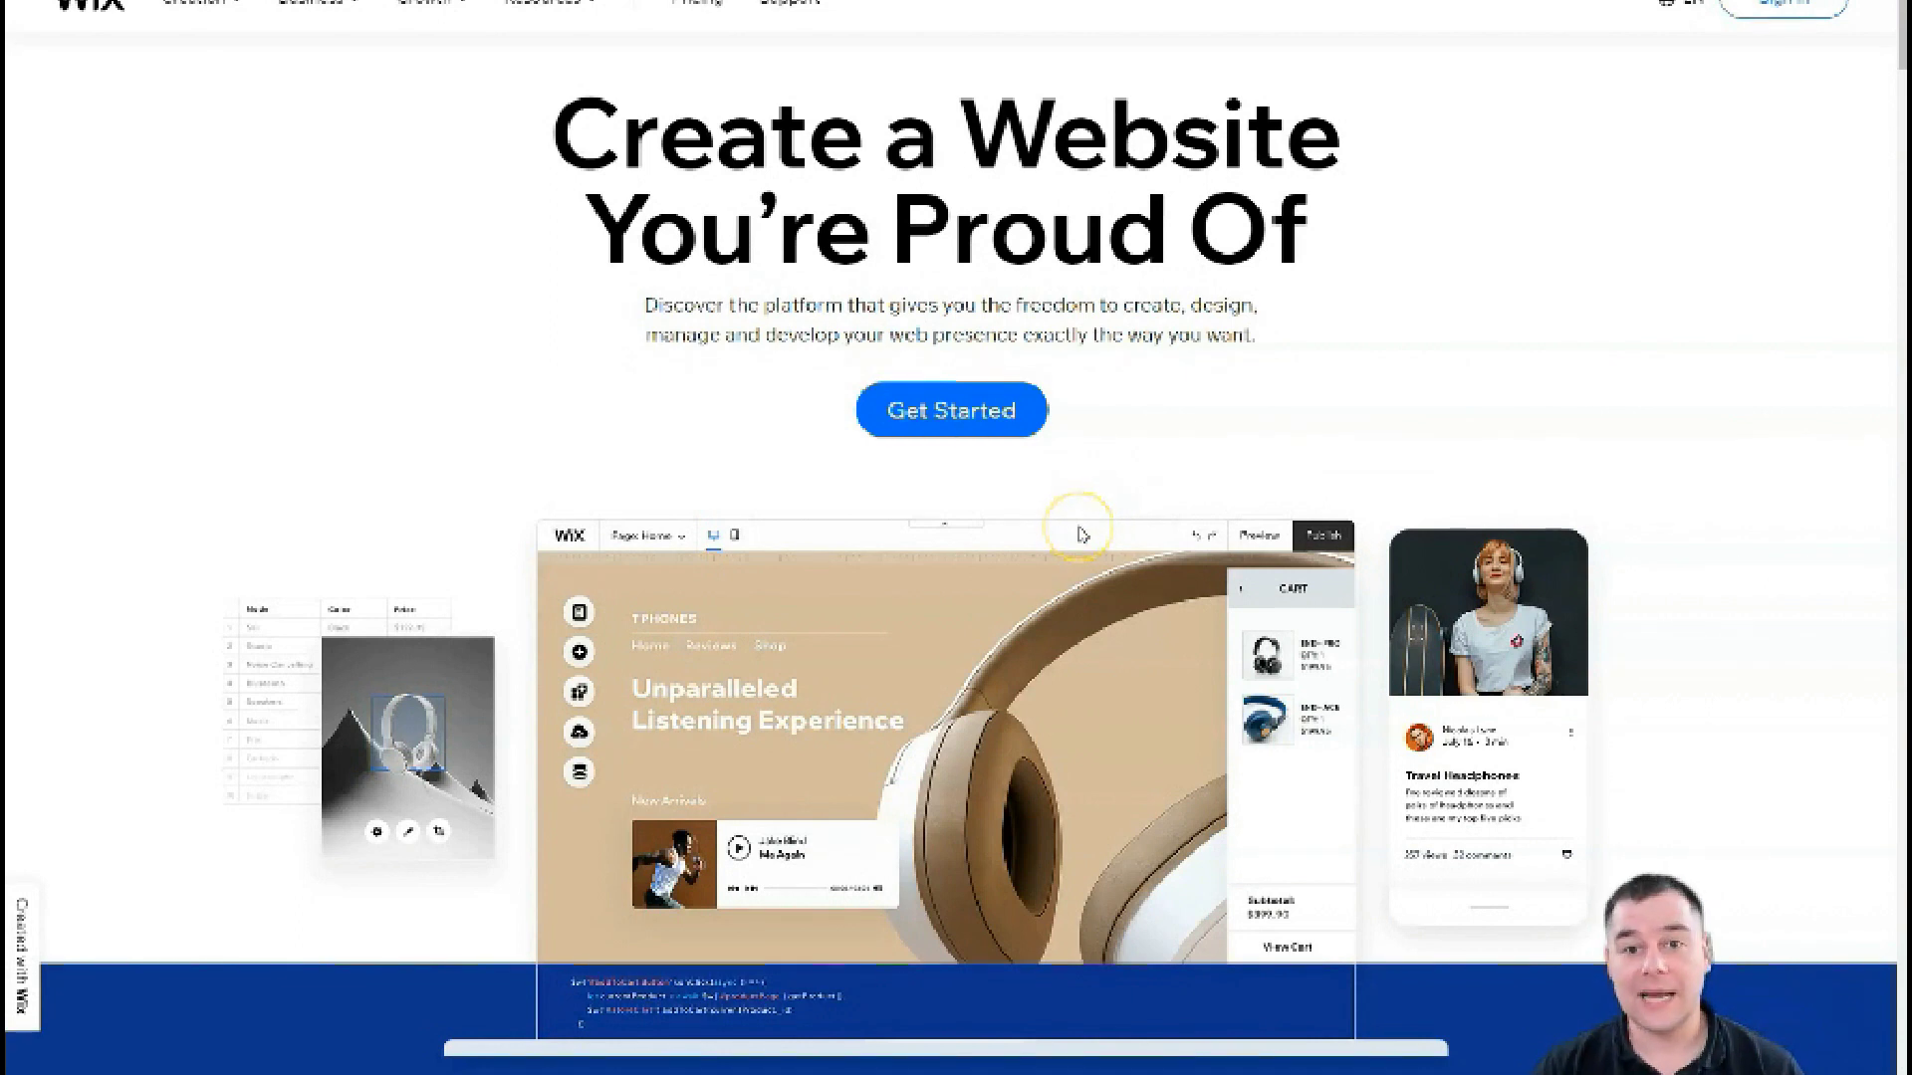
# Step: Look through the Wix homepage from the introduction past the templates, editor and business tools sections to the end of the FAQ
pyautogui.scroll(-7, 1081, 542)
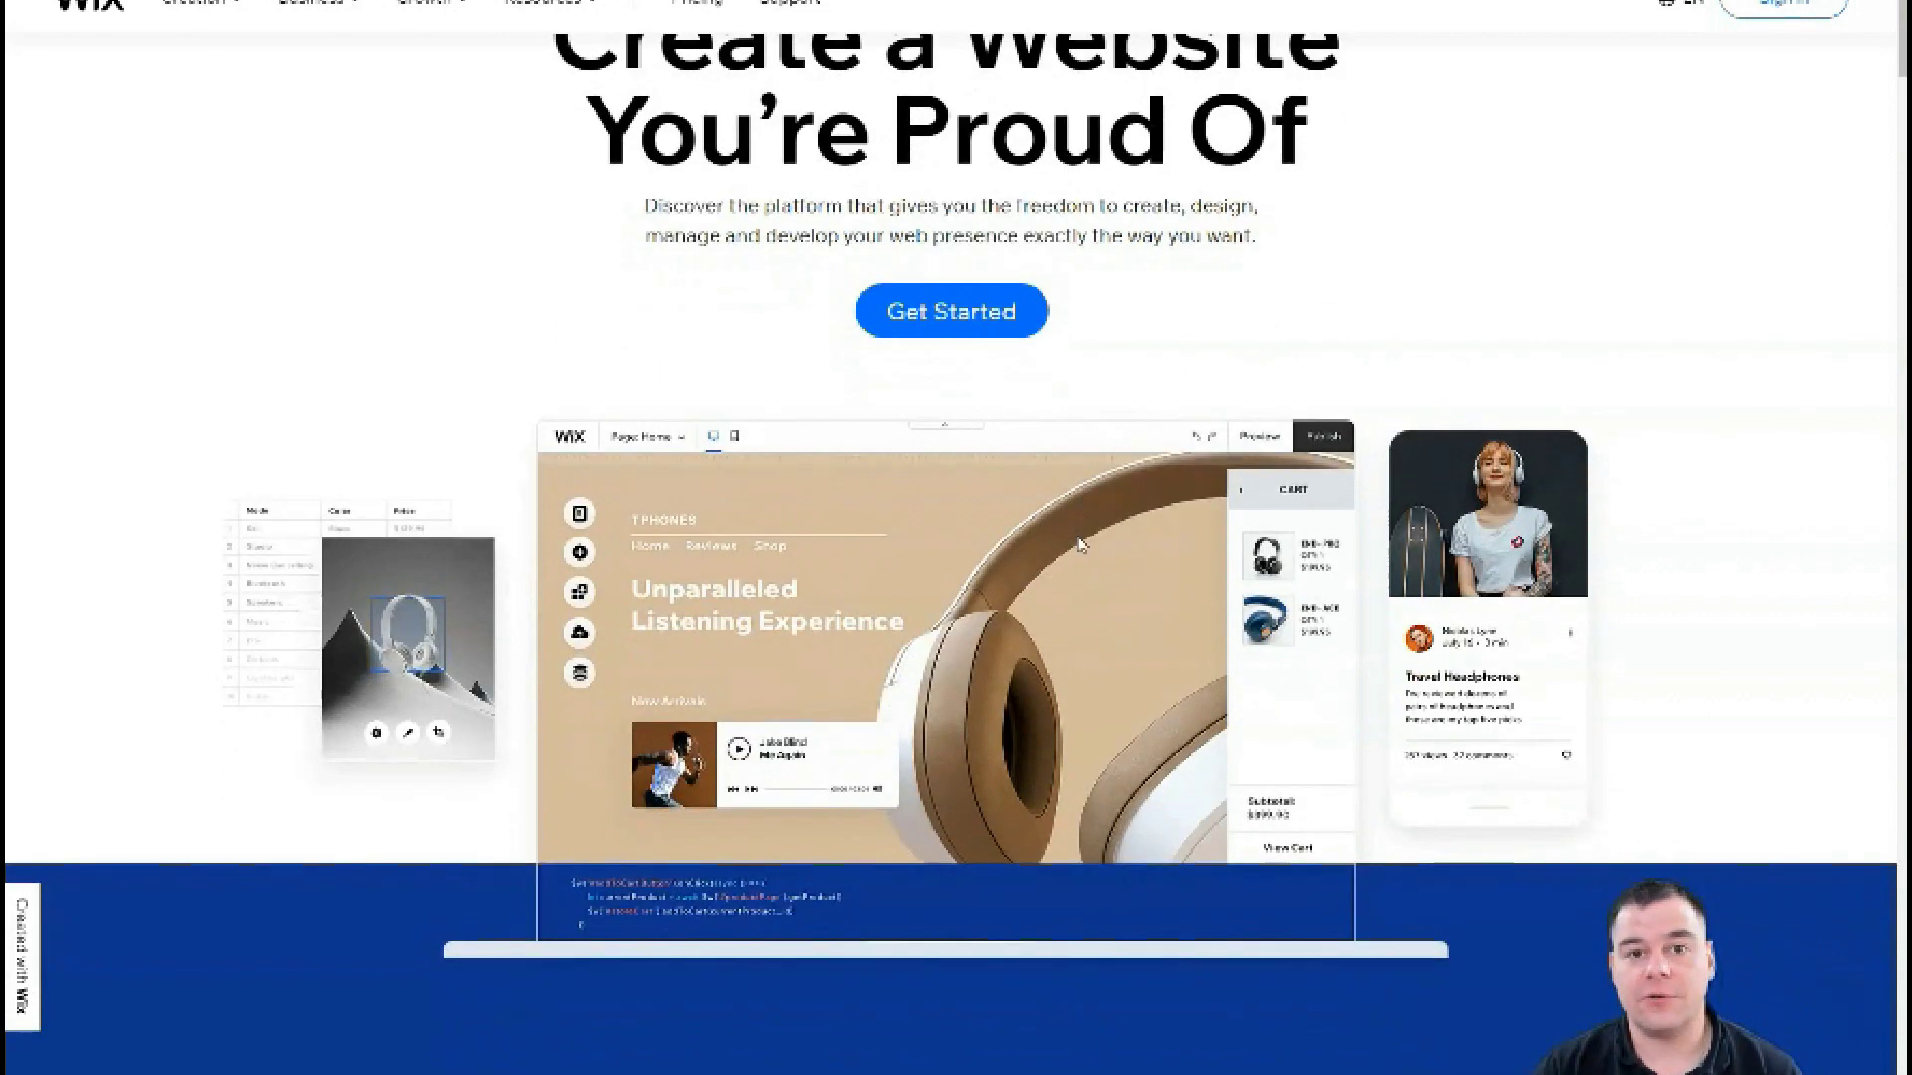
pyautogui.scroll(-7, 1081, 543)
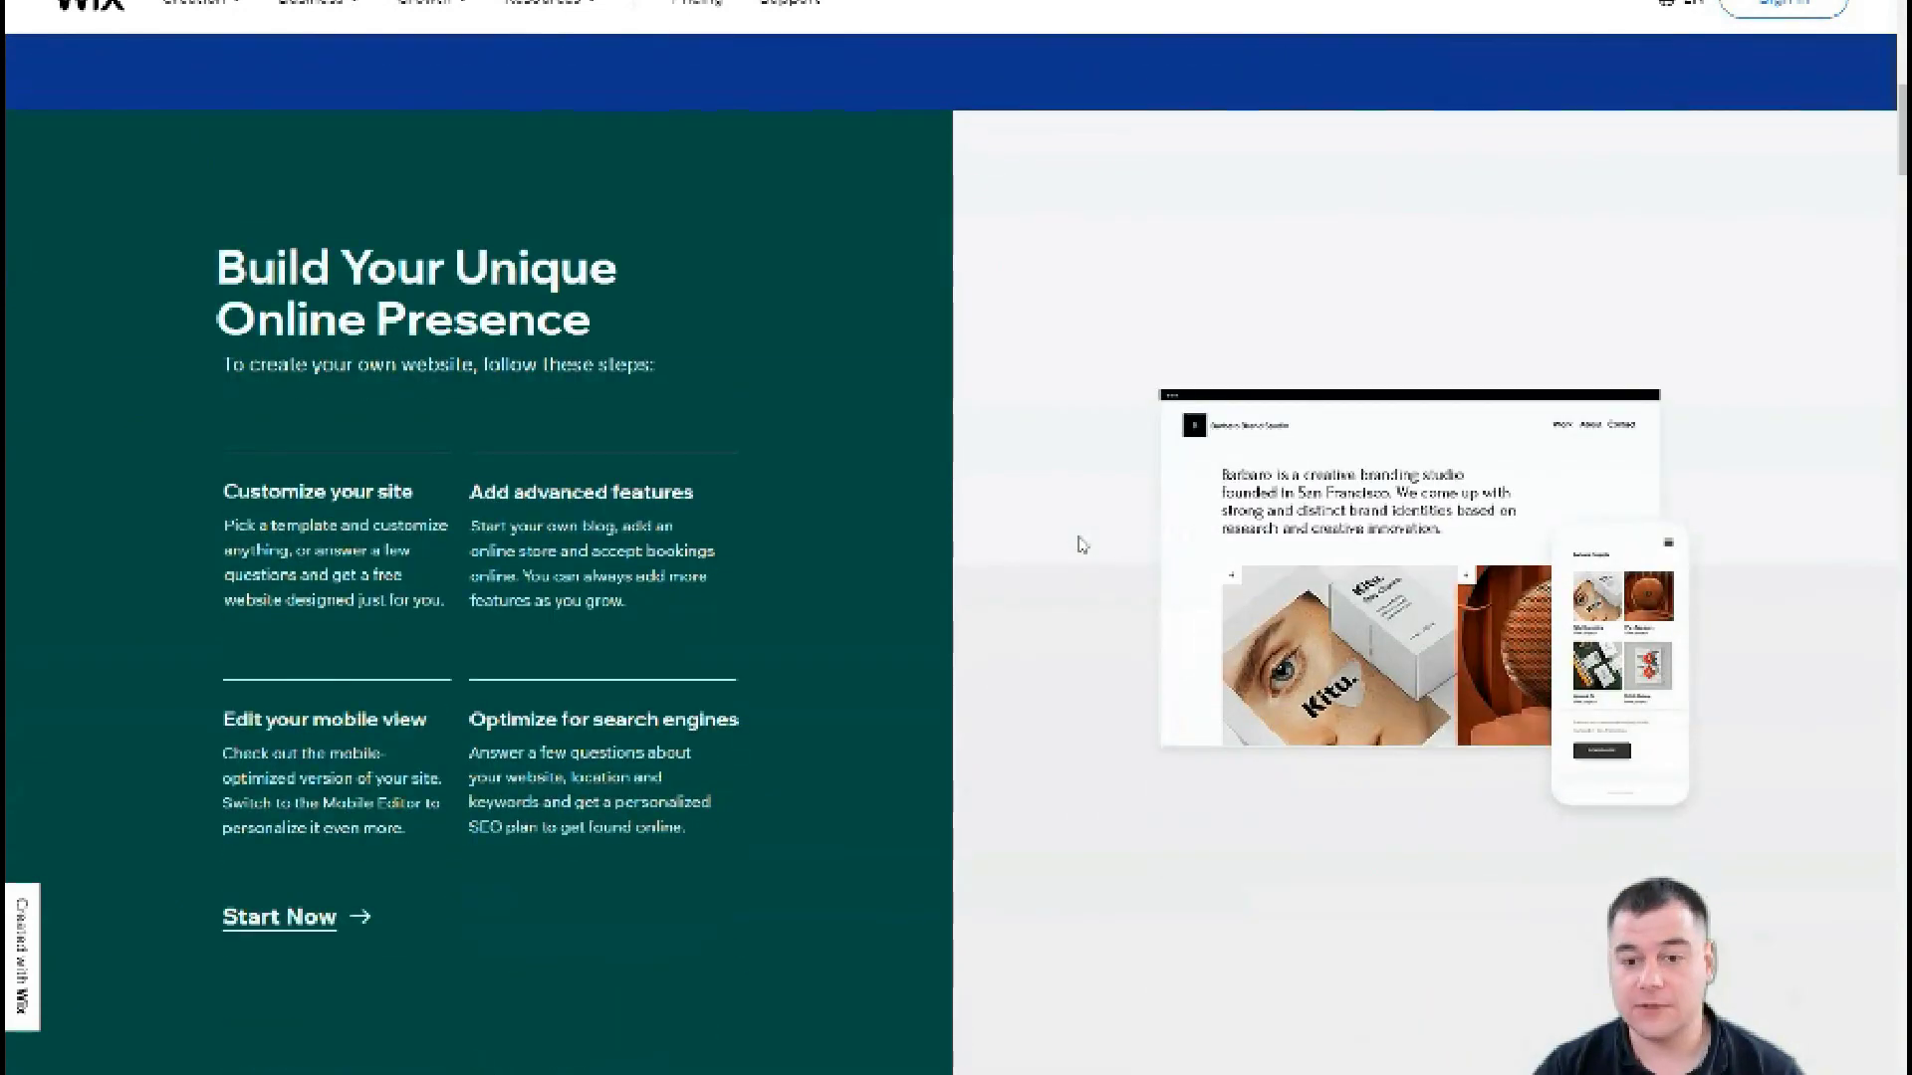
pyautogui.scroll(-9, 1081, 542)
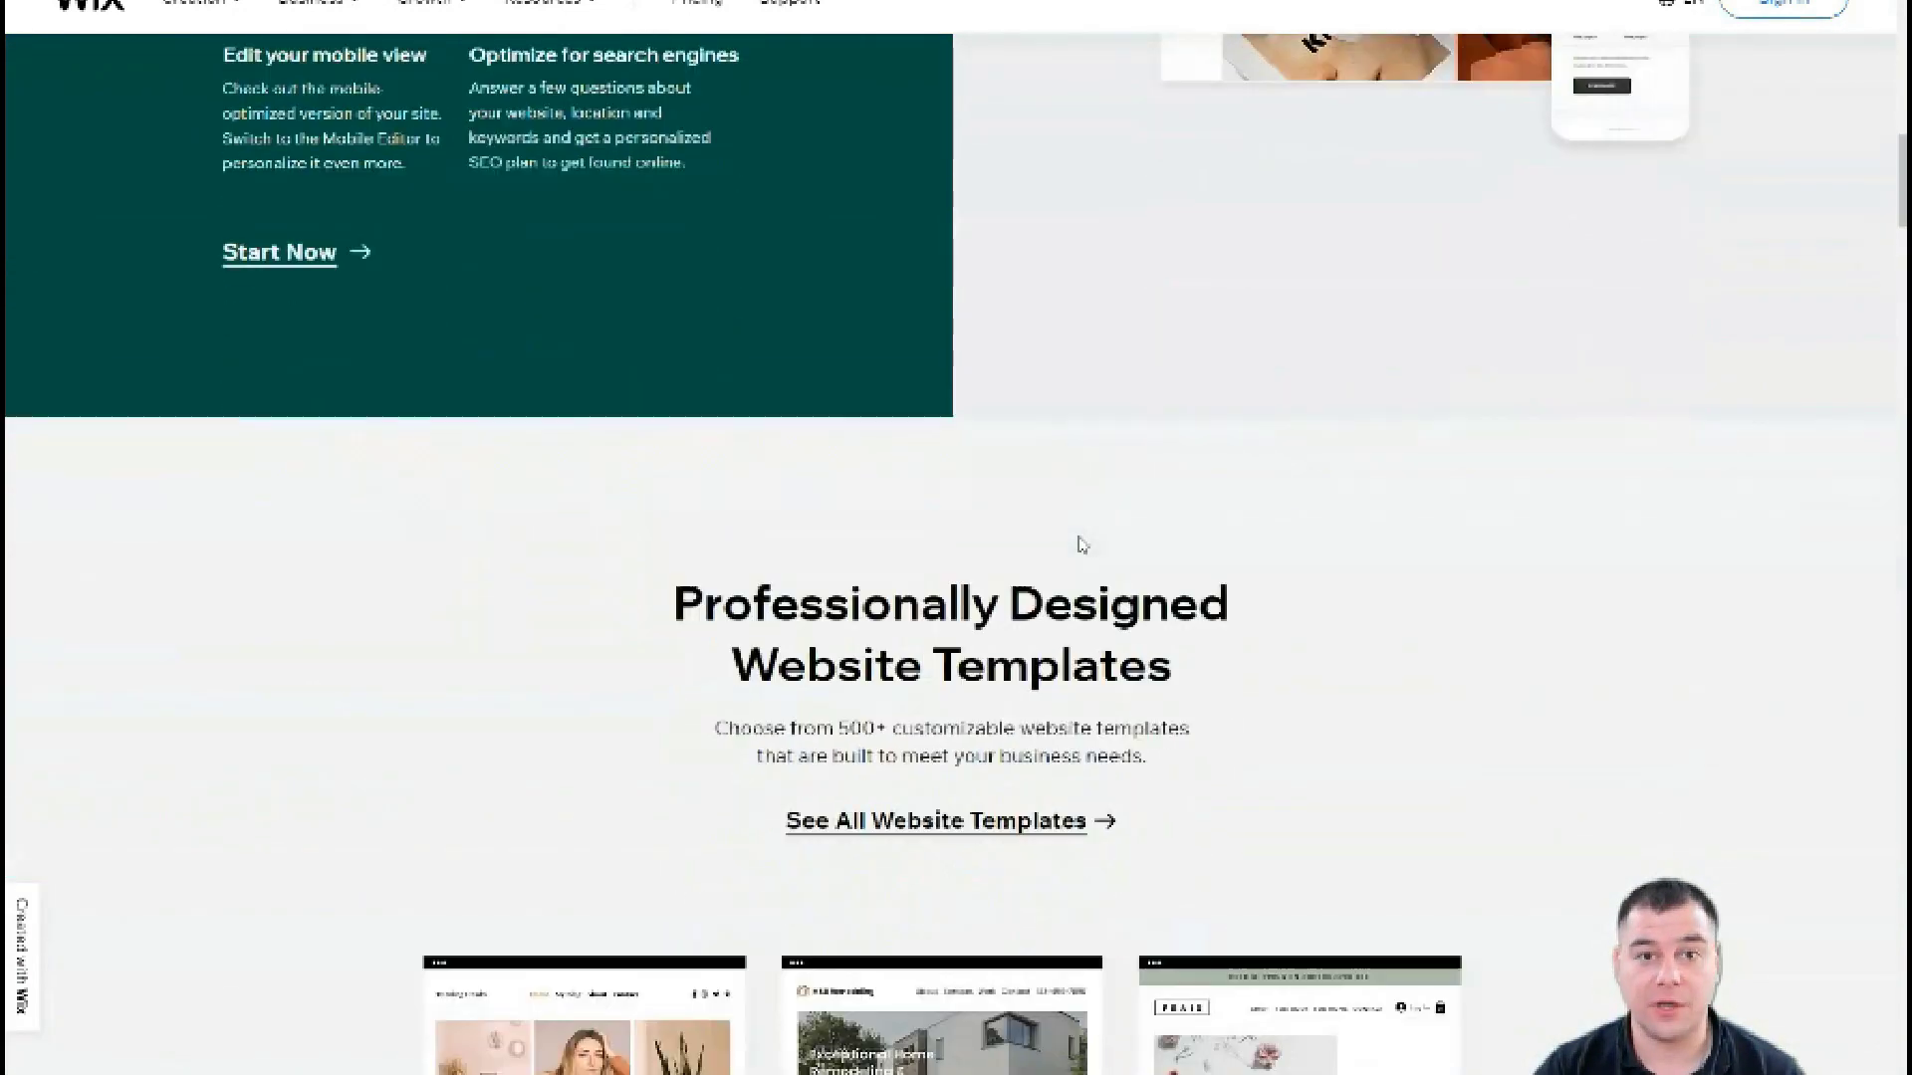
pyautogui.scroll(-9, 1081, 543)
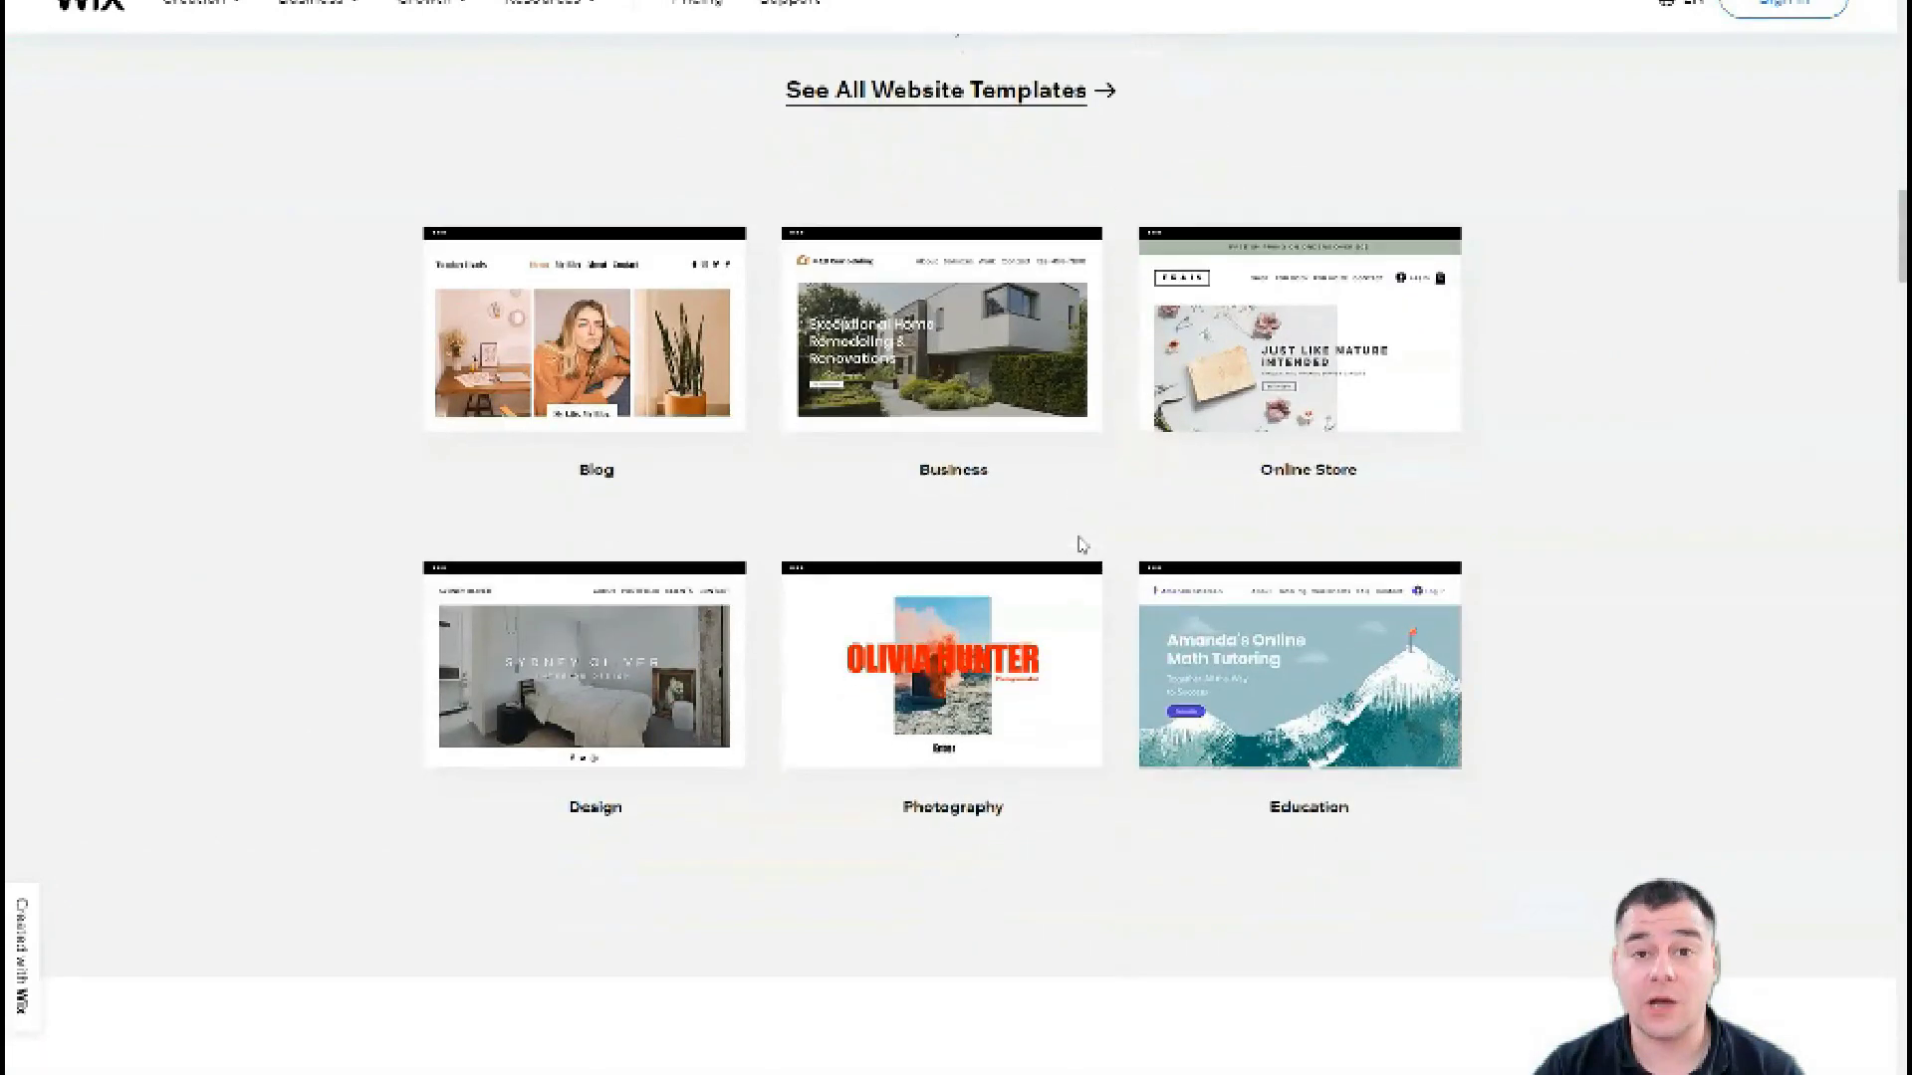
pyautogui.scroll(-8, 1082, 544)
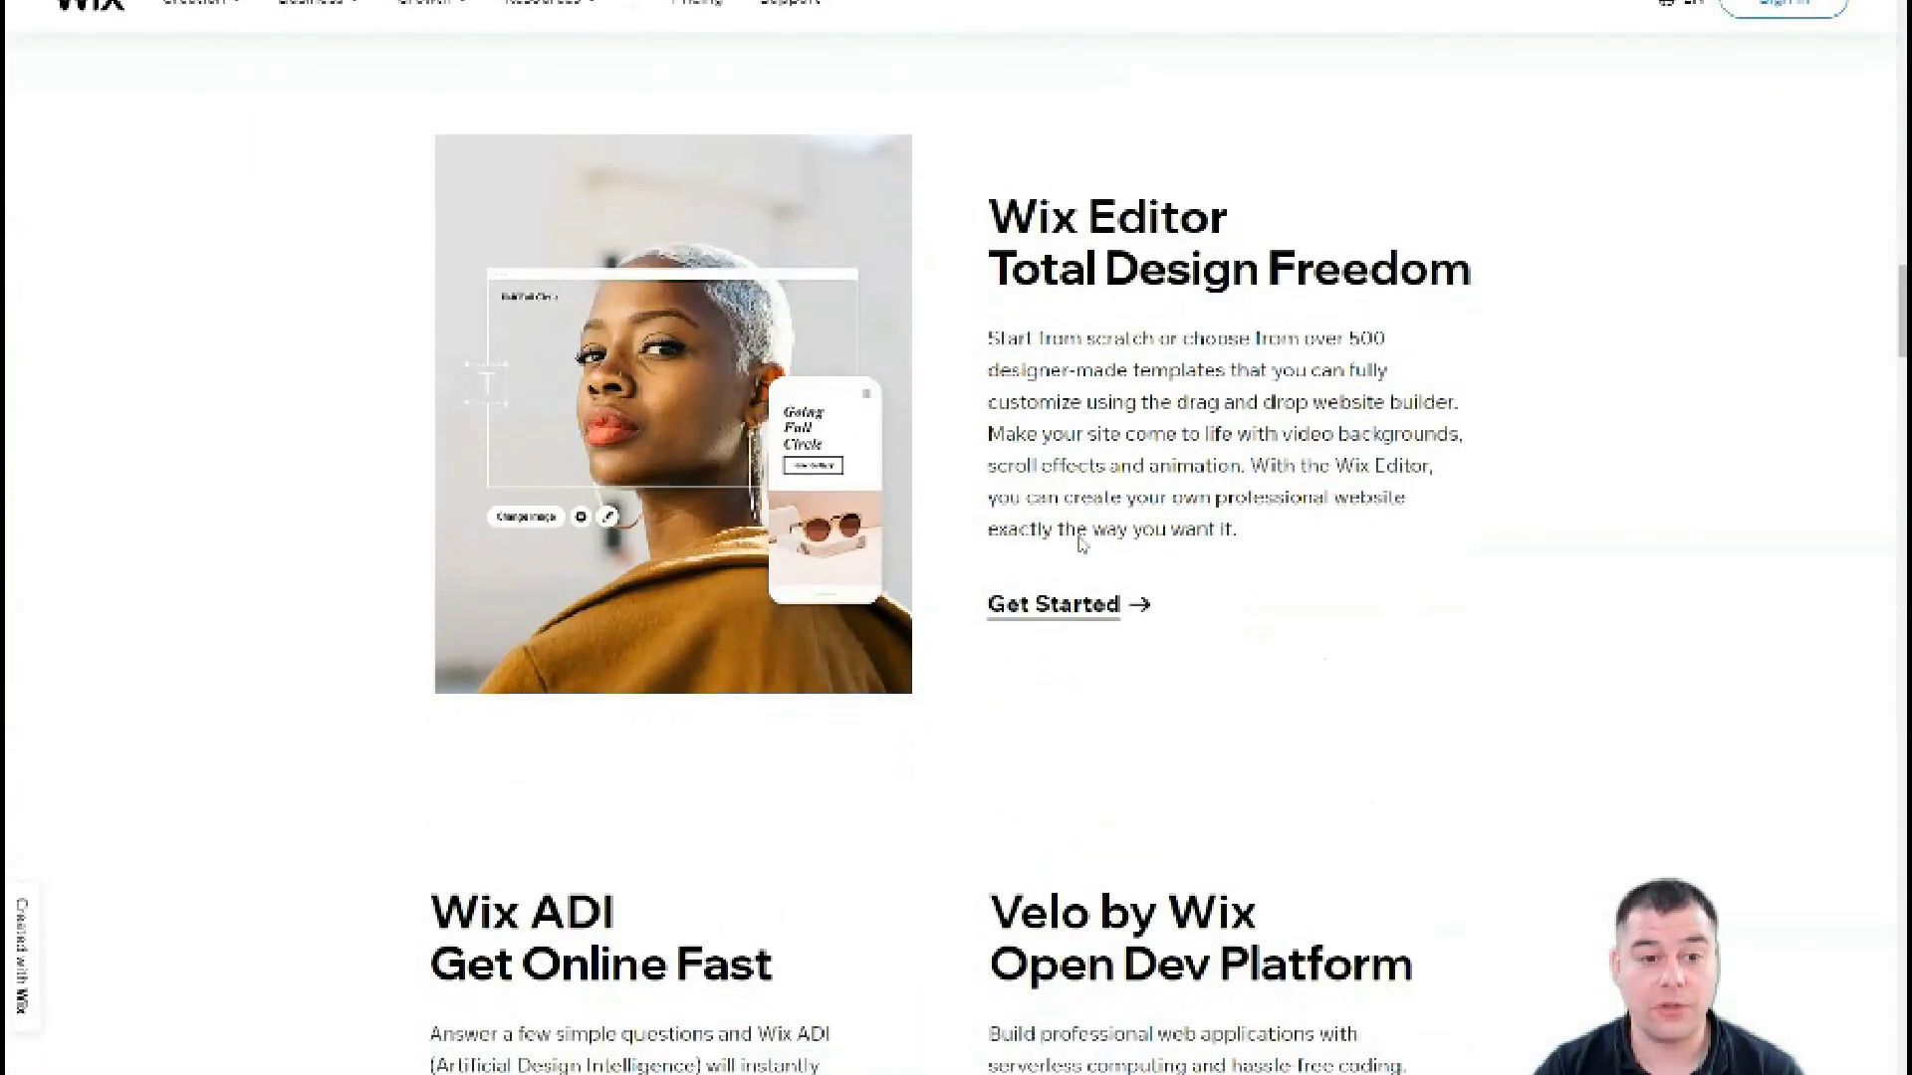
pyautogui.scroll(-8, 1083, 544)
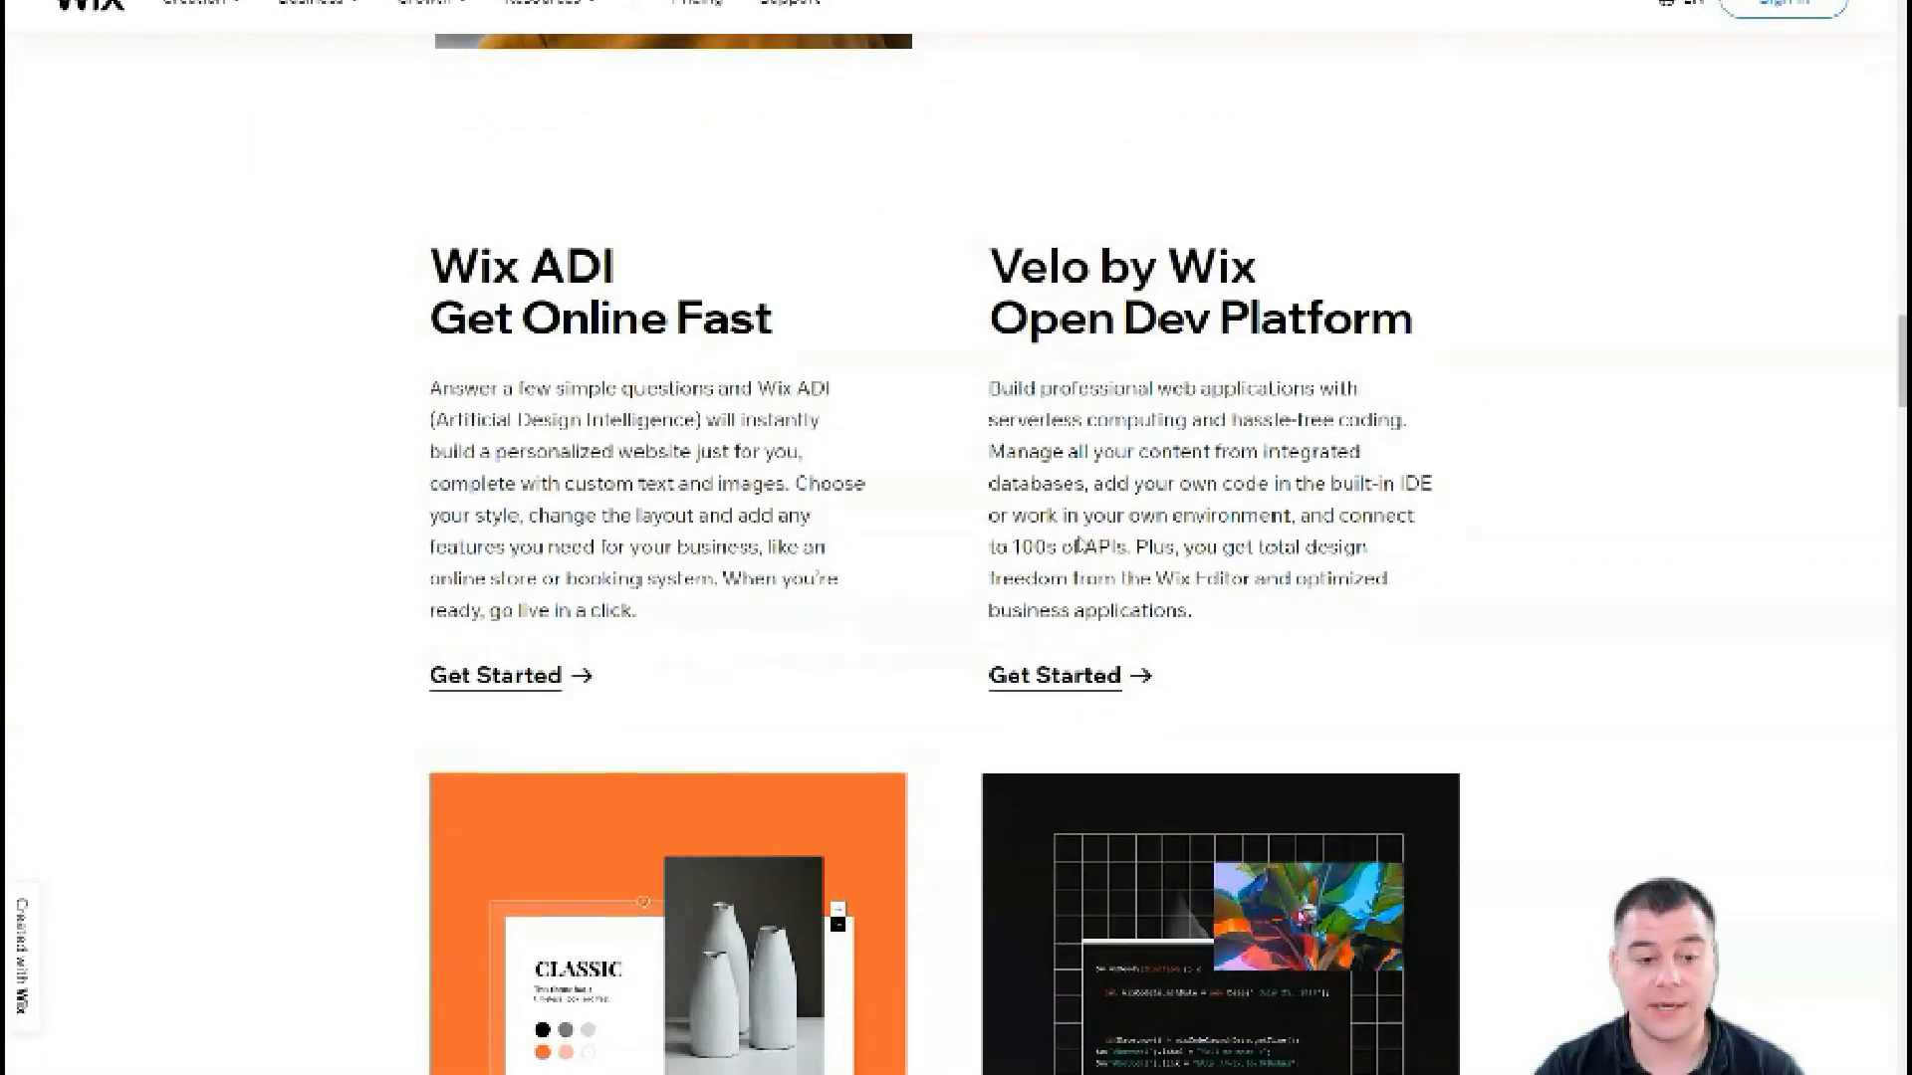
pyautogui.scroll(-9, 1082, 544)
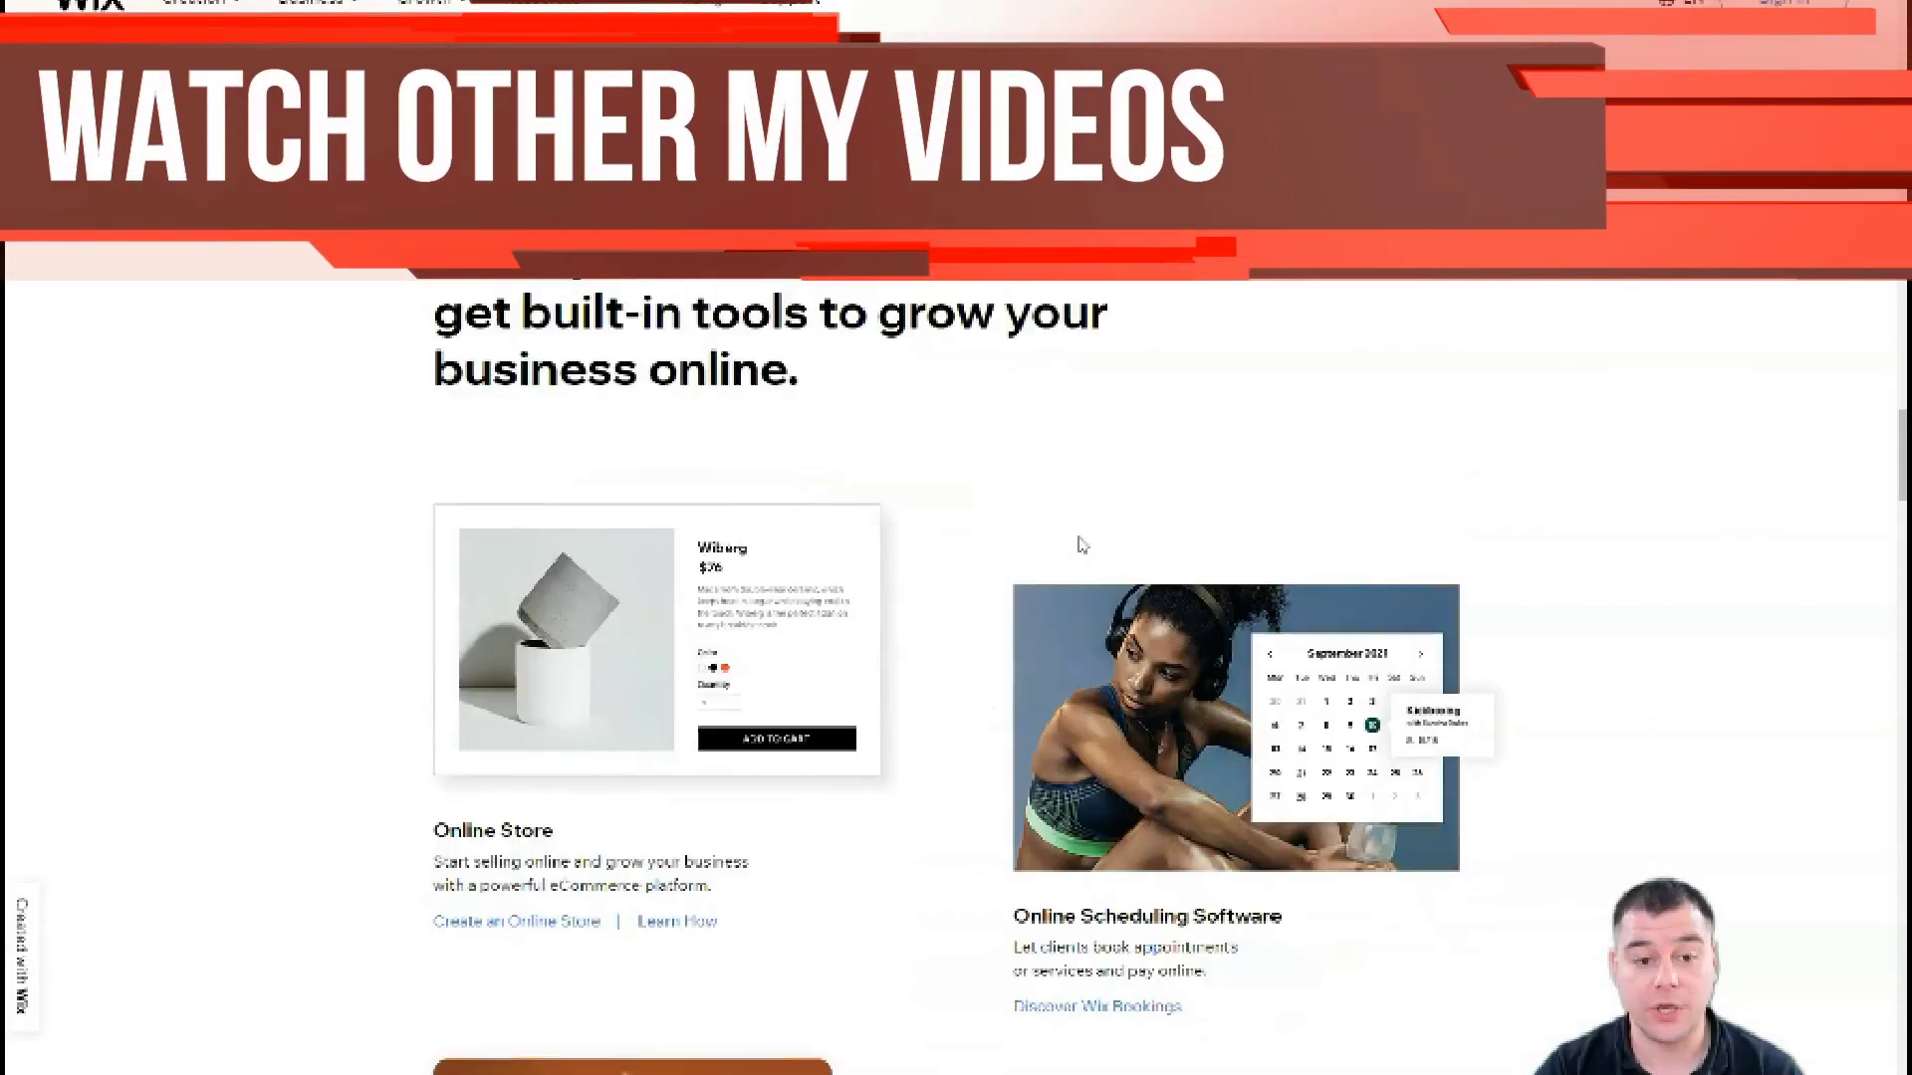
pyautogui.scroll(-10, 1082, 544)
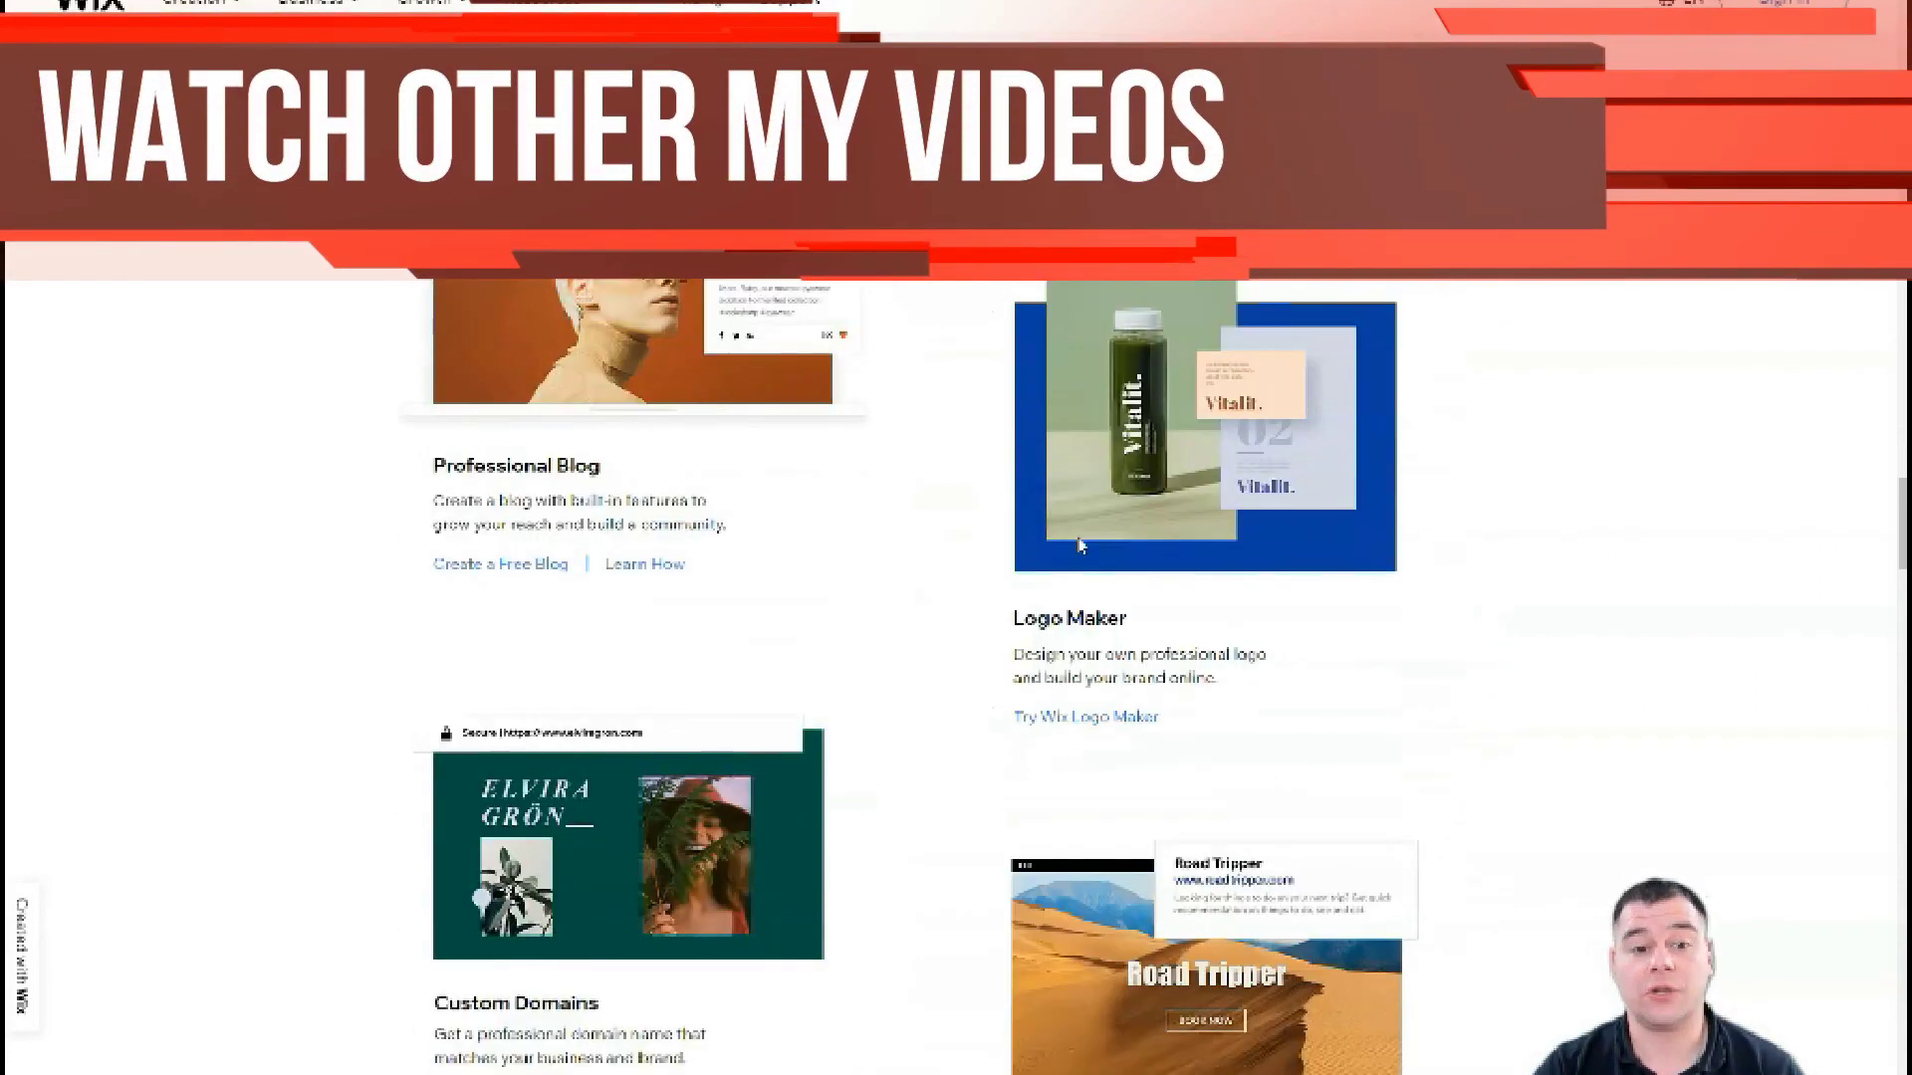
pyautogui.scroll(-11, 1082, 544)
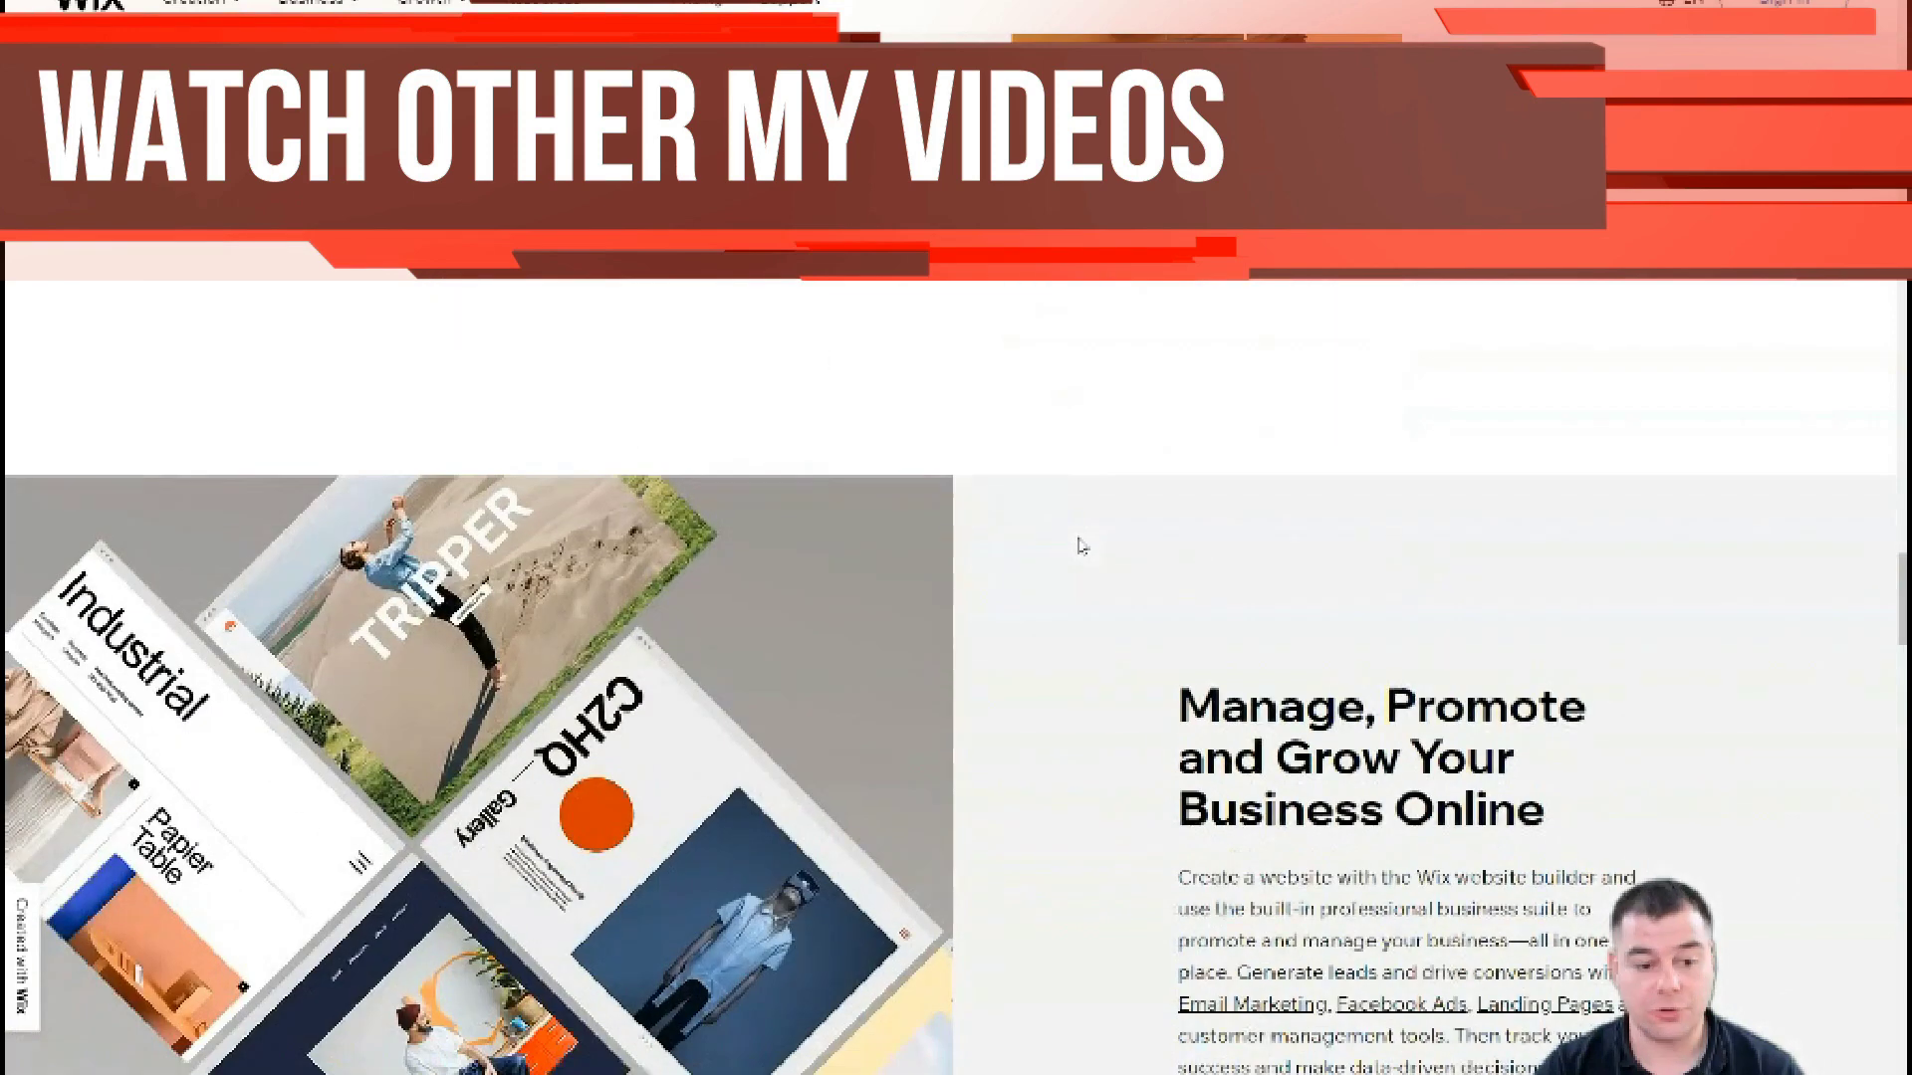
pyautogui.scroll(-11, 1082, 546)
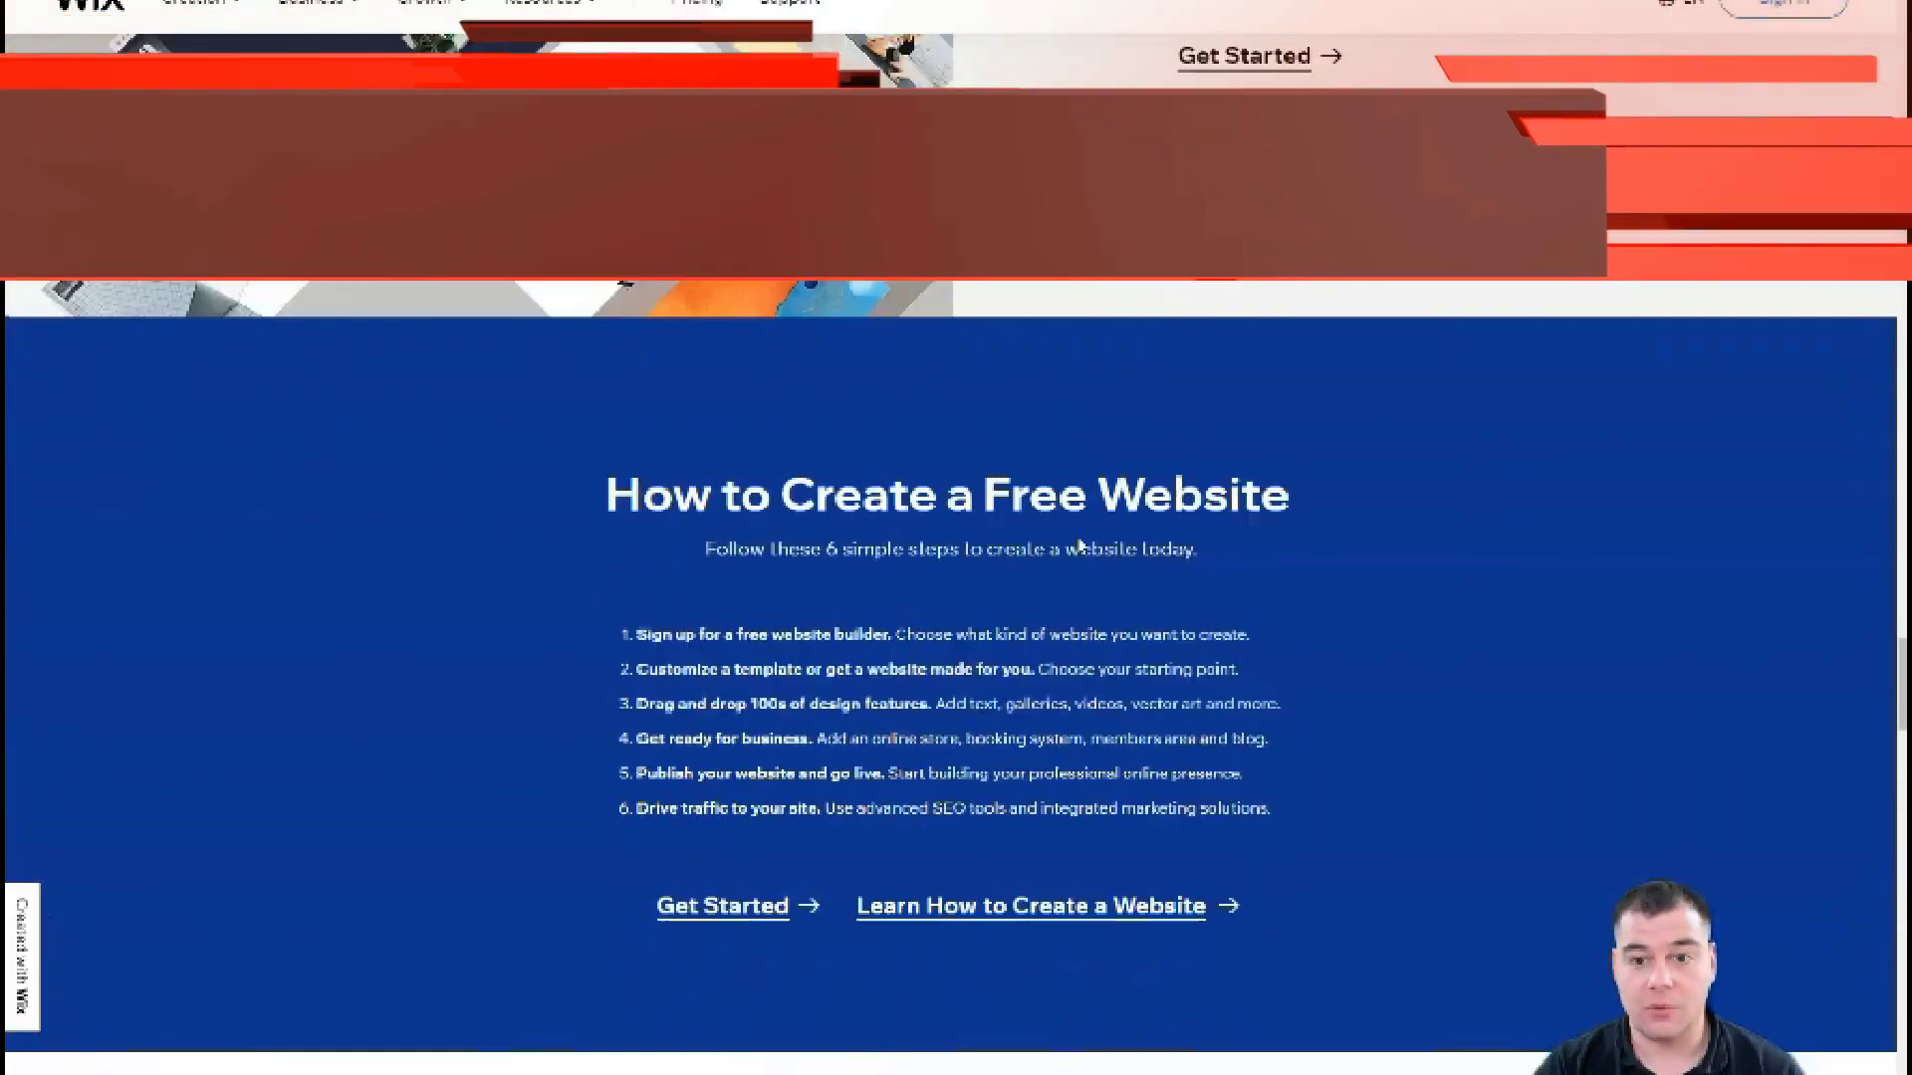
pyautogui.scroll(-14, 1081, 543)
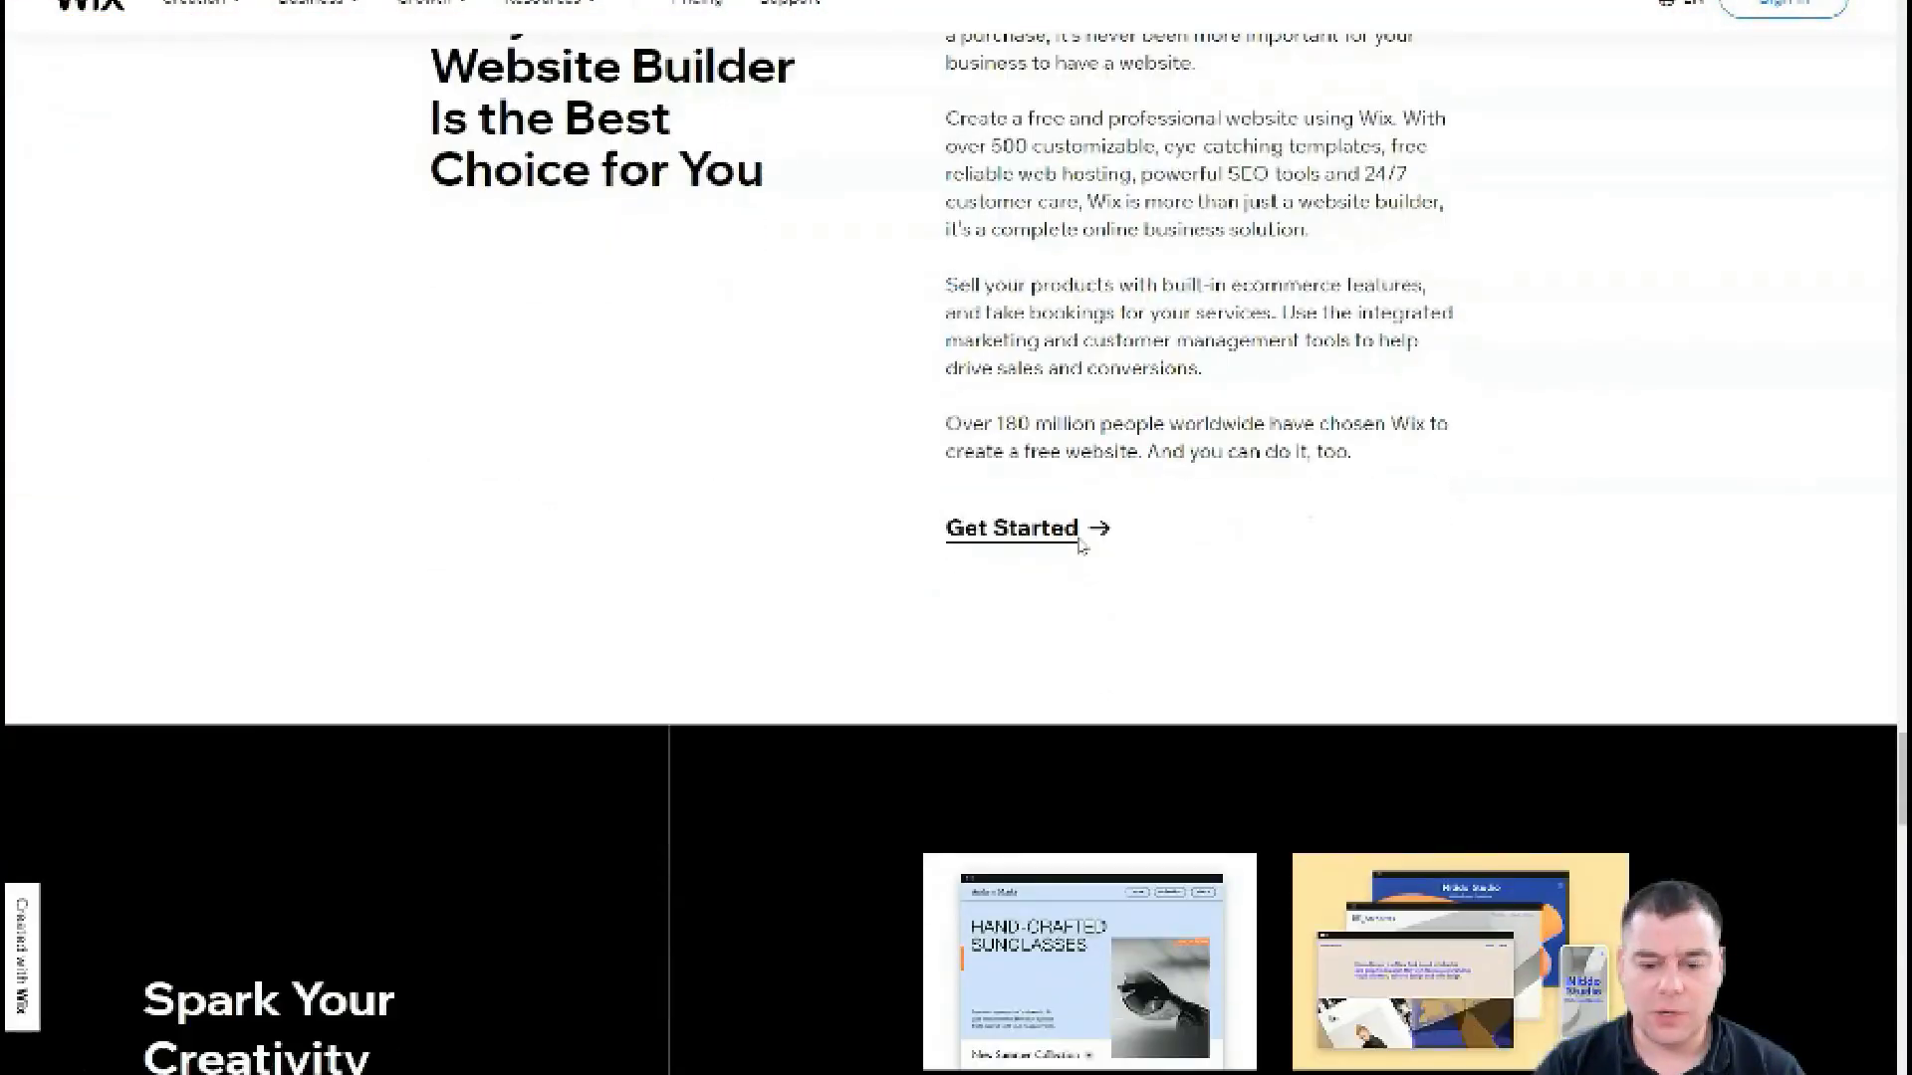
pyautogui.scroll(-5, 1080, 544)
pyautogui.scroll(-4, 1083, 546)
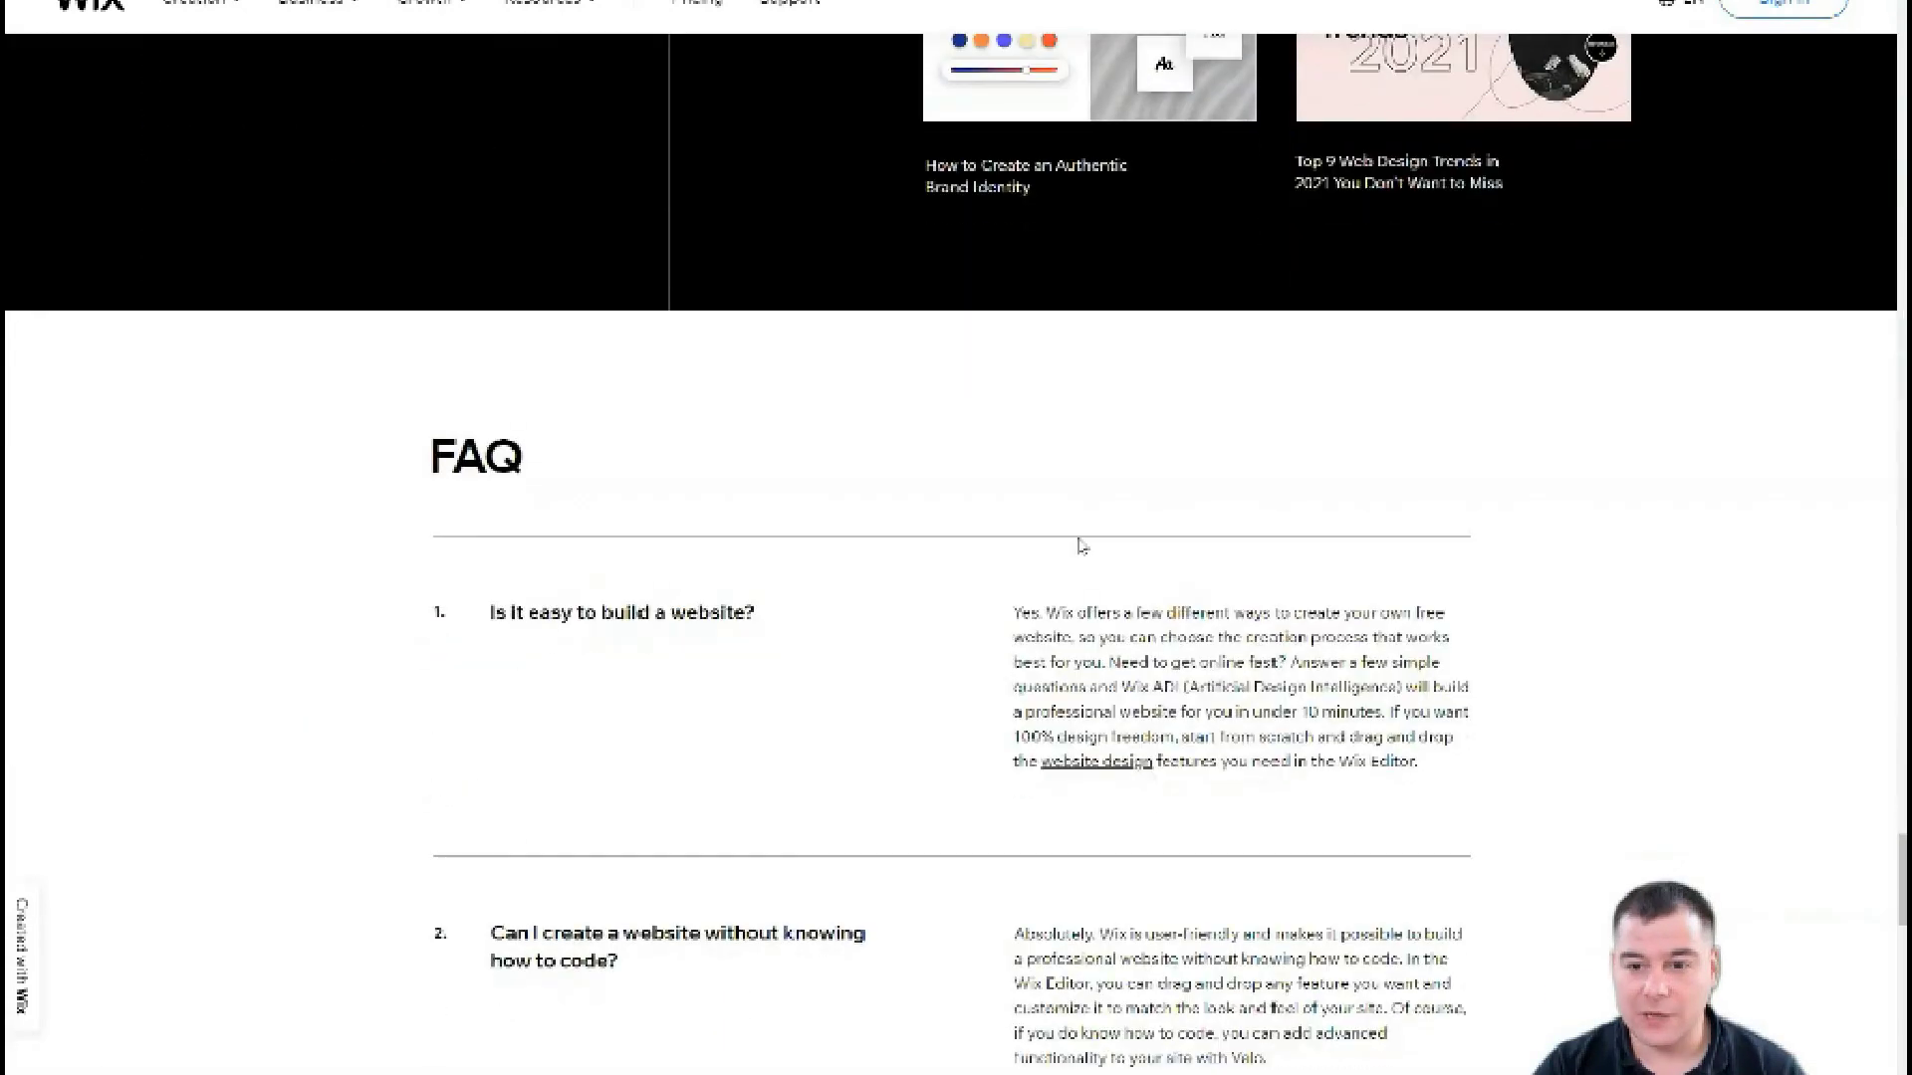
pyautogui.scroll(-9, 1083, 546)
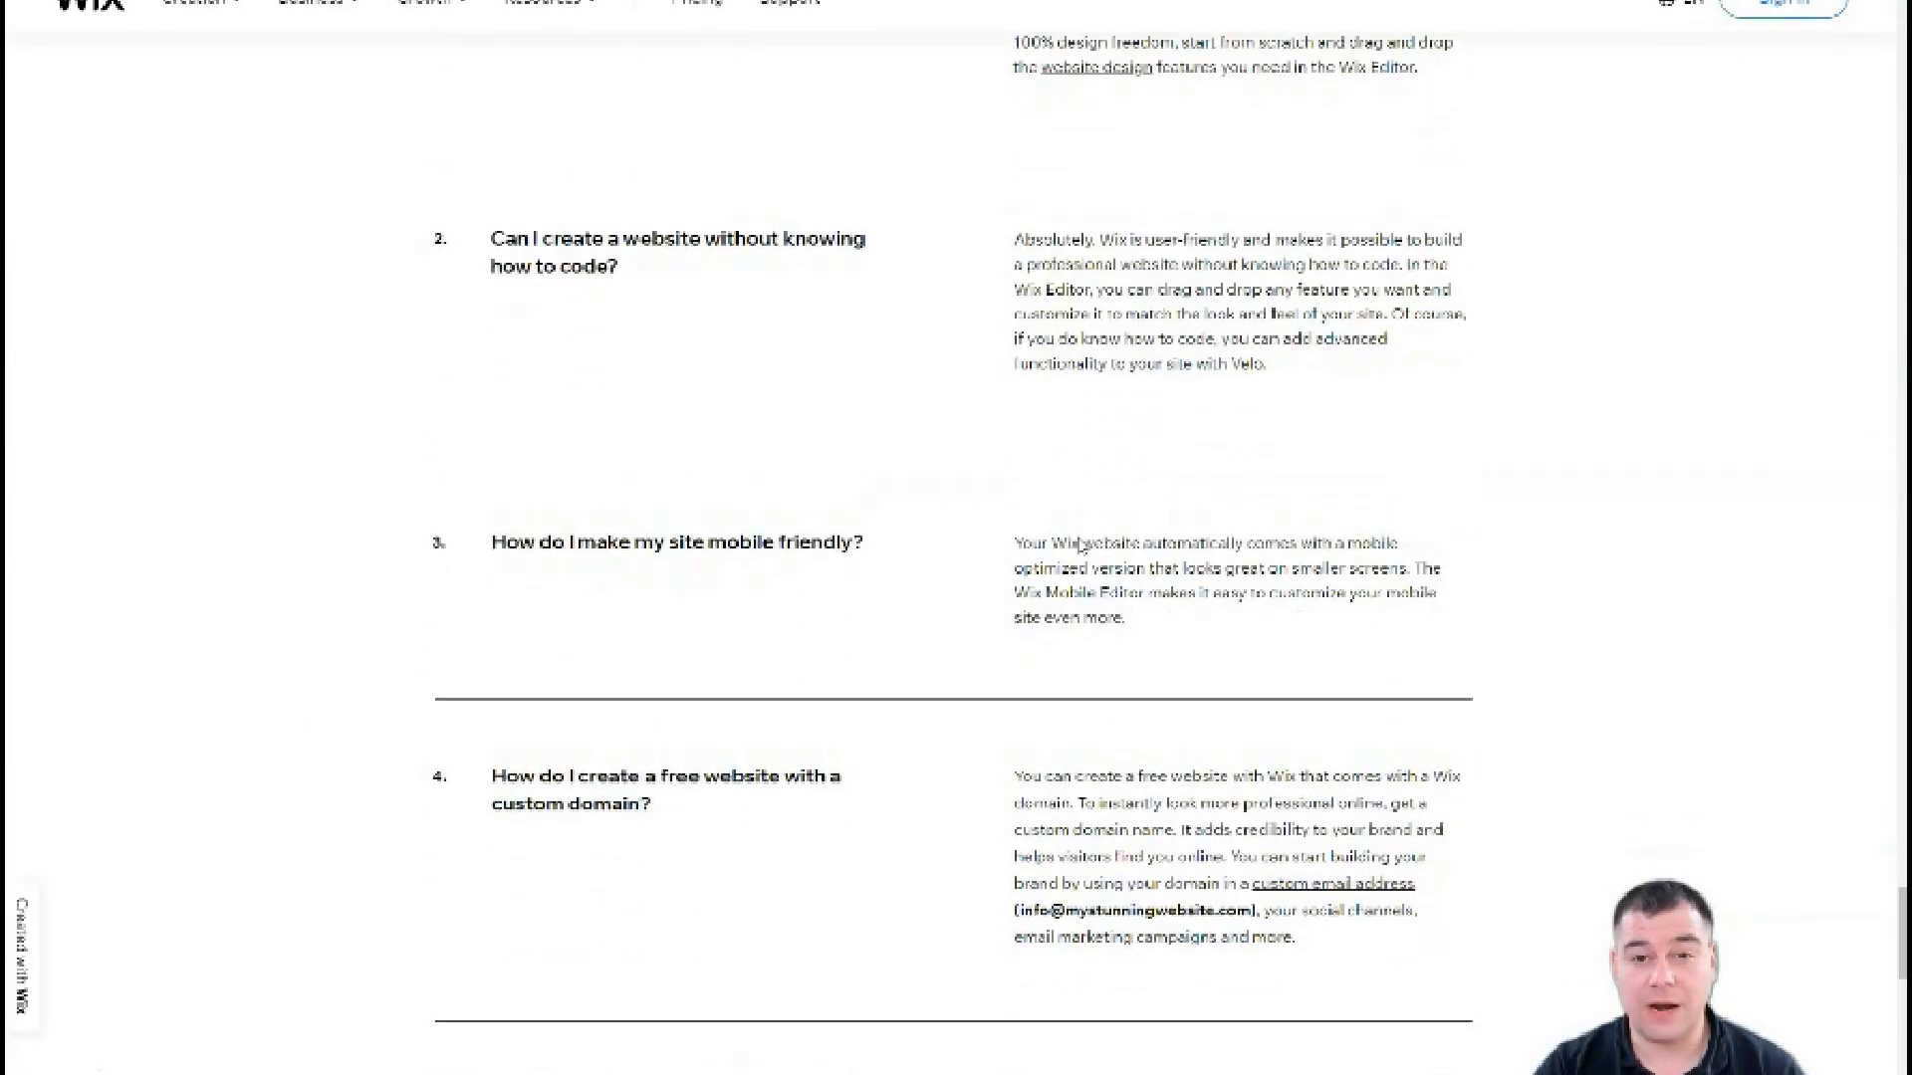
pyautogui.scroll(-6, 1083, 546)
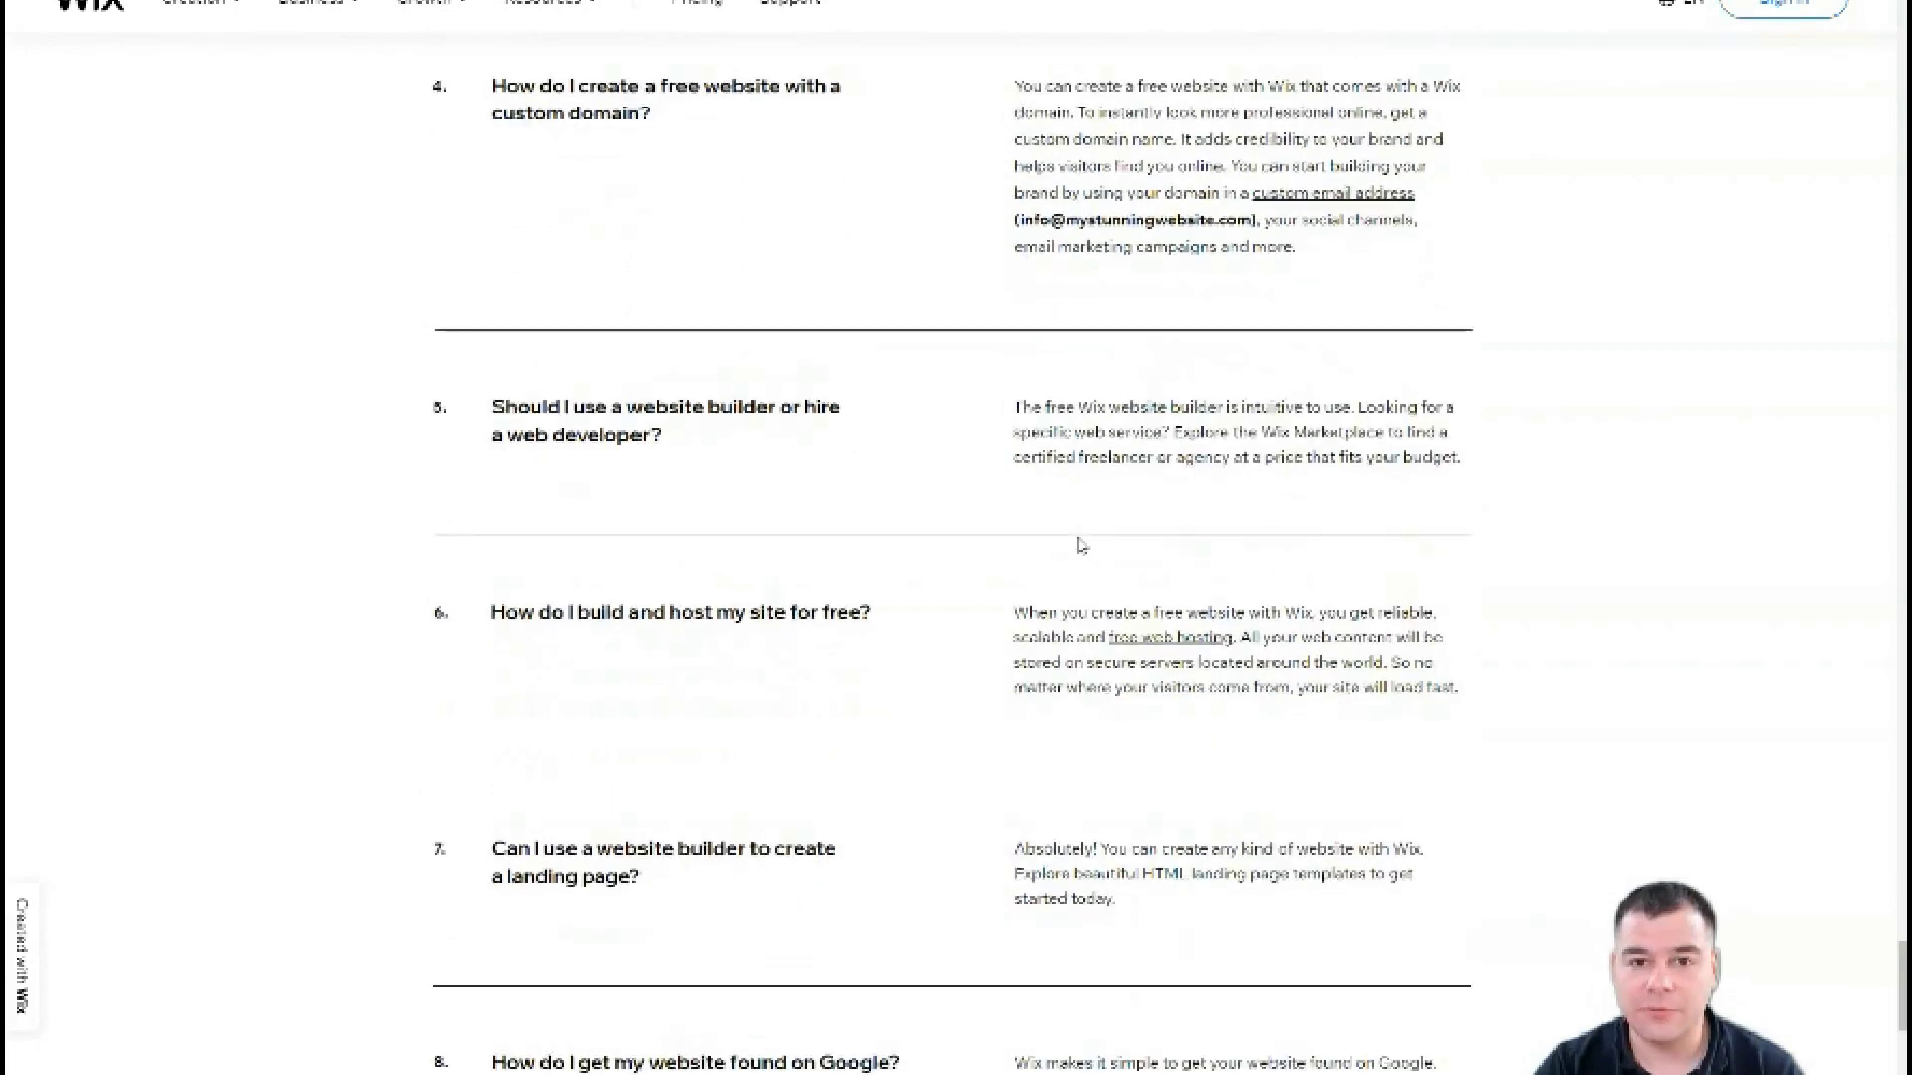
pyautogui.scroll(-3, 1082, 545)
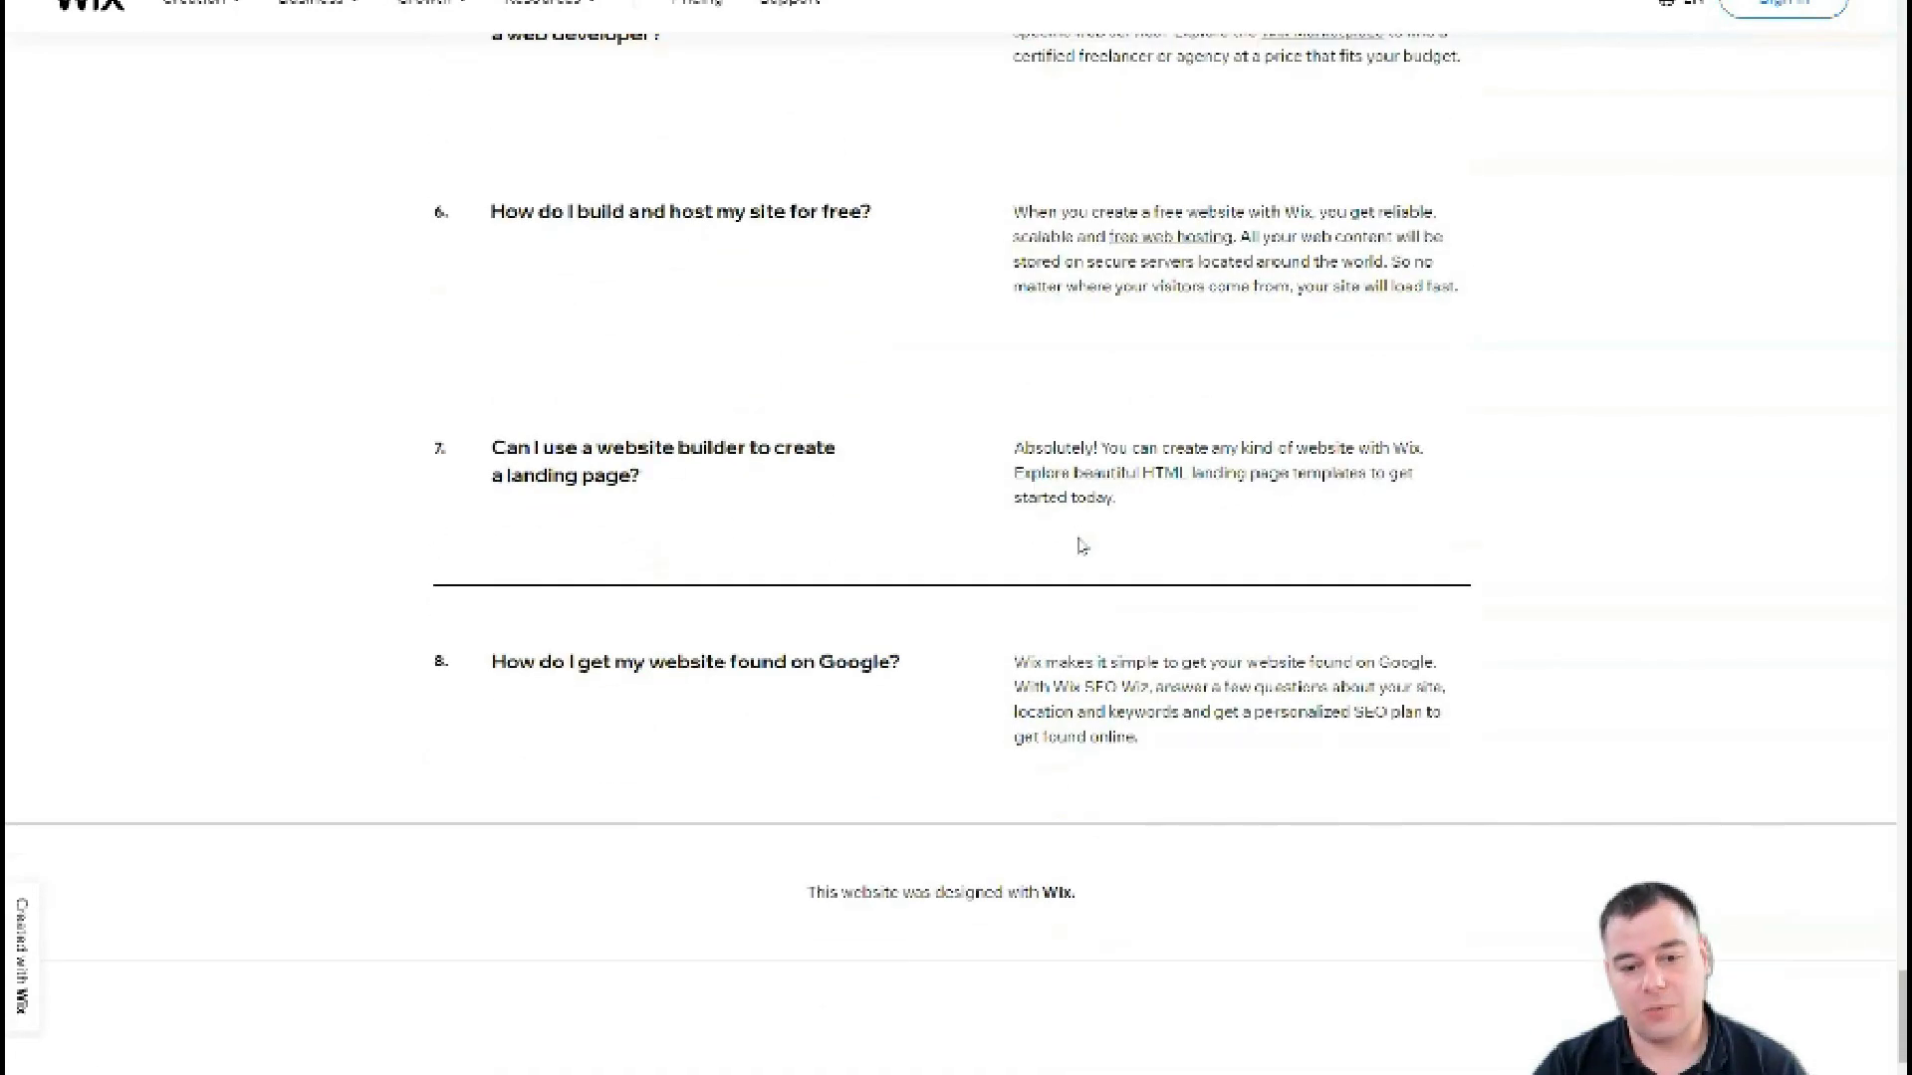
pyautogui.scroll(-2, 1083, 546)
# Step: Review the homepage sections again from the FAQ back up to the opening banner
pyautogui.scroll(12, 1082, 546)
pyautogui.scroll(13, 1083, 546)
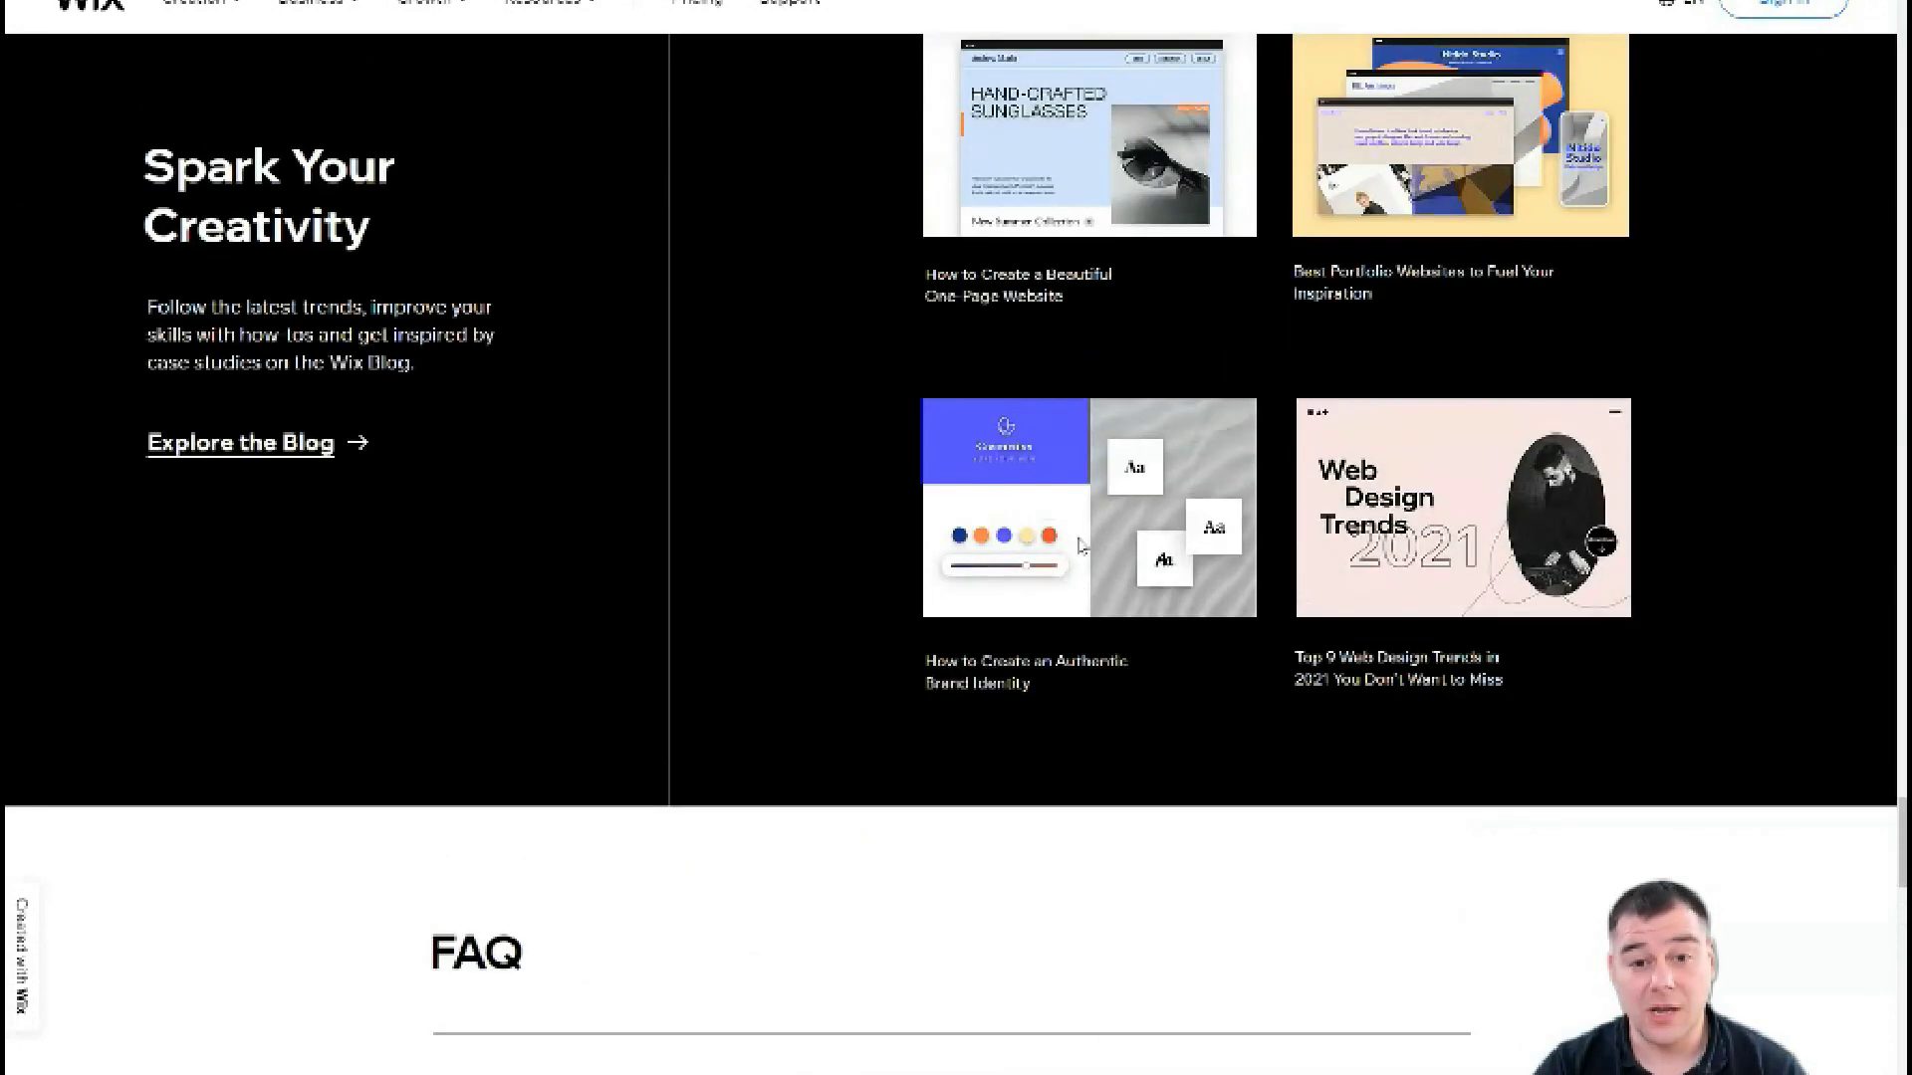
pyautogui.scroll(13, 1081, 545)
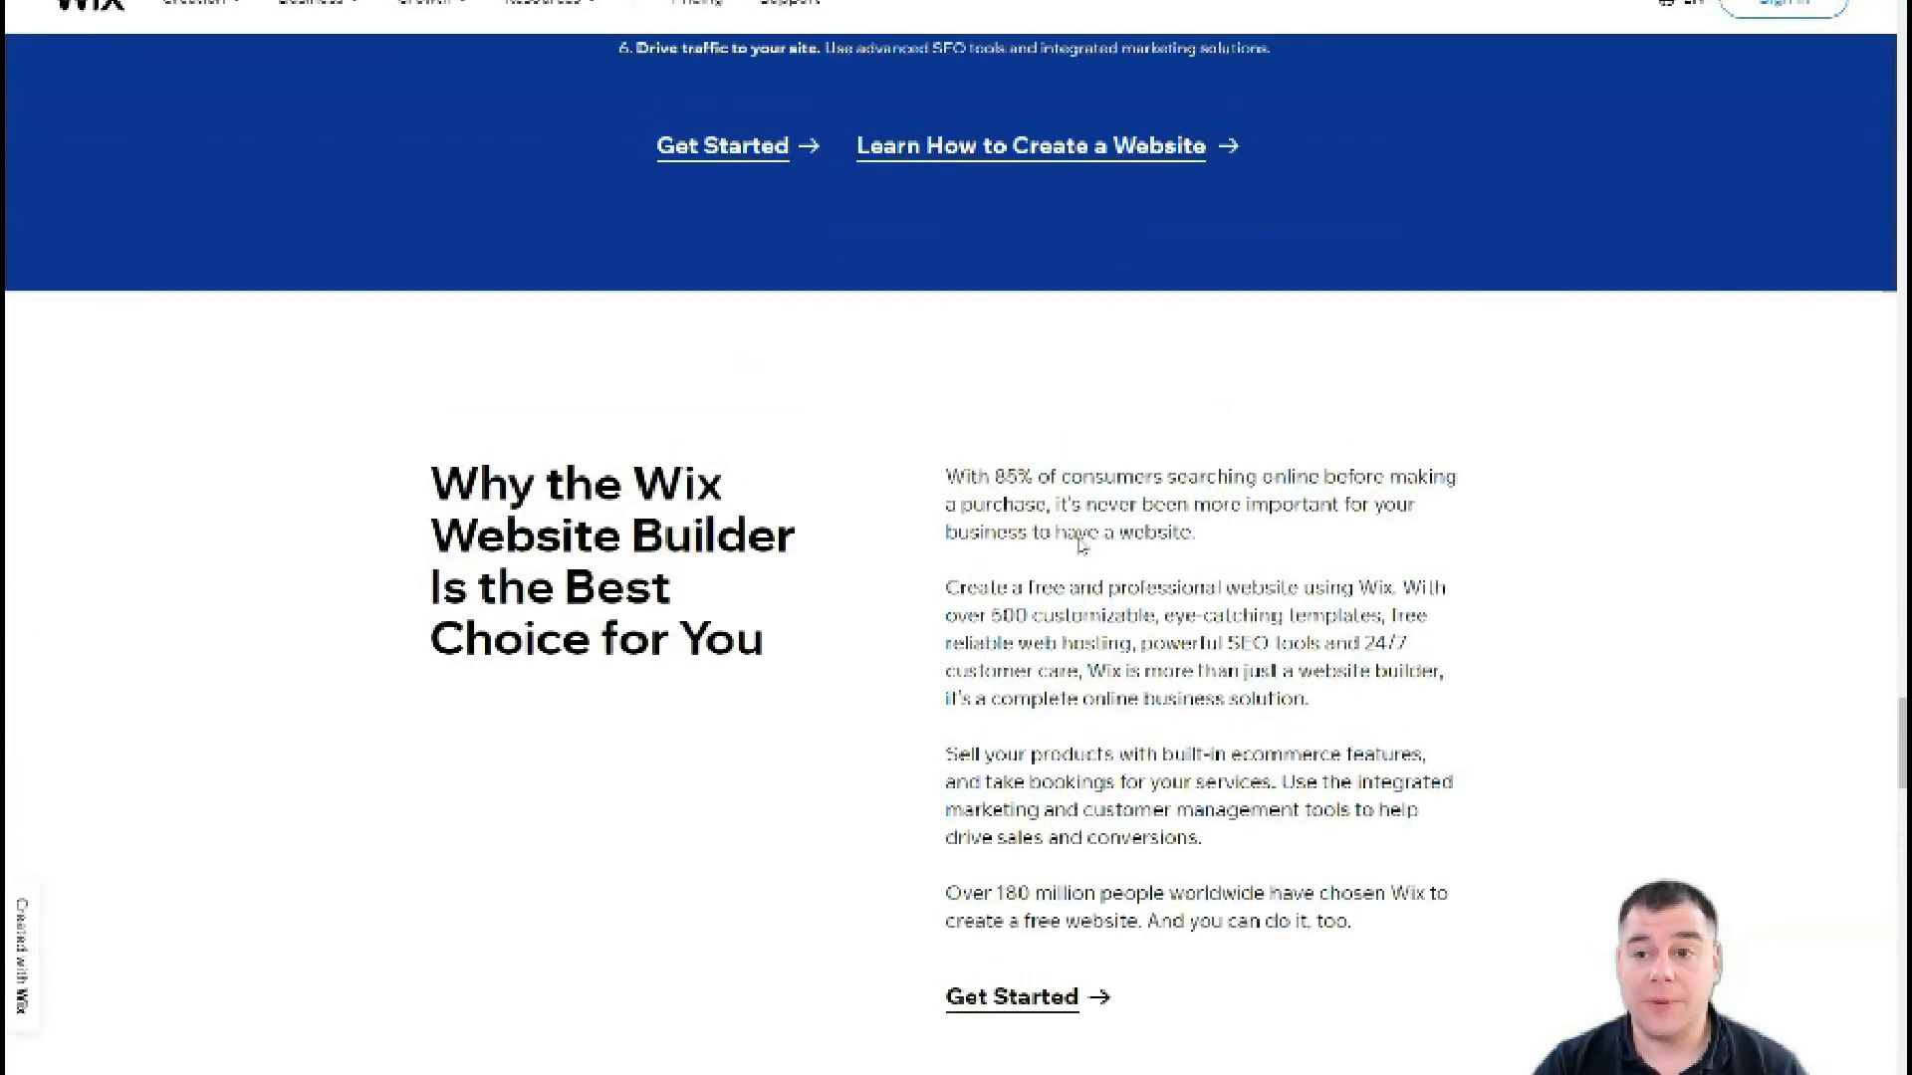
pyautogui.scroll(17, 1081, 544)
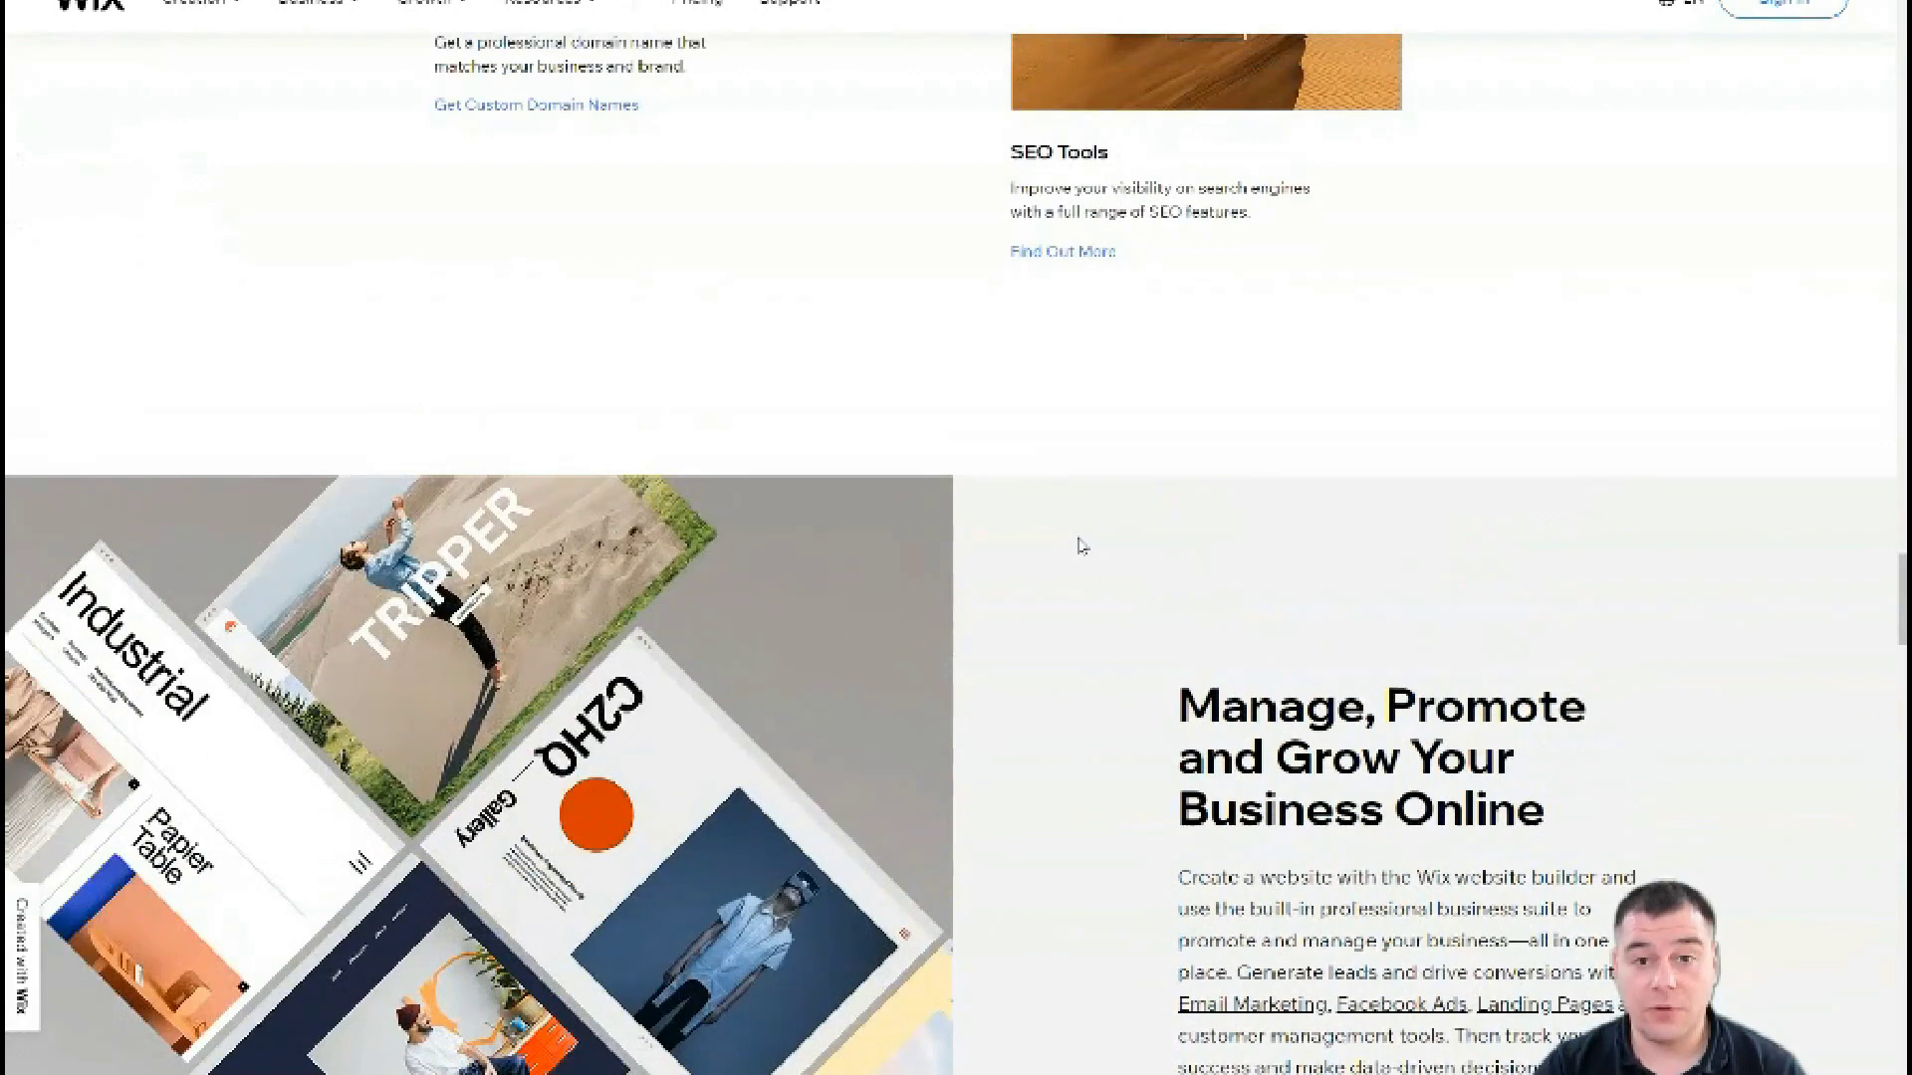
pyautogui.scroll(10, 1083, 546)
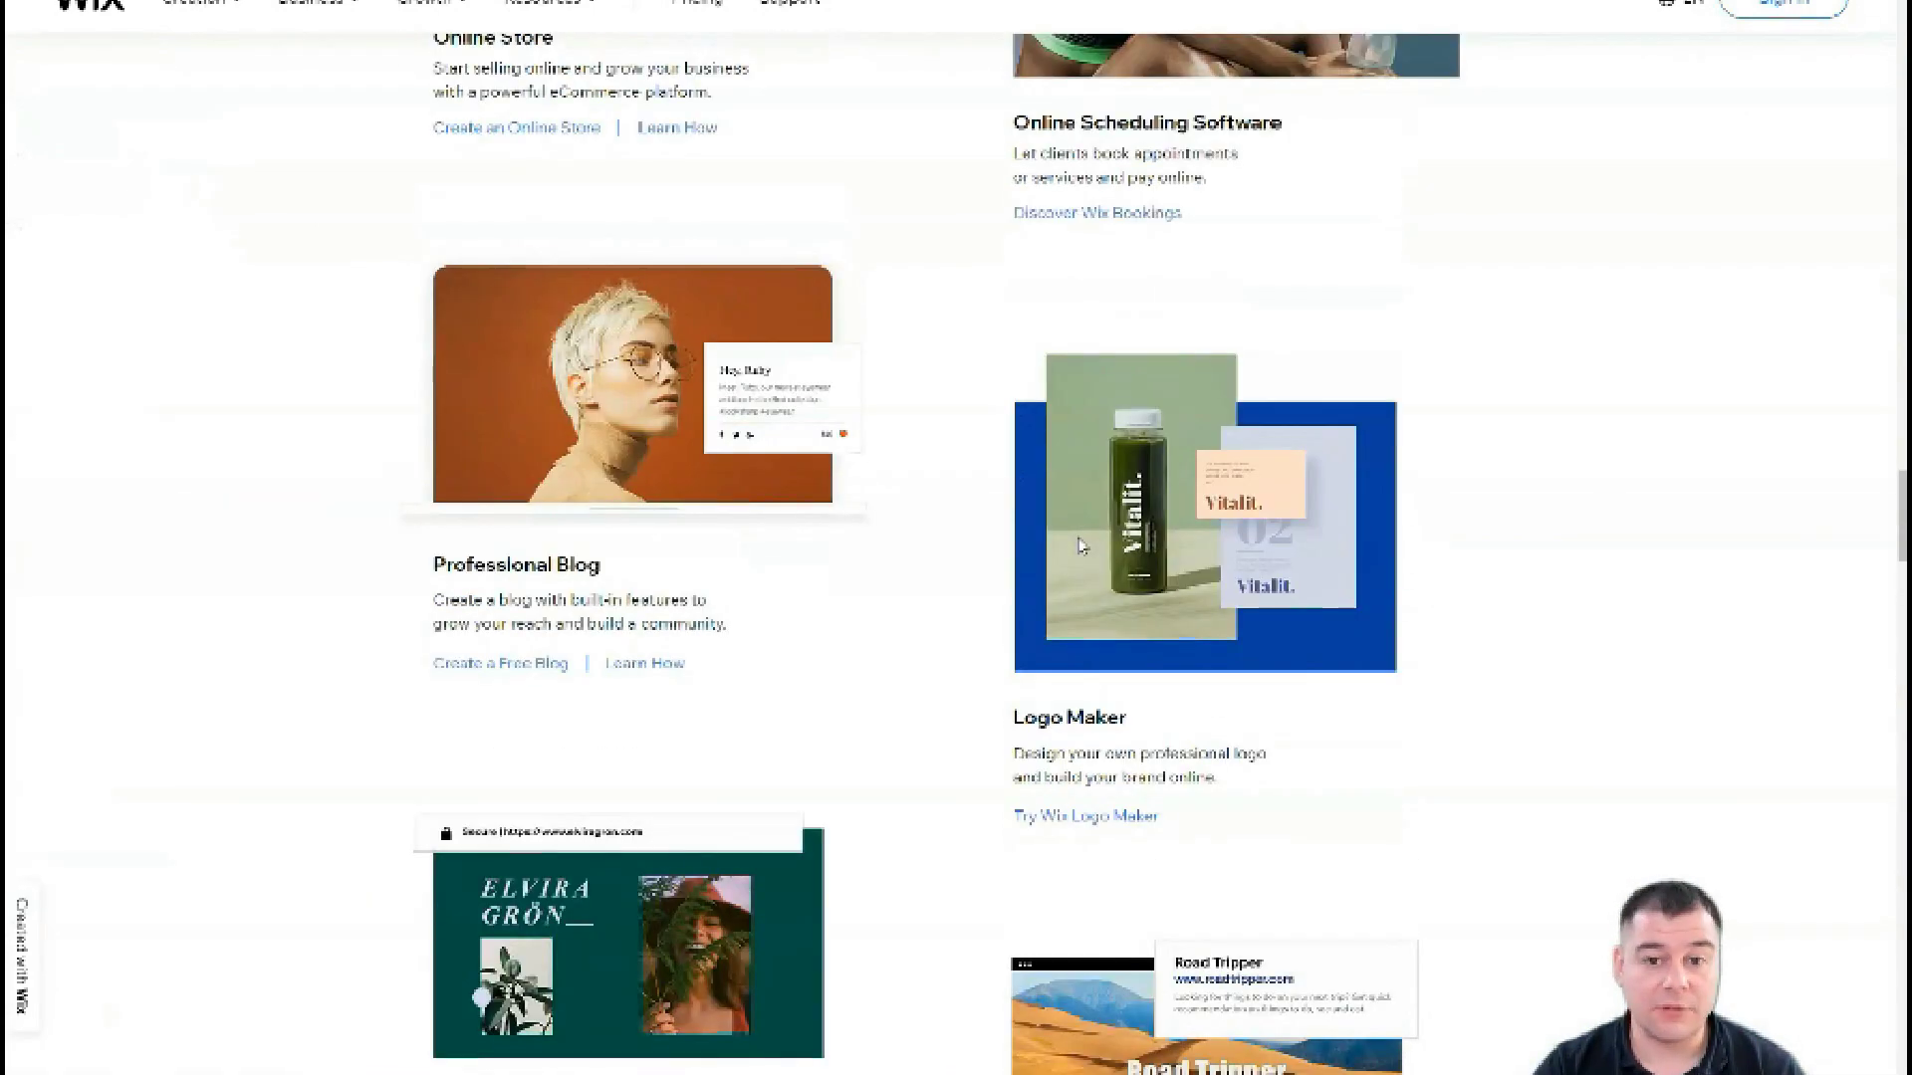
pyautogui.scroll(18, 1082, 545)
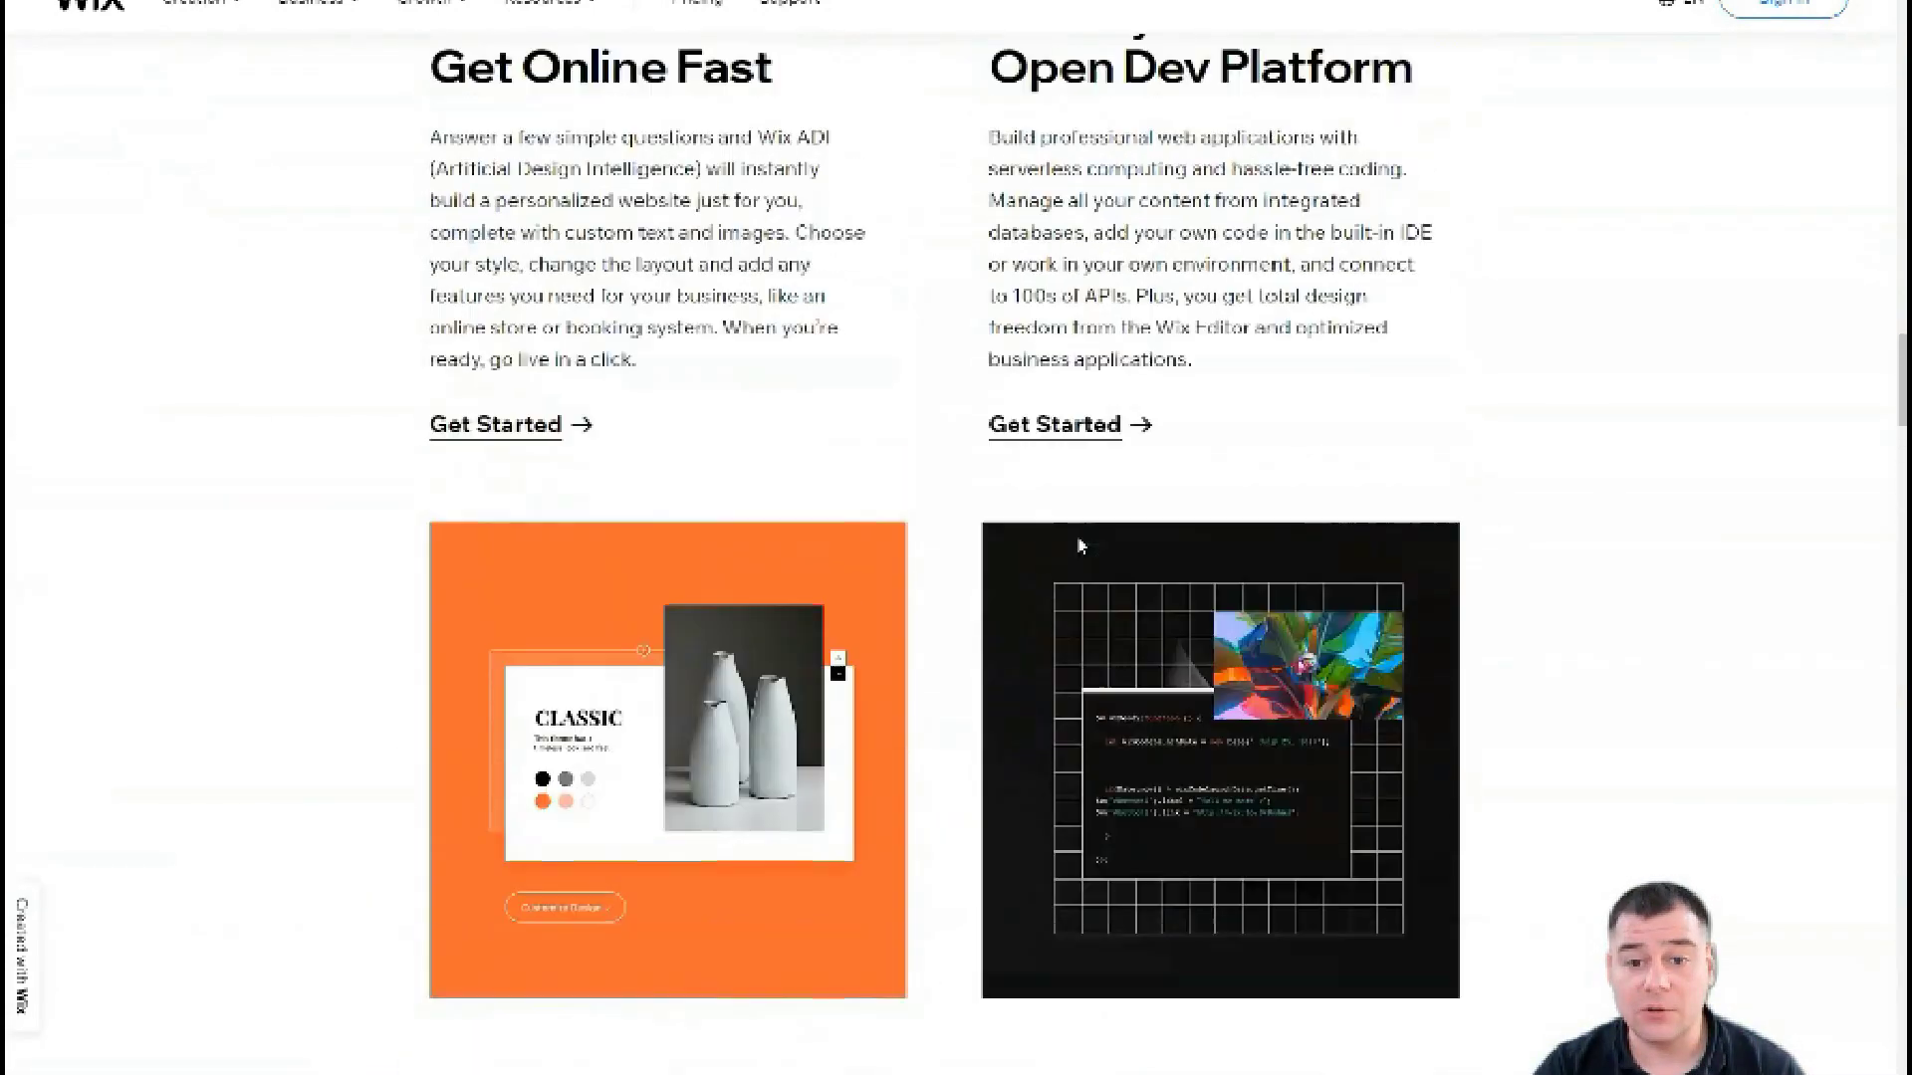
pyautogui.scroll(10, 1078, 535)
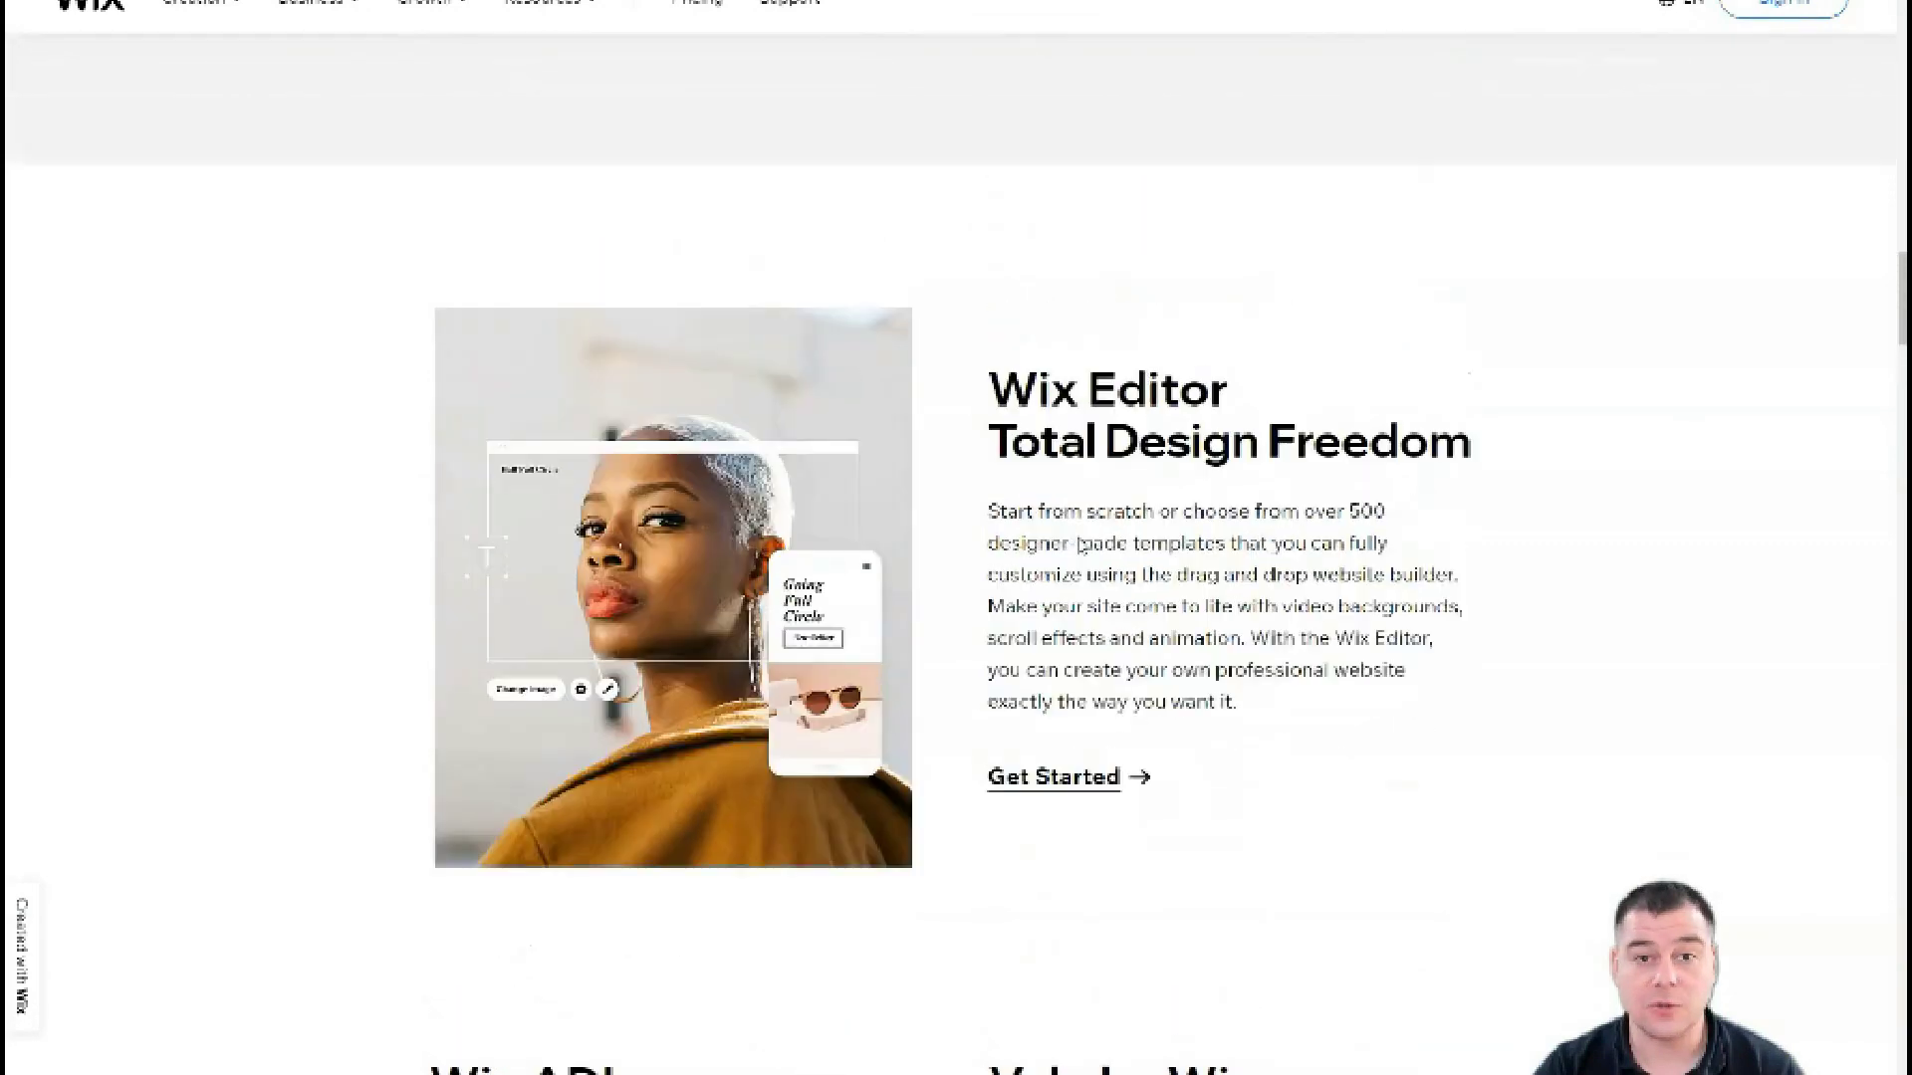
pyautogui.scroll(12, 1083, 545)
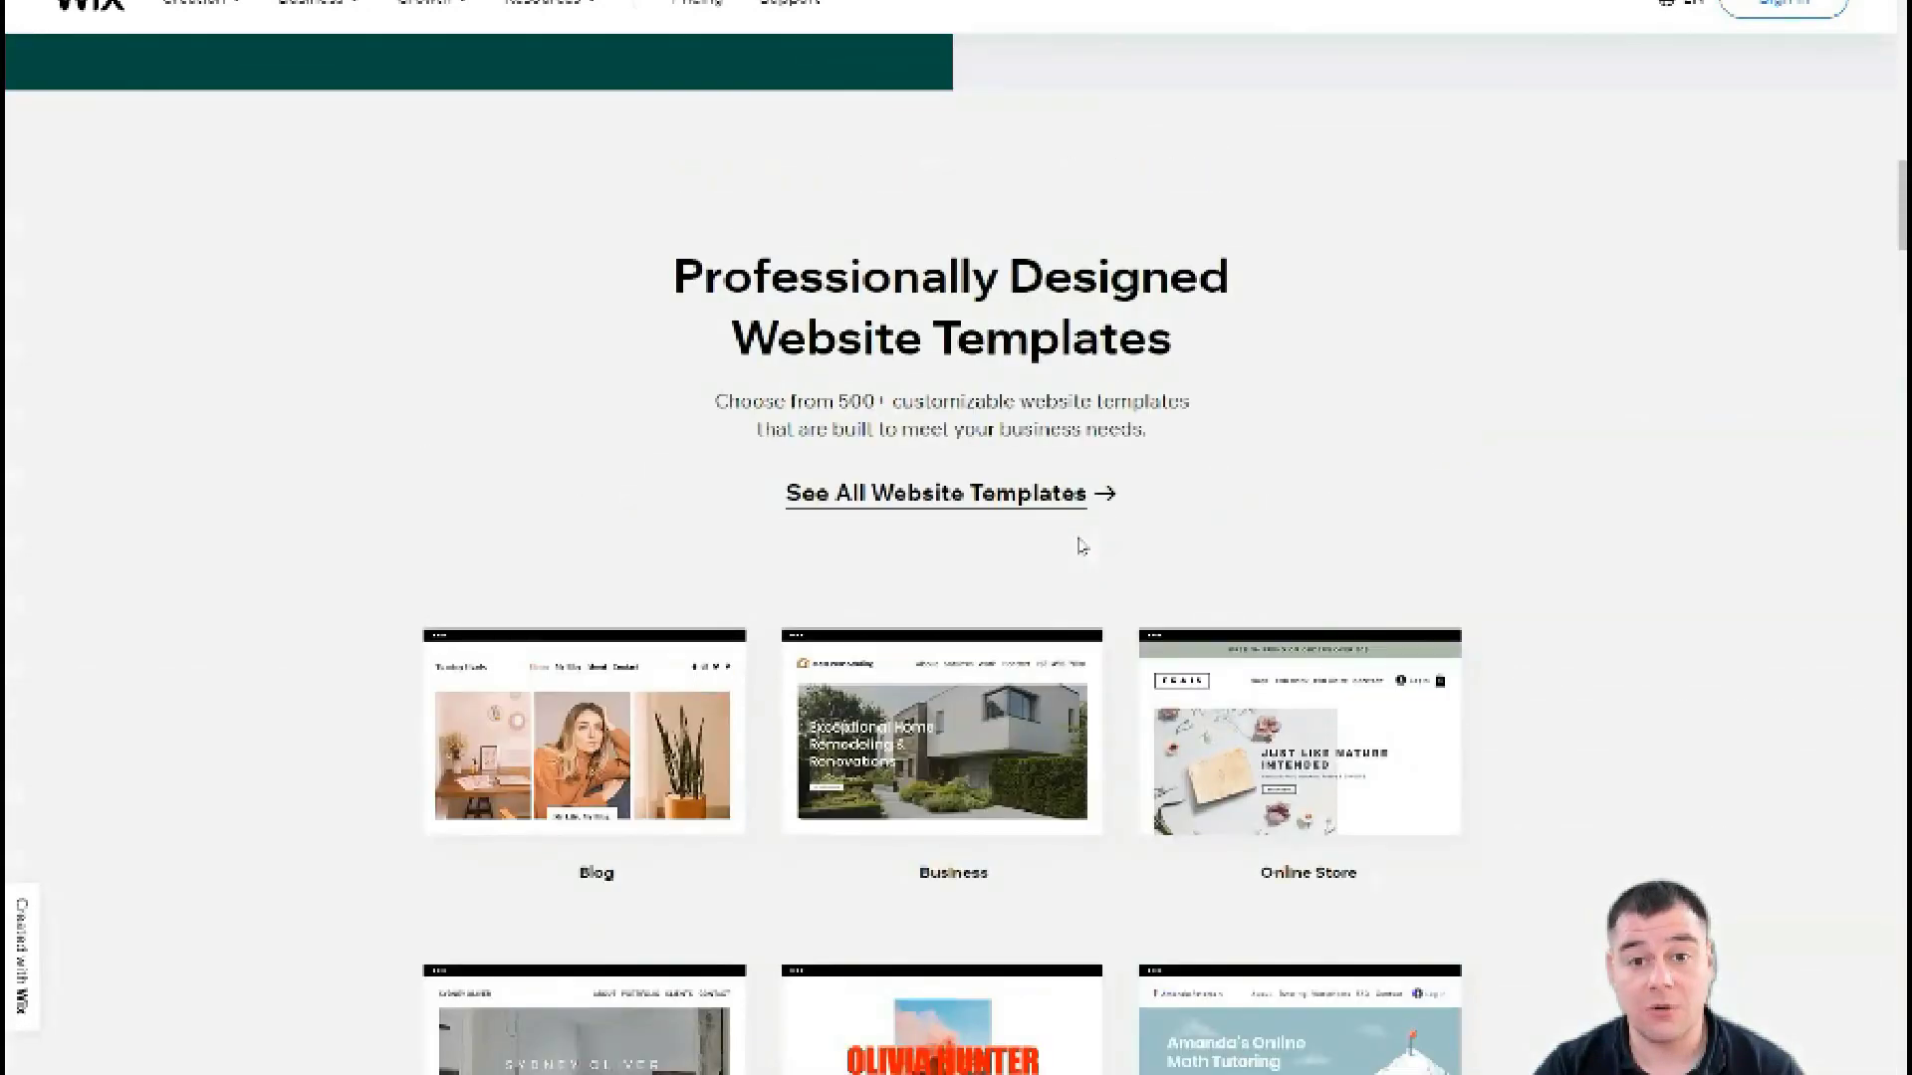
pyautogui.scroll(20, 1083, 545)
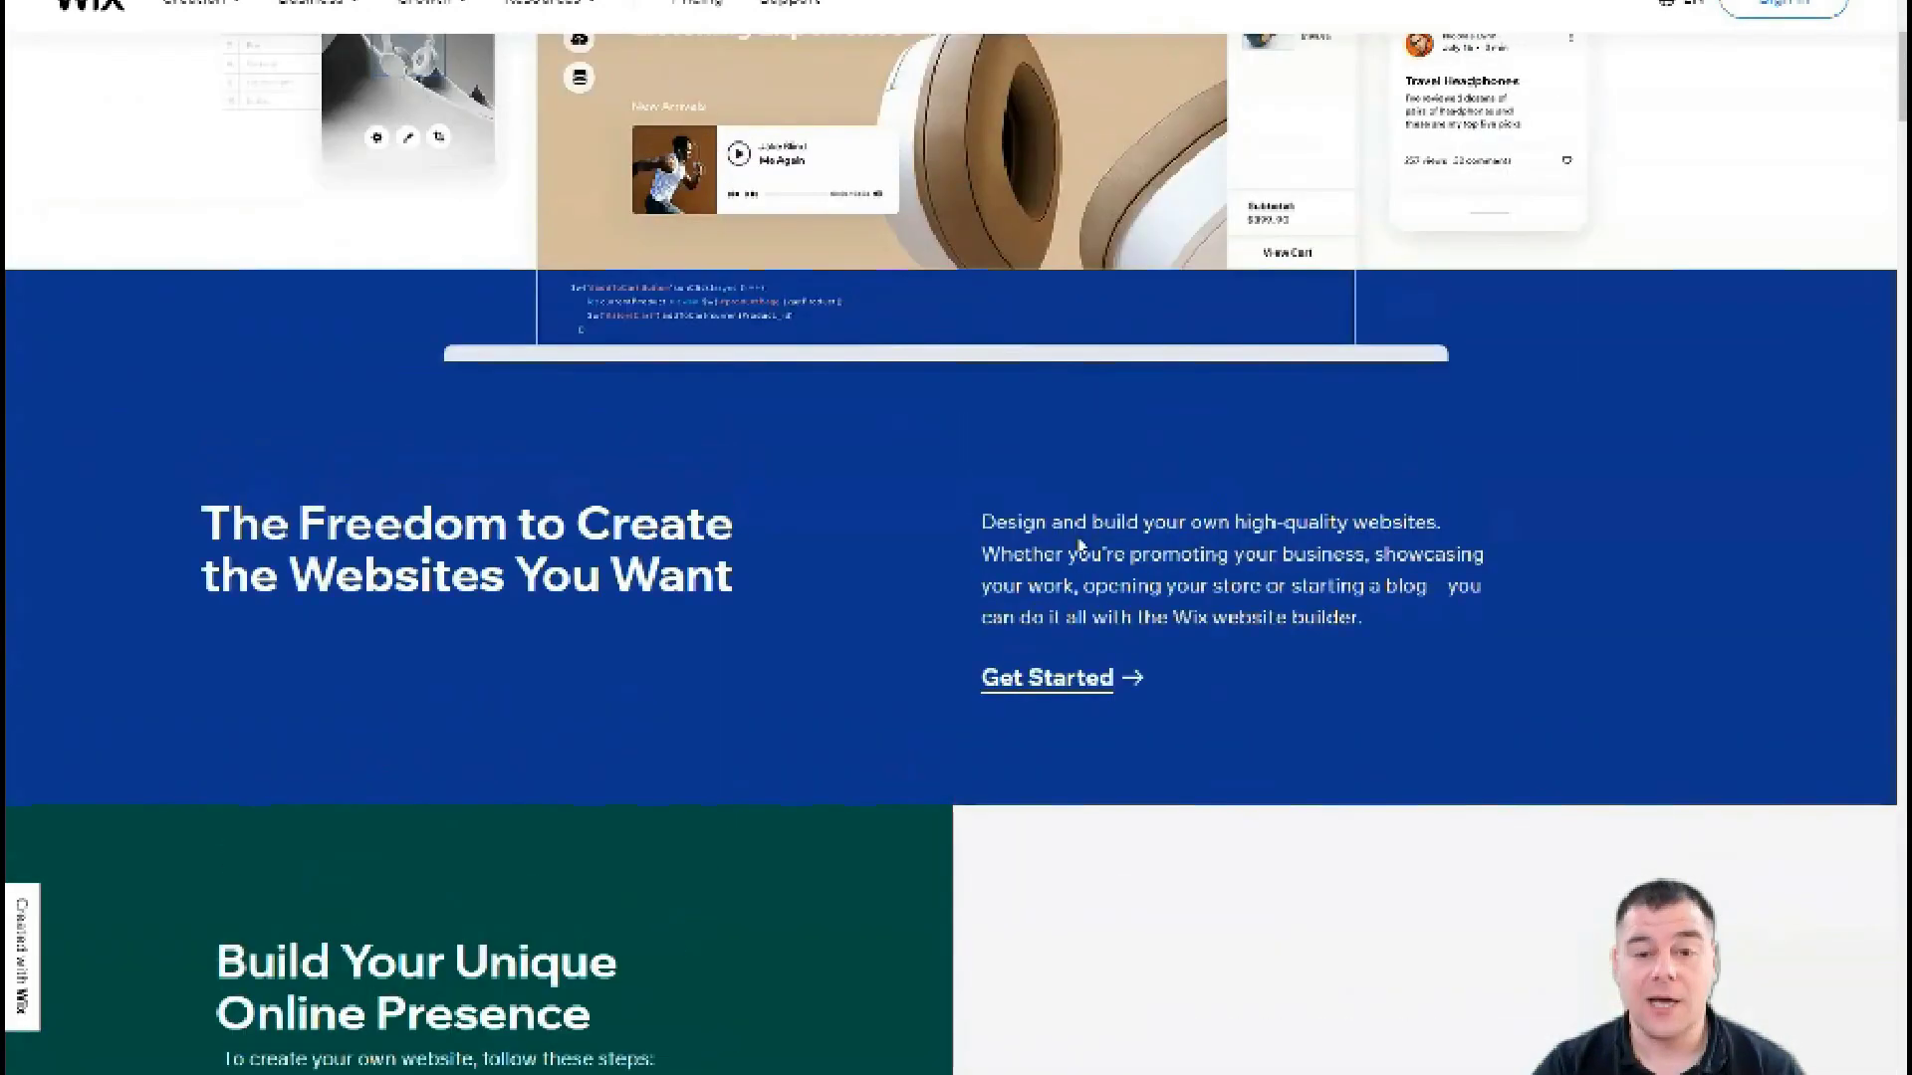
pyautogui.scroll(7, 1080, 545)
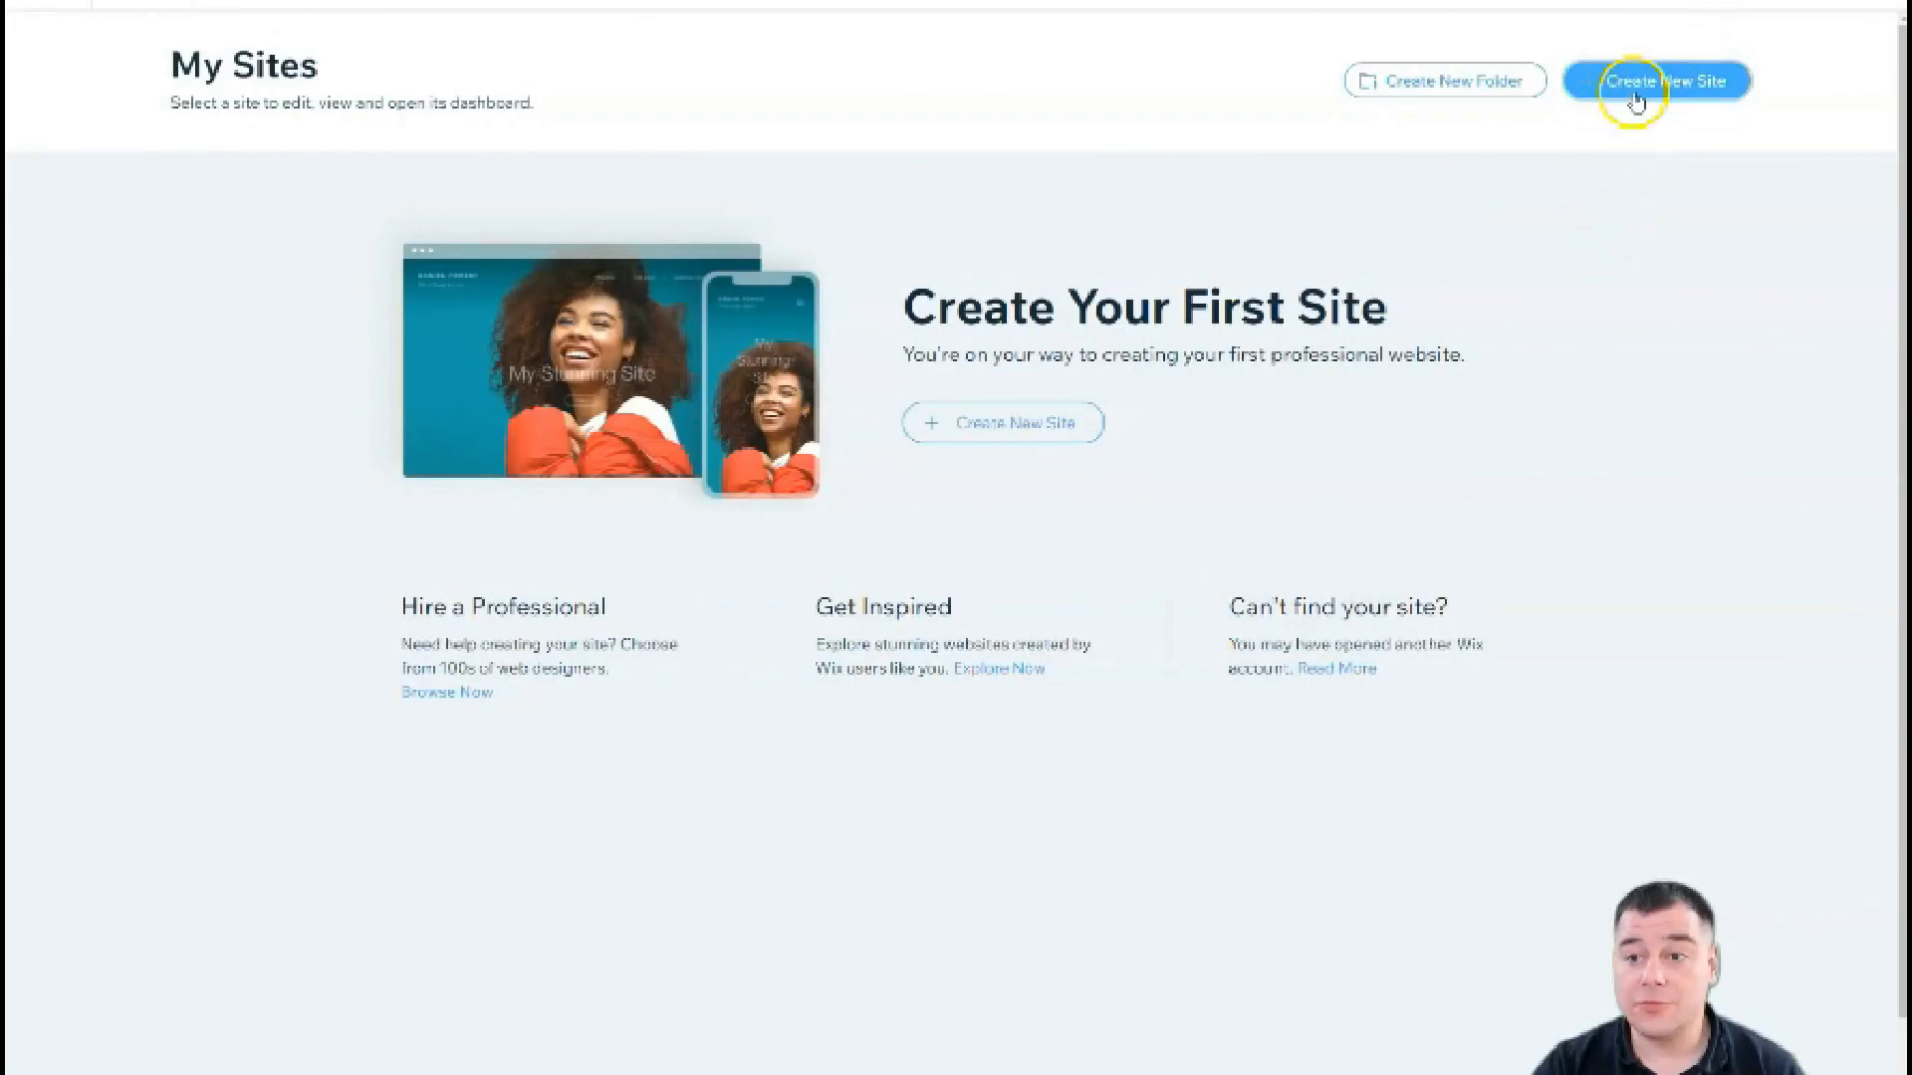
# Step: Create a new site of the kind Other and choose to build it with the Editor from a template
pyautogui.click(1634, 90)
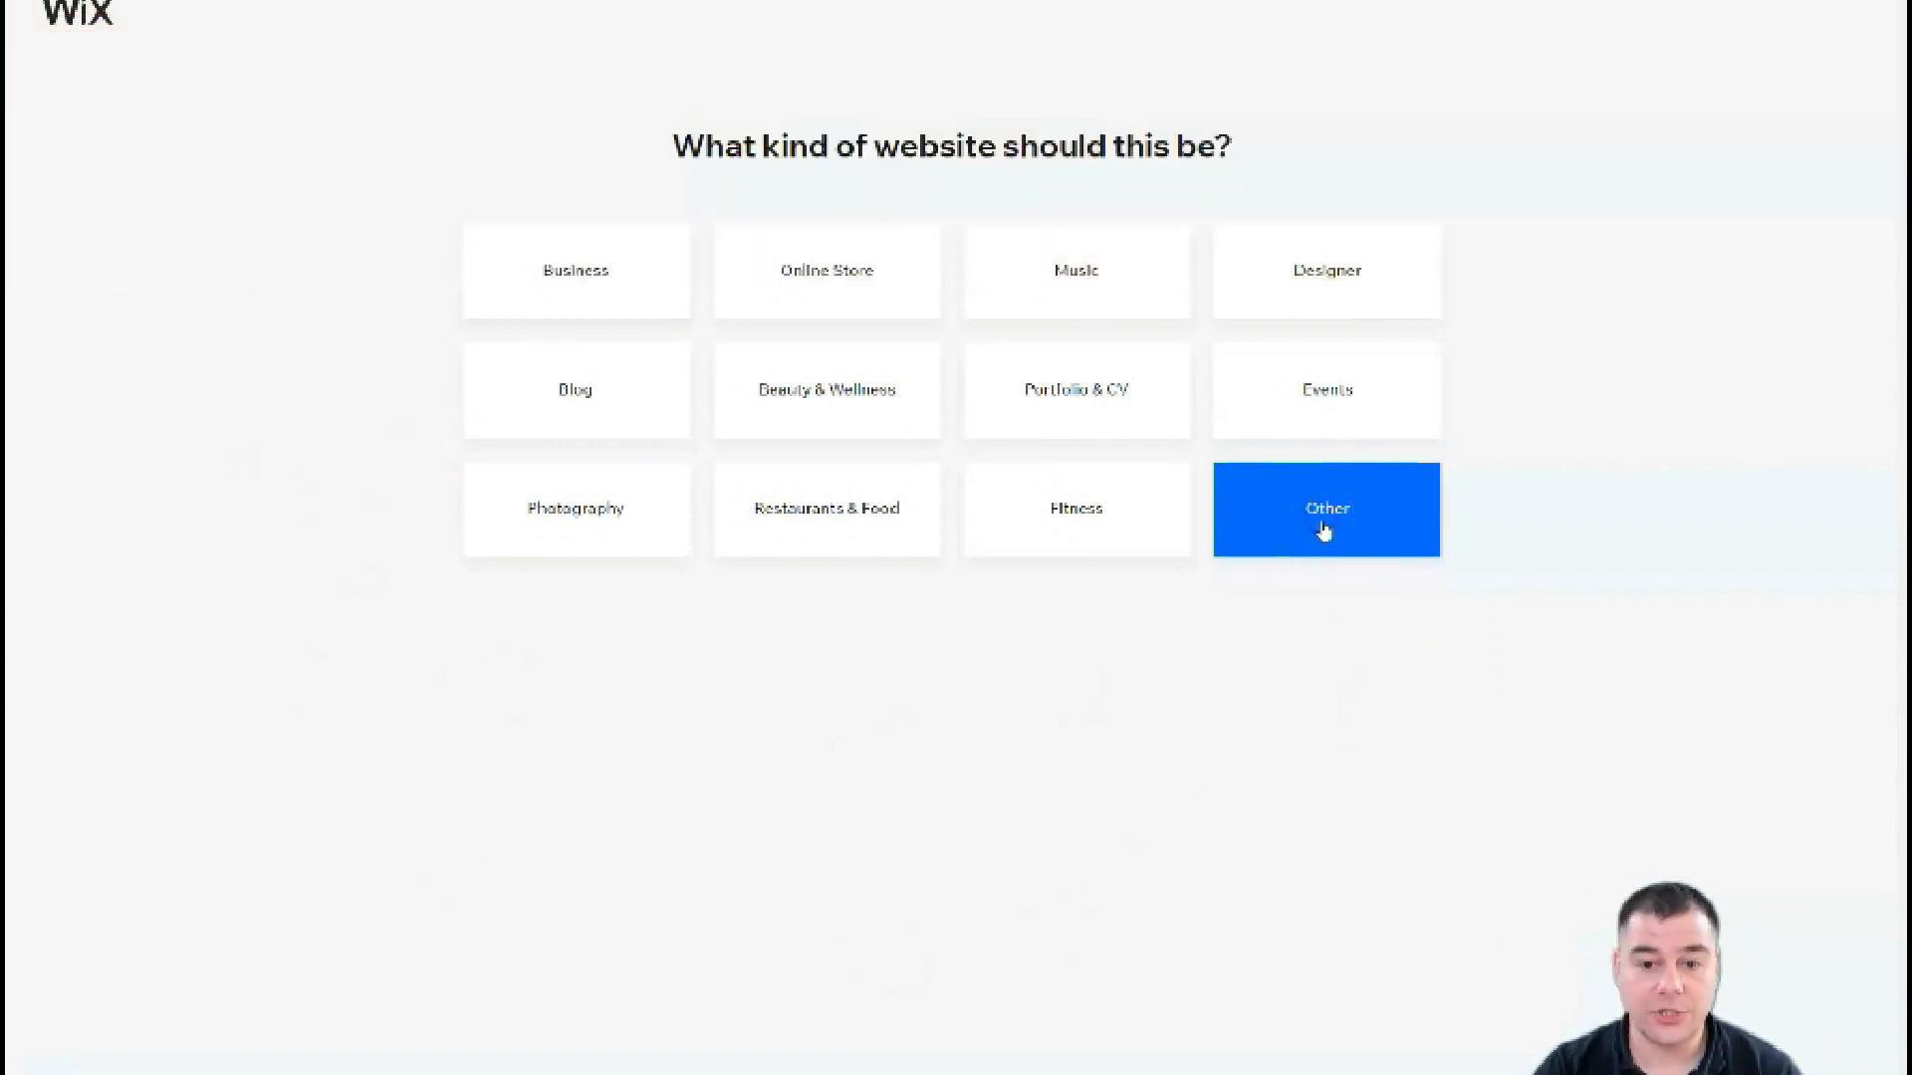
pyautogui.click(1324, 527)
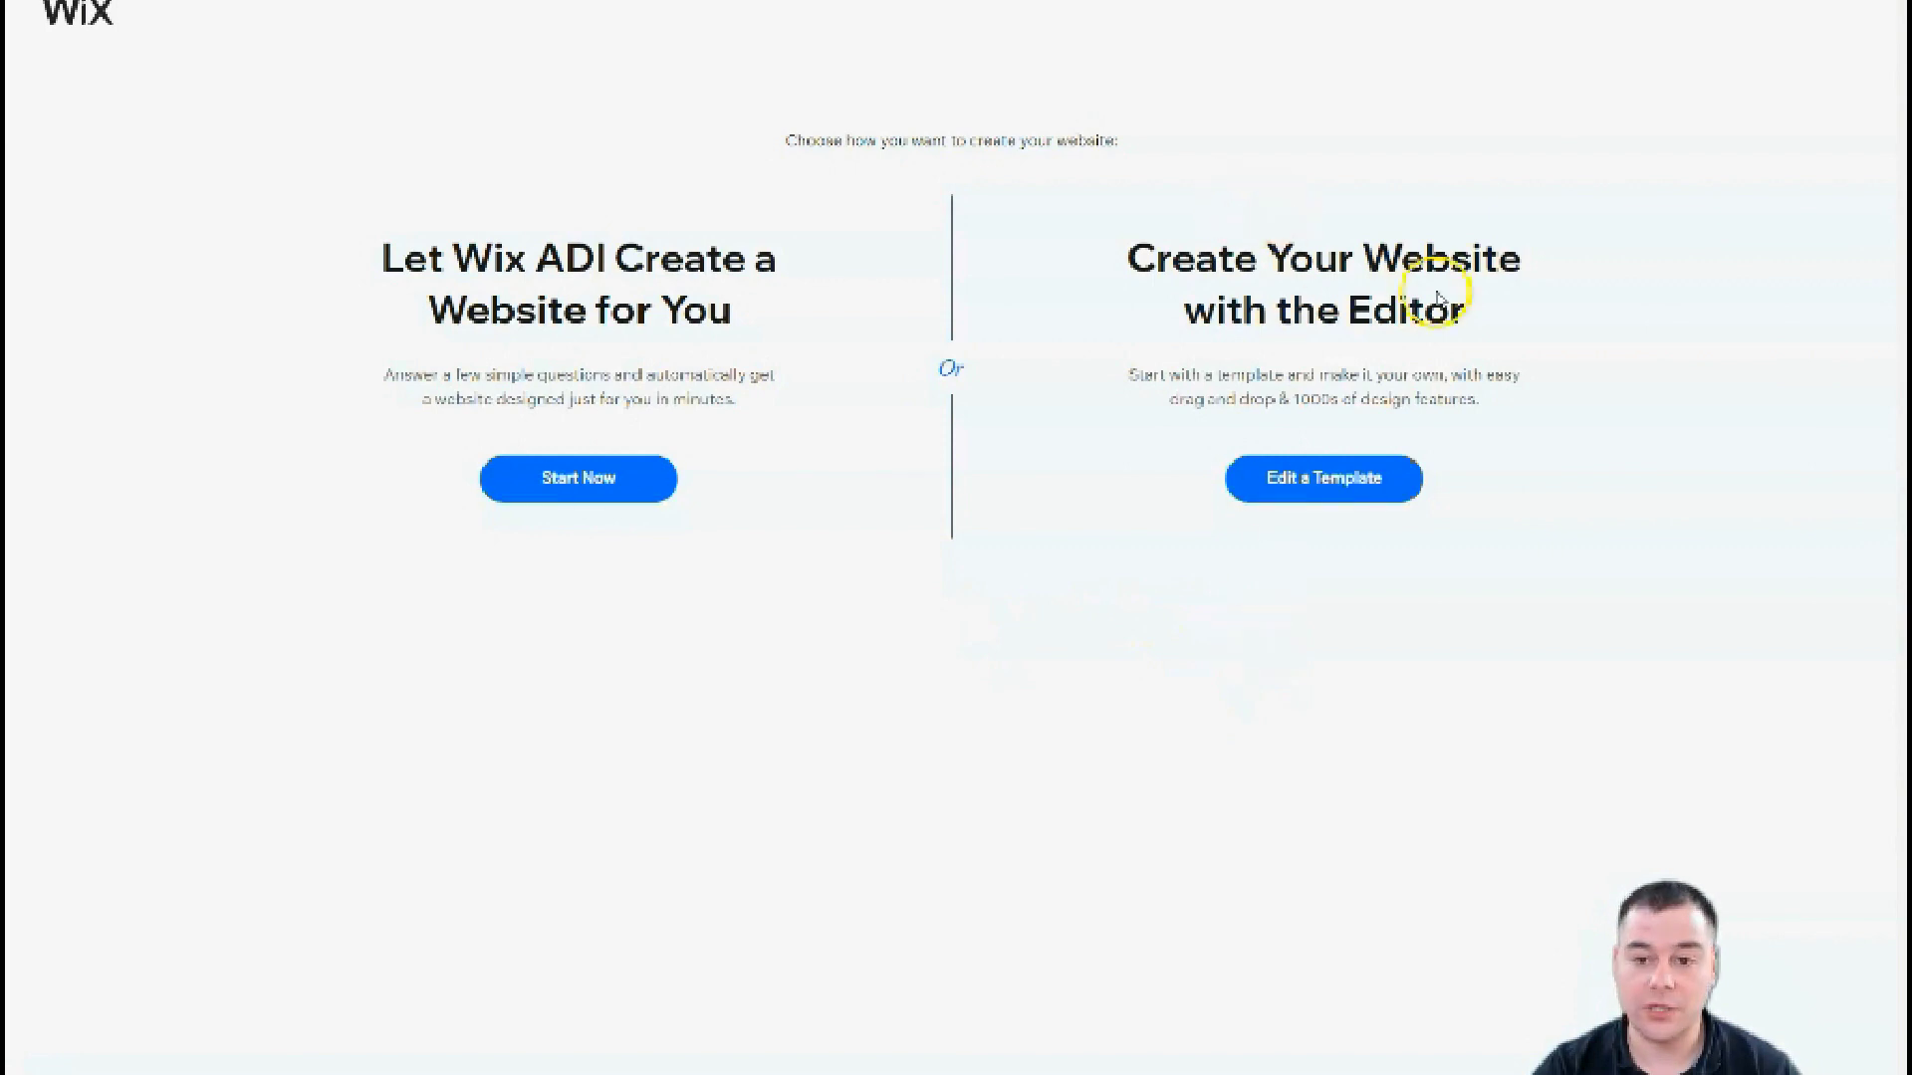
pyautogui.click(1340, 503)
# Step: Browse the website templates on the first and second pages of the All Templates gallery
pyautogui.moveTo(847, 449)
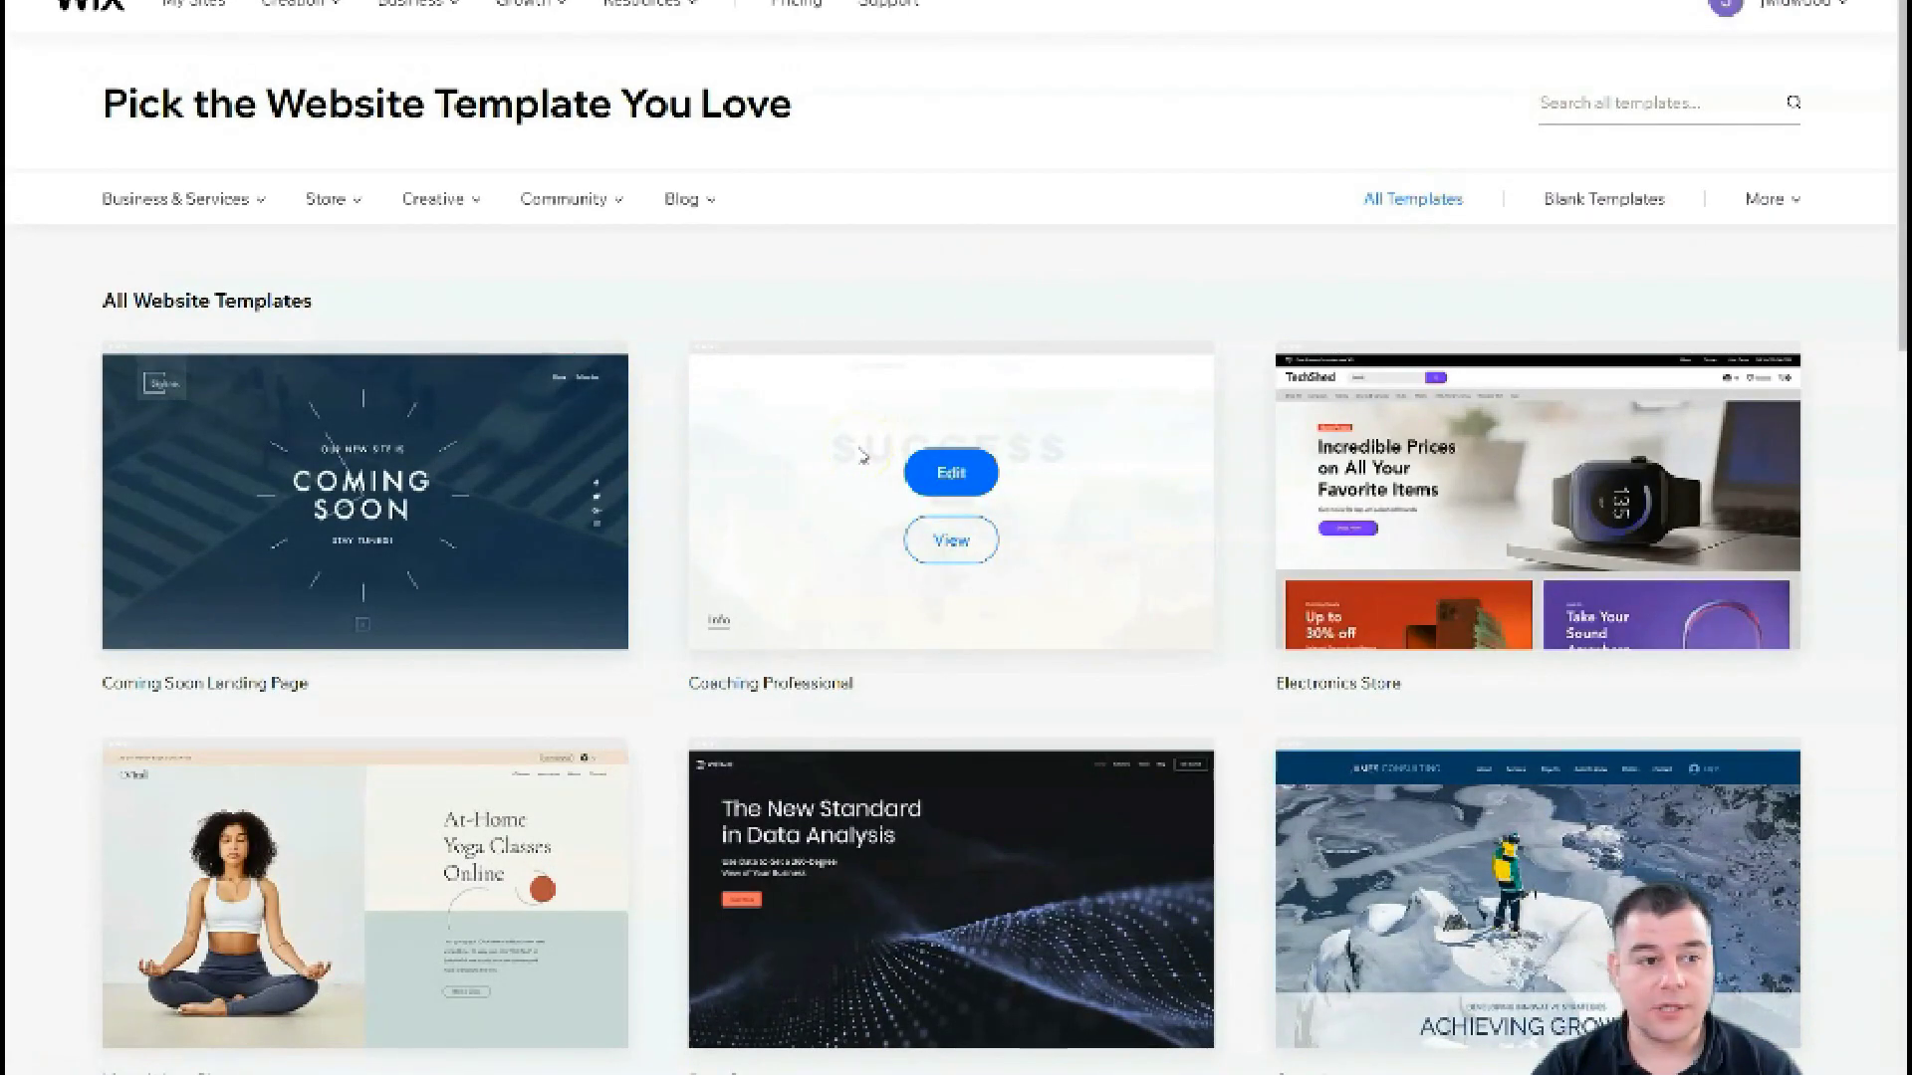
pyautogui.scroll(-10, 861, 454)
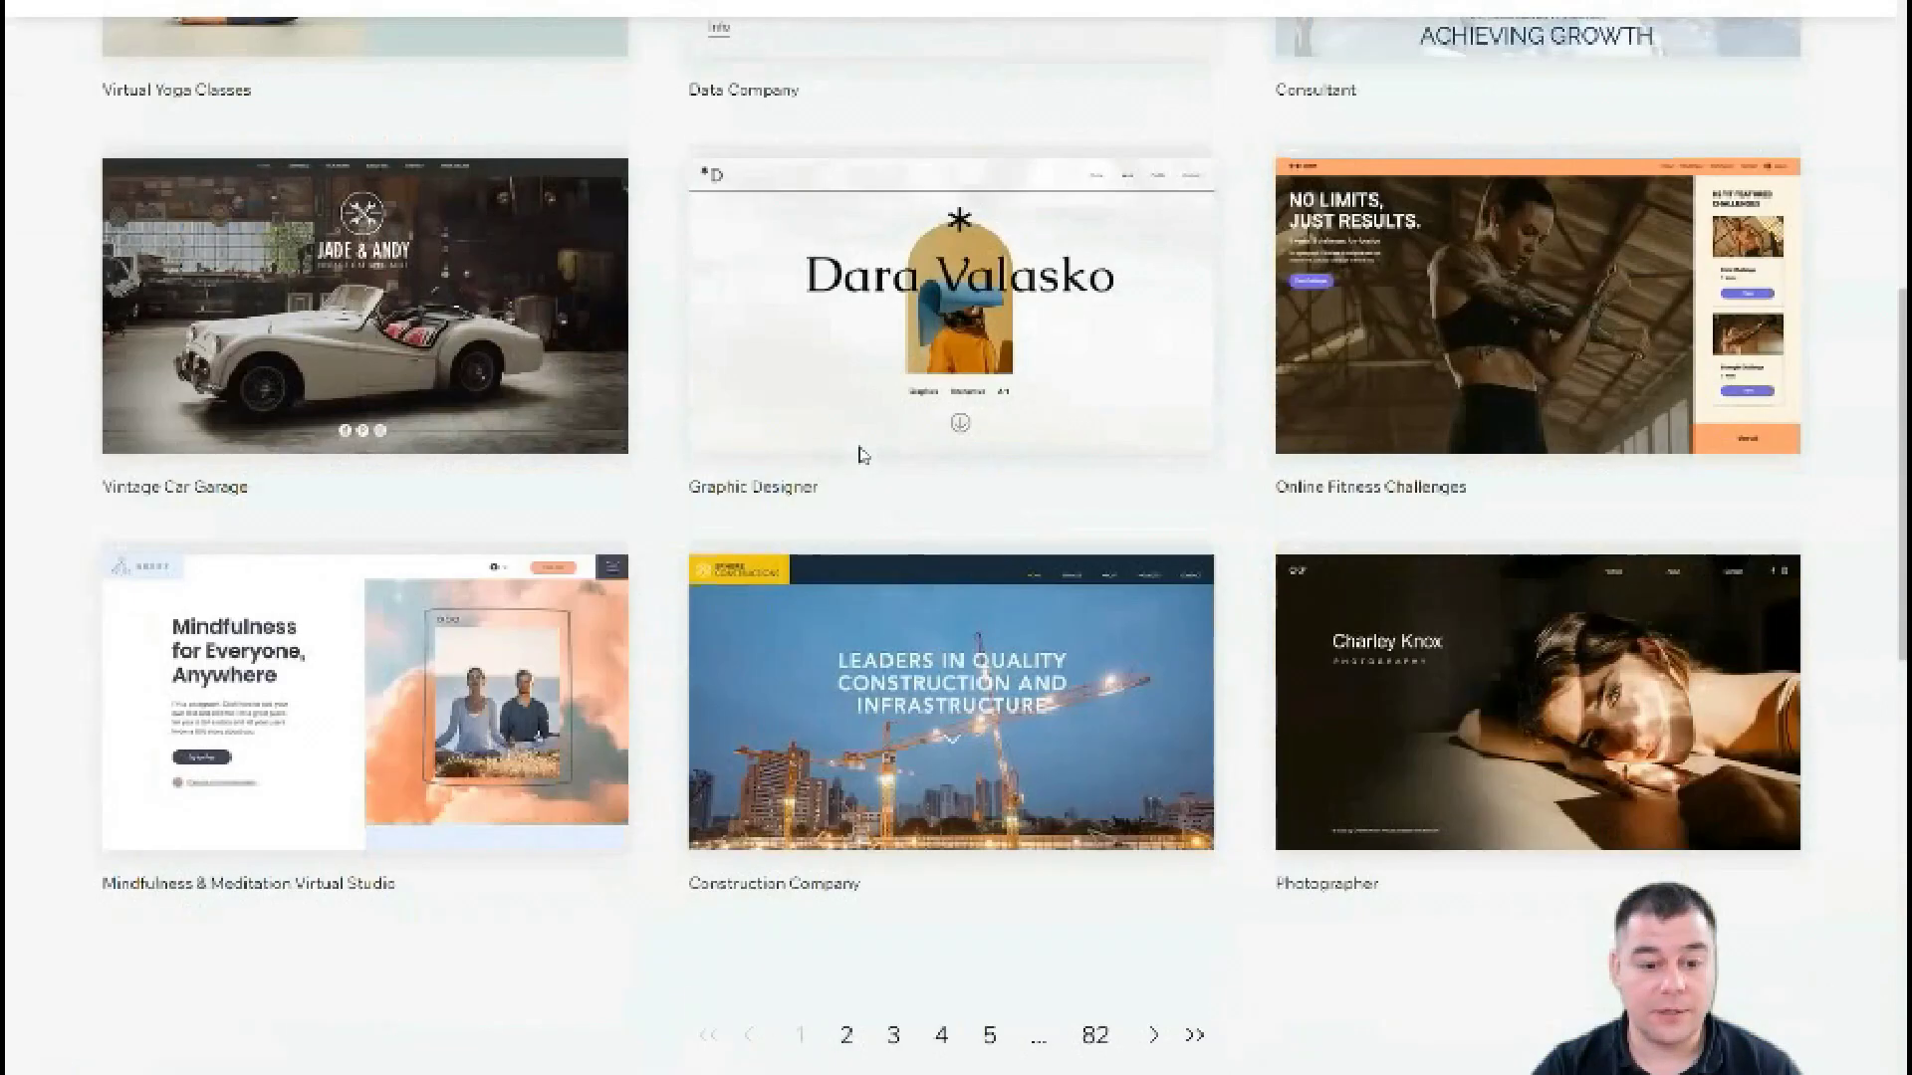
pyautogui.scroll(-3, 860, 454)
pyautogui.click(829, 637)
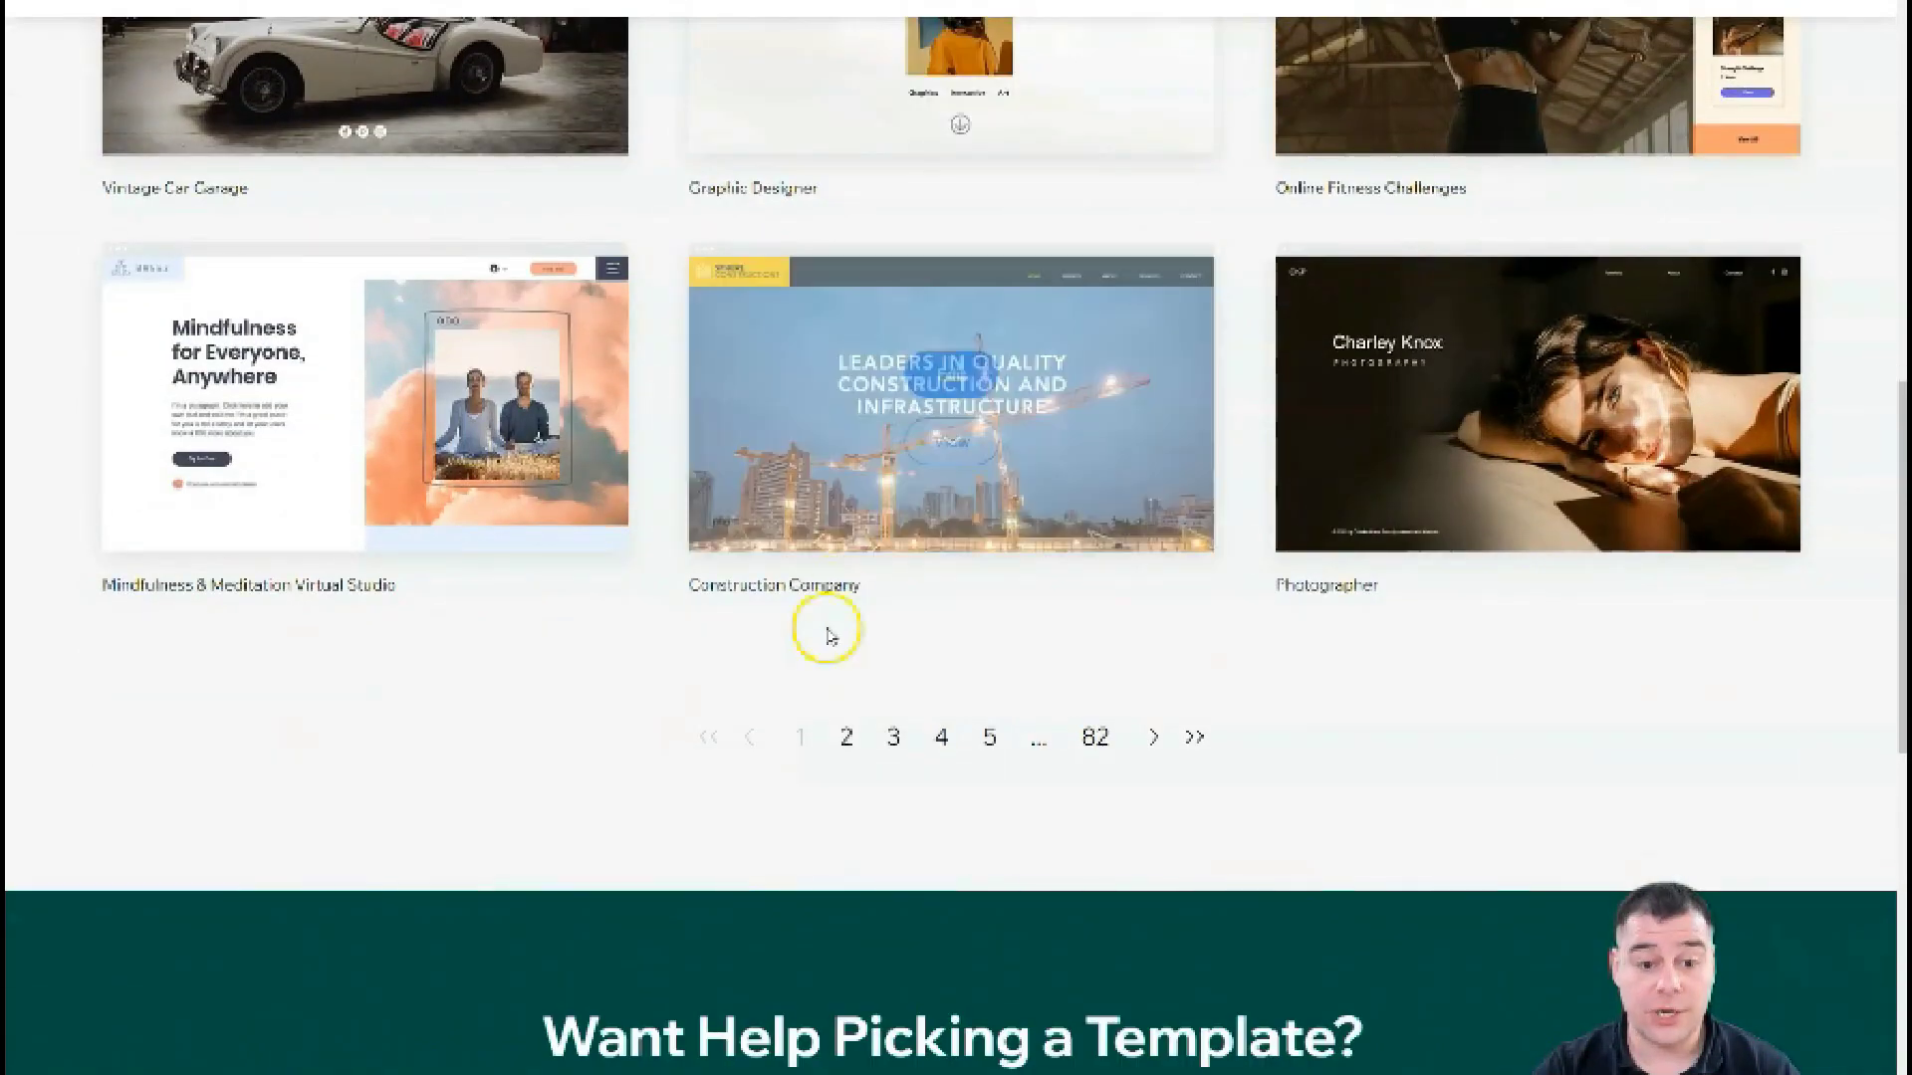
pyautogui.click(847, 737)
pyautogui.moveTo(905, 542)
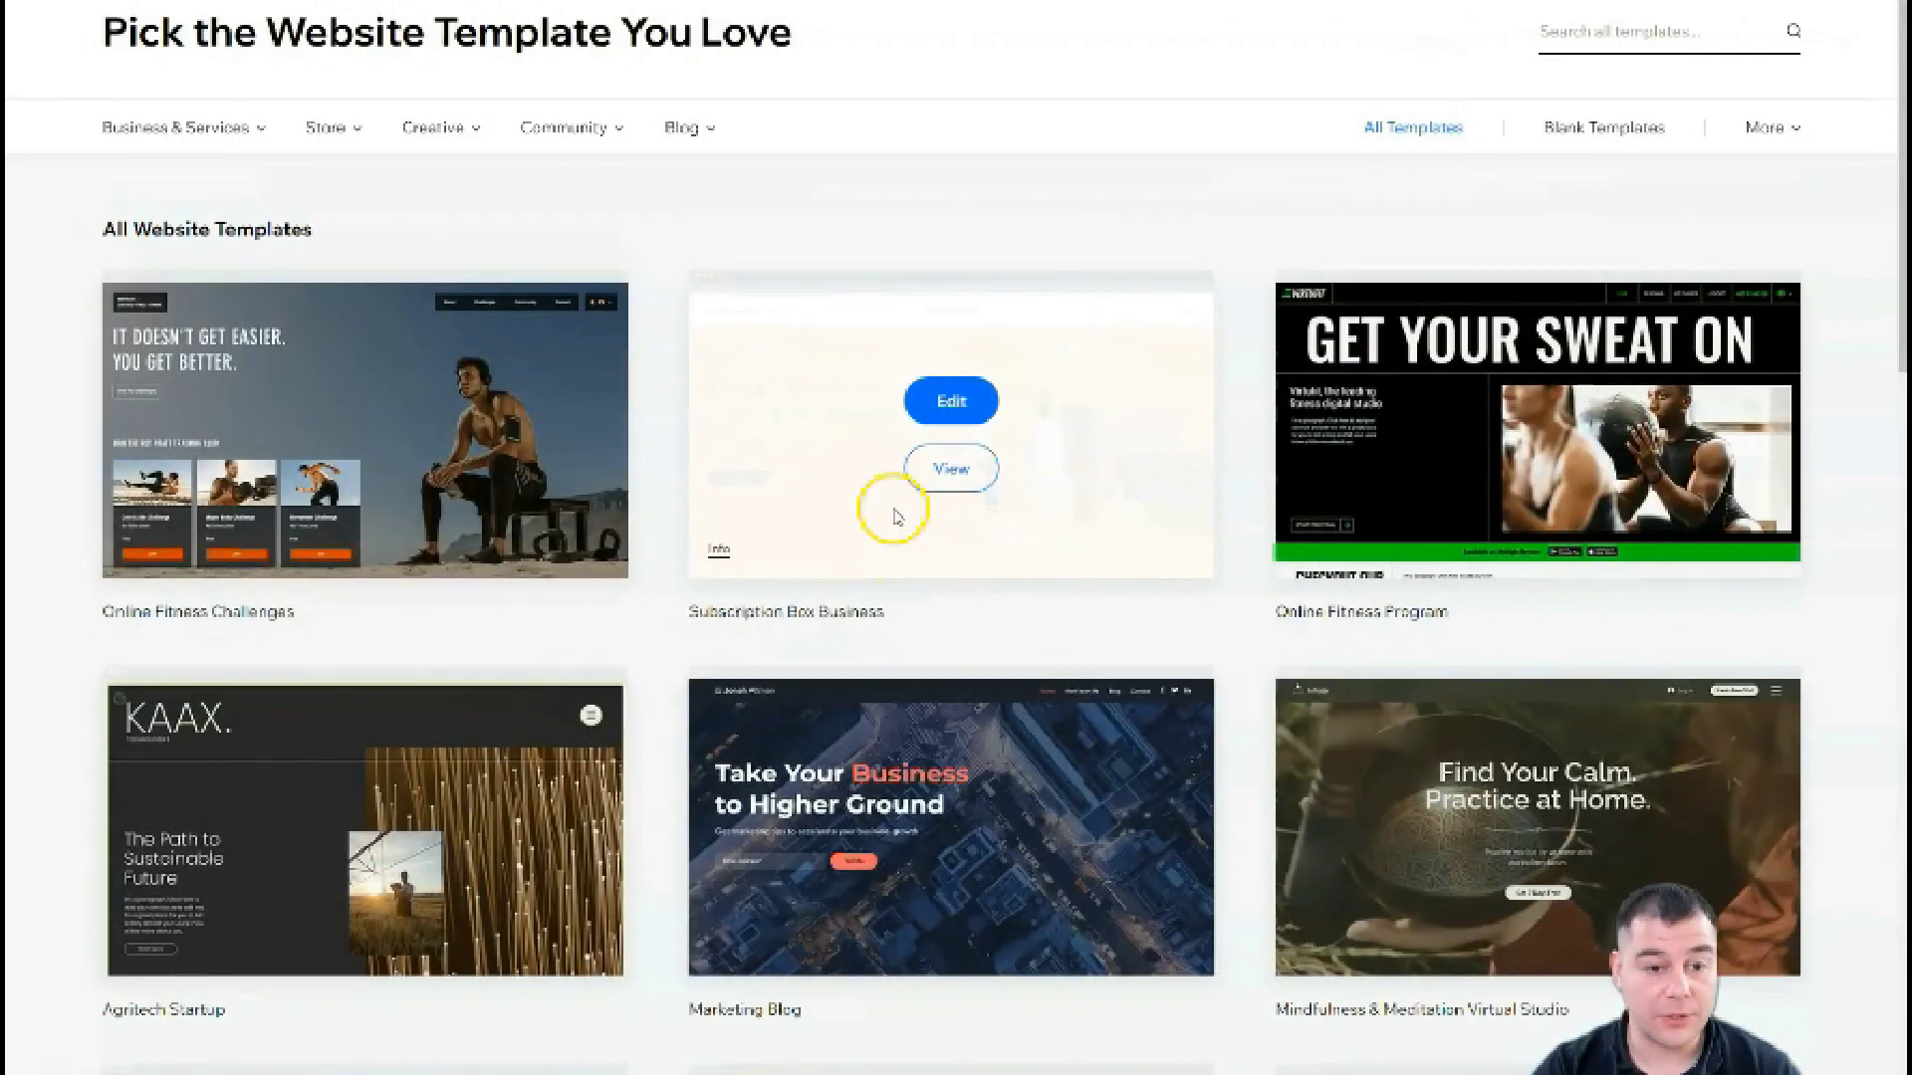
pyautogui.scroll(-3, 896, 510)
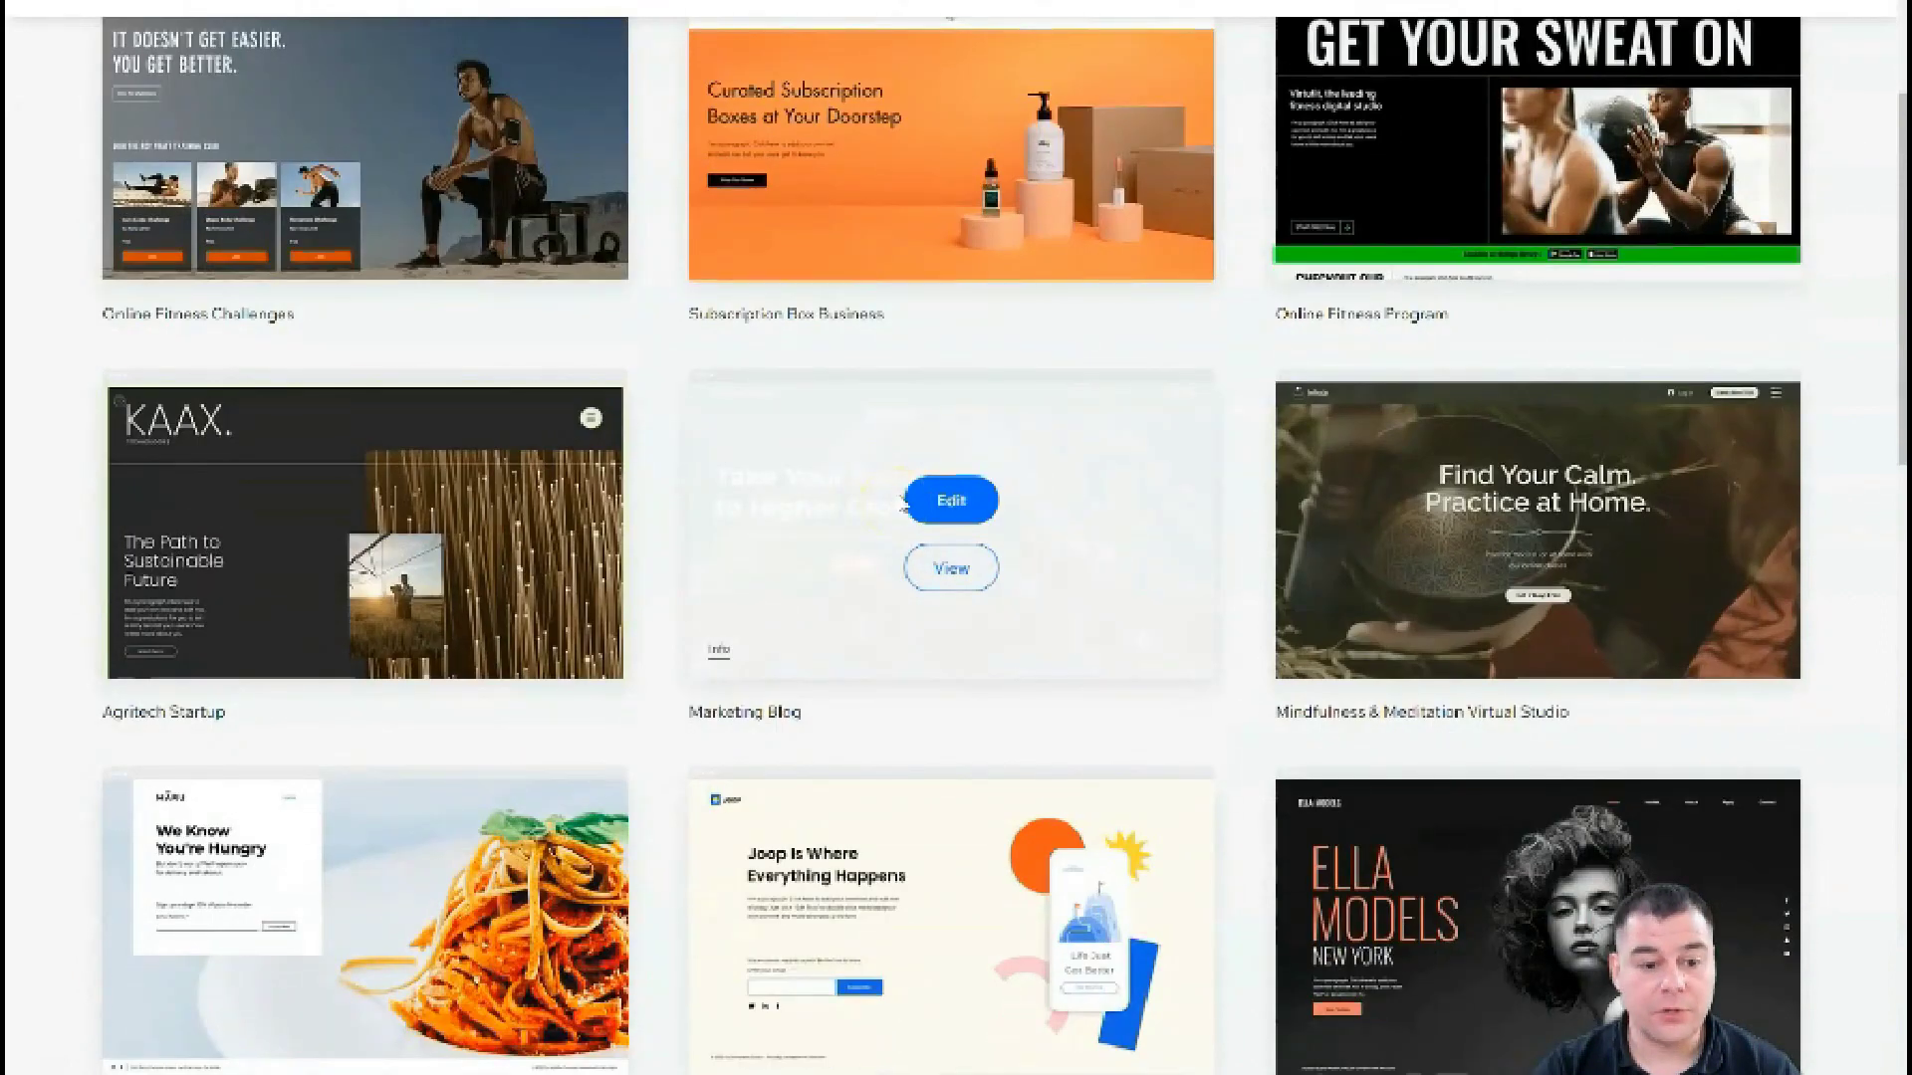
pyautogui.scroll(4, 903, 503)
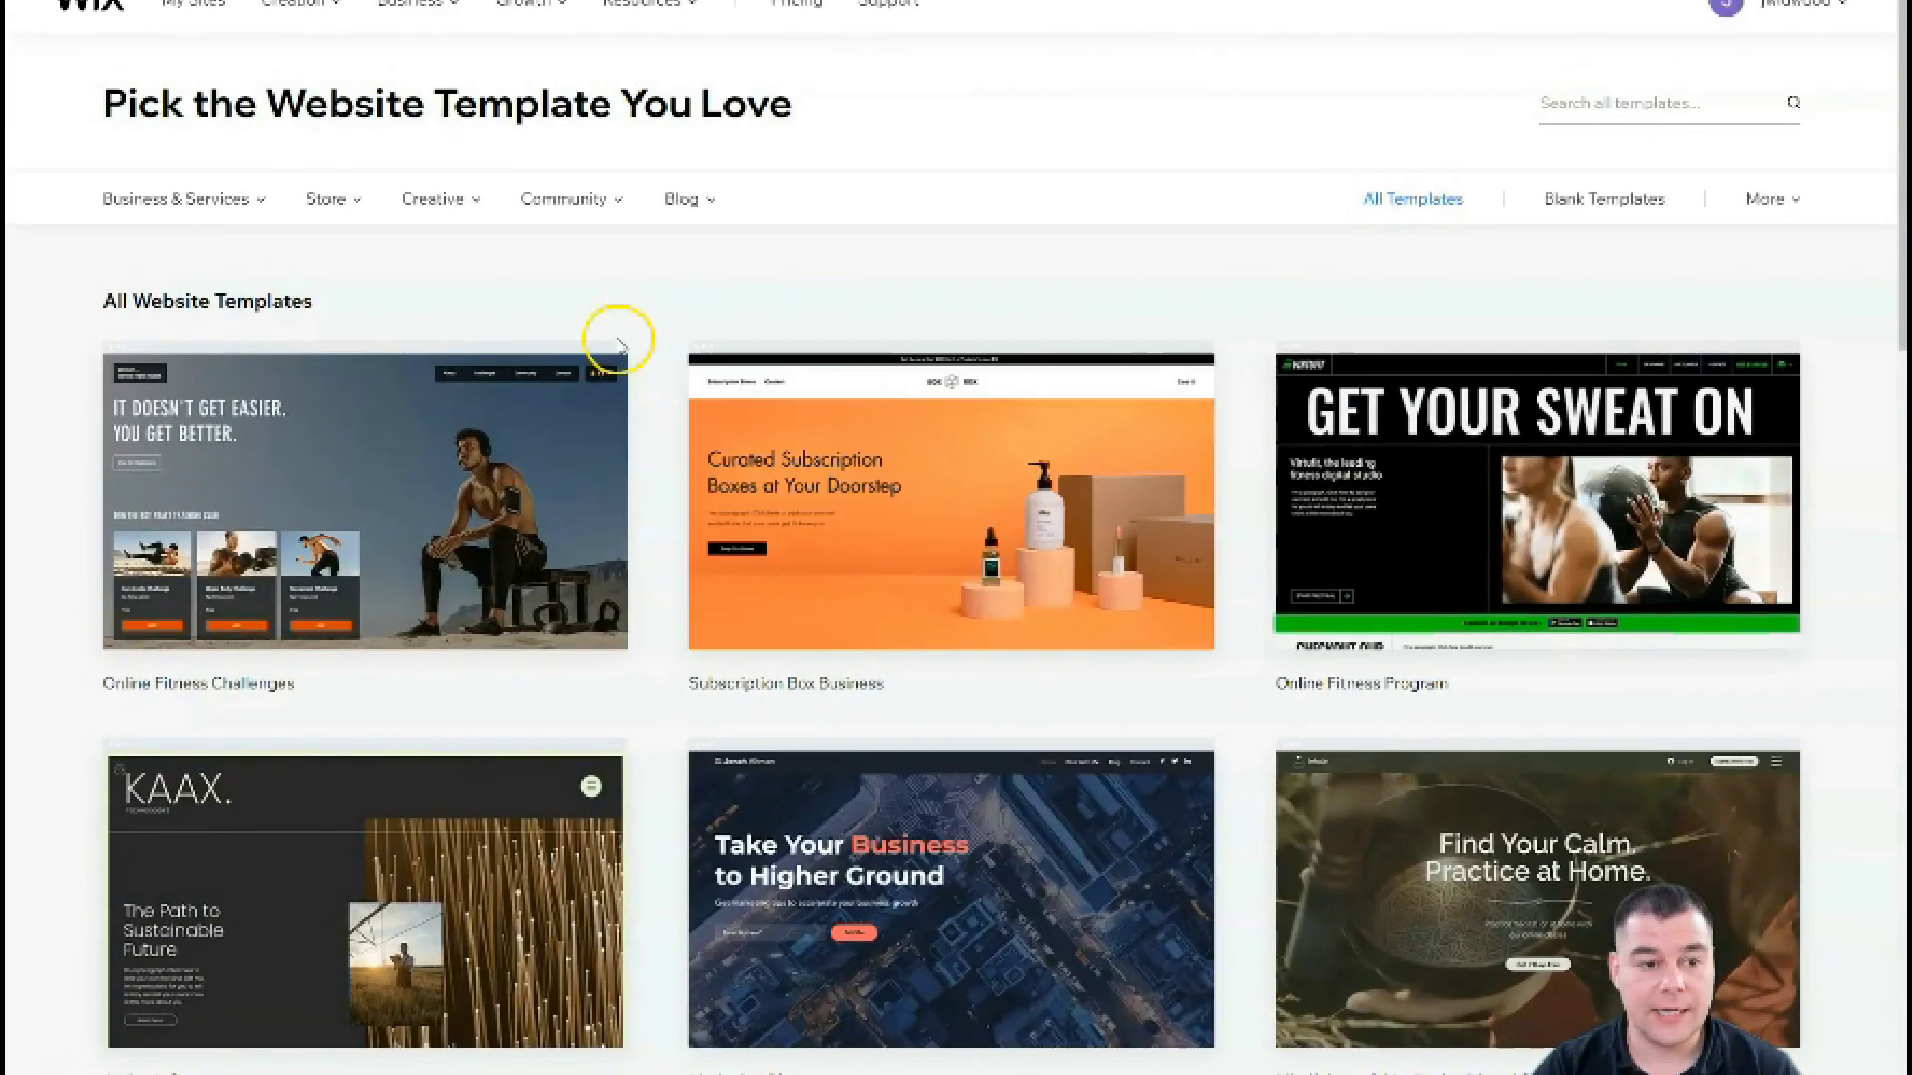
# Step: Look through the Business & Services, Store, Creative and Community categories of the website templates
pyautogui.moveTo(259, 206)
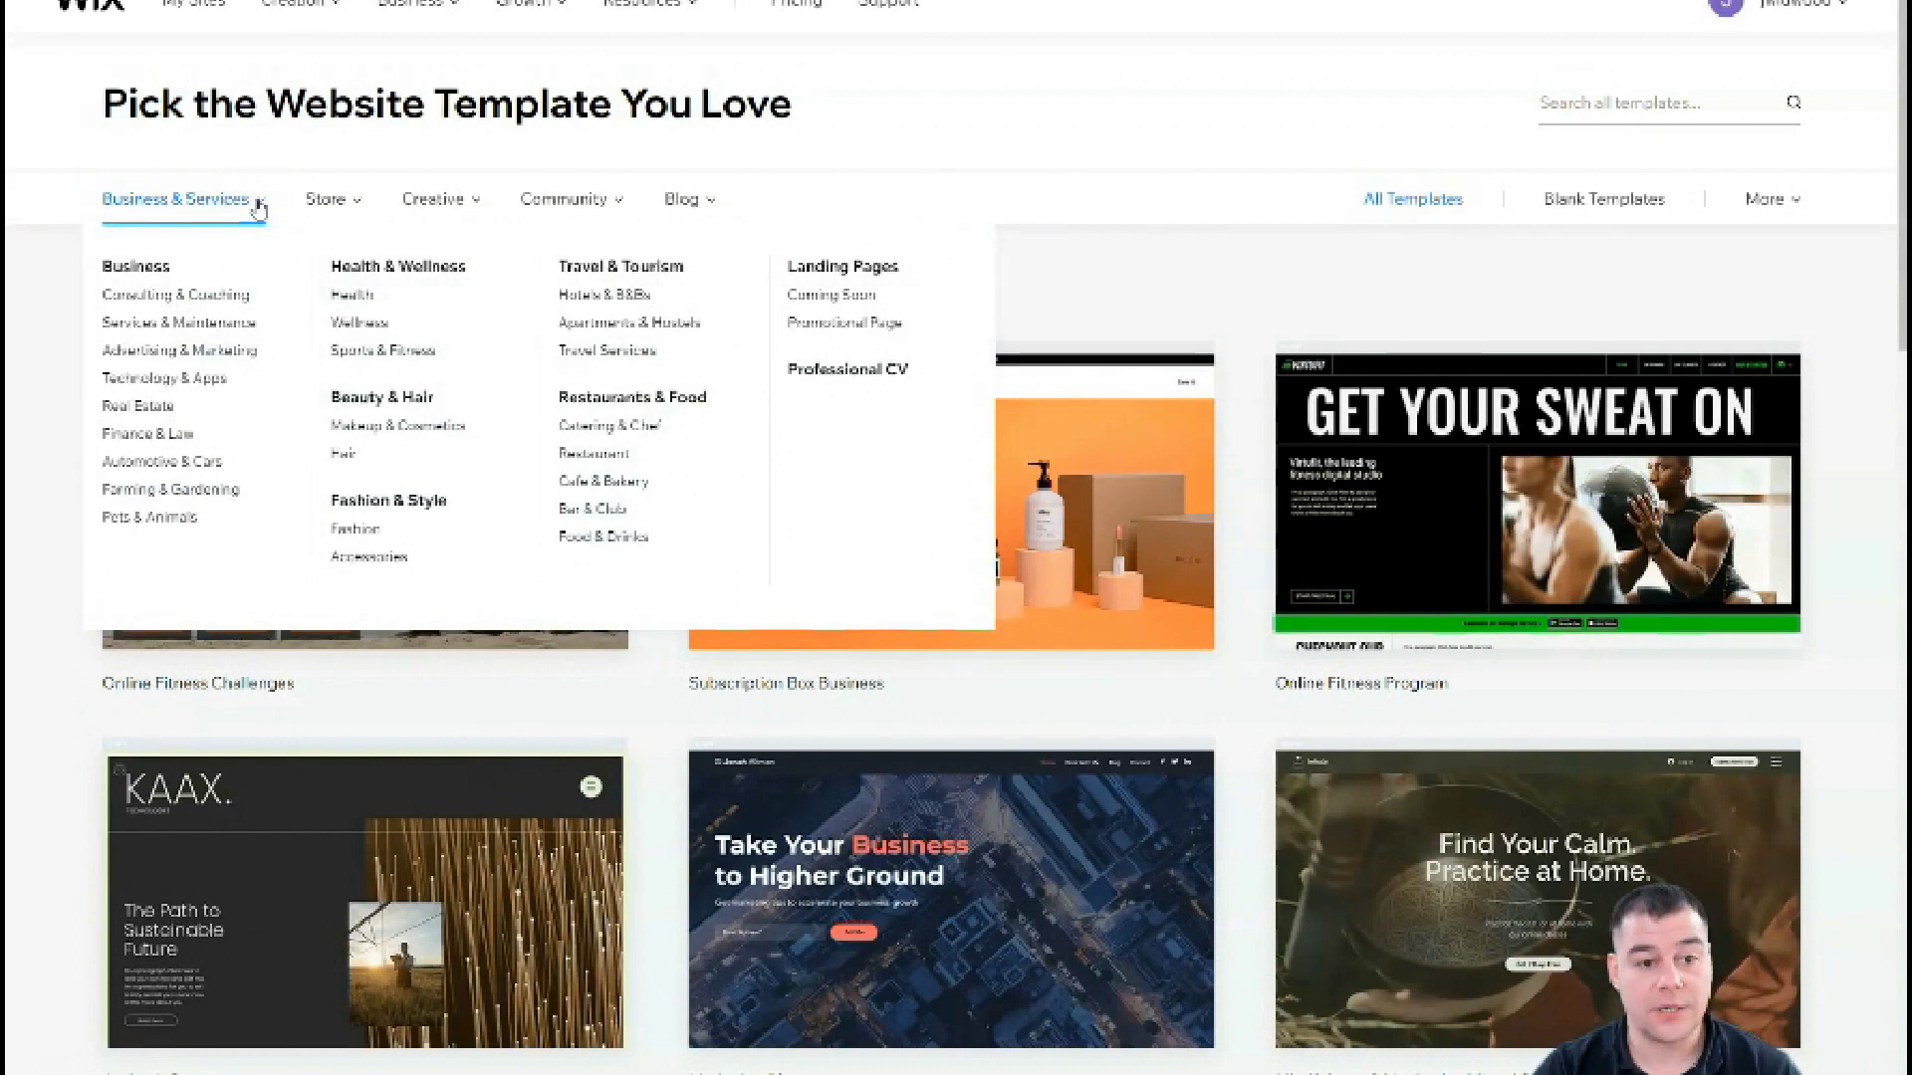
pyautogui.moveTo(361, 206)
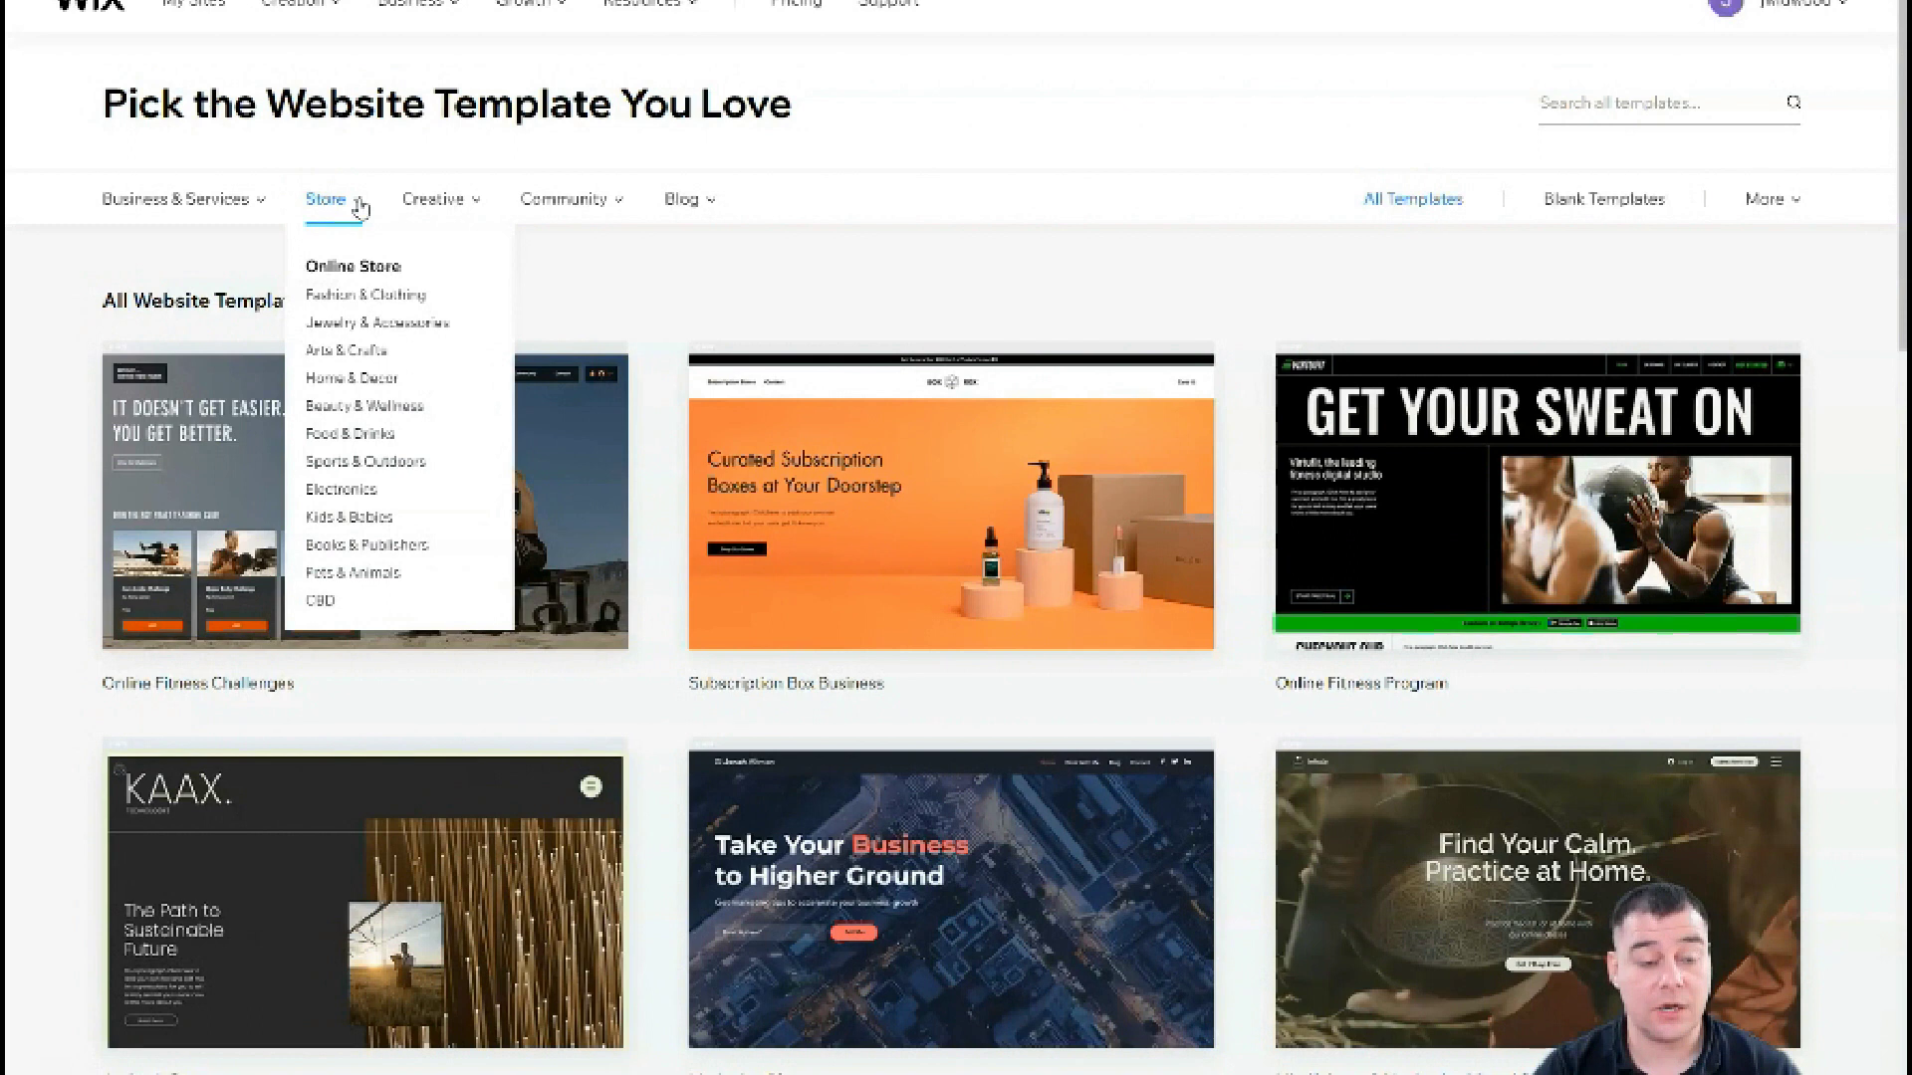
pyautogui.click(450, 209)
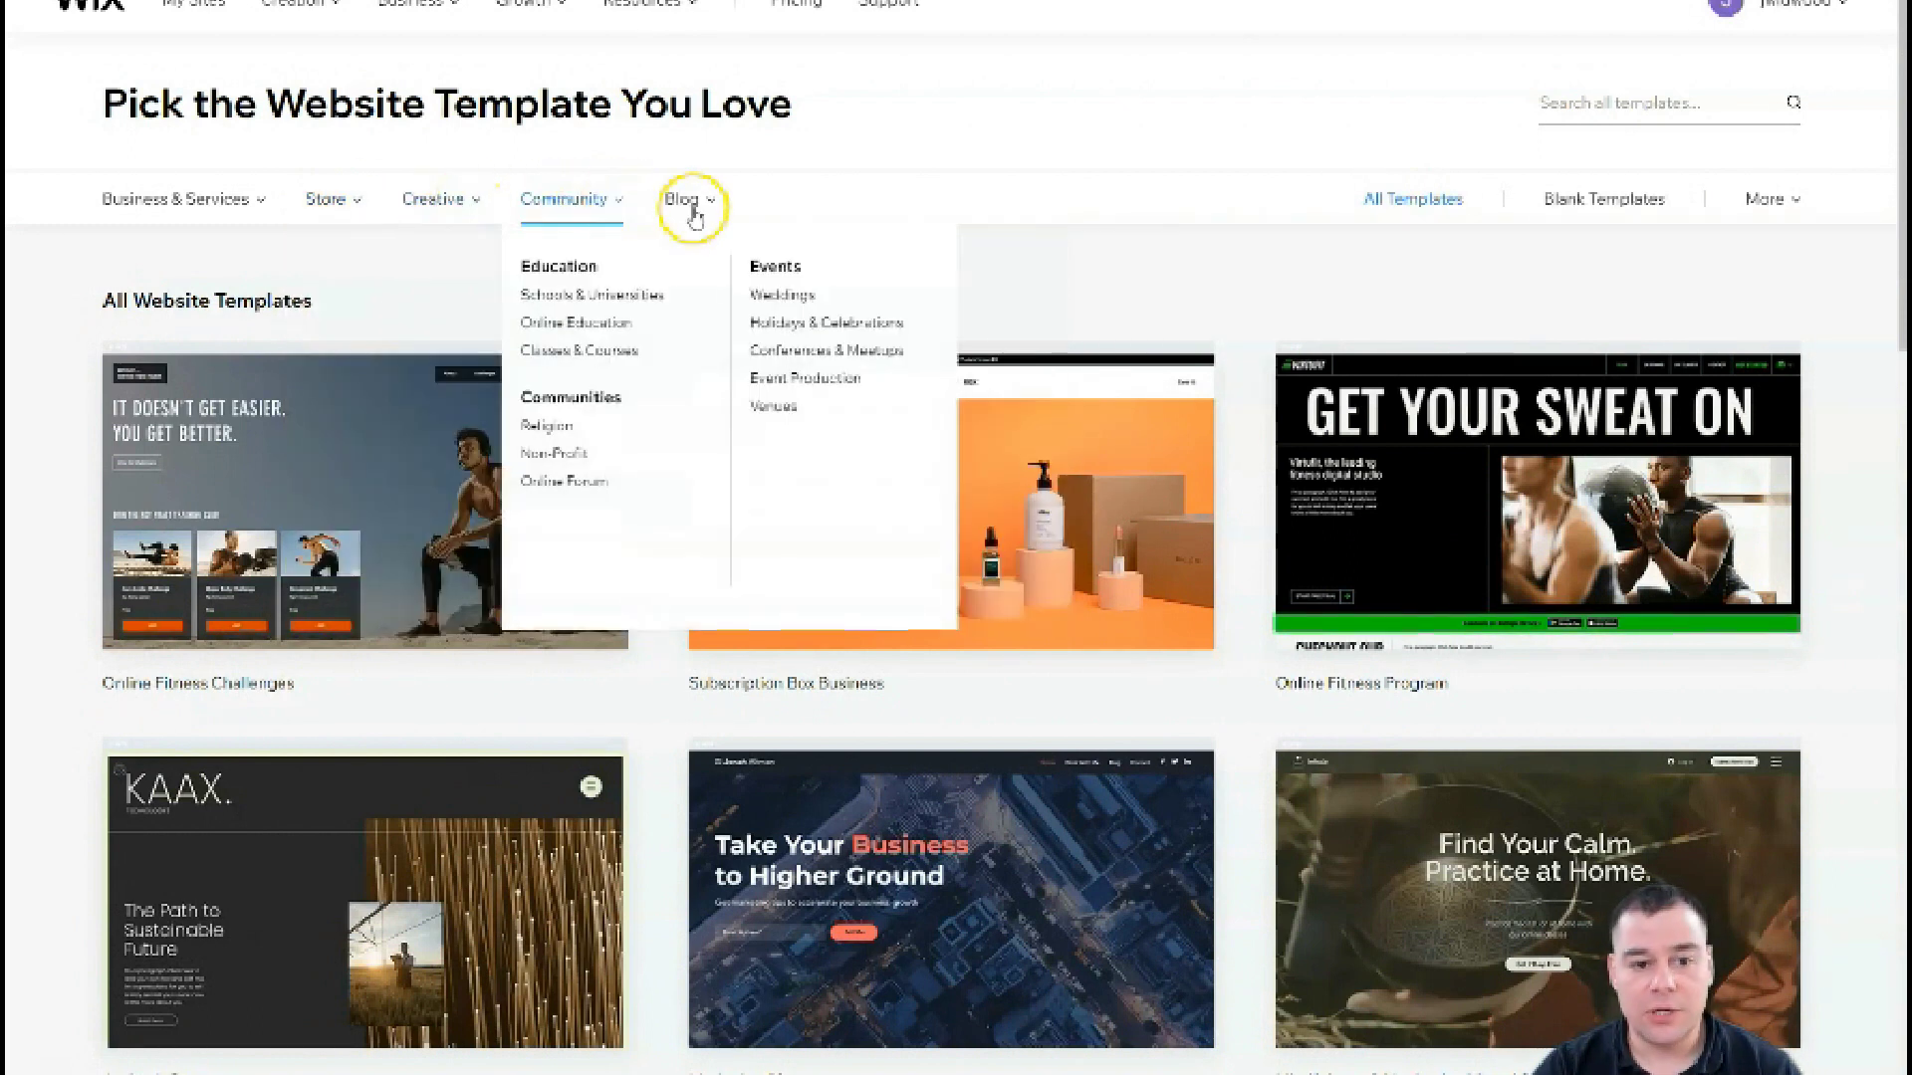
# Step: Open the Modeling Agency template for editing and dismiss the welcome video window
pyautogui.scroll(-6, 1036, 416)
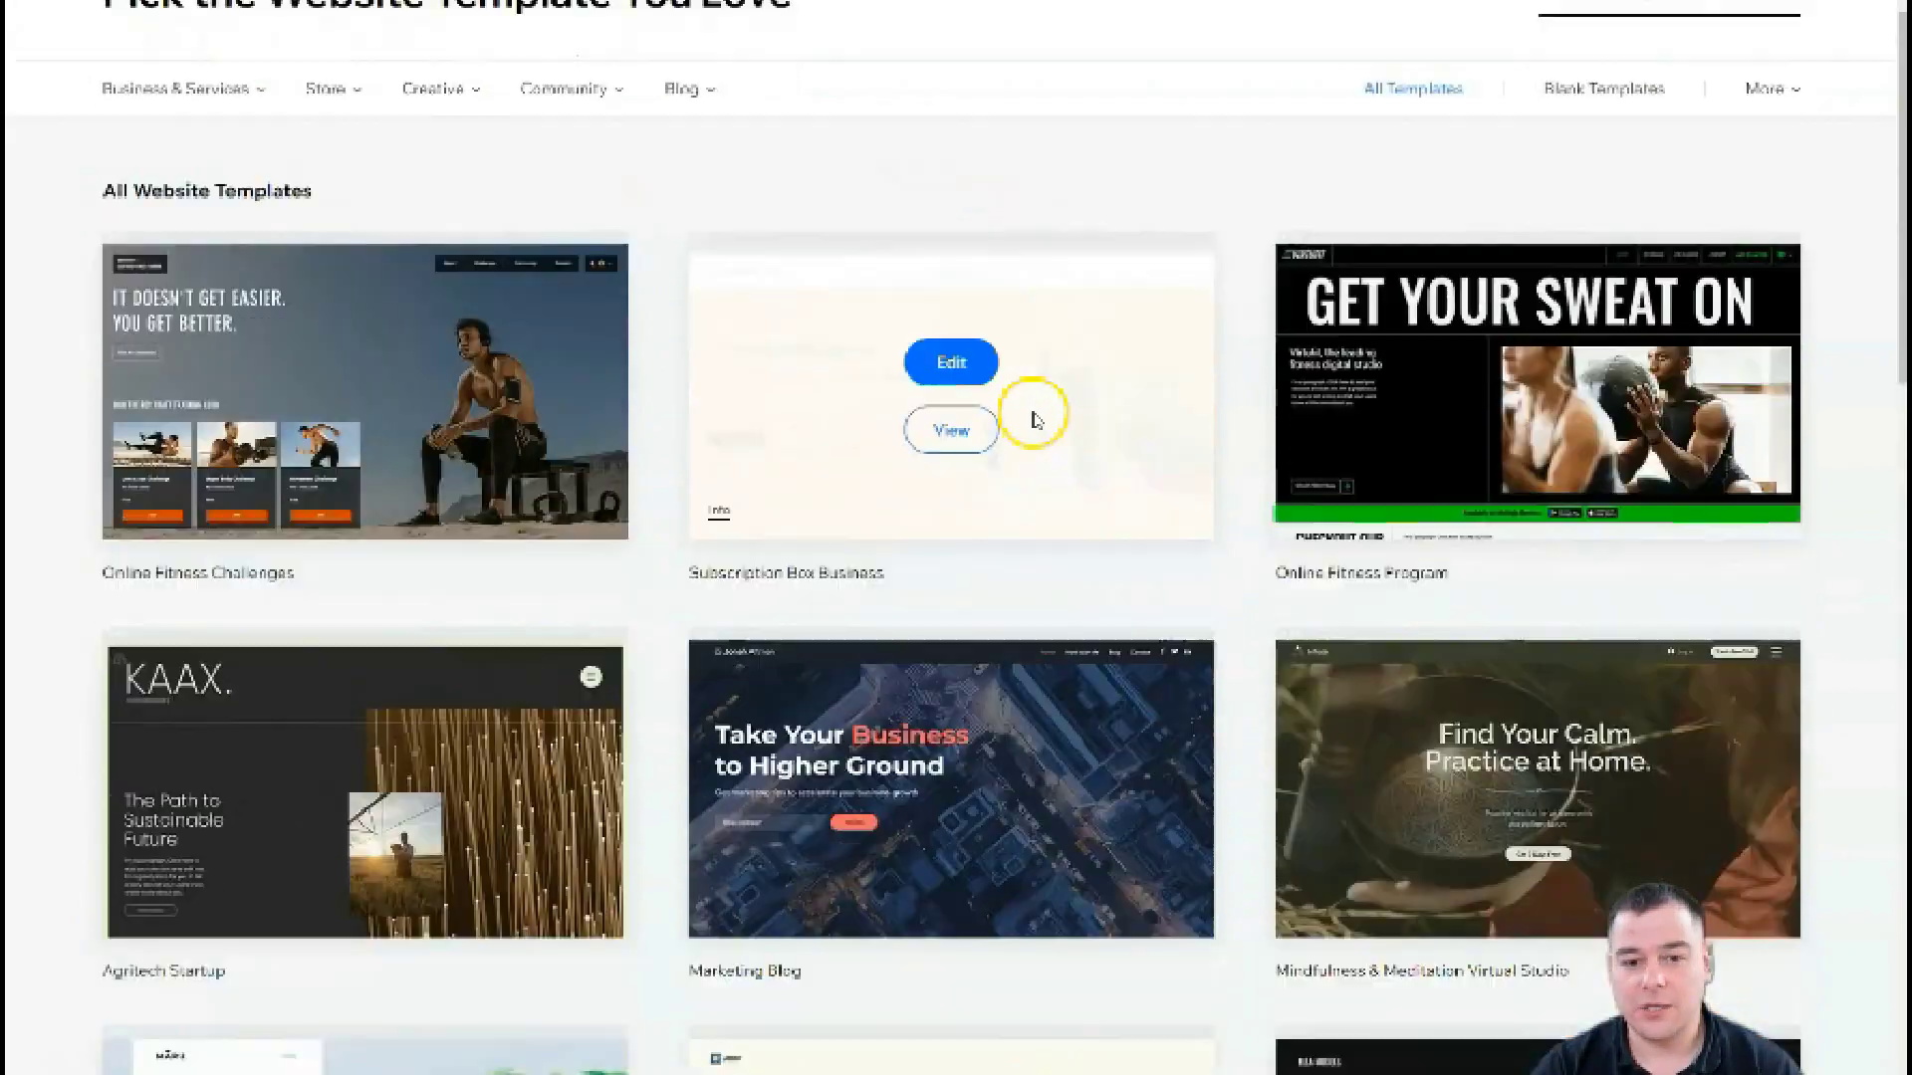
pyautogui.scroll(-5, 1034, 416)
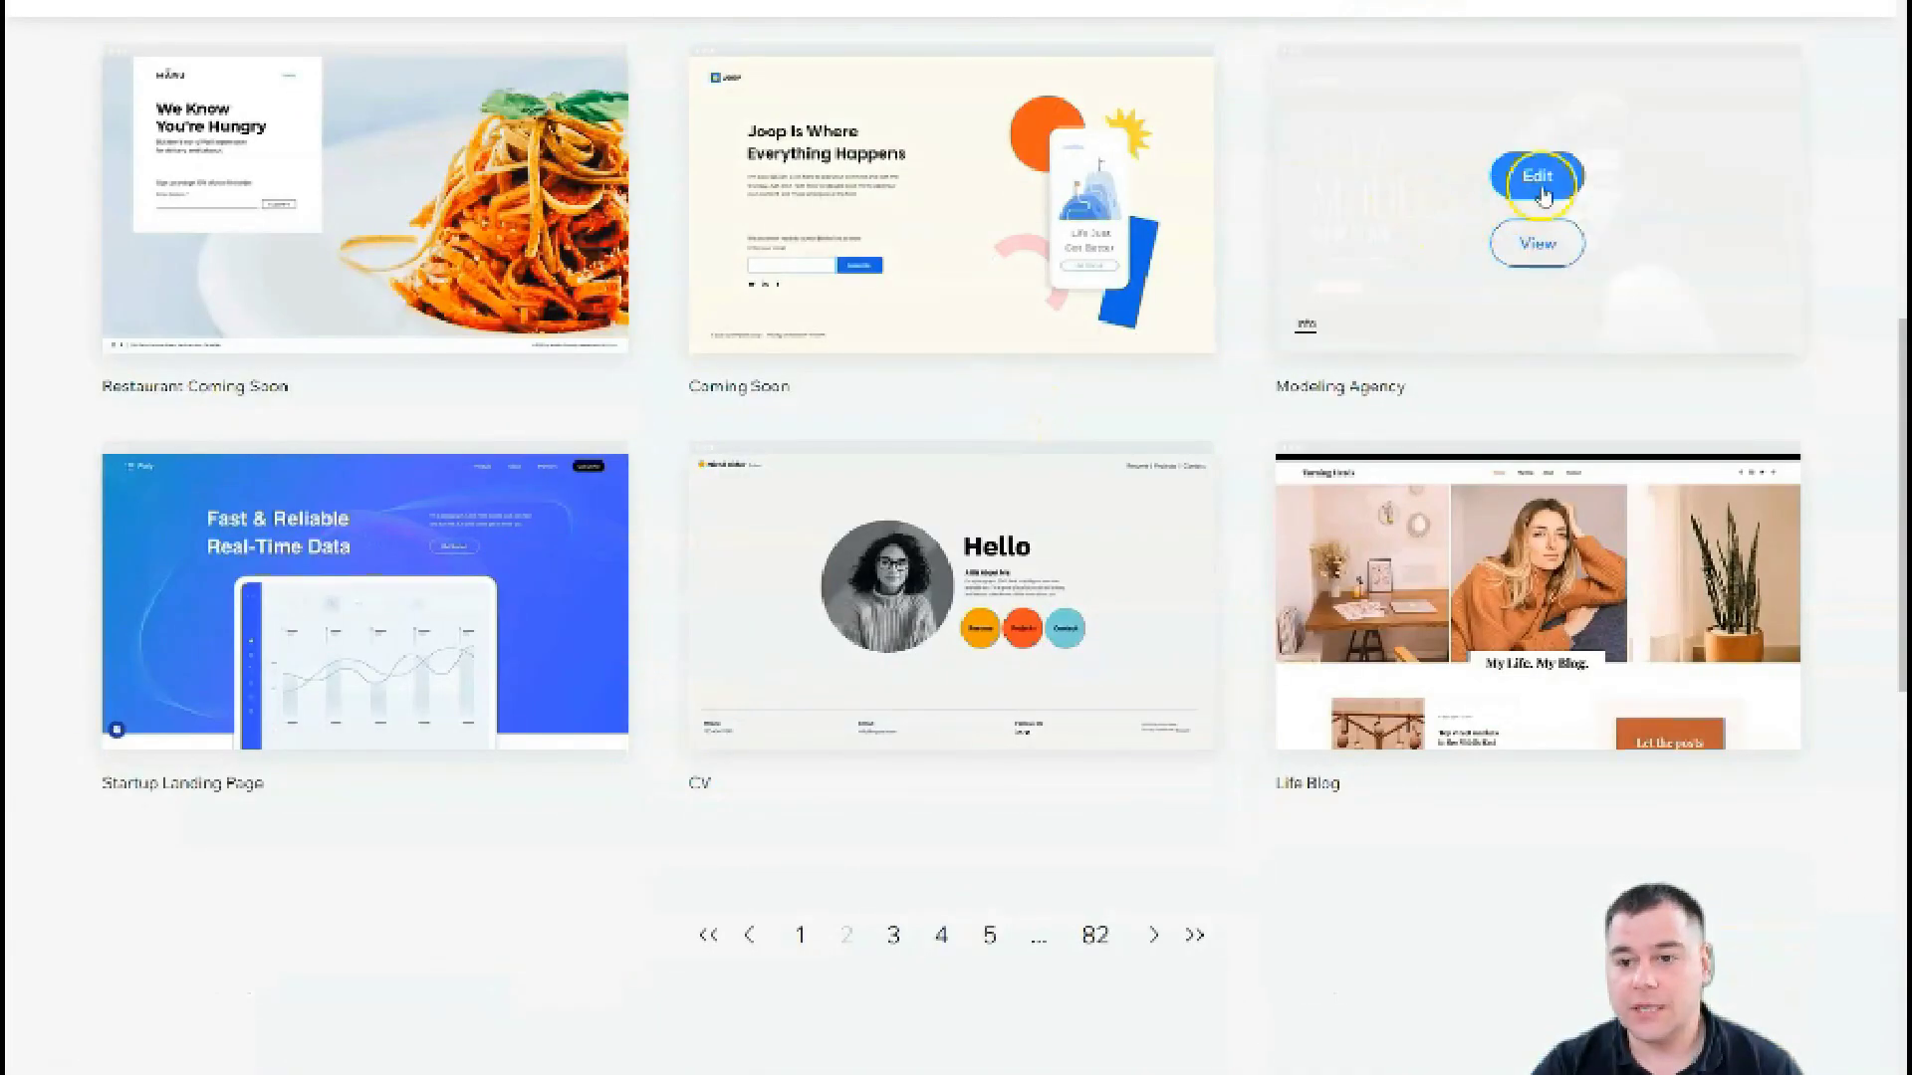
pyautogui.click(1541, 182)
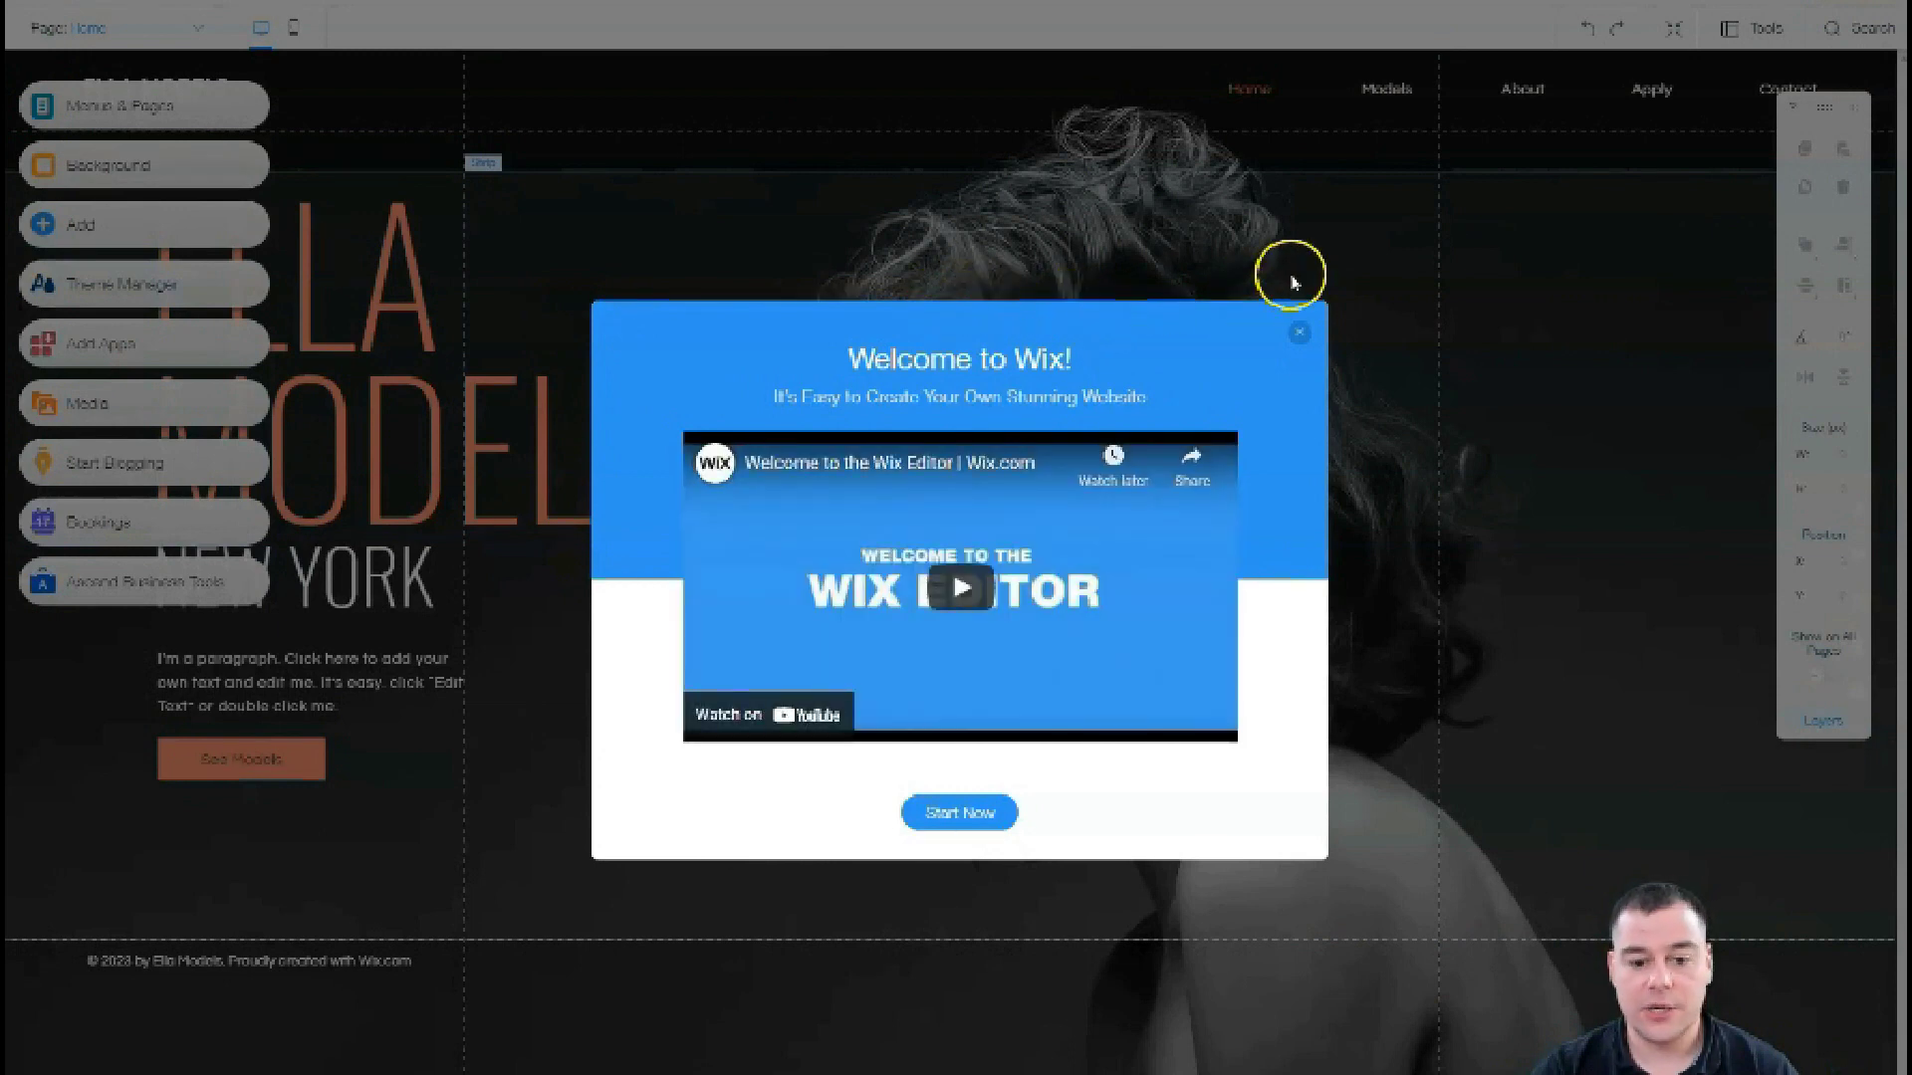
pyautogui.click(1298, 333)
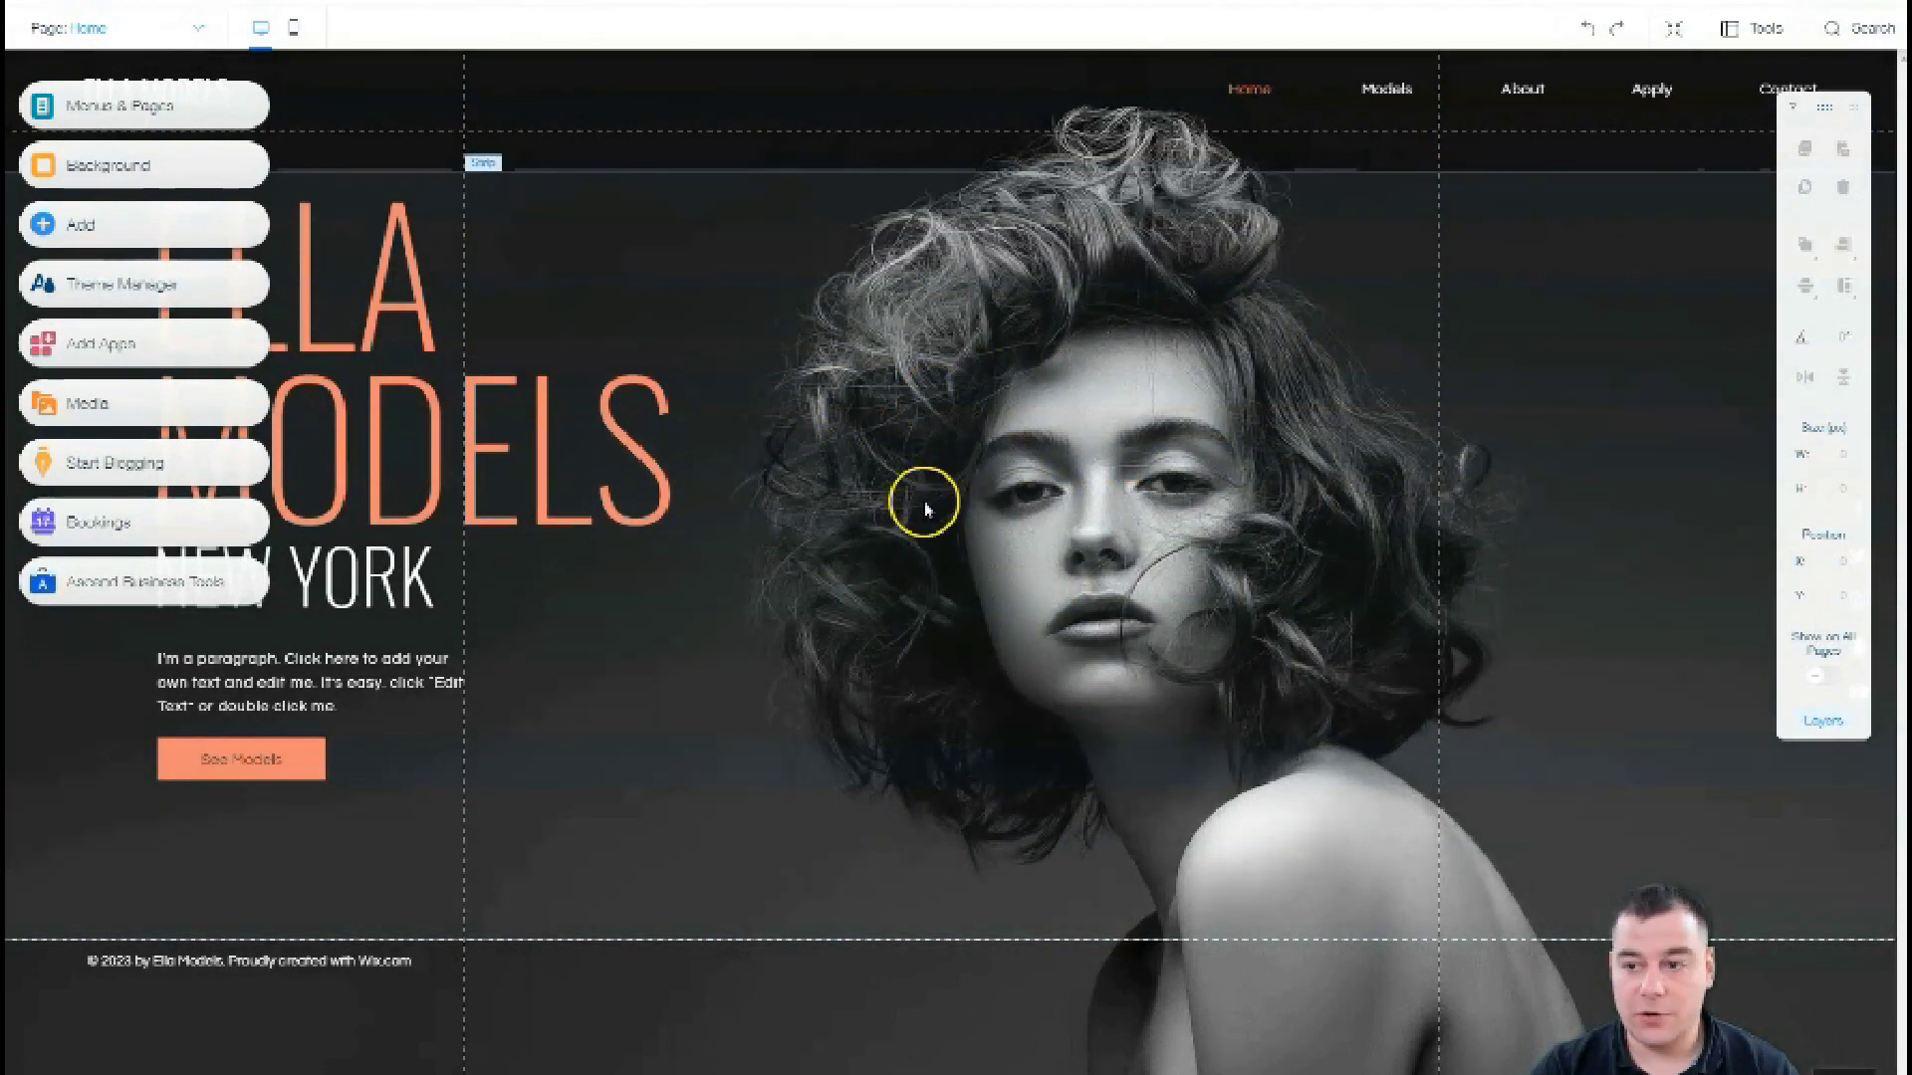
# Step: Display the mobile version of the site, skipping its introductory tour
pyautogui.click(886, 576)
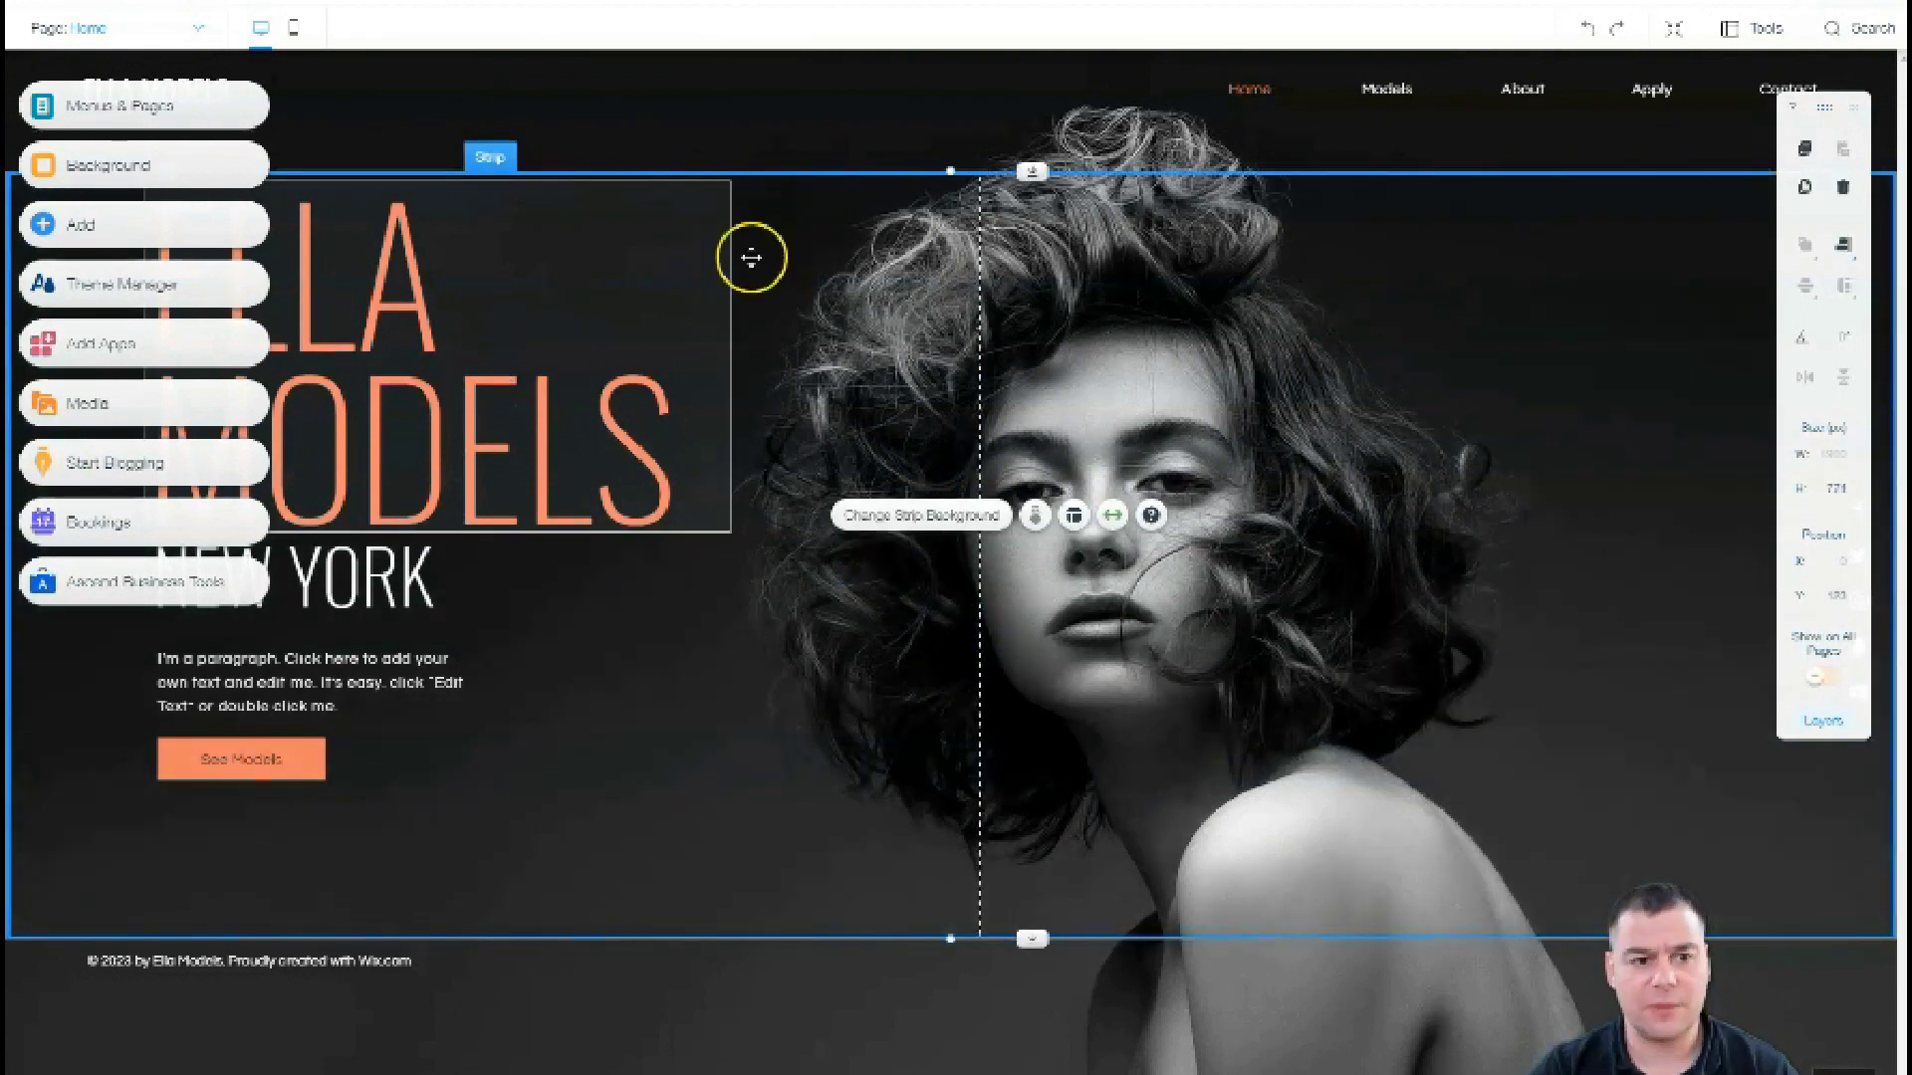
pyautogui.click(295, 35)
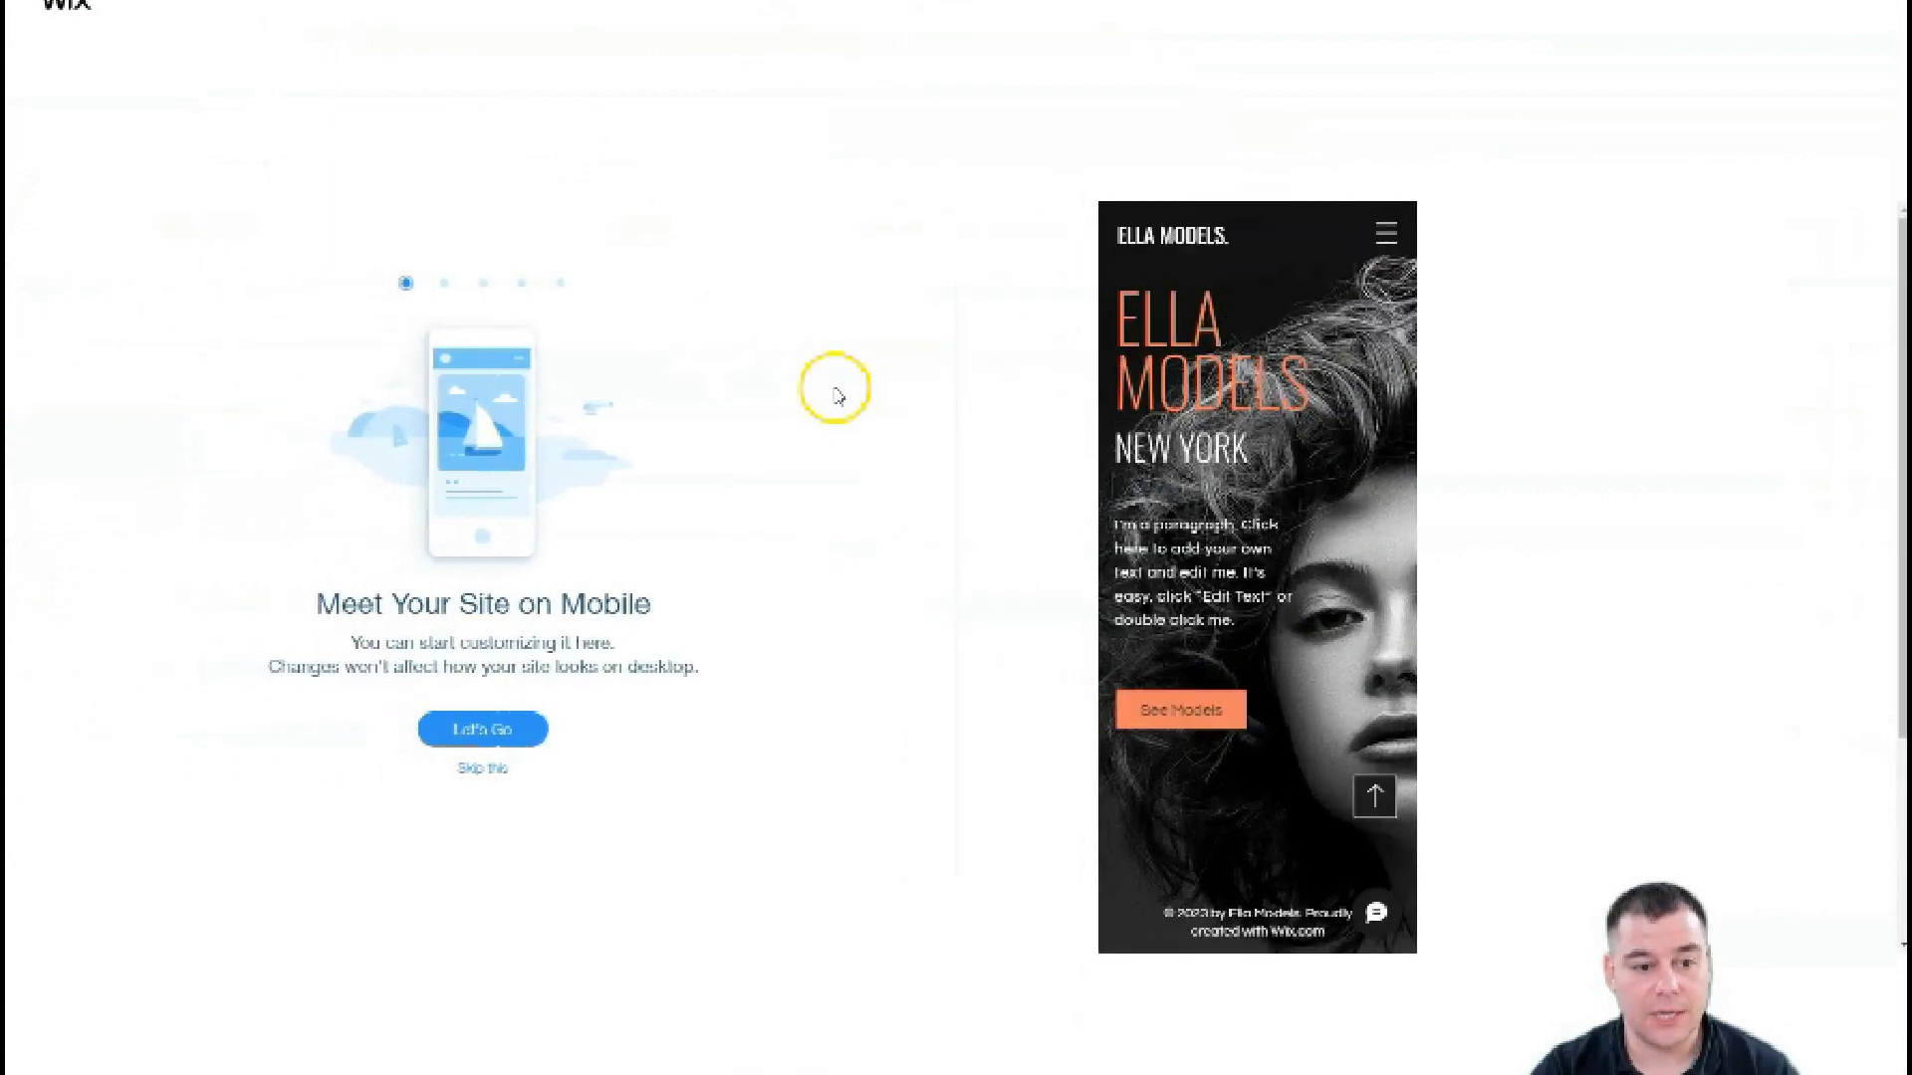
pyautogui.click(485, 771)
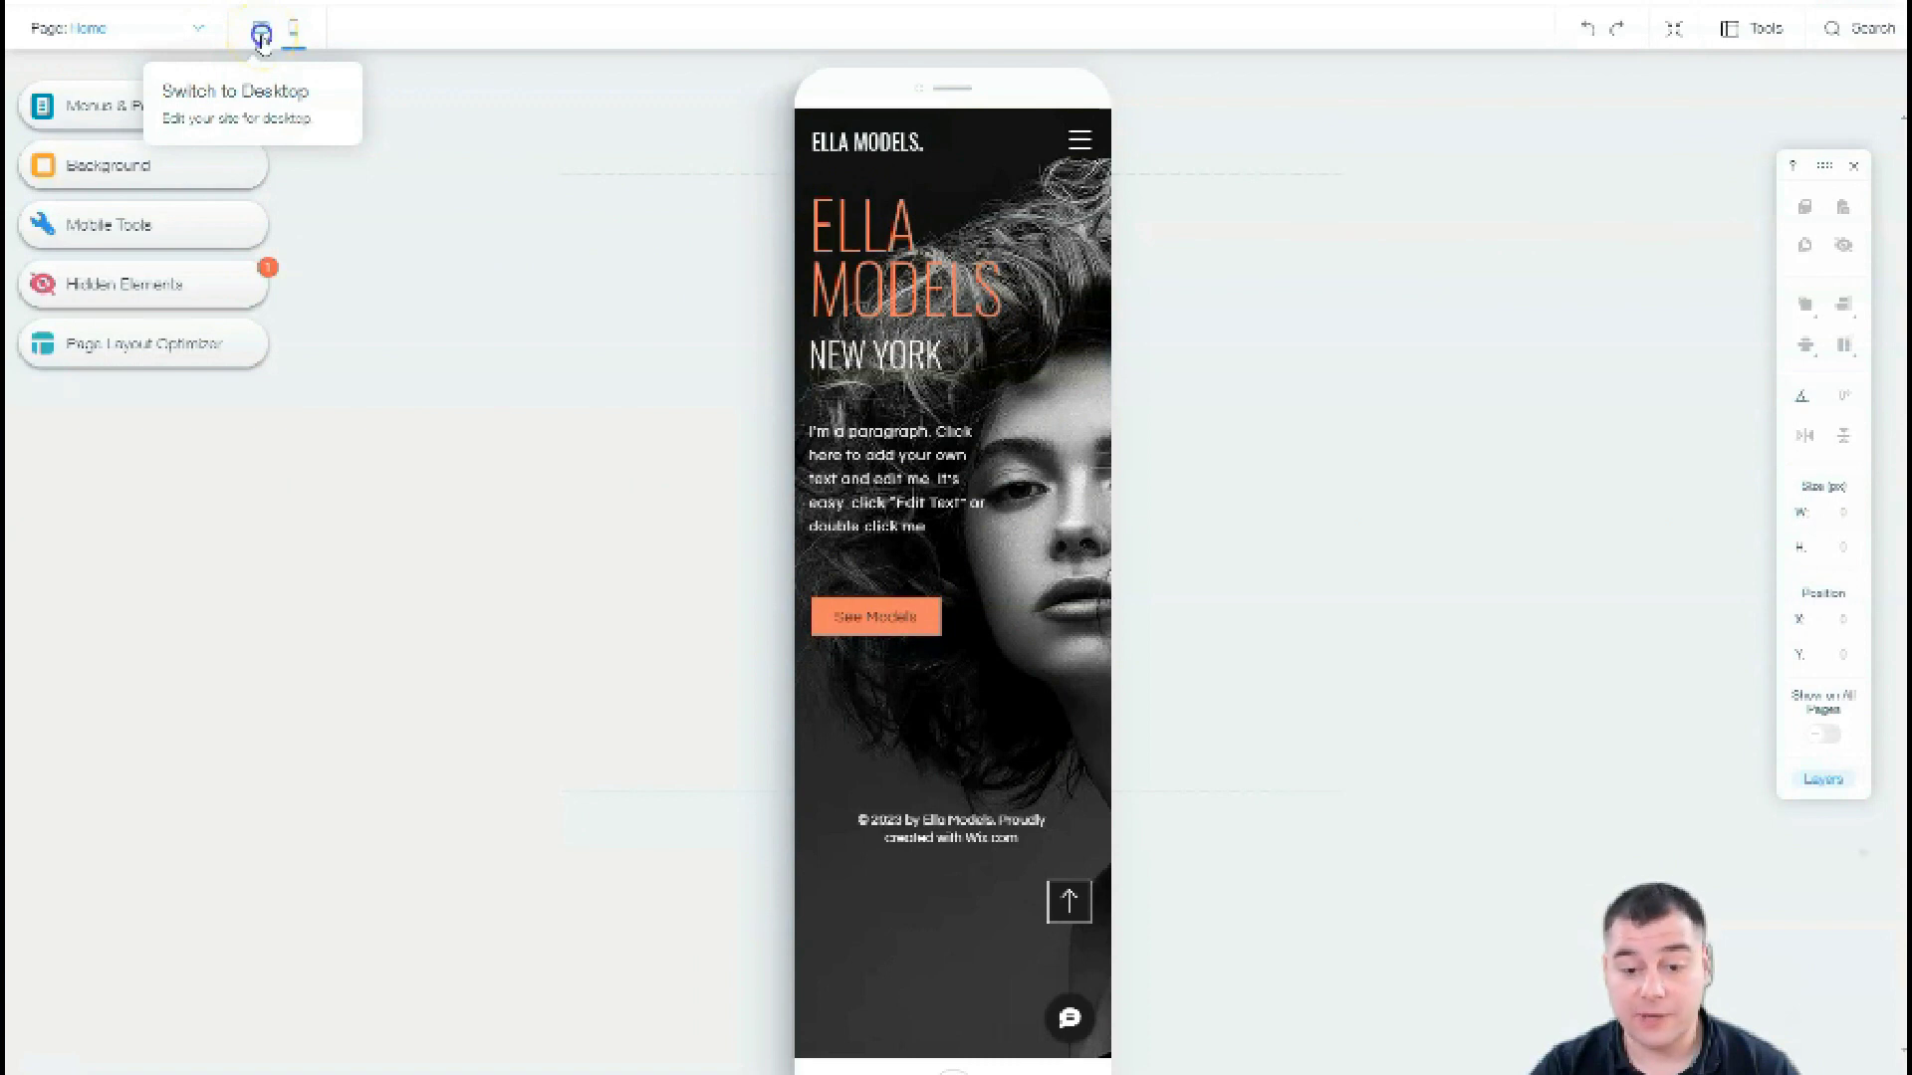
# Step: Return to the desktop version of the site and hide the floating editing toolbar
pyautogui.click(261, 35)
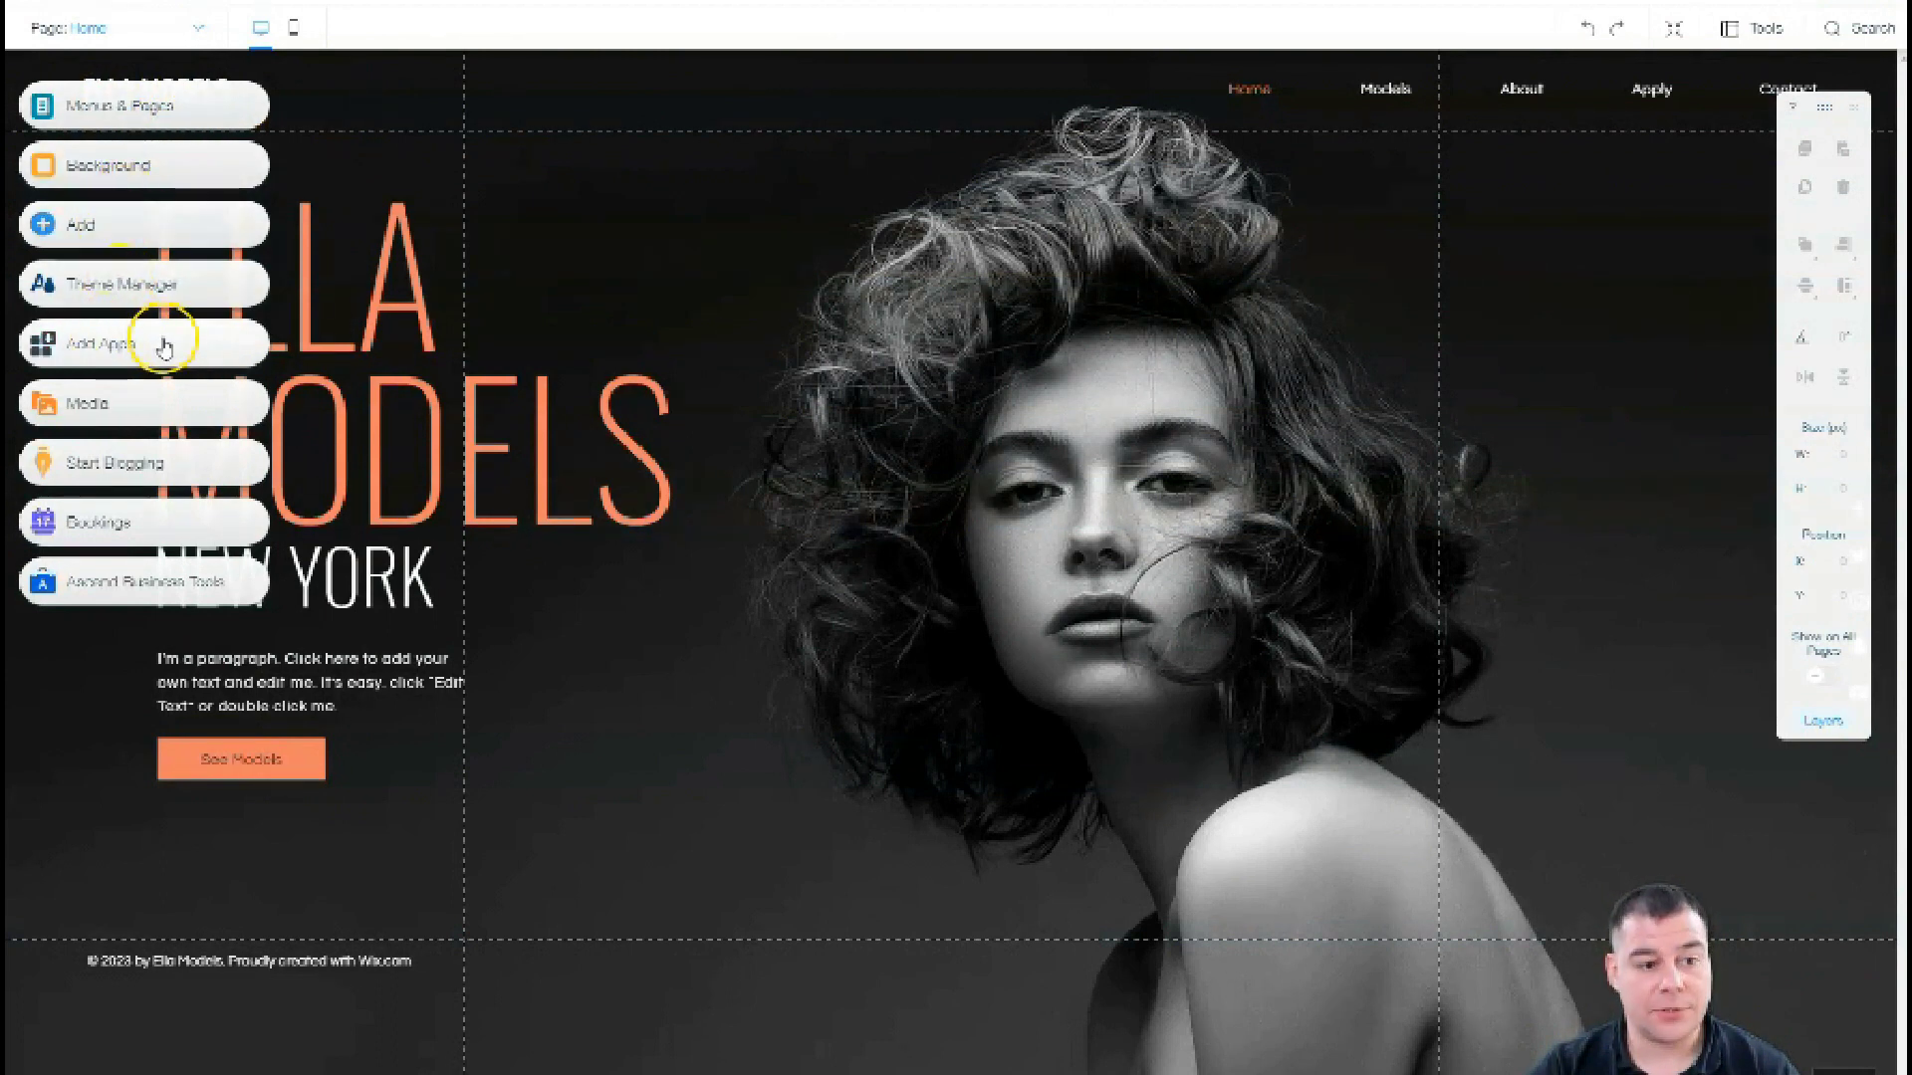
pyautogui.click(1208, 162)
pyautogui.click(1857, 112)
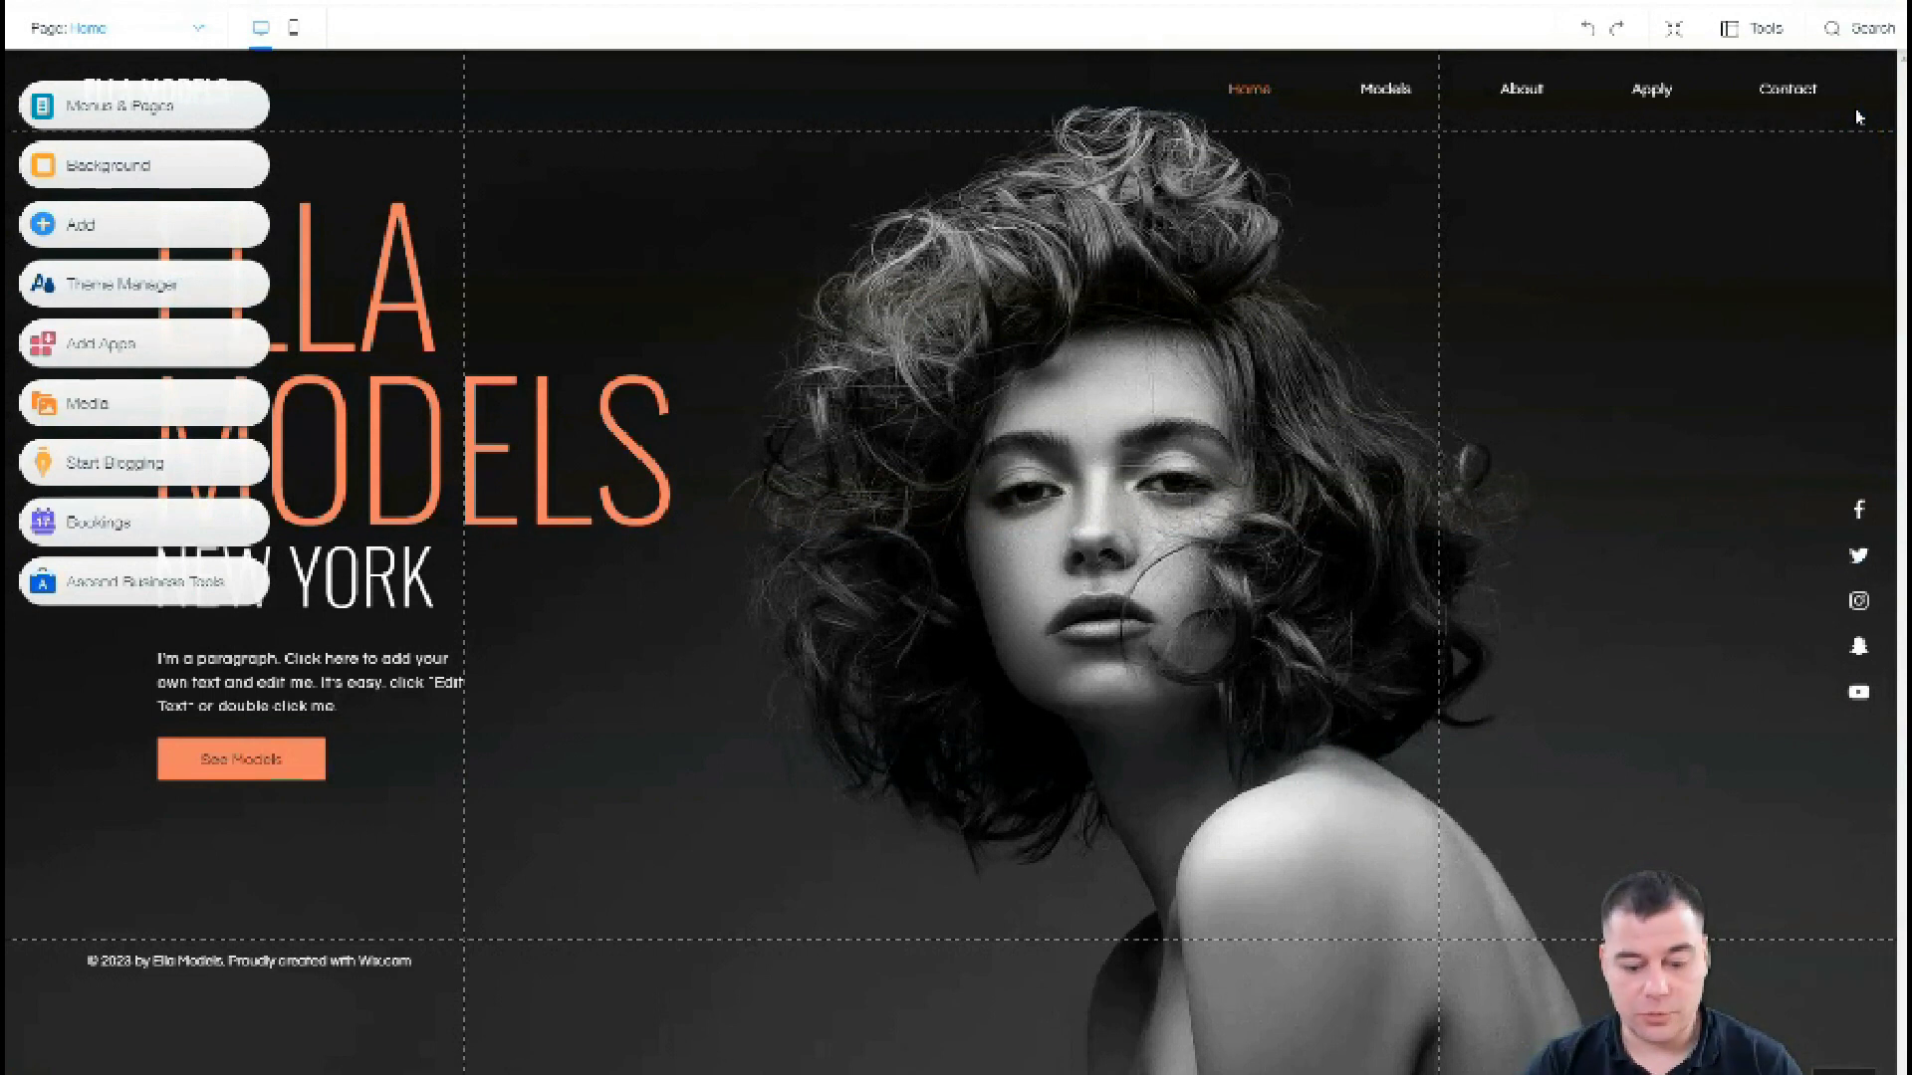
# Step: Open the Home page's settings from the site menu and review its page info, layout and viewing permission options
pyautogui.click(90, 106)
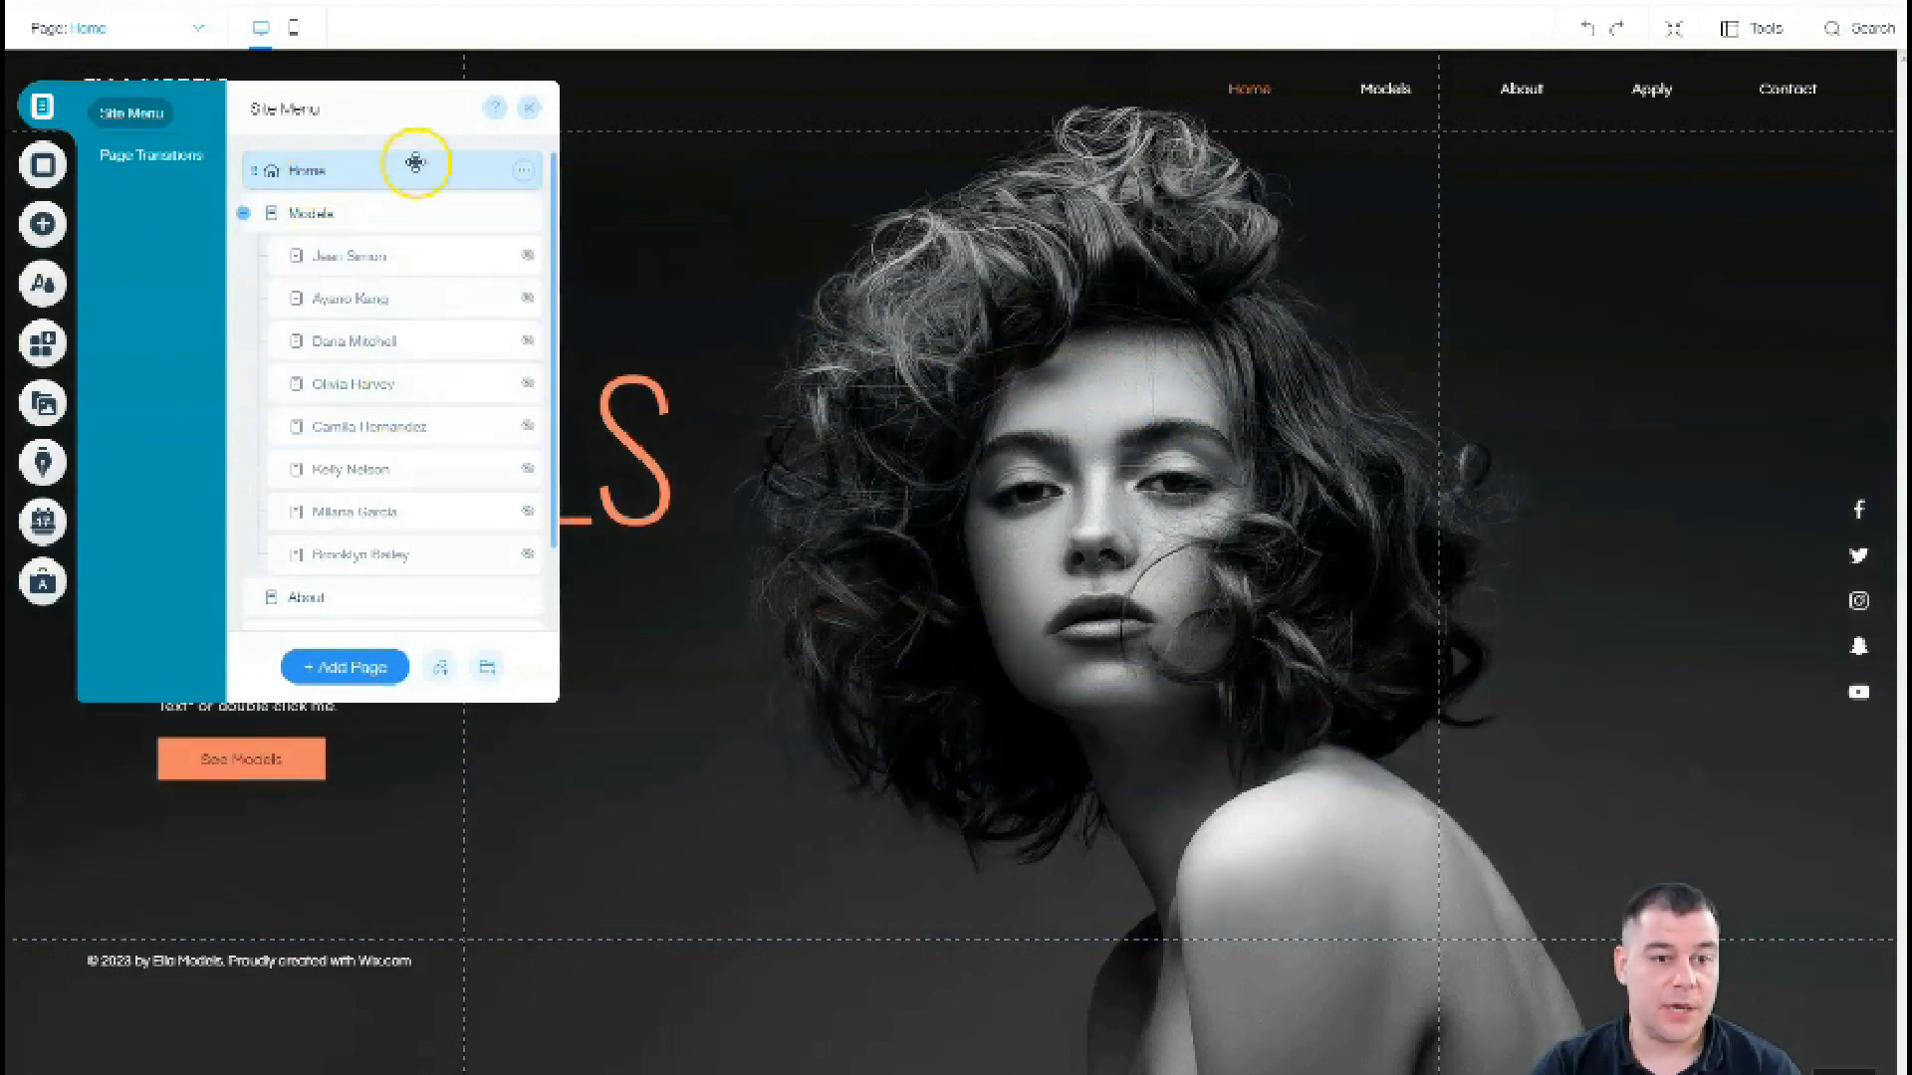
pyautogui.click(523, 171)
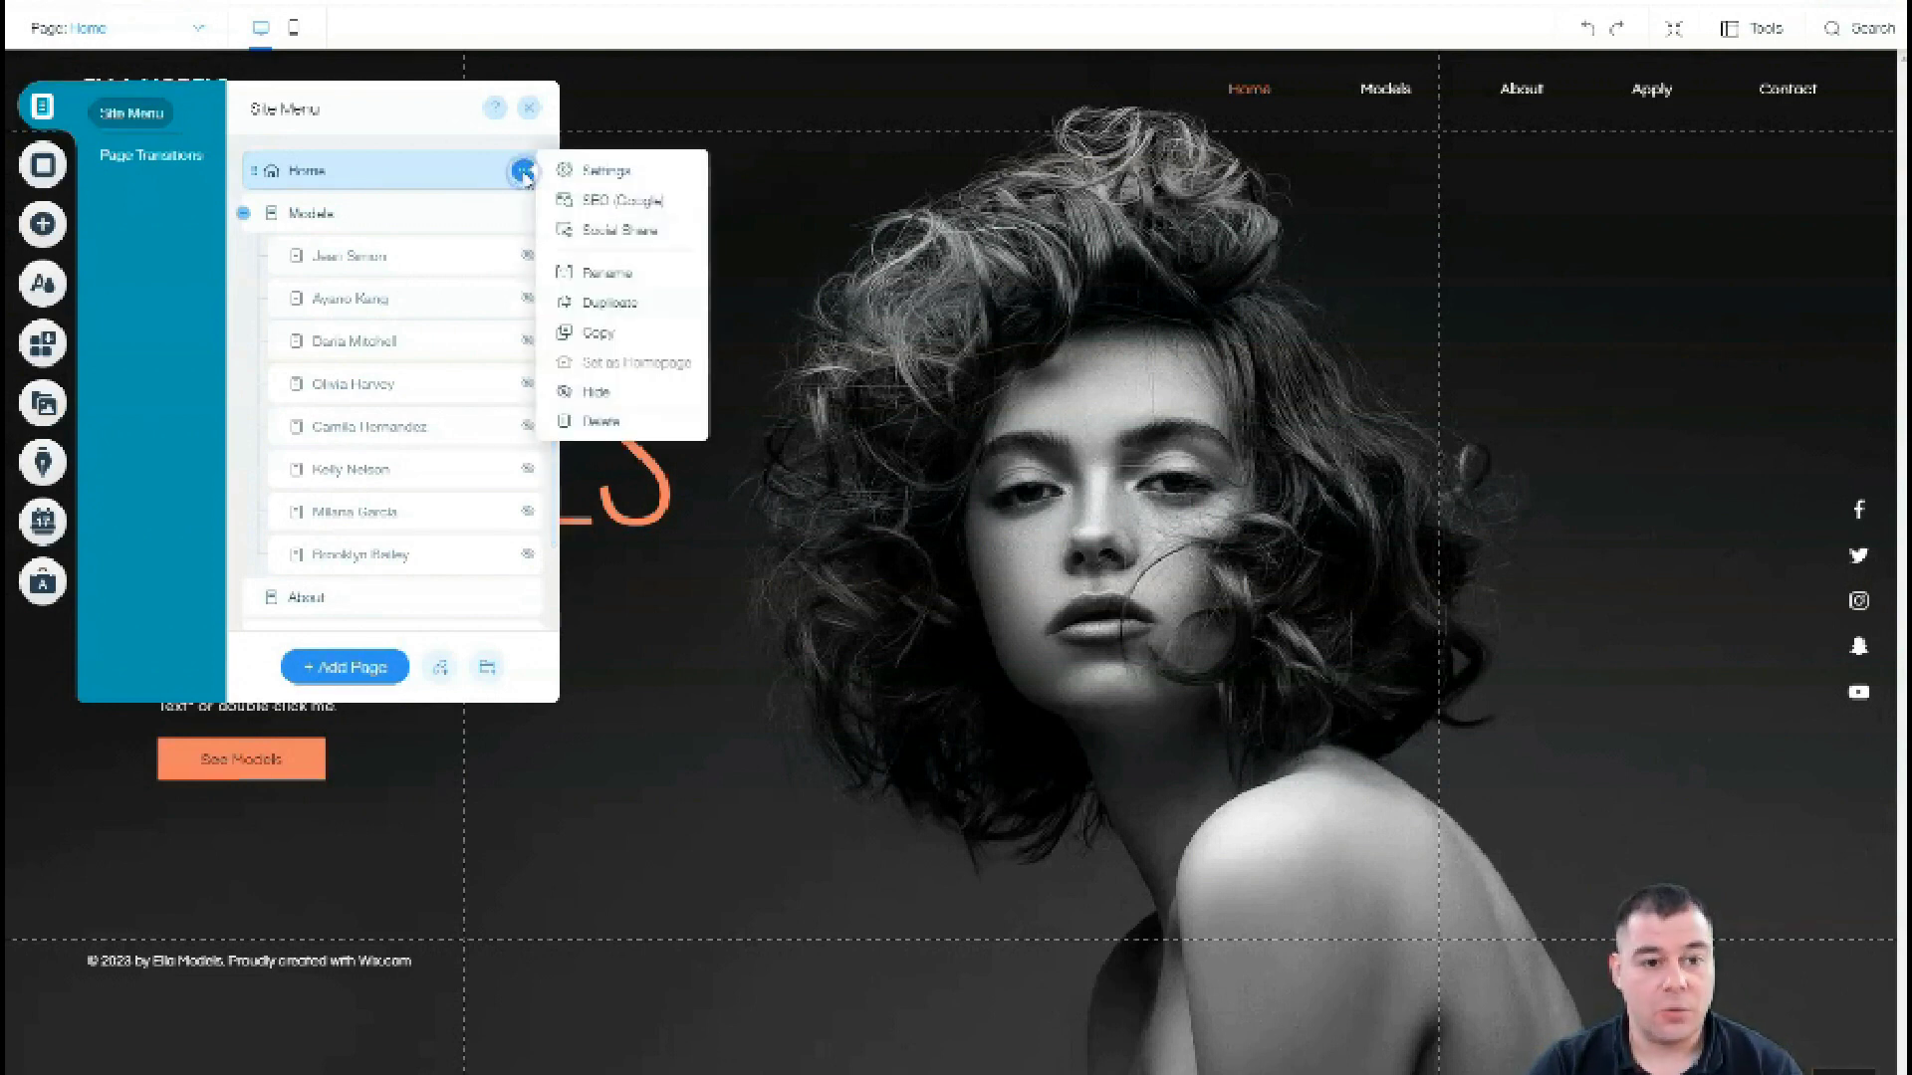
pyautogui.click(599, 174)
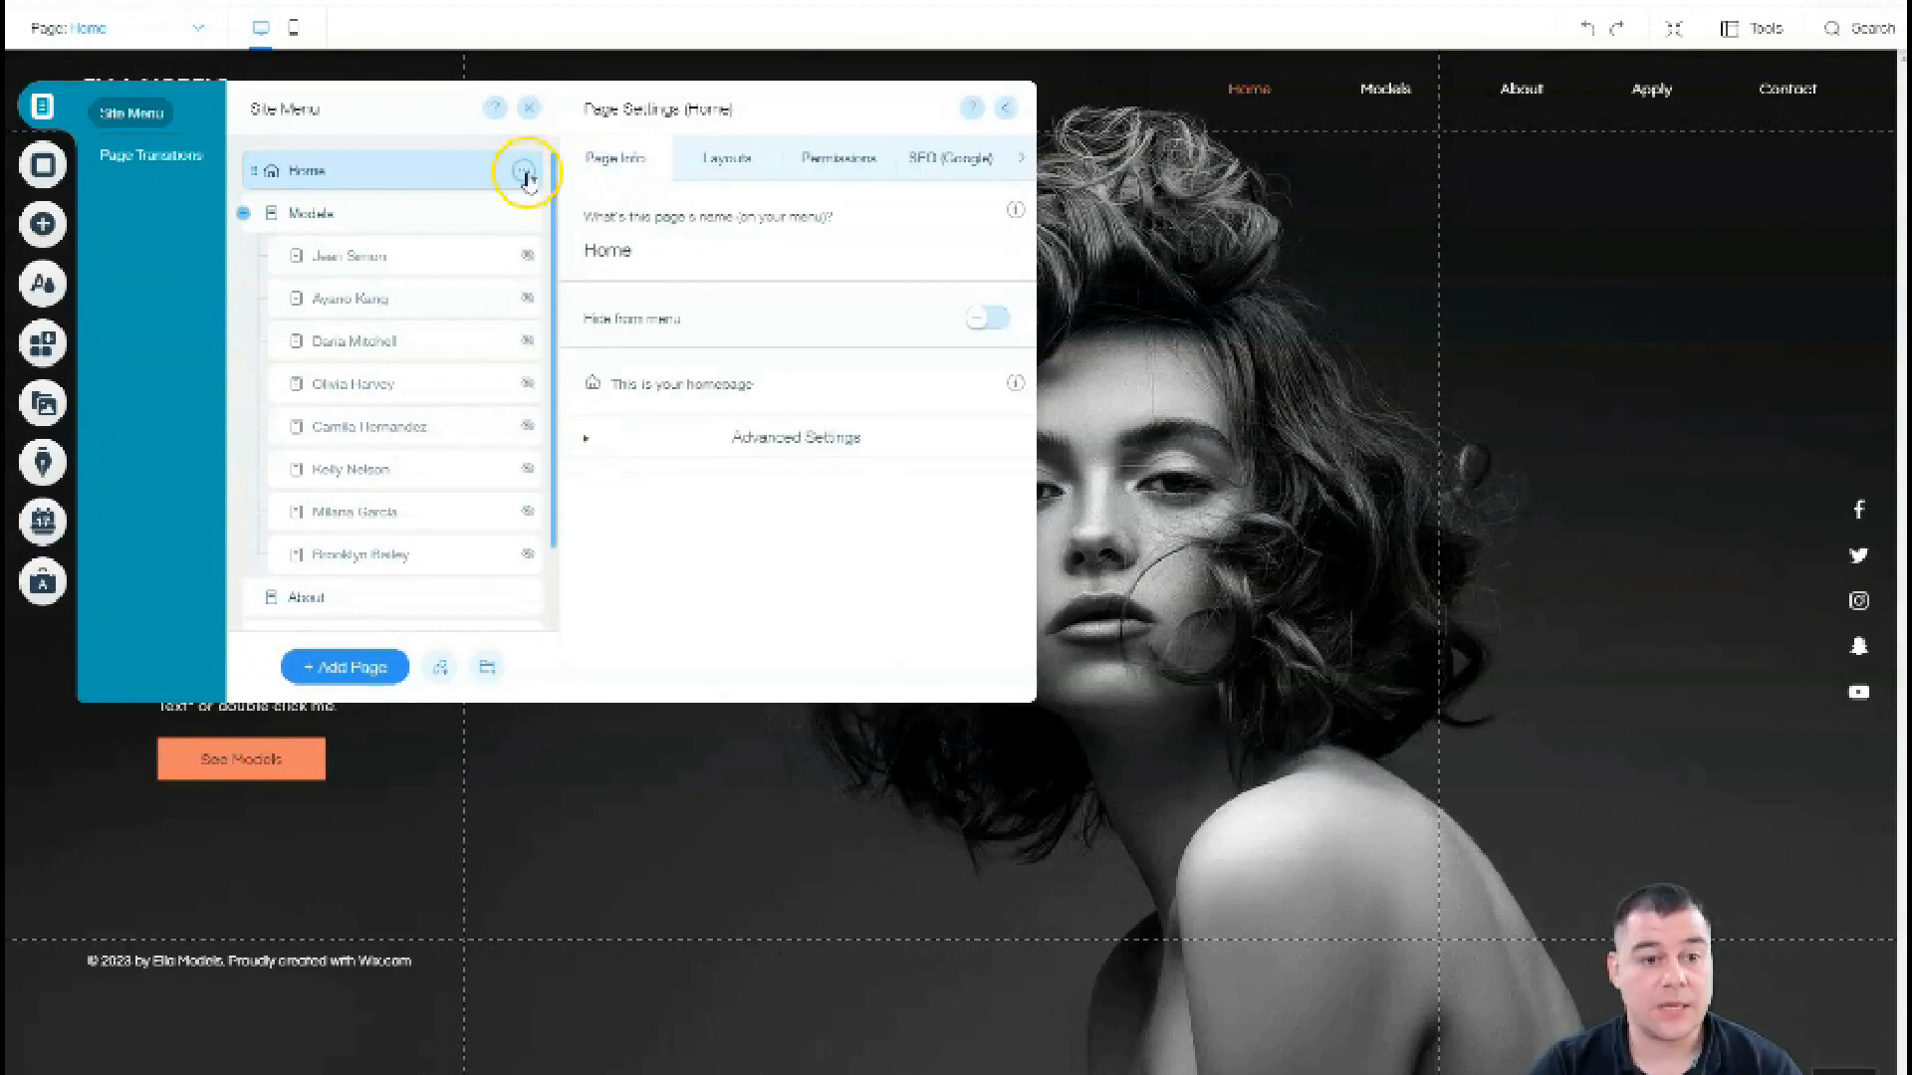
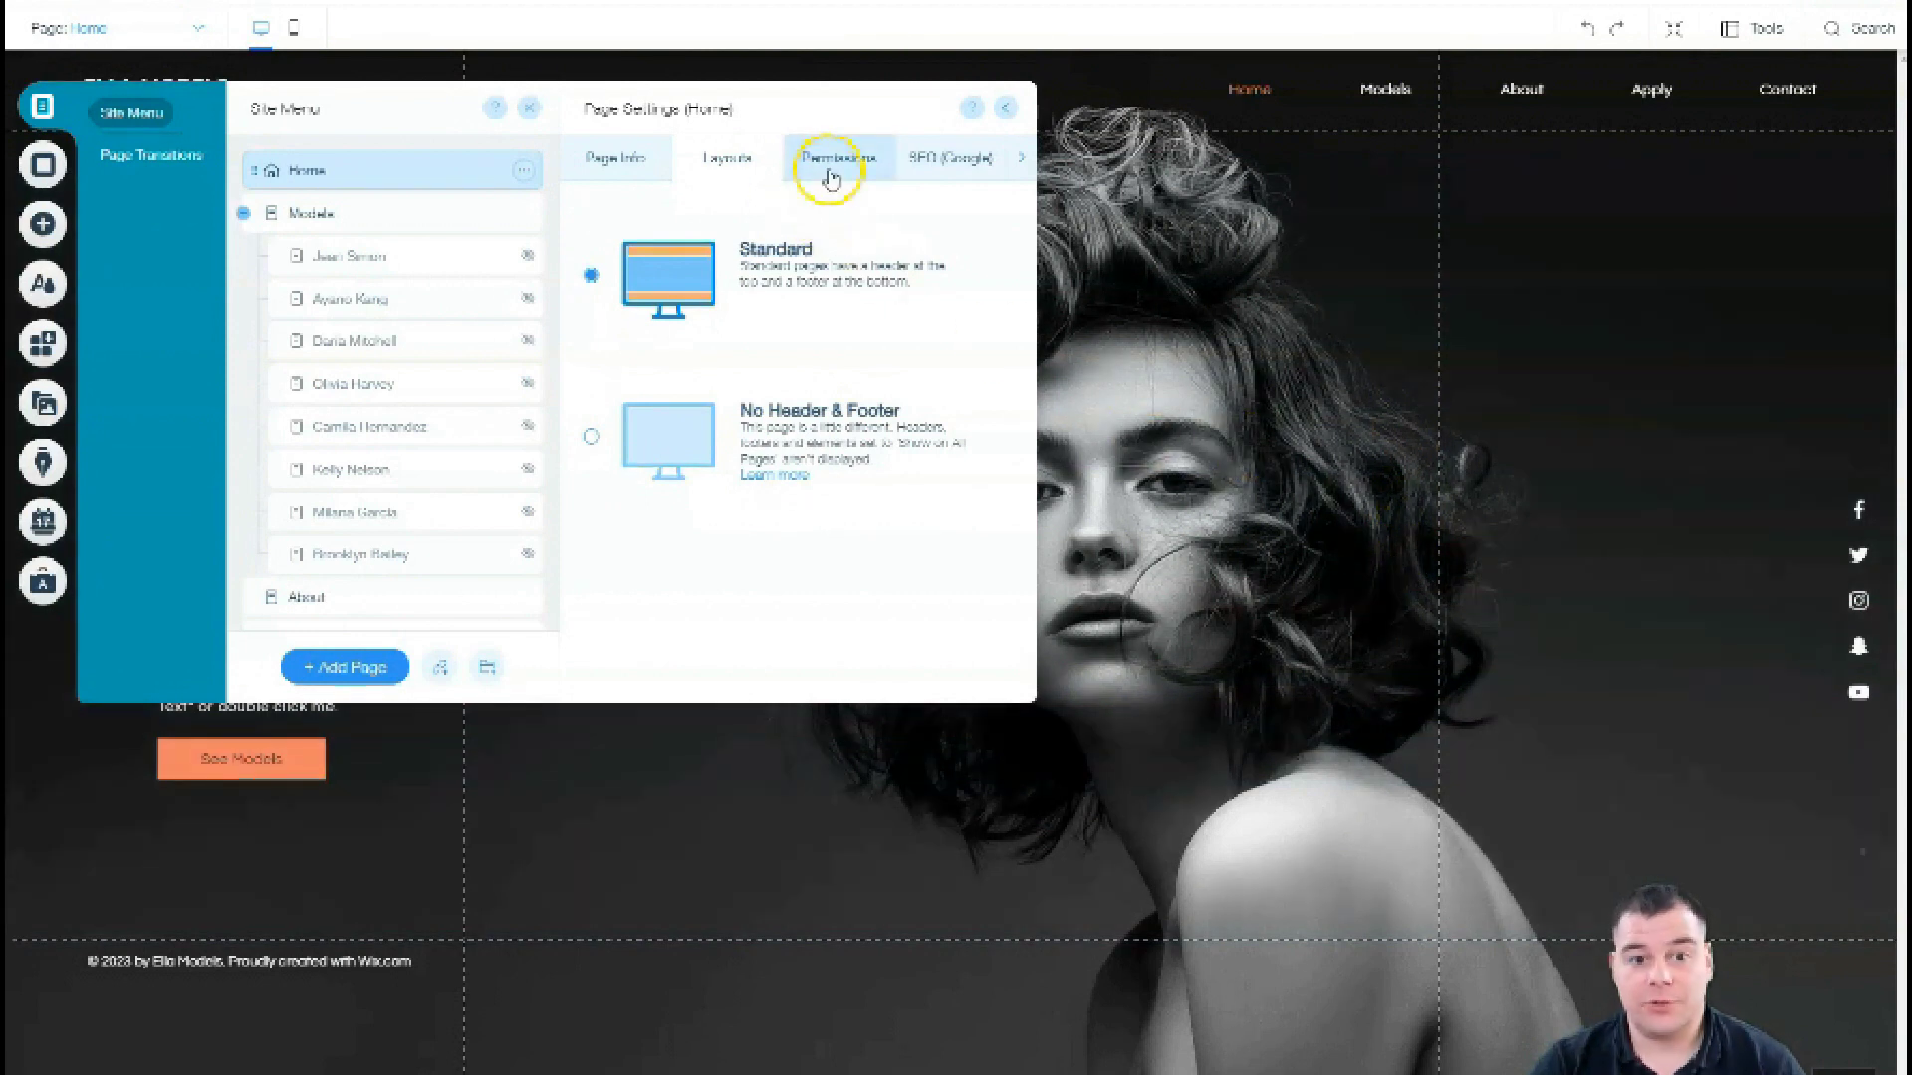
pyautogui.click(830, 171)
pyautogui.click(631, 346)
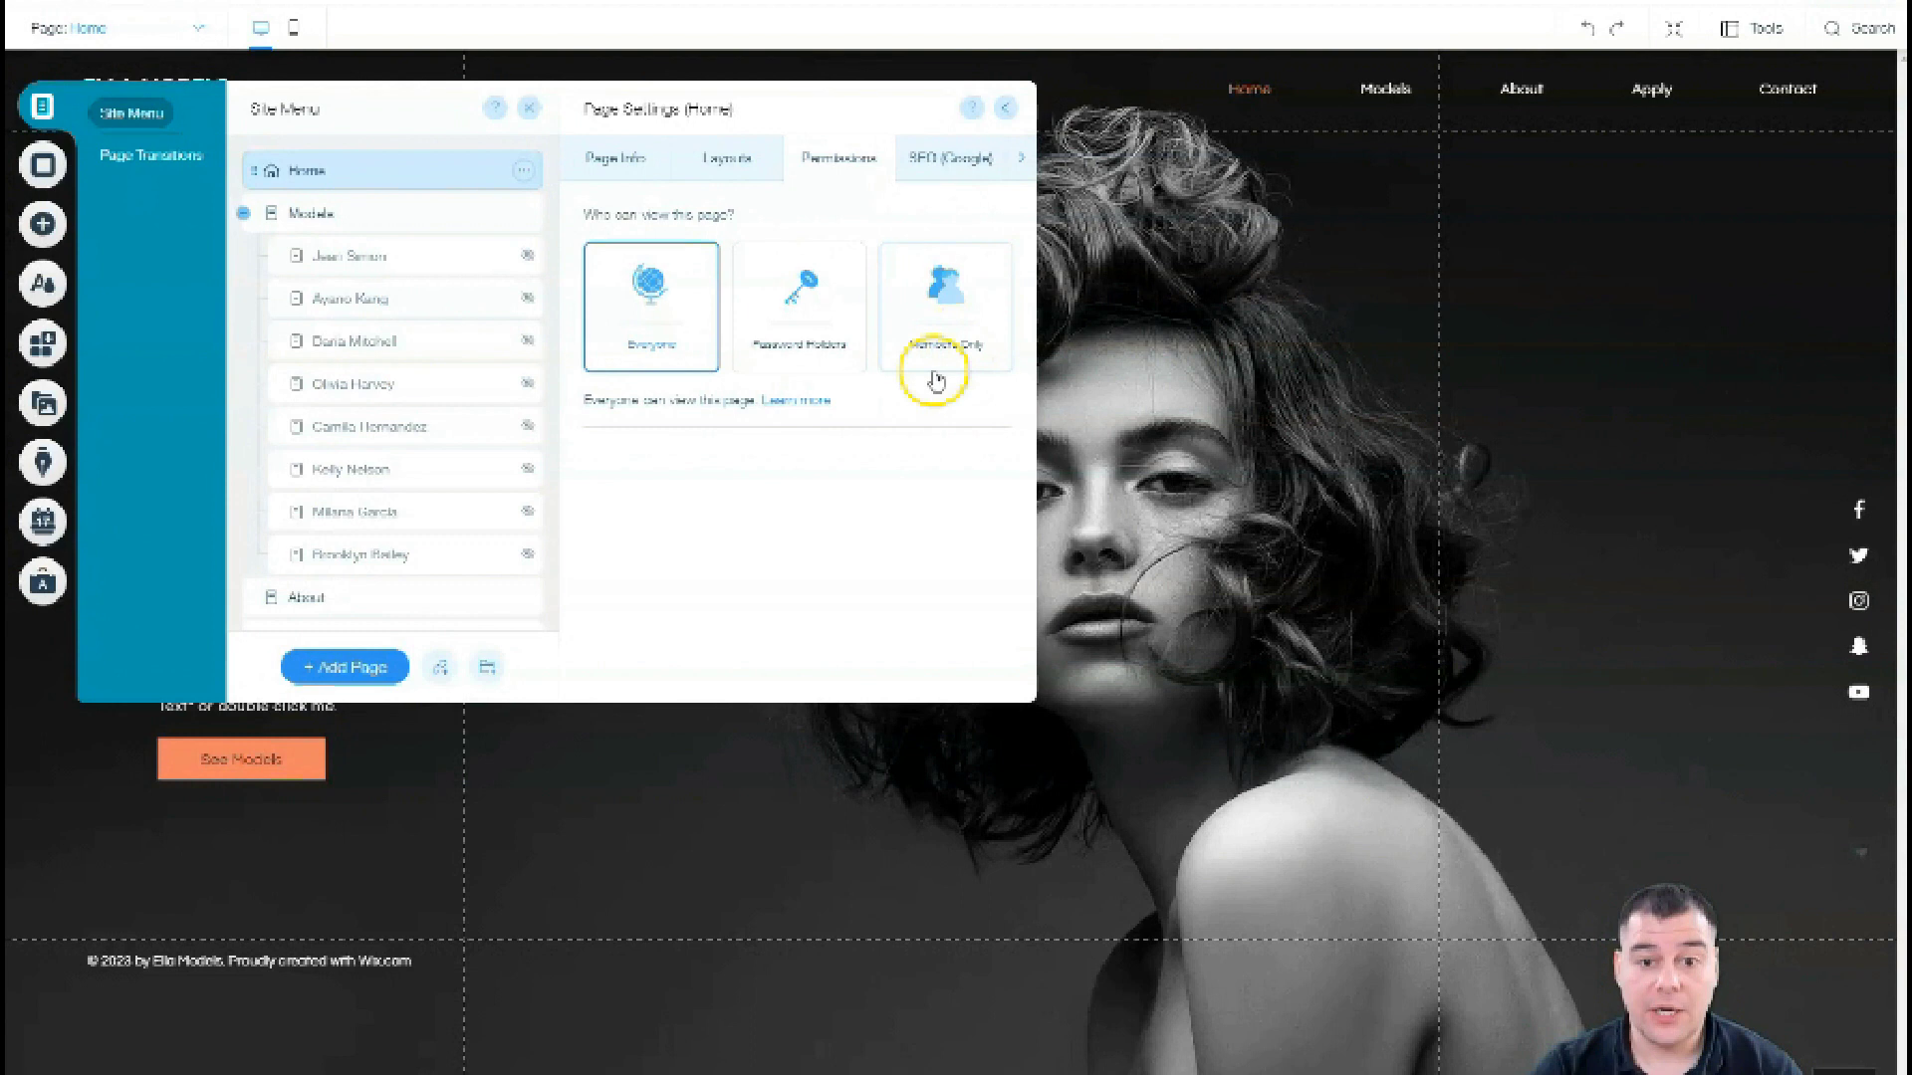
# Step: Examine the Home page's Google SEO settings, from the search preview to the description and search results option
pyautogui.click(938, 165)
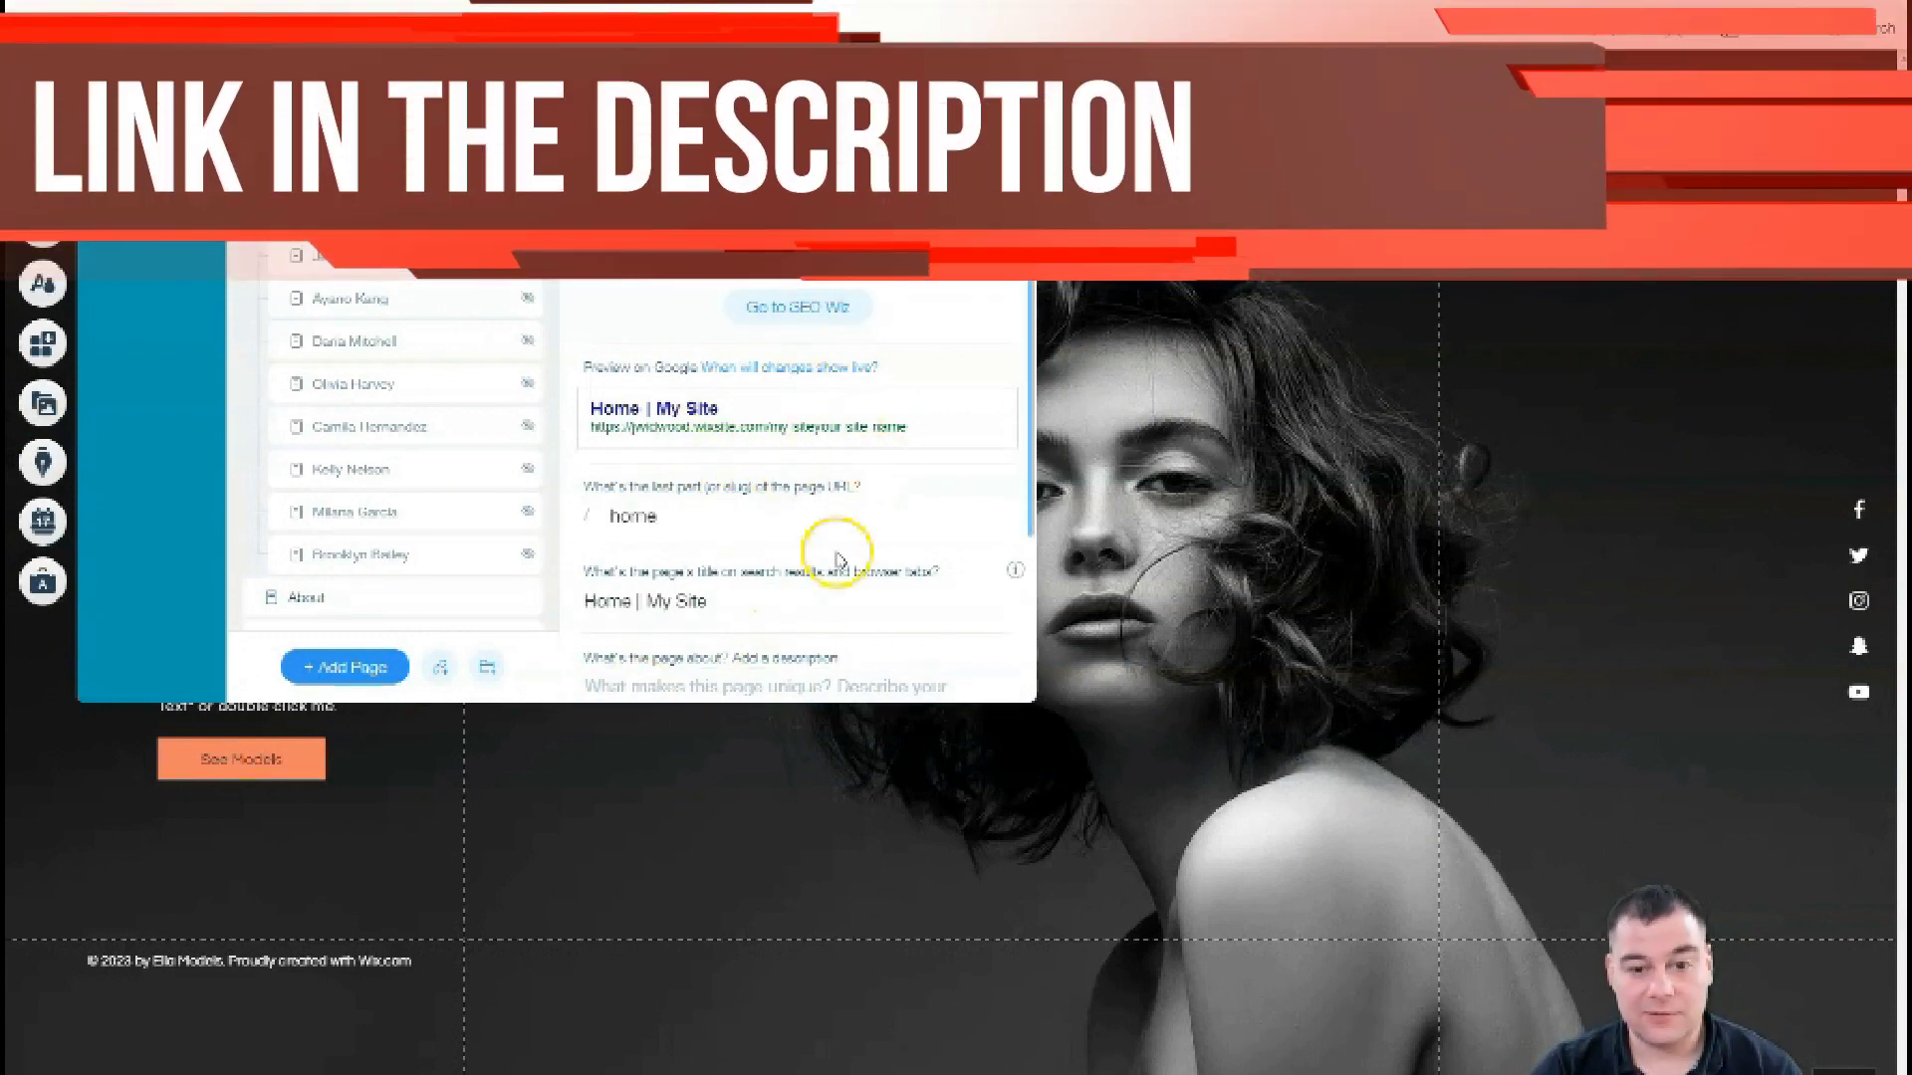
pyautogui.scroll(-1, 932, 445)
pyautogui.scroll(-1, 932, 445)
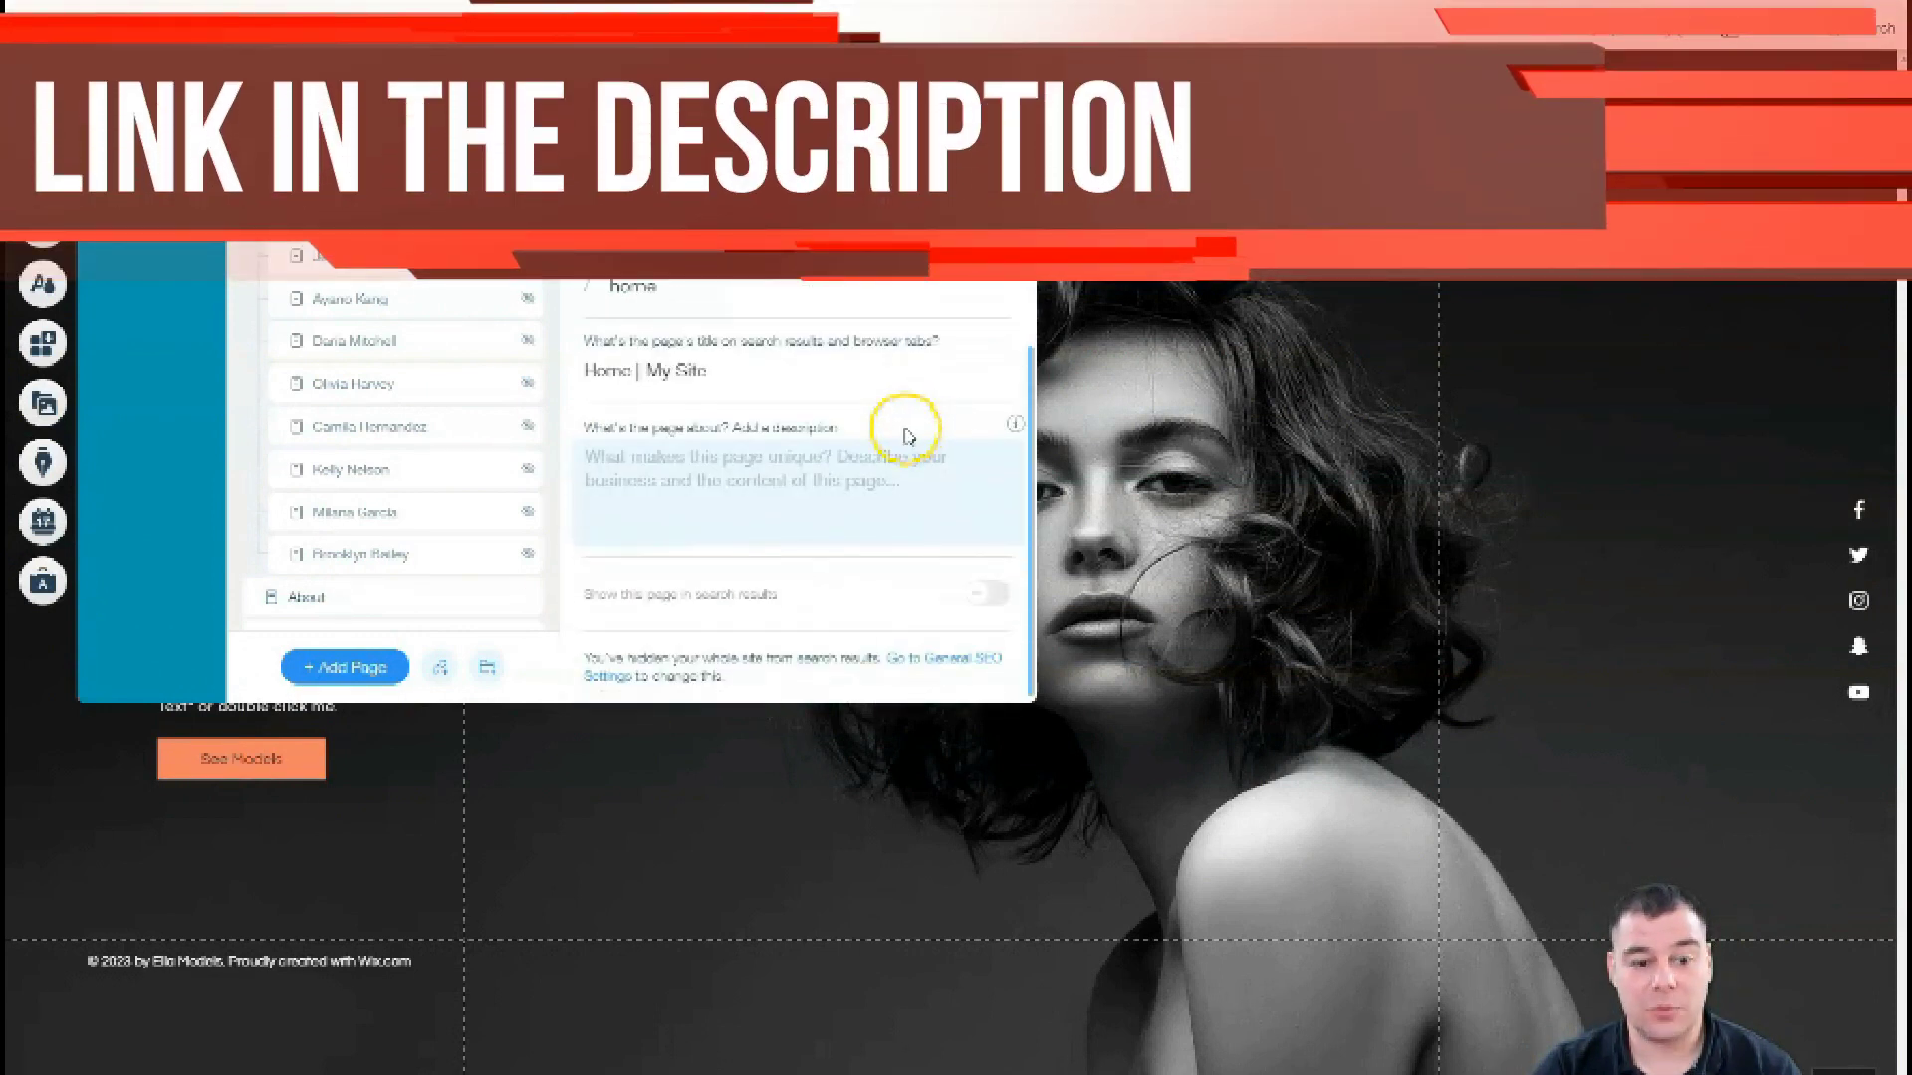
pyautogui.scroll(2, 798, 485)
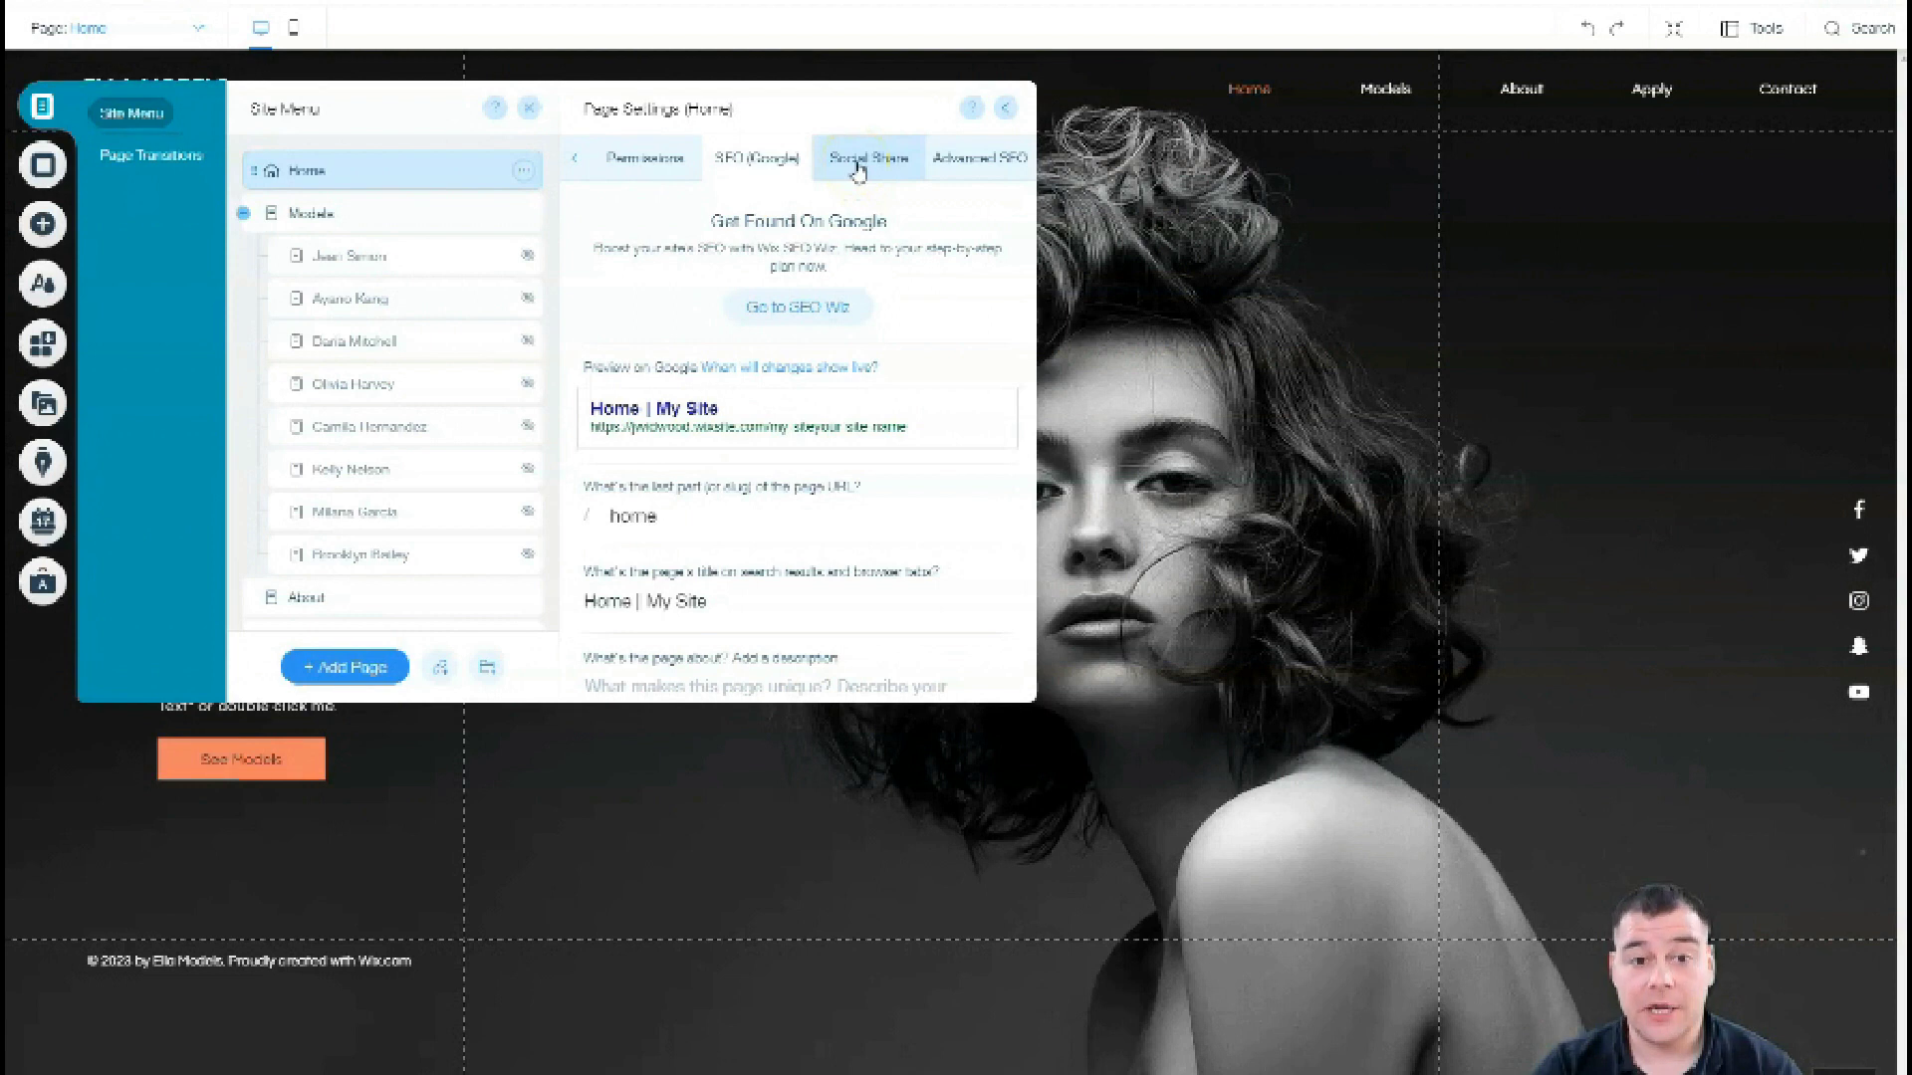
# Step: Examine the Home page's social share and advanced SEO settings, and close the page settings and site menu
pyautogui.click(857, 164)
pyautogui.click(800, 441)
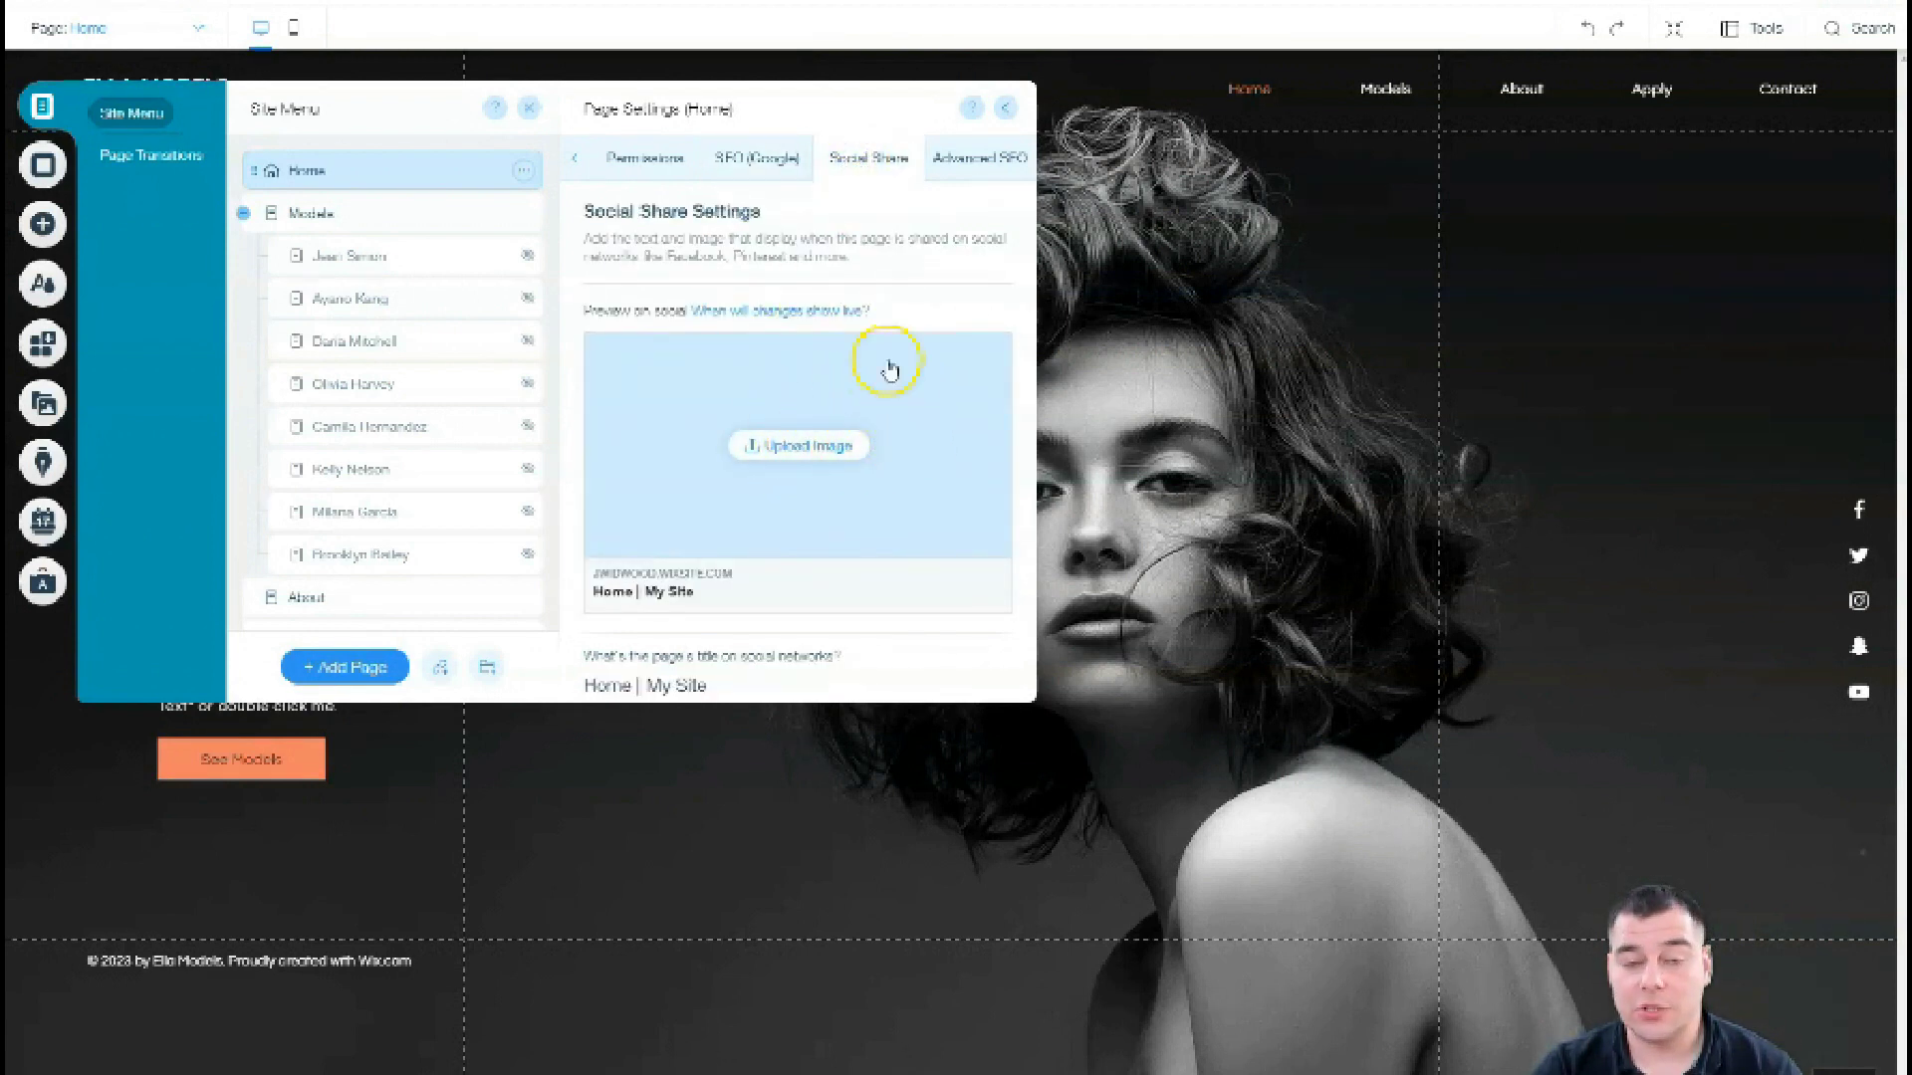
pyautogui.click(969, 165)
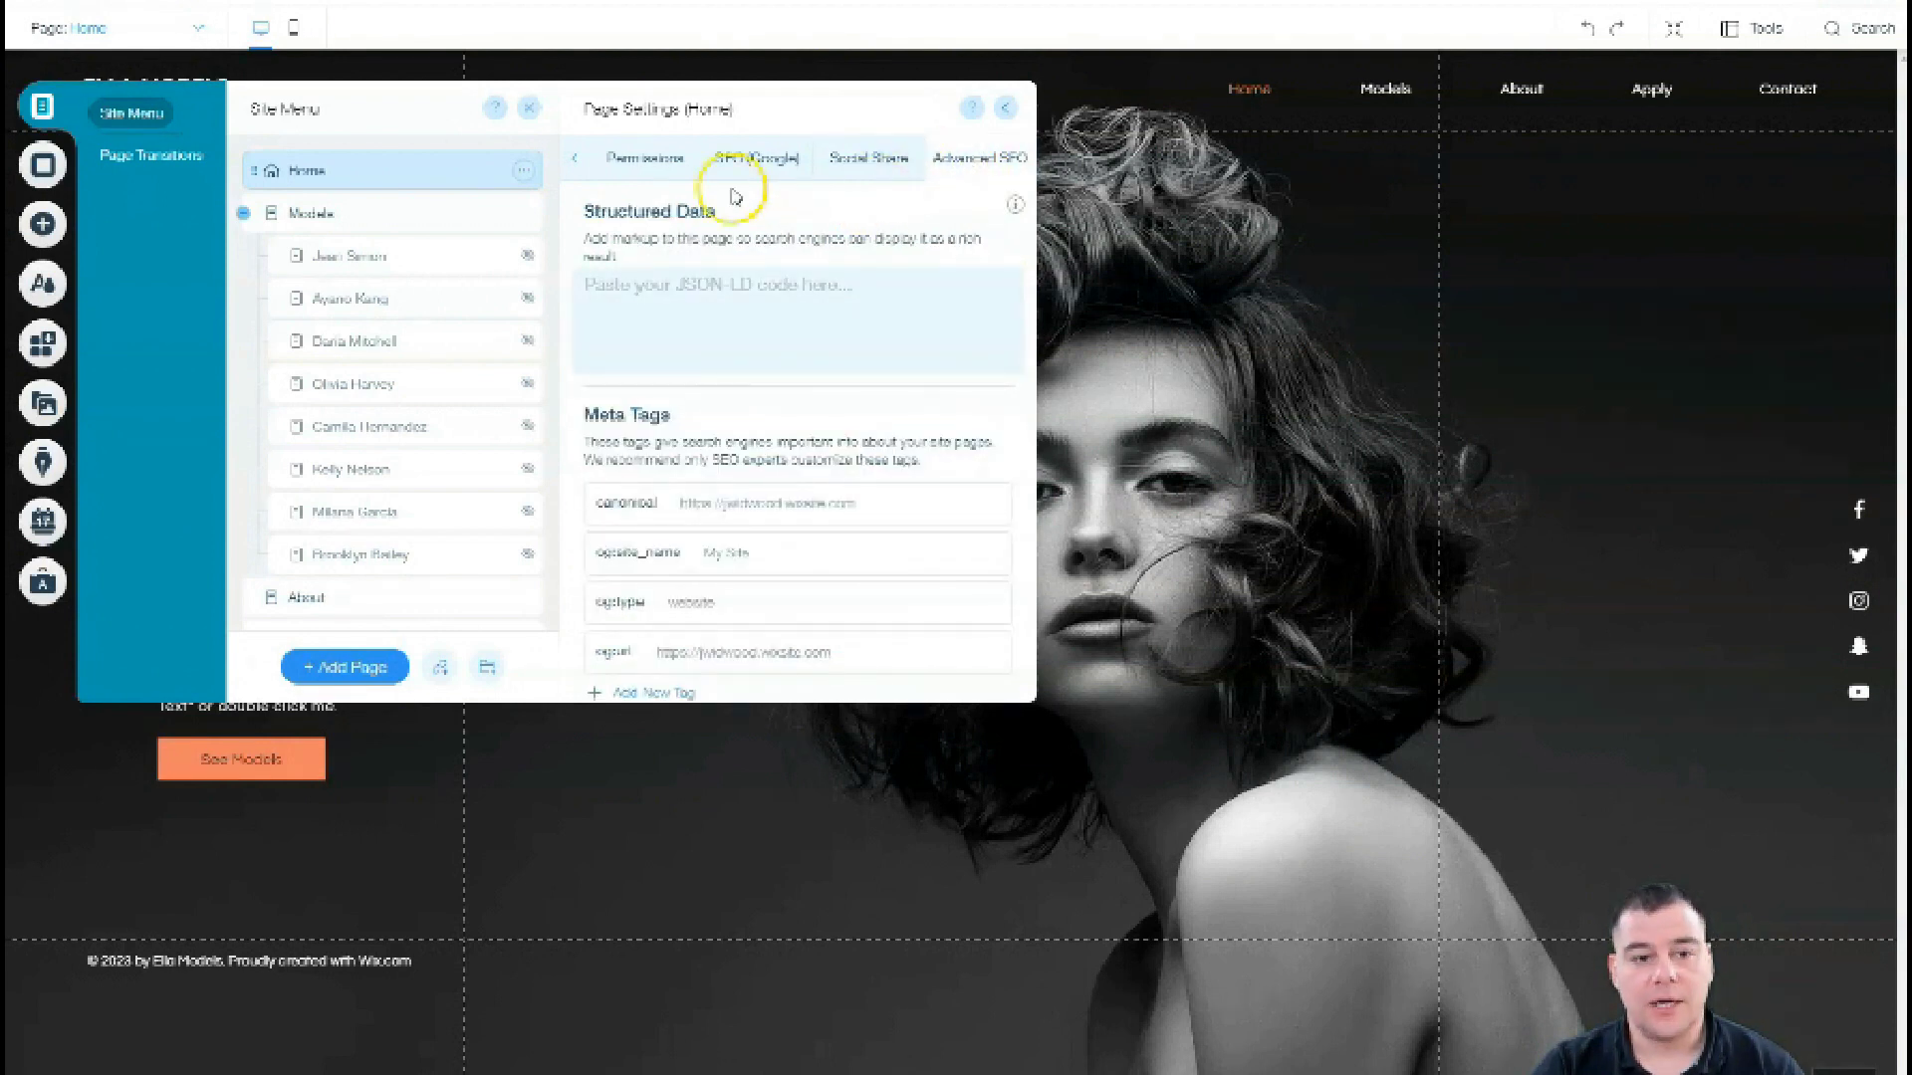
pyautogui.click(570, 173)
pyautogui.click(572, 169)
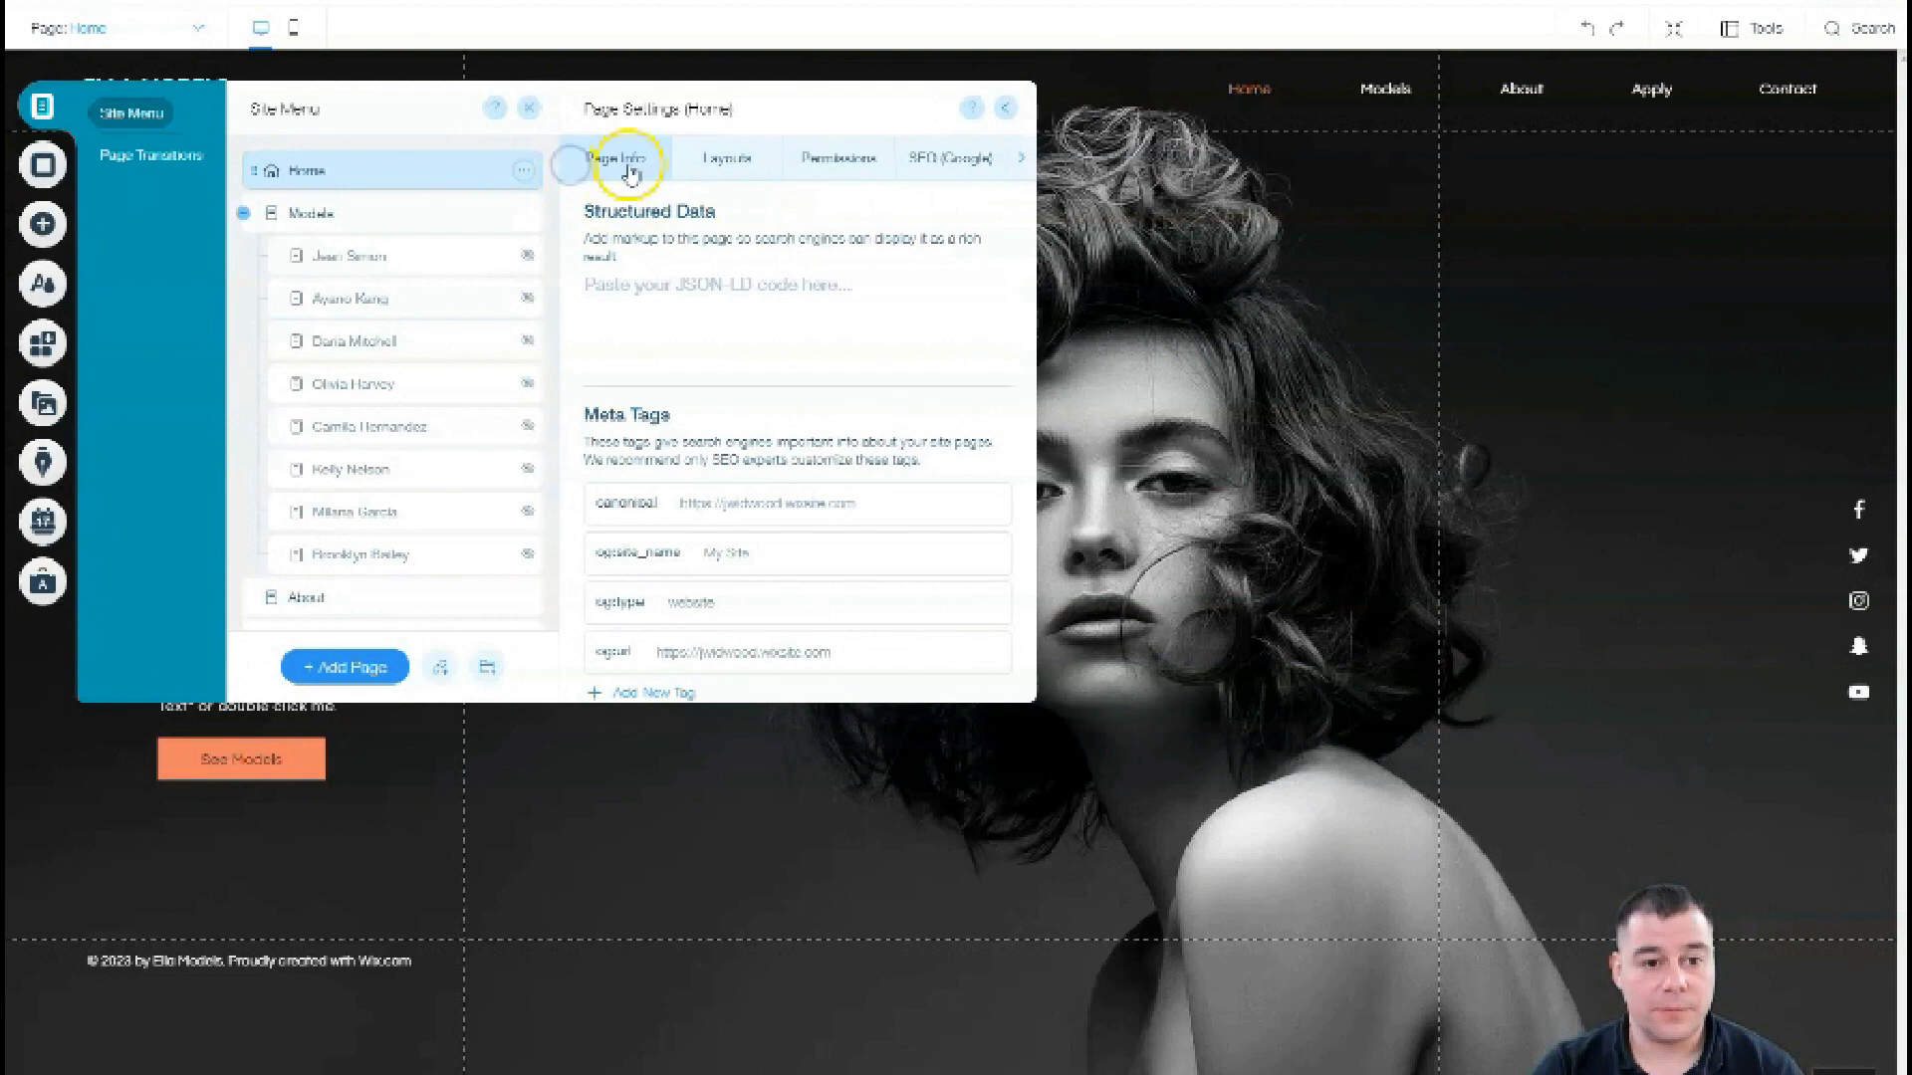
pyautogui.click(1002, 111)
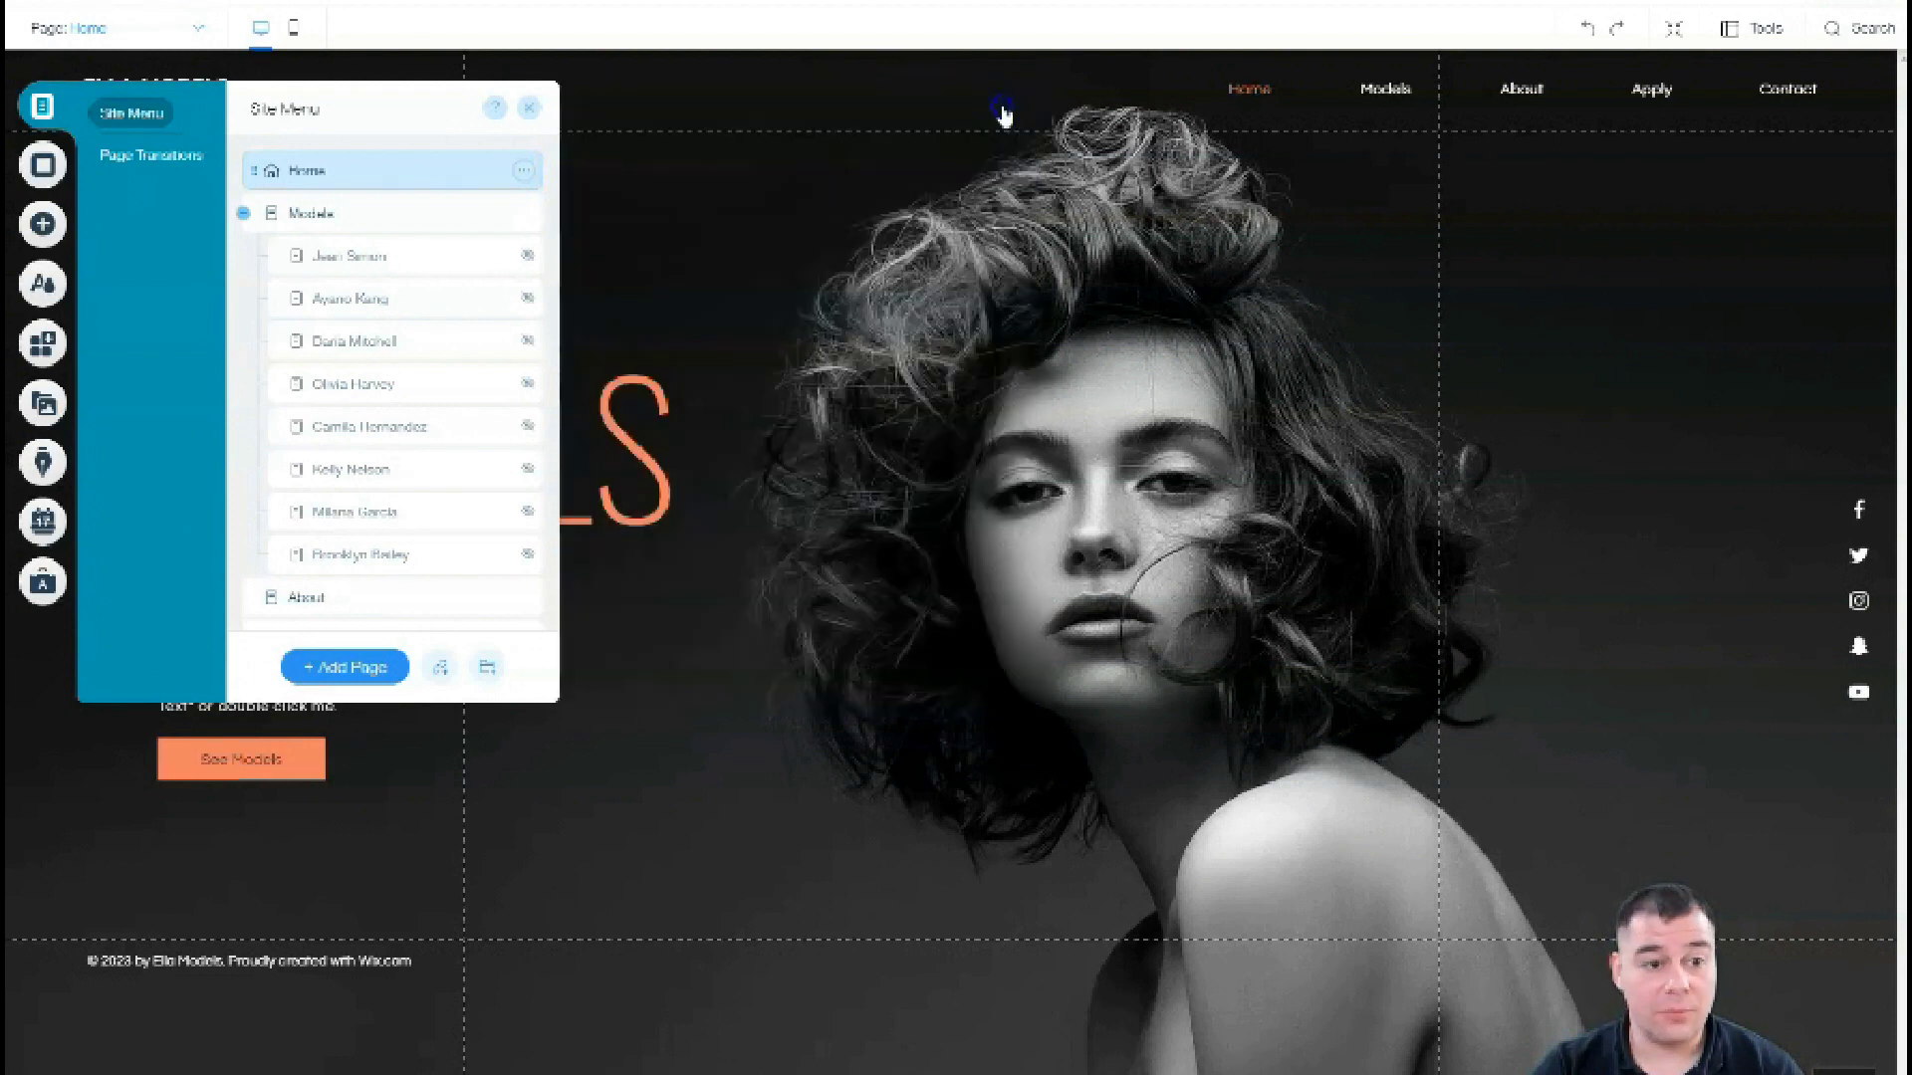
pyautogui.click(529, 114)
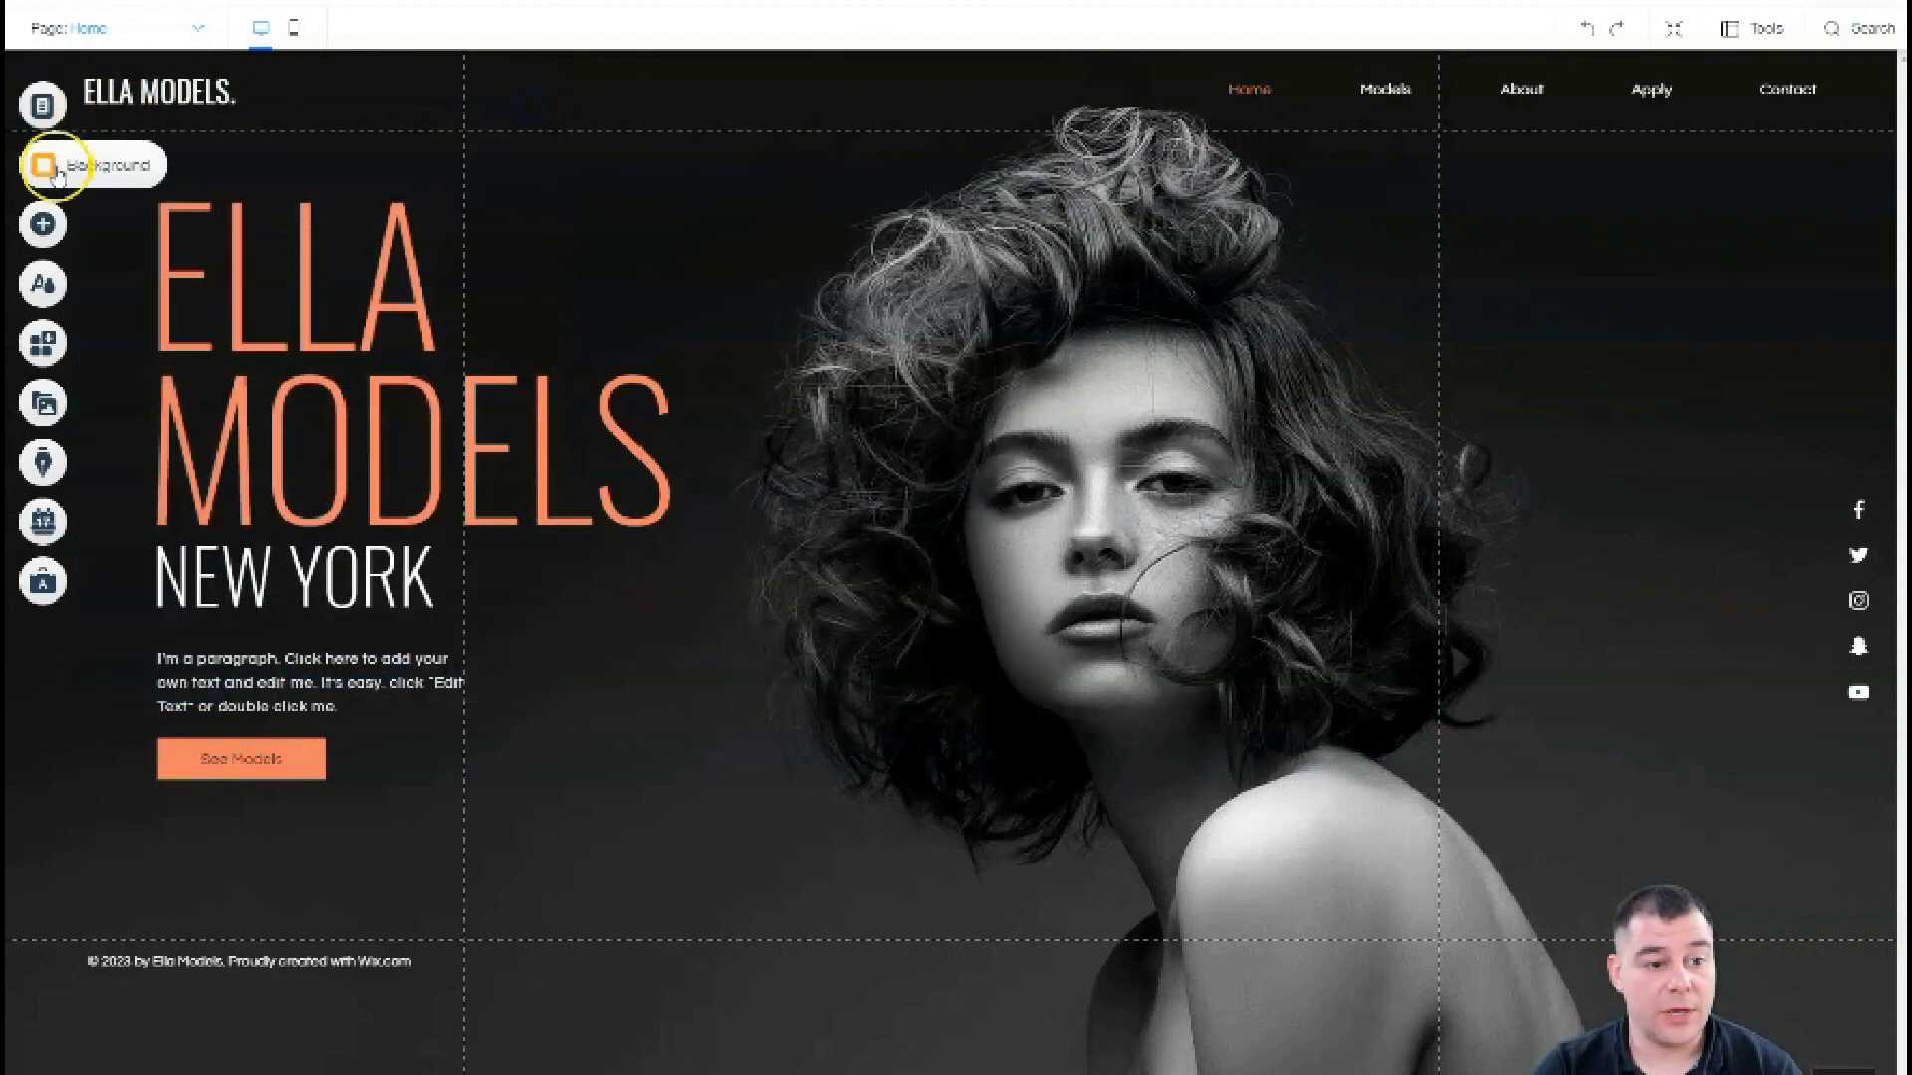
# Step: Try the tennis player image as the Home page background, and replace it with the pale blue image of two posed dancers
pyautogui.click(42, 168)
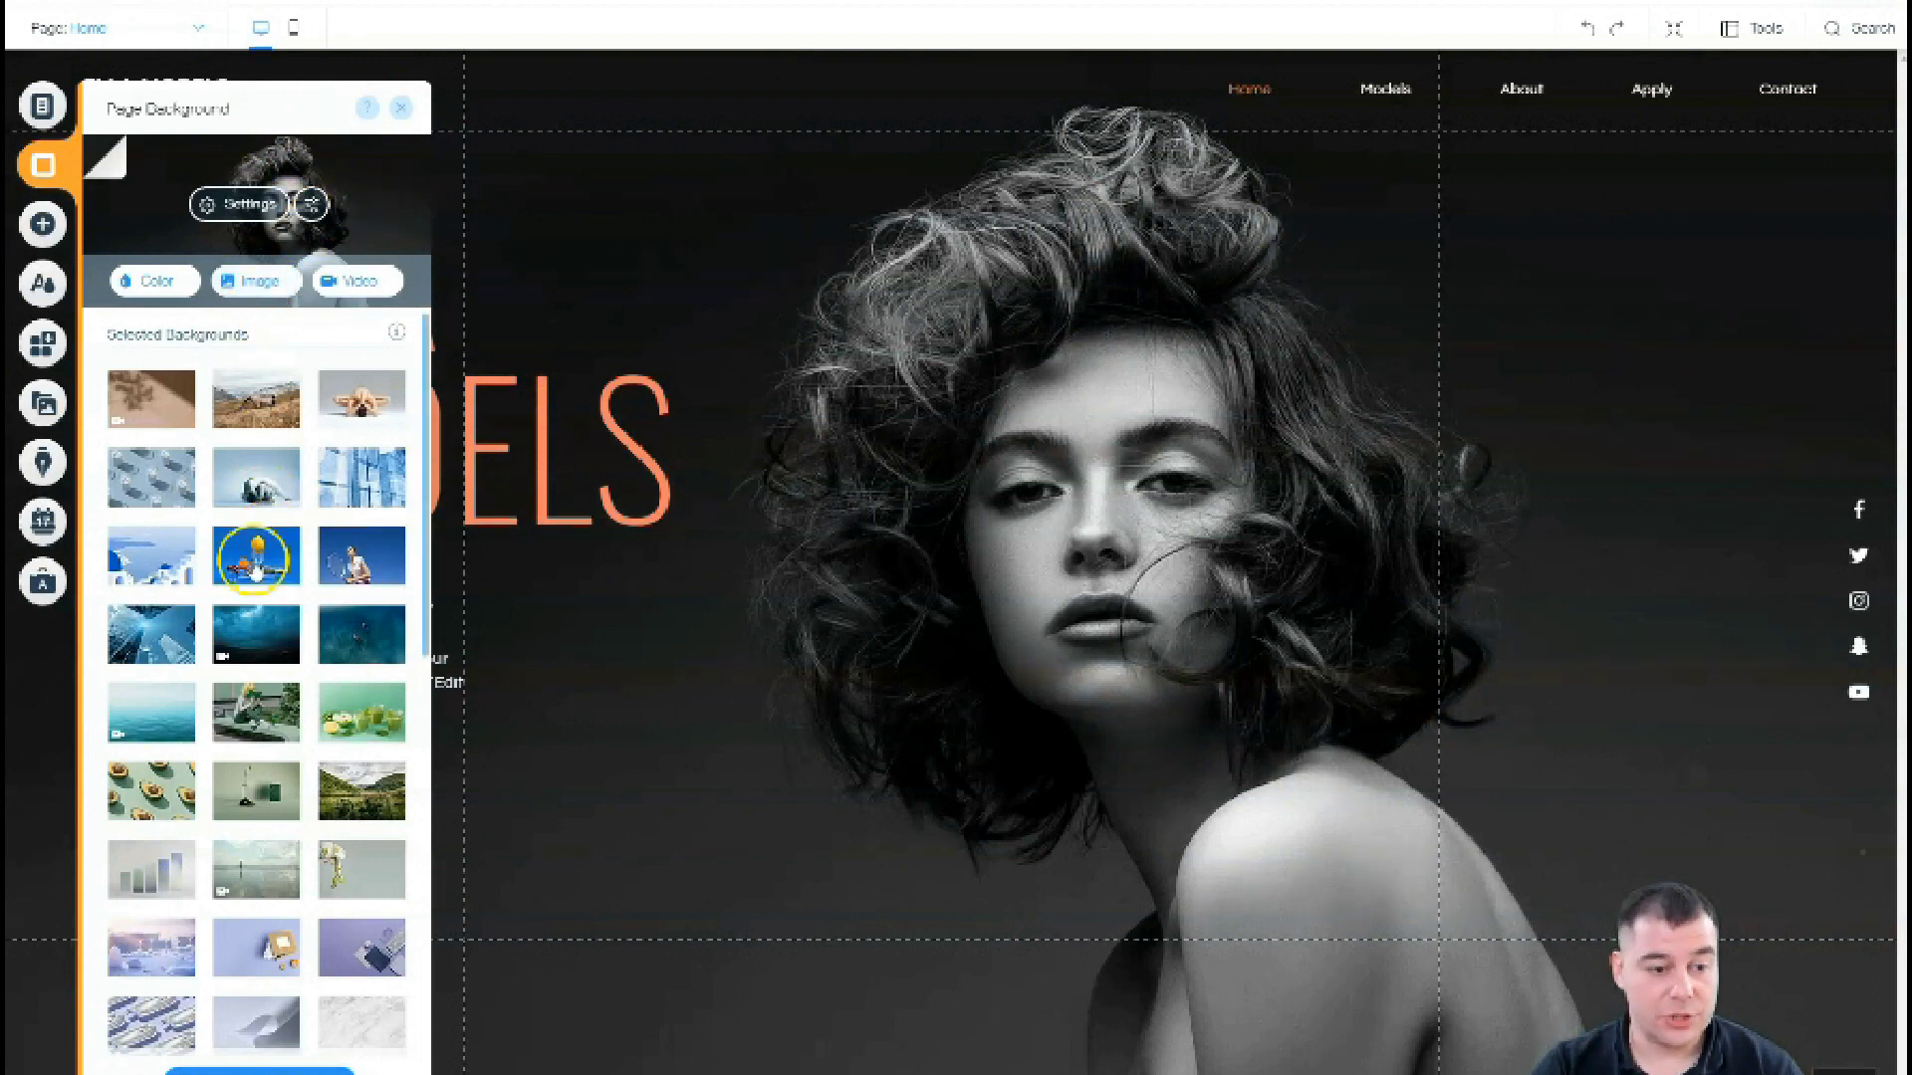
pyautogui.click(340, 567)
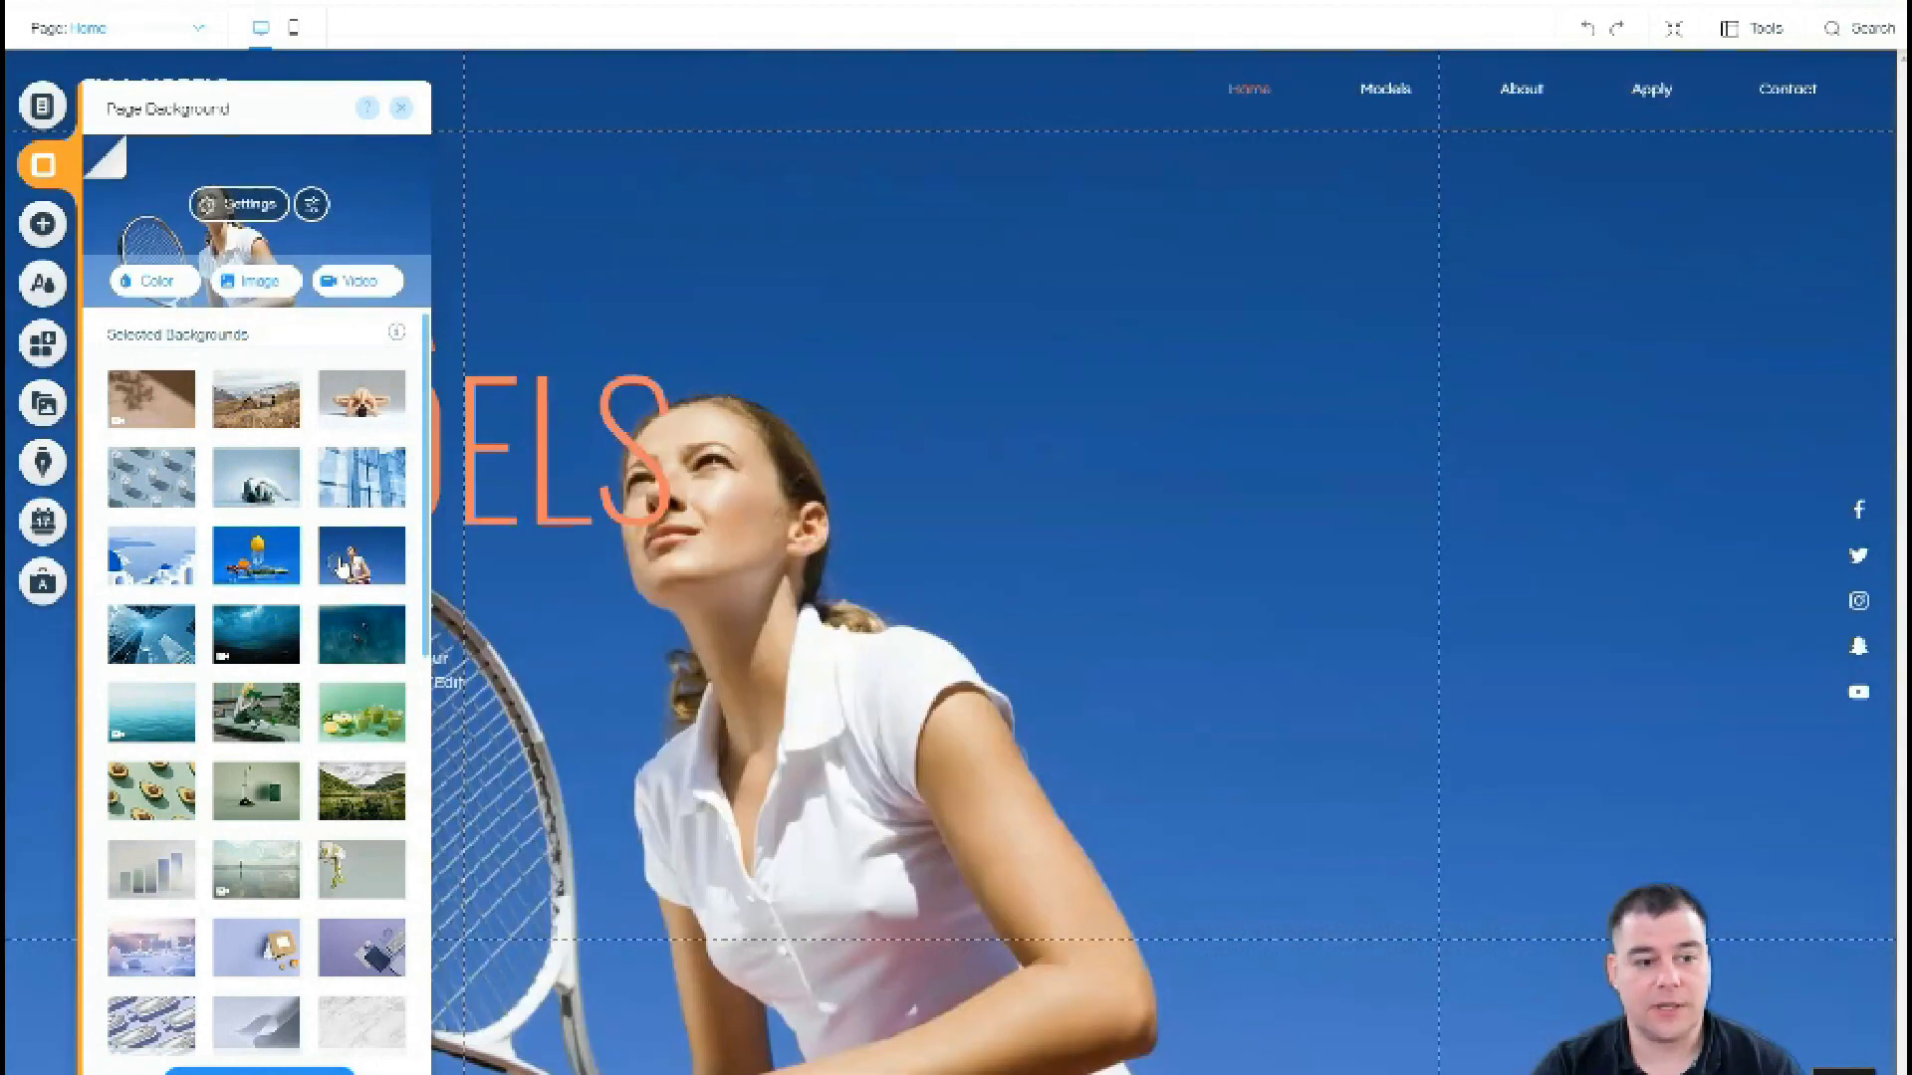
pyautogui.click(257, 478)
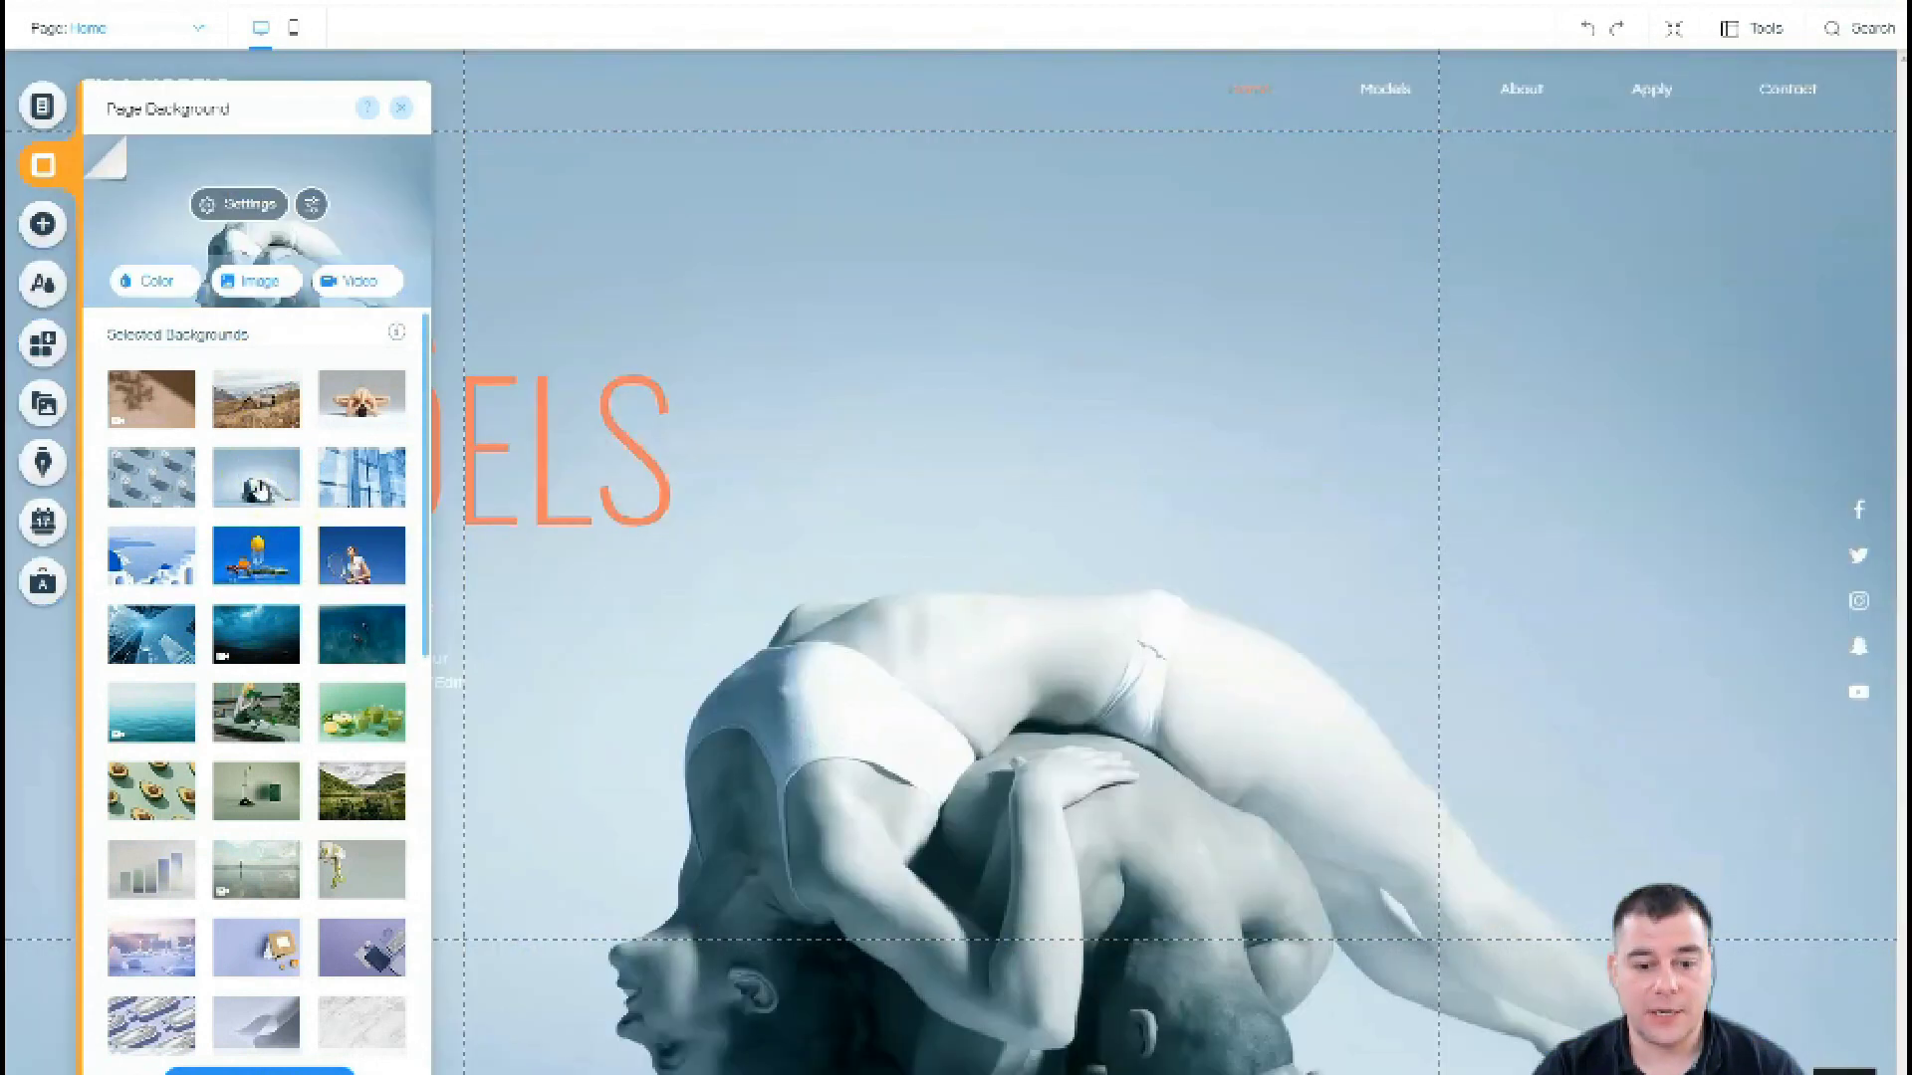
# Step: Look through the full collection of selected image and video backgrounds for the page
pyautogui.scroll(-5, 199, 547)
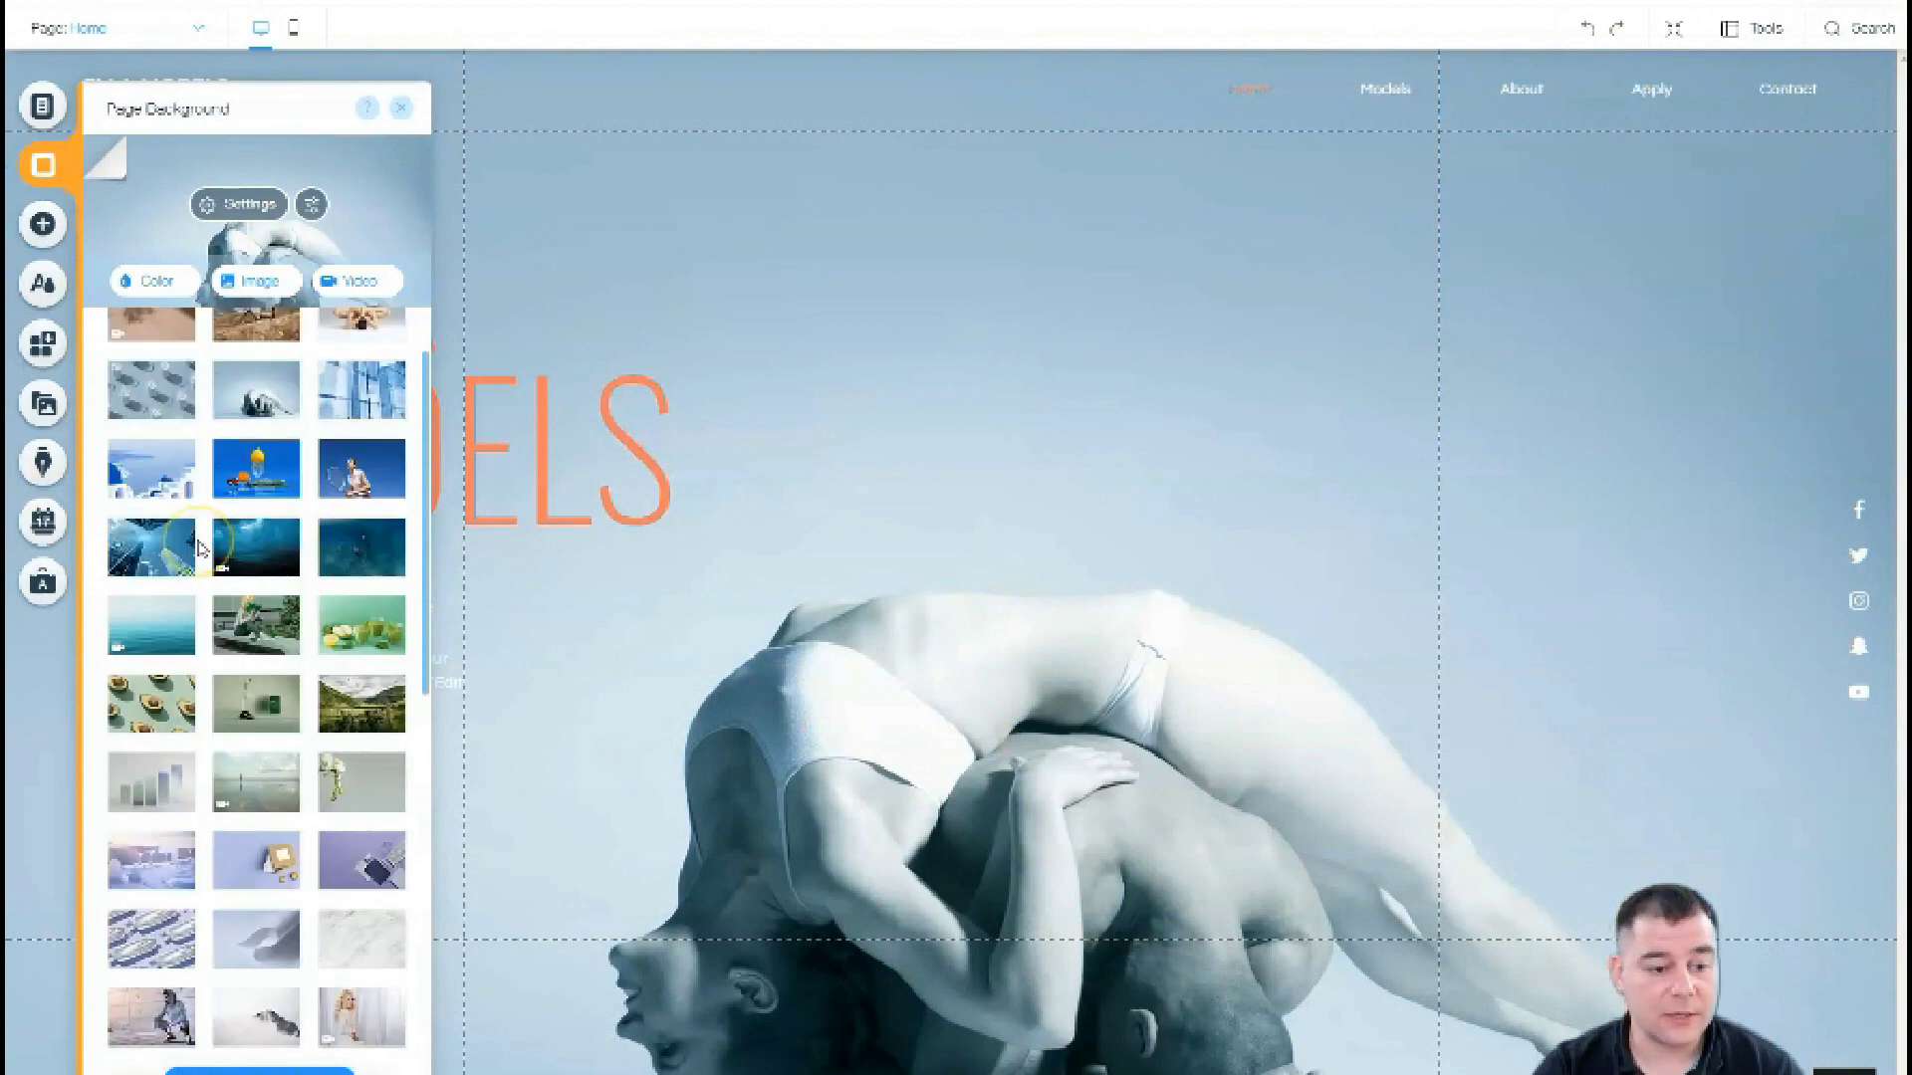
pyautogui.scroll(-3, 211, 594)
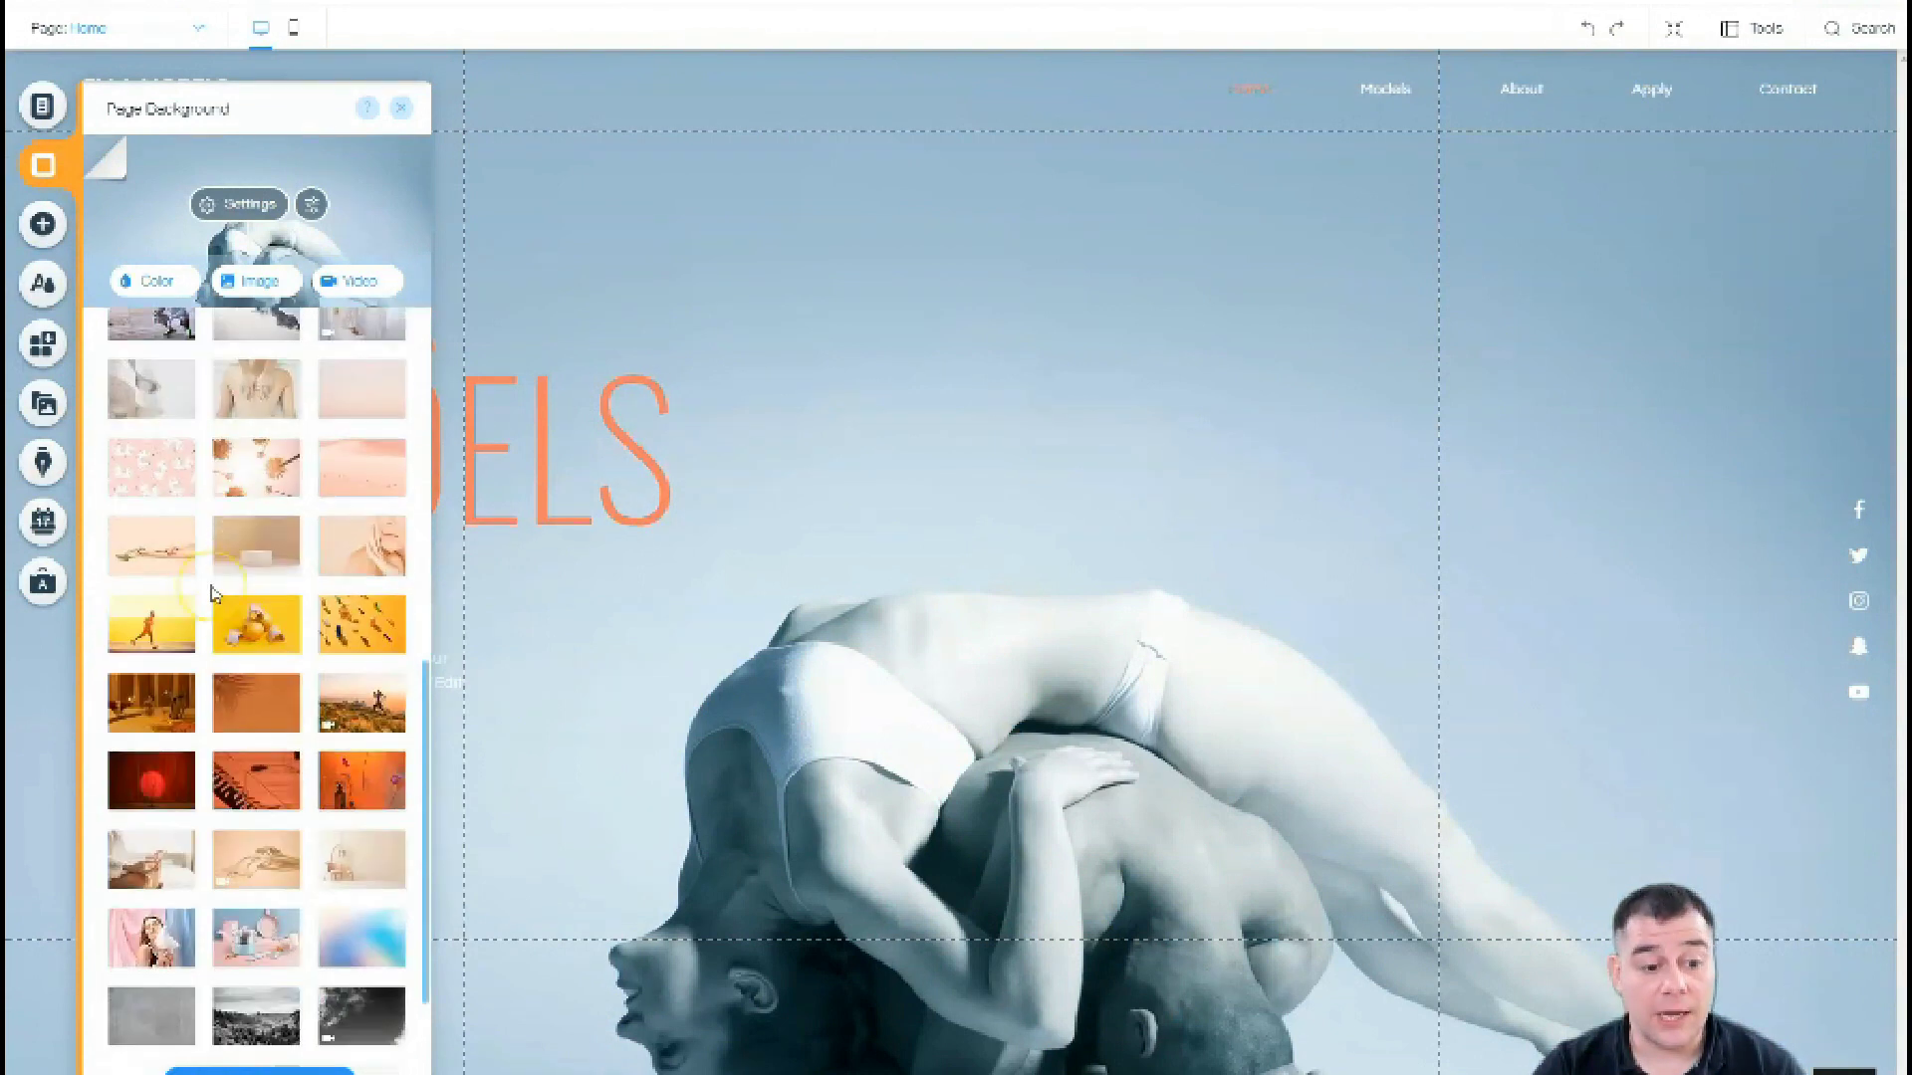
pyautogui.scroll(-3, 211, 594)
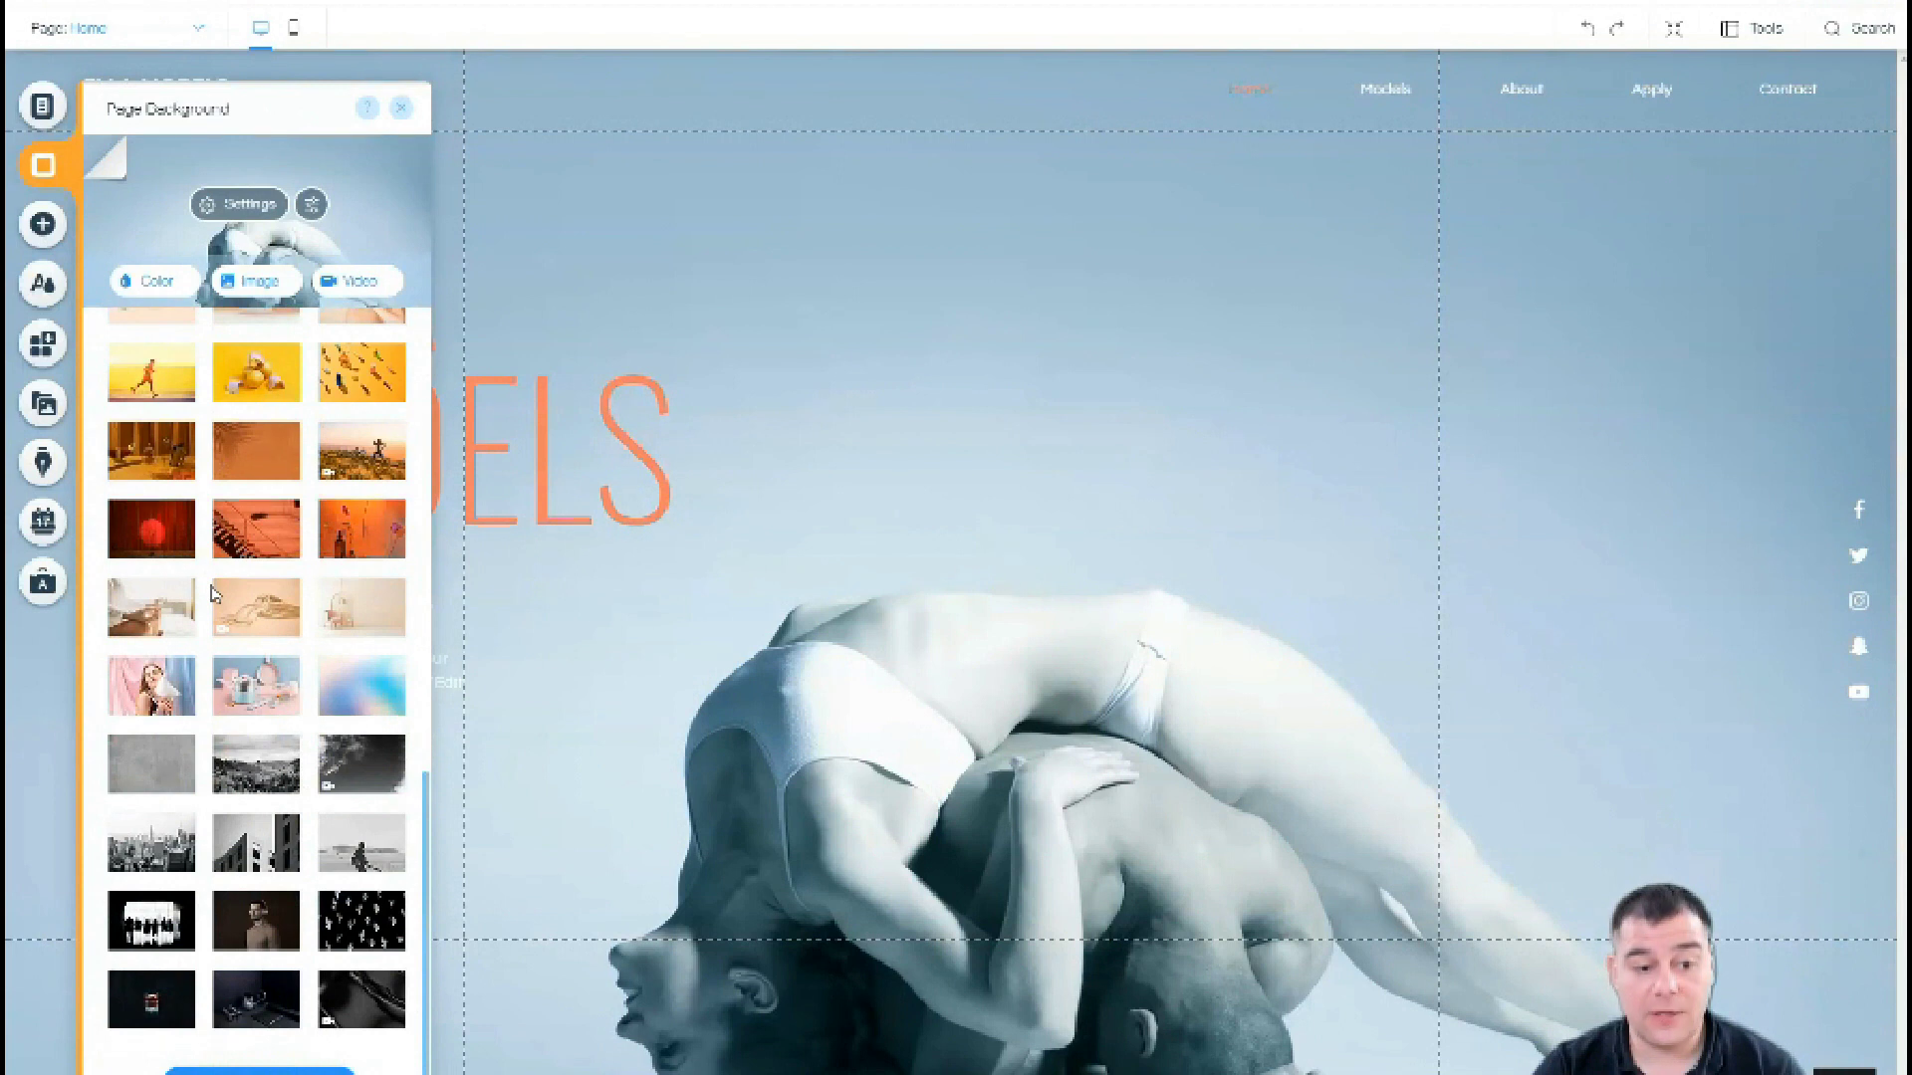
pyautogui.scroll(10, 214, 637)
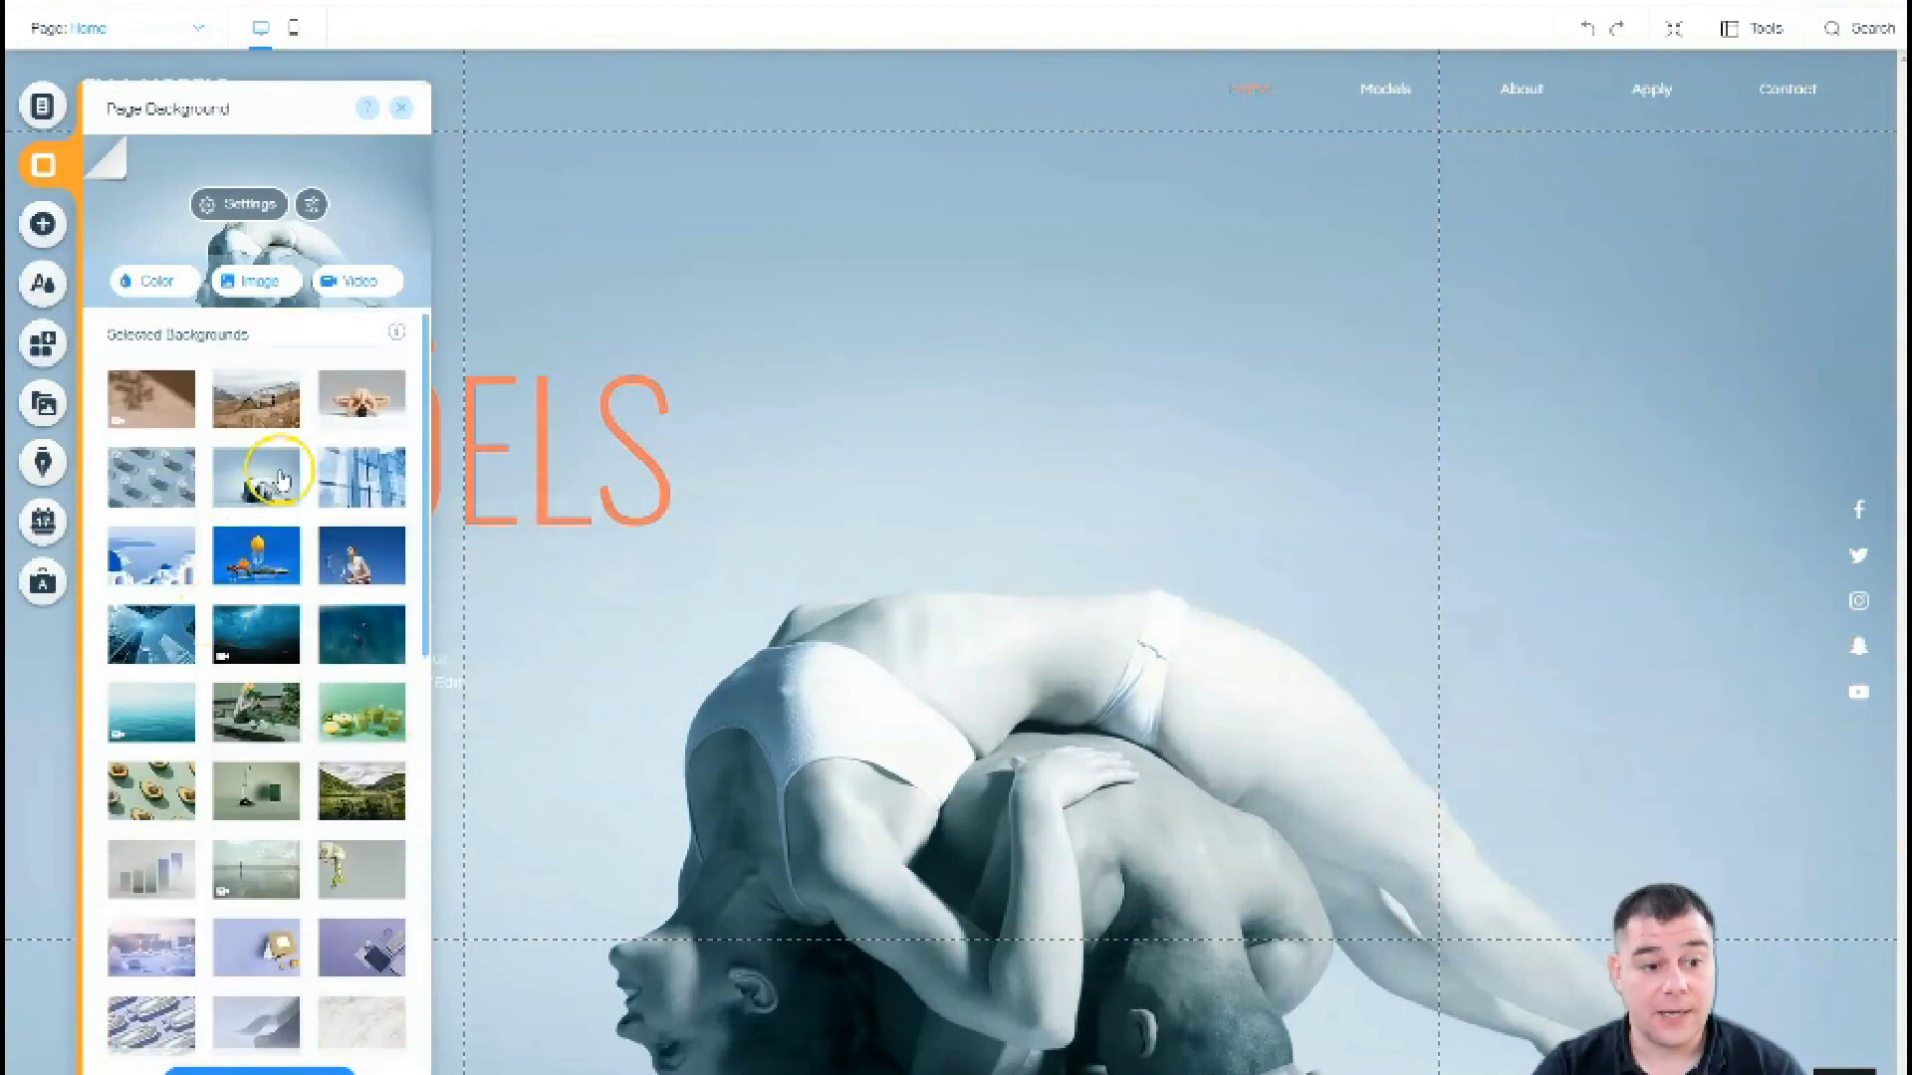
pyautogui.scroll(-10, 254, 787)
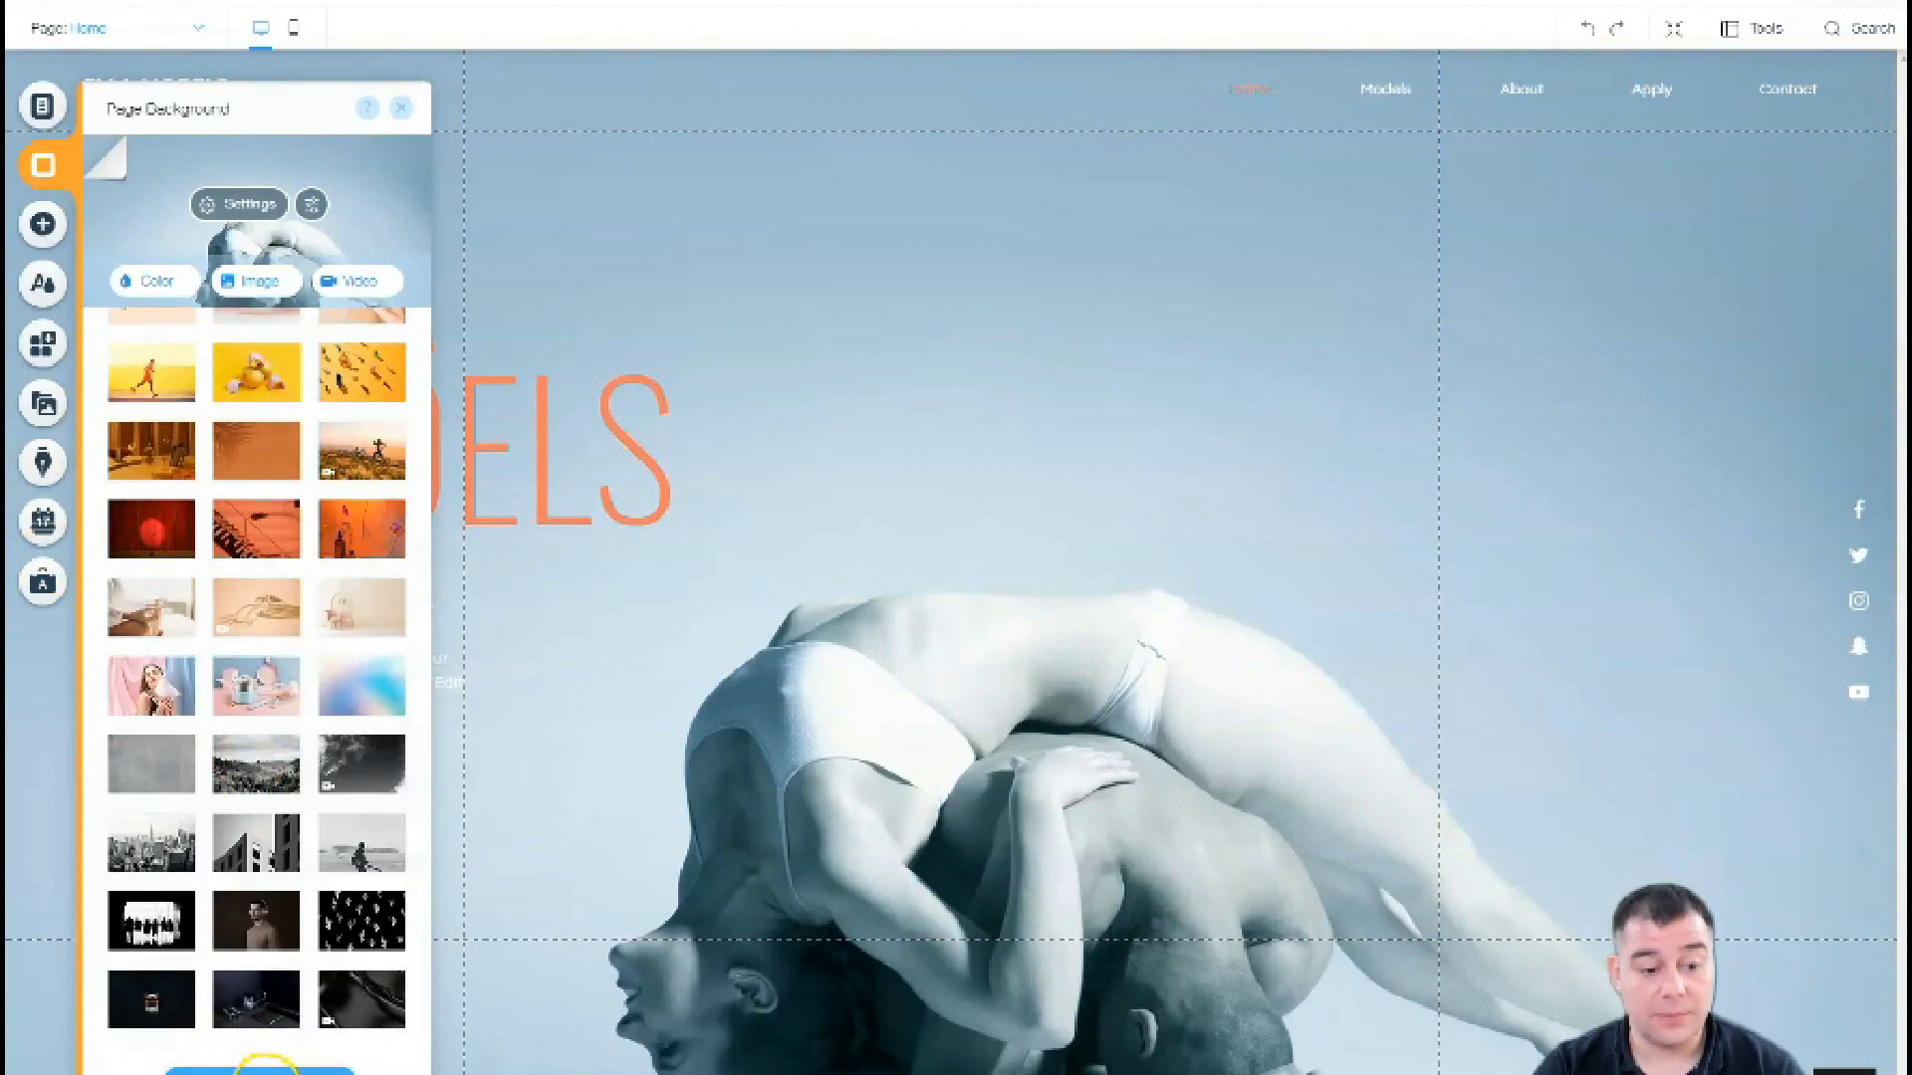
pyautogui.scroll(6, 319, 625)
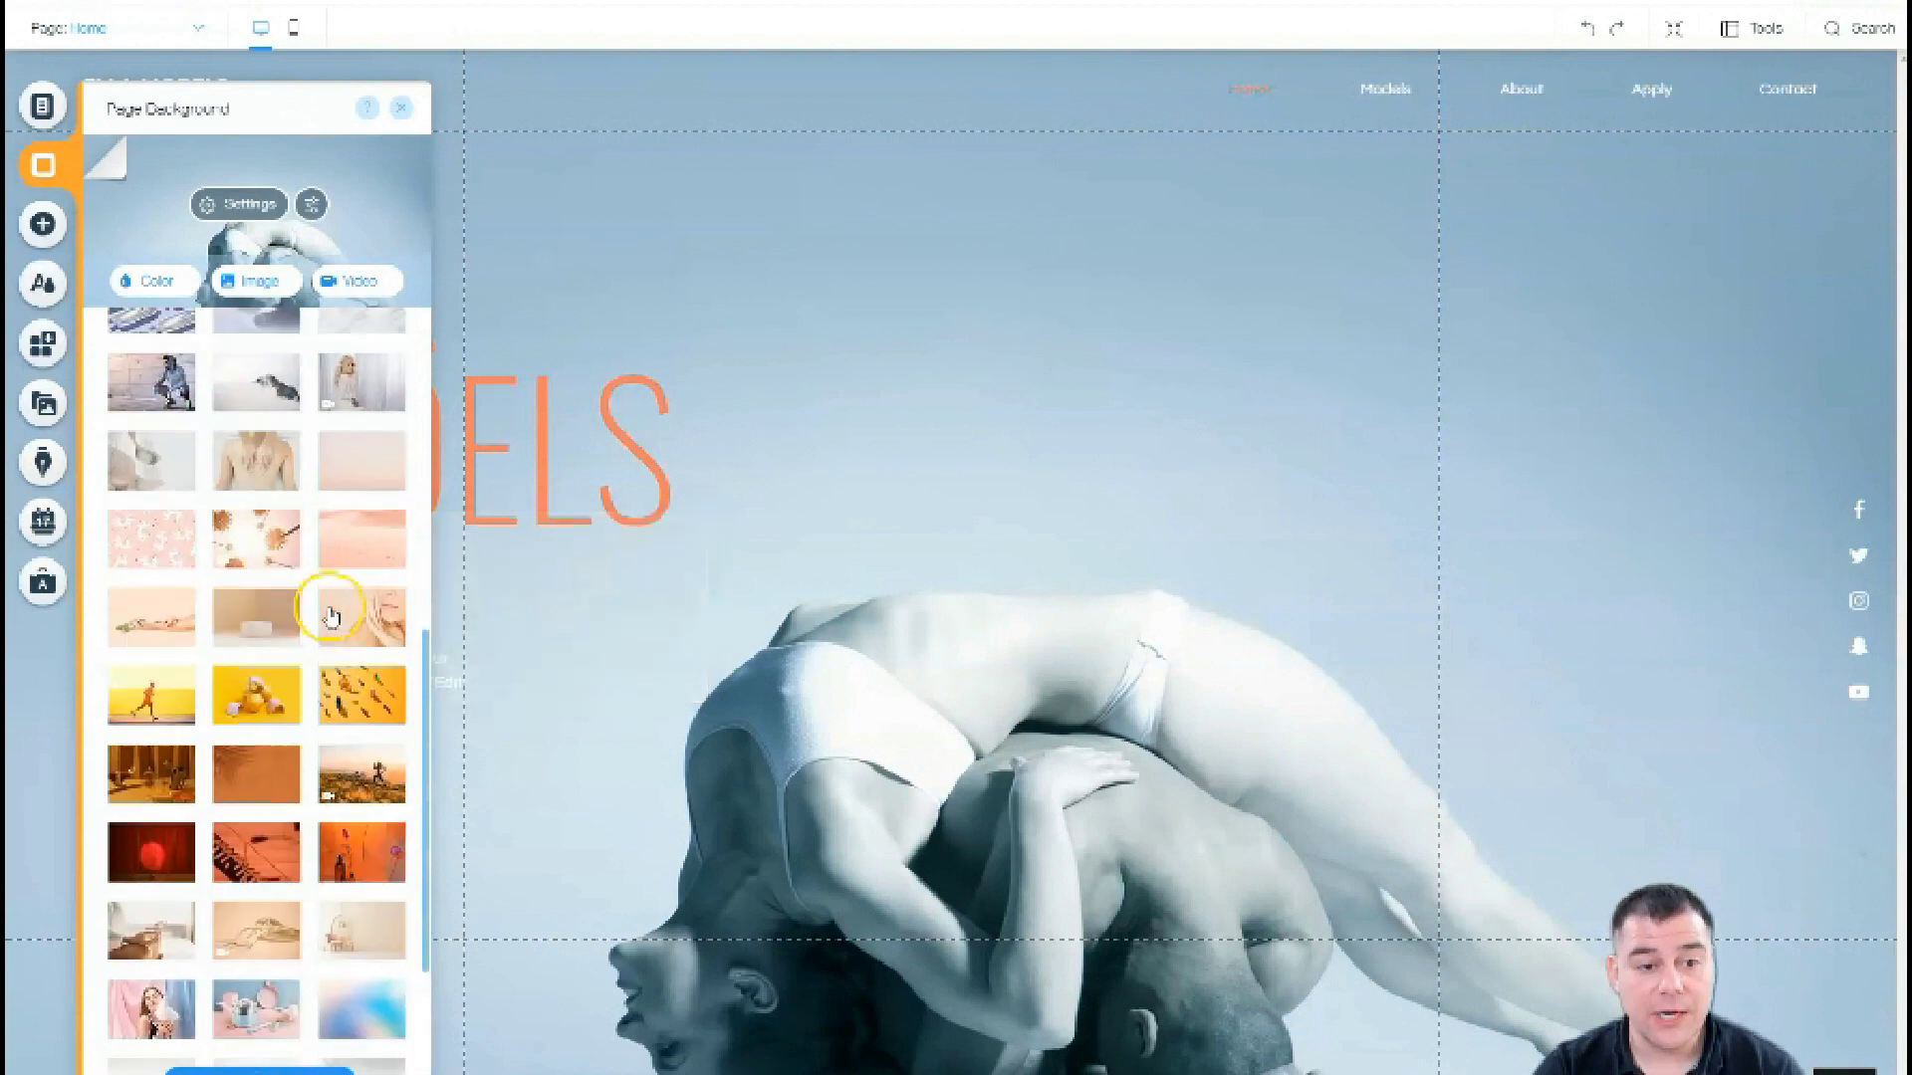
pyautogui.scroll(1, 289, 638)
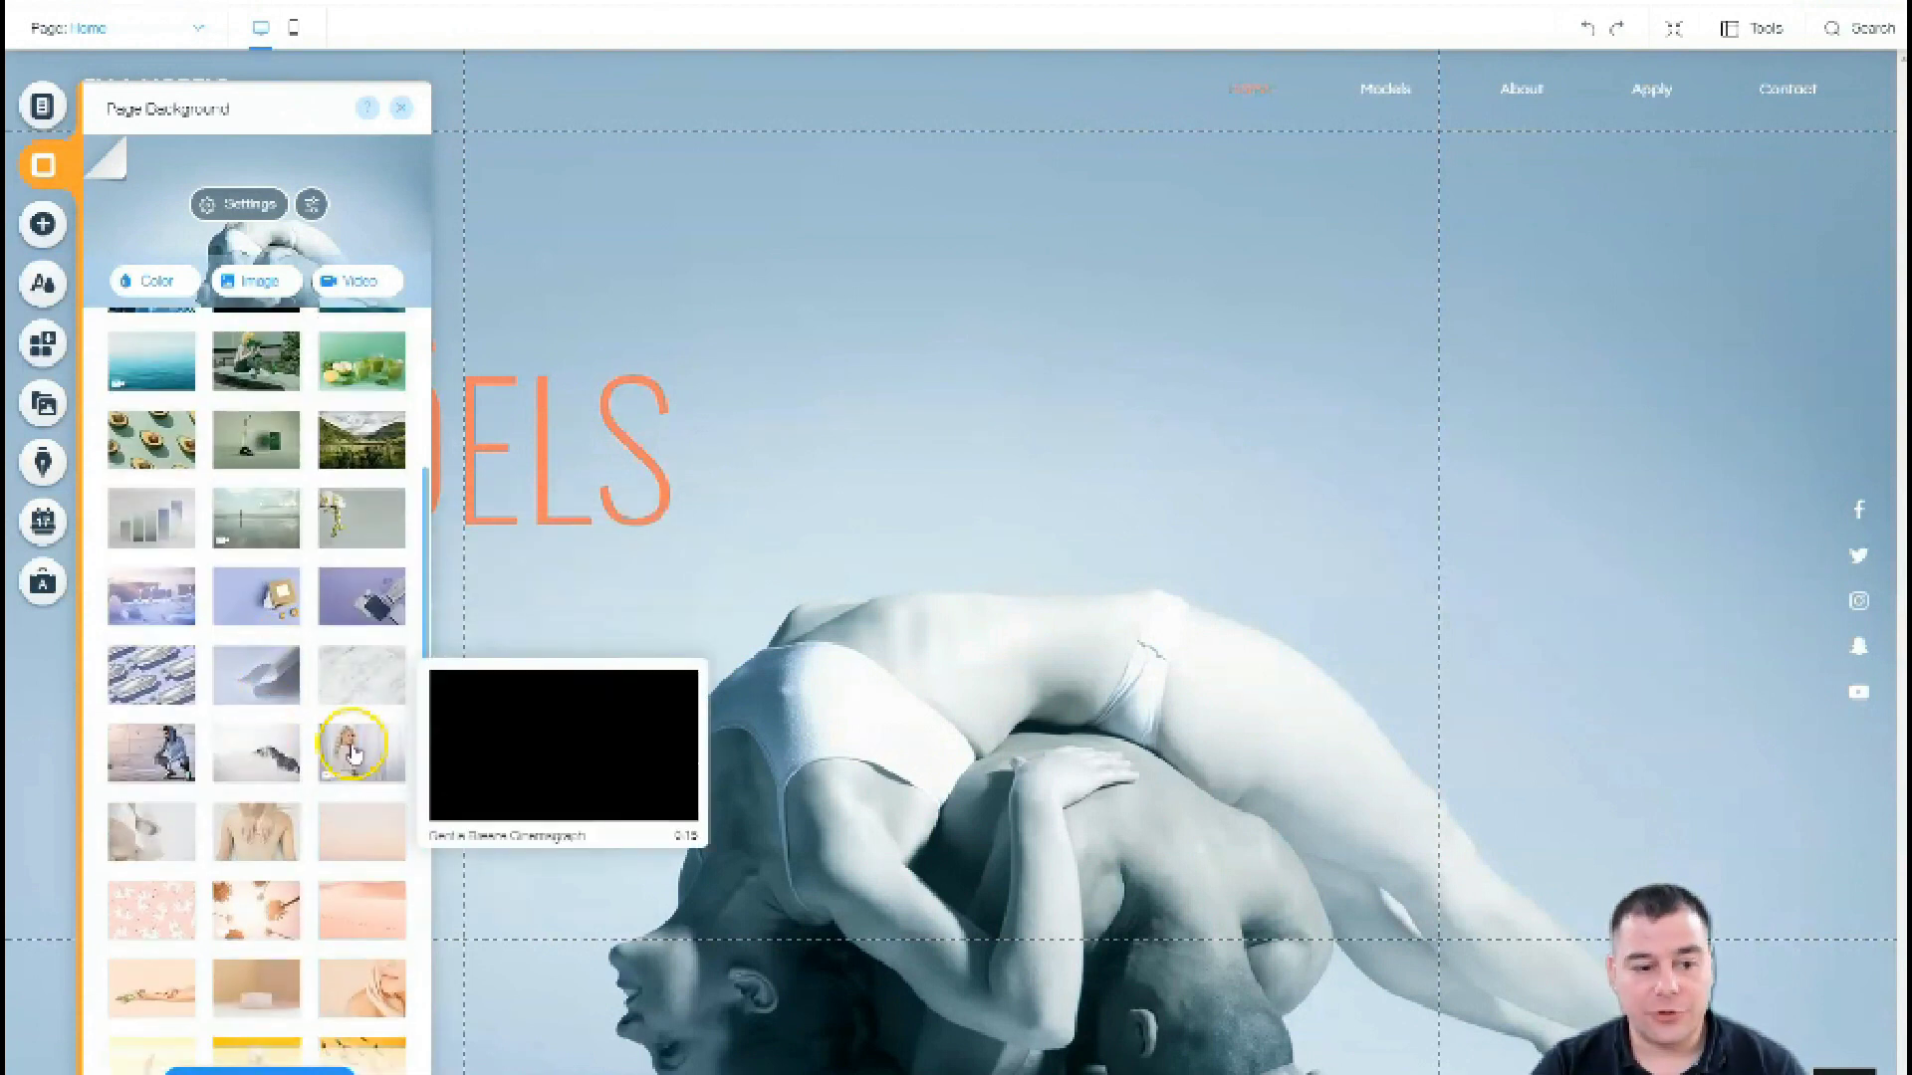
# Step: Try the Gentle Breeze Cinemagraph video and the back massage image as the Home page background
pyautogui.click(354, 749)
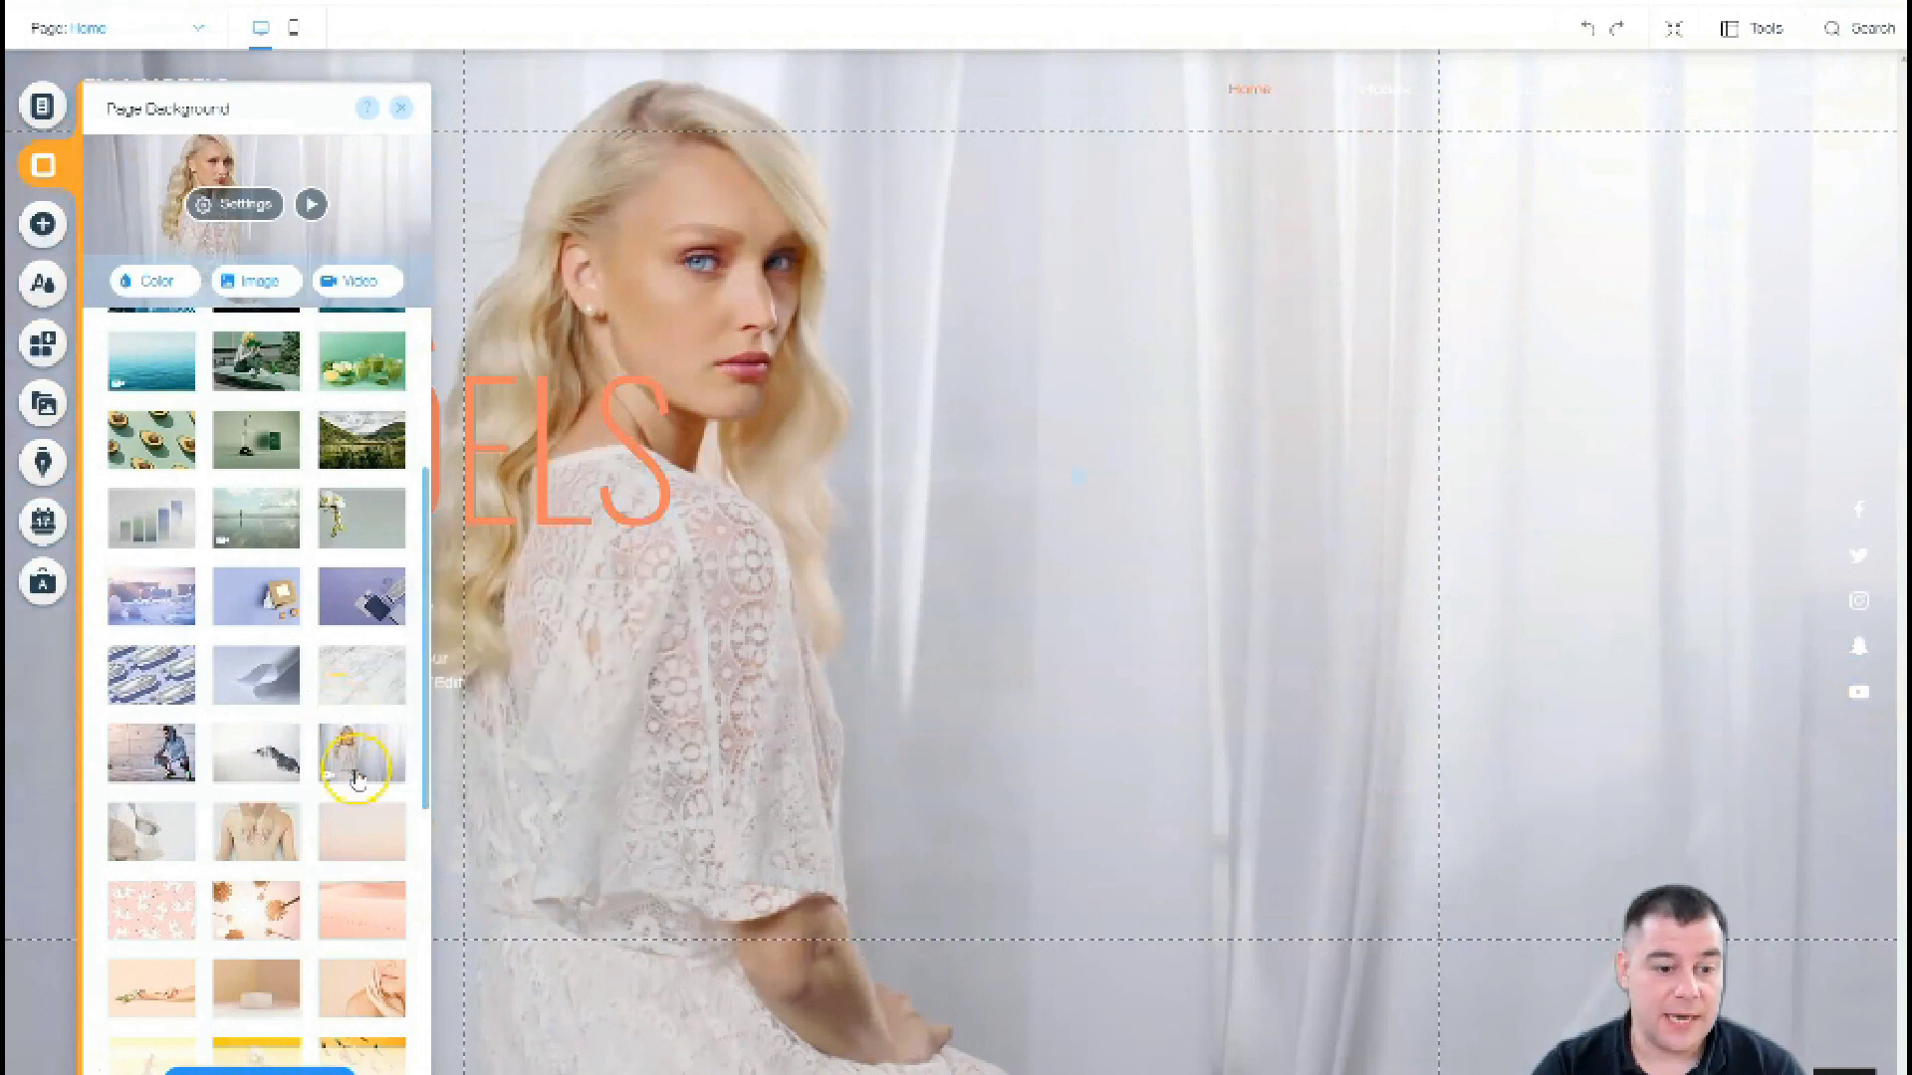
pyautogui.moveTo(356, 757)
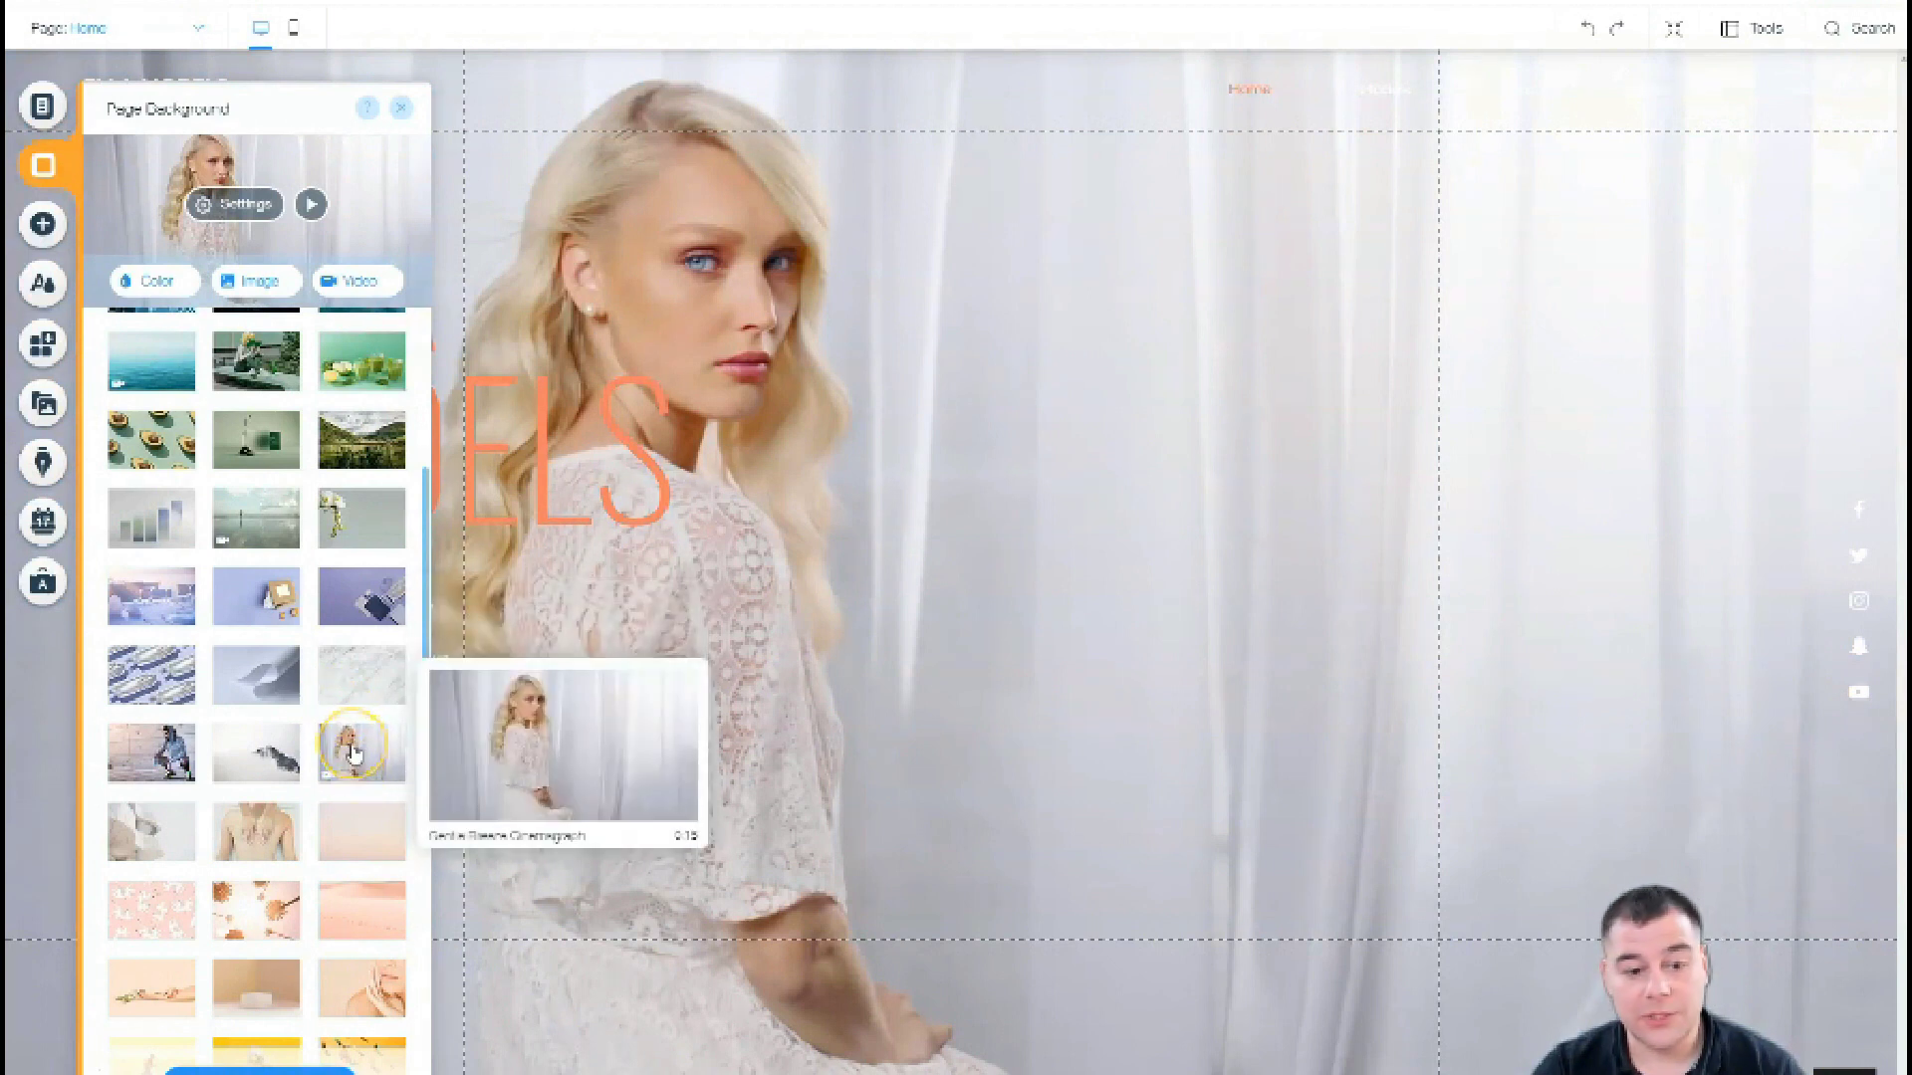
pyautogui.click(259, 831)
# Step: Set the image of the woman in a folded yoga pose as the Home page background and close the background settings
pyautogui.scroll(4, 289, 553)
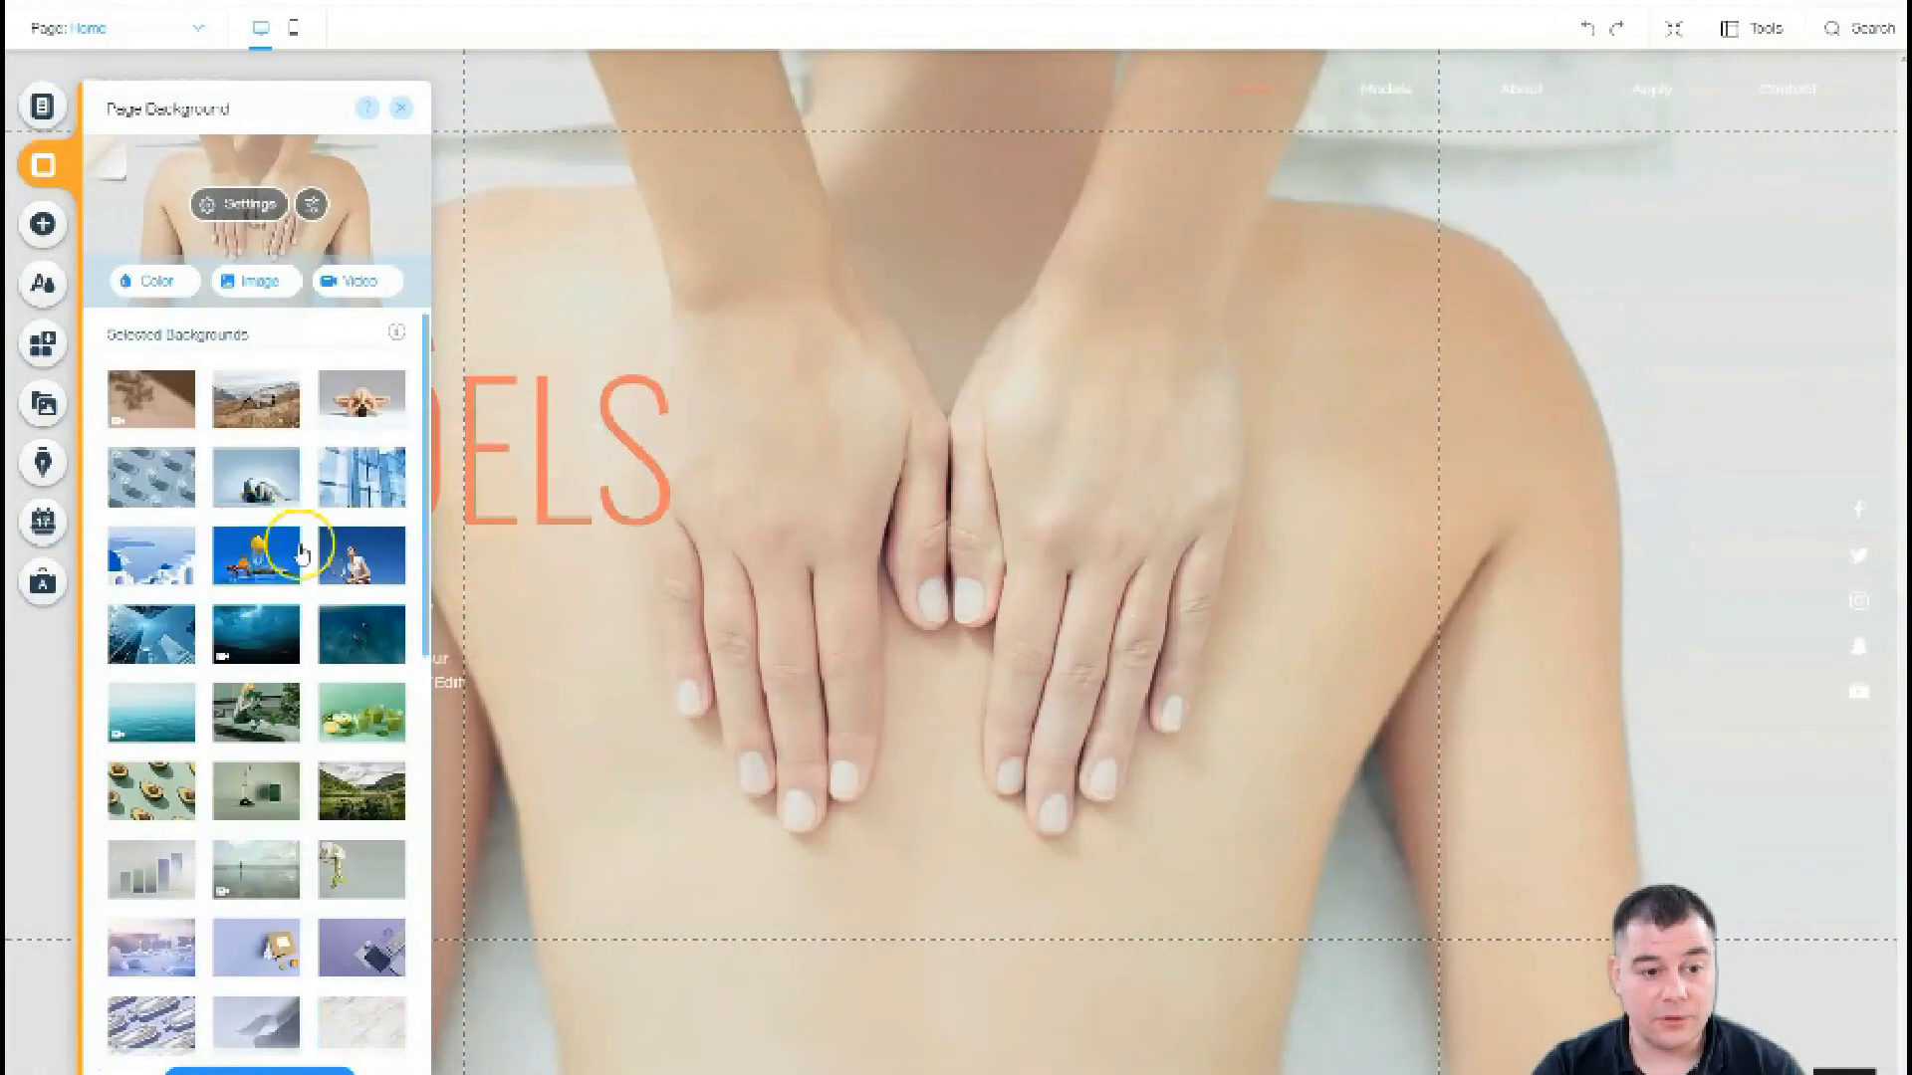
pyautogui.click(355, 406)
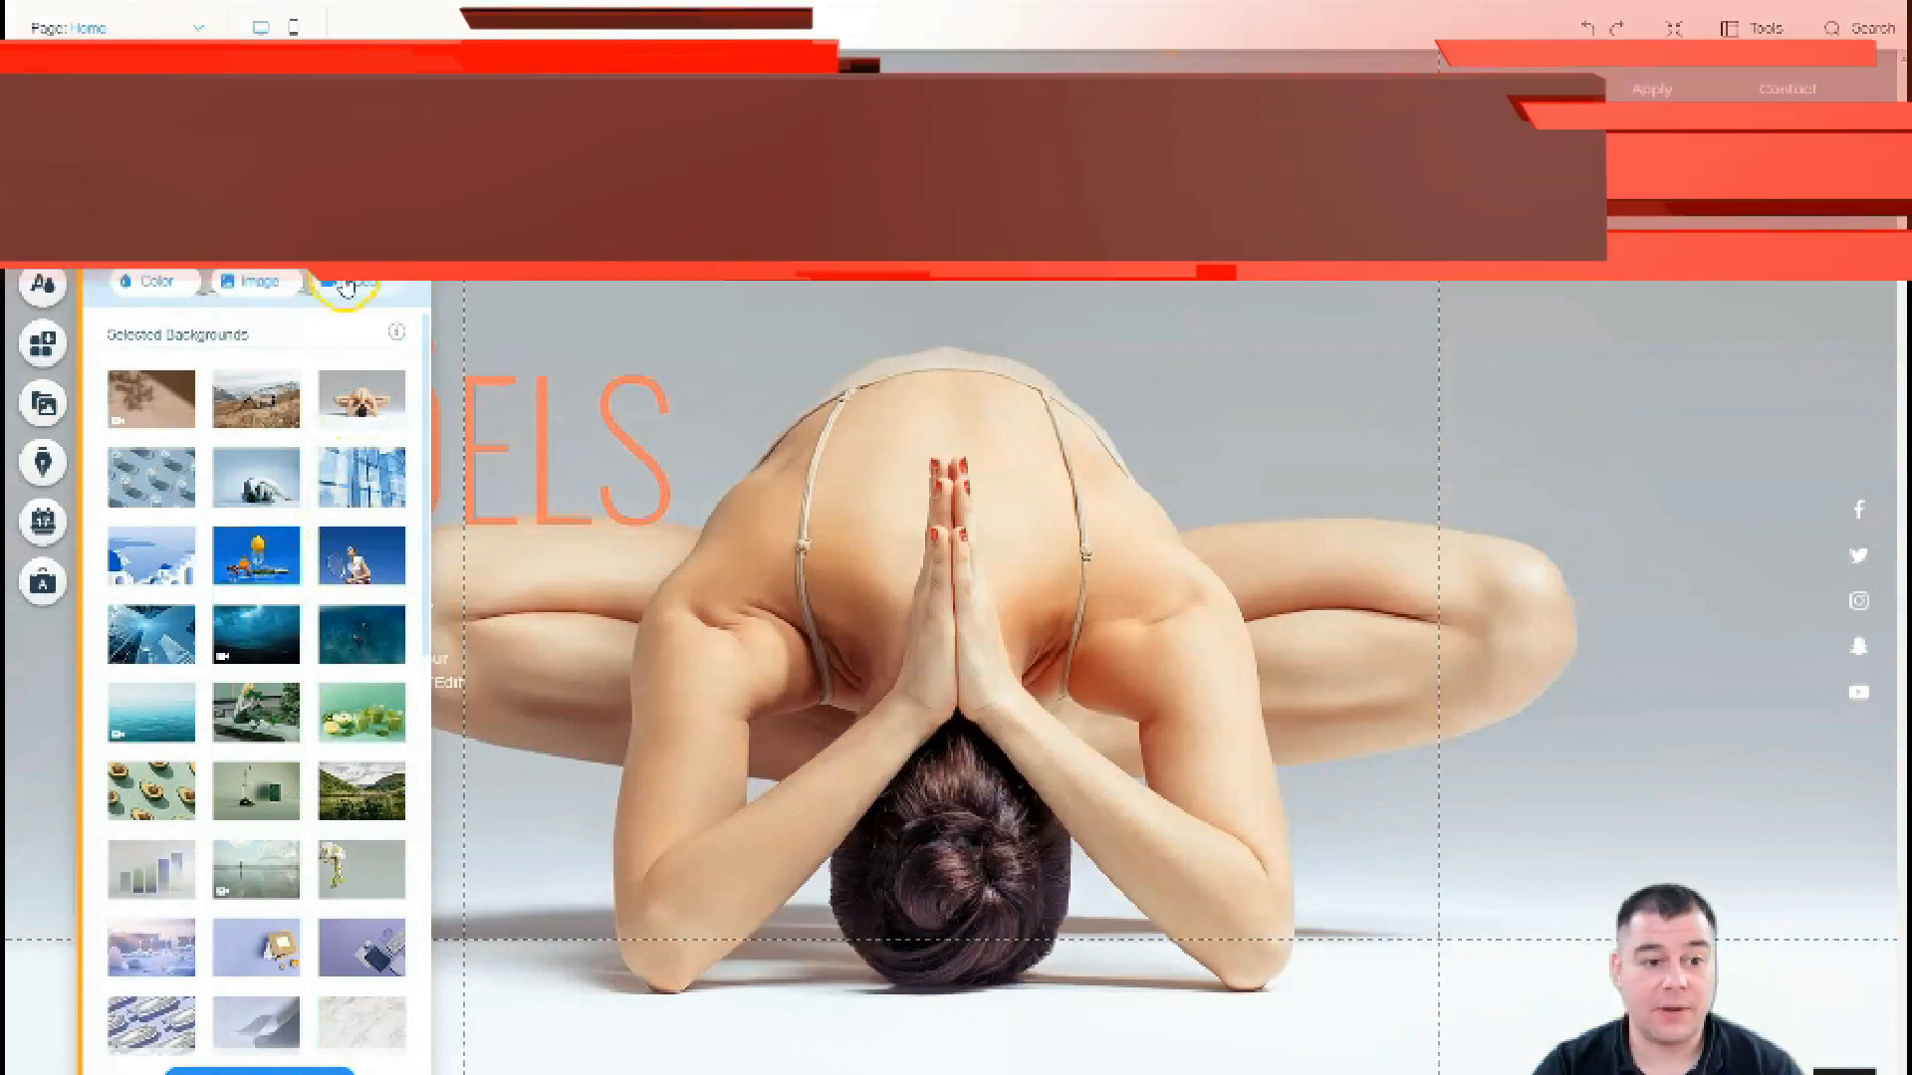
pyautogui.click(310, 423)
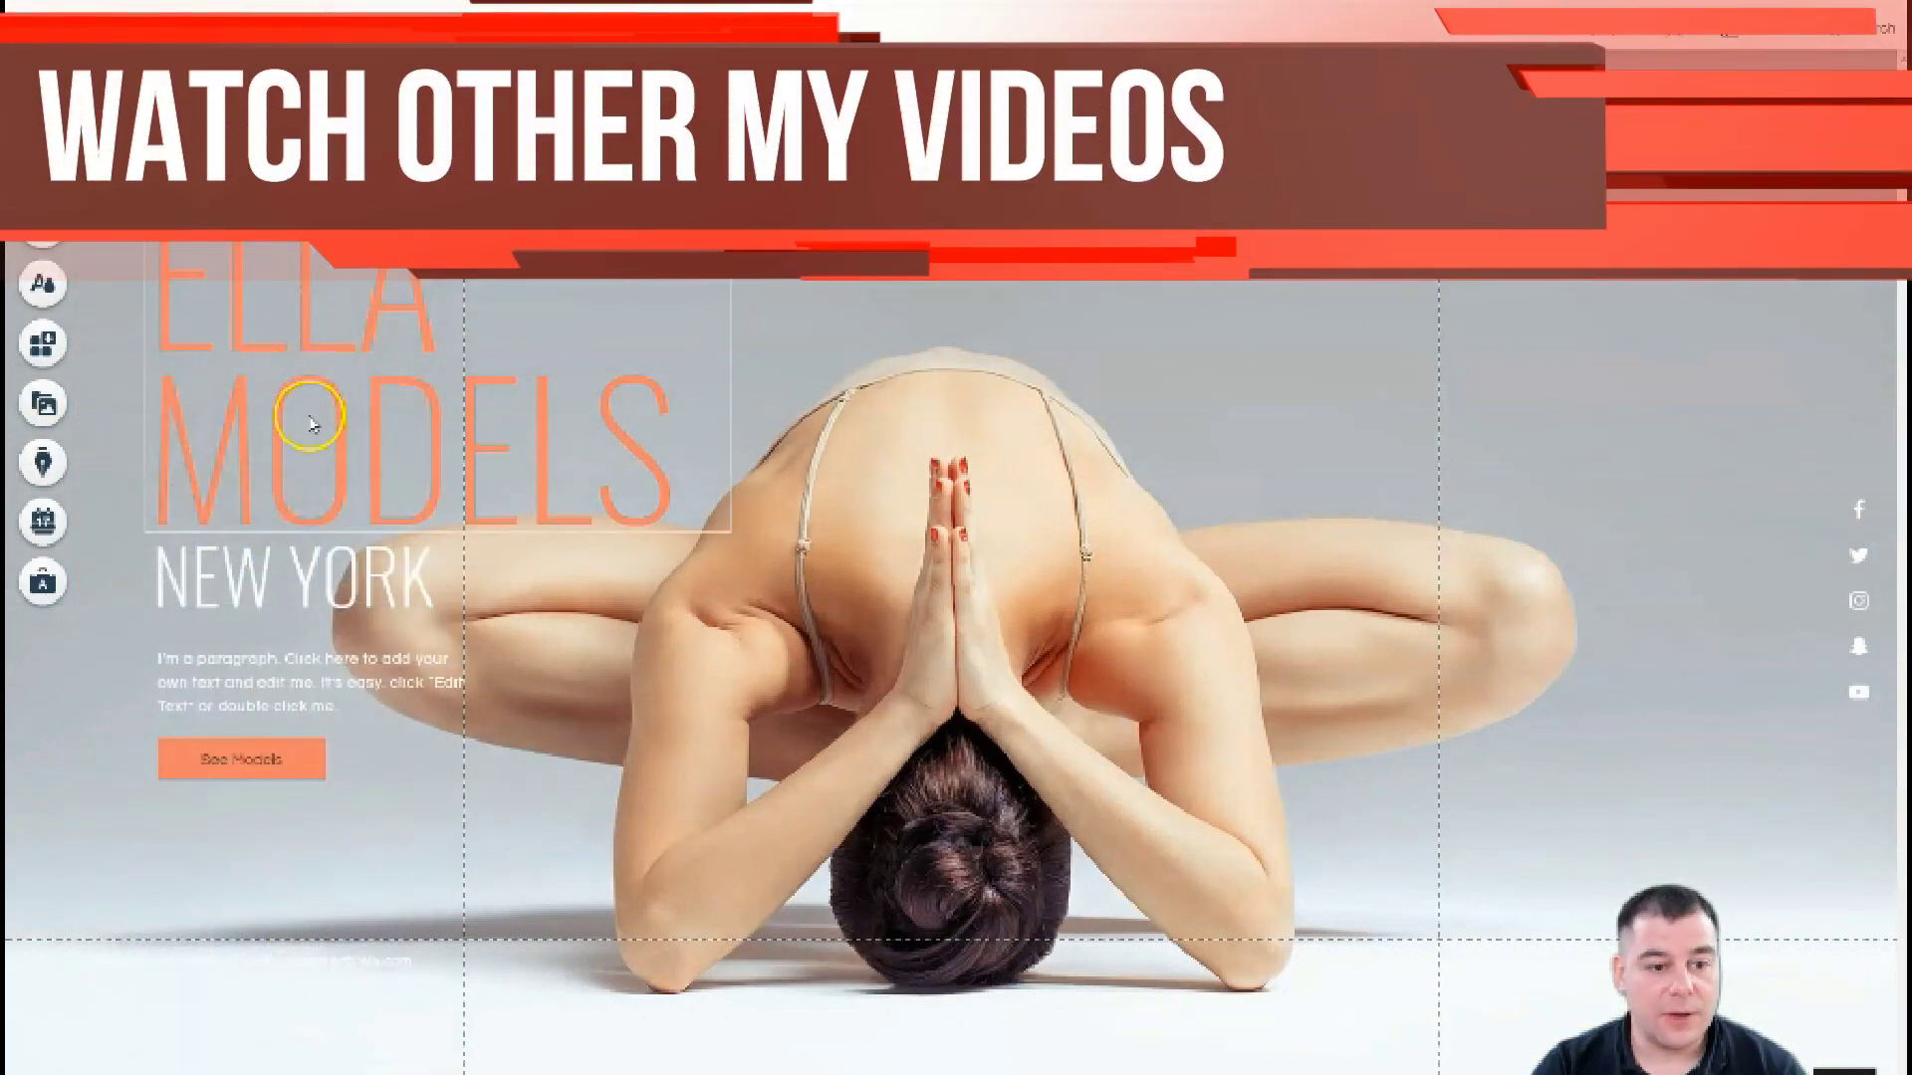
# Step: Move the large ELLA MODELS heading slightly to the right and widen its text box
pyautogui.moveTo(295, 332)
pyautogui.mouseDown()
pyautogui.moveTo(913, 406)
pyautogui.moveTo(1259, 409)
pyautogui.moveTo(883, 383)
pyautogui.moveTo(355, 392)
pyautogui.moveTo(260, 341)
pyautogui.moveTo(298, 330)
pyautogui.moveTo(473, 381)
pyautogui.moveTo(867, 588)
pyautogui.moveTo(383, 390)
pyautogui.moveTo(909, 379)
pyautogui.moveTo(884, 532)
pyautogui.moveTo(478, 368)
pyautogui.moveTo(478, 409)
pyautogui.mouseUp()
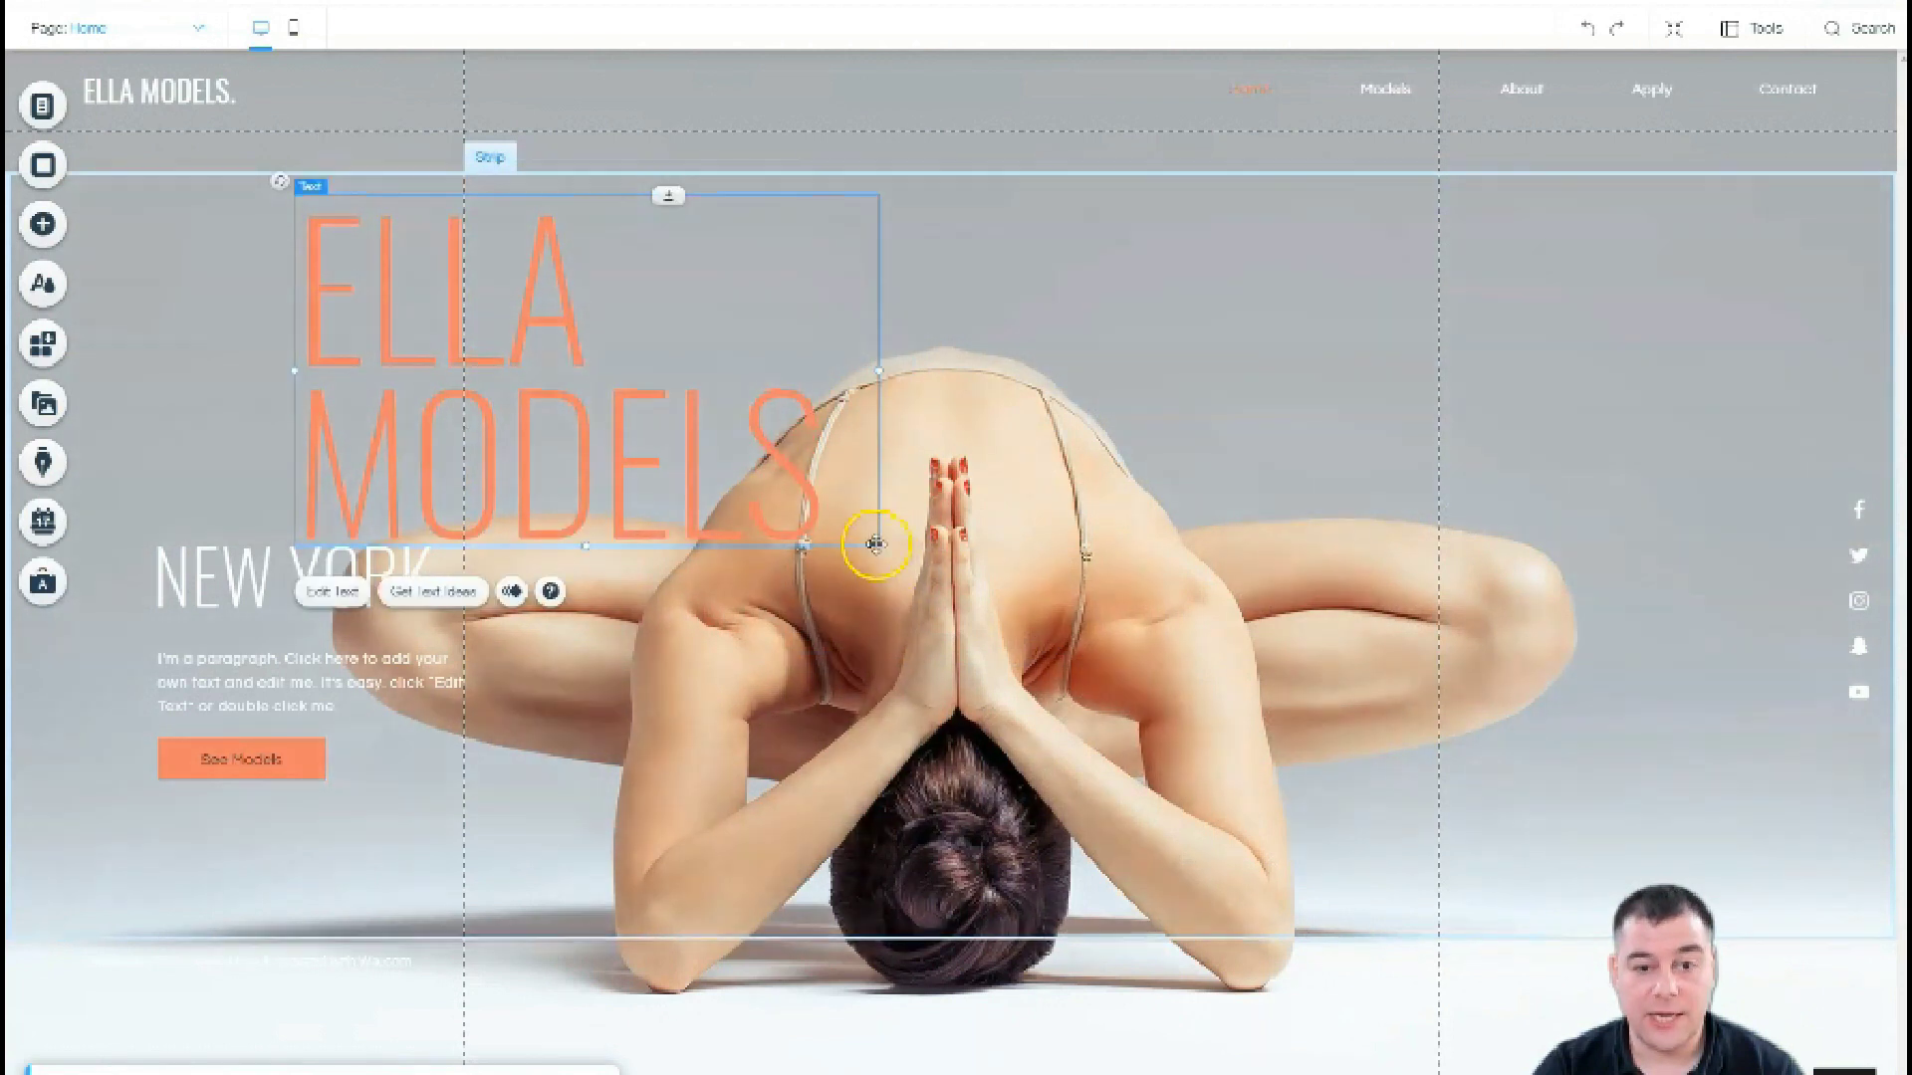
pyautogui.moveTo(880, 380); pyautogui.dragTo(954, 360)
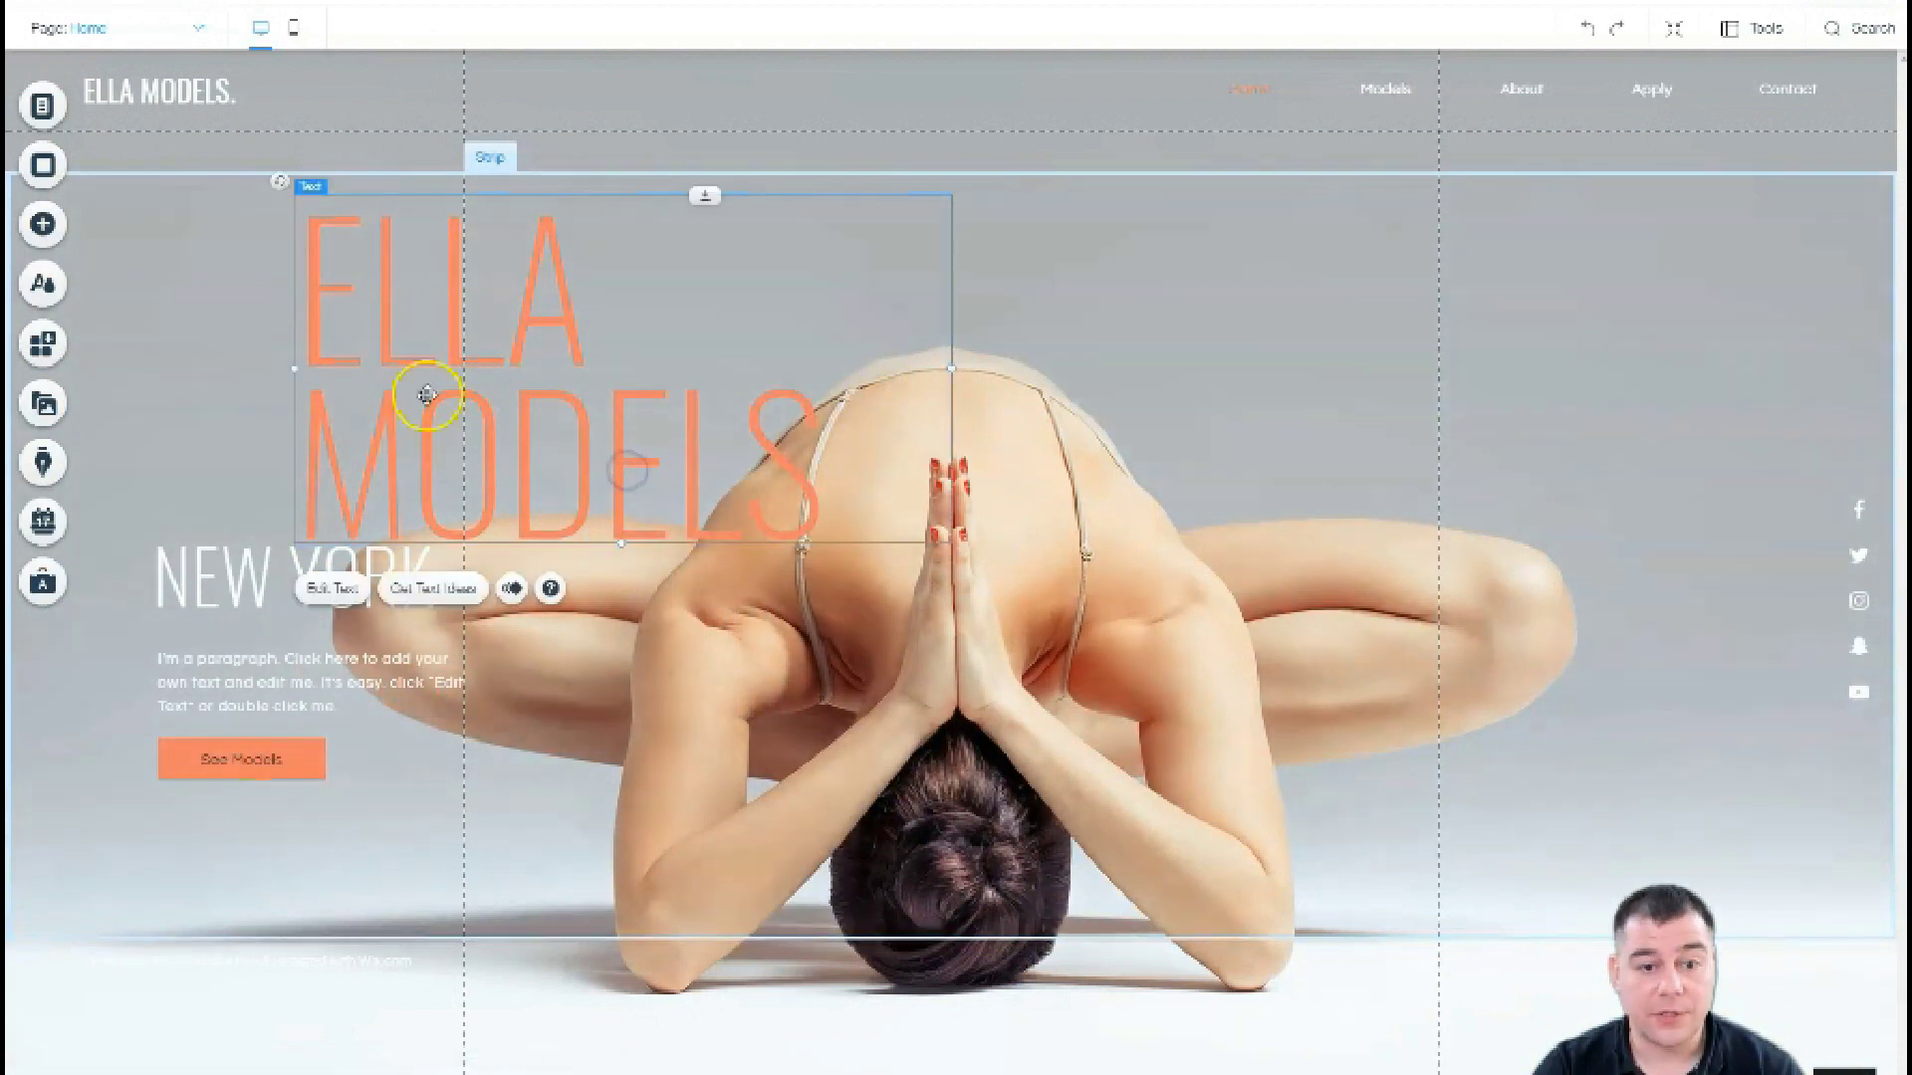
# Step: Reduce the font size of the large ELLA MODELS heading to roughly half
pyautogui.doubleClick(530, 456)
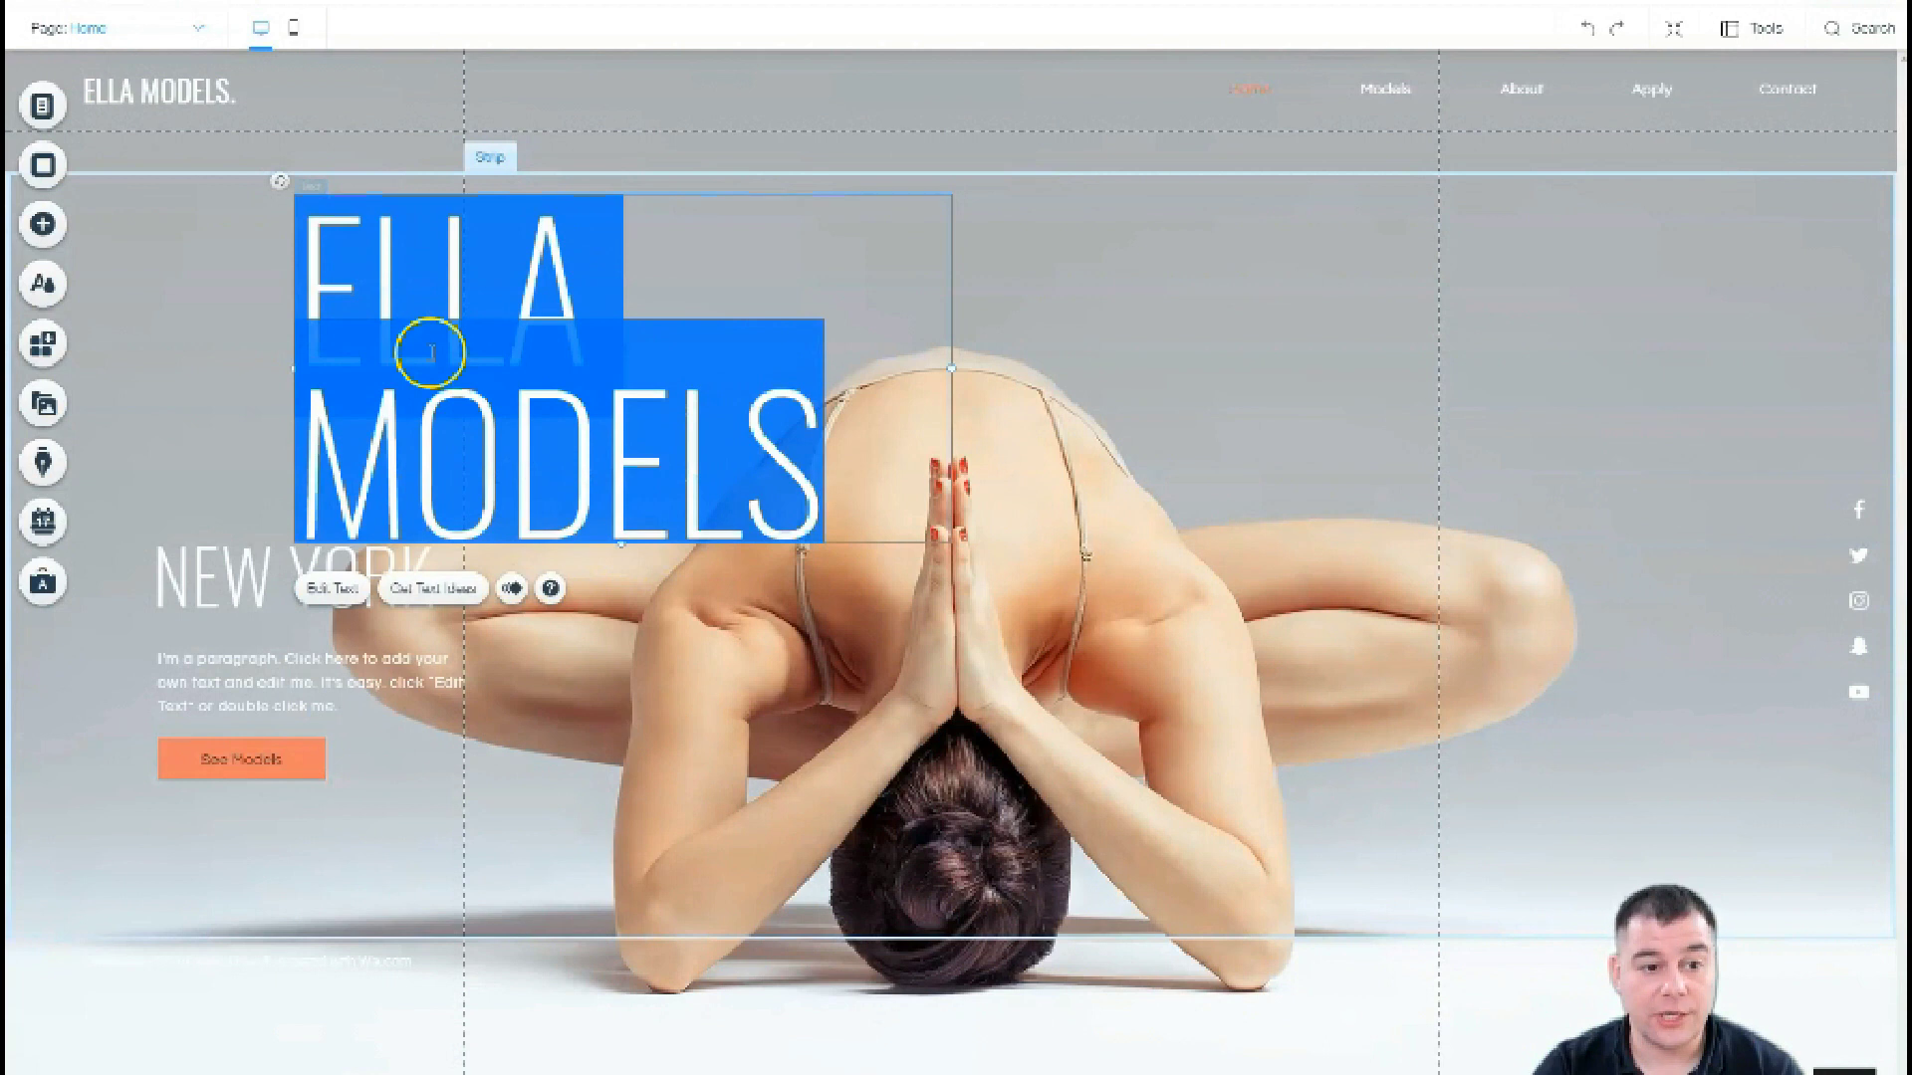
pyautogui.moveTo(1161, 478); pyautogui.dragTo(1068, 481)
pyautogui.click(836, 597)
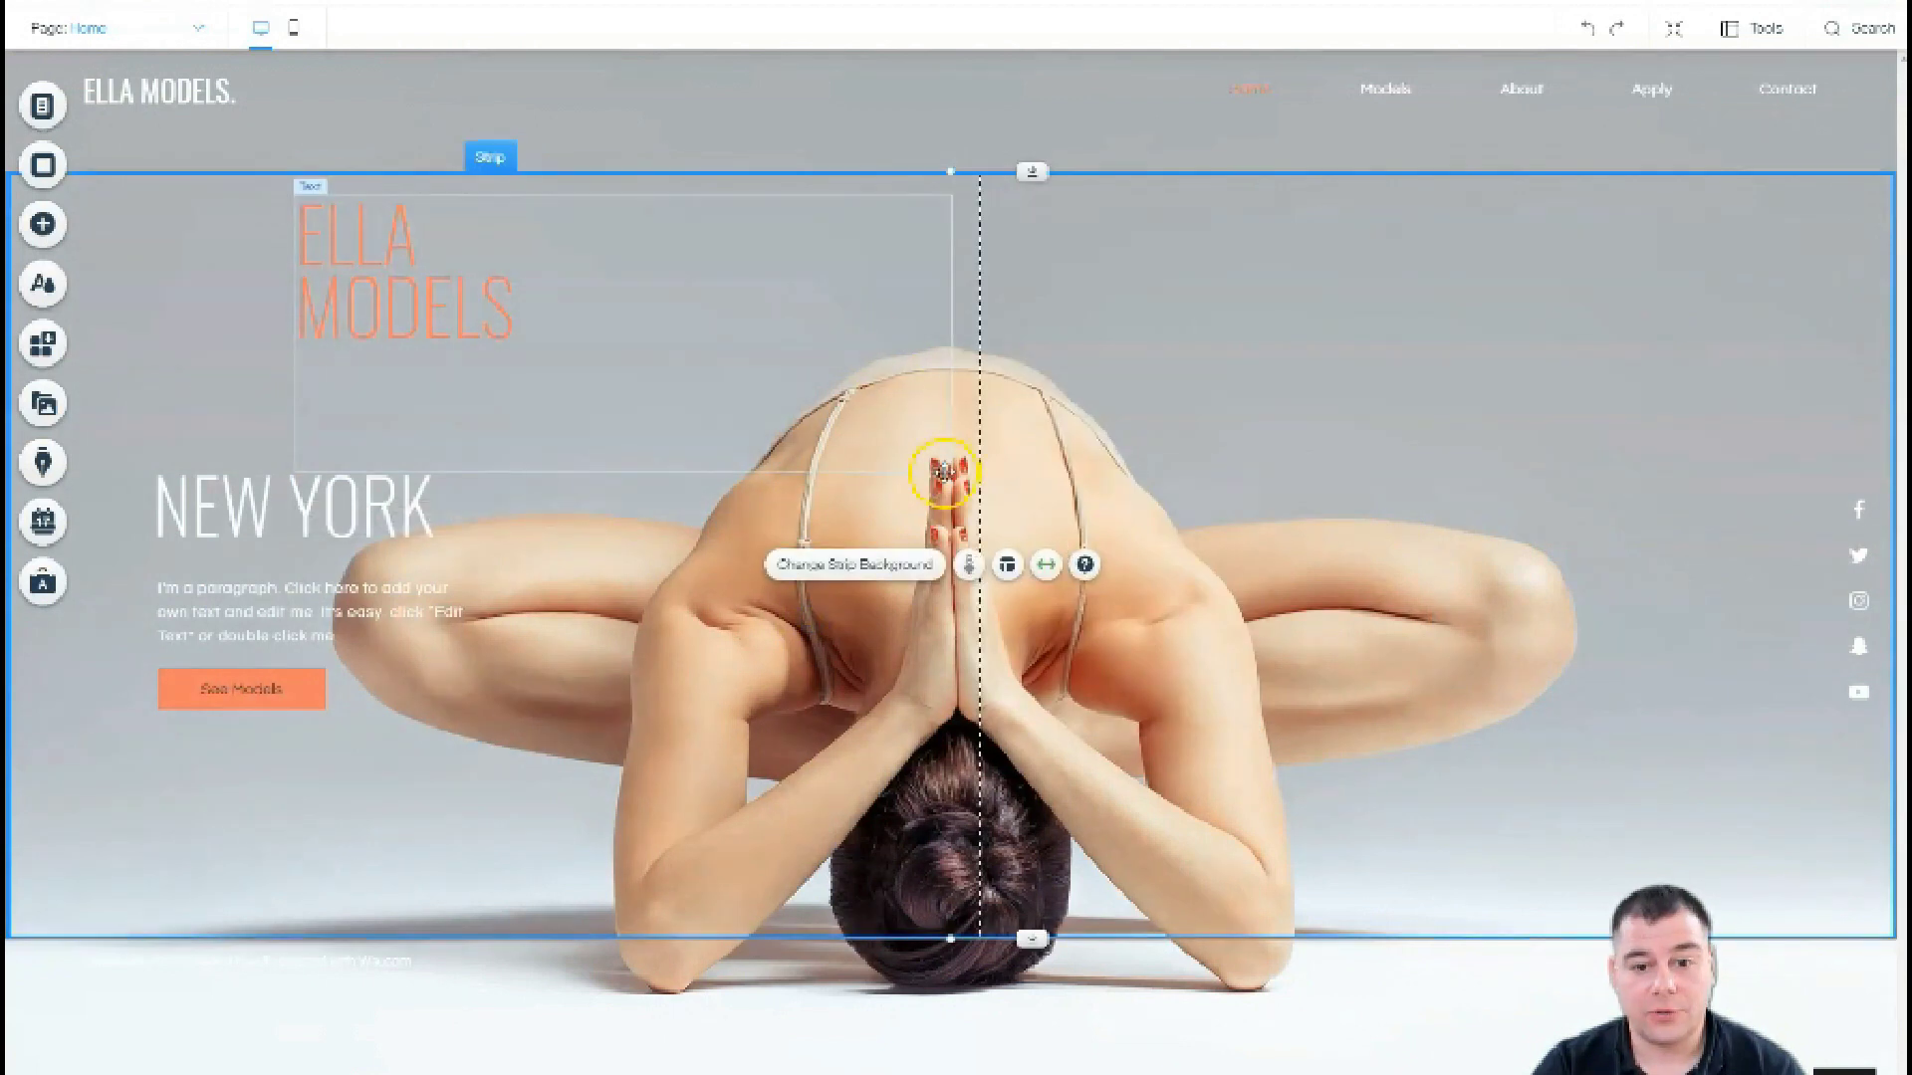
# Step: Shrink the ELLA MODELS text box to fit its two lines and place it directly above NEW YORK, aligned left
pyautogui.click(916, 436)
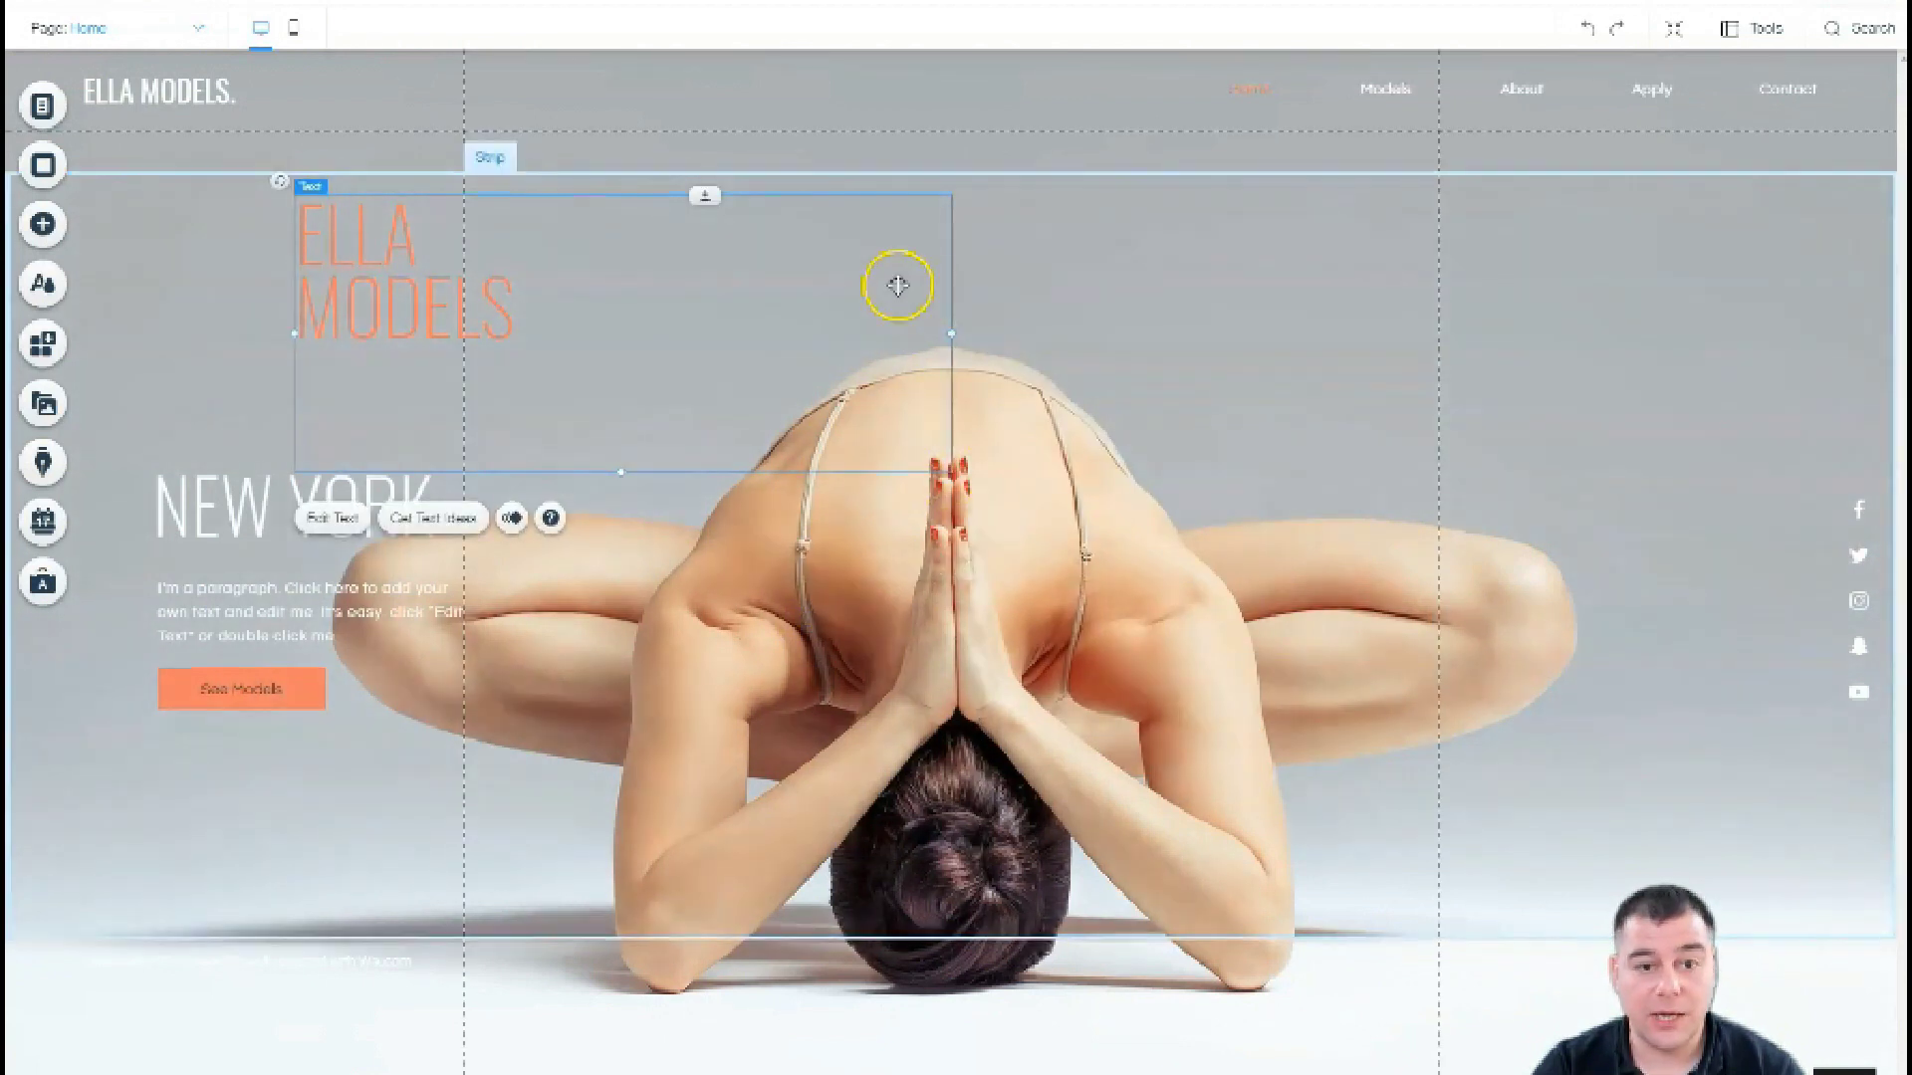
pyautogui.moveTo(945, 328); pyautogui.dragTo(548, 322)
pyautogui.moveTo(419, 468); pyautogui.dragTo(431, 357)
pyautogui.moveTo(398, 289); pyautogui.dragTo(600, 323)
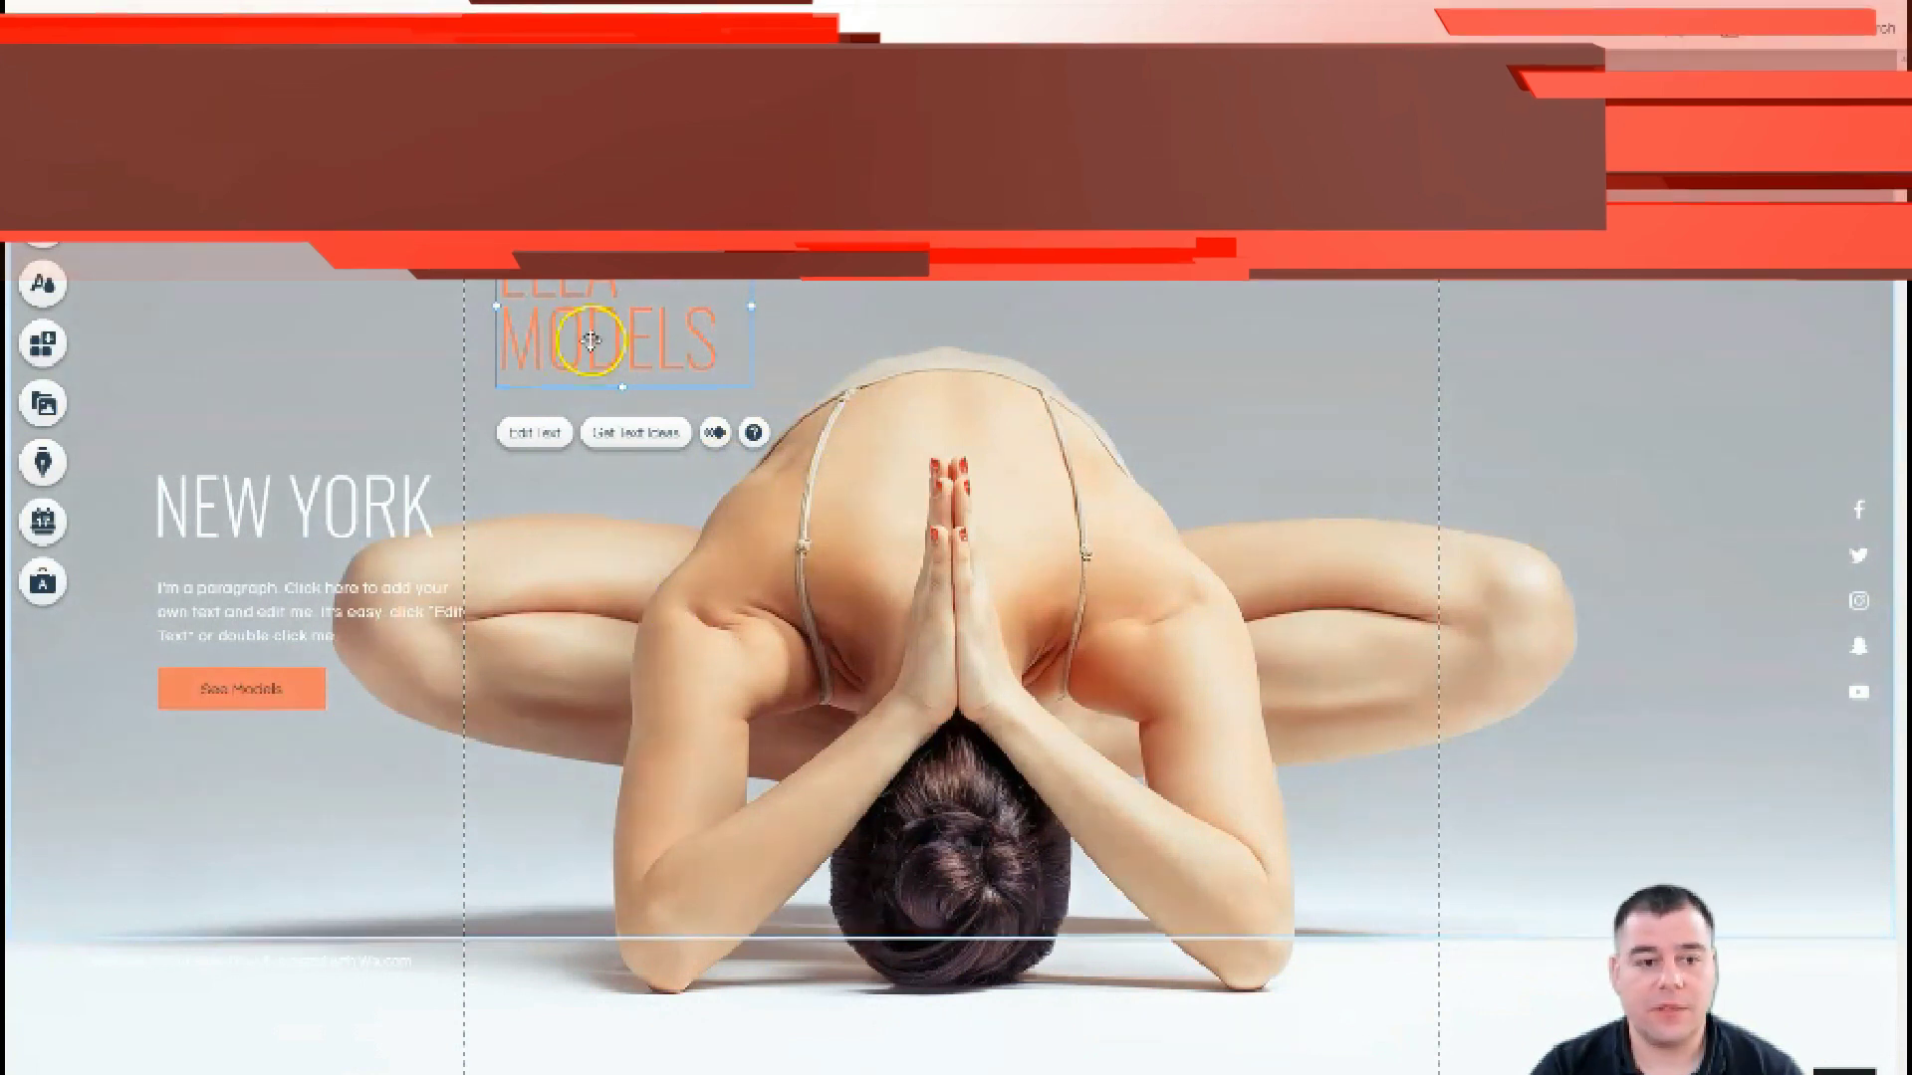
pyautogui.moveTo(577, 310); pyautogui.dragTo(236, 369)
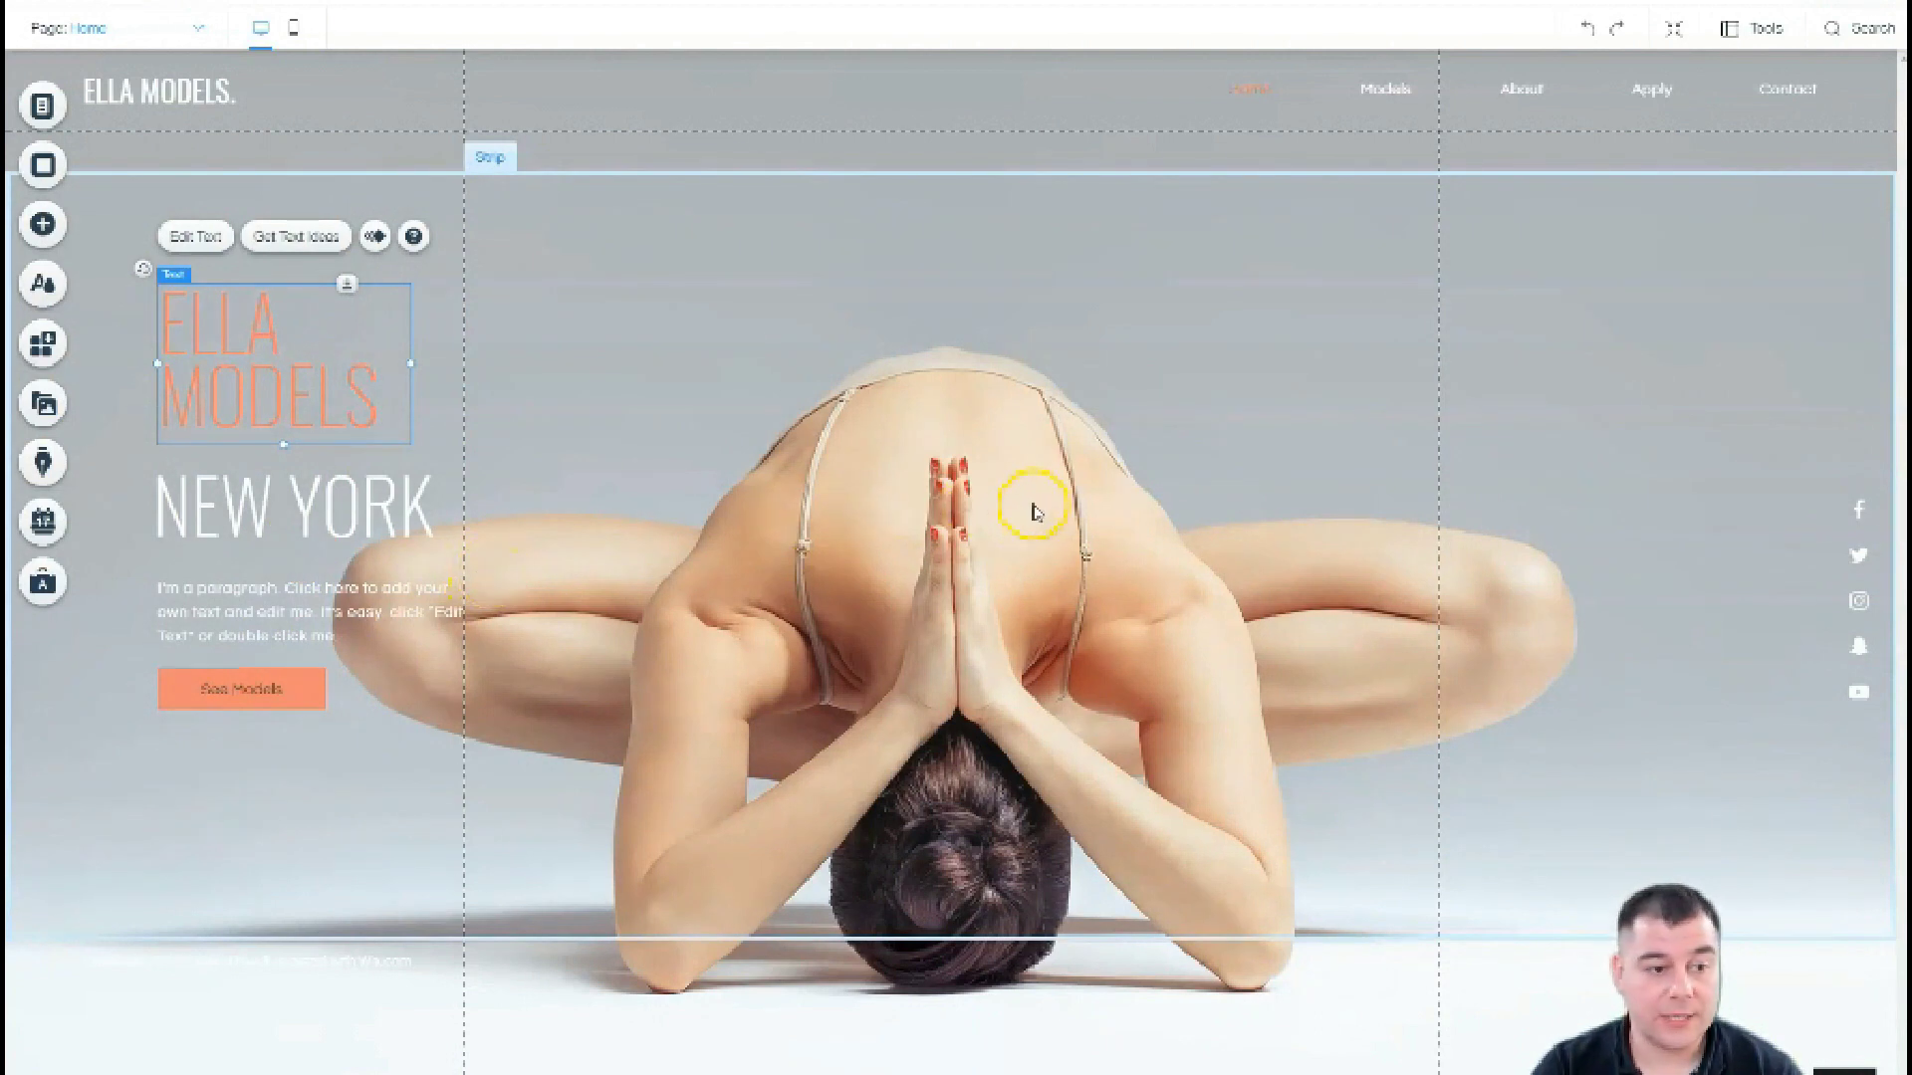
# Step: Browse the addable elements and strip categories, and add the Meet The Team strip from the Team designs below the hero section
pyautogui.click(42, 228)
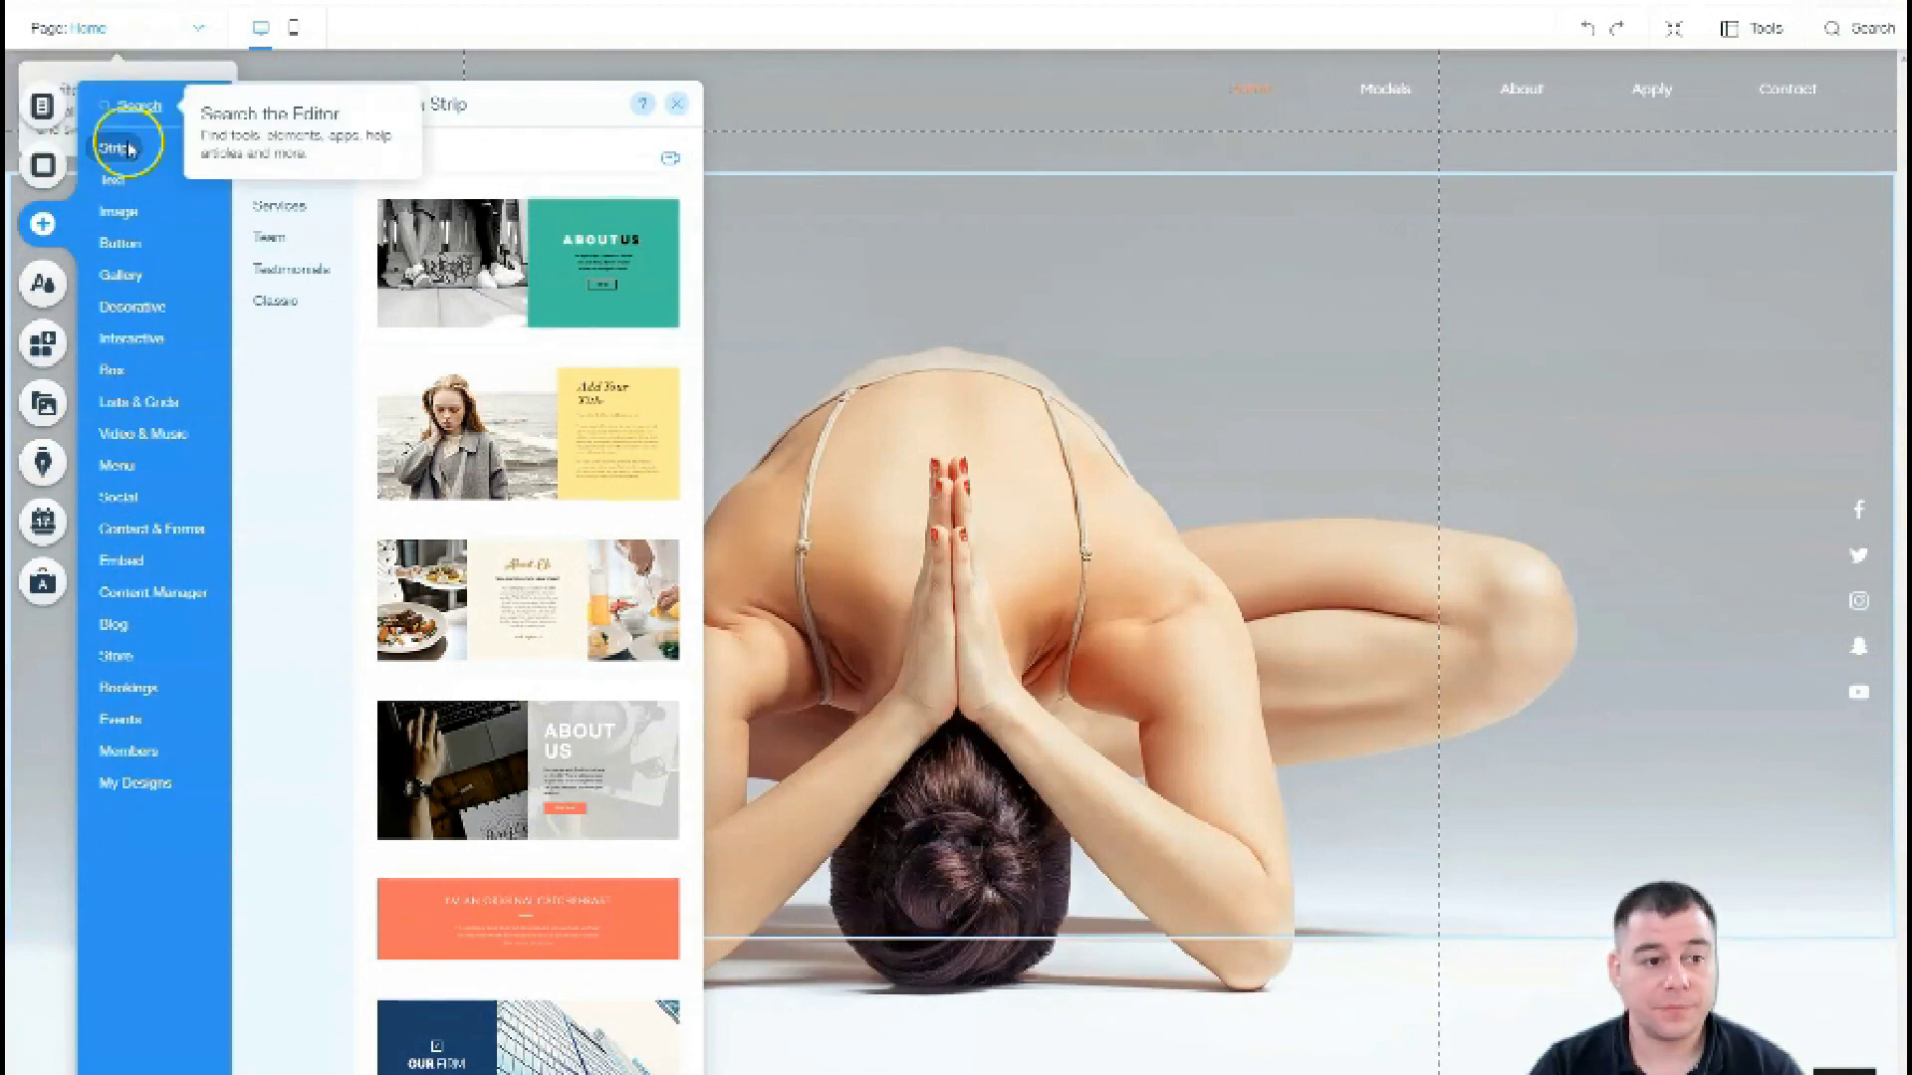
pyautogui.click(111, 185)
pyautogui.click(119, 211)
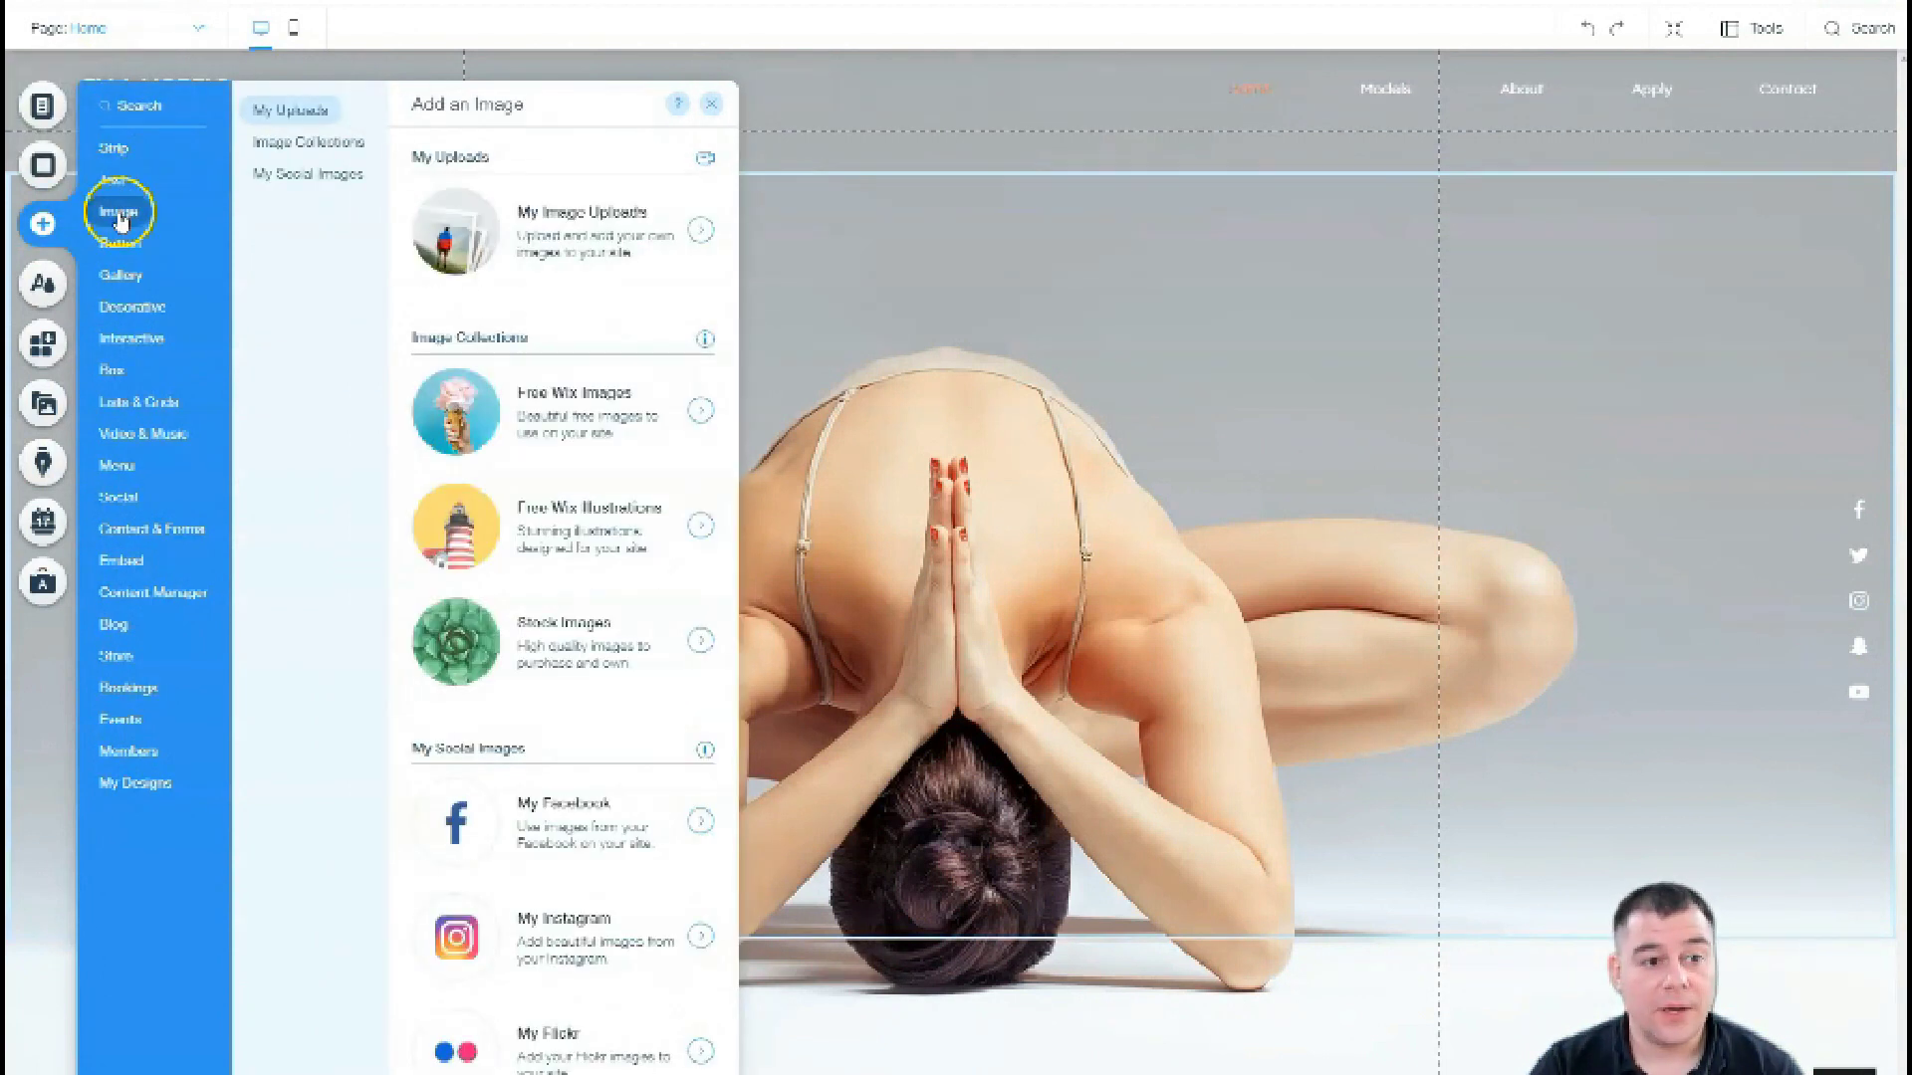
pyautogui.click(115, 152)
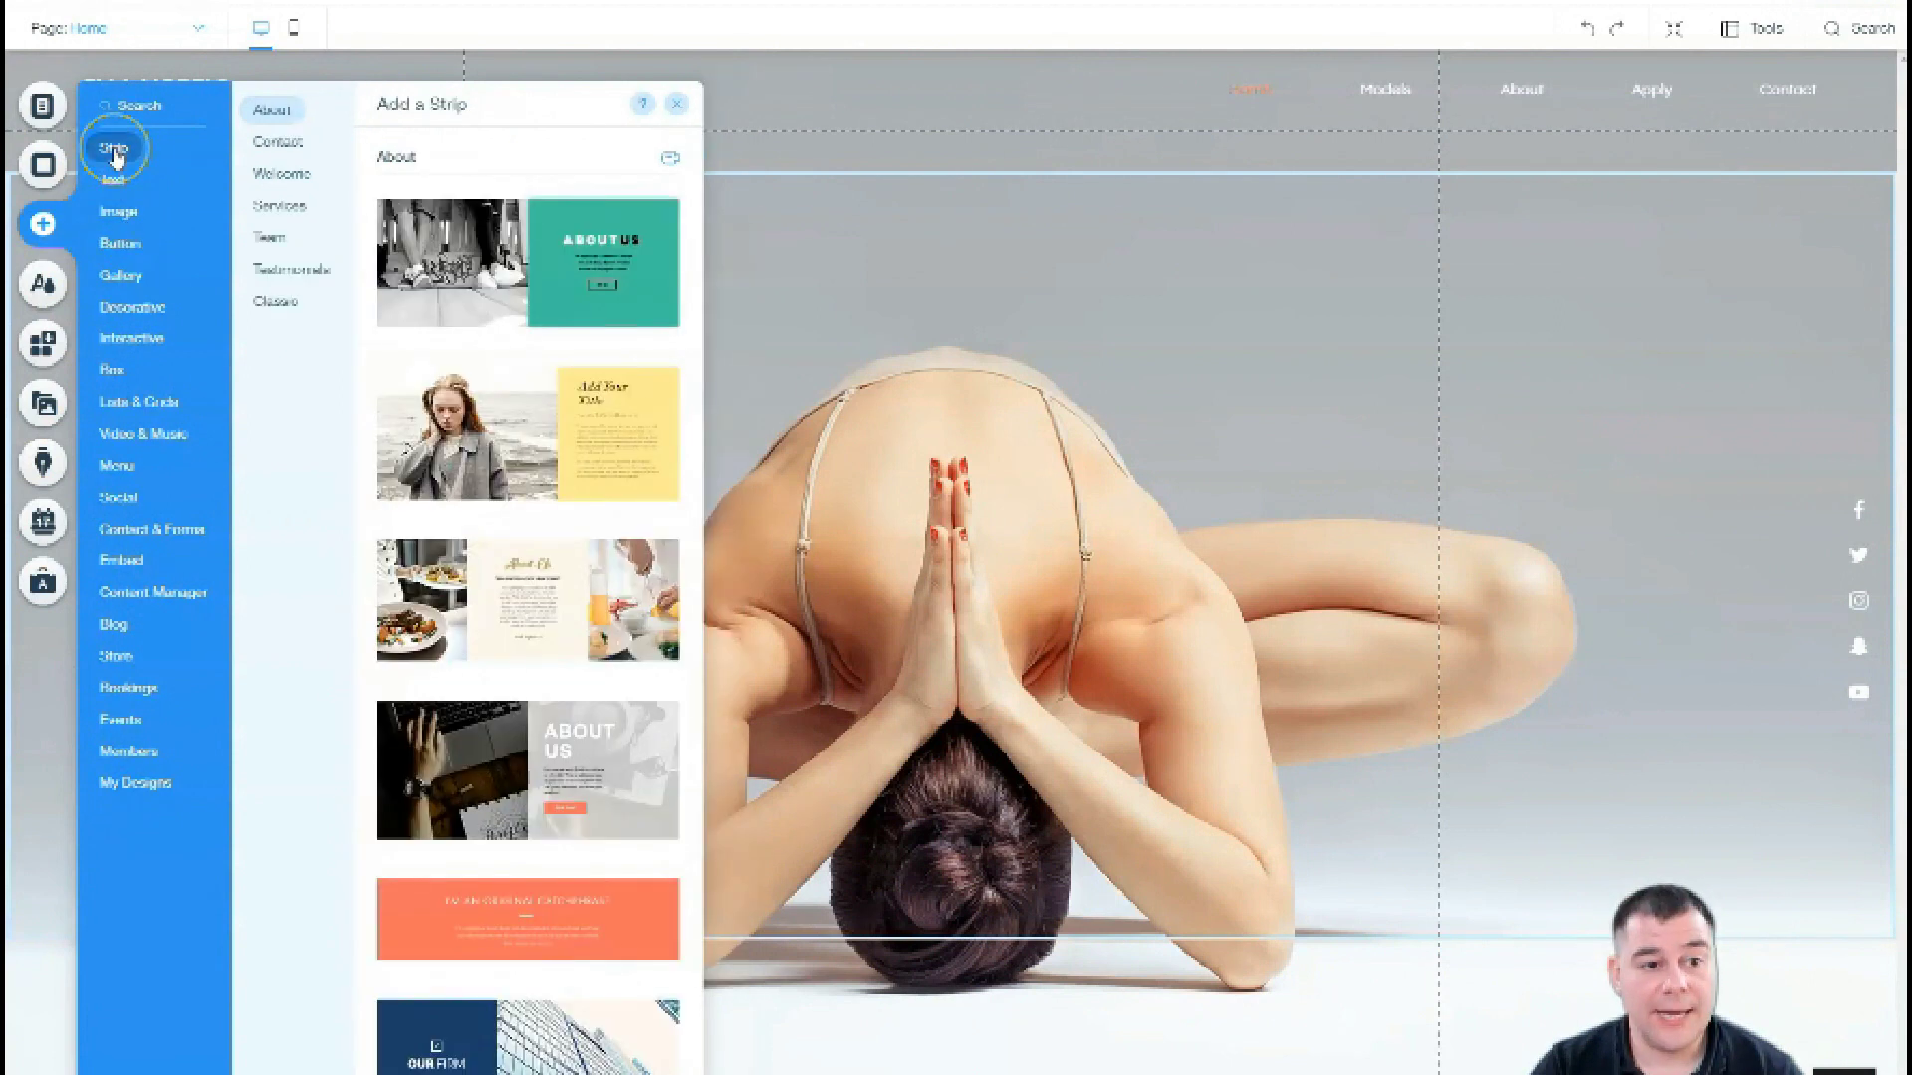
pyautogui.click(270, 142)
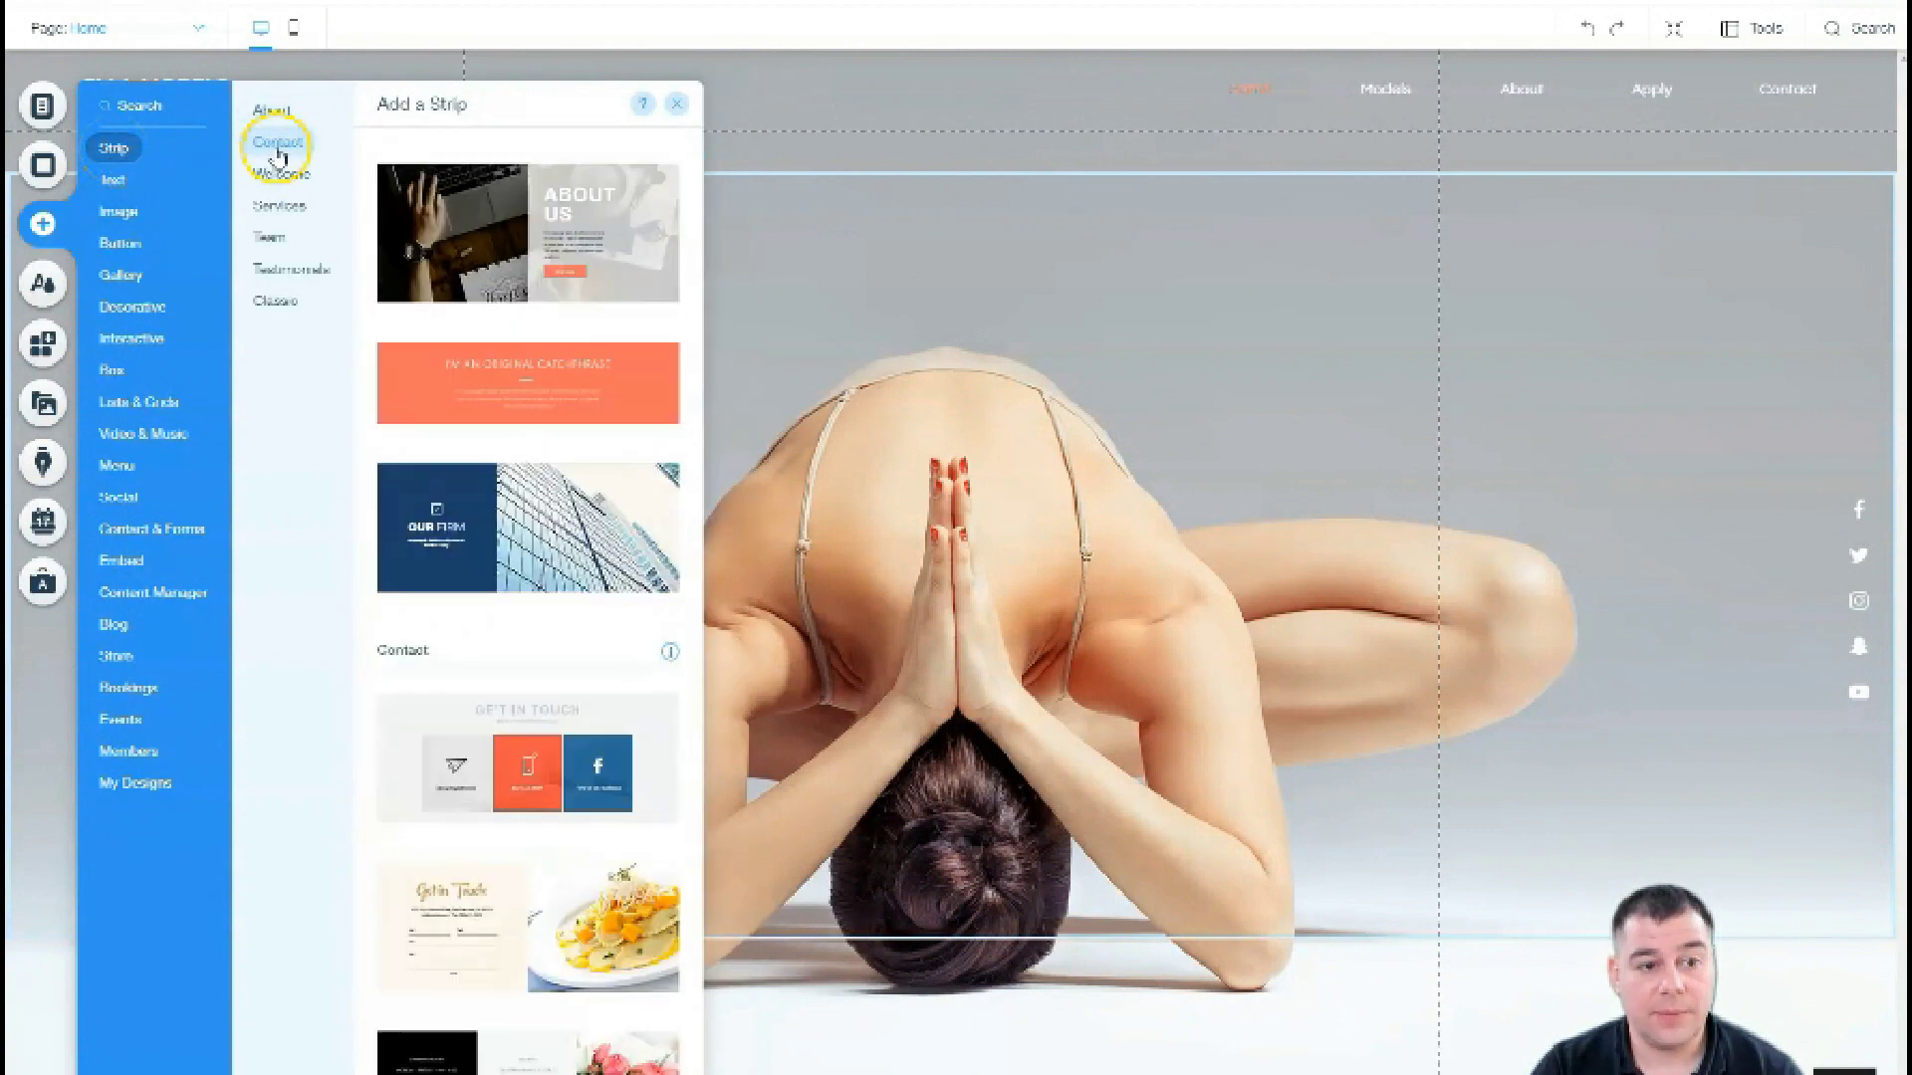
pyautogui.click(273, 179)
pyautogui.click(272, 210)
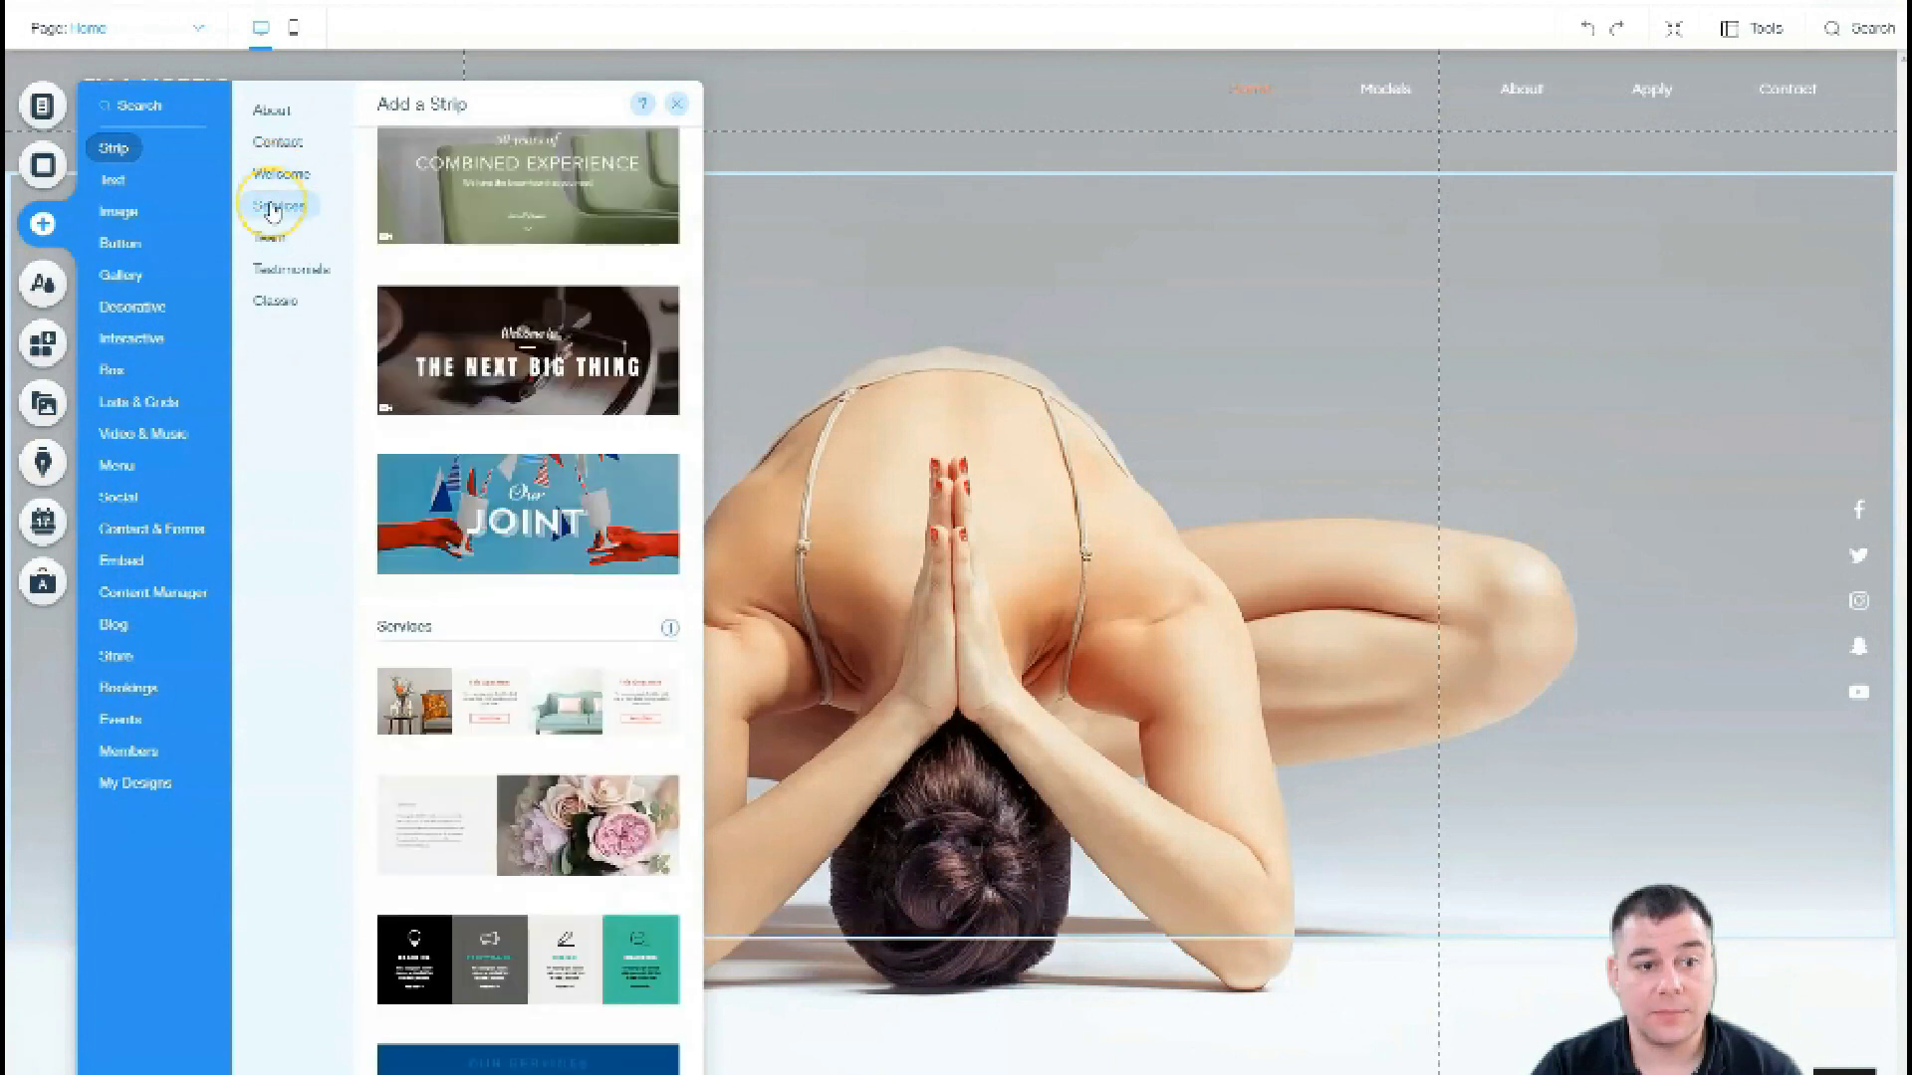
pyautogui.click(270, 239)
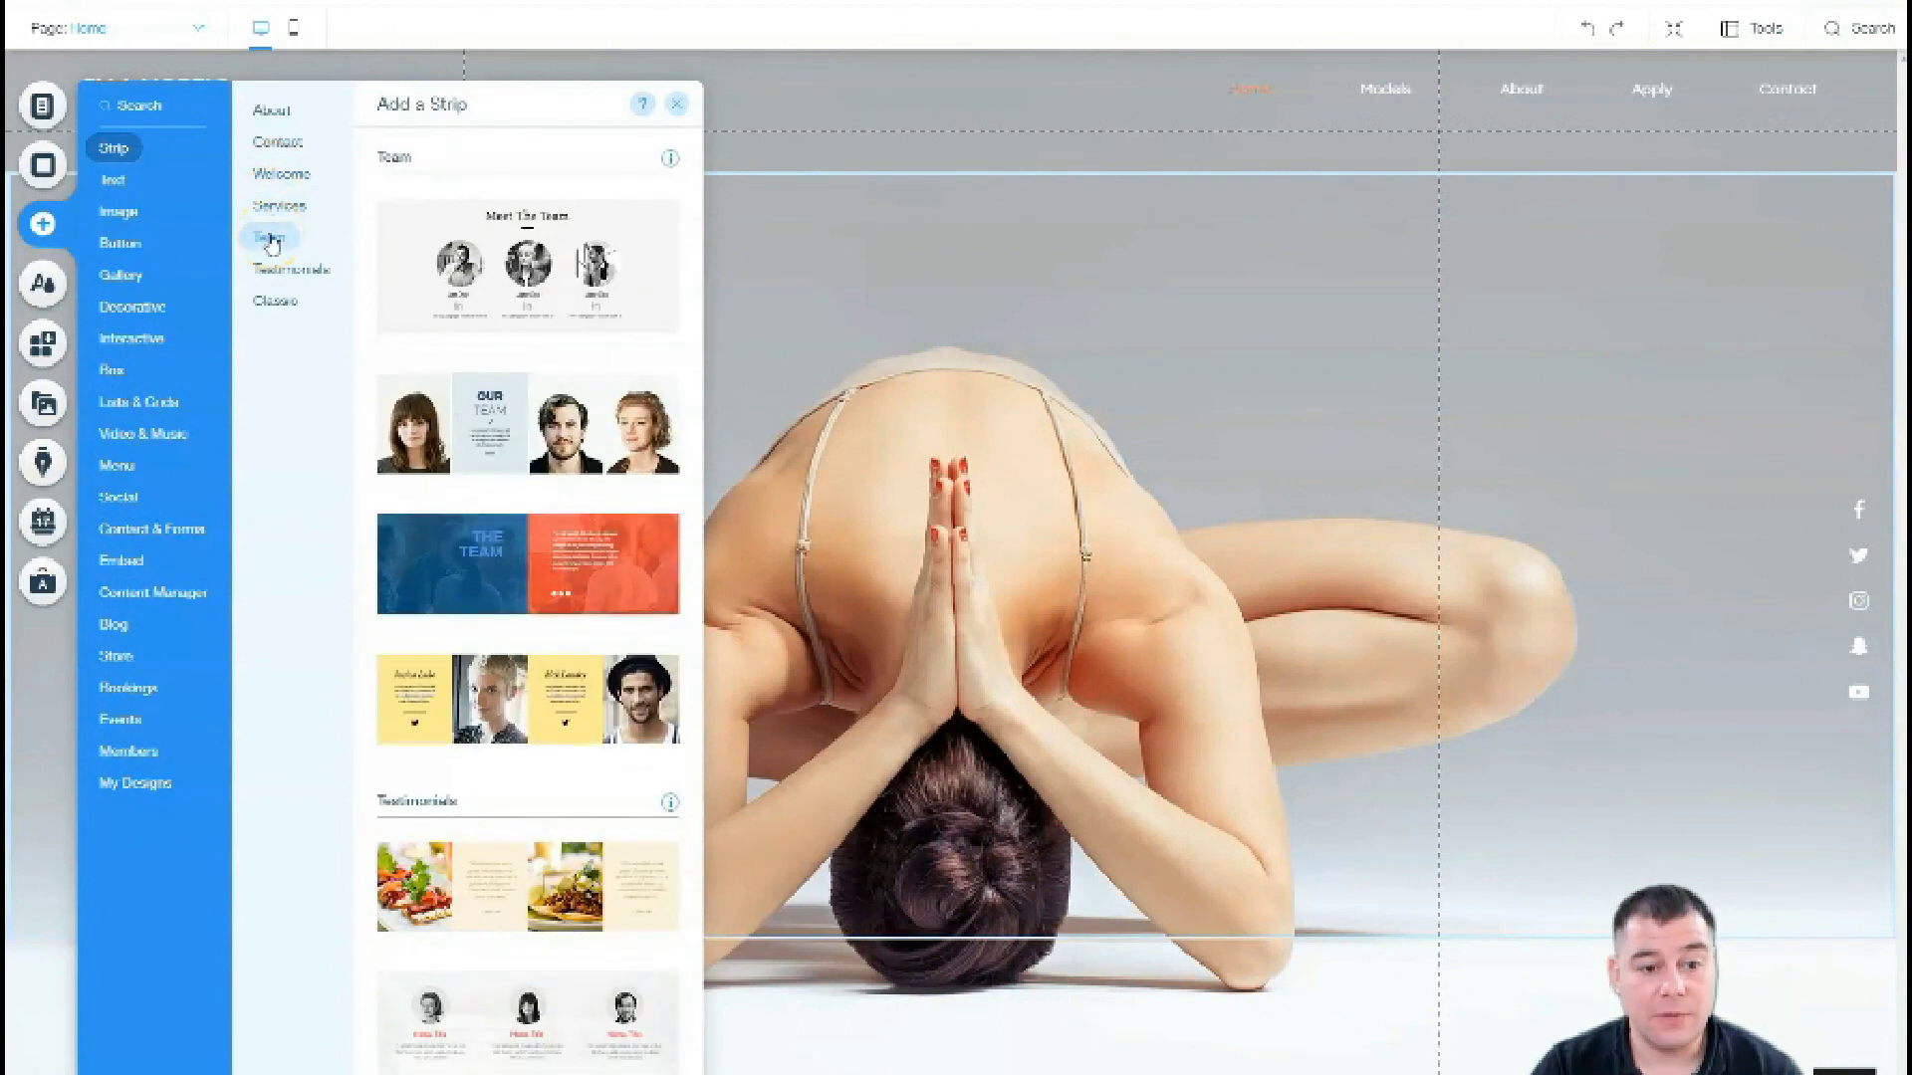
pyautogui.press('Escape')
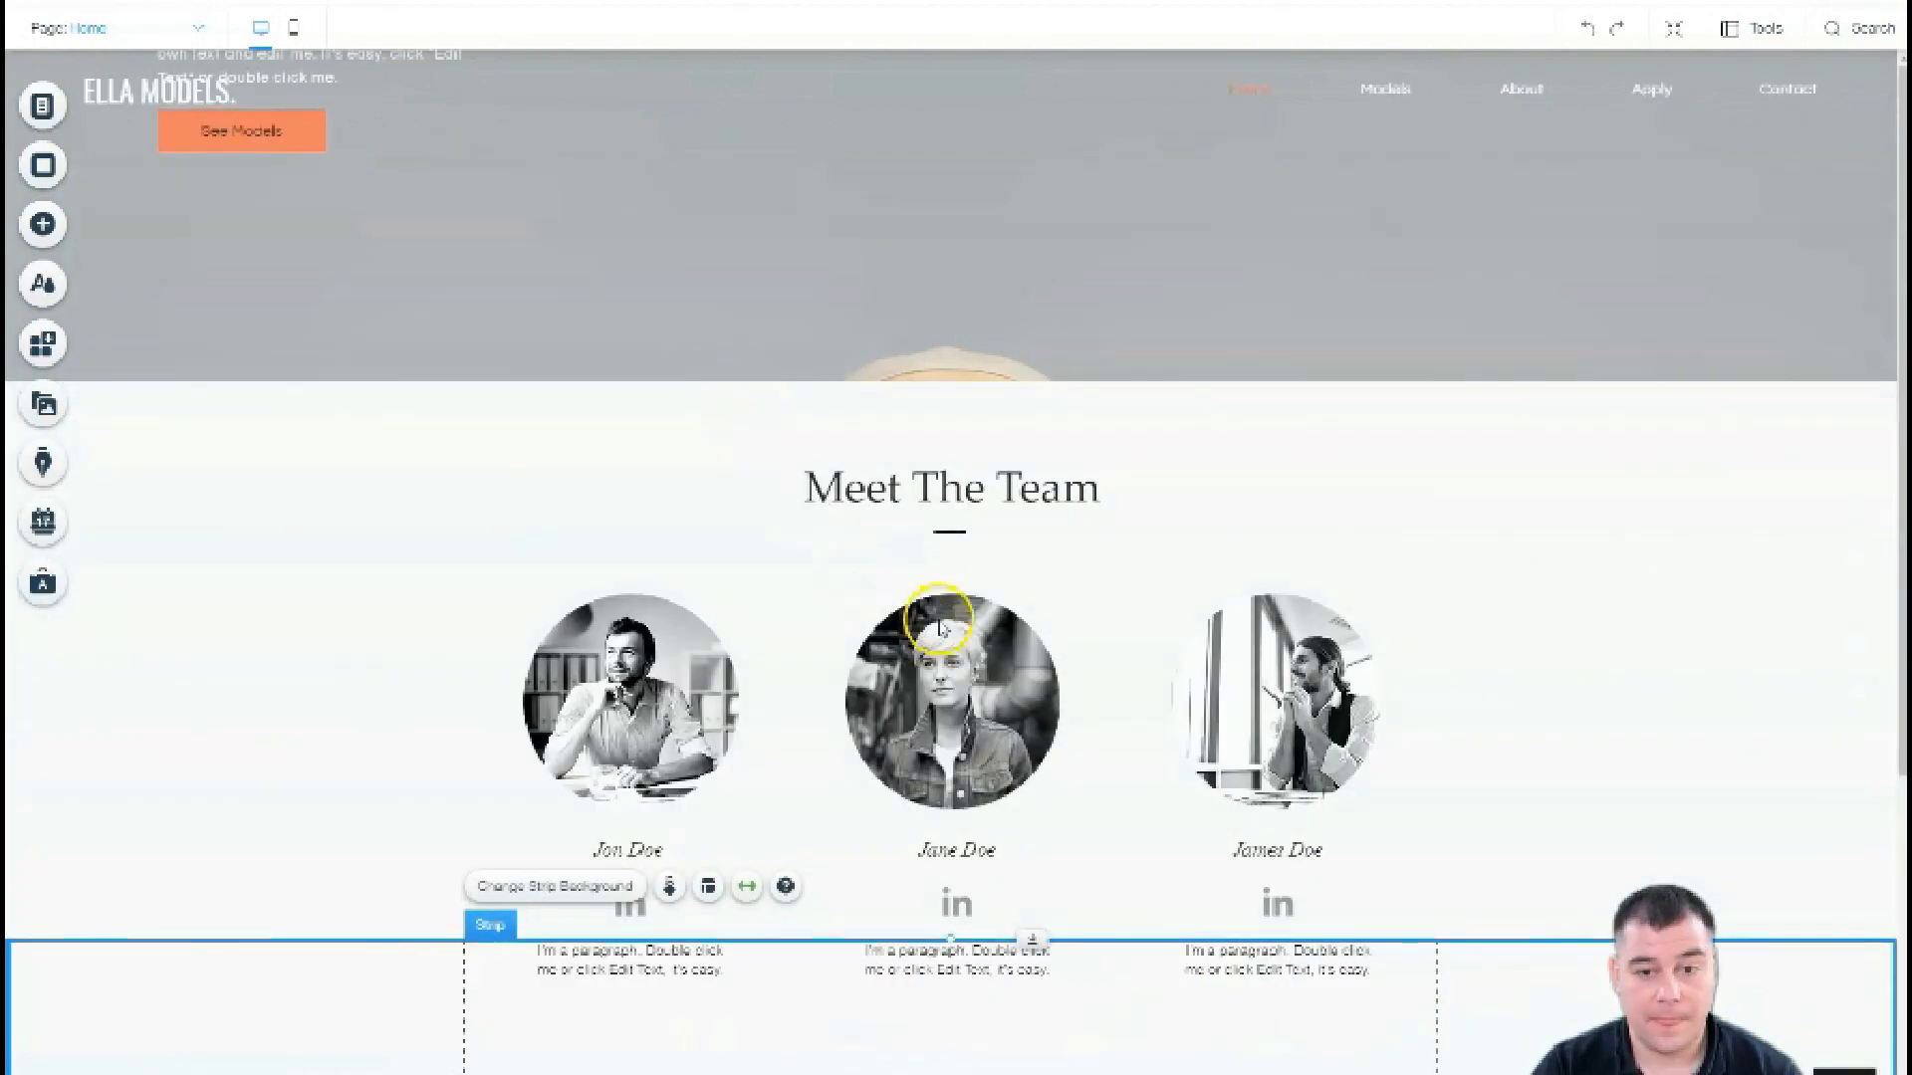
pyautogui.scroll(1, 906, 637)
pyautogui.click(921, 547)
# Step: Lower the top edge of the Meet The Team strip to sit just above its heading
pyautogui.scroll(-1, 917, 541)
pyautogui.scroll(5, 909, 547)
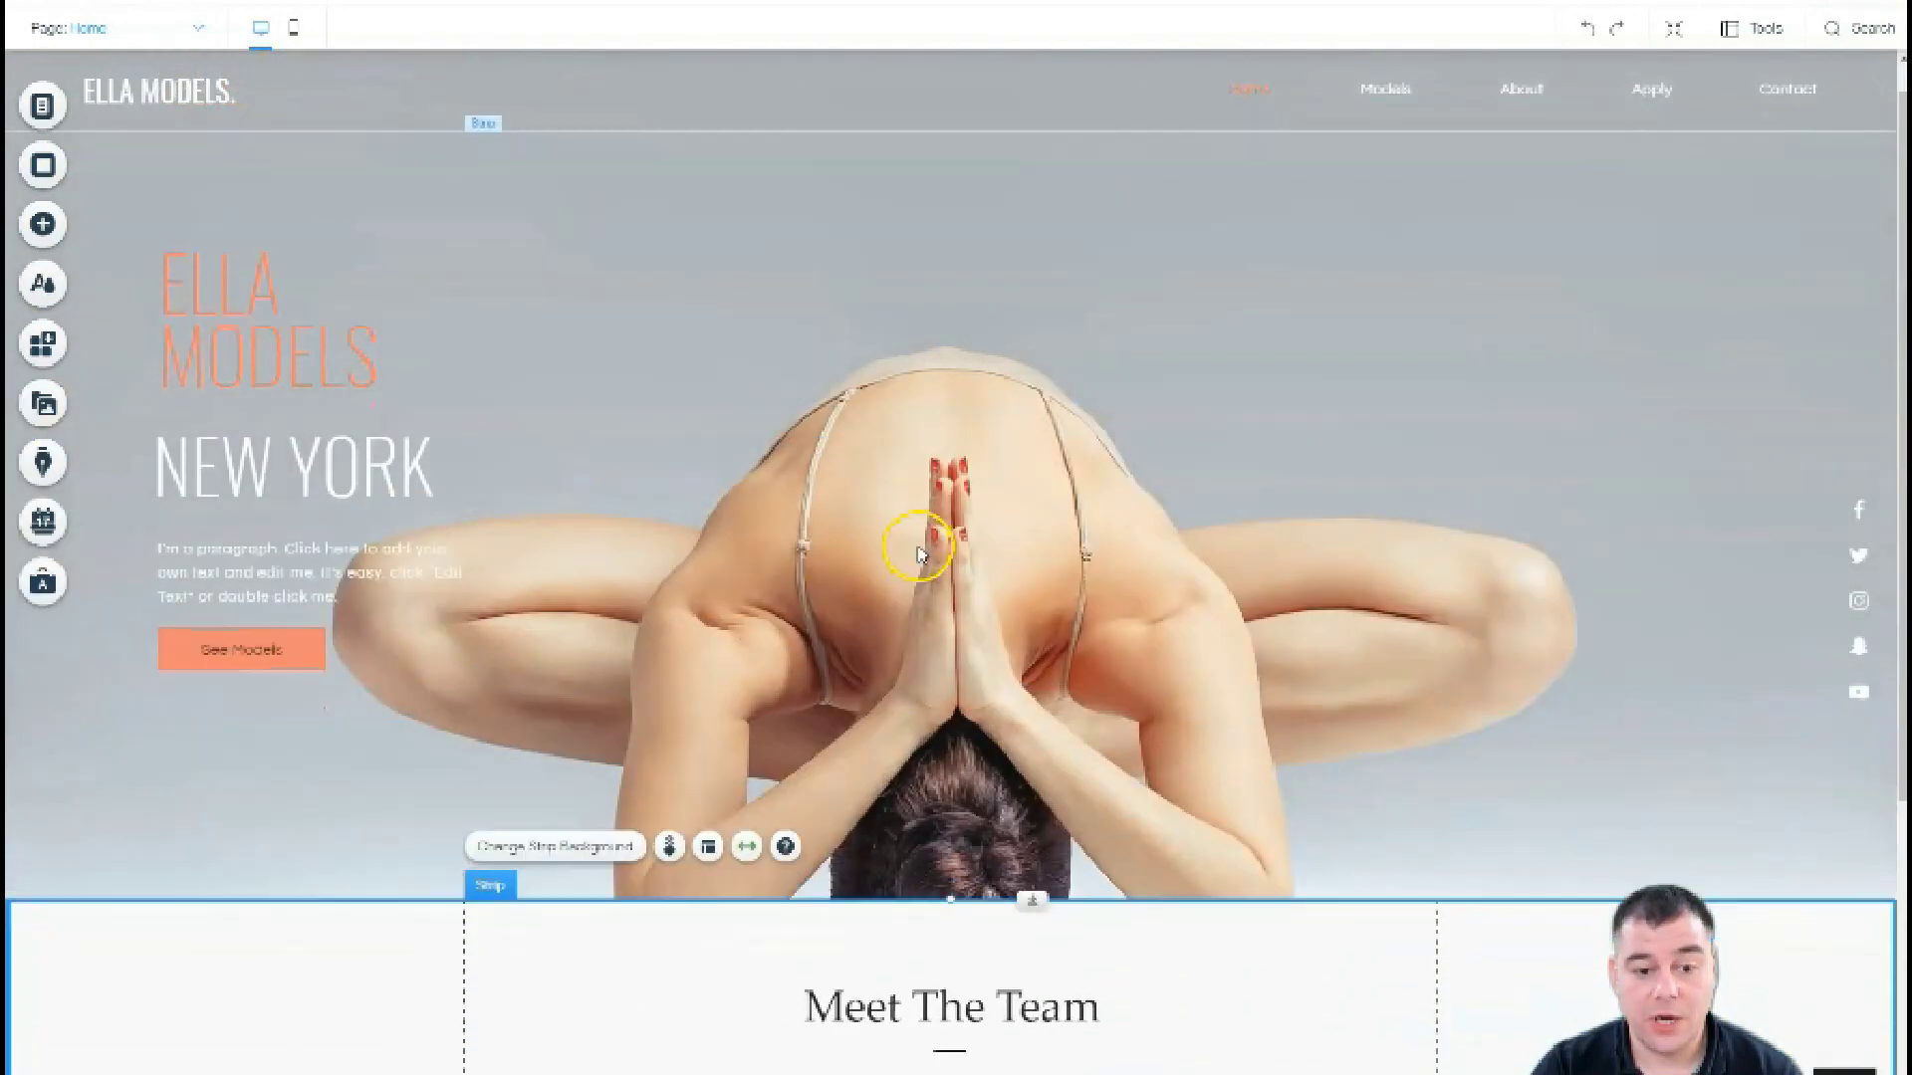
pyautogui.scroll(-3, 916, 547)
pyautogui.scroll(-2, 912, 545)
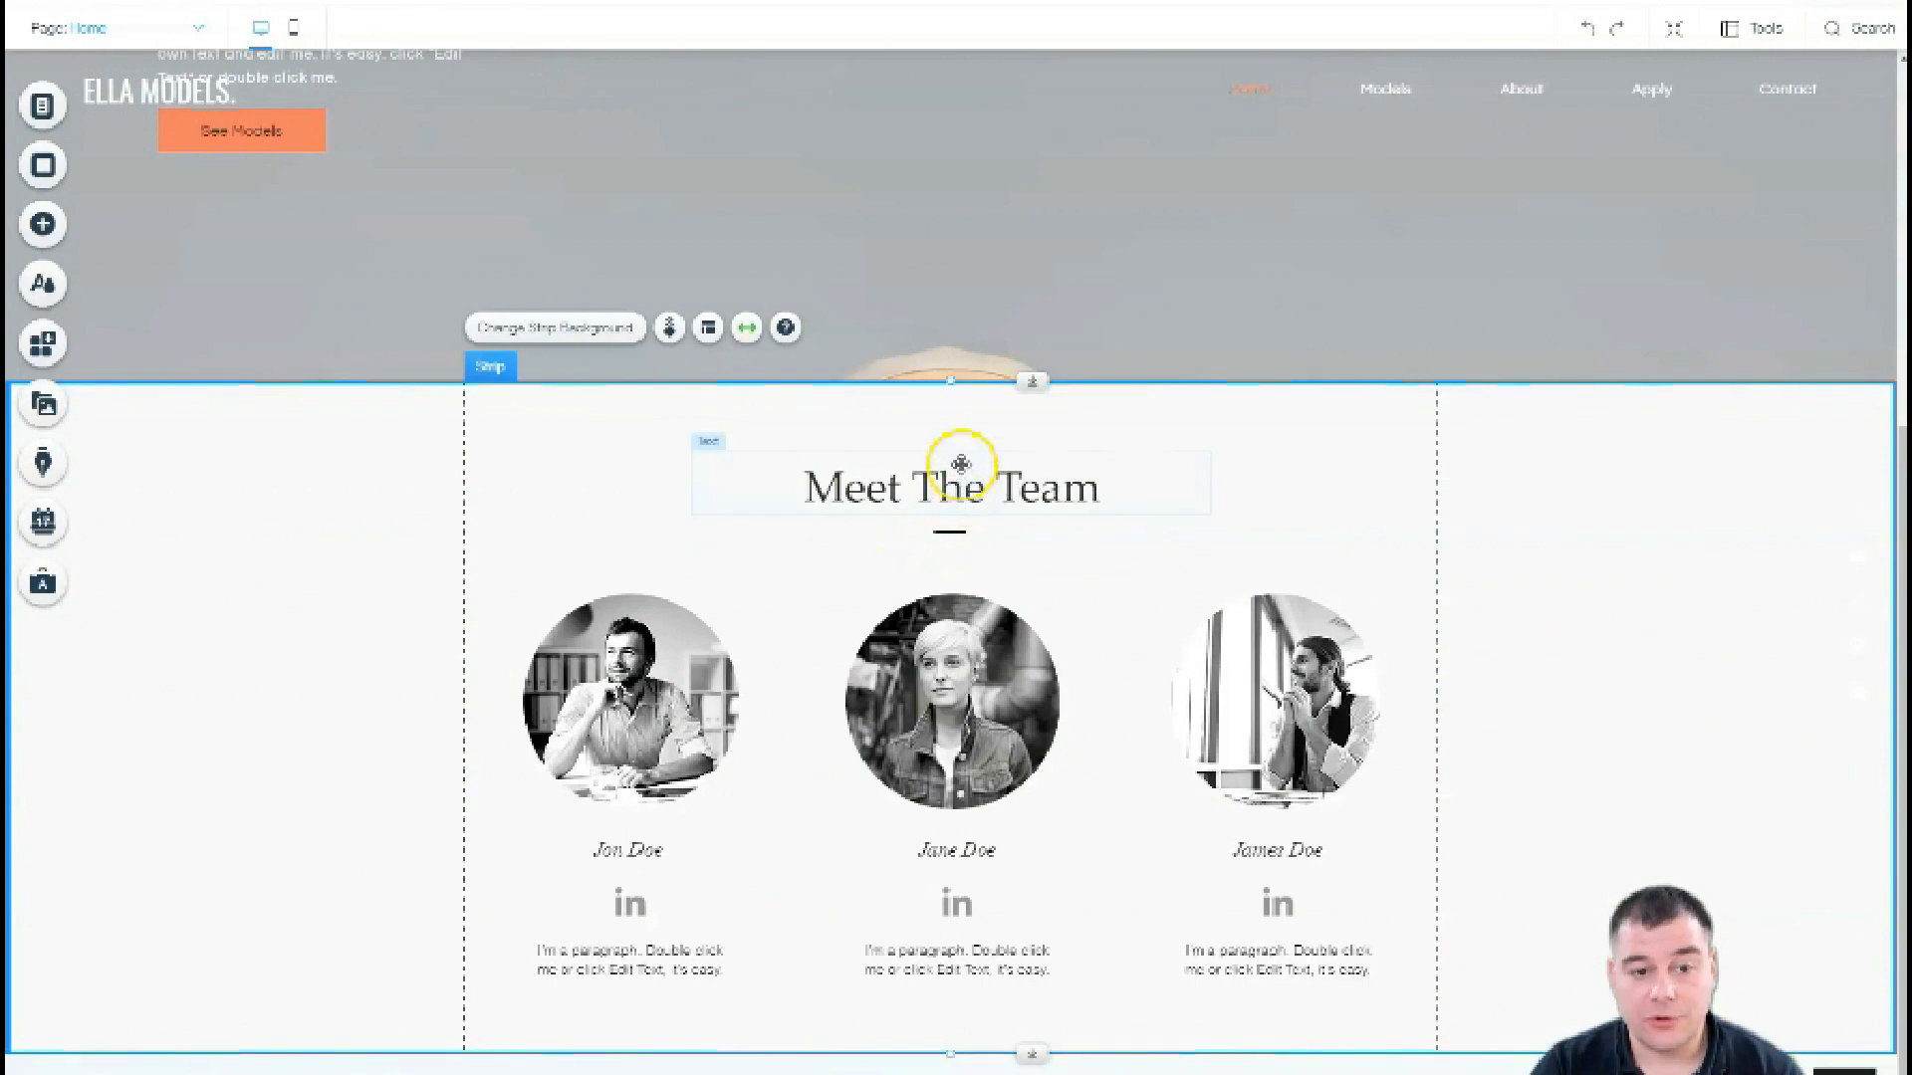
pyautogui.moveTo(961, 382); pyautogui.dragTo(1024, 683)
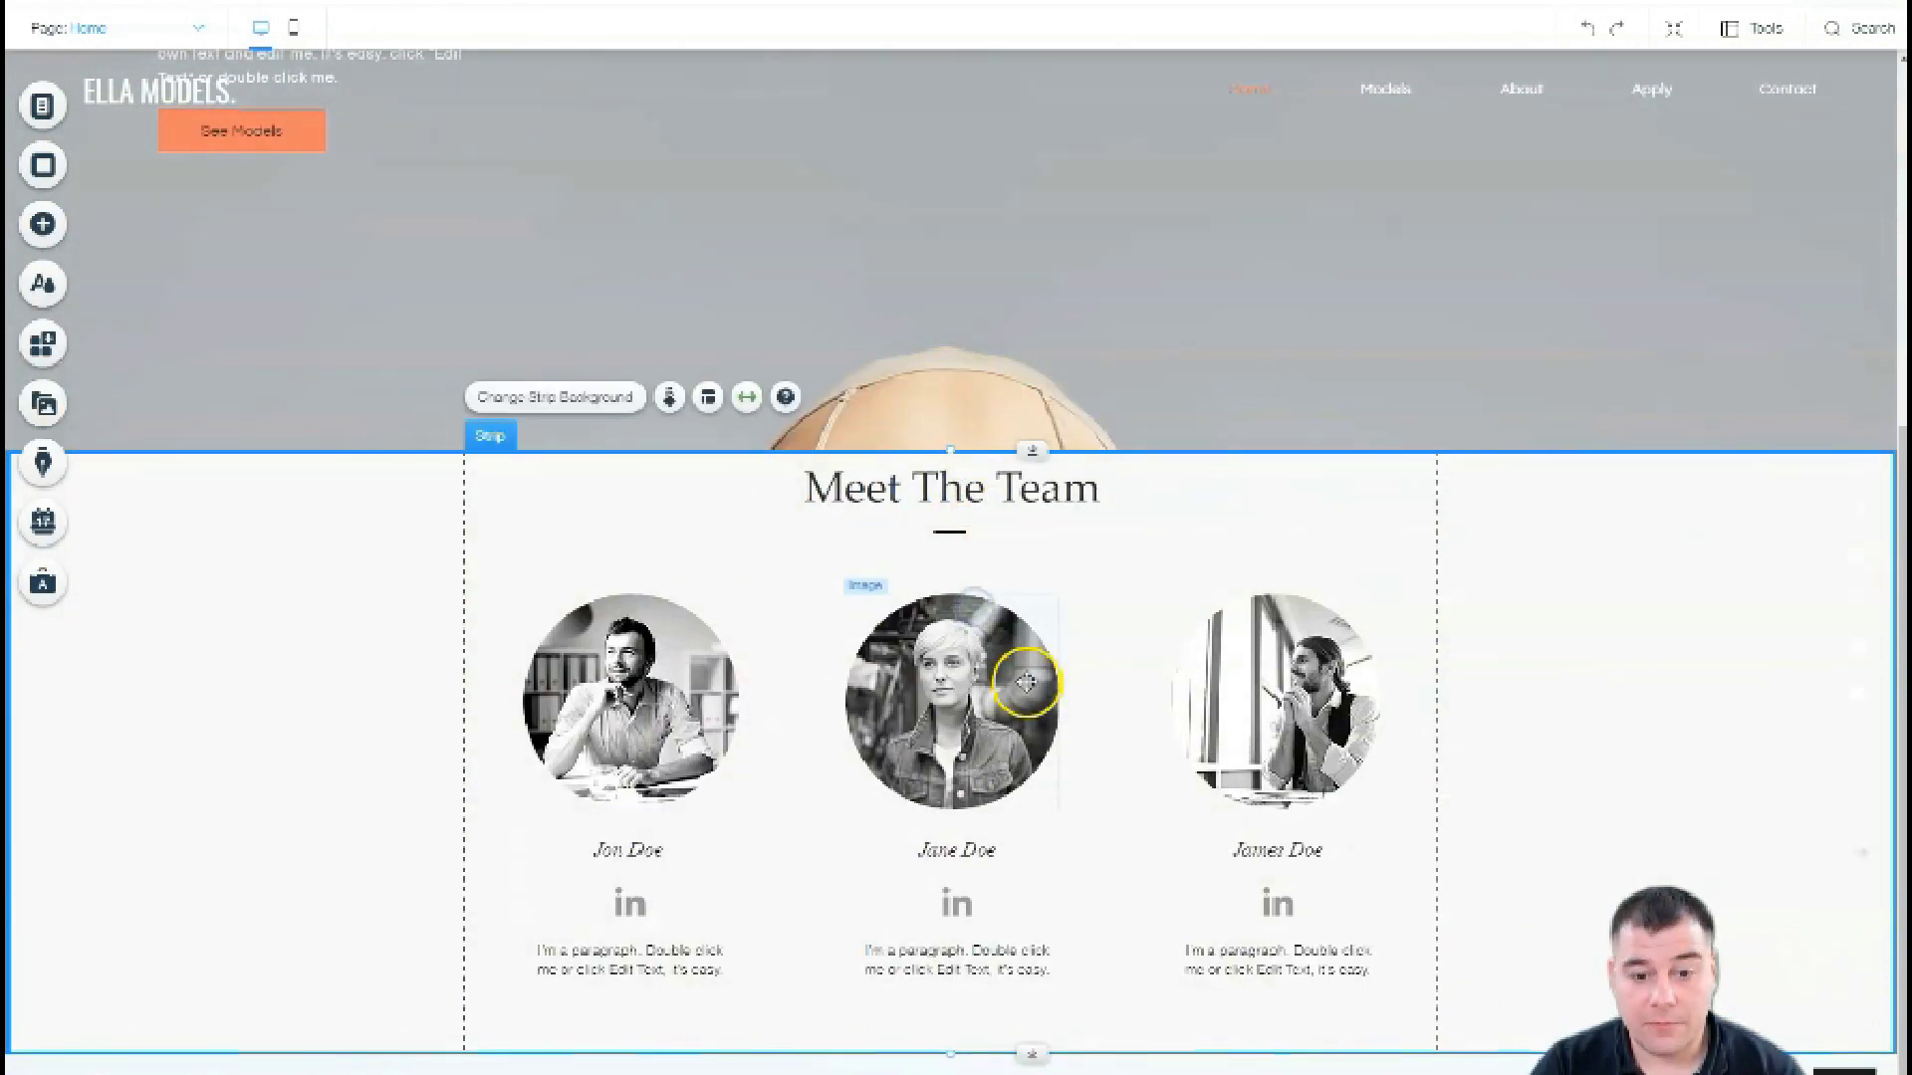
# Step: Examine how the hero section and the Meet The Team strip scroll over the Home page background
pyautogui.scroll(5, 1029, 567)
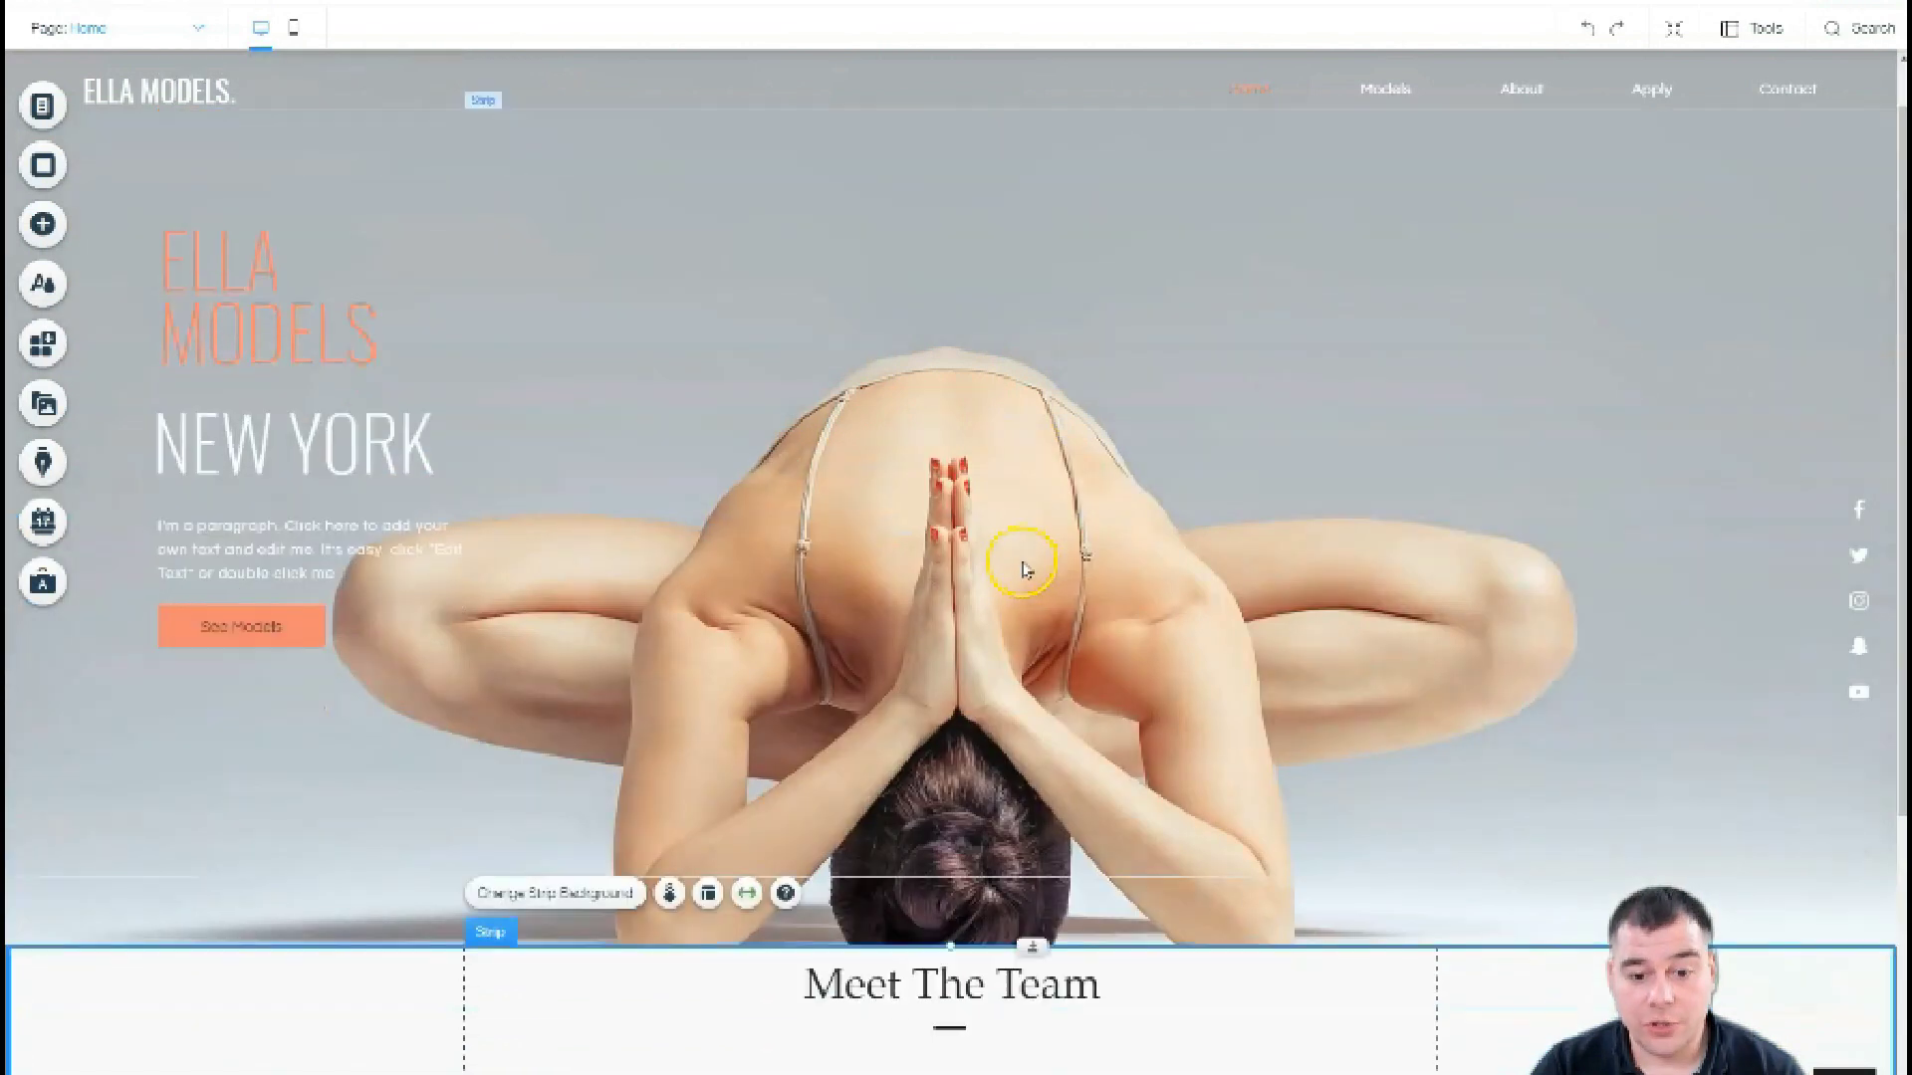
pyautogui.scroll(-5, 1024, 554)
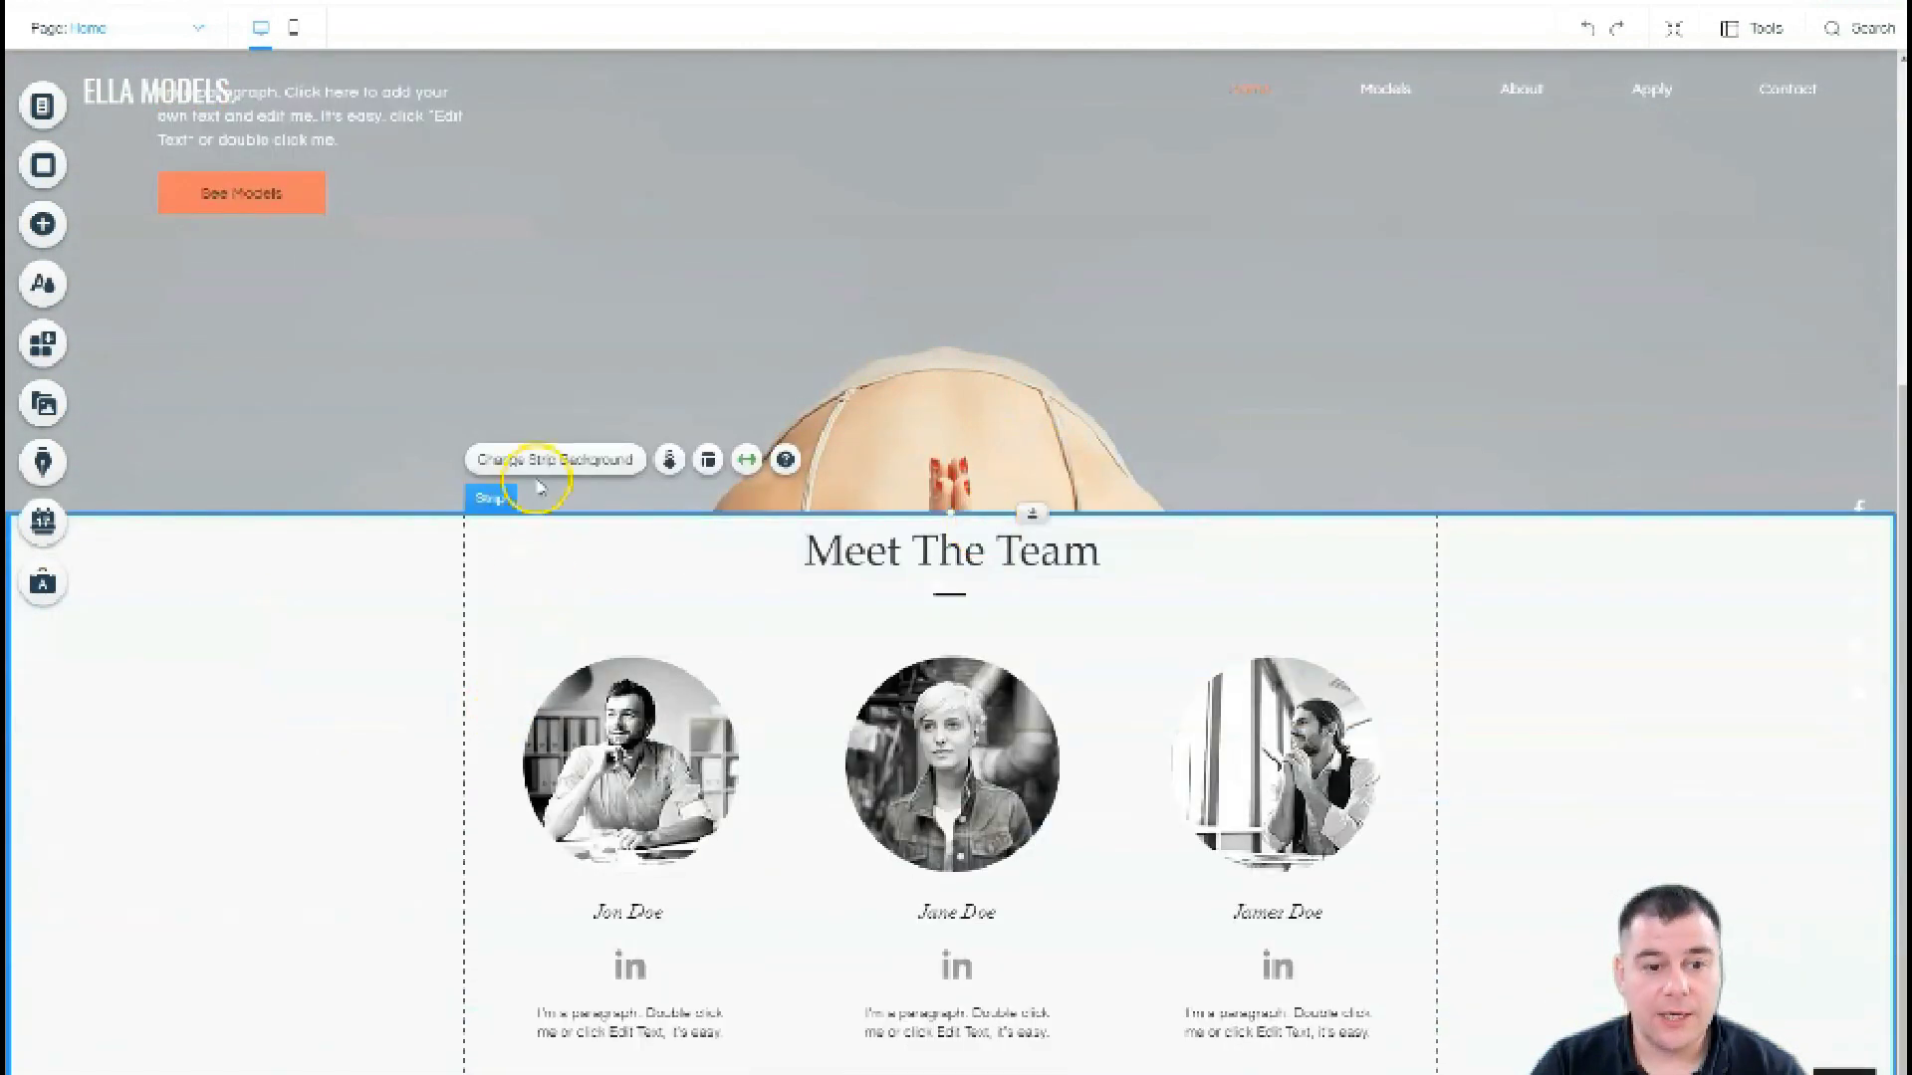
pyautogui.scroll(5, 1009, 376)
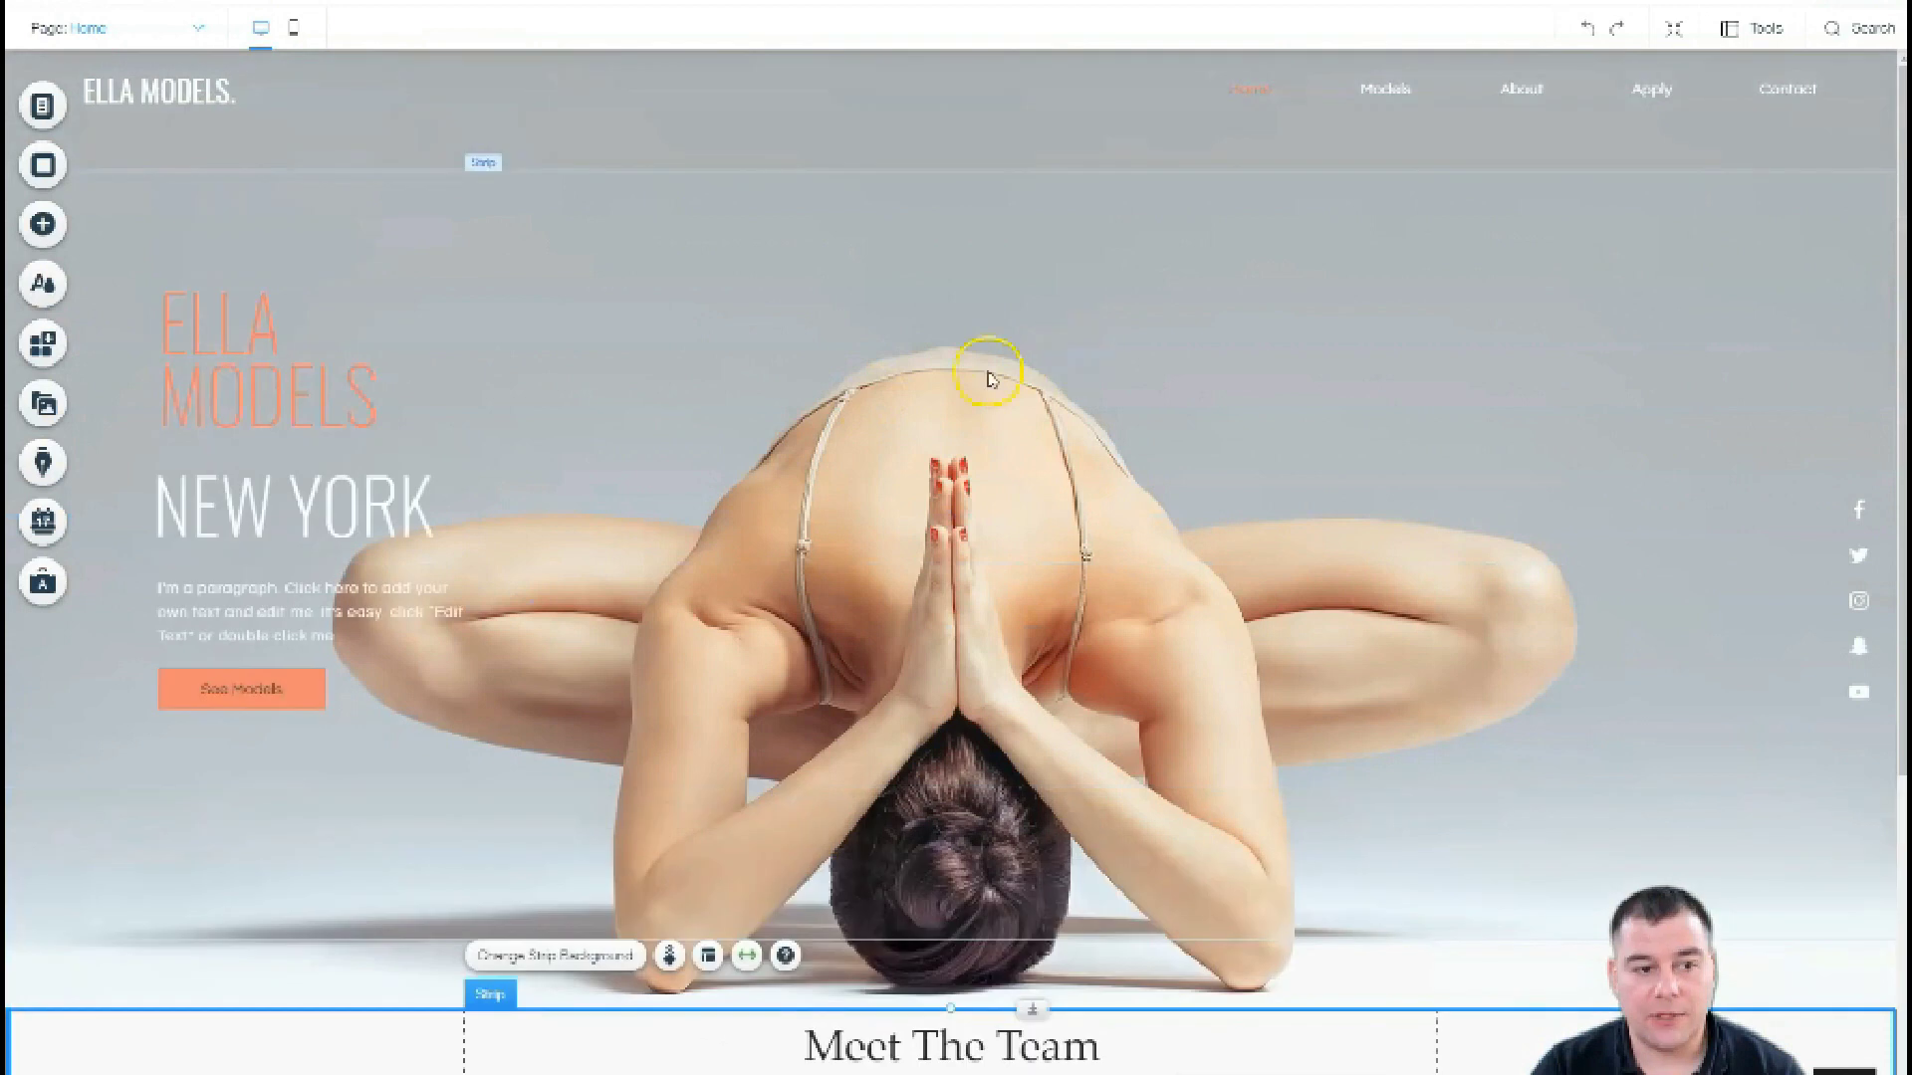
pyautogui.scroll(-2, 1205, 498)
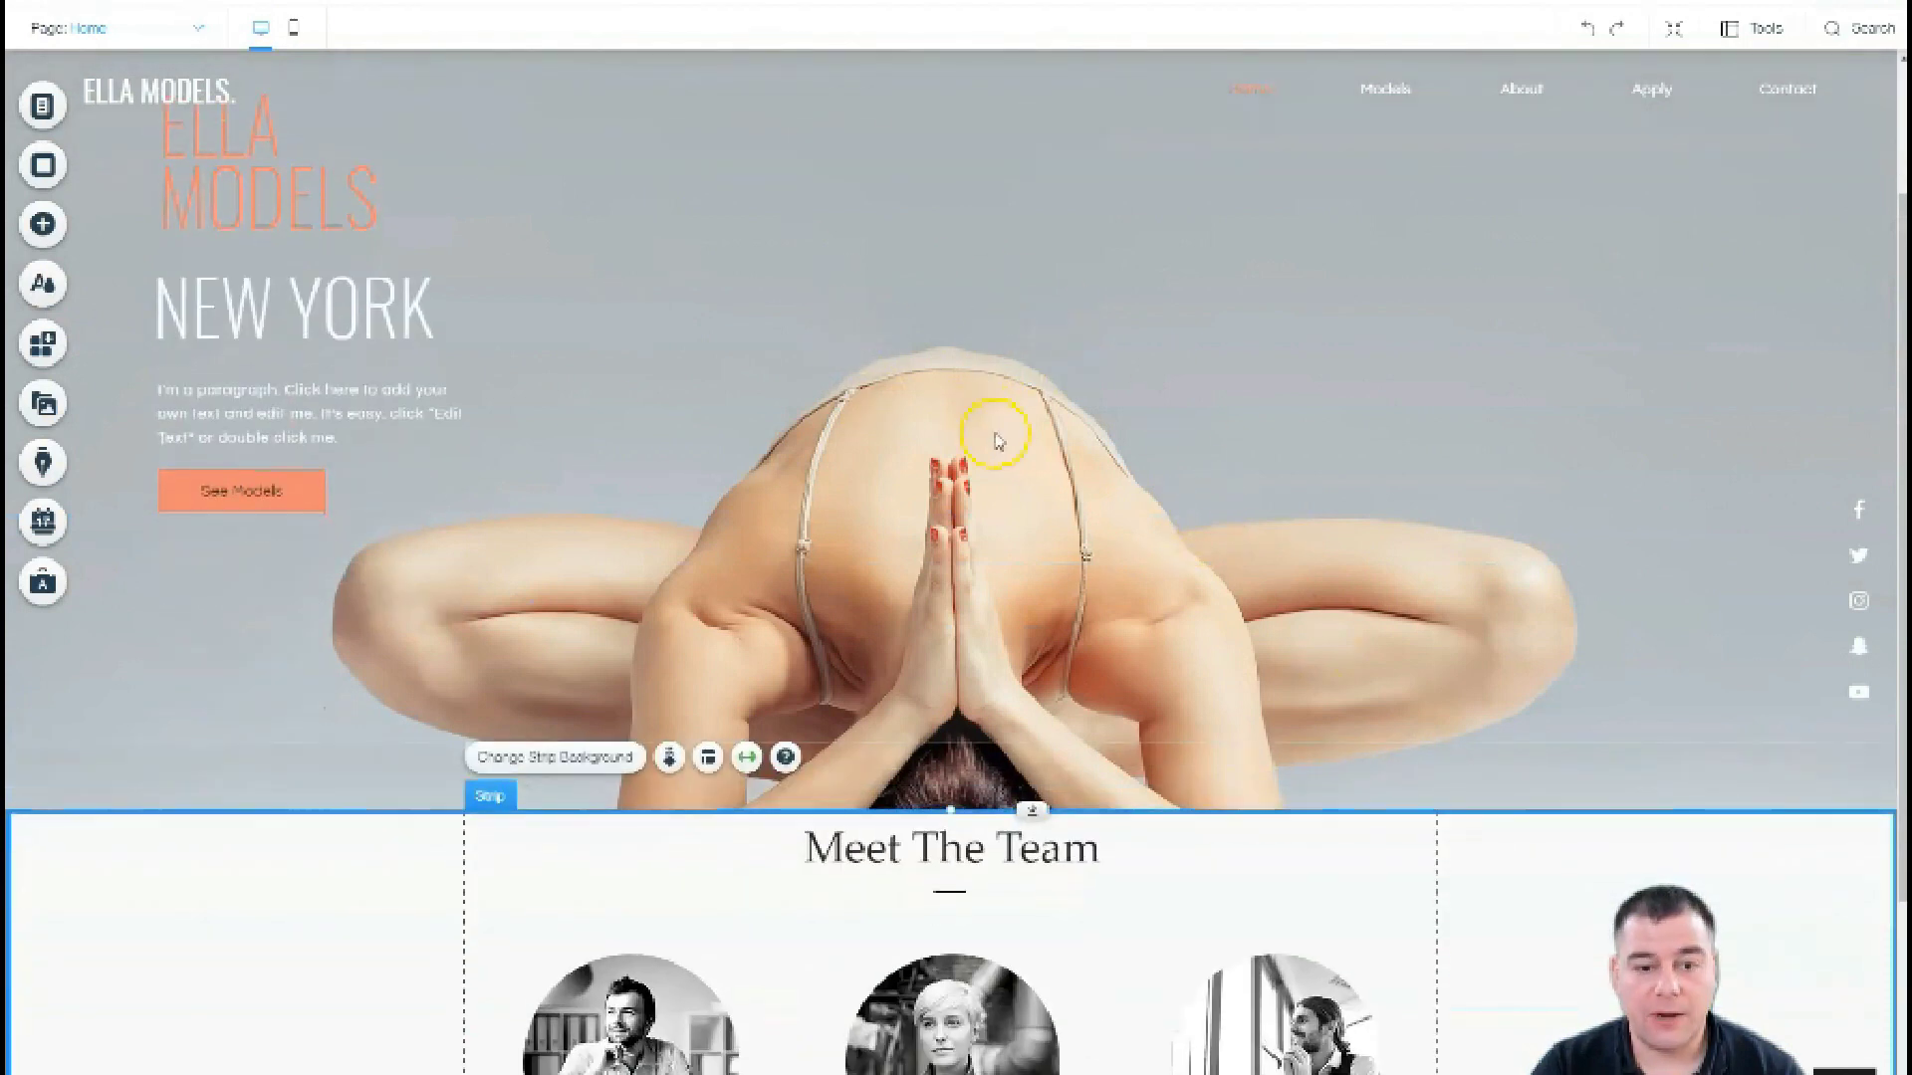
pyautogui.scroll(2, 995, 427)
pyautogui.scroll(-3, 1001, 443)
pyautogui.scroll(-2, 1000, 443)
pyautogui.scroll(3, 999, 443)
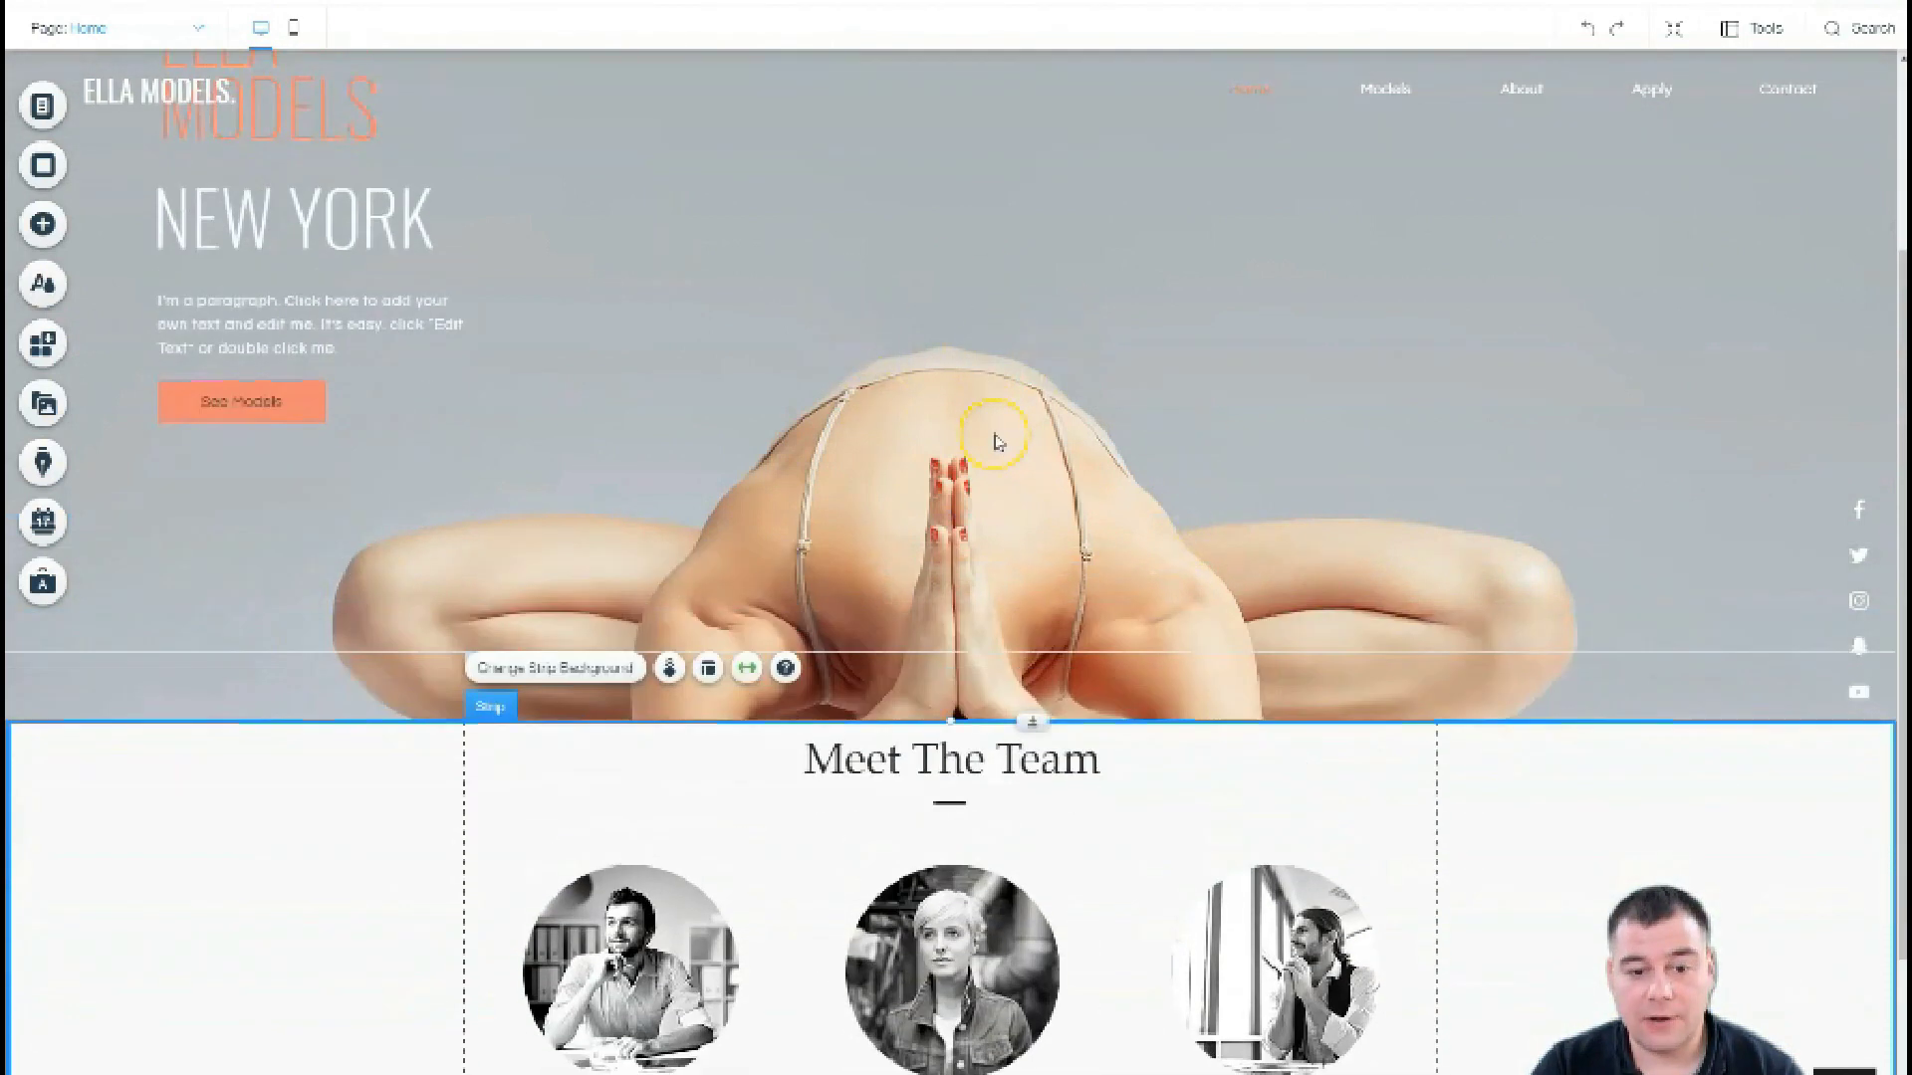
pyautogui.scroll(-3, 998, 443)
pyautogui.scroll(-1, 999, 442)
pyautogui.scroll(5, 996, 443)
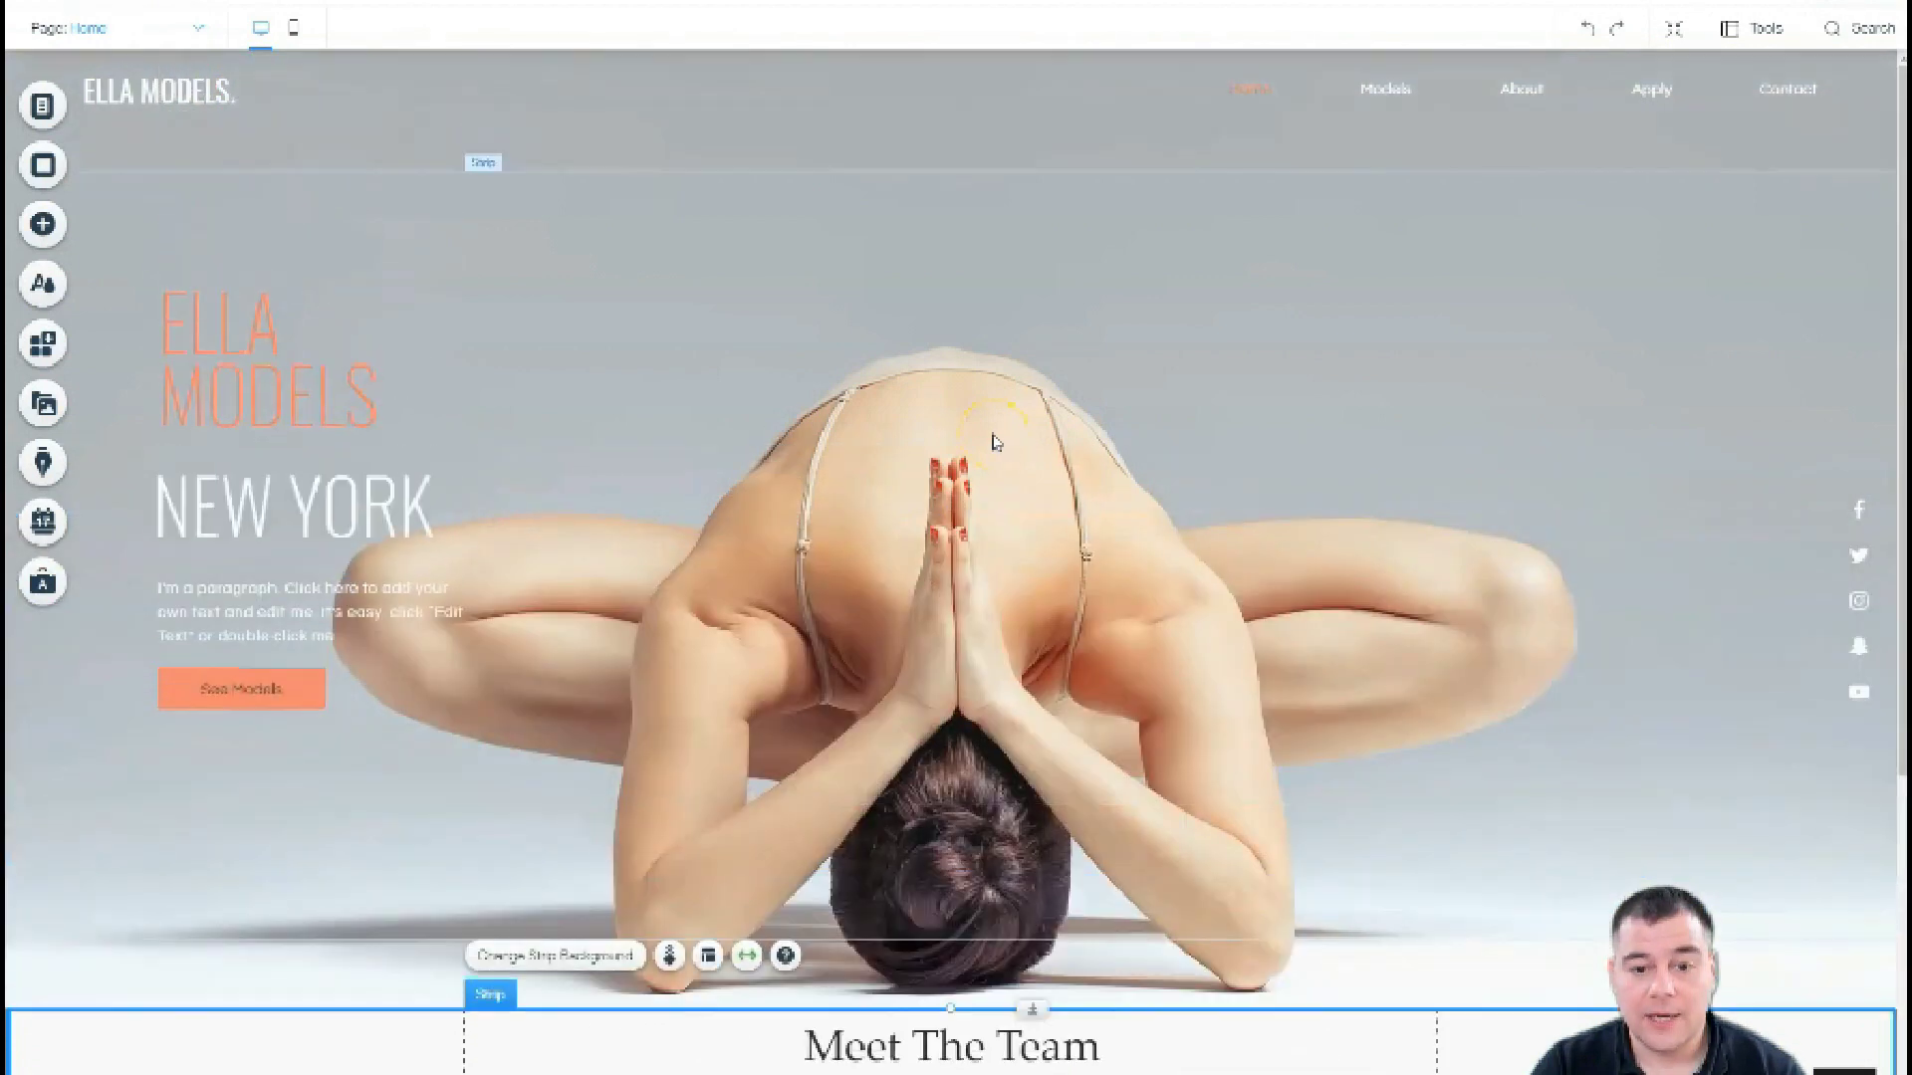
pyautogui.scroll(-5, 980, 393)
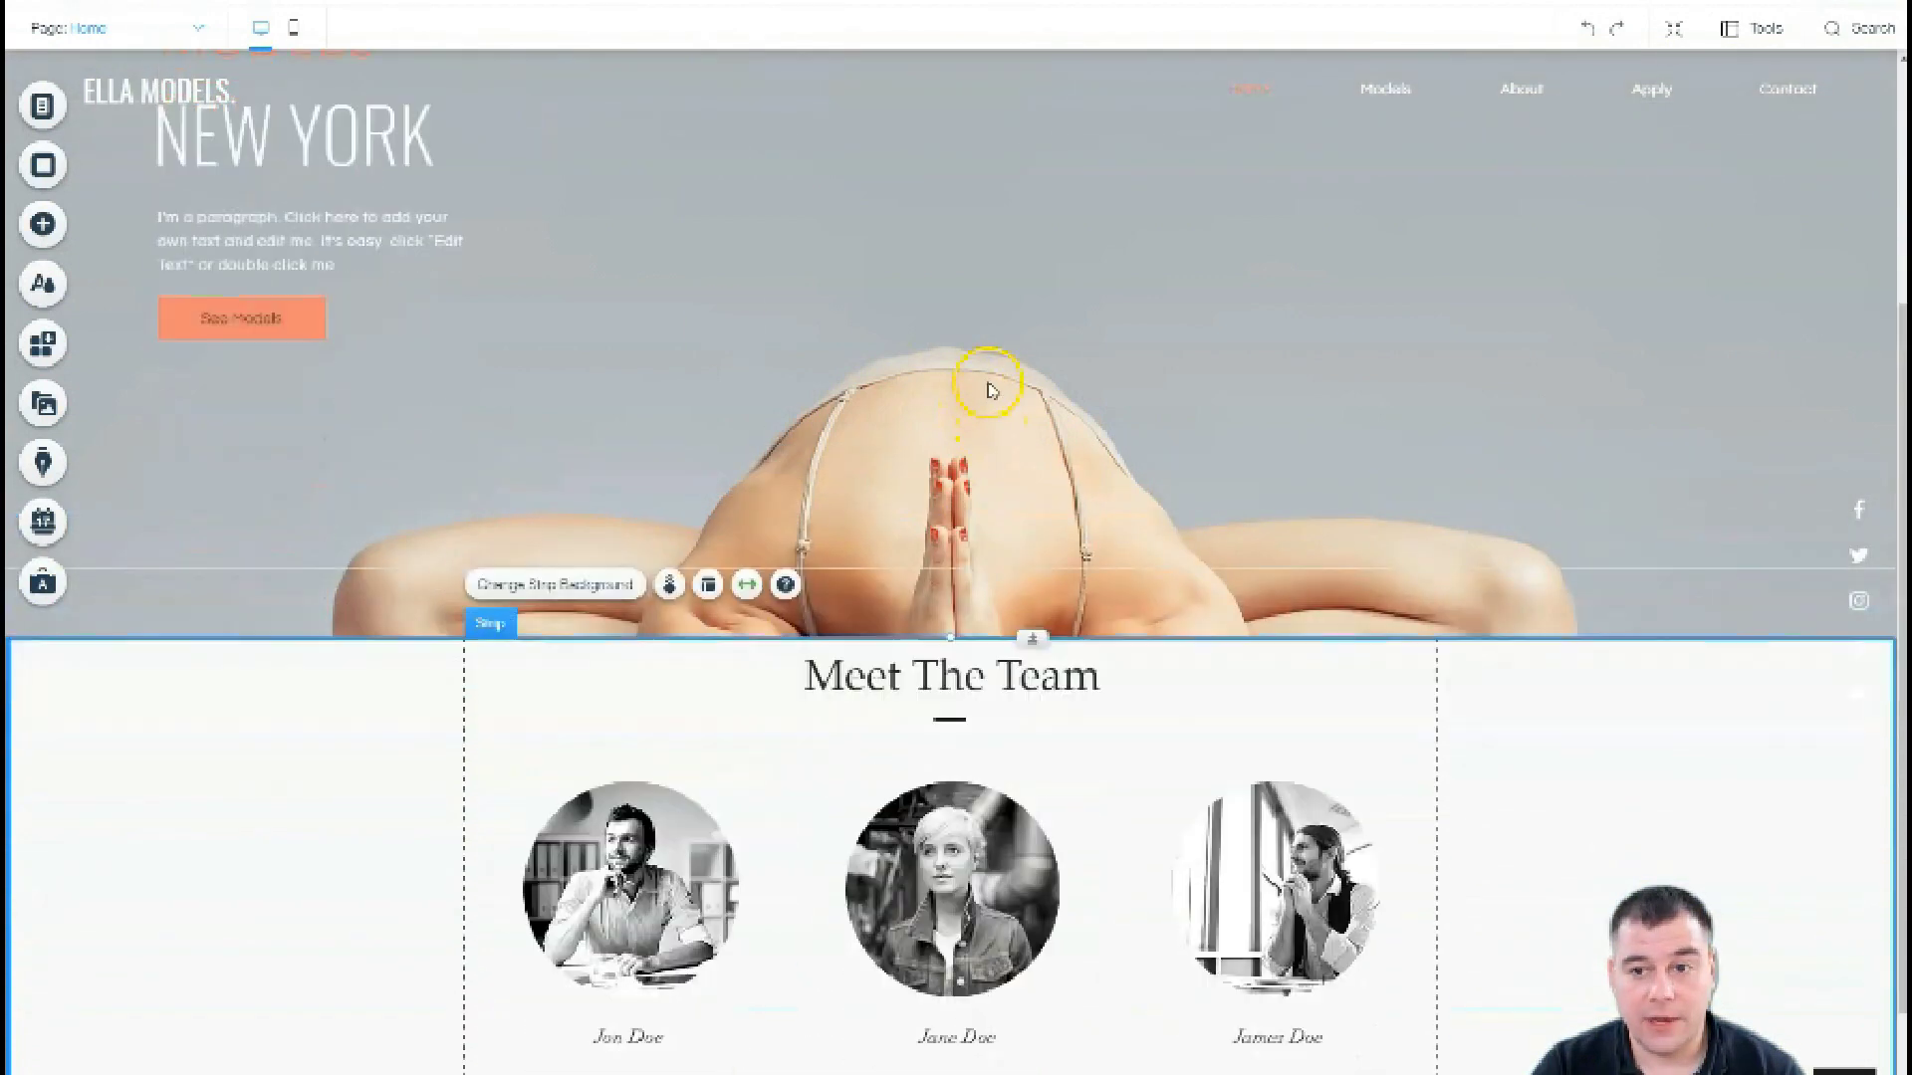
pyautogui.scroll(-1, 993, 384)
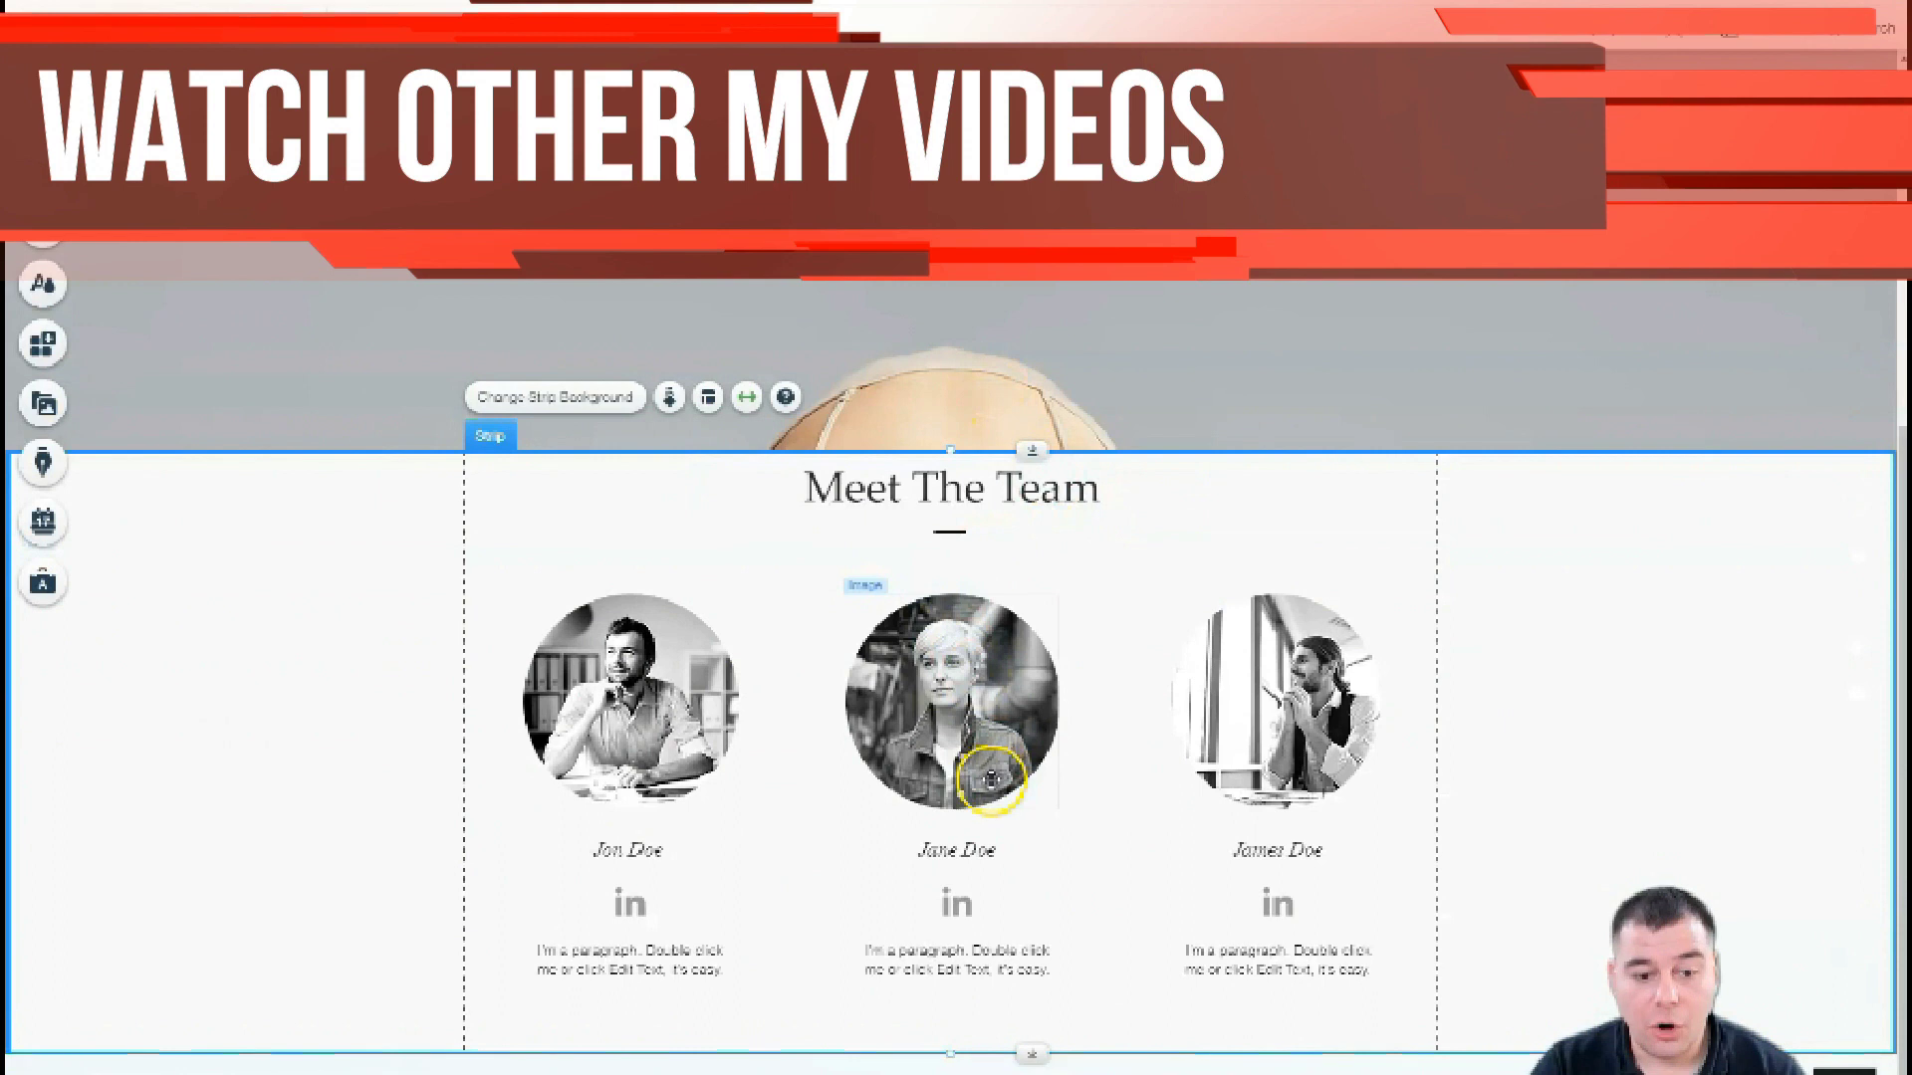
# Step: Try the folded yoga pose image as the Meet The Team strip's background, and replace it with the Yoga at Home image
pyautogui.click(535, 398)
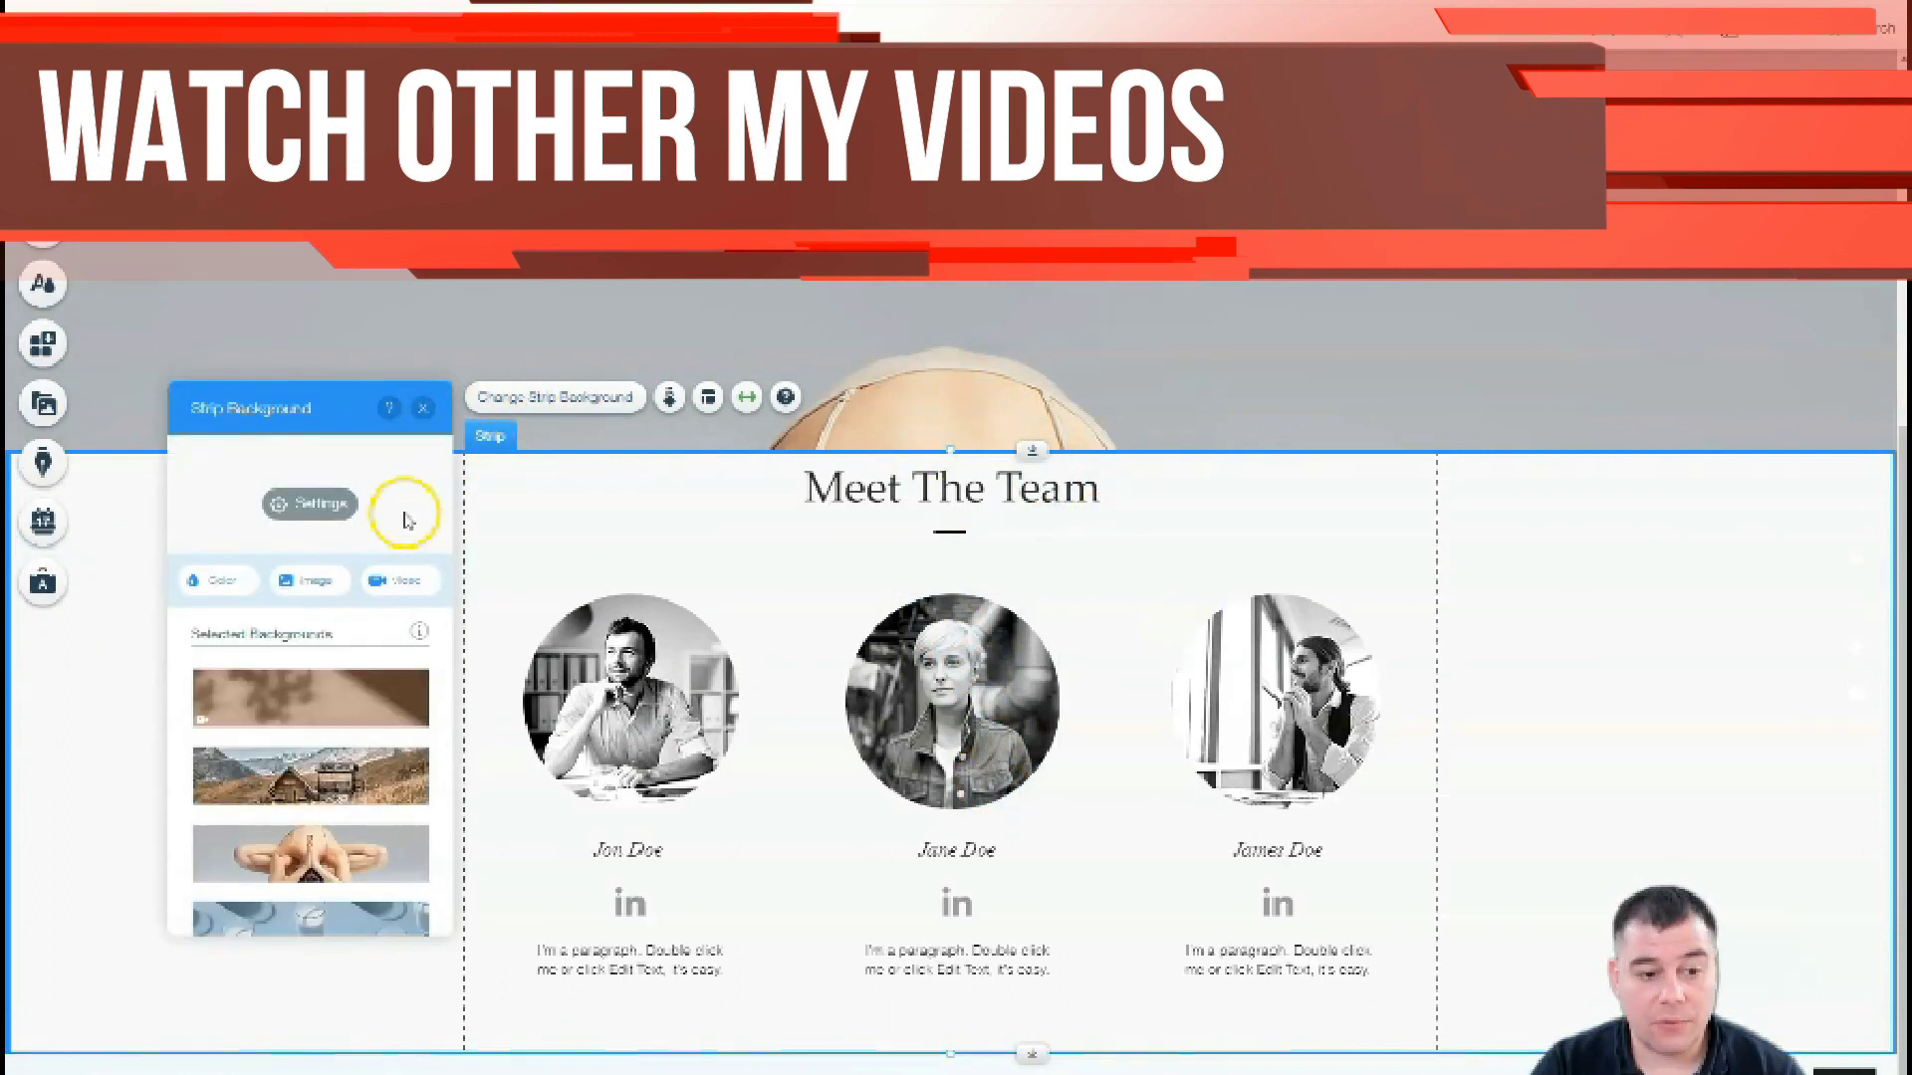
pyautogui.click(309, 848)
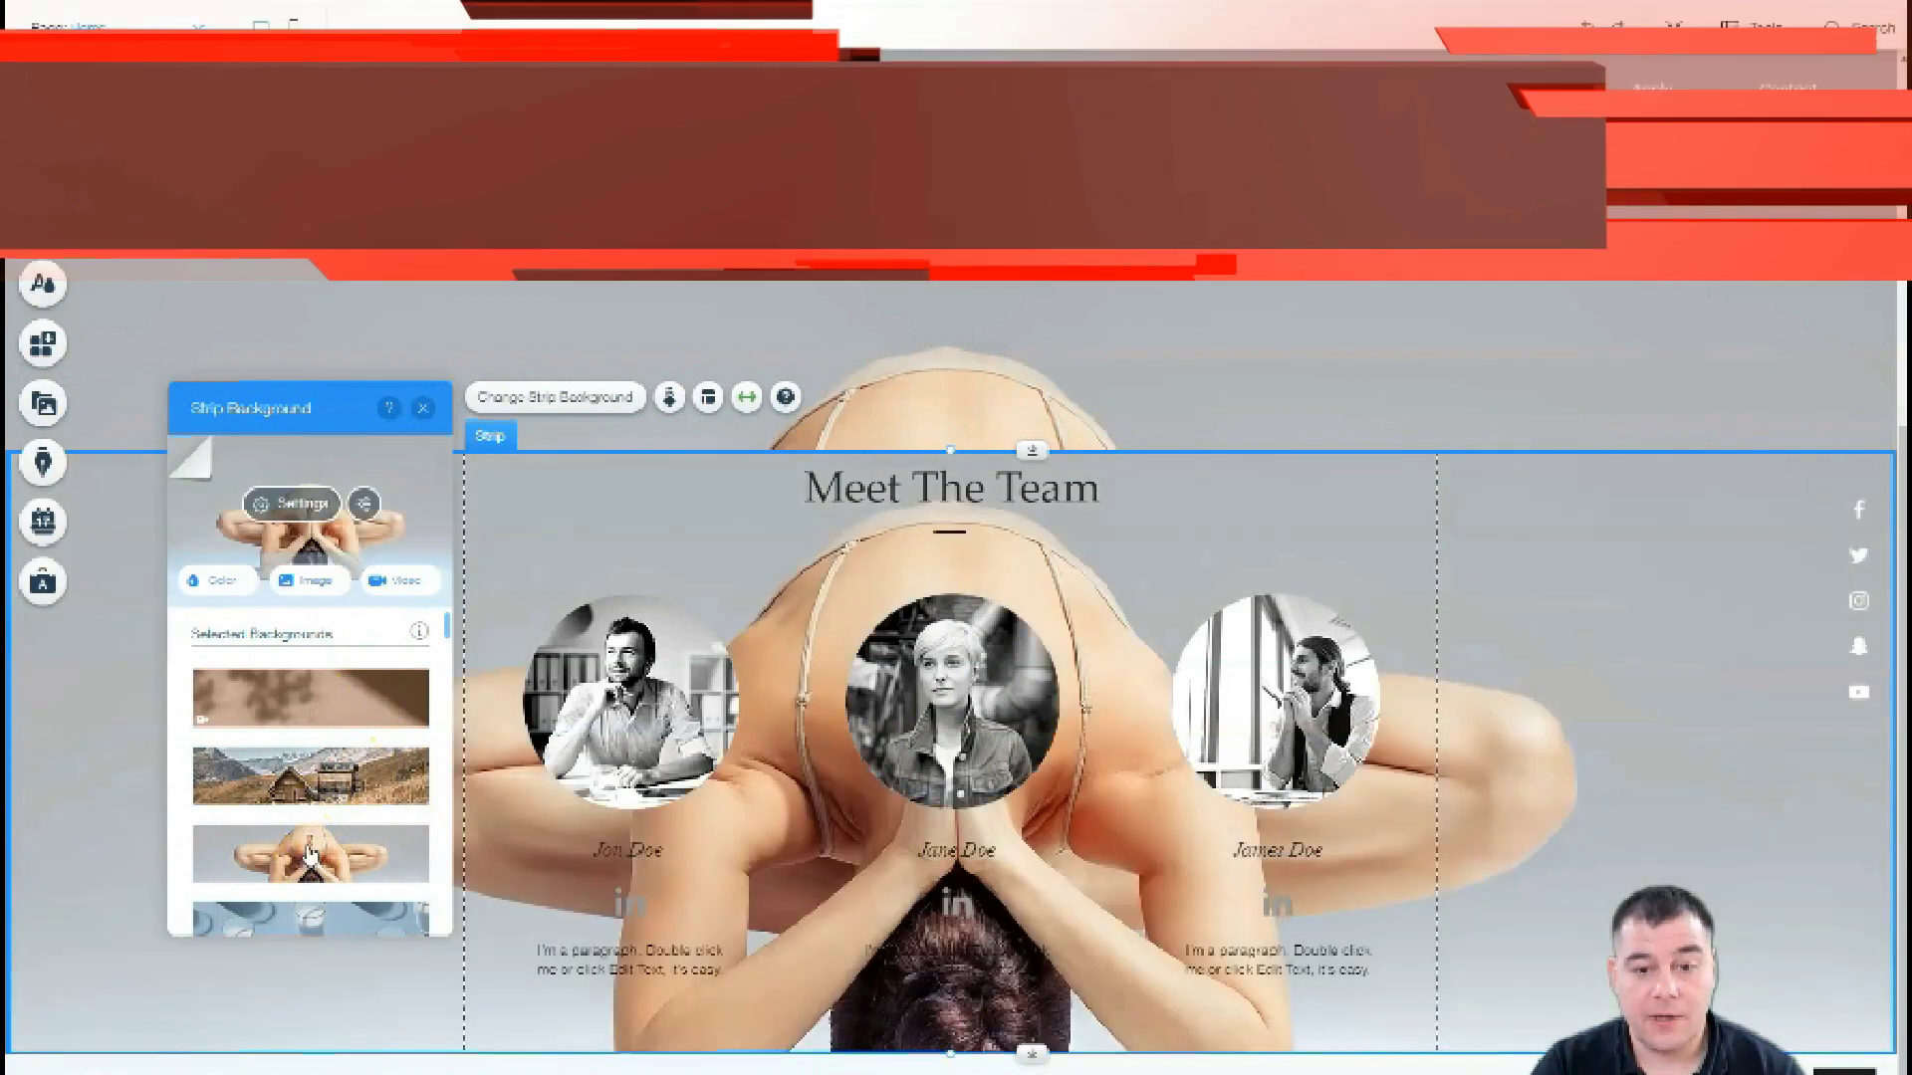
pyautogui.scroll(2, 683, 701)
pyautogui.scroll(-5, 318, 717)
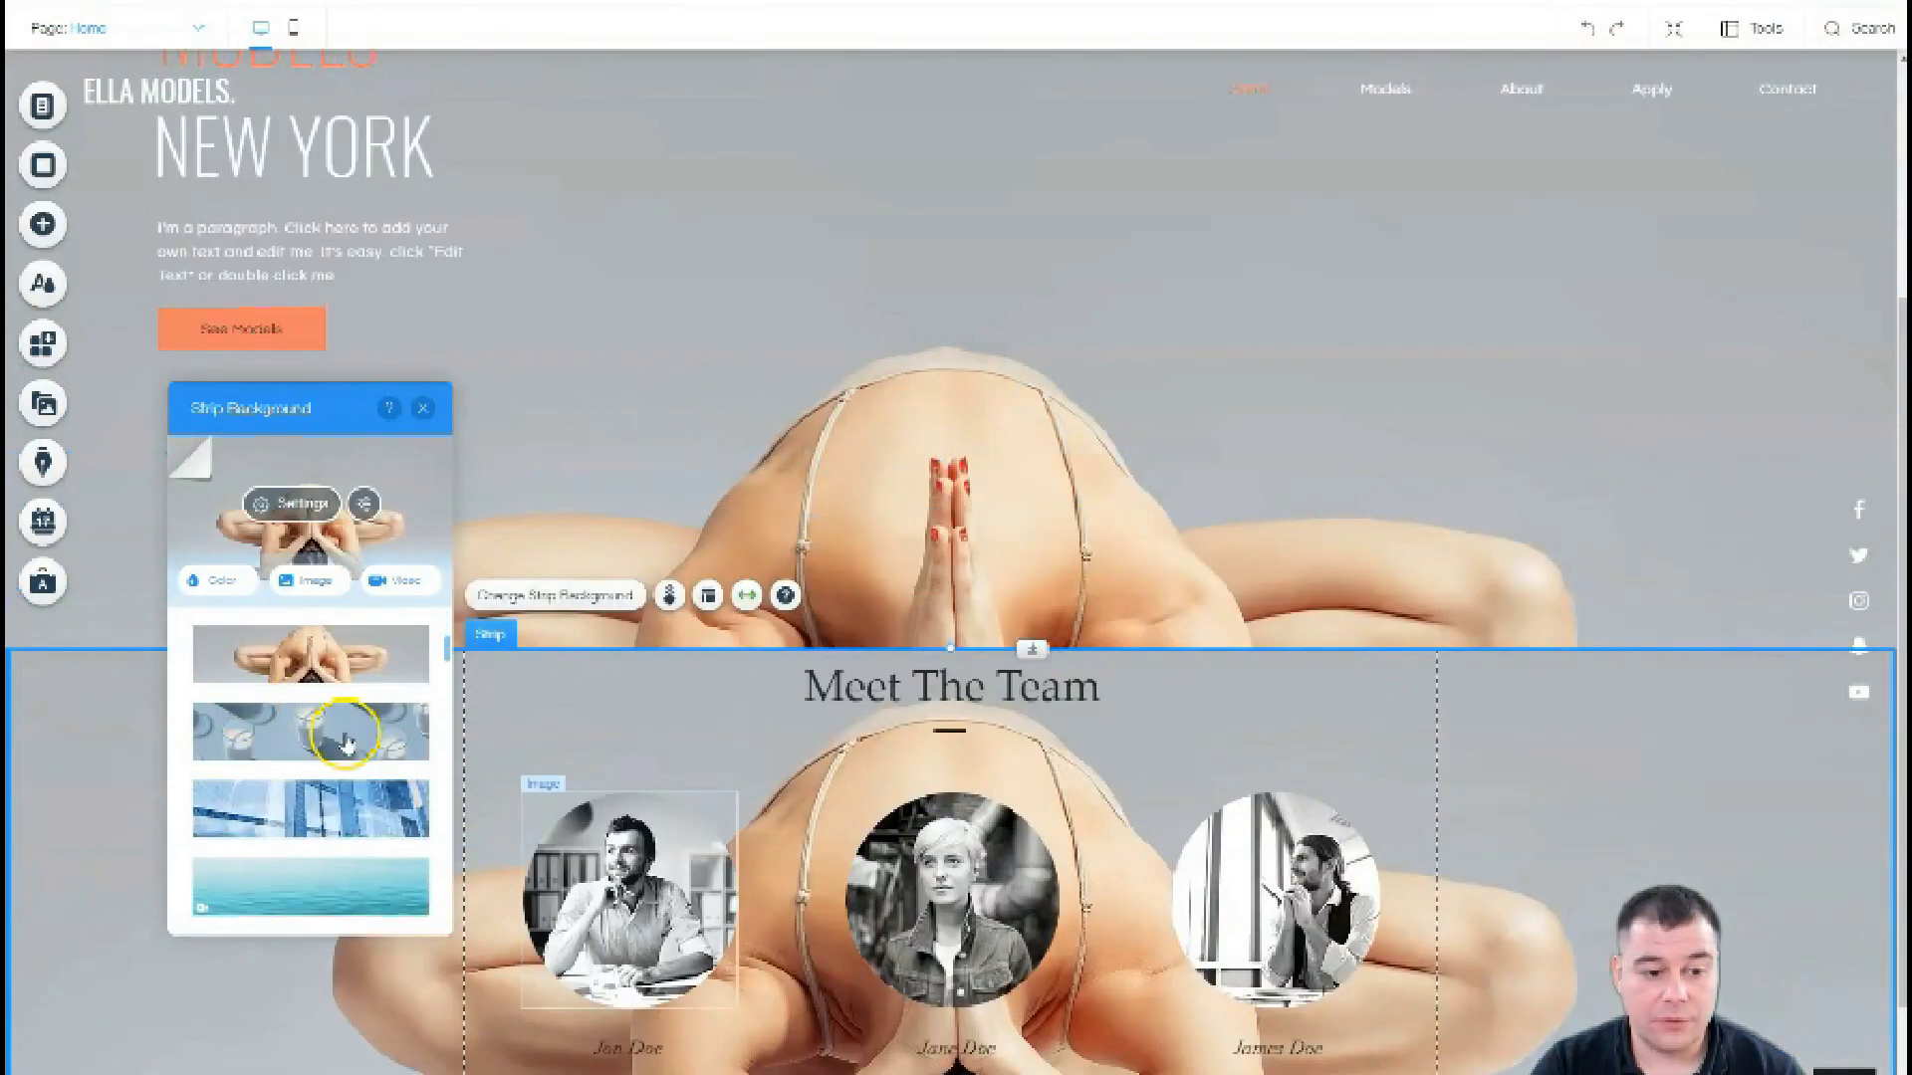
pyautogui.scroll(-6, 327, 724)
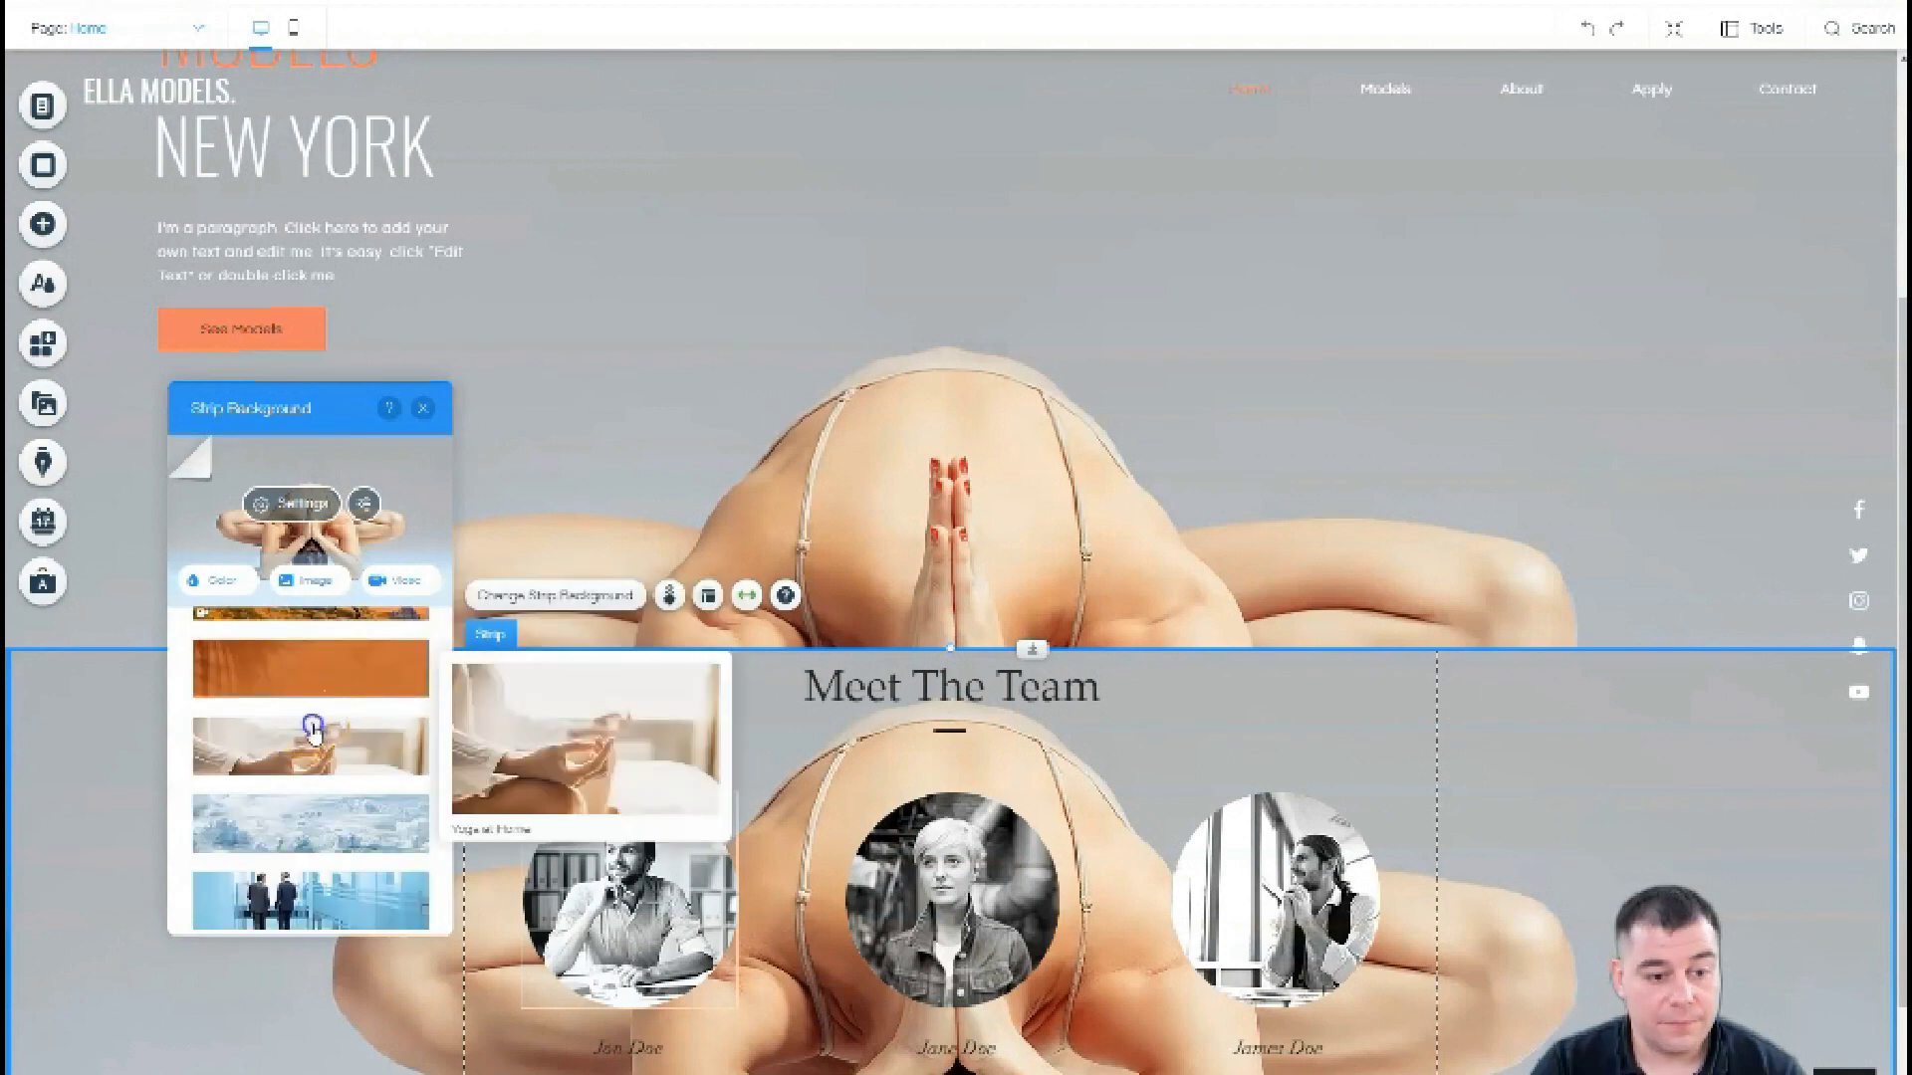
pyautogui.click(314, 732)
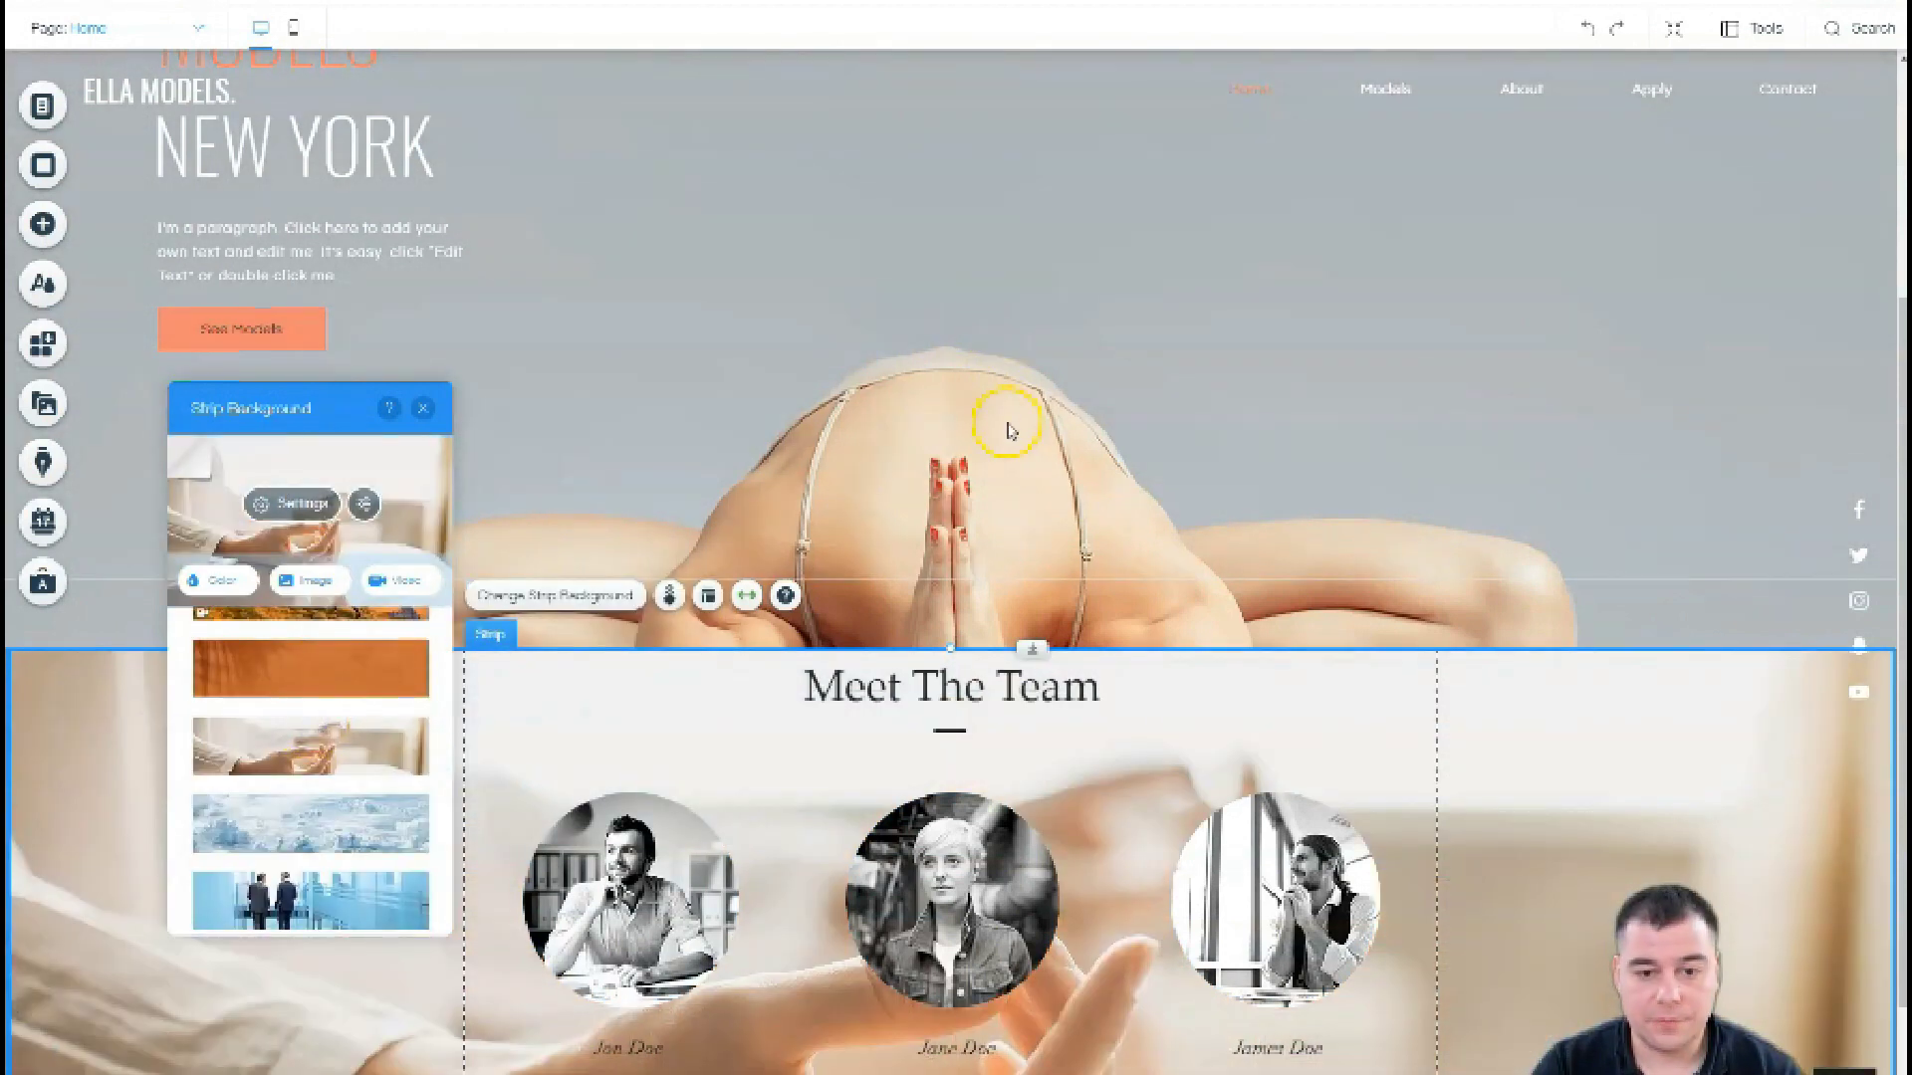
# Step: Set the color behind the Meet The Team strip's background image to the medium grey theme shade
pyautogui.scroll(-2, 1009, 430)
pyautogui.click(279, 506)
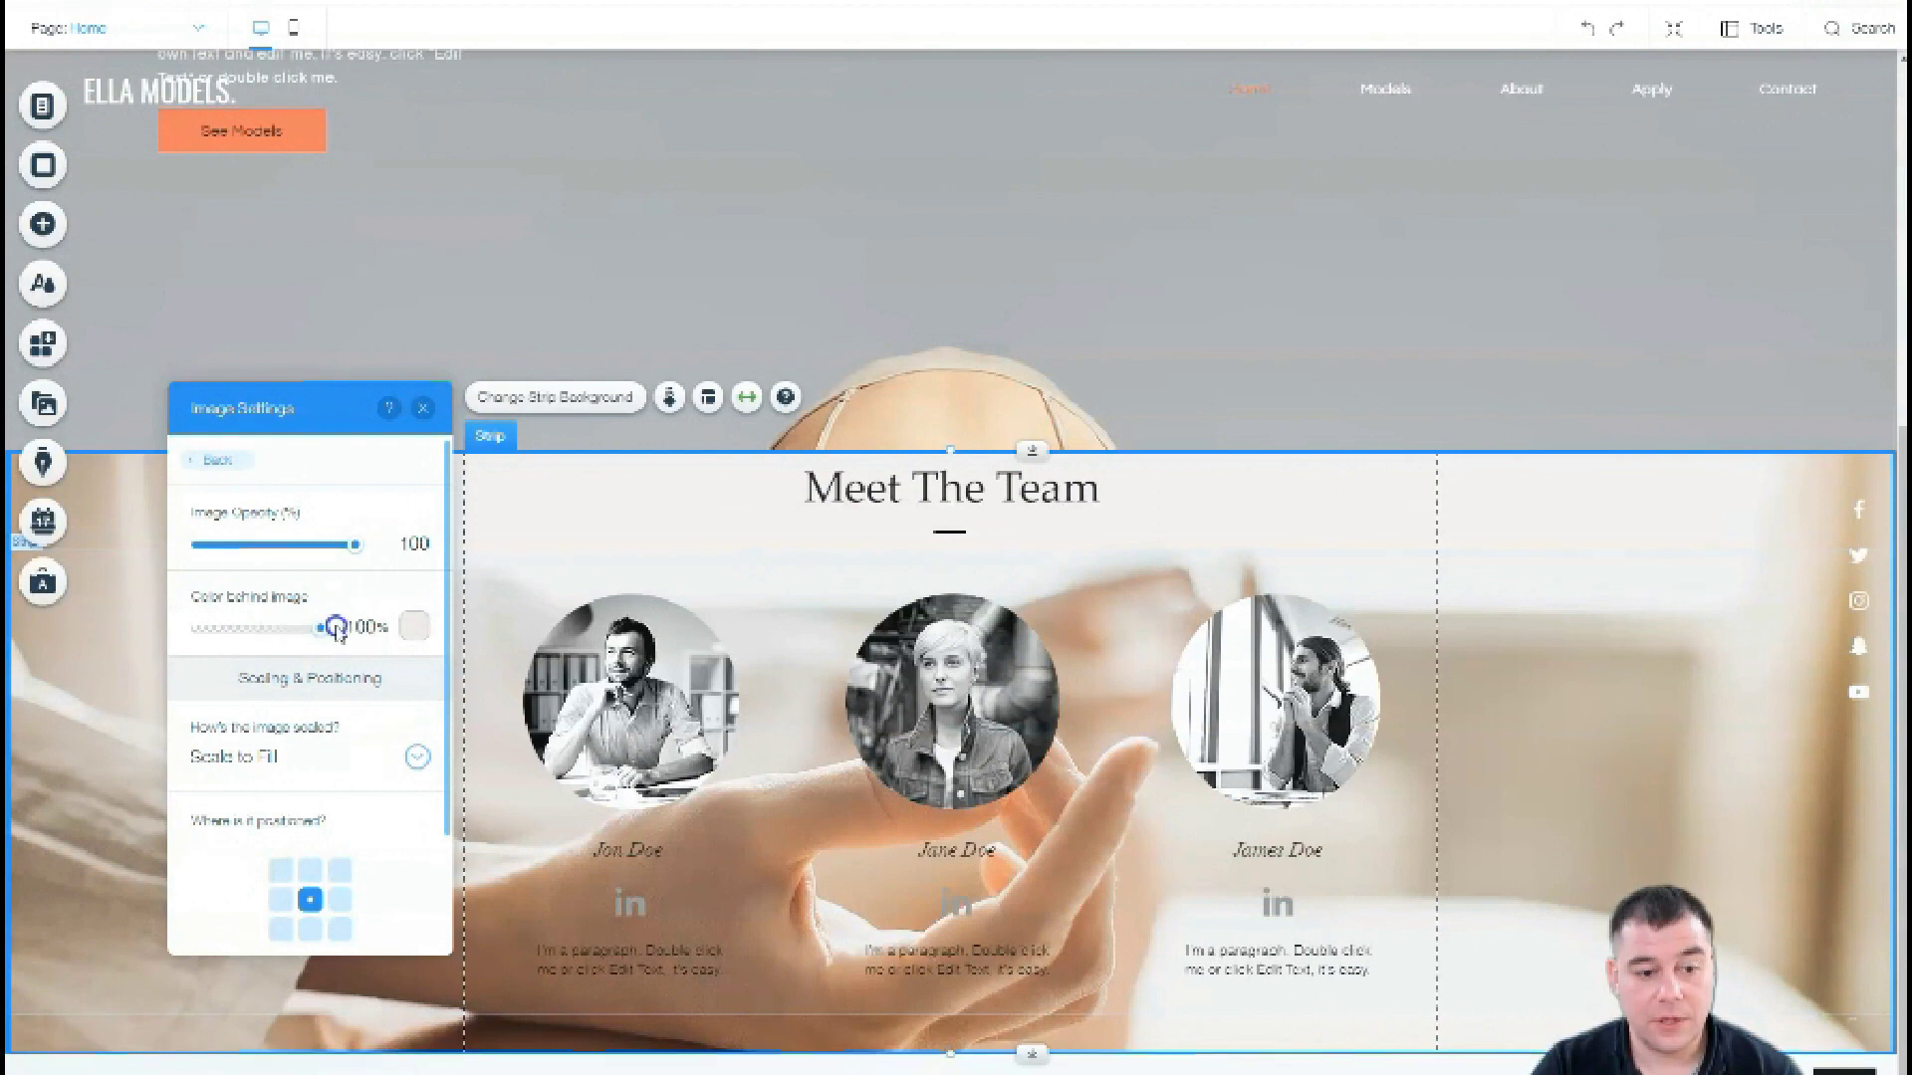
pyautogui.click(413, 626)
pyautogui.click(448, 739)
pyautogui.click(515, 733)
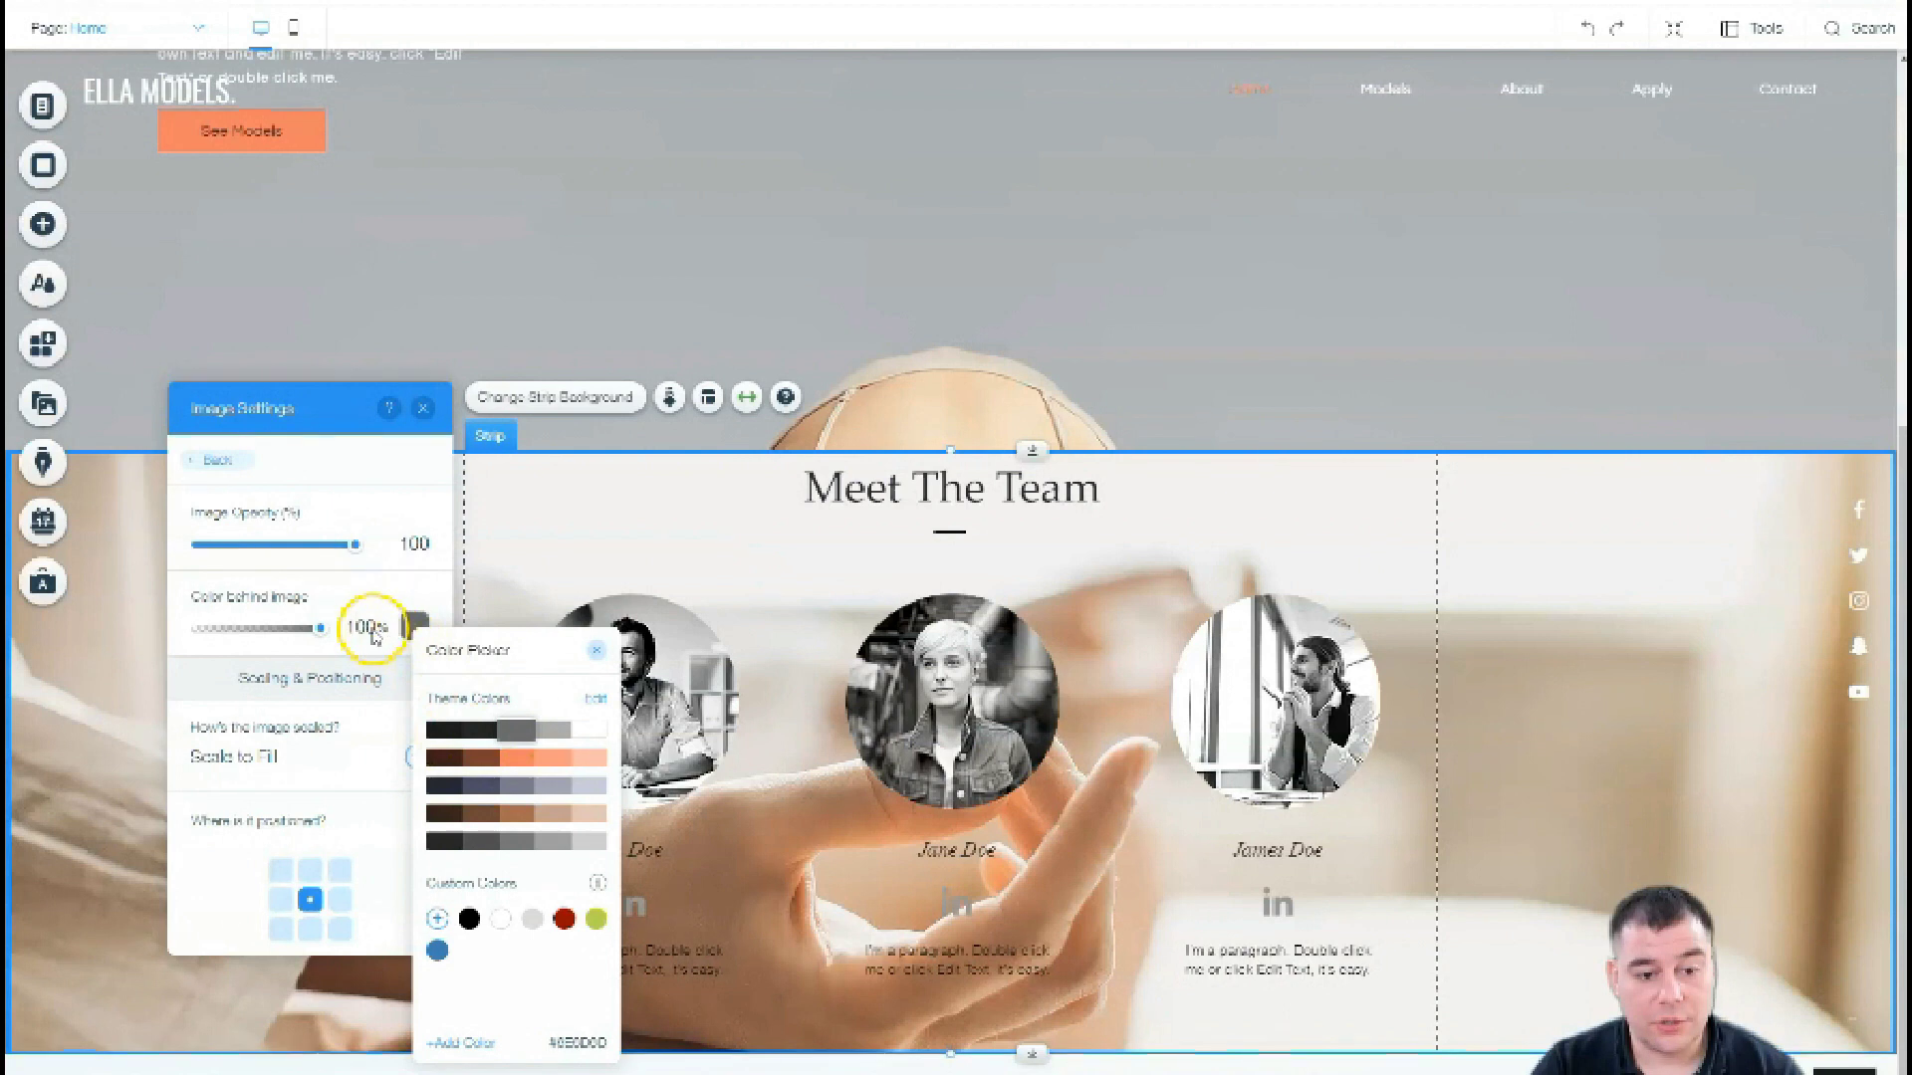
# Step: Set the strip's image opacity to 57% and the opacity of the color behind it to 95%
pyautogui.moveTo(273, 635)
pyautogui.mouseDown()
pyautogui.moveTo(299, 630)
pyautogui.moveTo(255, 627)
pyautogui.moveTo(290, 629)
pyautogui.mouseUp()
pyautogui.moveTo(354, 546); pyautogui.dragTo(273, 547)
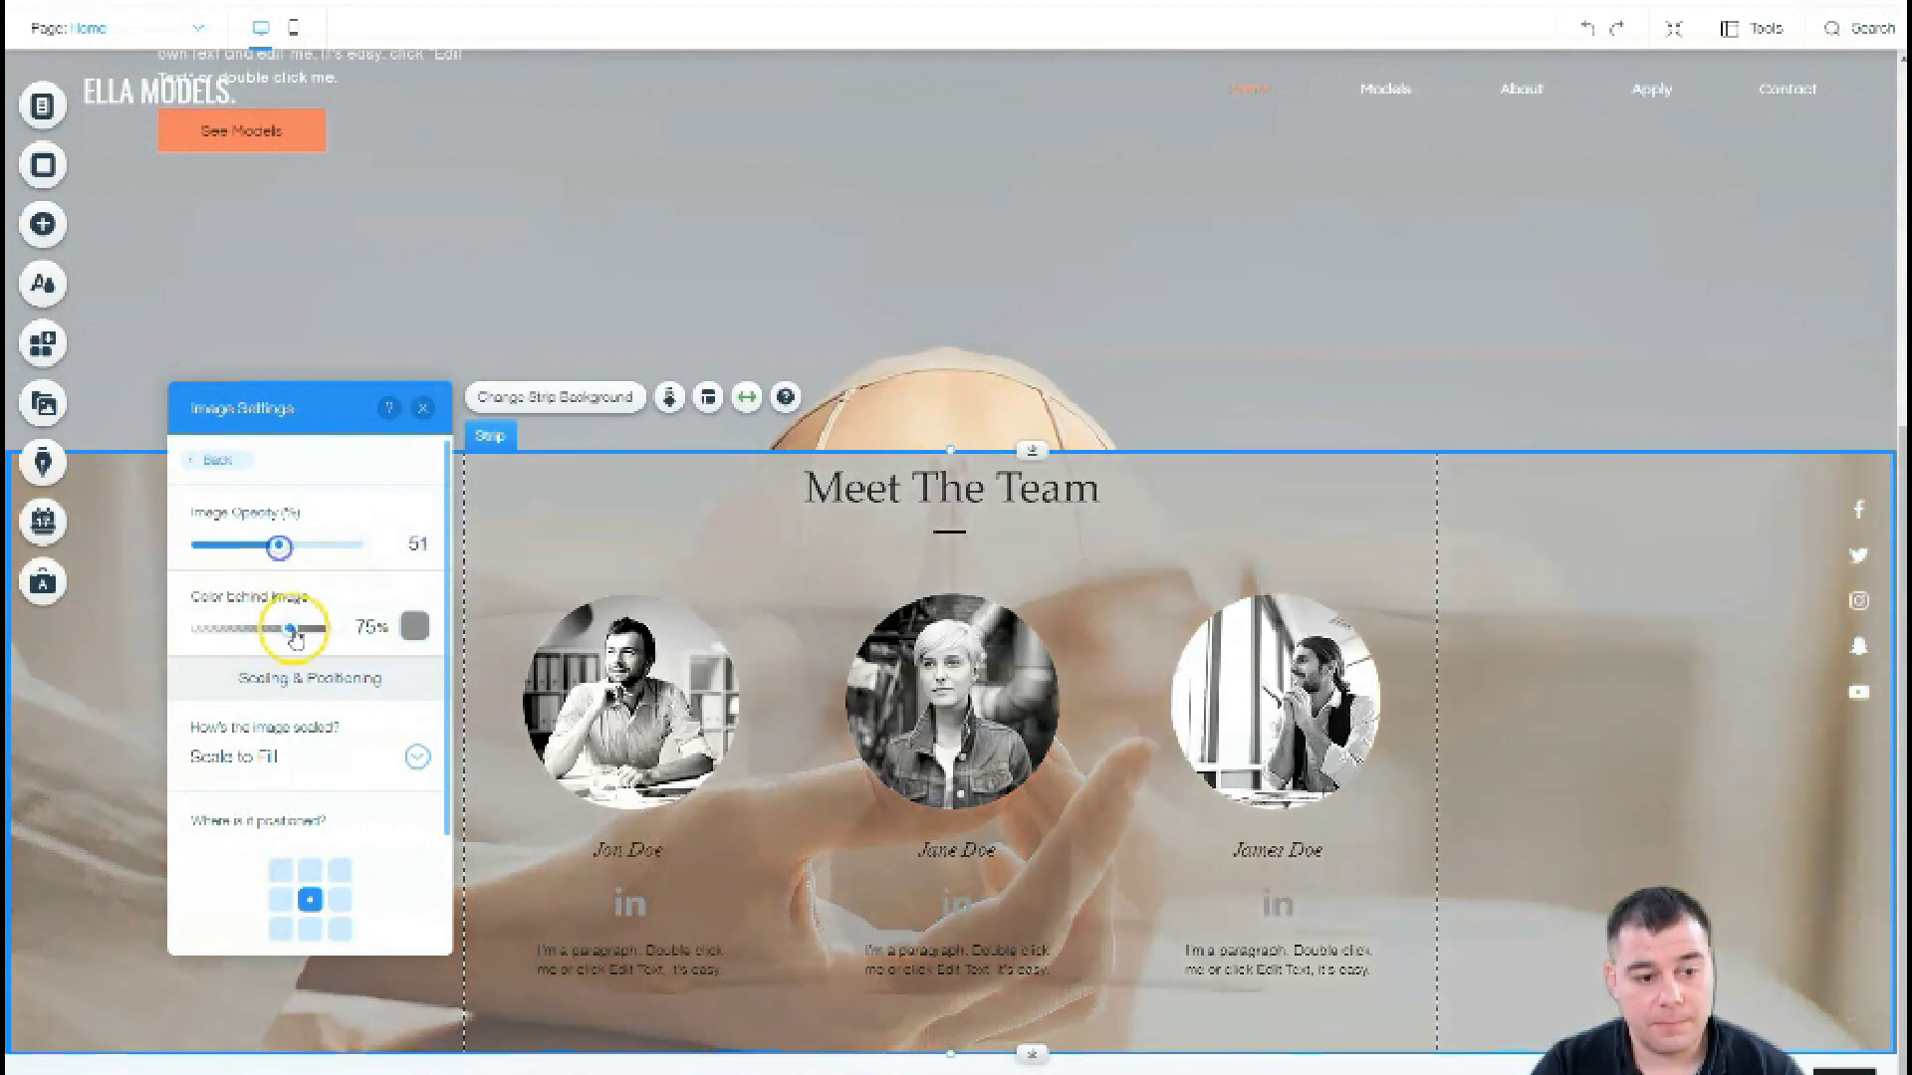
pyautogui.moveTo(290, 629); pyautogui.dragTo(314, 629)
pyautogui.moveTo(273, 546)
pyautogui.mouseDown()
pyautogui.moveTo(258, 555)
pyautogui.moveTo(287, 547)
pyautogui.mouseUp()
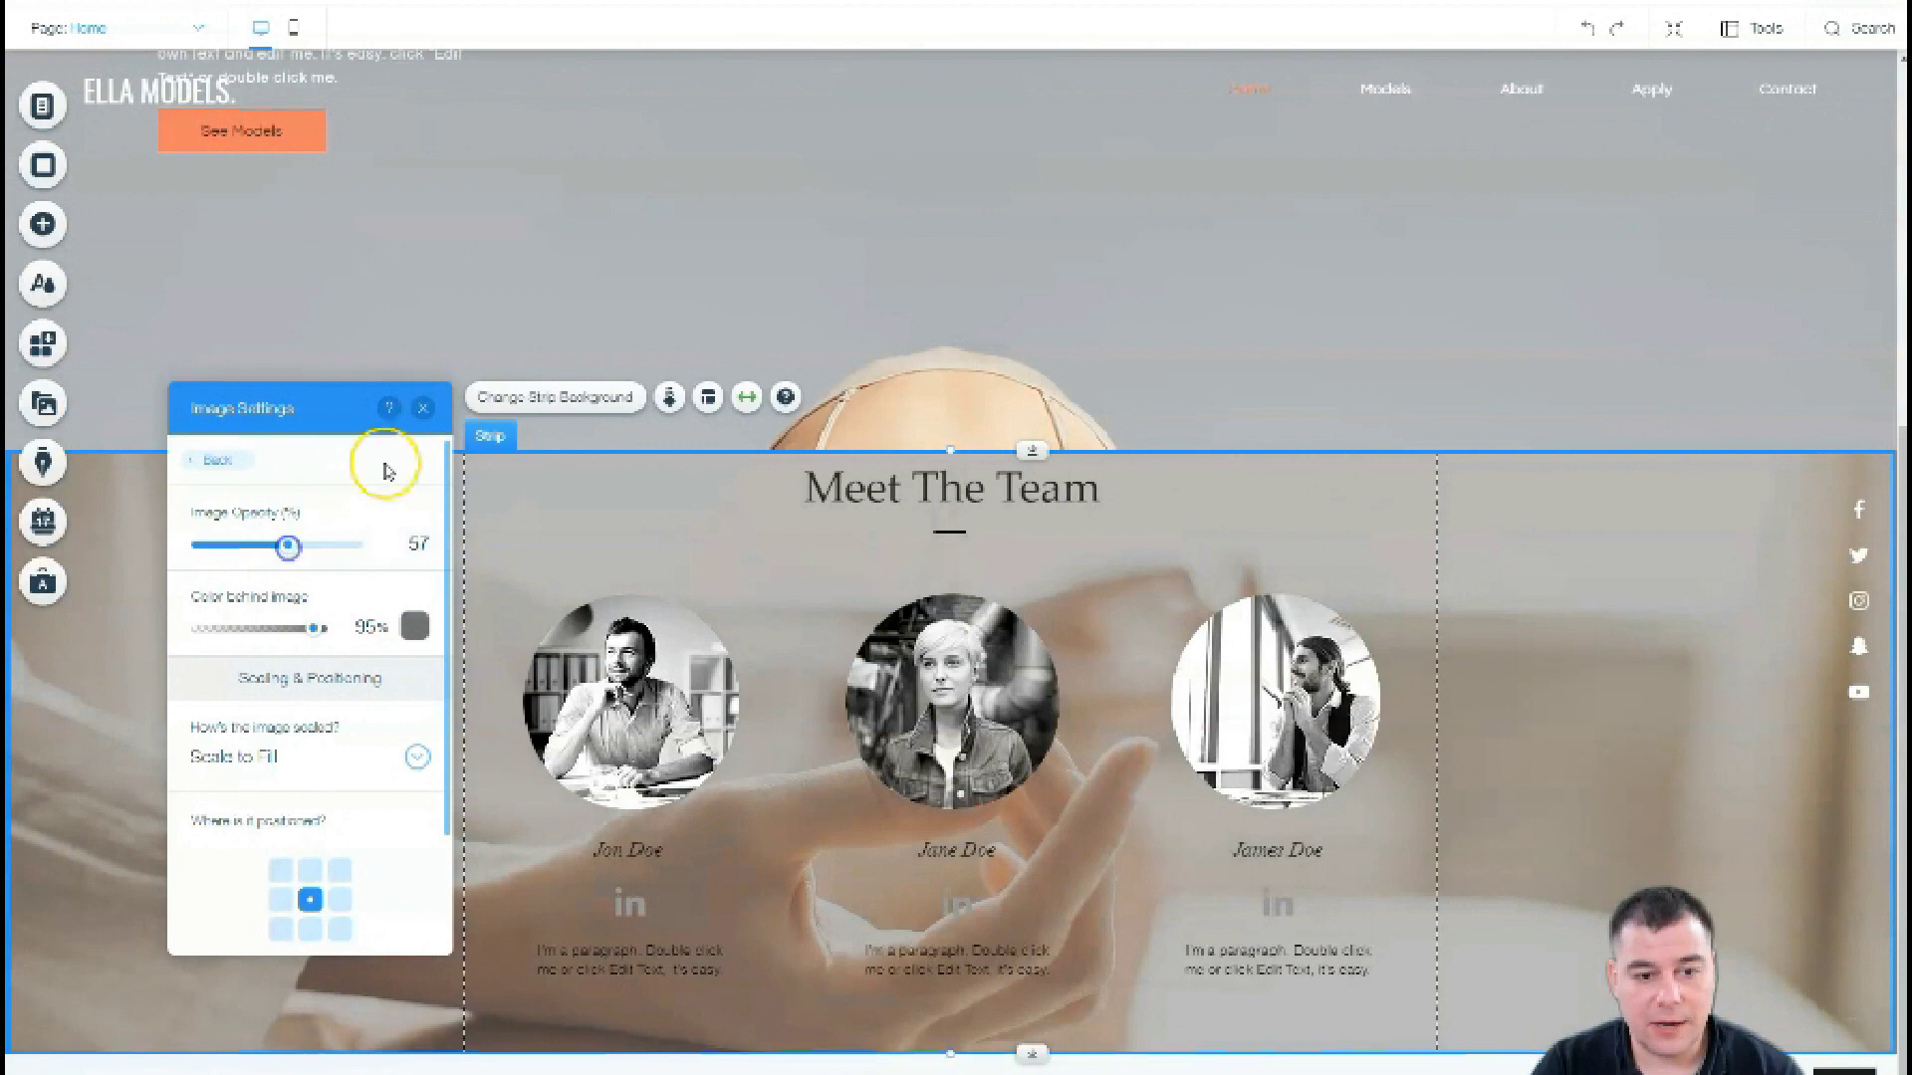
pyautogui.click(423, 409)
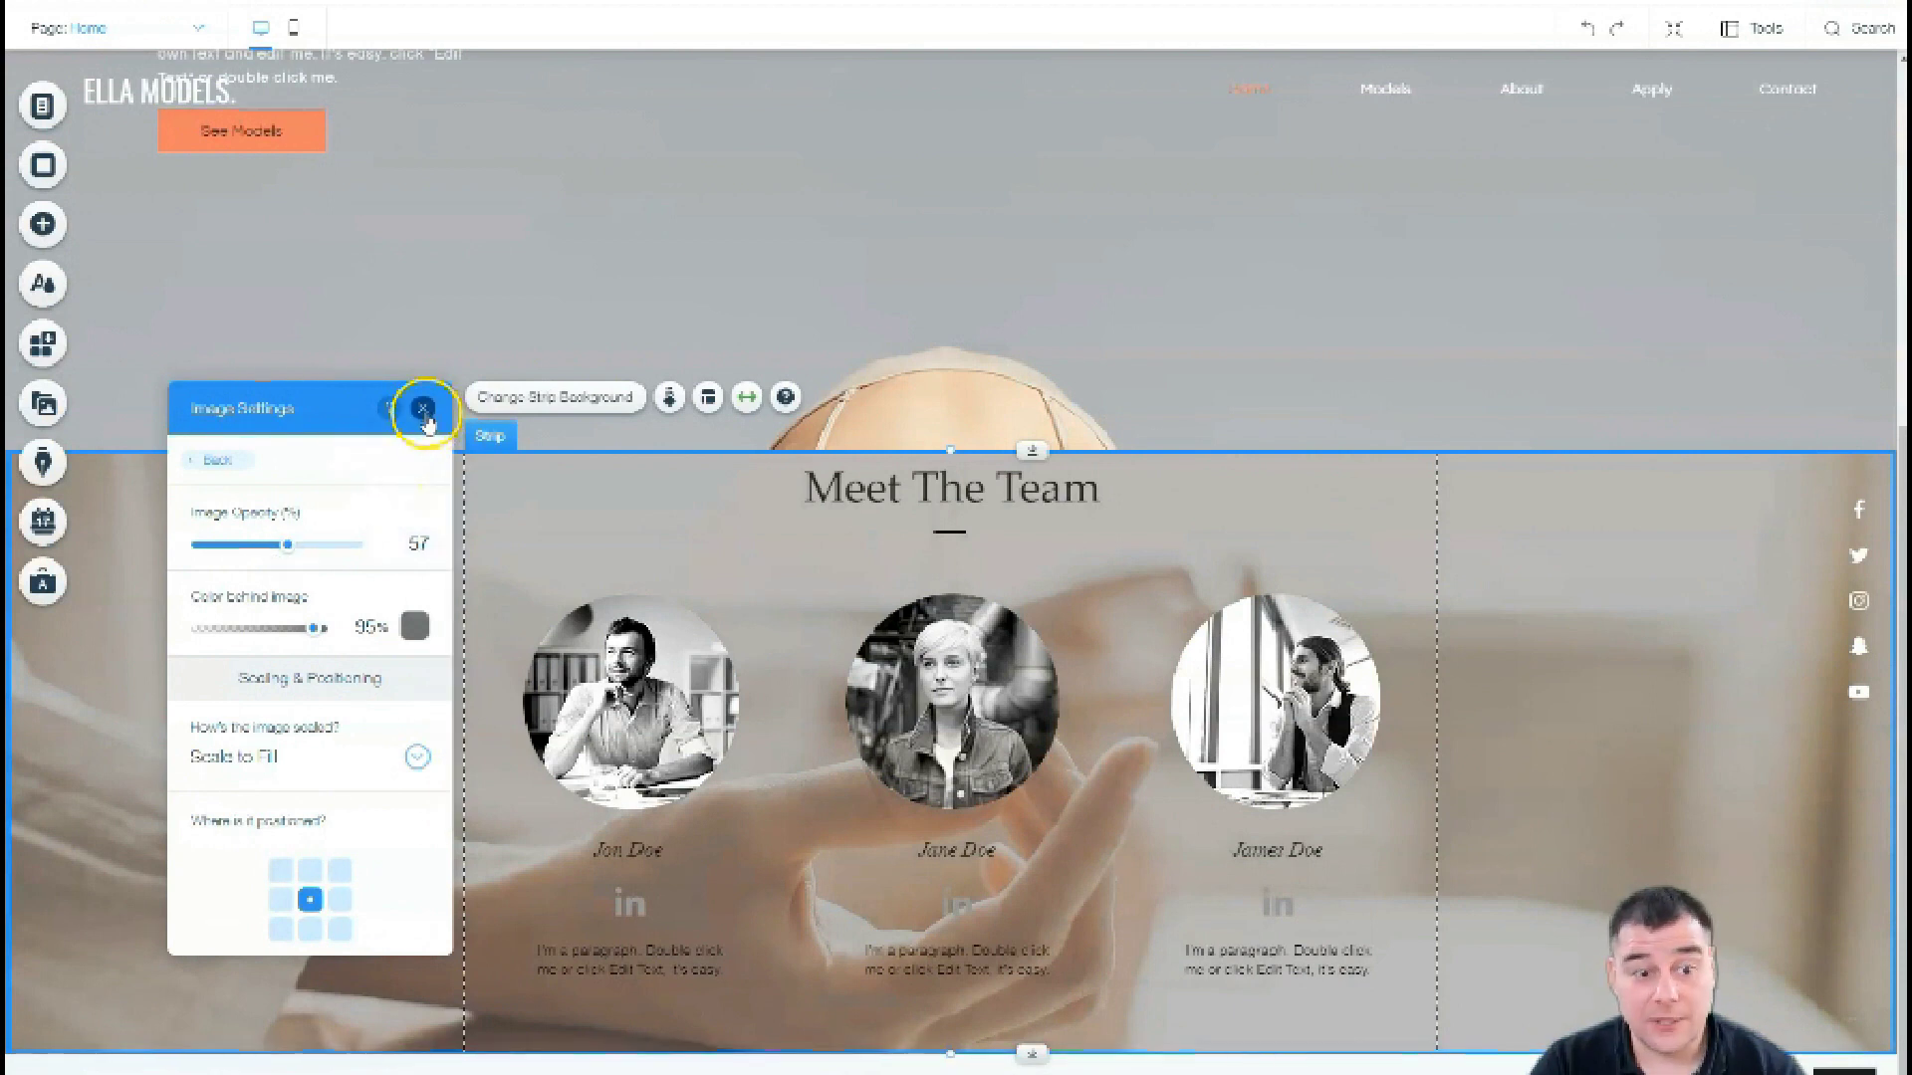
pyautogui.scroll(4, 597, 737)
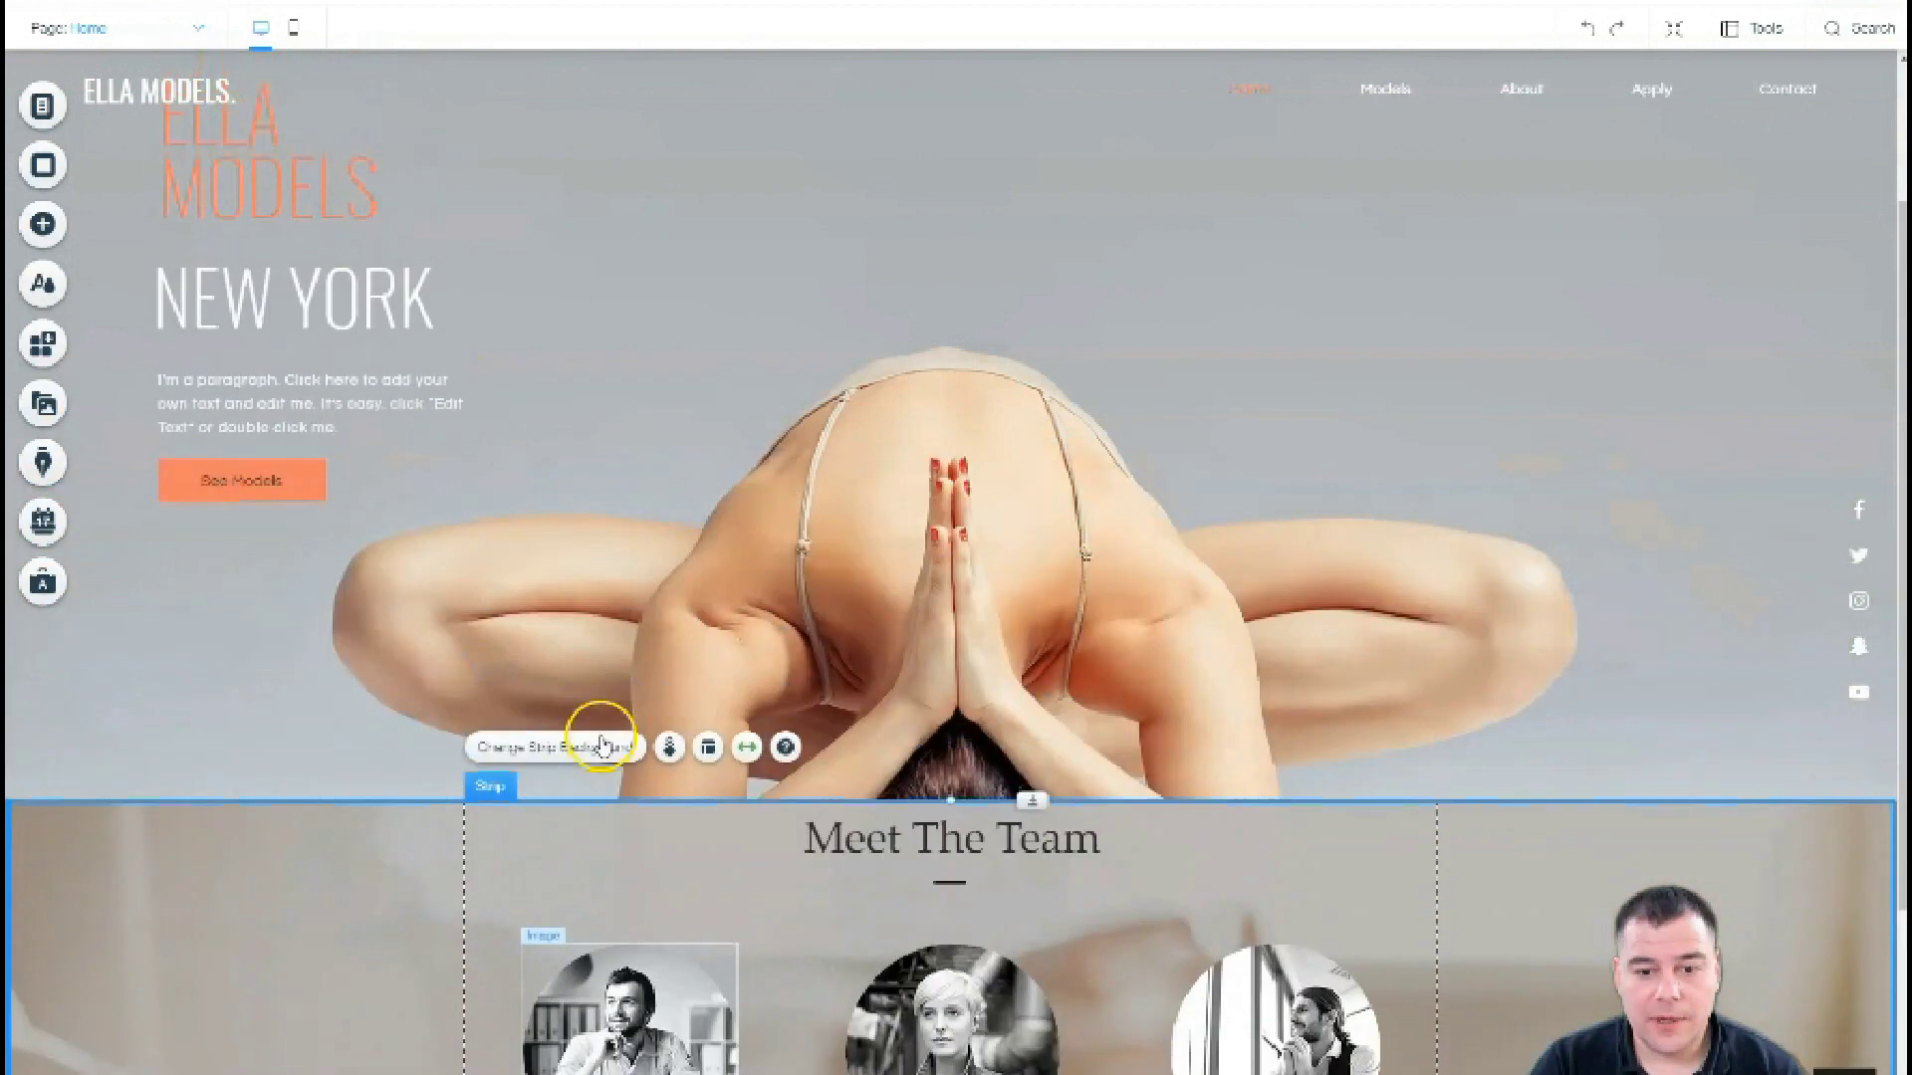
pyautogui.scroll(-4, 601, 742)
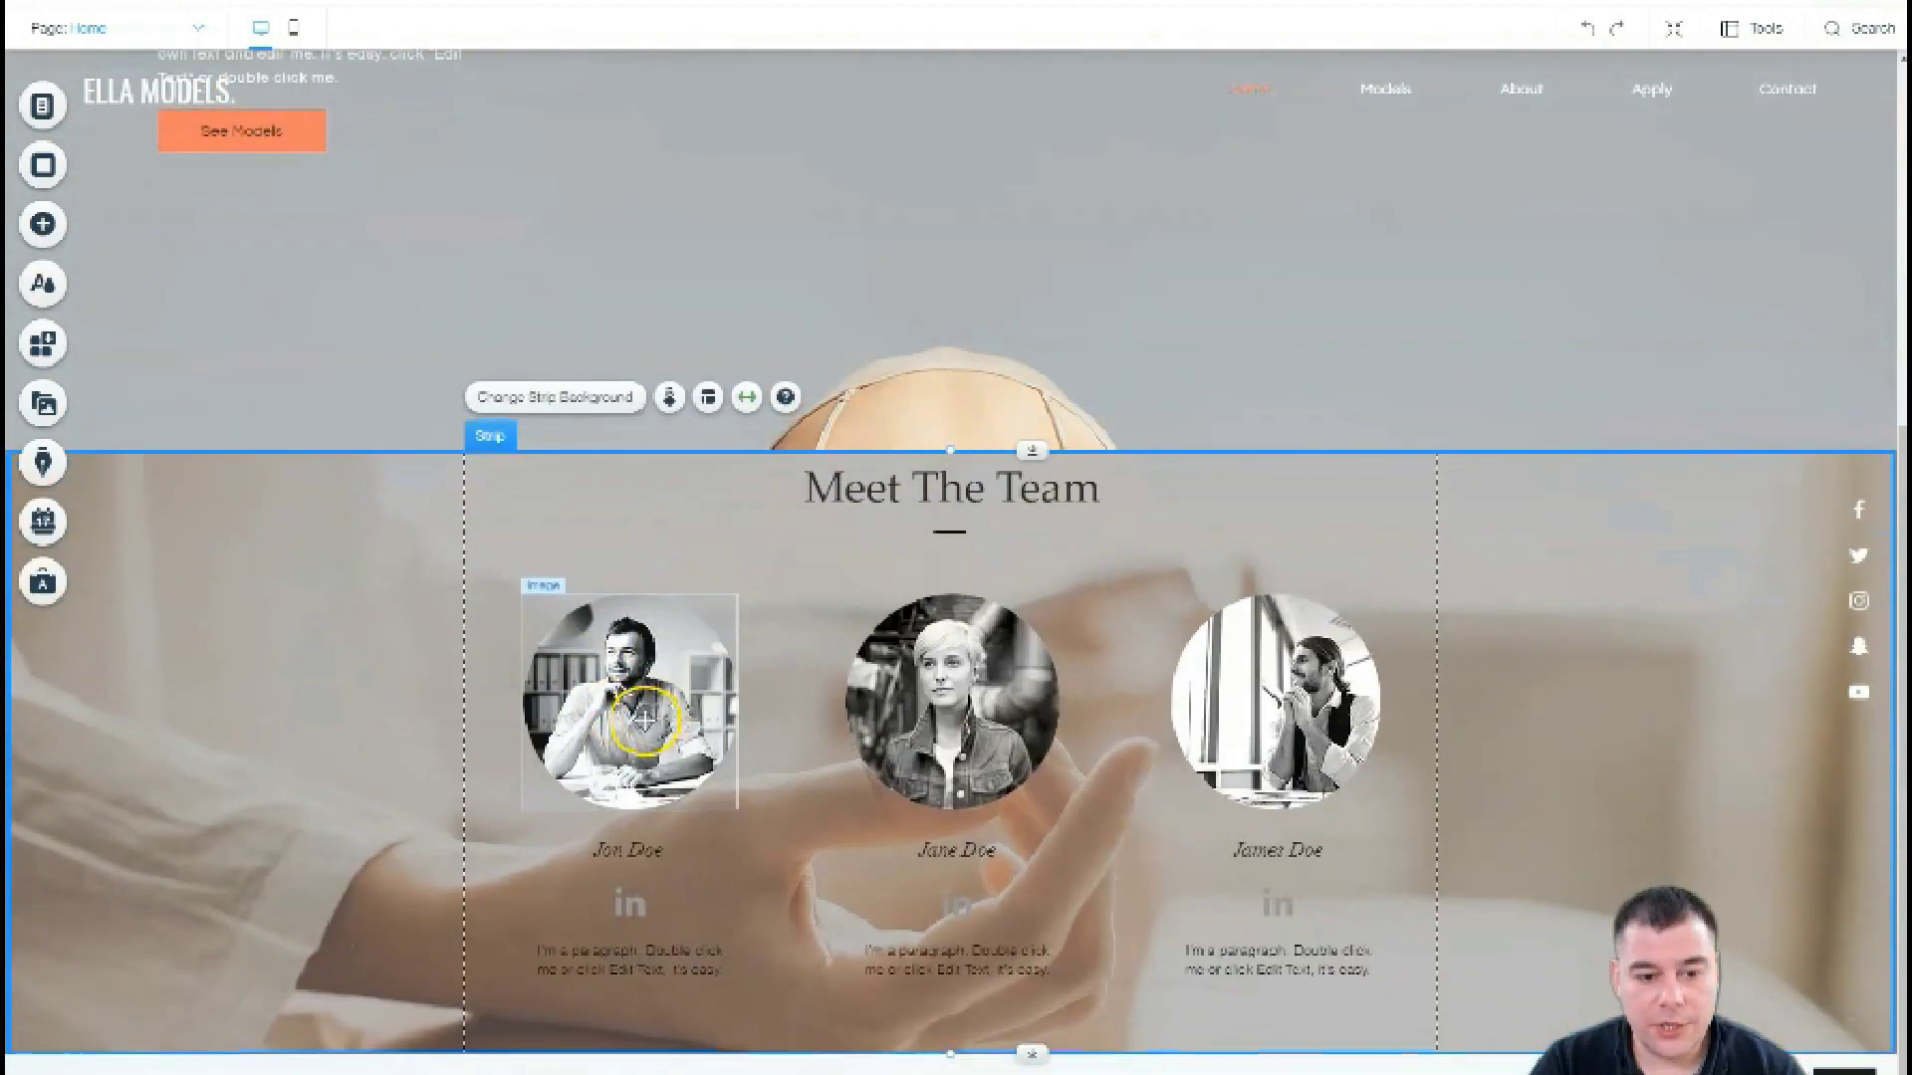
# Step: Examine the frame designs available for the first team member's photo
pyautogui.click(623, 695)
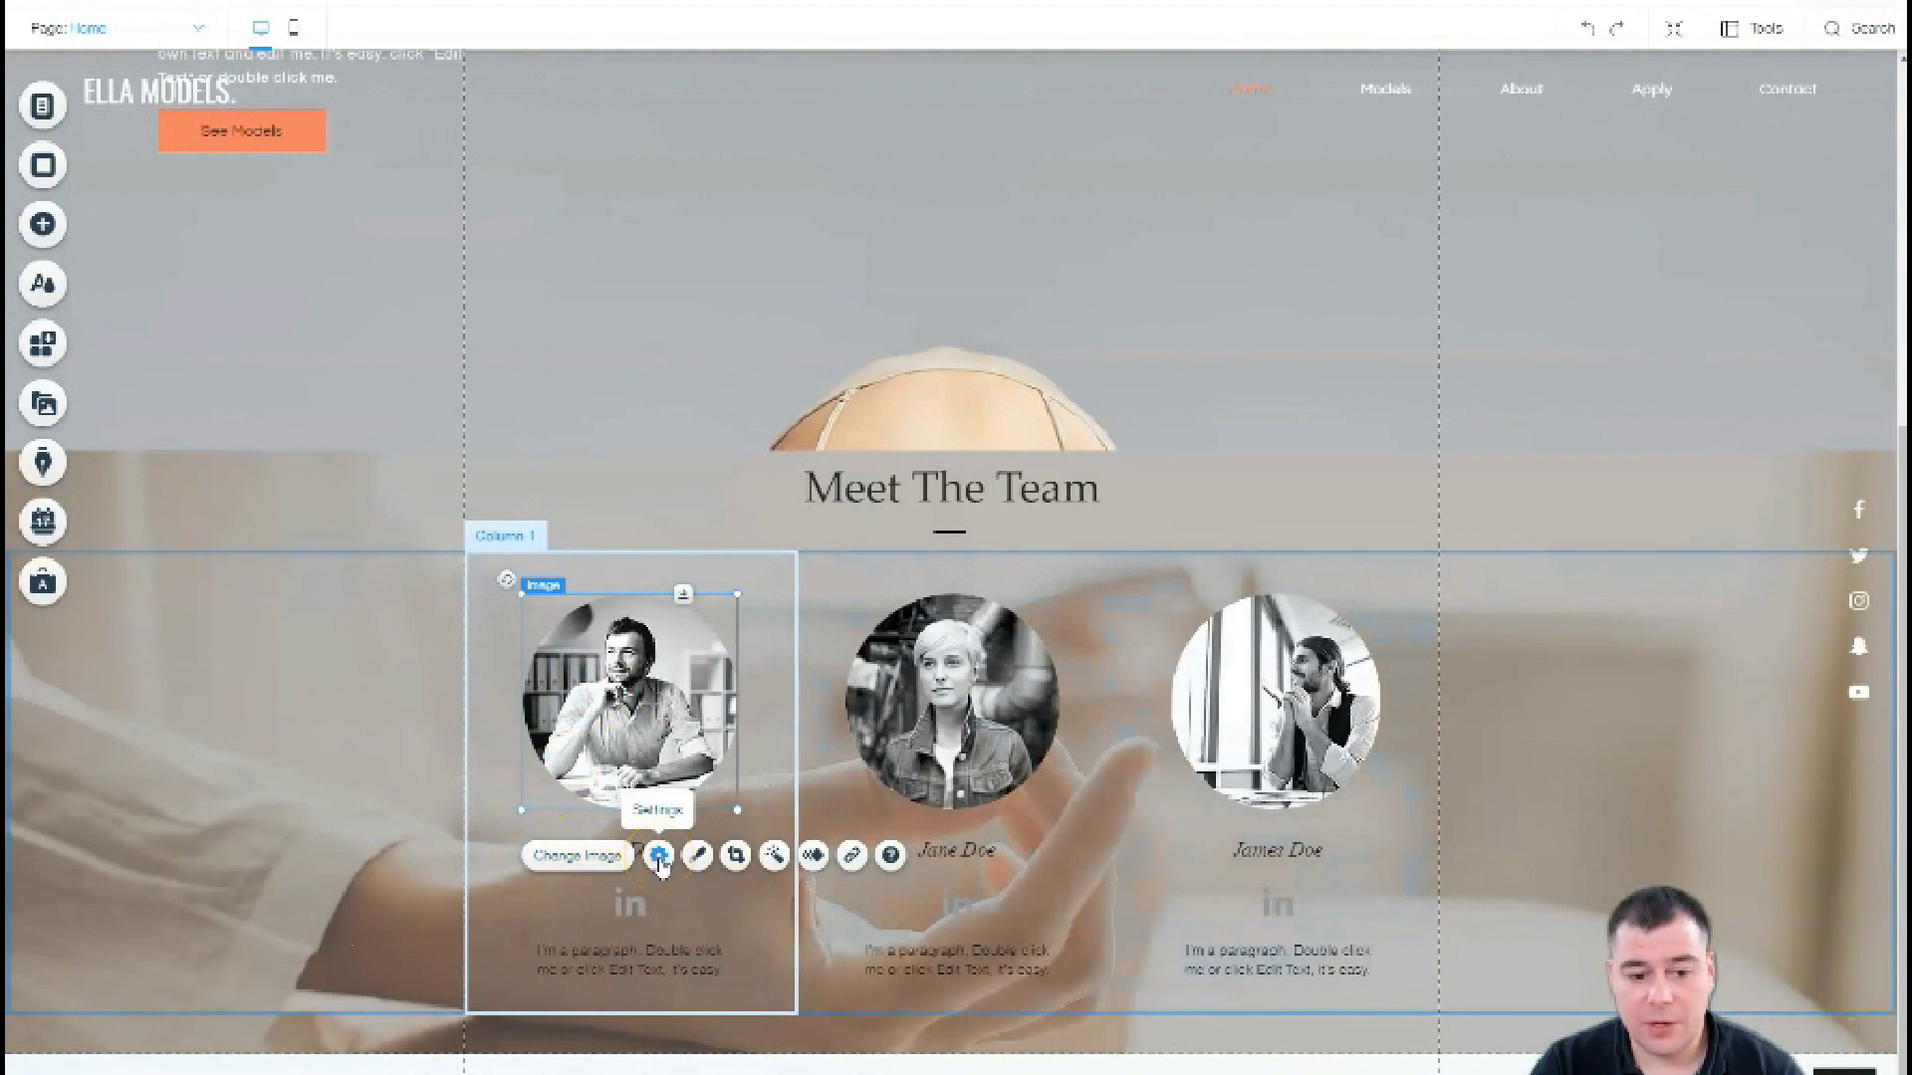
pyautogui.click(692, 858)
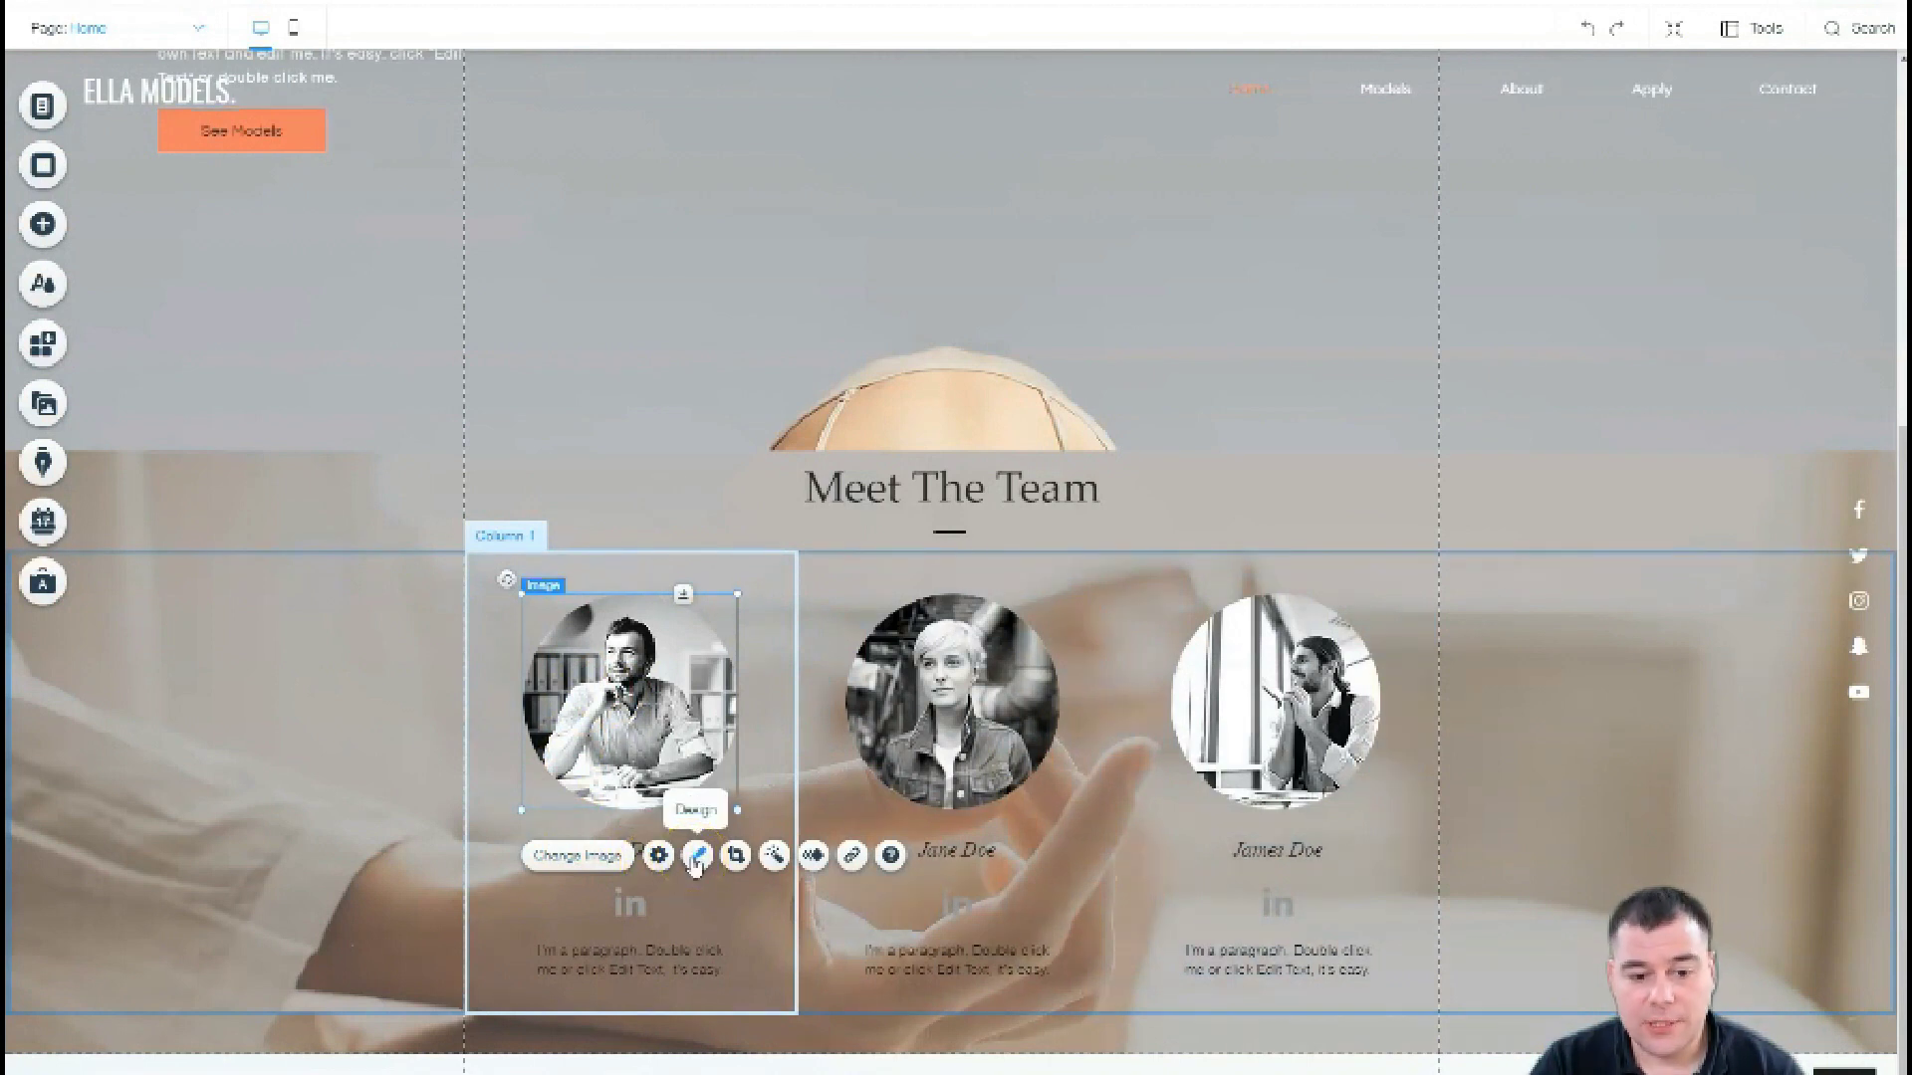
pyautogui.click(695, 859)
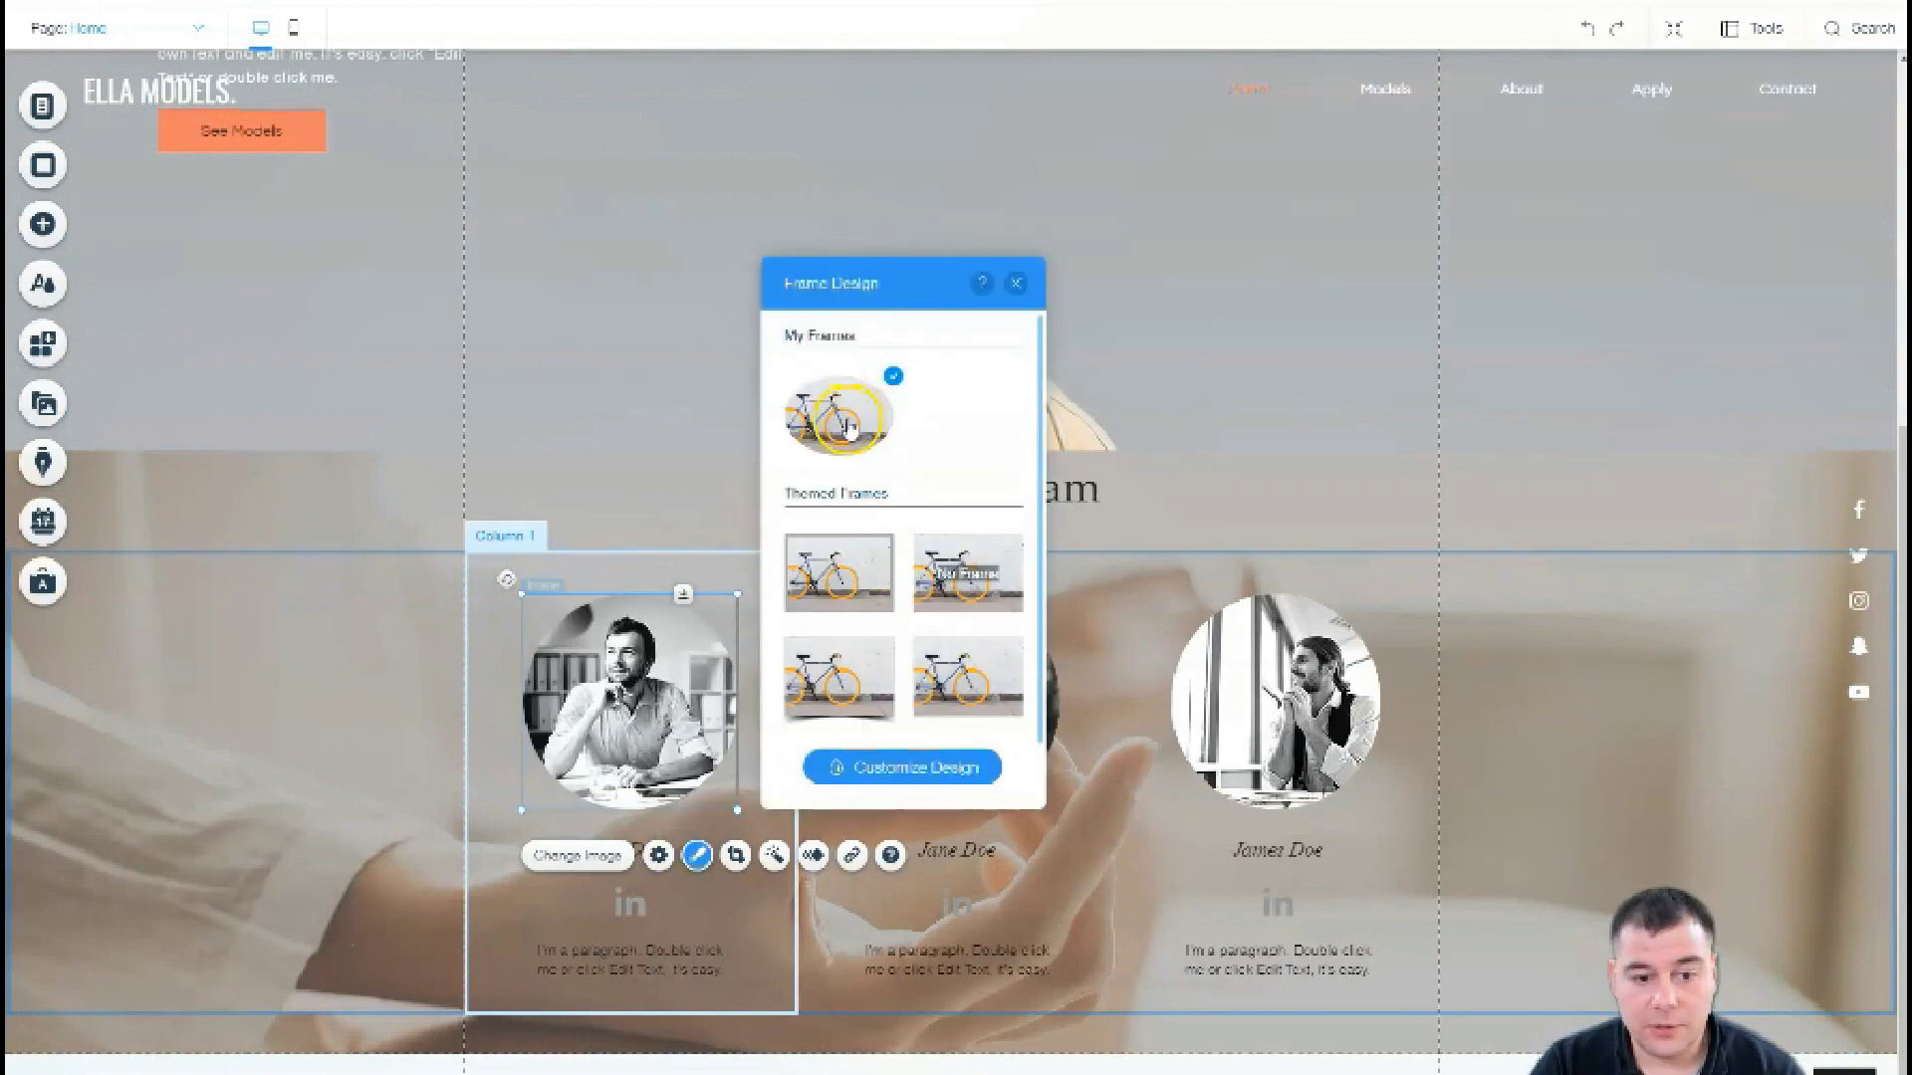
pyautogui.click(850, 694)
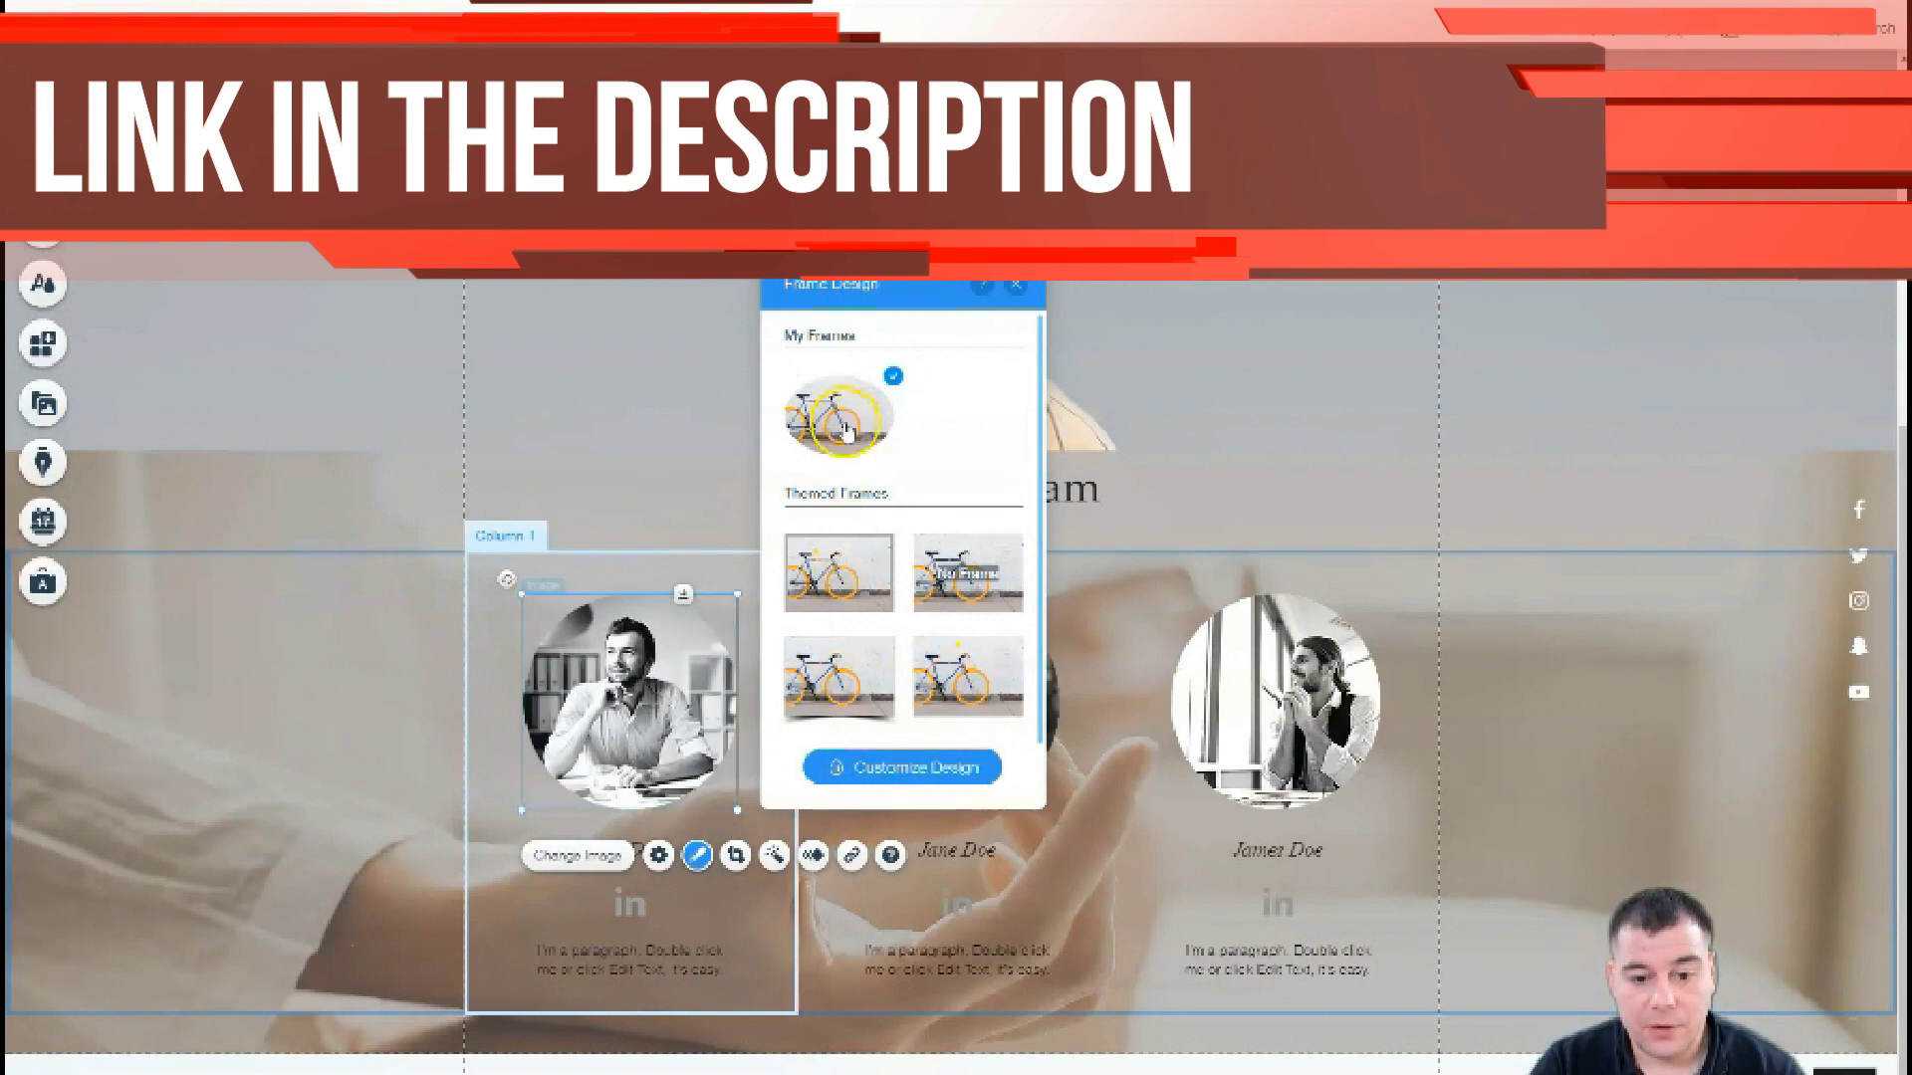
pyautogui.click(1015, 289)
pyautogui.scroll(2, 869, 656)
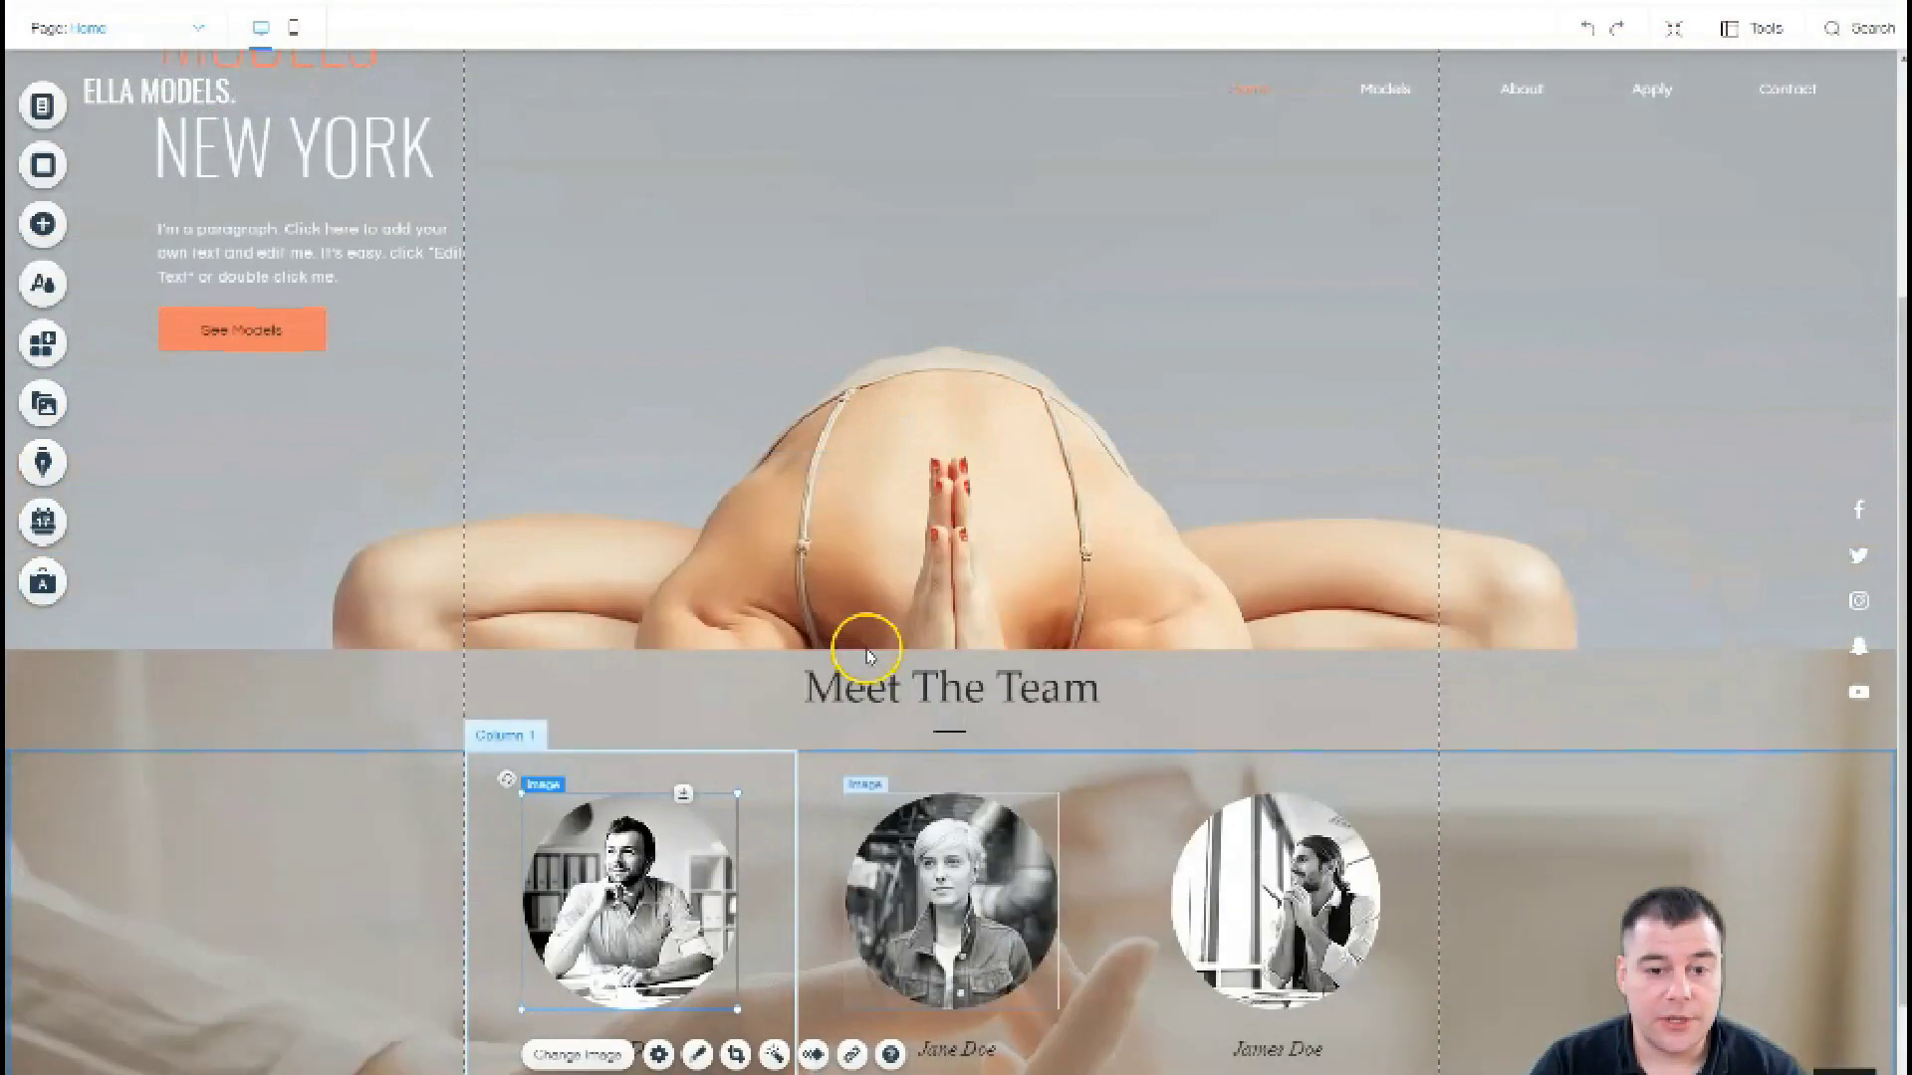
pyautogui.scroll(4, 868, 655)
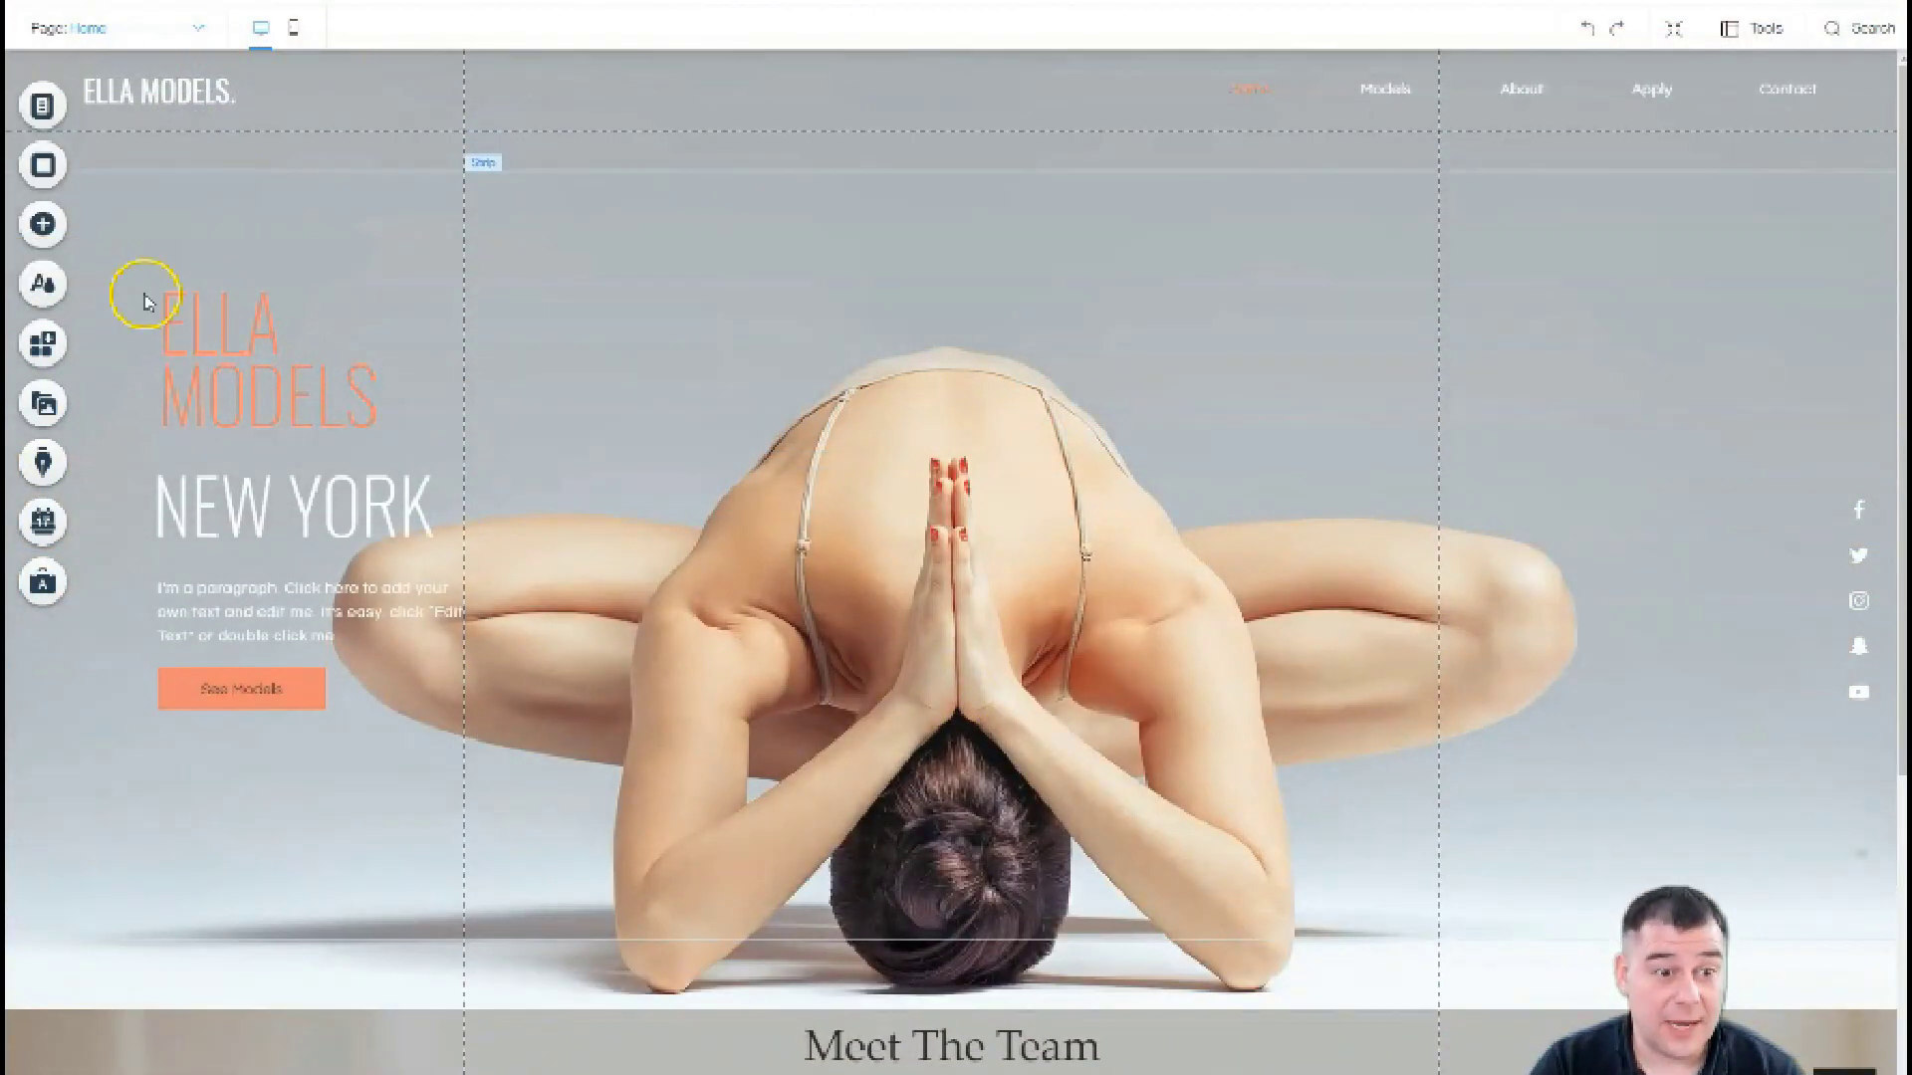
# Step: Browse the addable elements, including Testimonials and Classic strips, images, buttons, galleries, decorative and interactive elements, and boxes
pyautogui.click(43, 224)
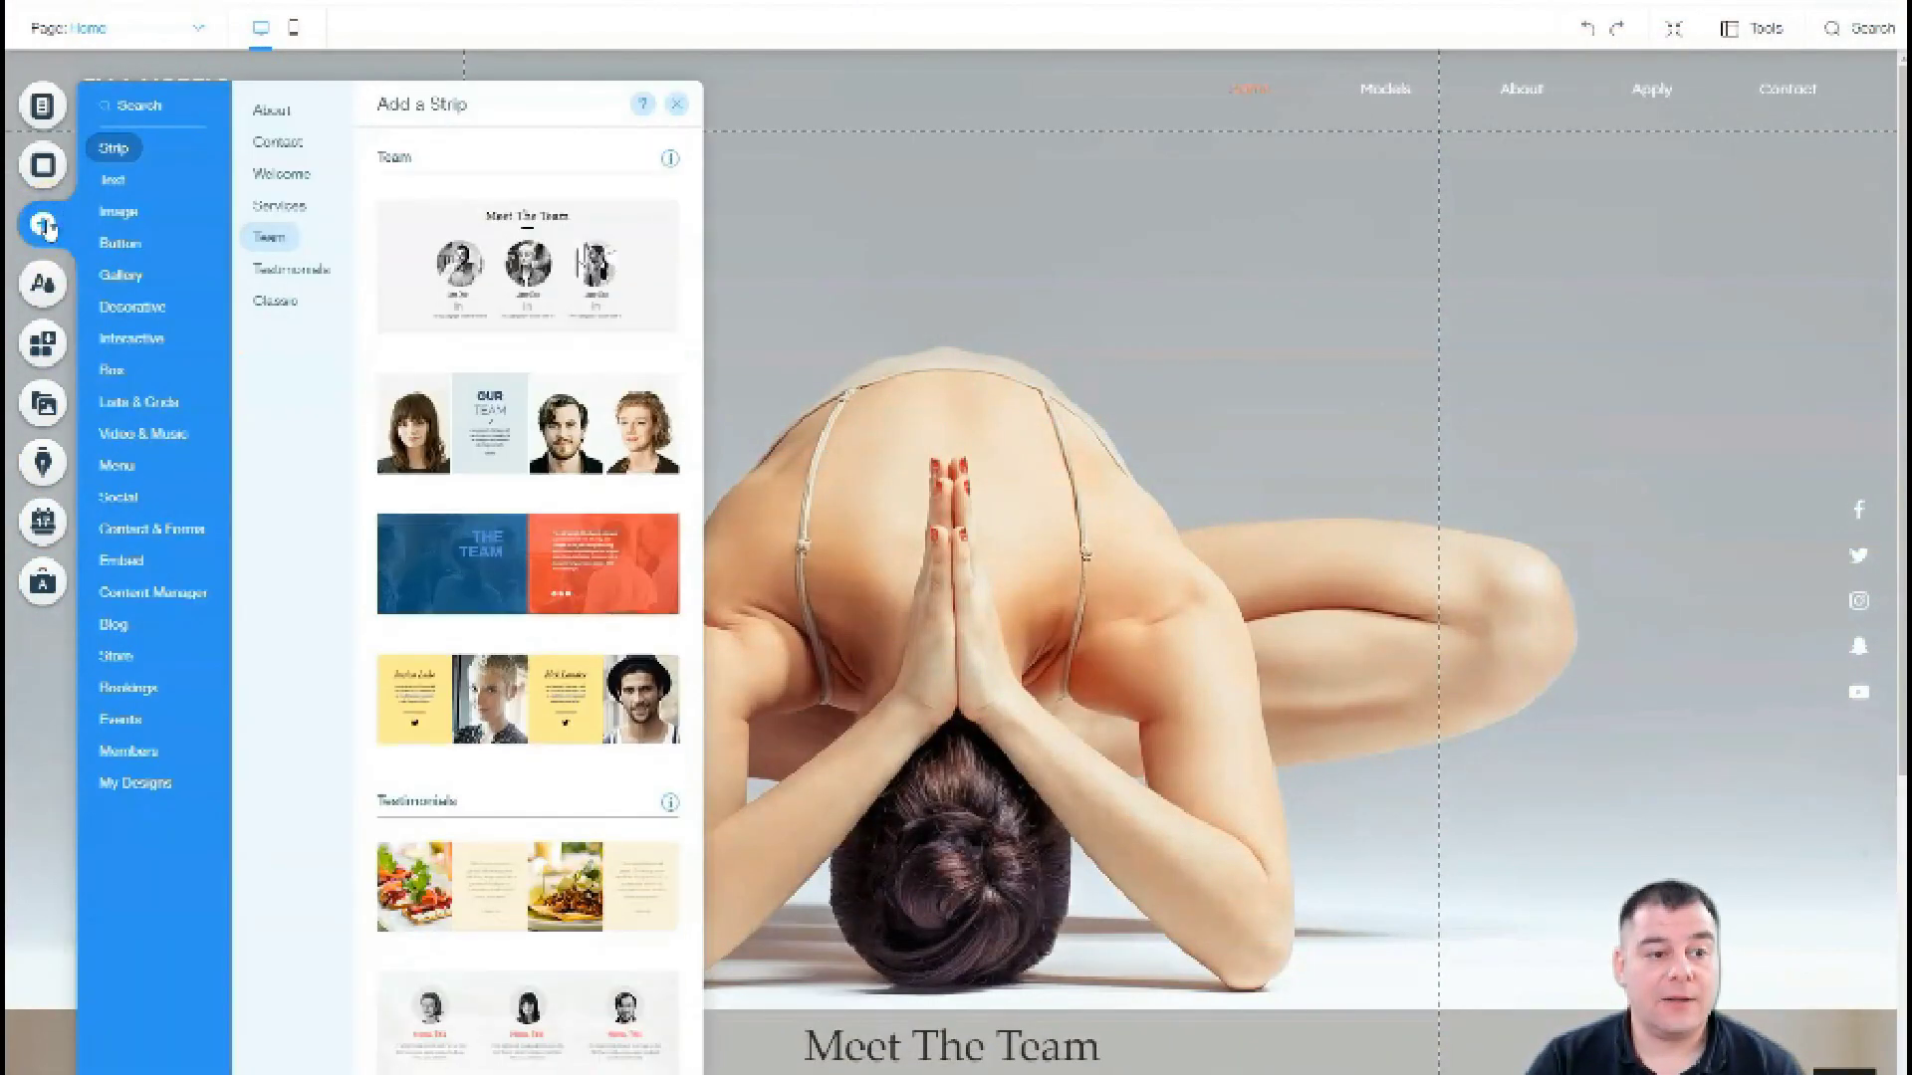
pyautogui.click(290, 269)
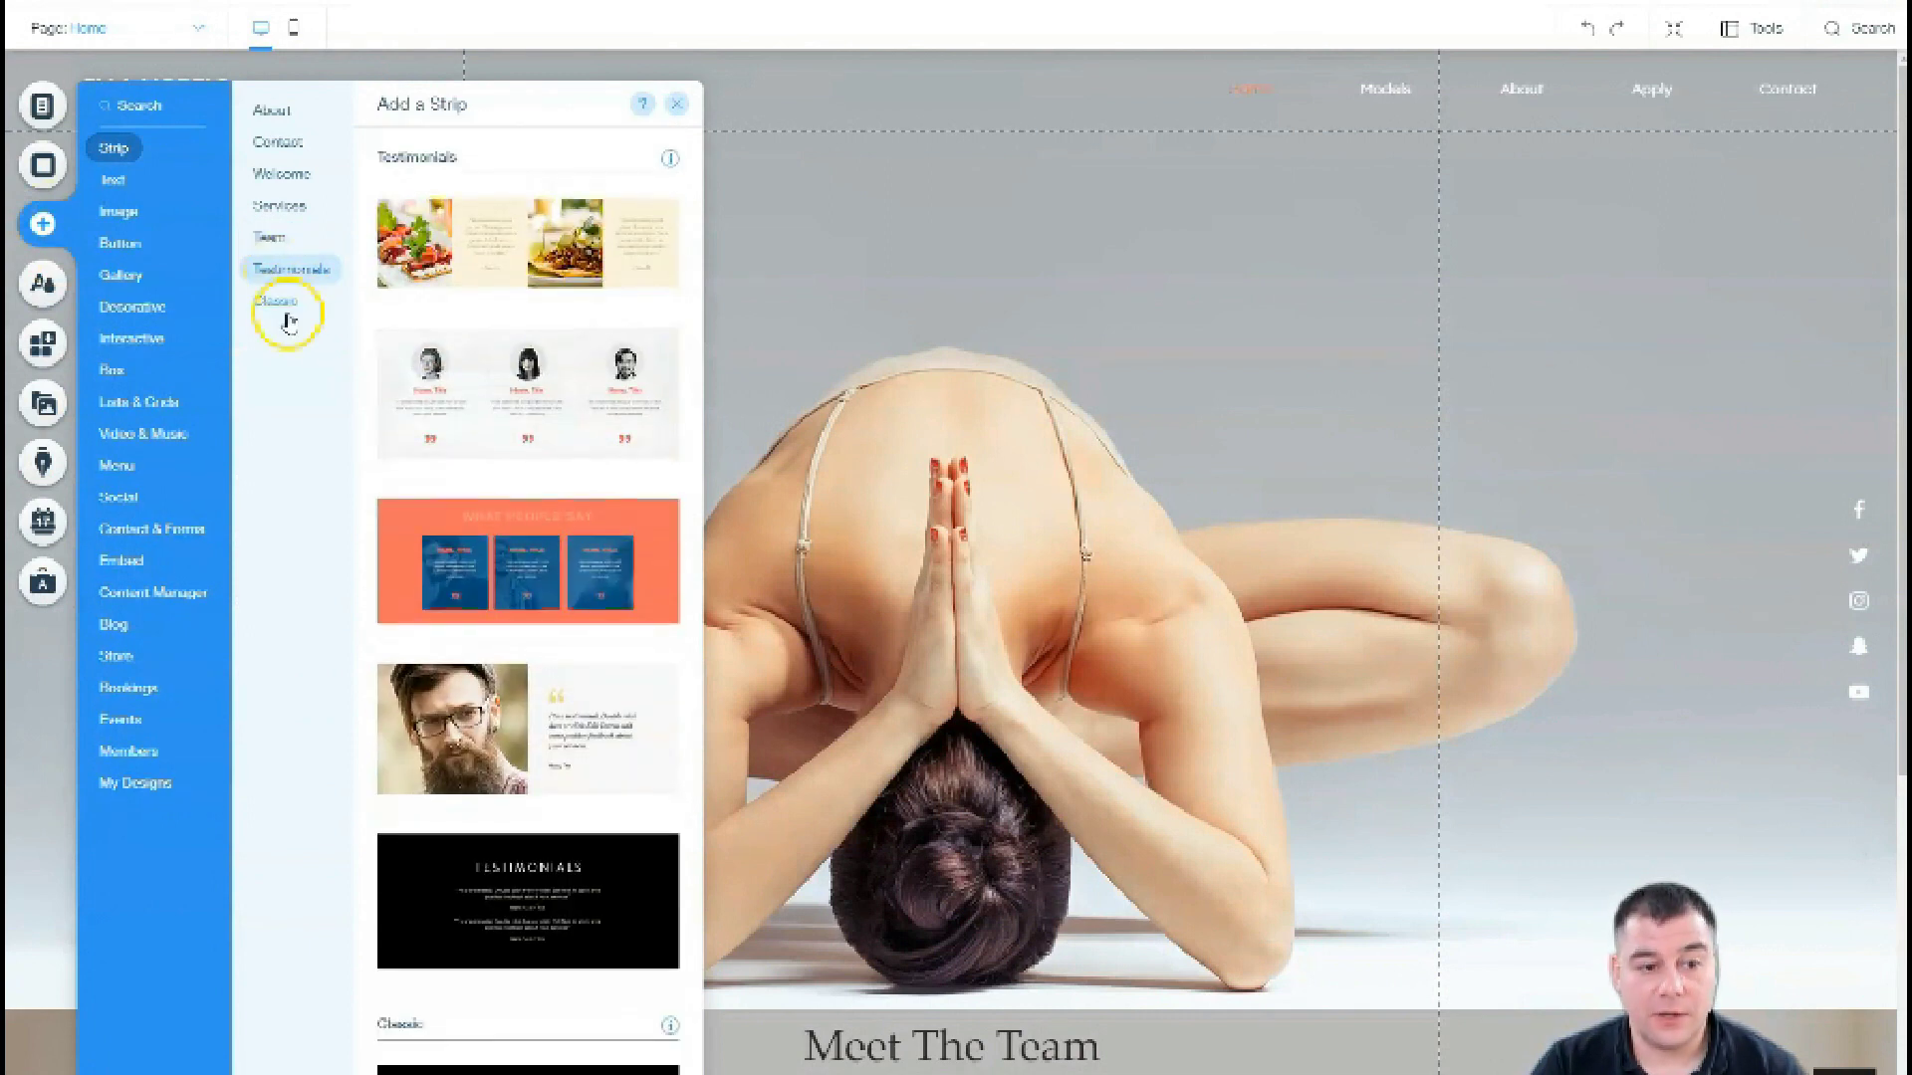
pyautogui.click(283, 306)
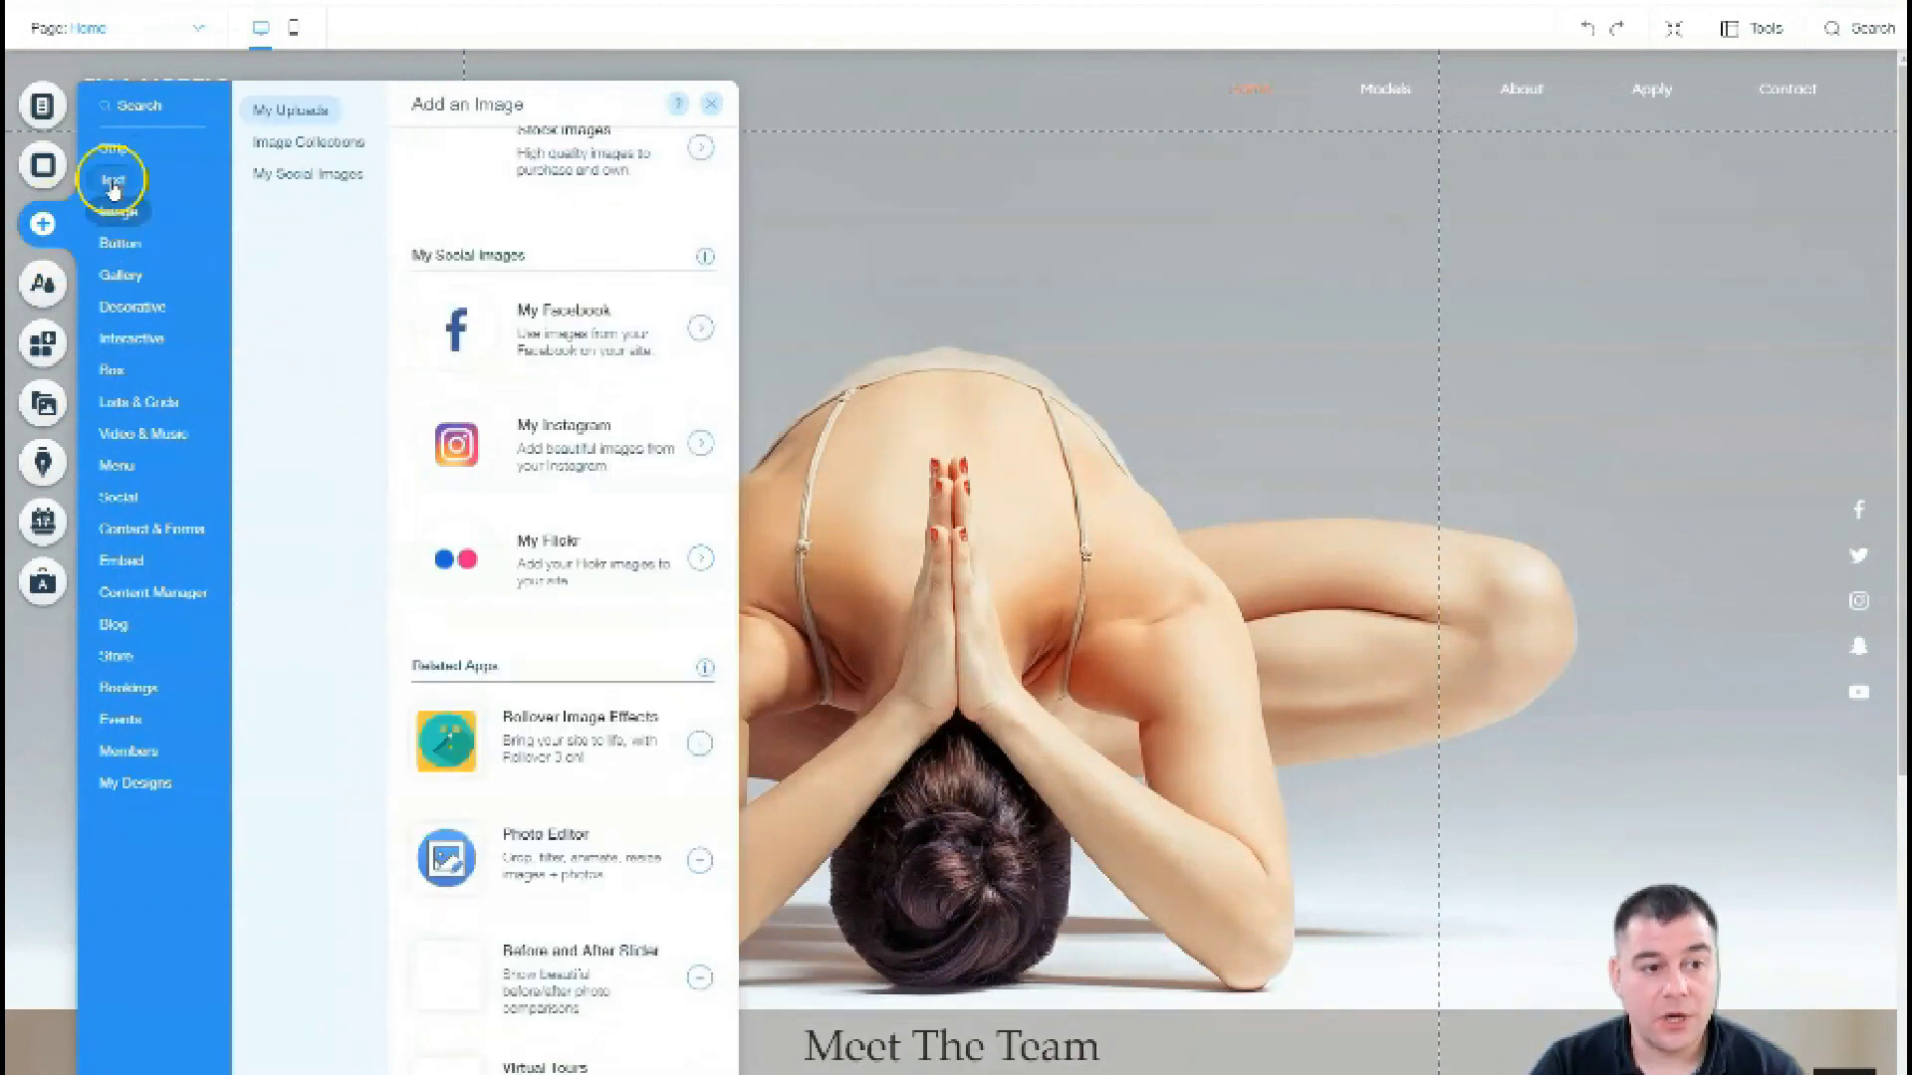
pyautogui.moveTo(119, 214)
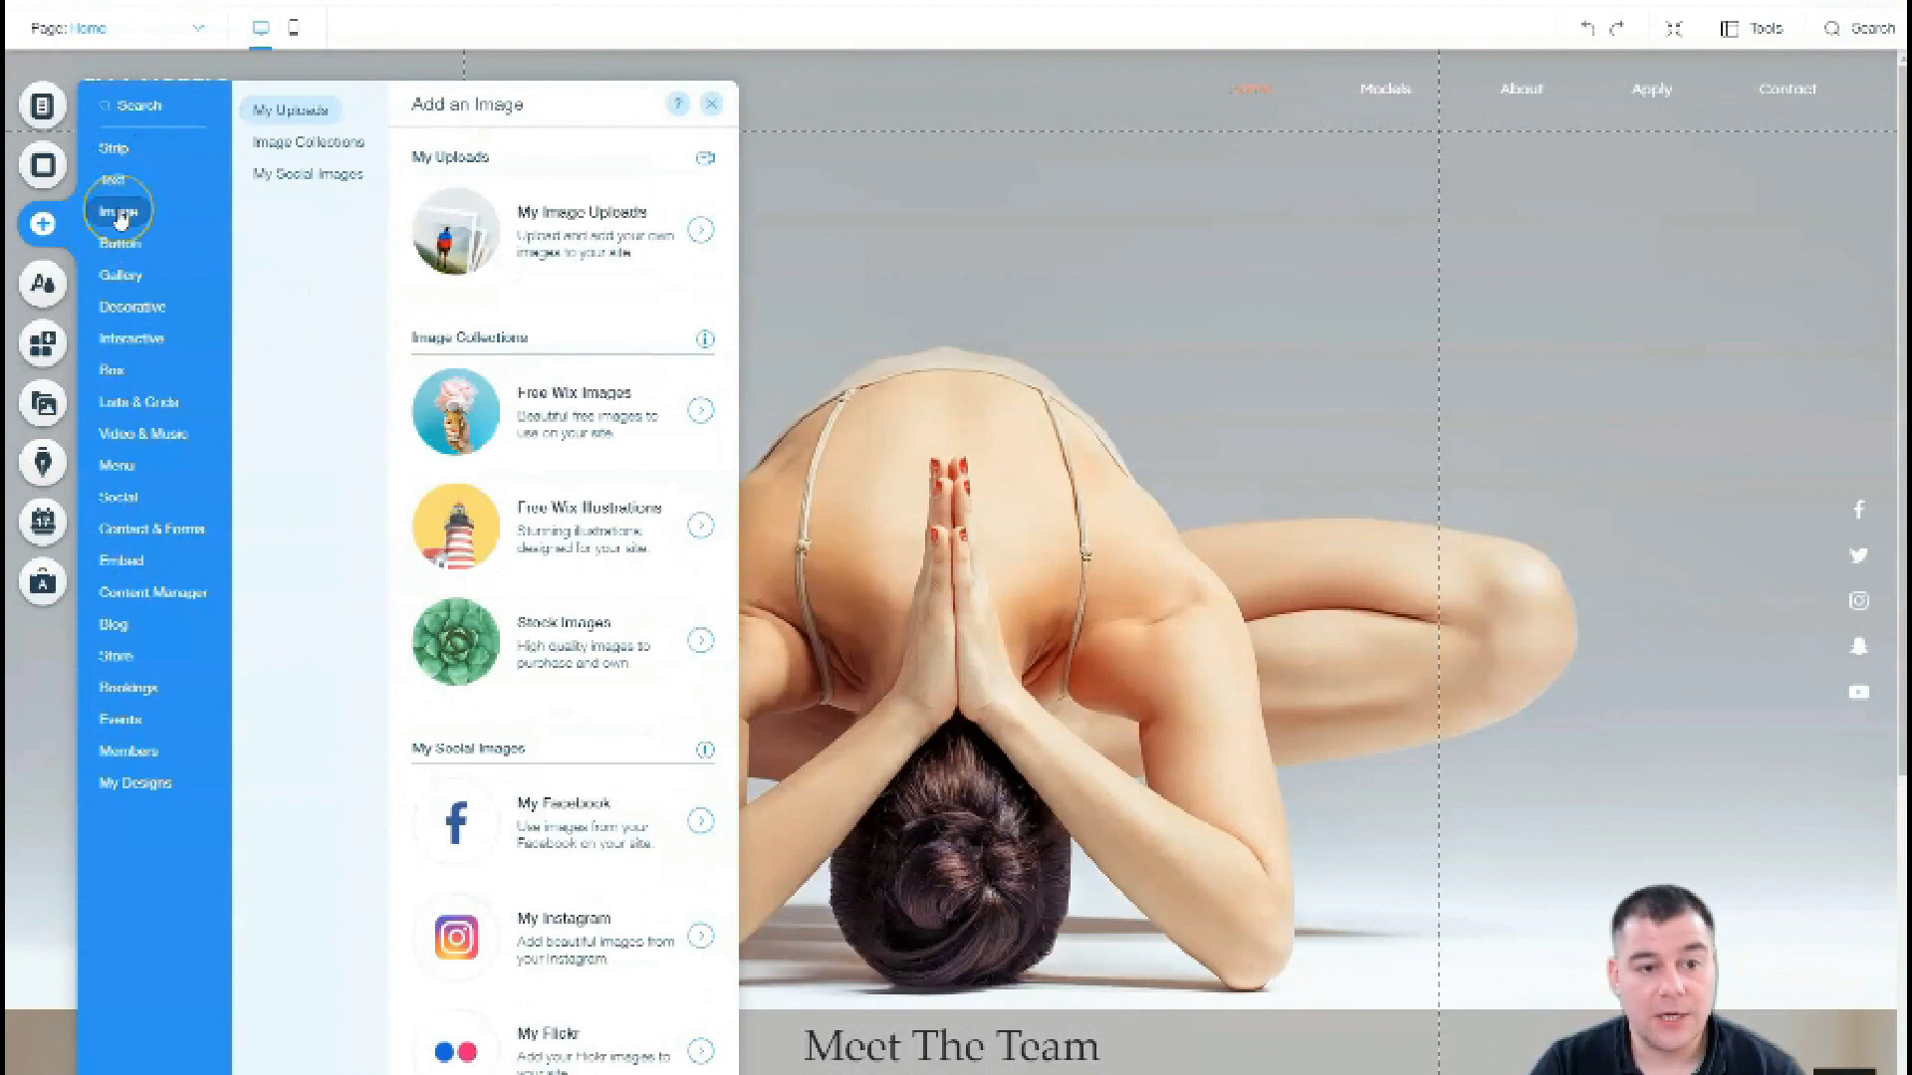
pyautogui.click(115, 243)
pyautogui.click(116, 279)
pyautogui.click(124, 309)
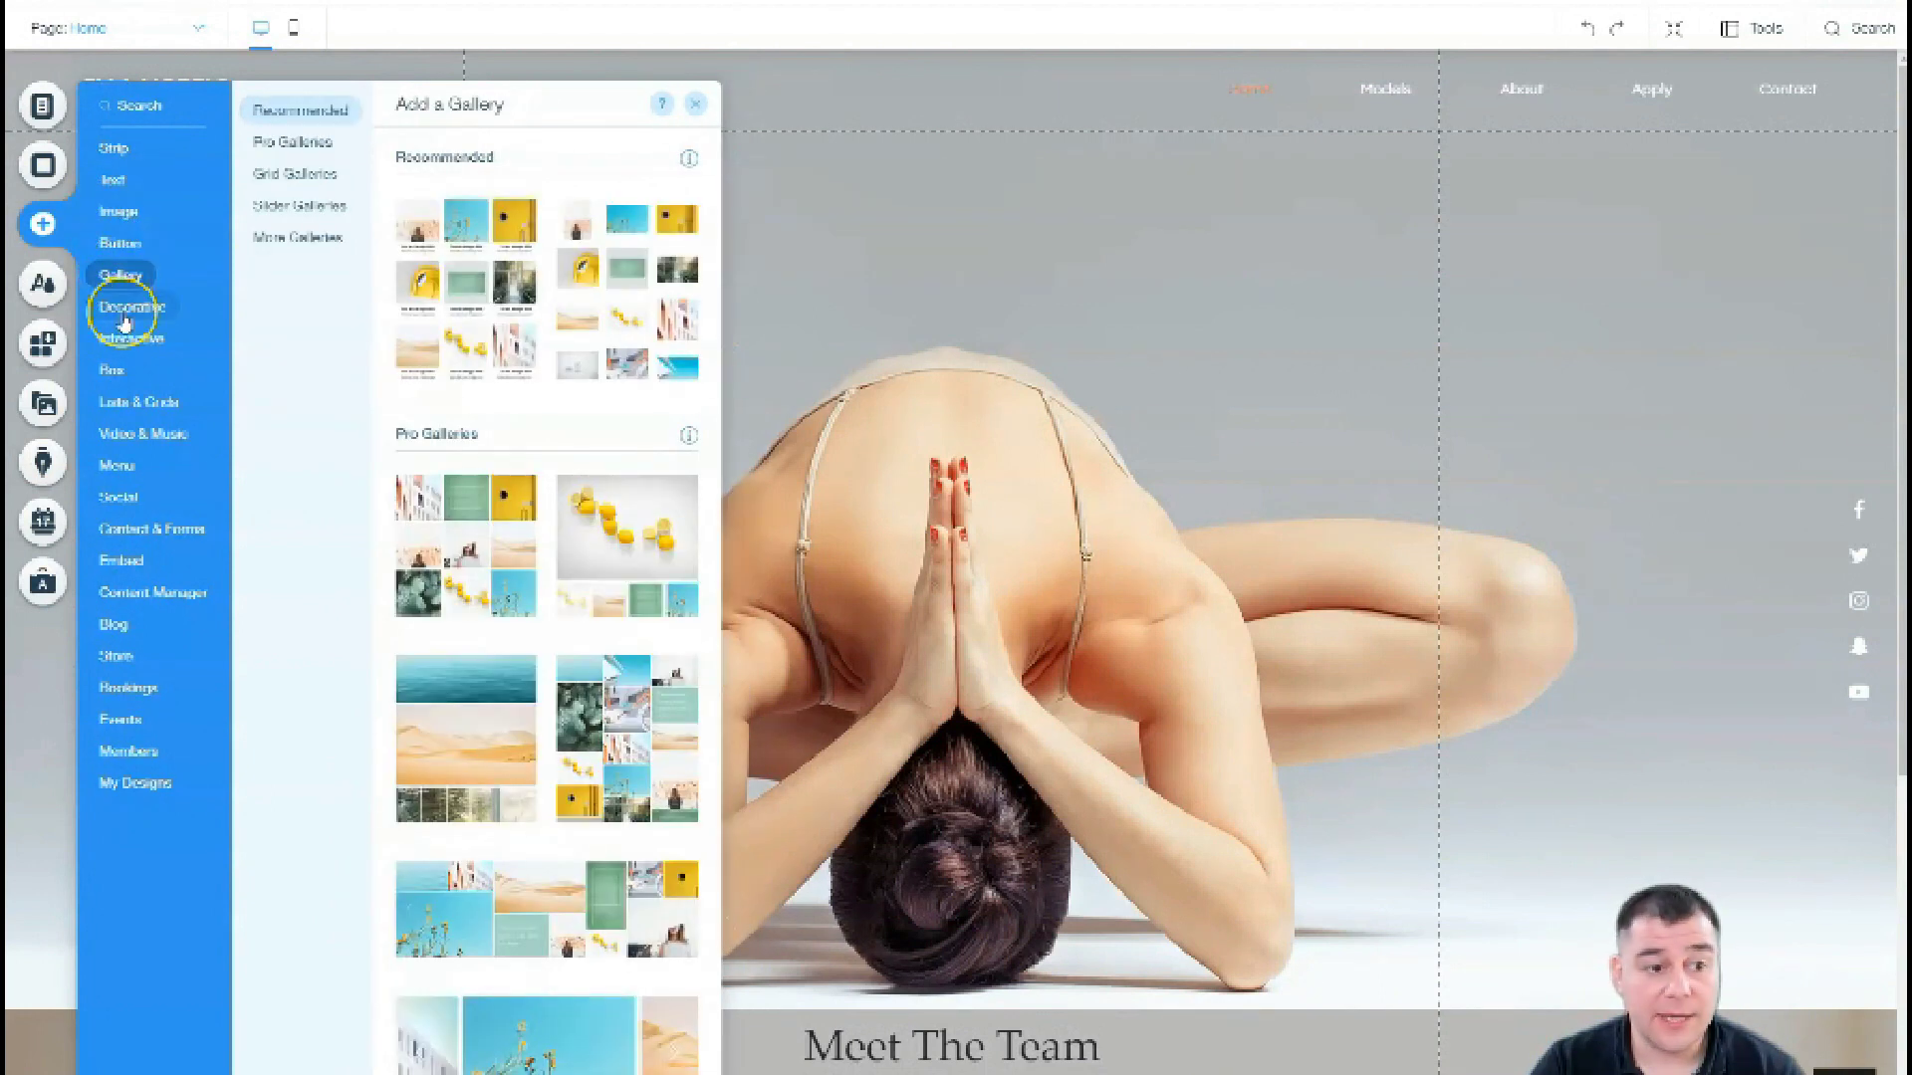
pyautogui.click(130, 340)
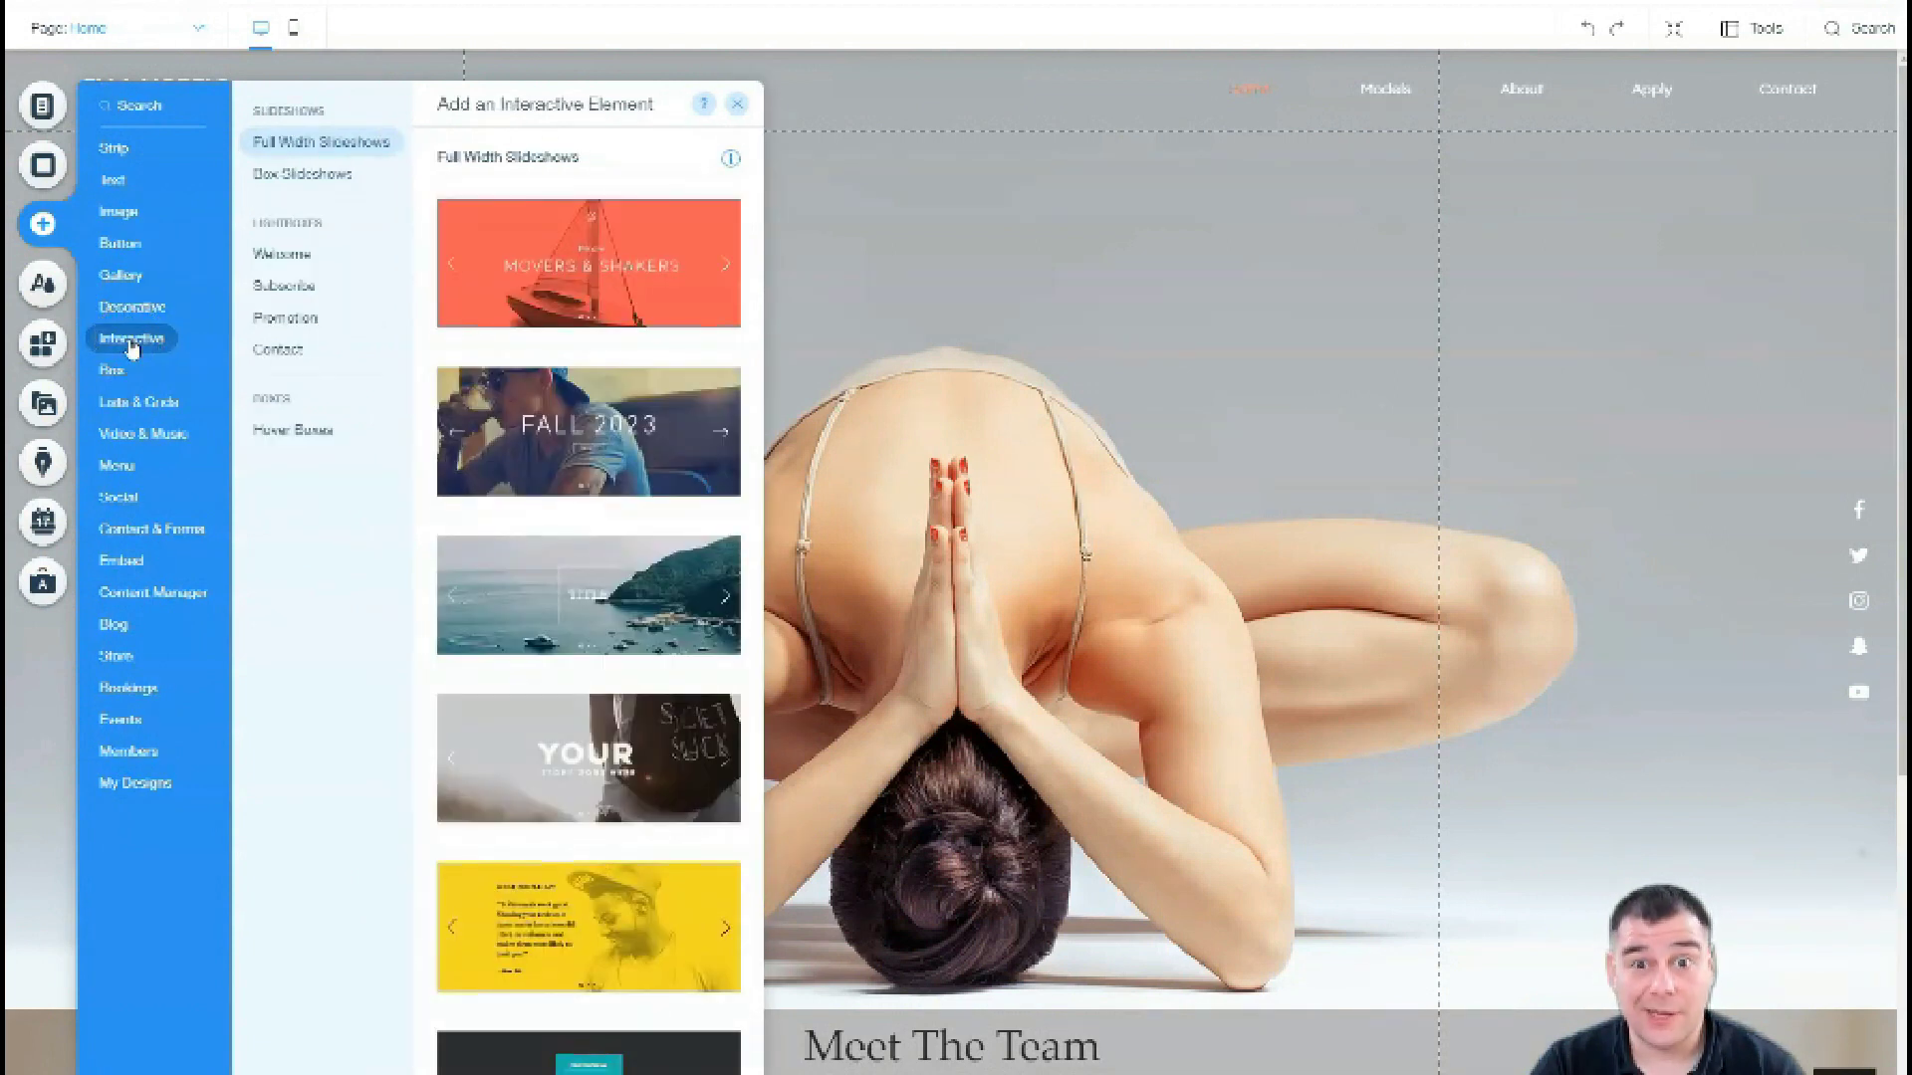
pyautogui.click(128, 373)
# Step: Add a video player to the hero section, then shrink it and place it along the section's upper edge below the navigation menu
pyautogui.click(142, 433)
pyautogui.click(475, 361)
pyautogui.moveTo(475, 361); pyautogui.dragTo(1336, 594)
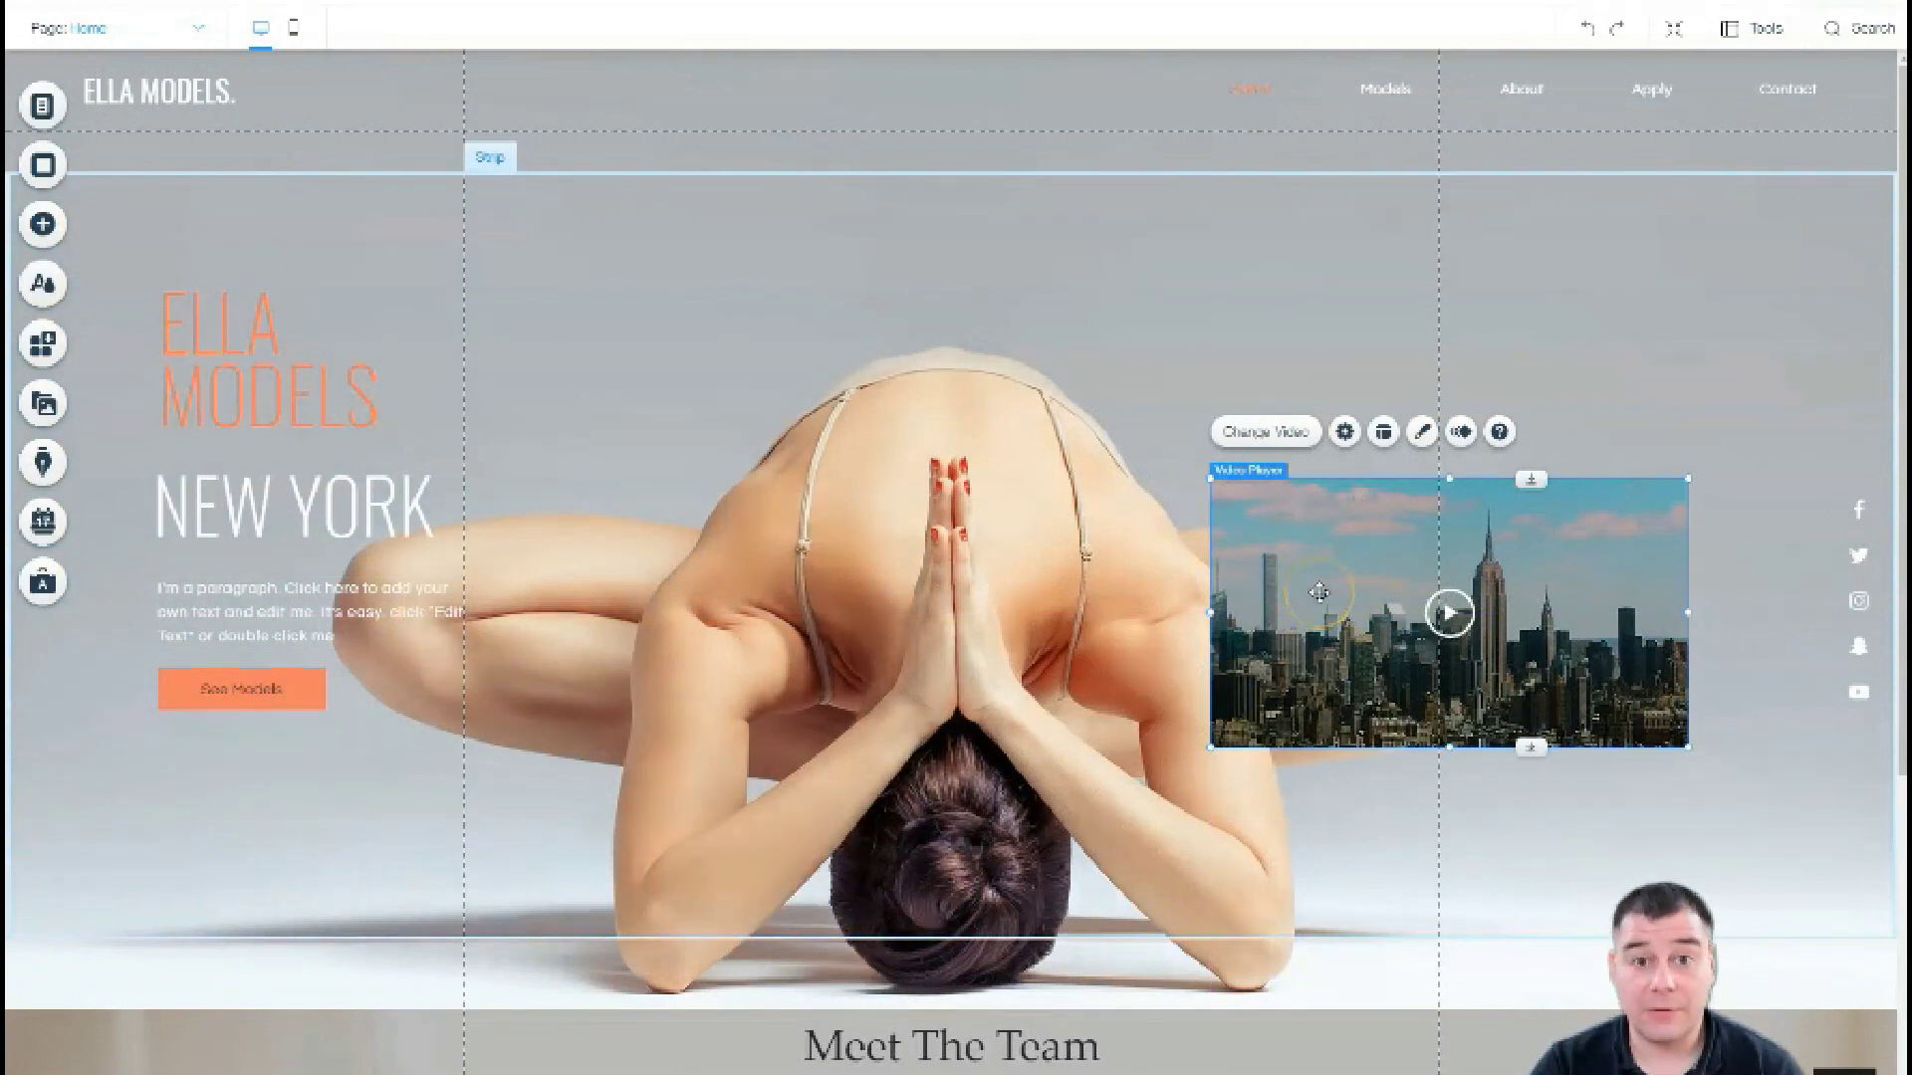
pyautogui.scroll(-4, 308, 862)
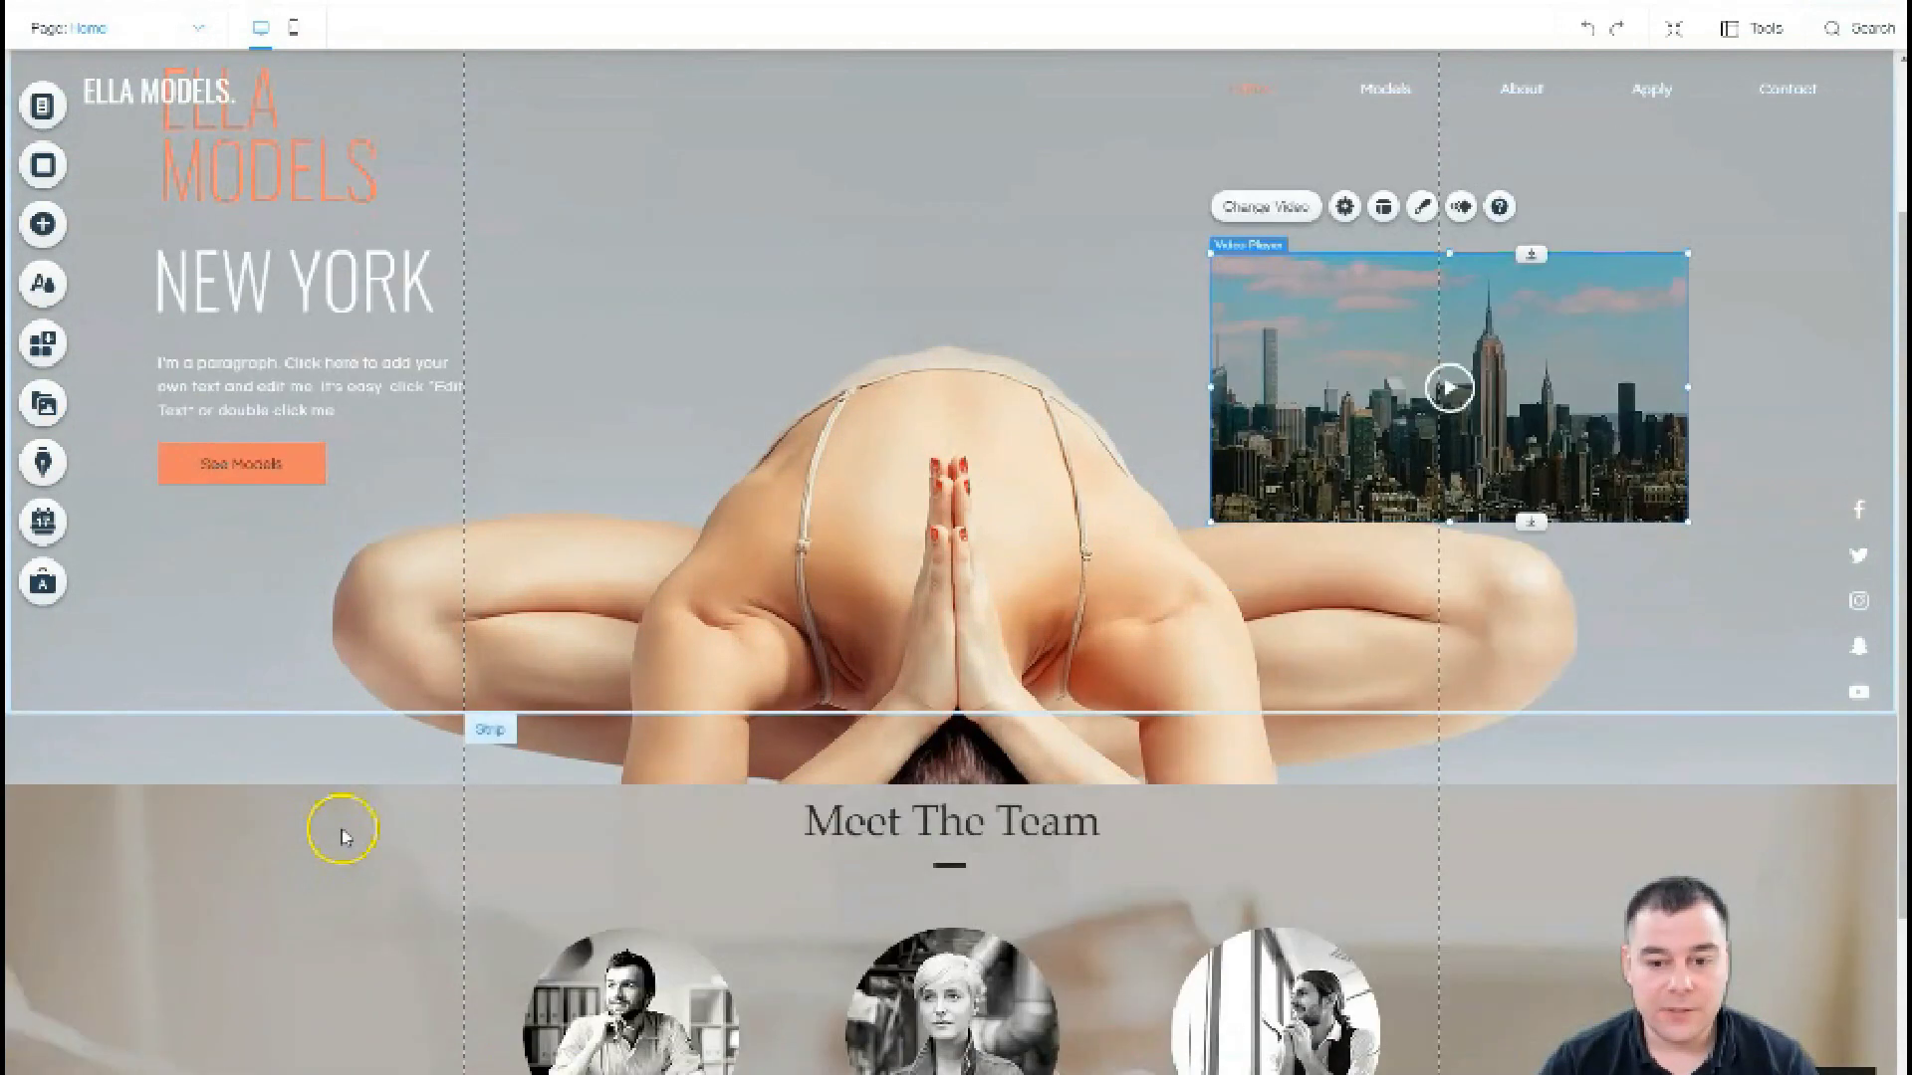
pyautogui.scroll(4, 534, 734)
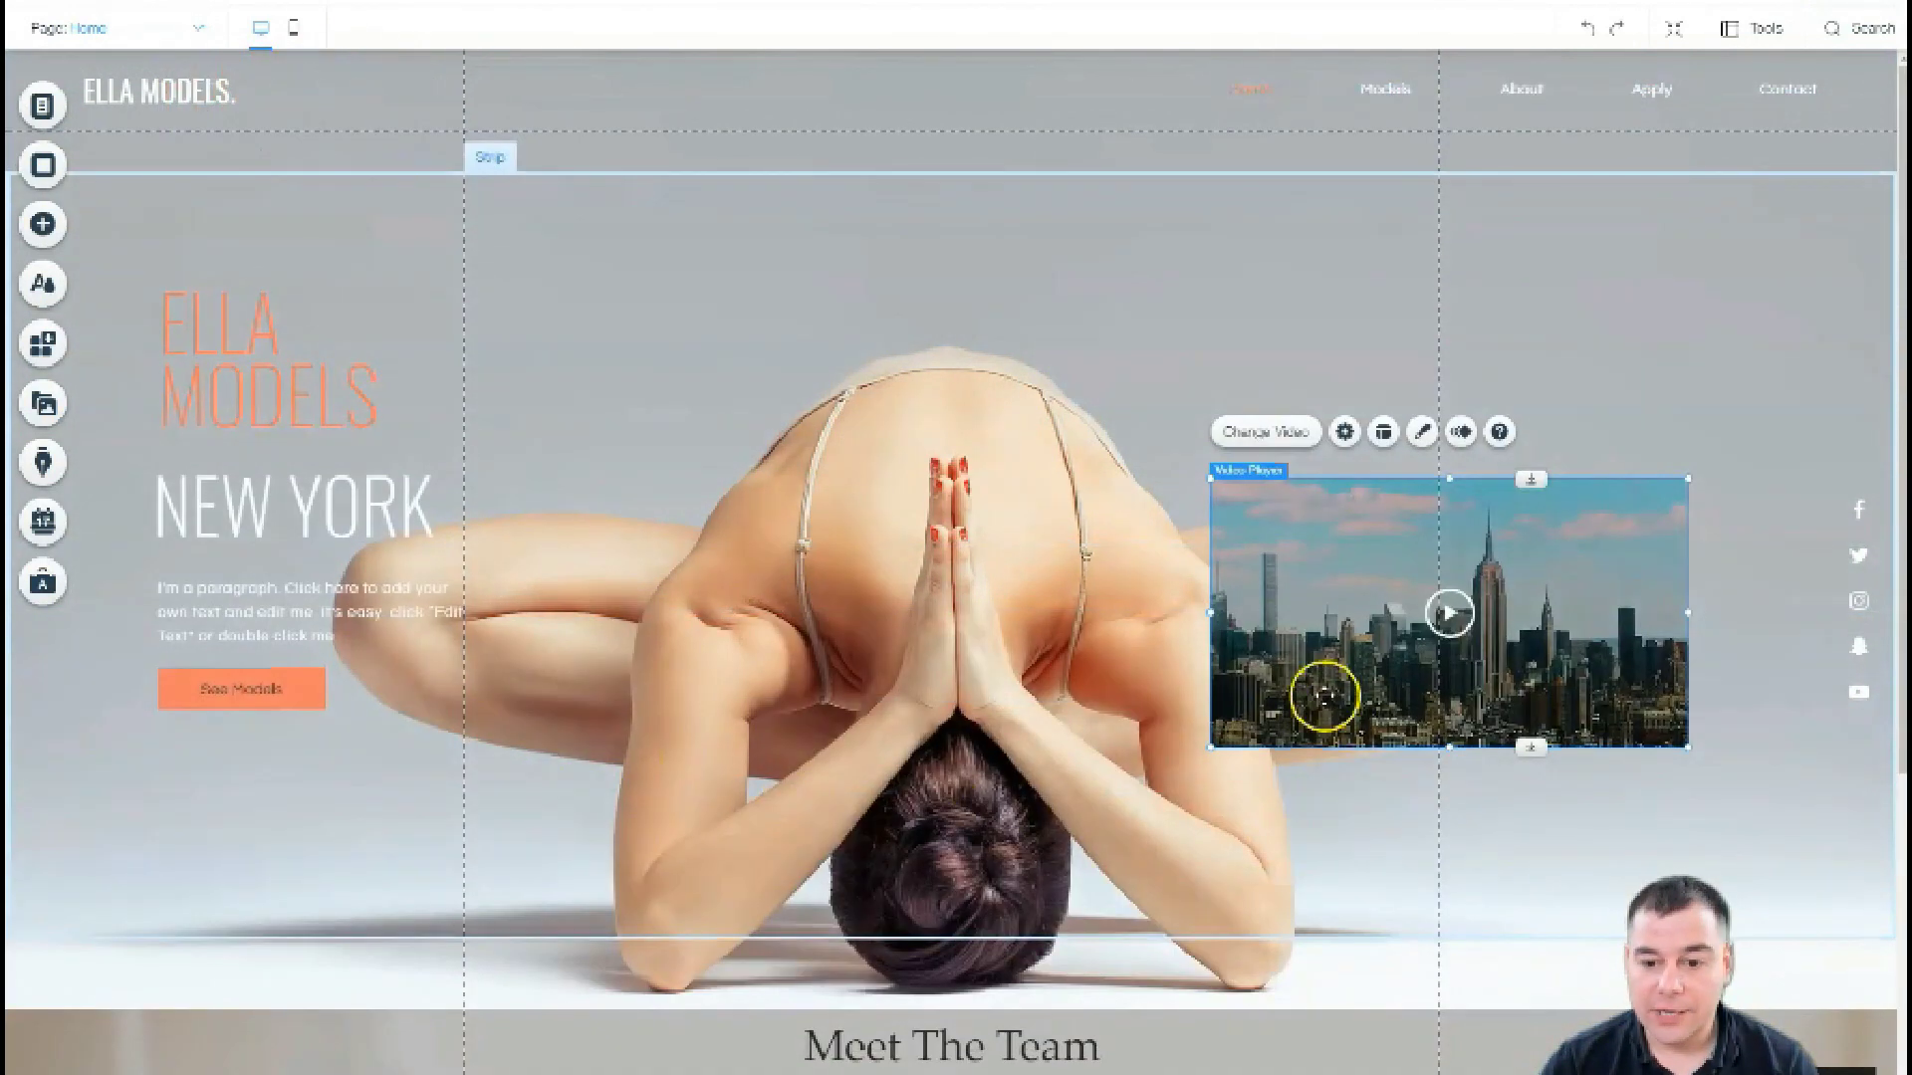
pyautogui.moveTo(1238, 696)
pyautogui.mouseDown()
pyautogui.moveTo(1066, 716)
pyautogui.moveTo(1252, 519)
pyautogui.moveTo(1255, 394)
pyautogui.mouseUp()
pyautogui.moveTo(1606, 223)
pyautogui.mouseDown()
pyautogui.moveTo(1393, 343)
pyautogui.moveTo(1315, 264)
pyautogui.moveTo(1353, 265)
pyautogui.mouseUp()
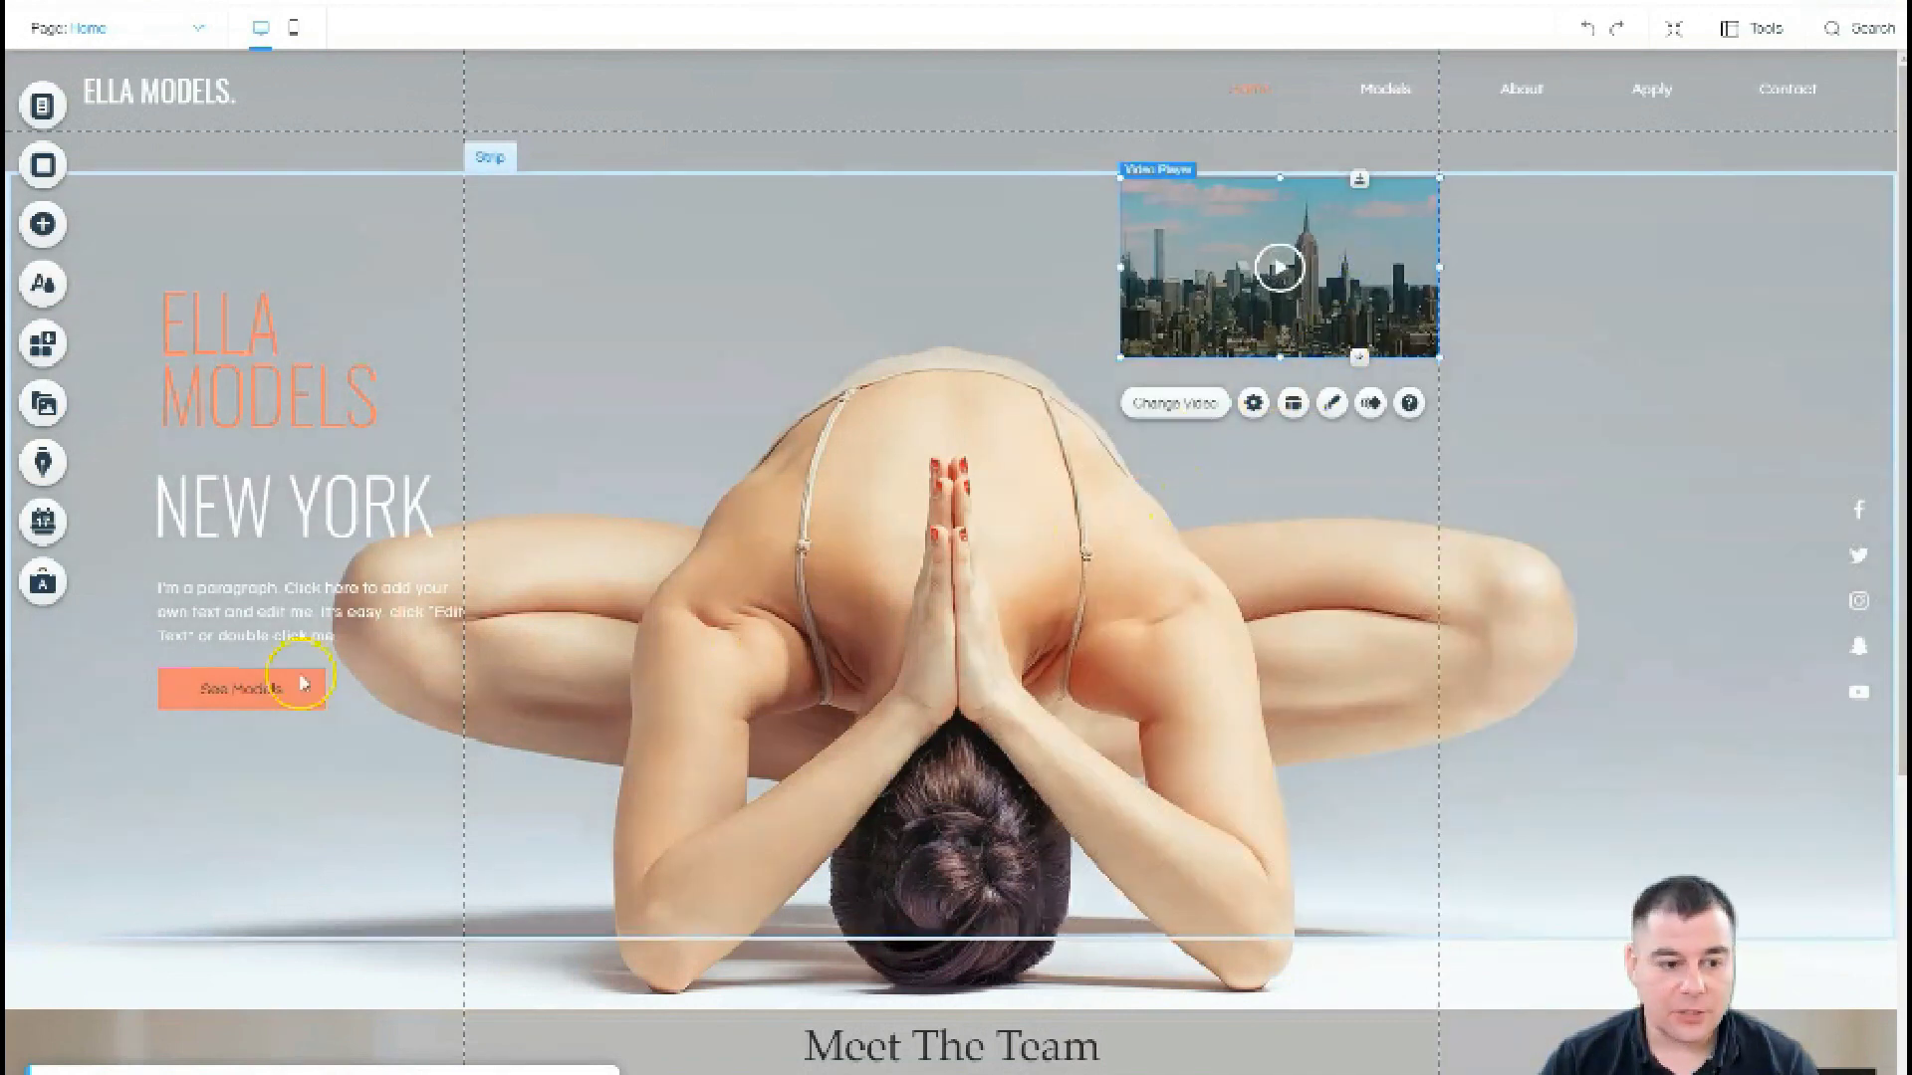
# Step: Examine the See Models button's link options, including the page and Email link settings
pyautogui.click(237, 692)
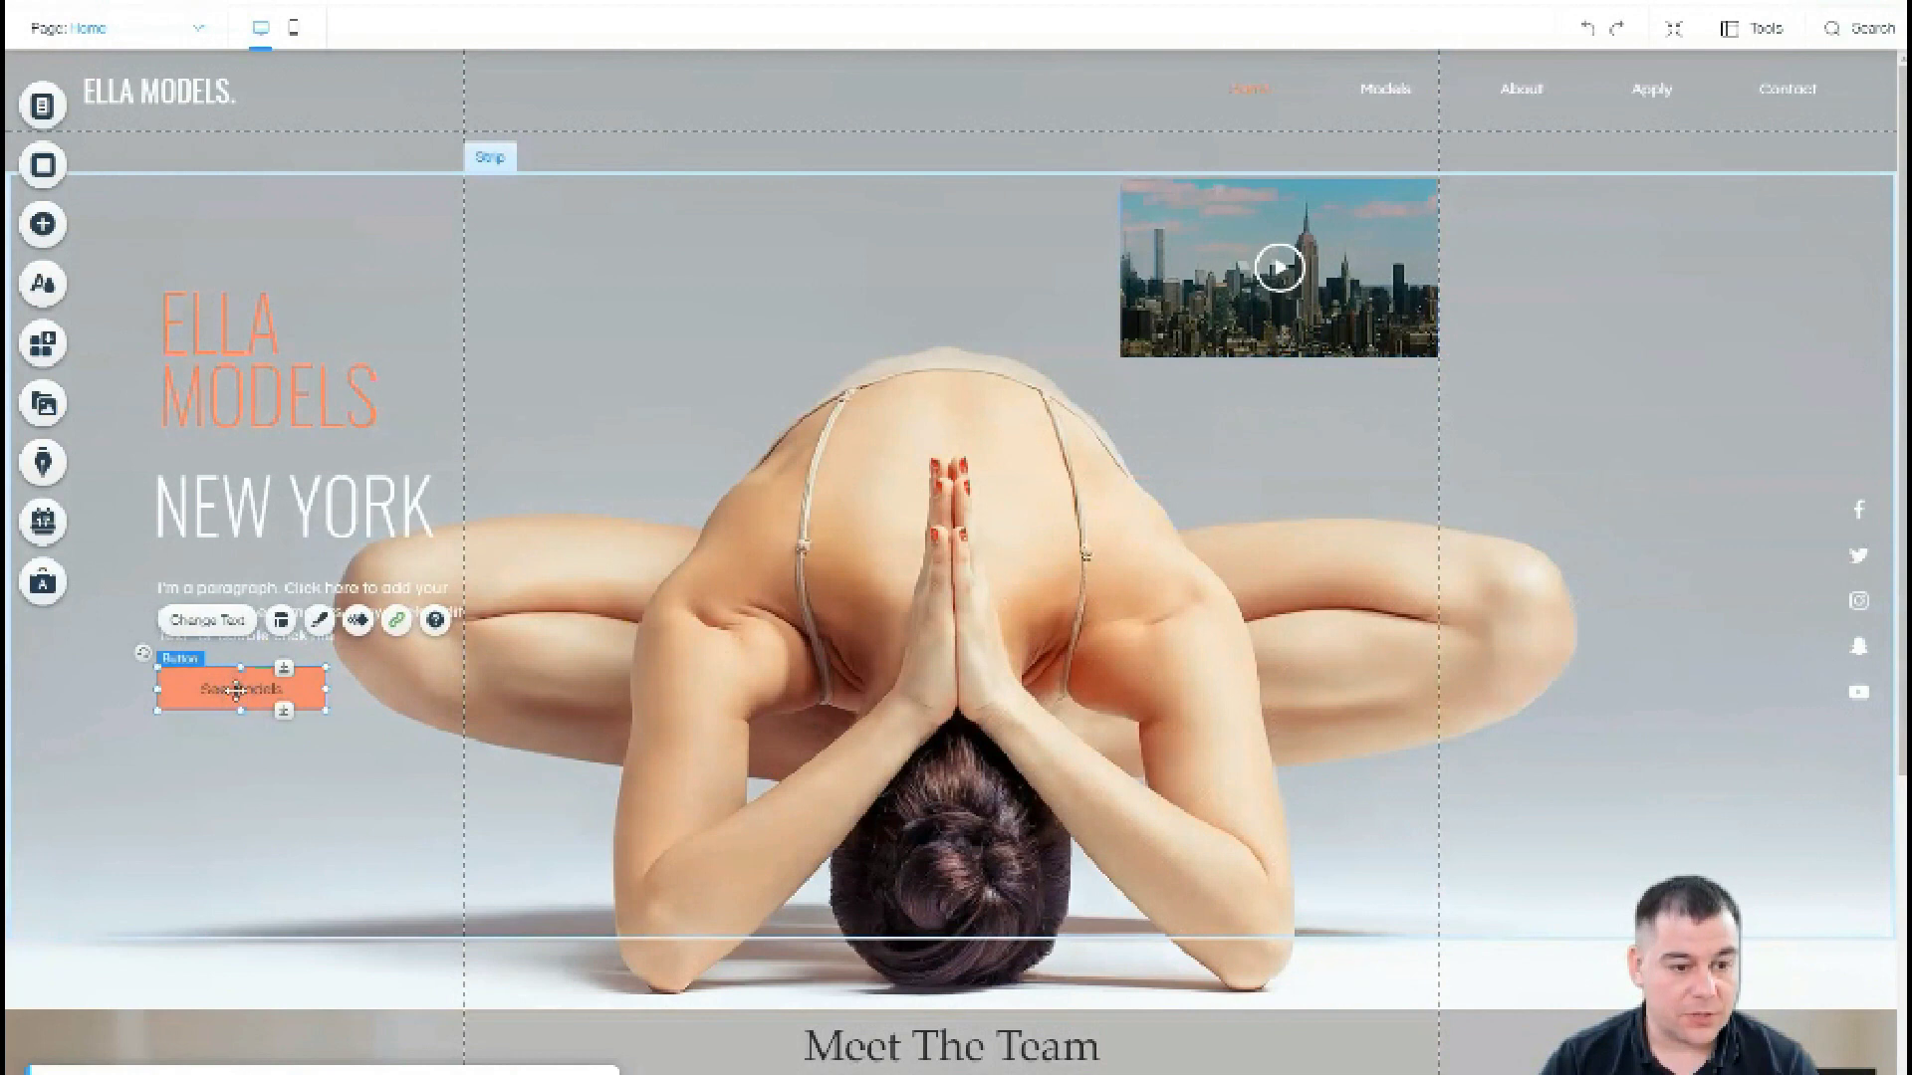
pyautogui.click(321, 623)
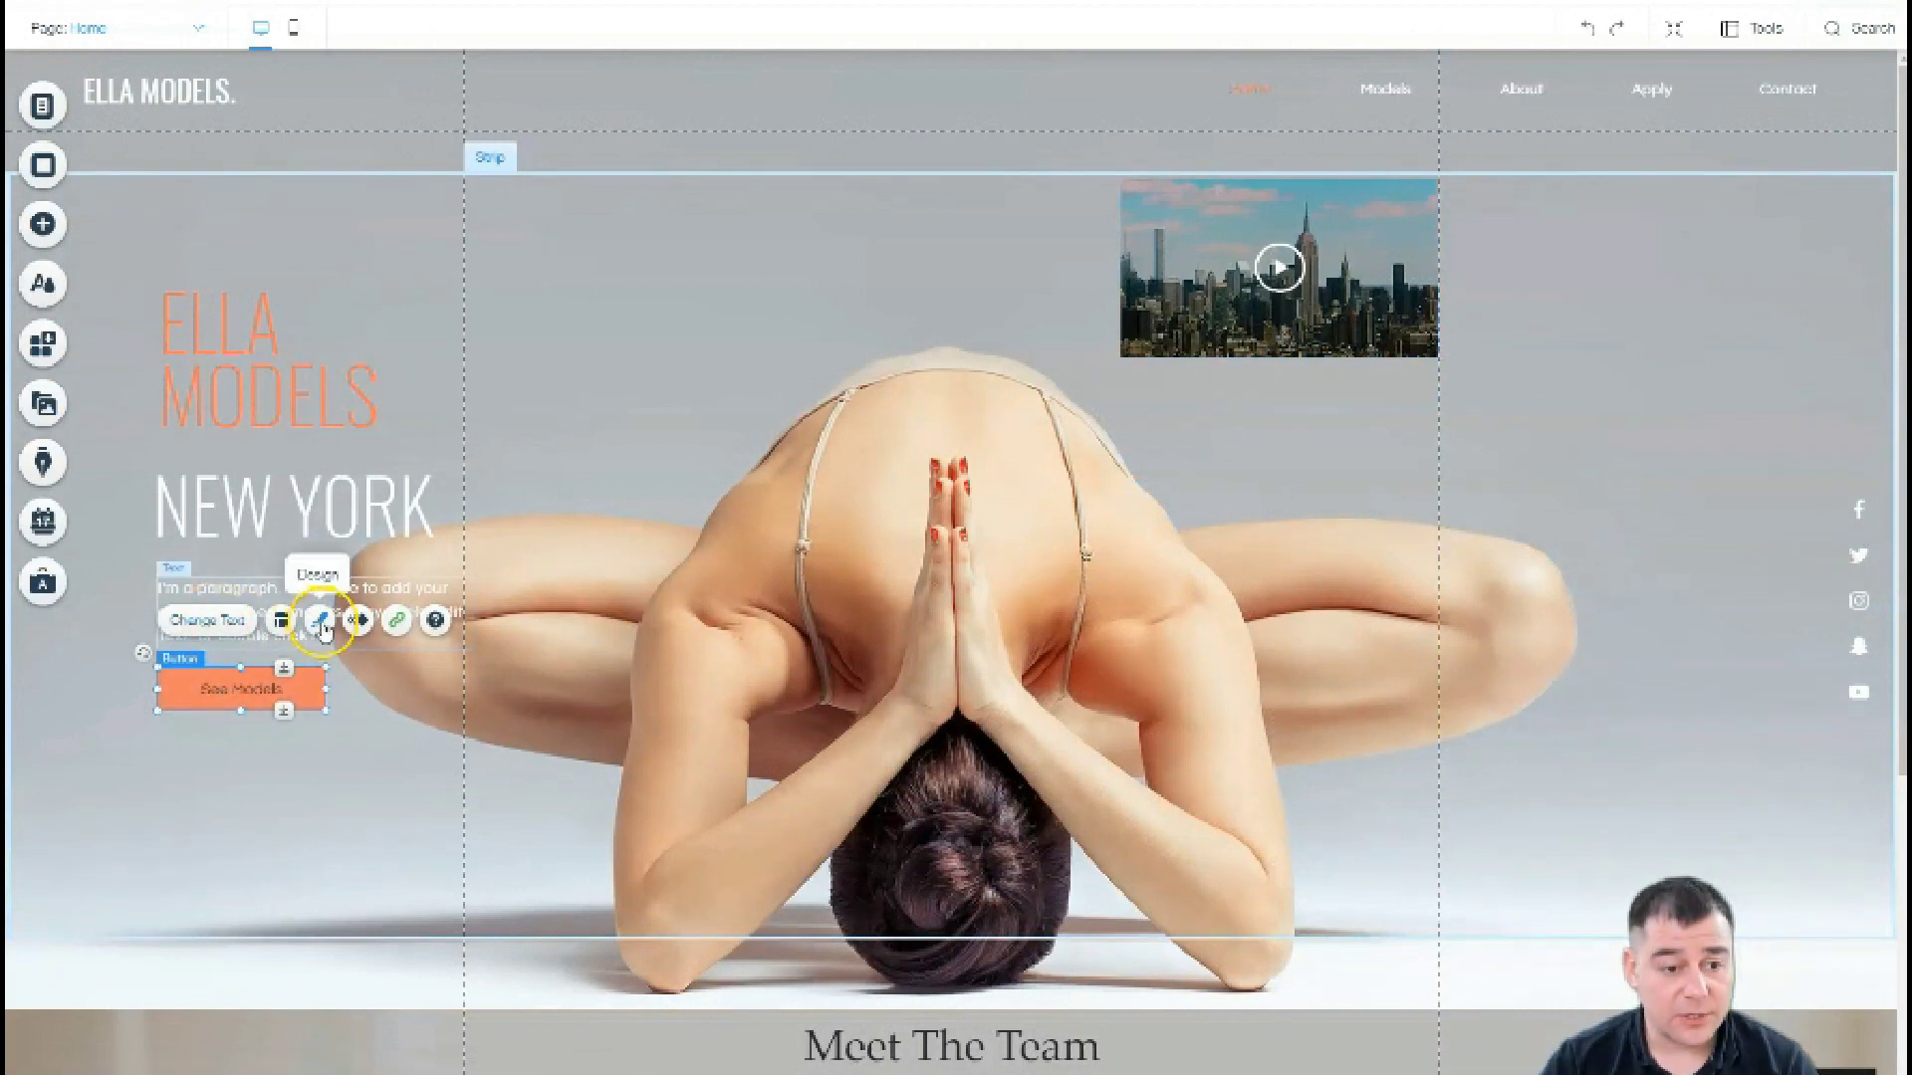
pyautogui.click(396, 624)
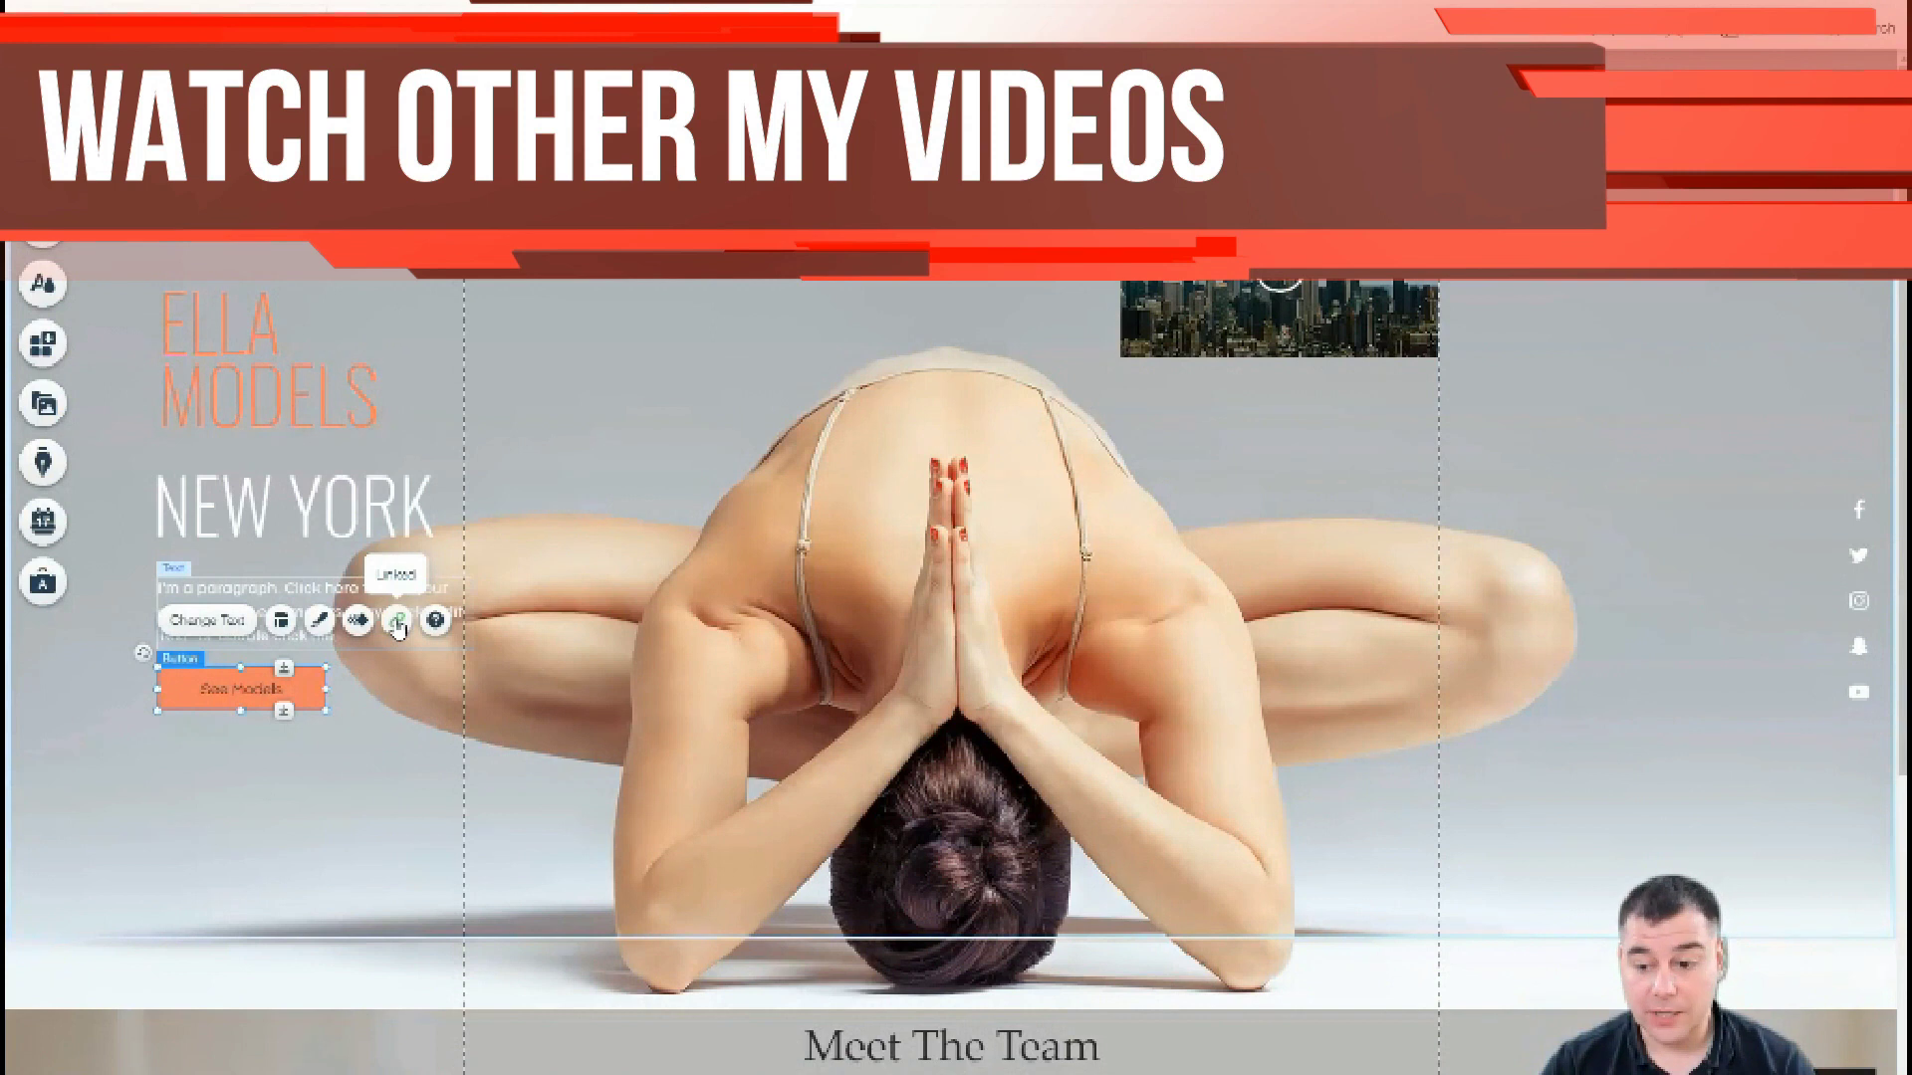
pyautogui.click(396, 622)
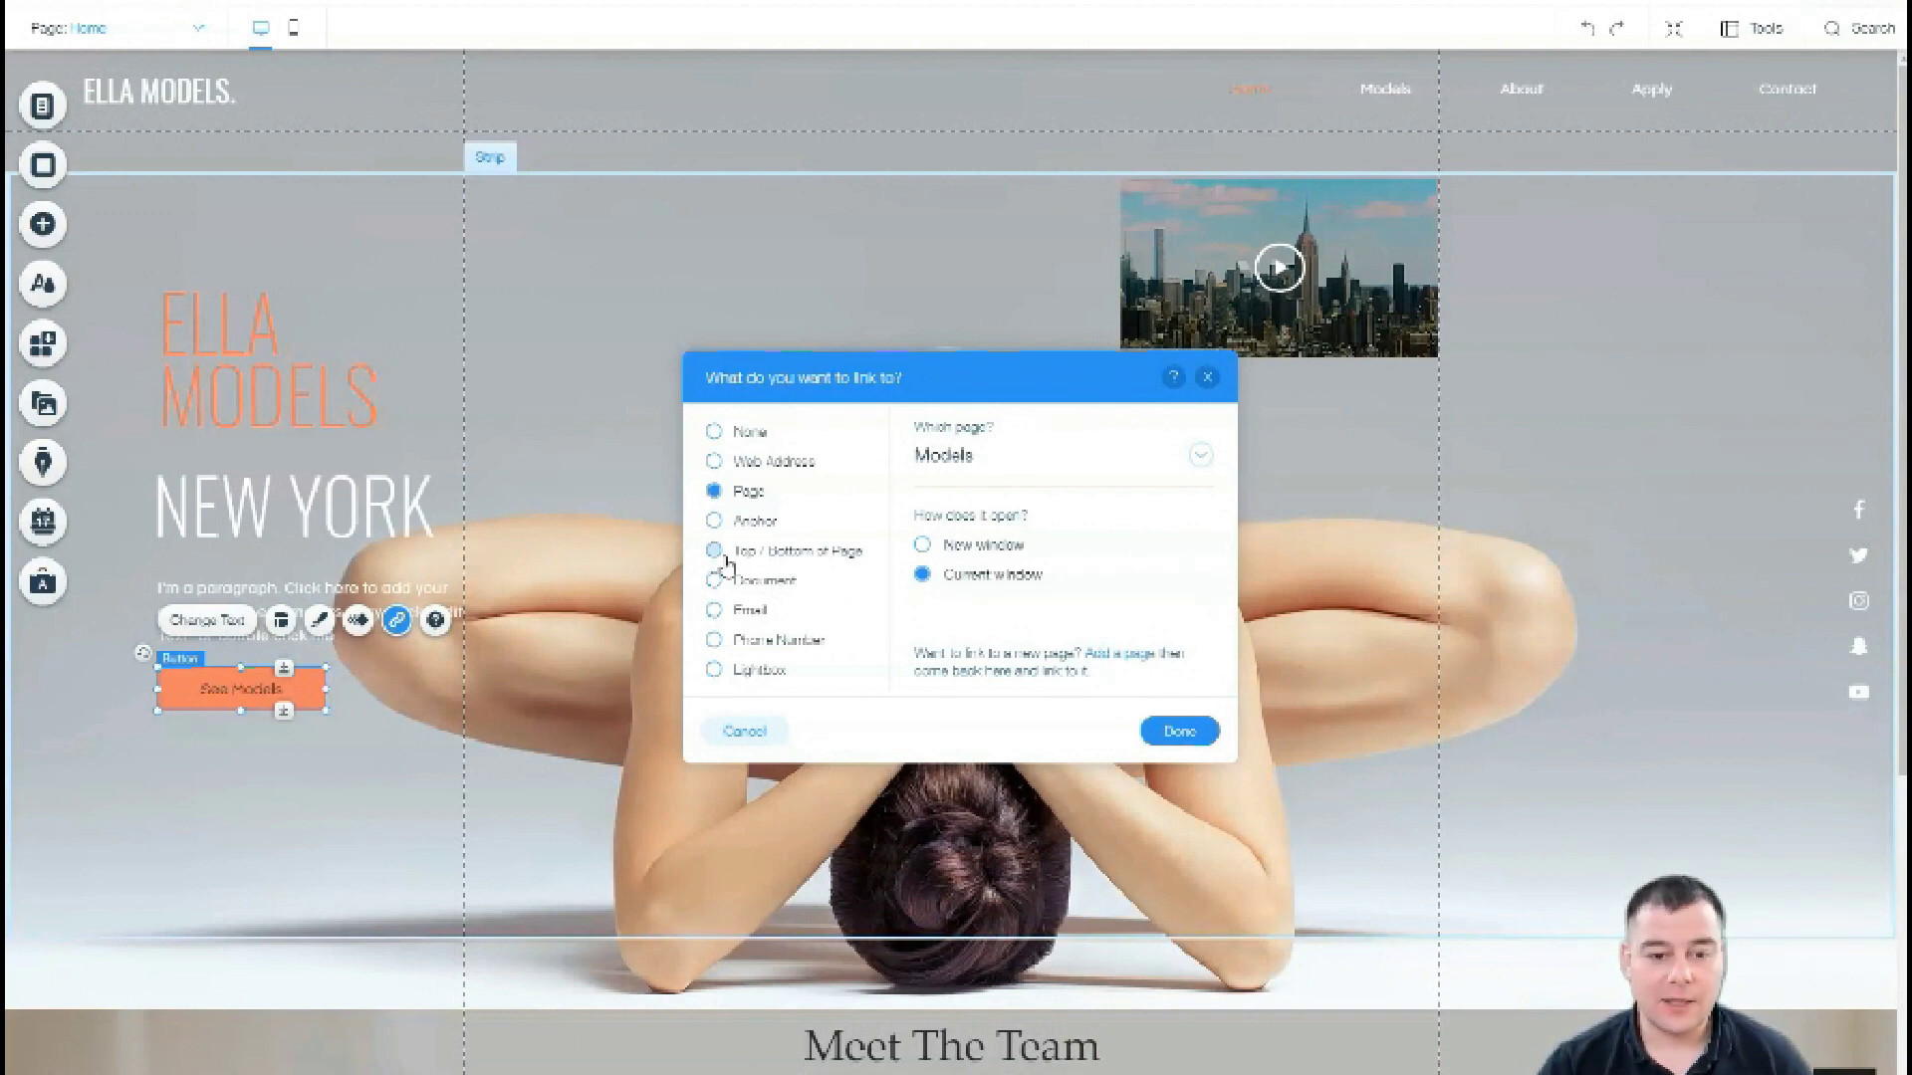
pyautogui.click(714, 611)
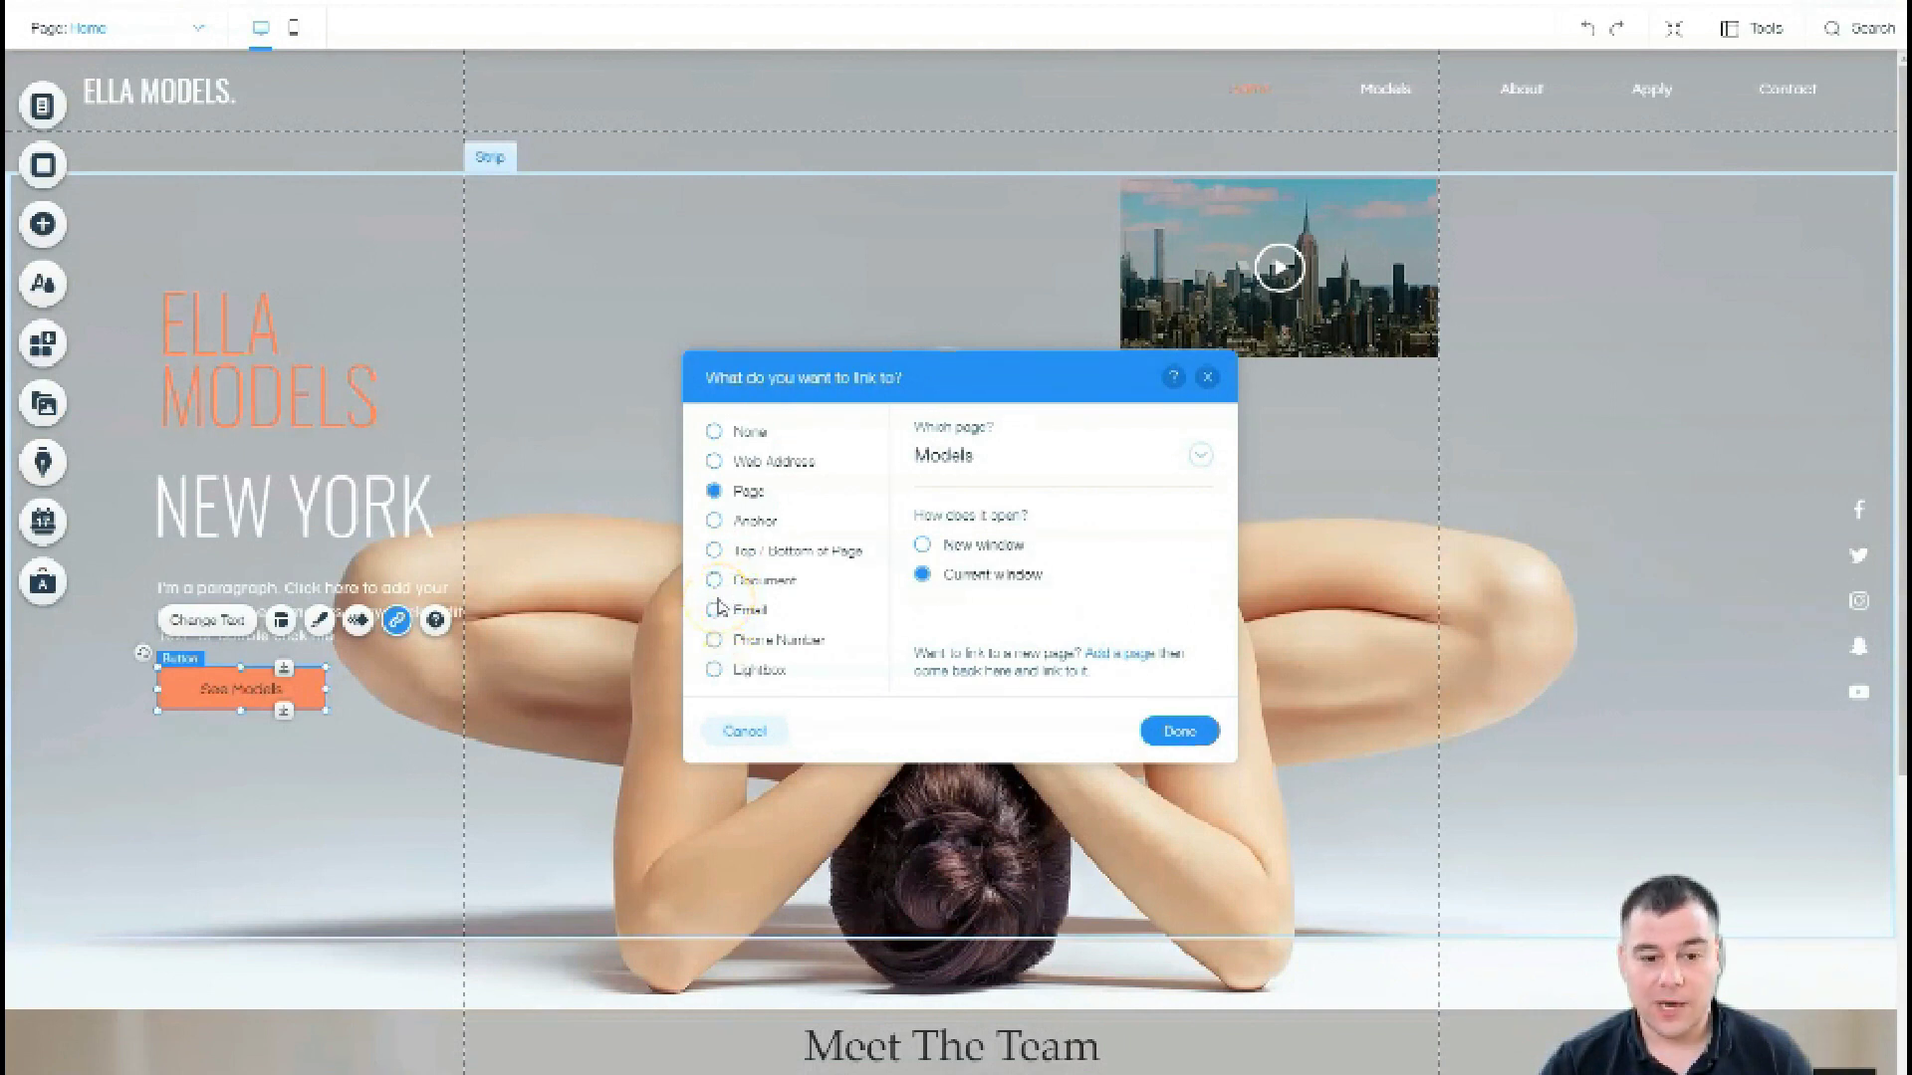
pyautogui.click(716, 614)
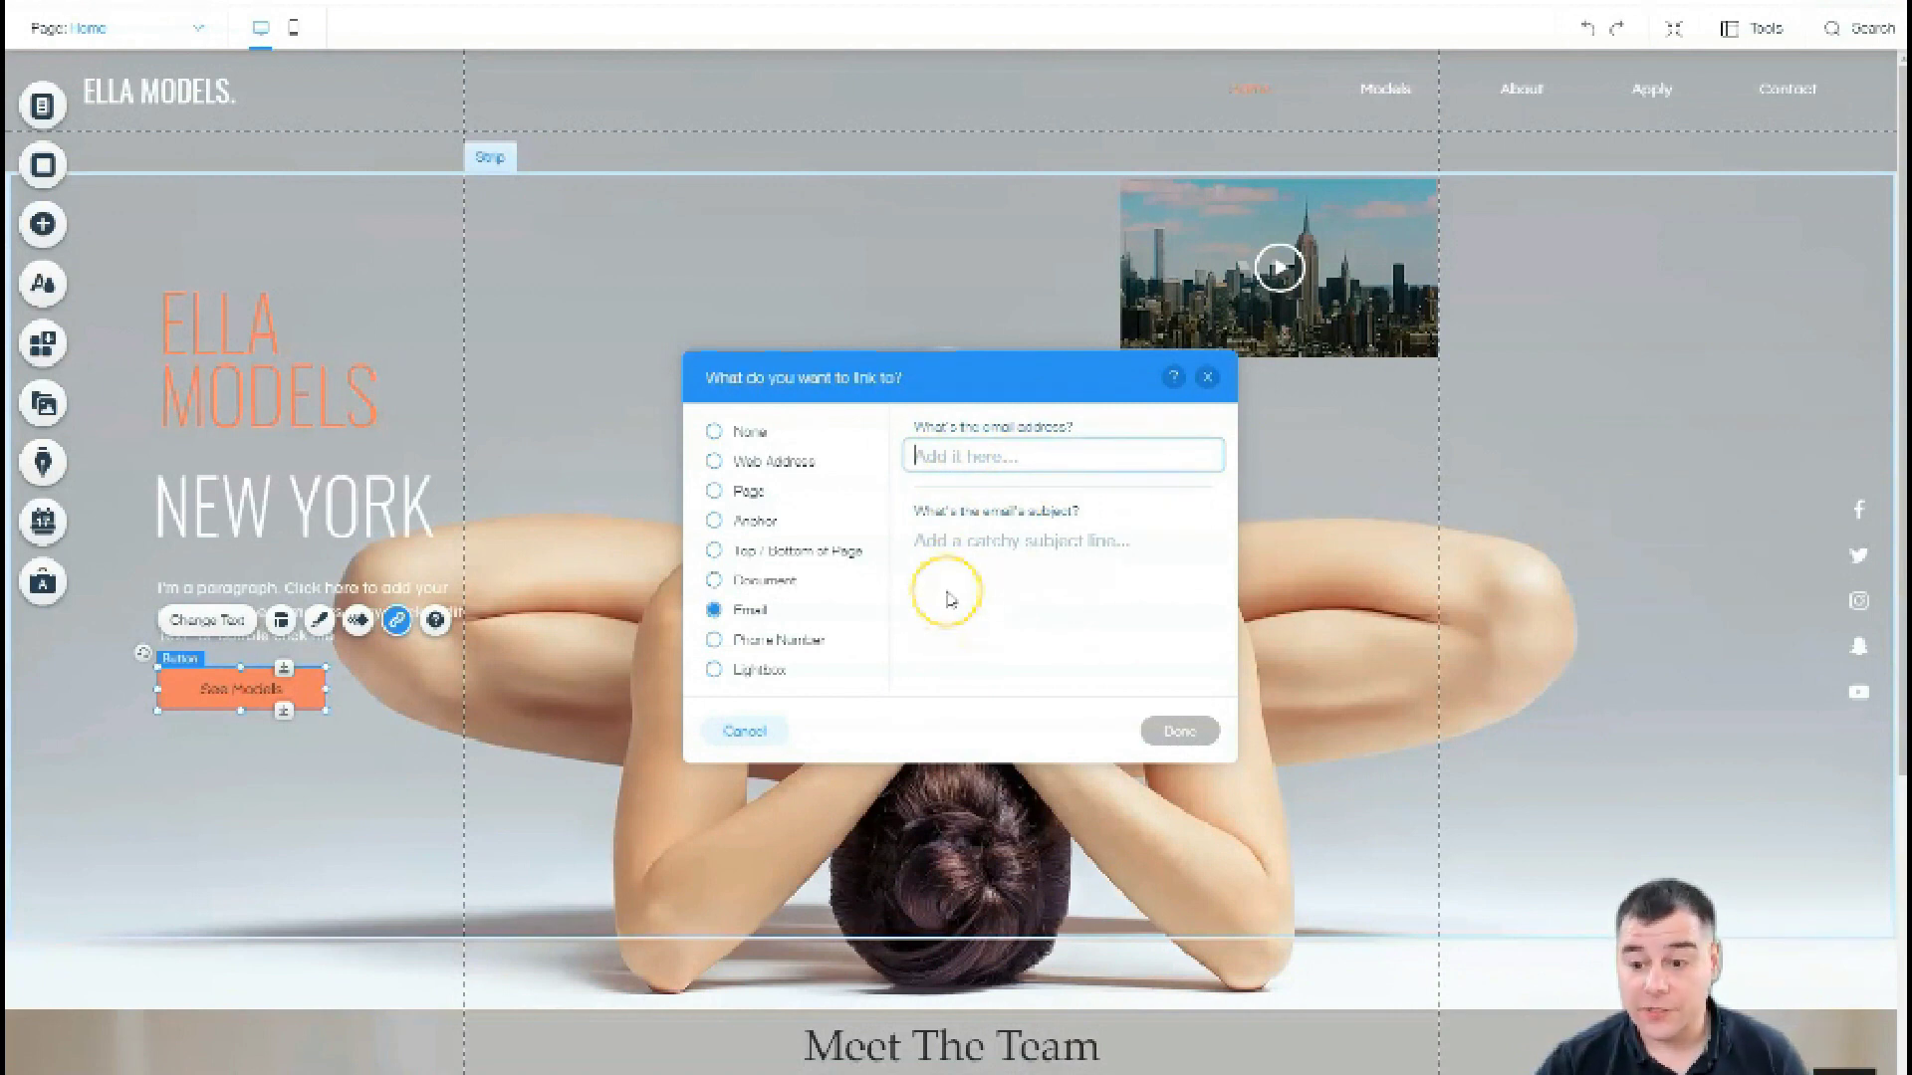
pyautogui.click(1206, 378)
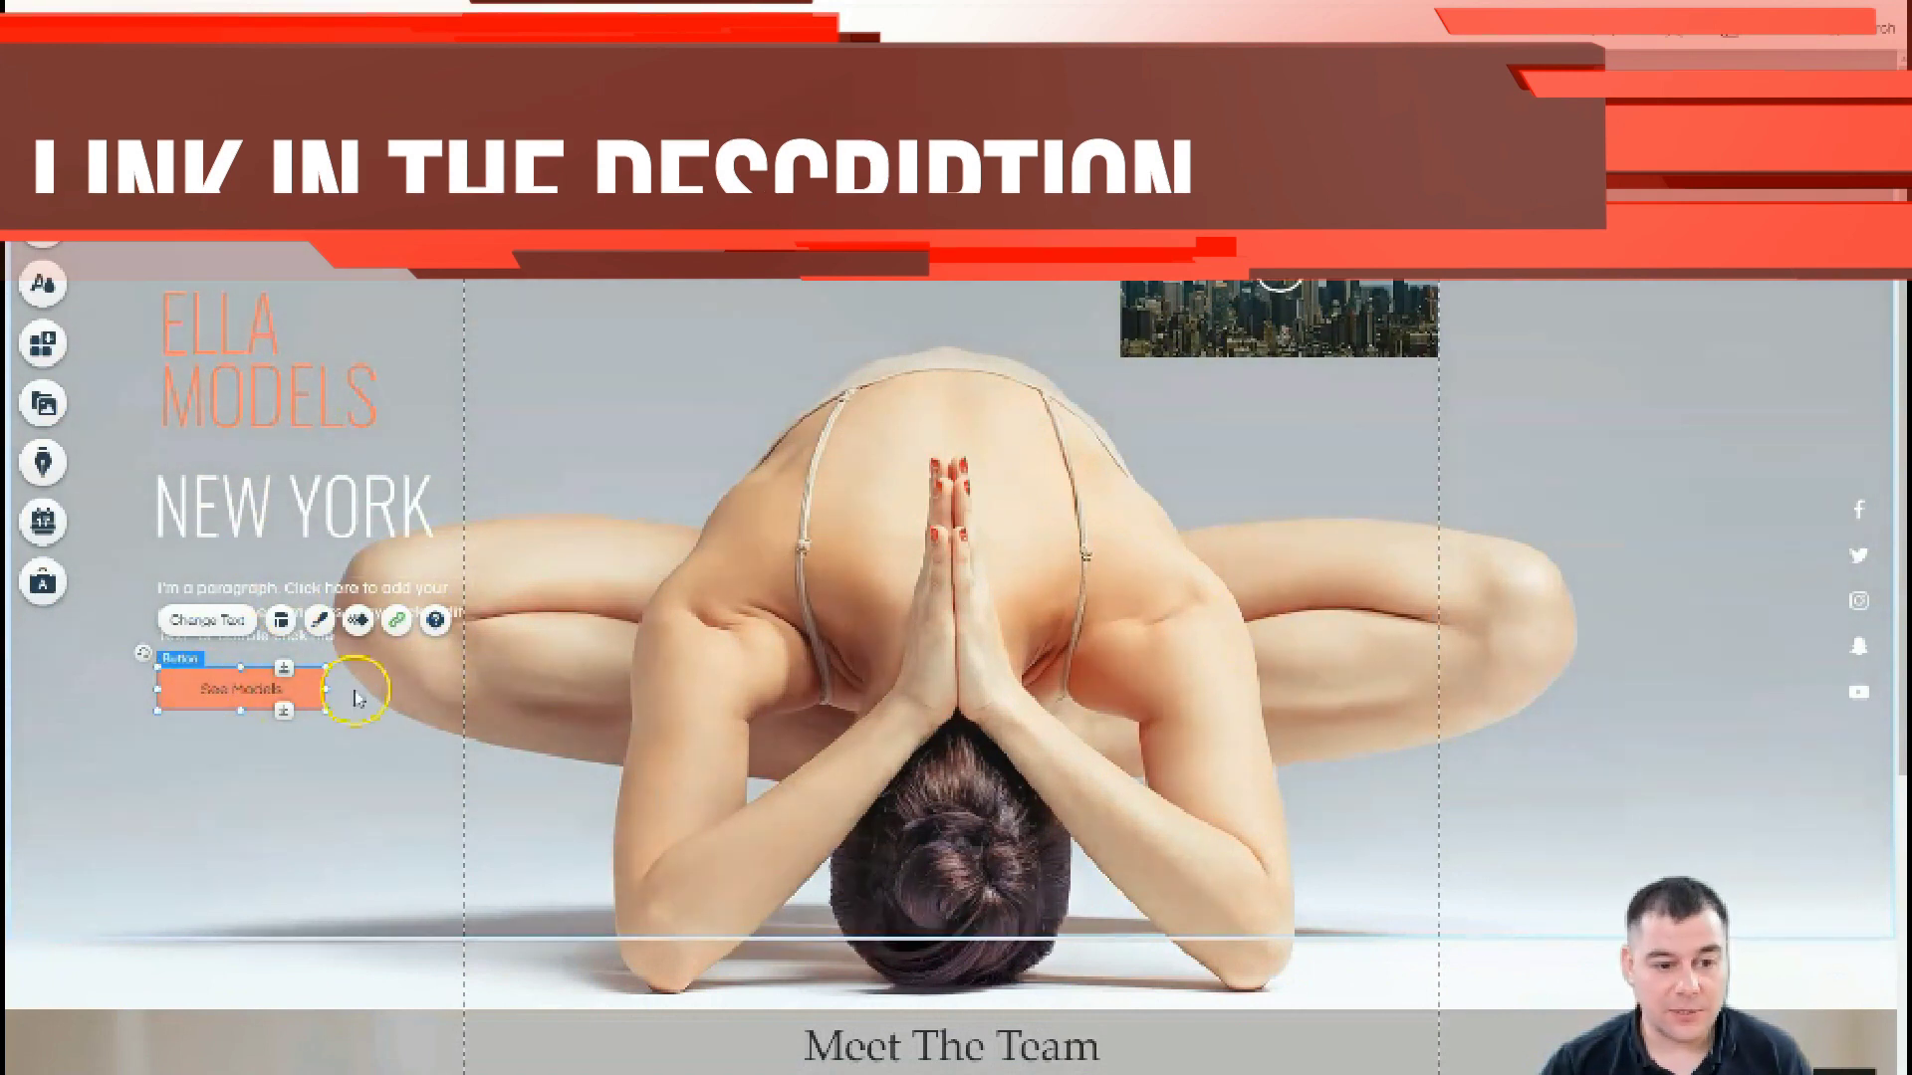
pyautogui.click(396, 620)
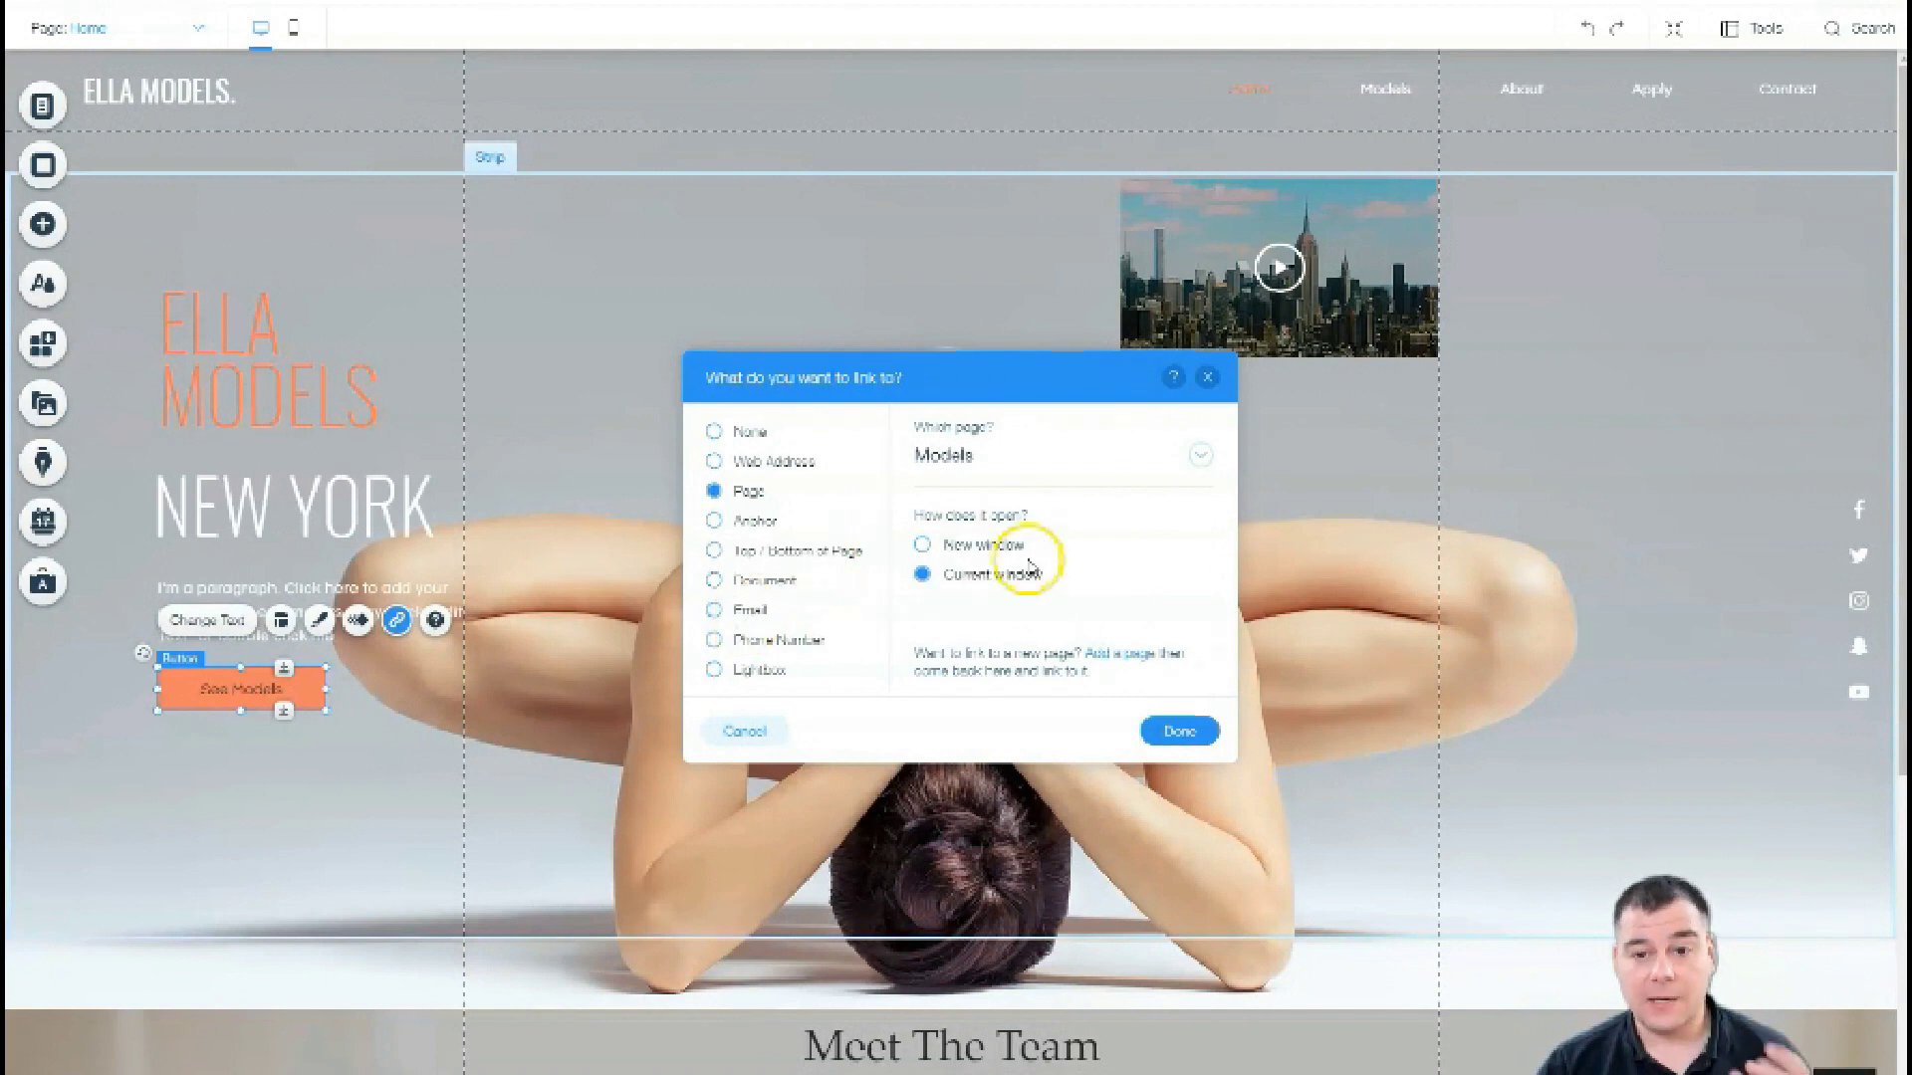
pyautogui.click(1209, 379)
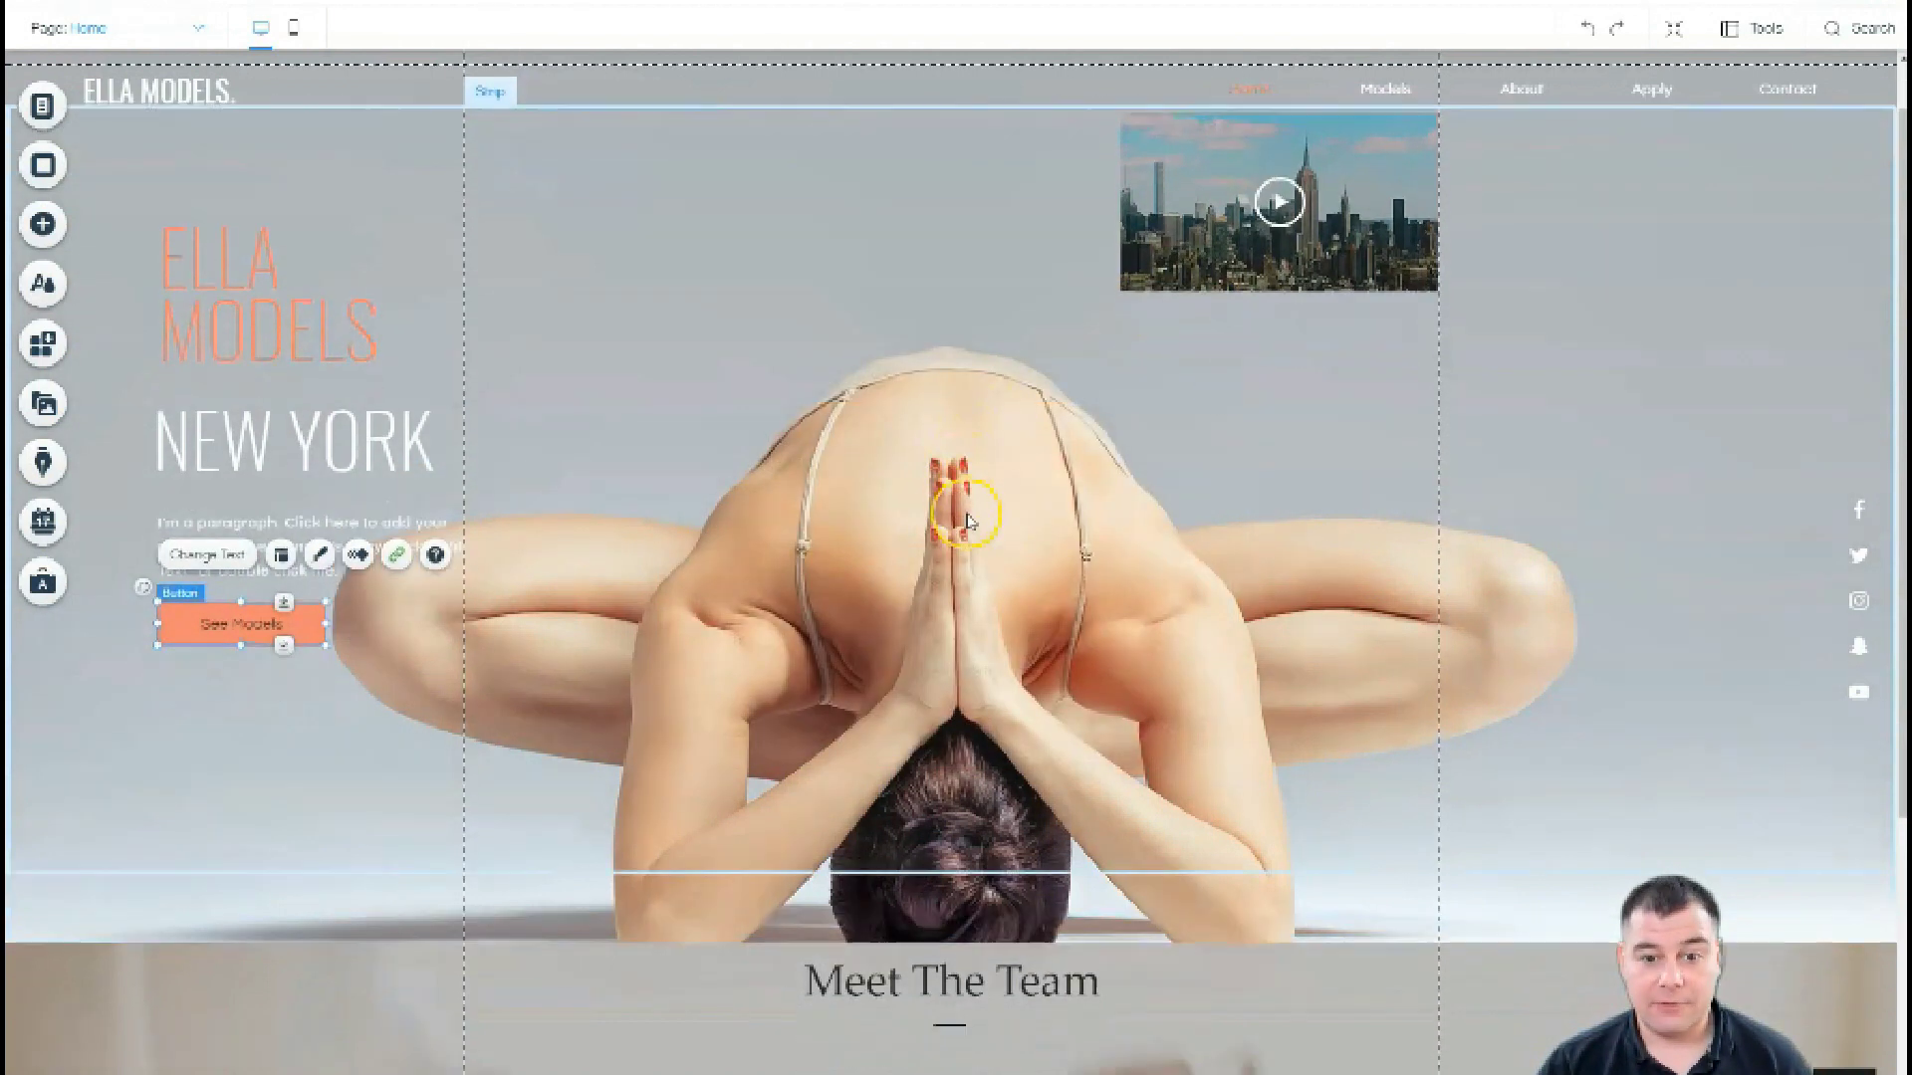
pyautogui.scroll(-5, 960, 504)
pyautogui.click(939, 513)
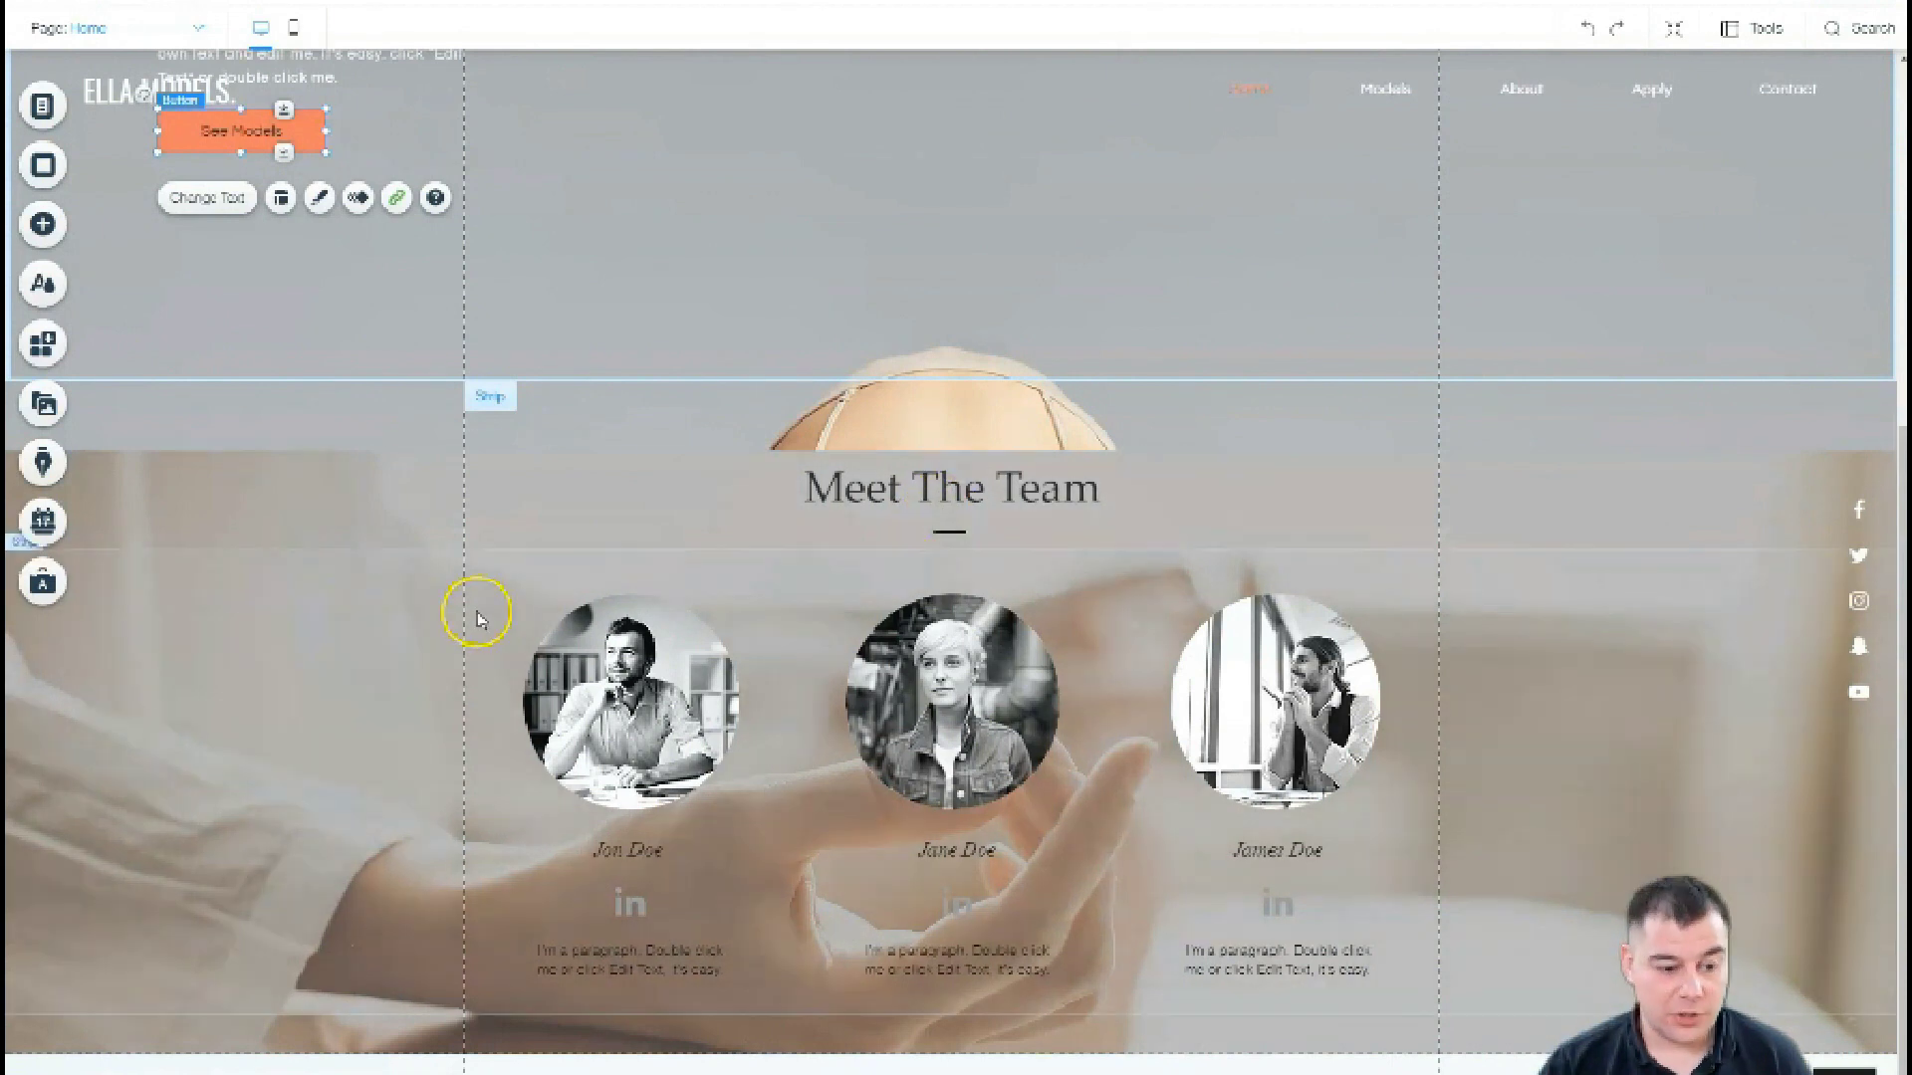
pyautogui.scroll(5, 683, 642)
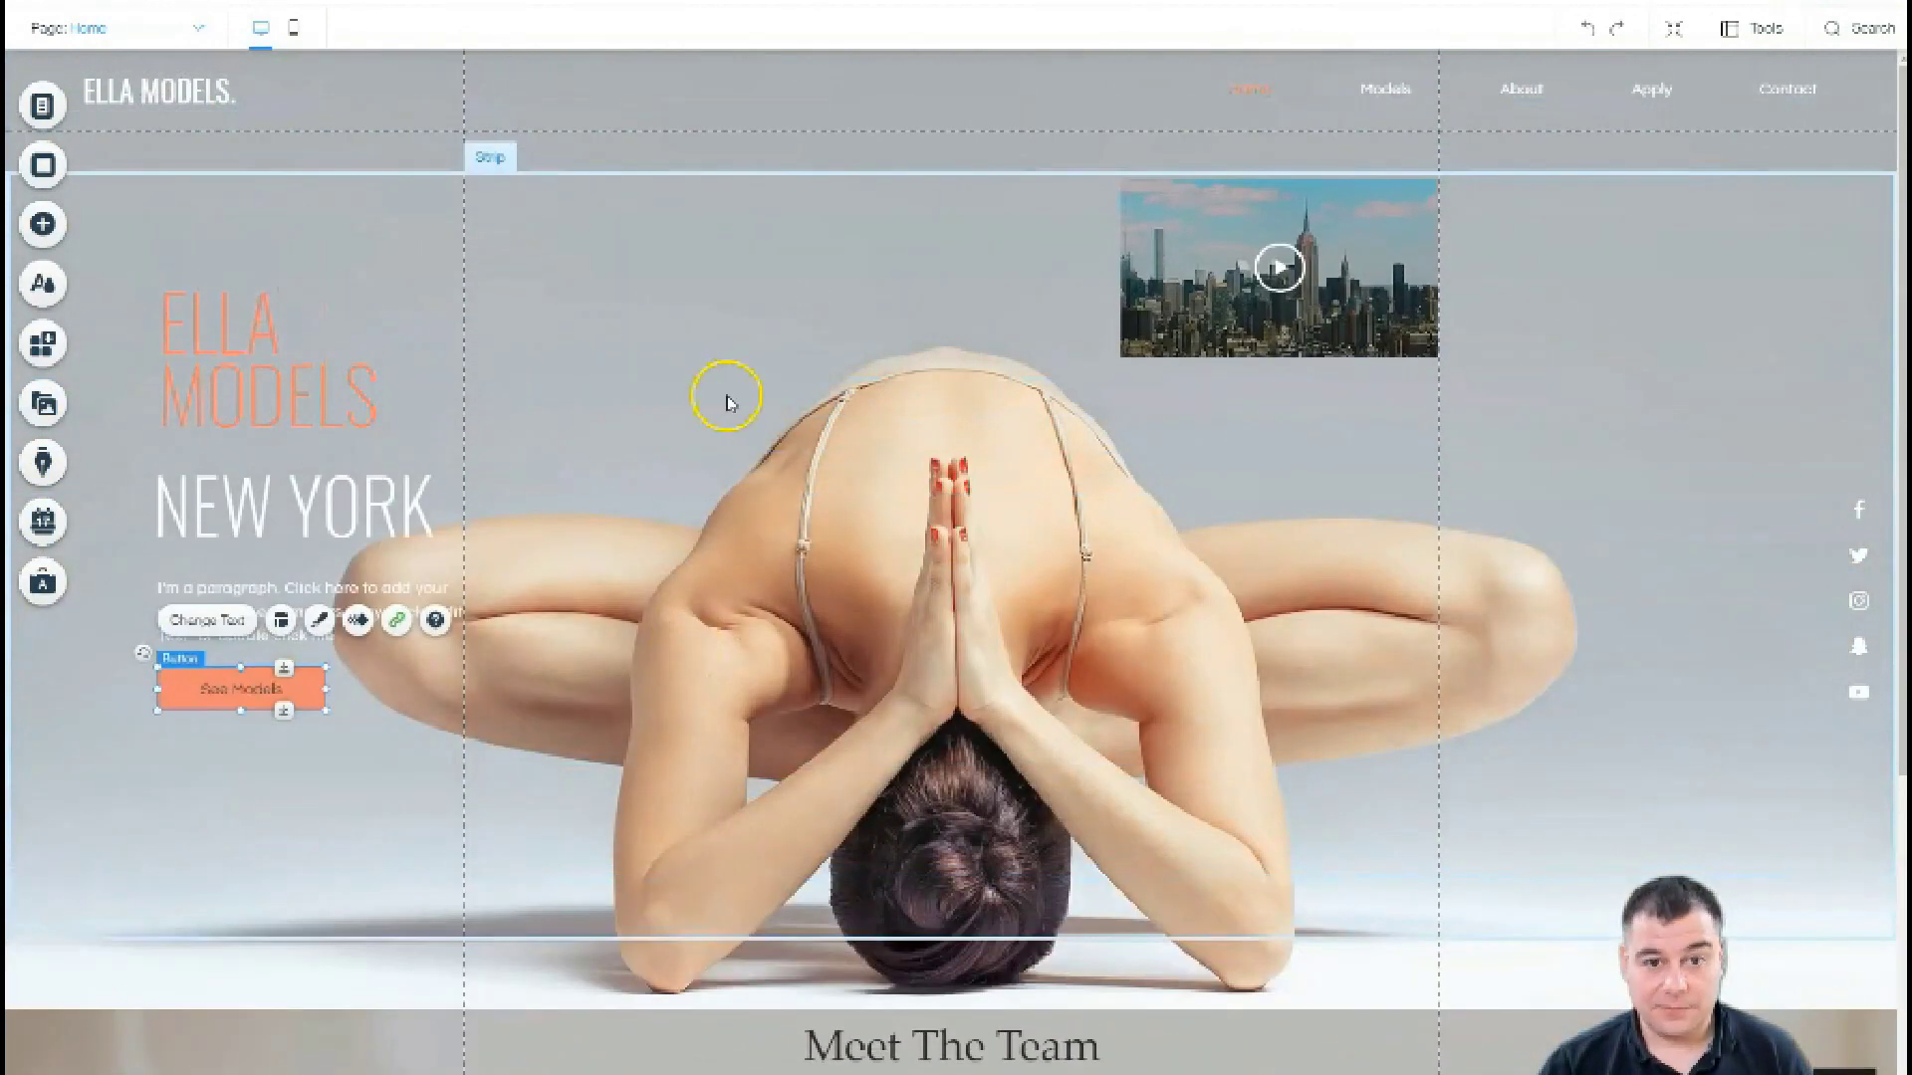
# Step: Examine the site's color theme and the color picker for Color 2
pyautogui.click(39, 288)
pyautogui.moveTo(248, 308)
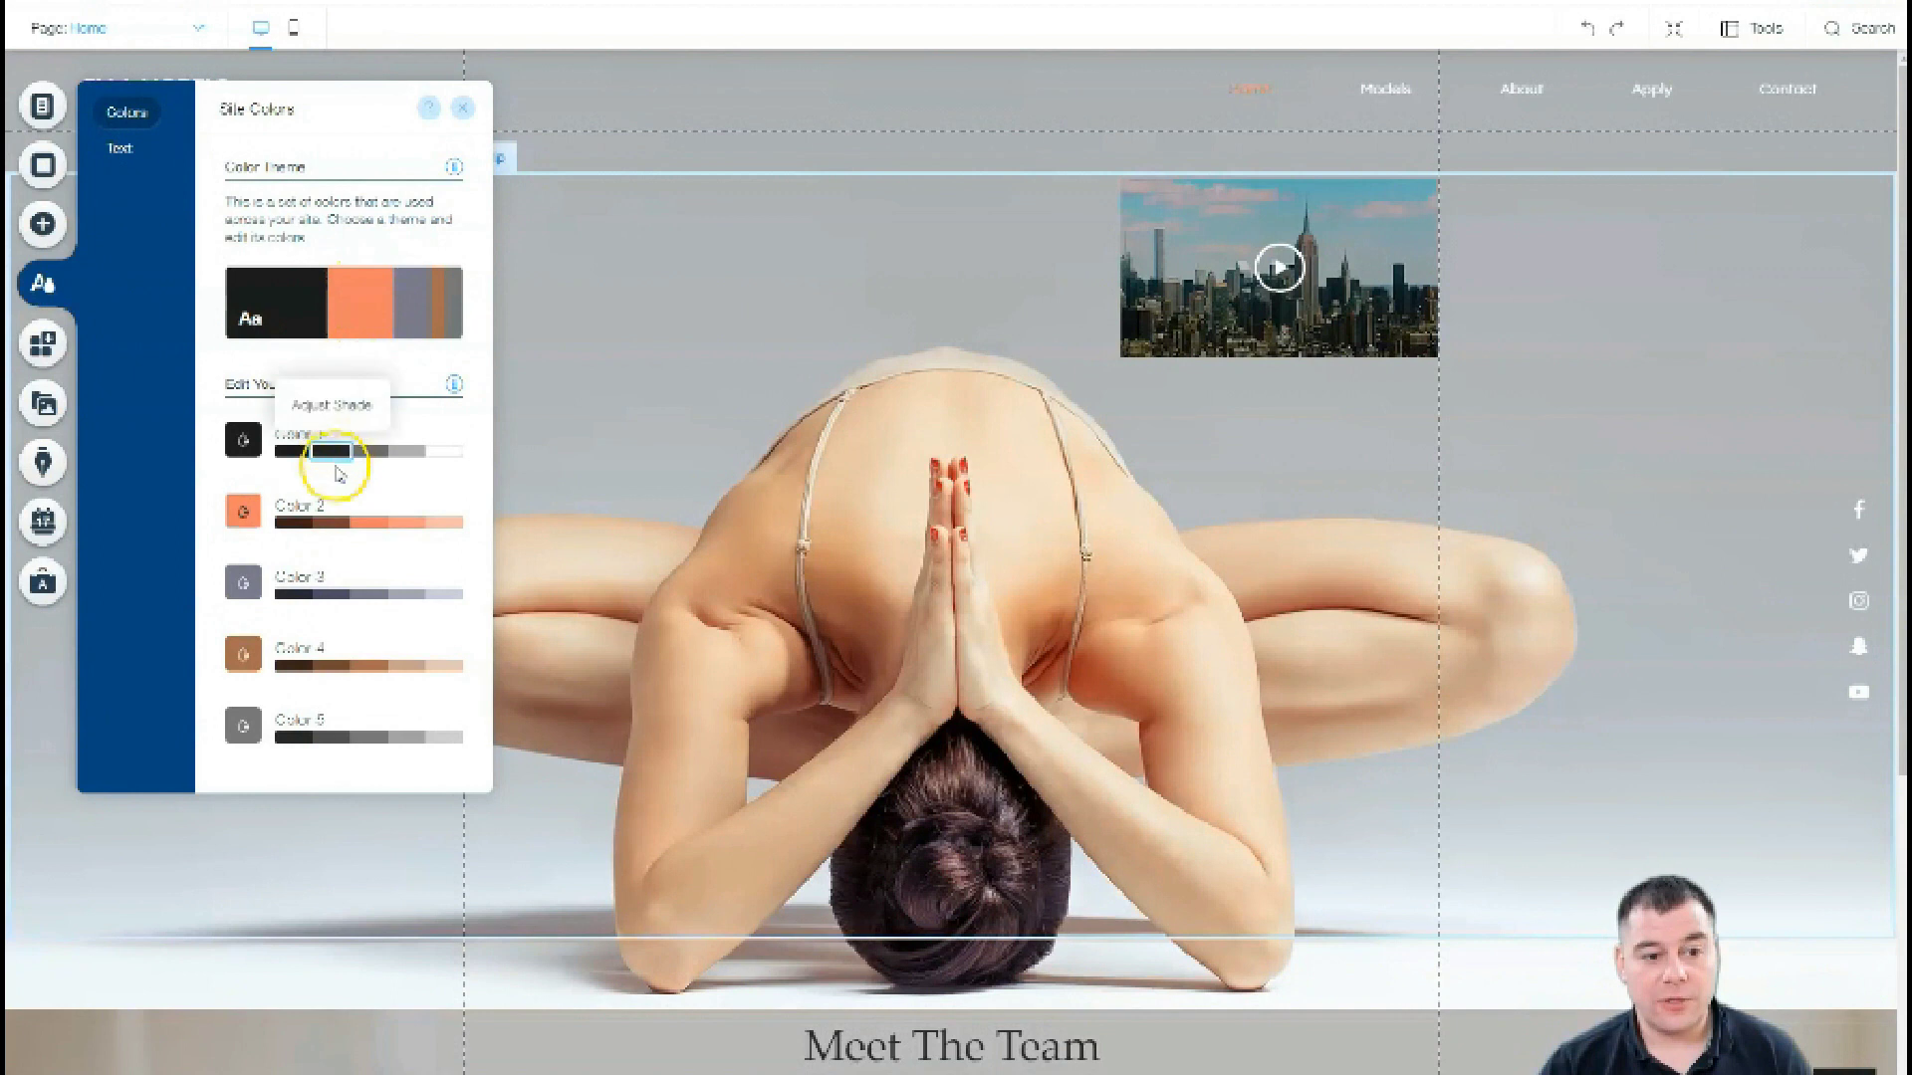
pyautogui.click(256, 512)
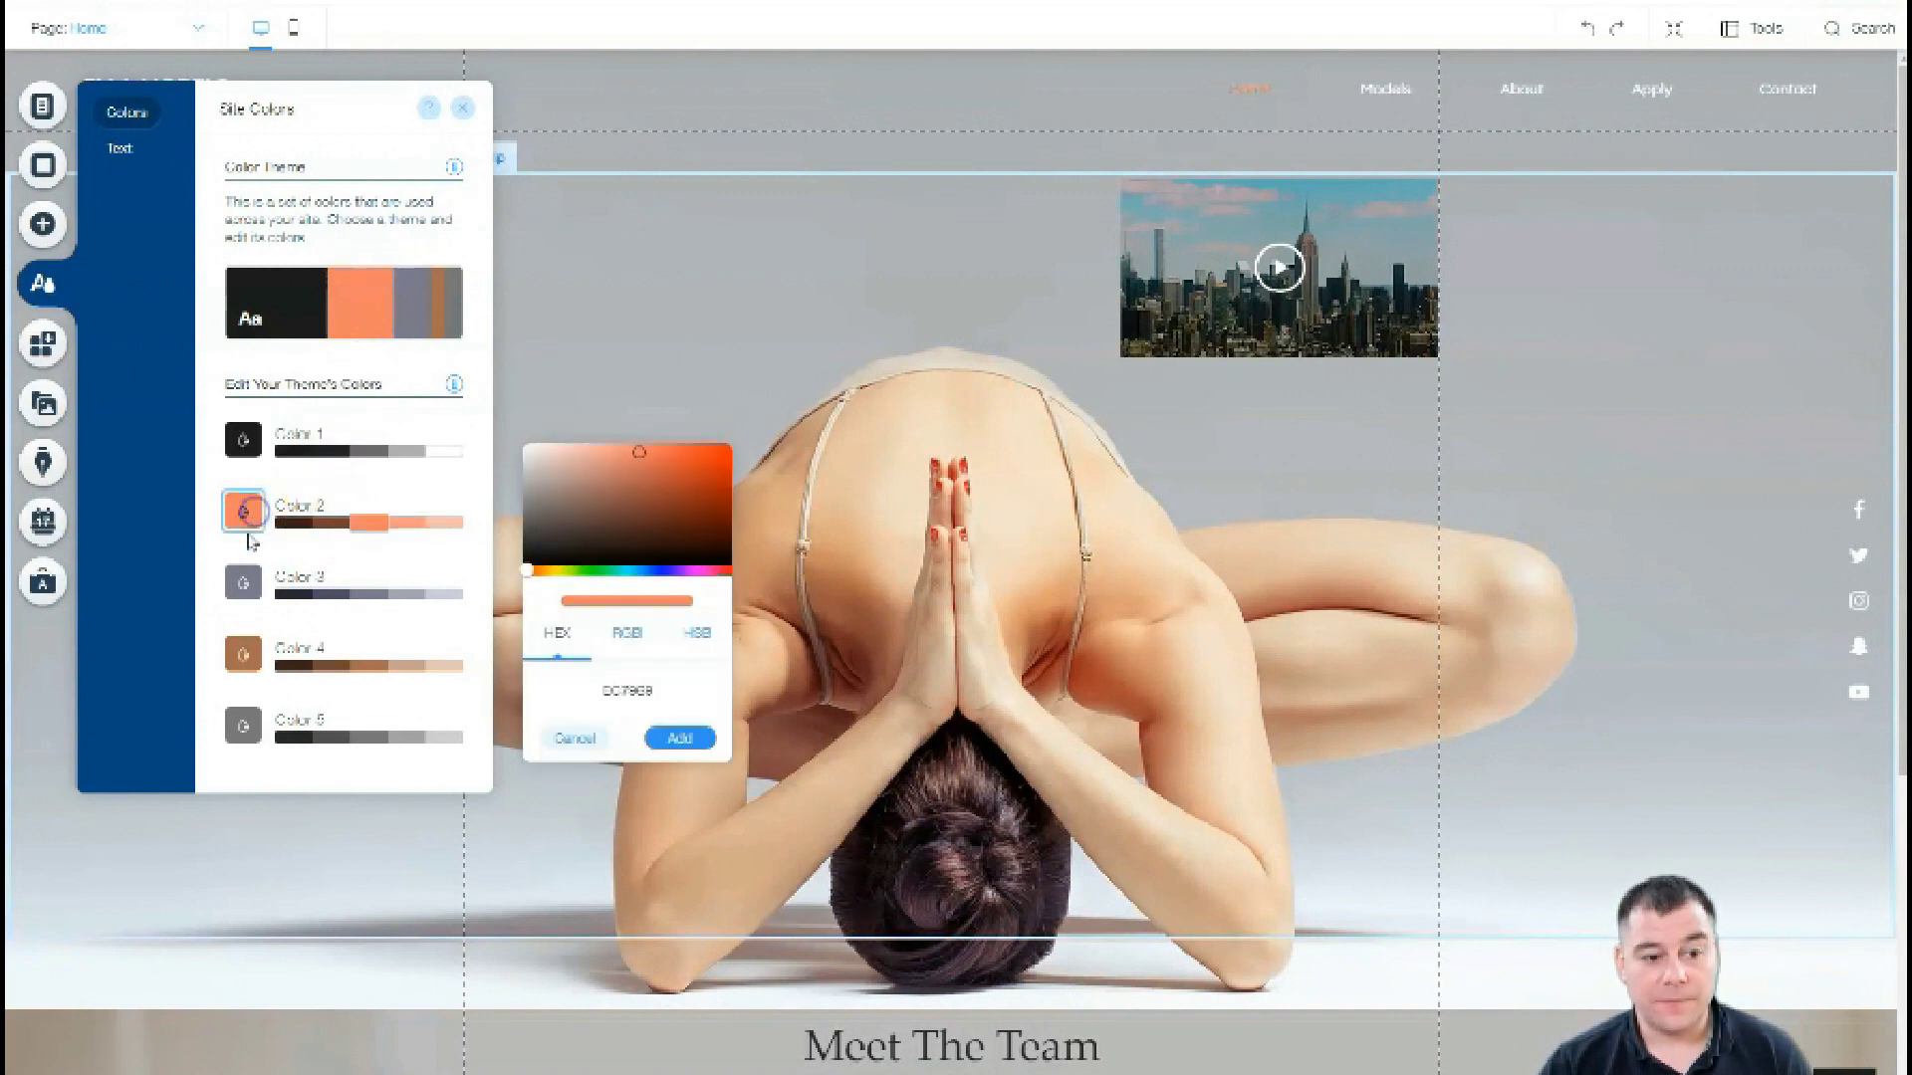
pyautogui.click(248, 588)
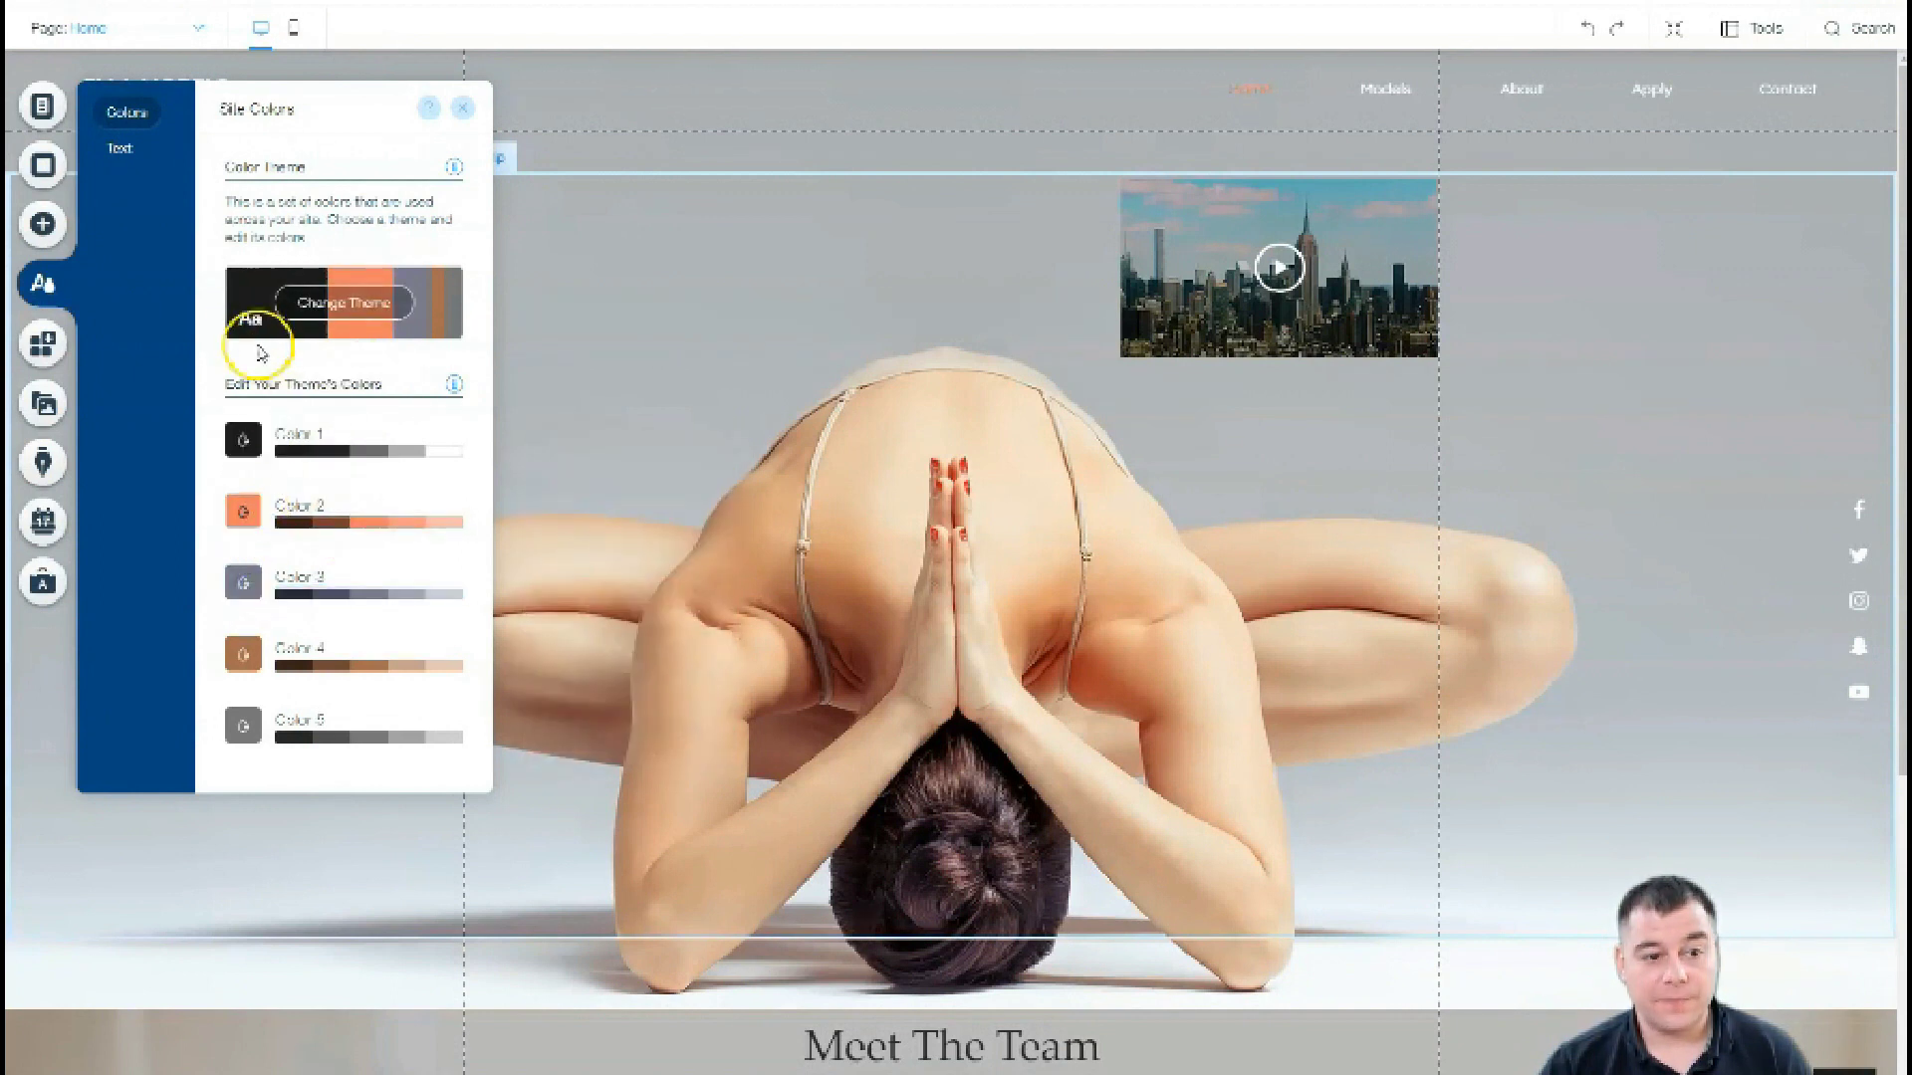
# Step: Try out the featured color themes on the site one after another, from the light-gray and blue theme to the olive-green one
pyautogui.click(338, 299)
pyautogui.click(318, 431)
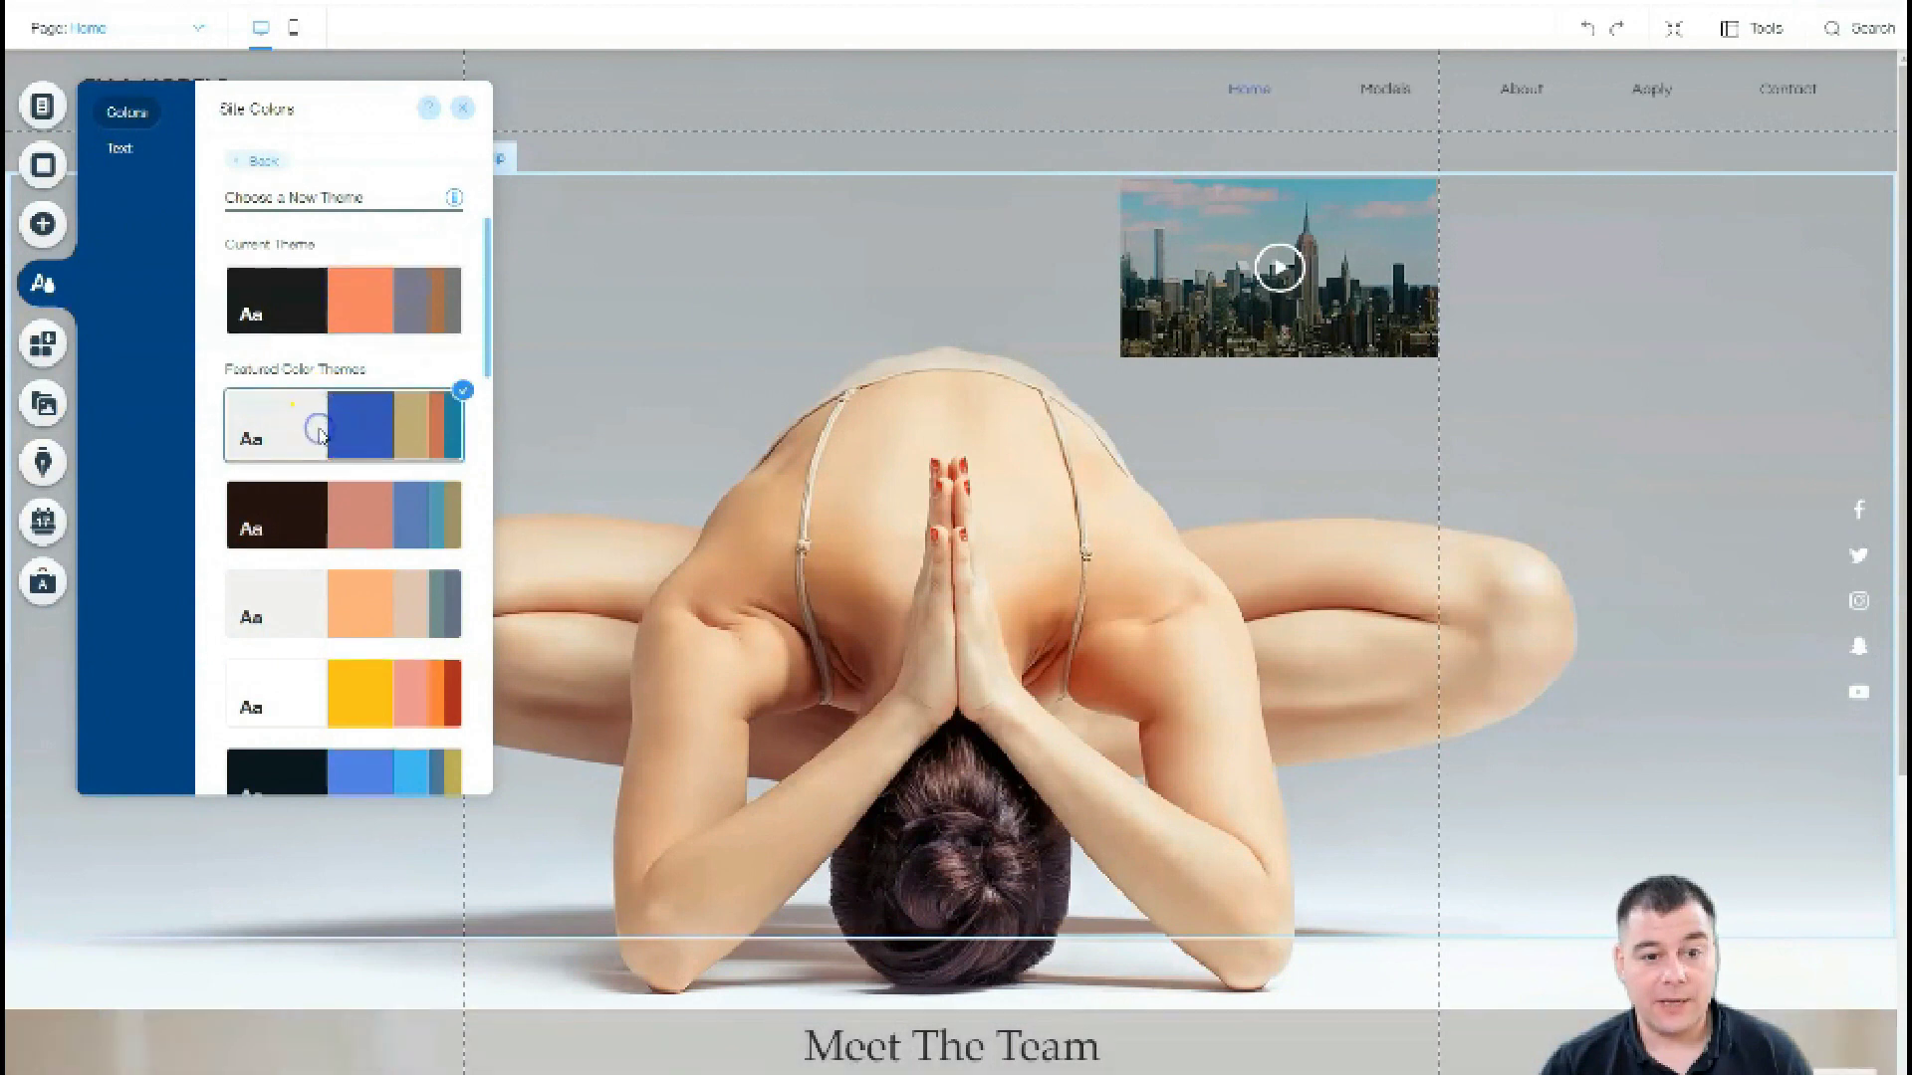
pyautogui.click(336, 506)
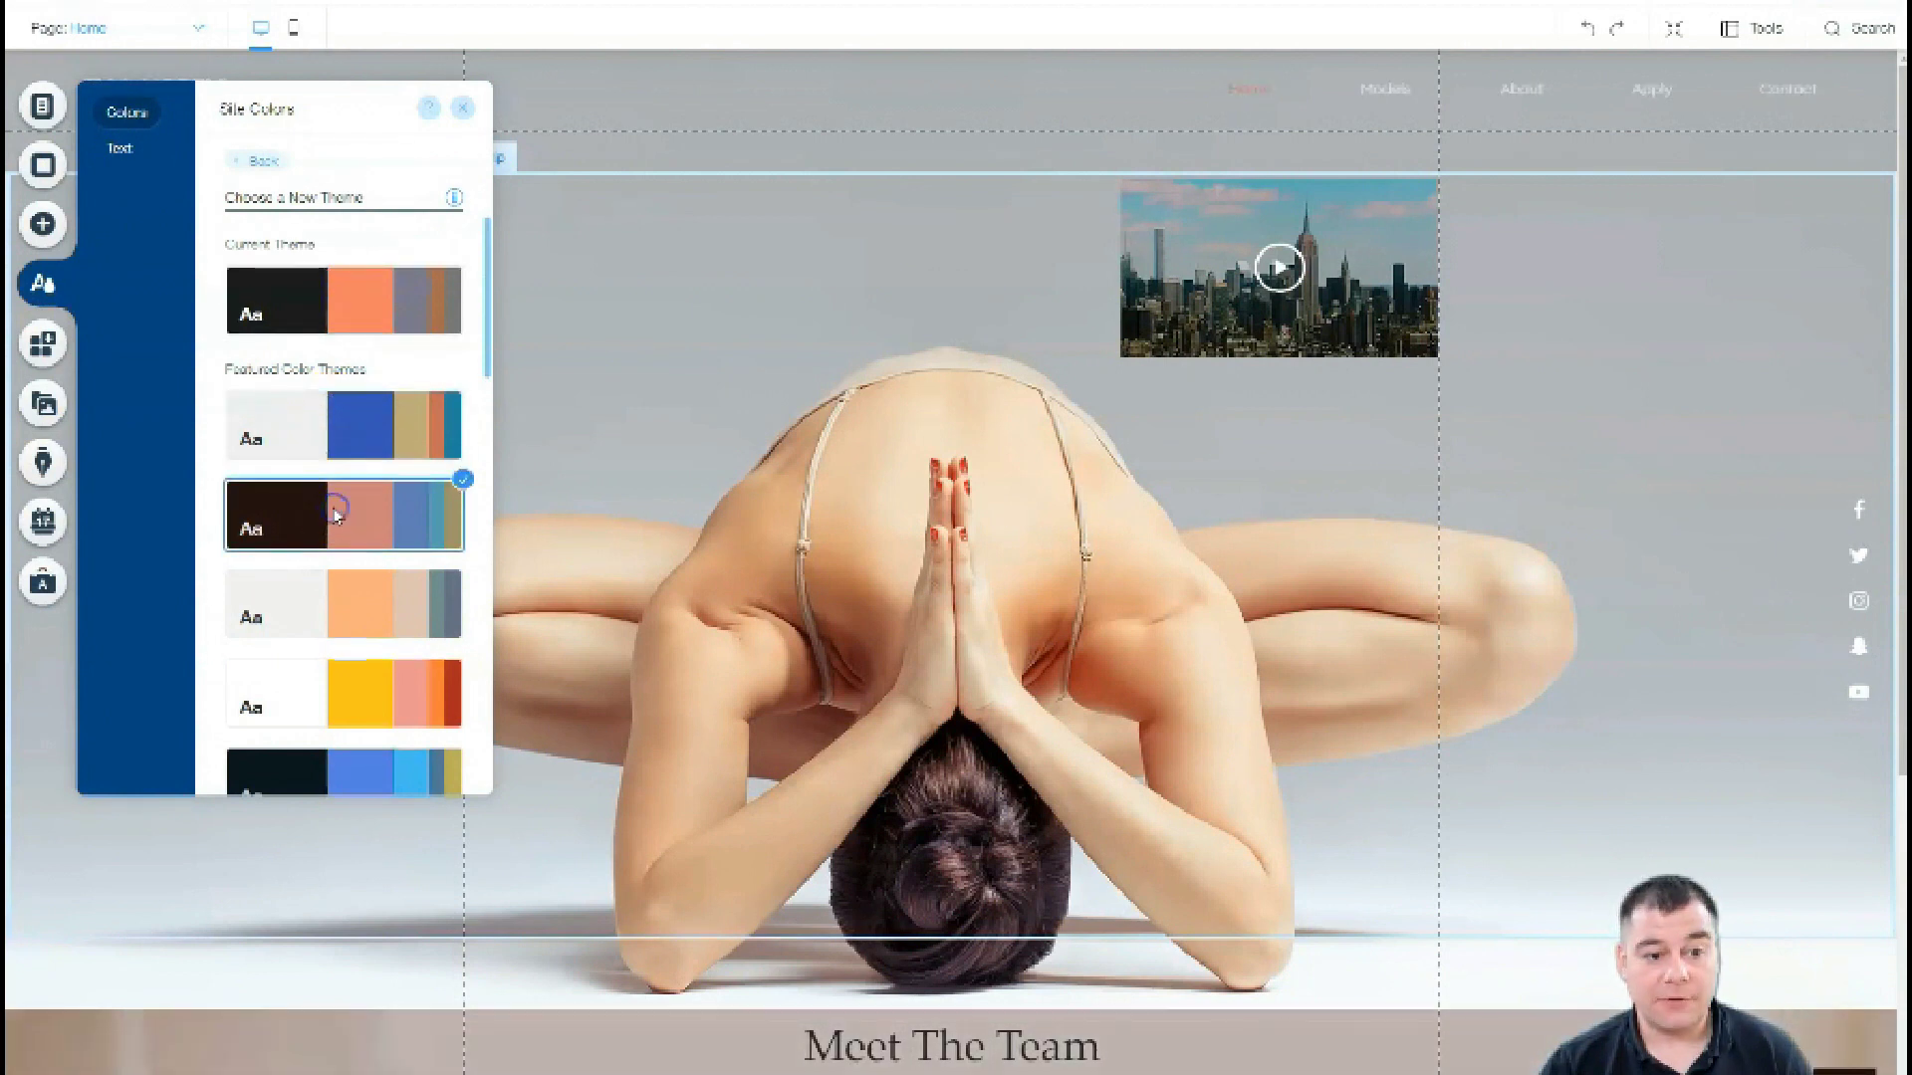
pyautogui.click(336, 608)
pyautogui.scroll(-3, 338, 597)
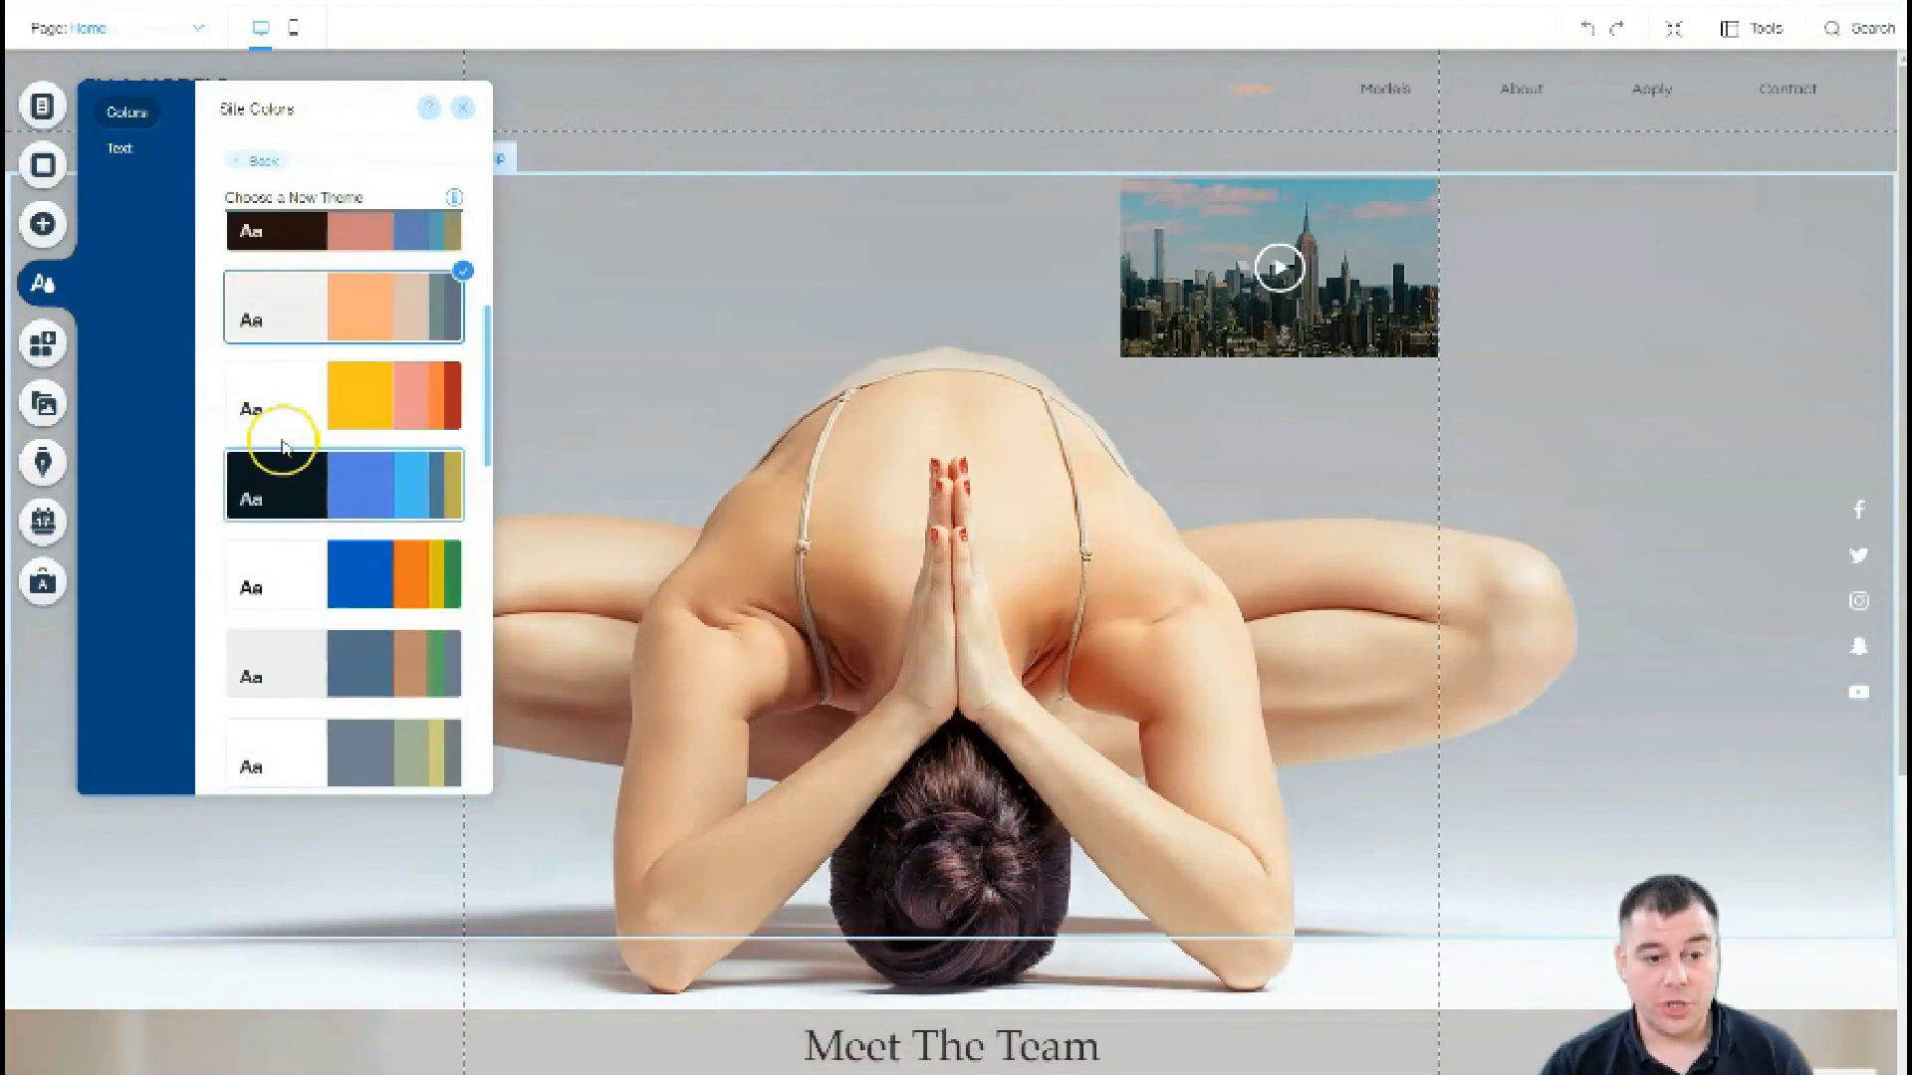
pyautogui.click(310, 488)
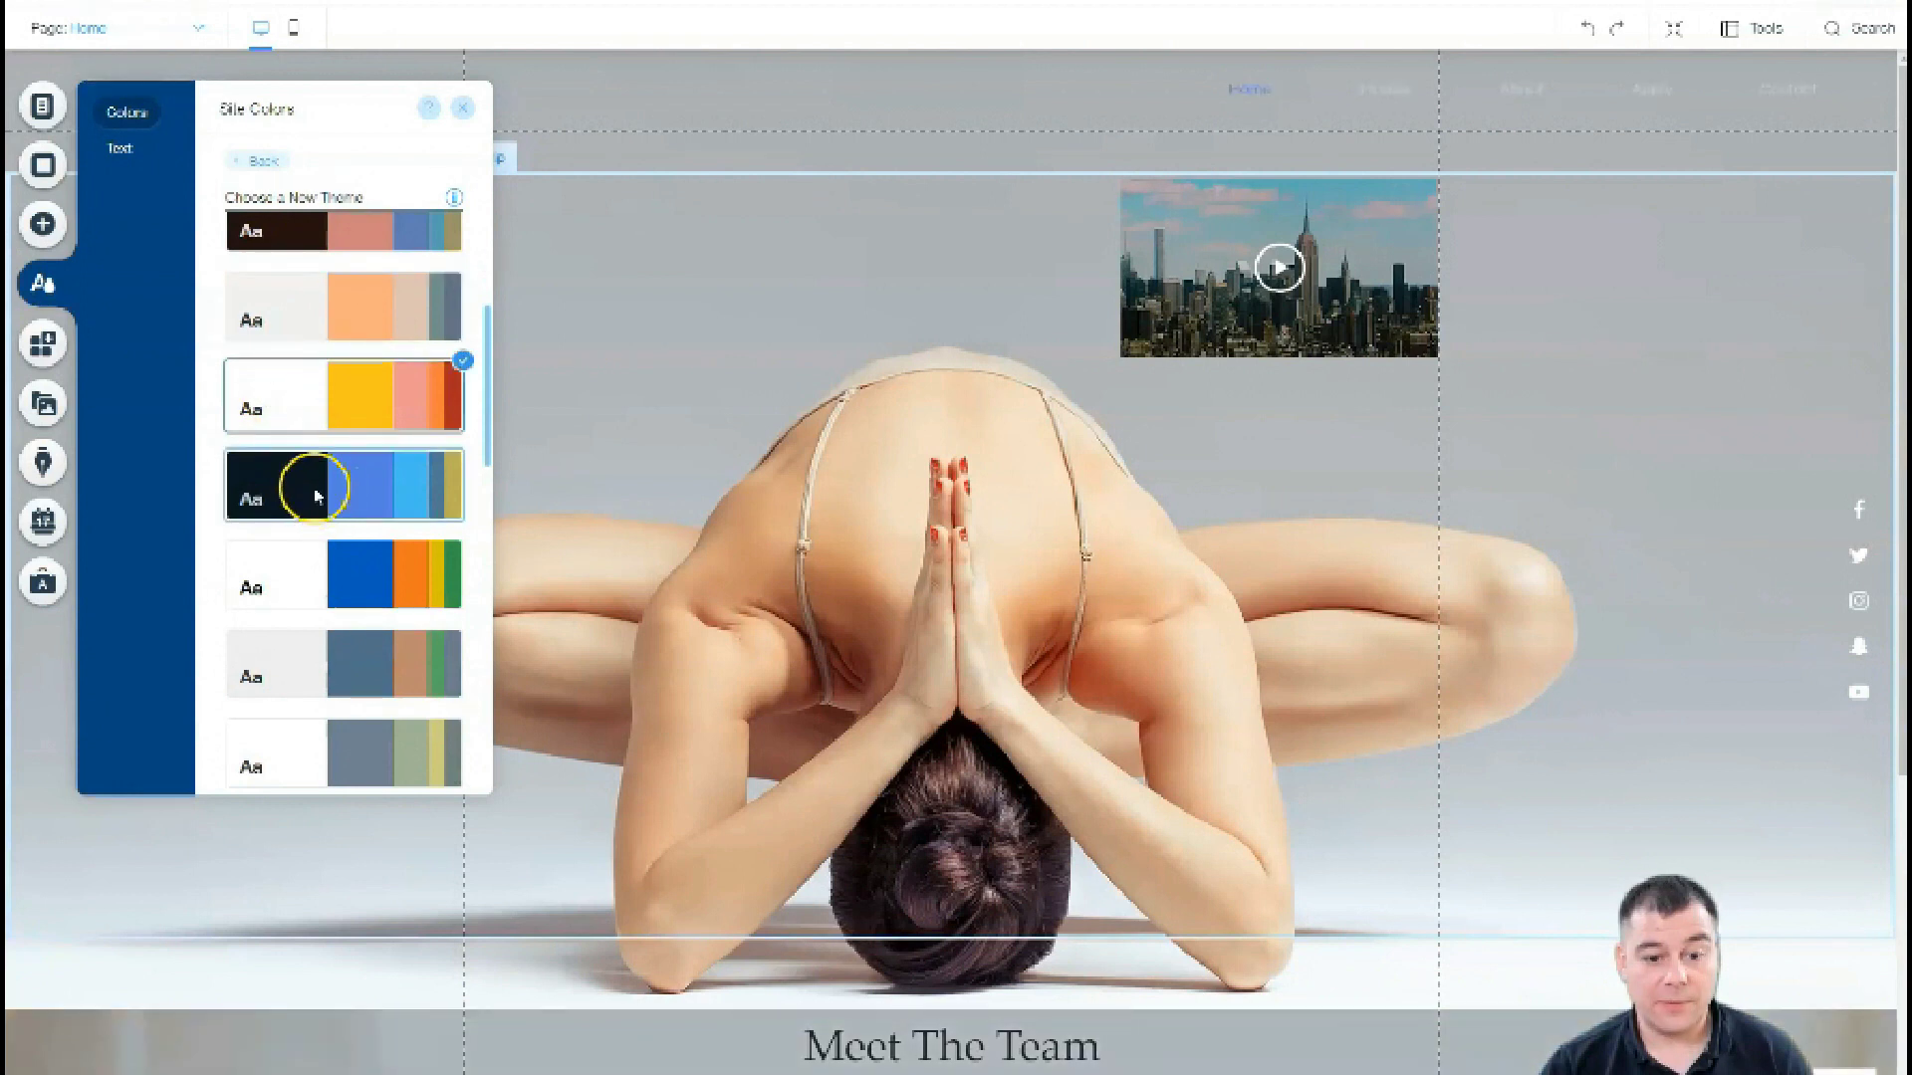
pyautogui.scroll(-5, 324, 527)
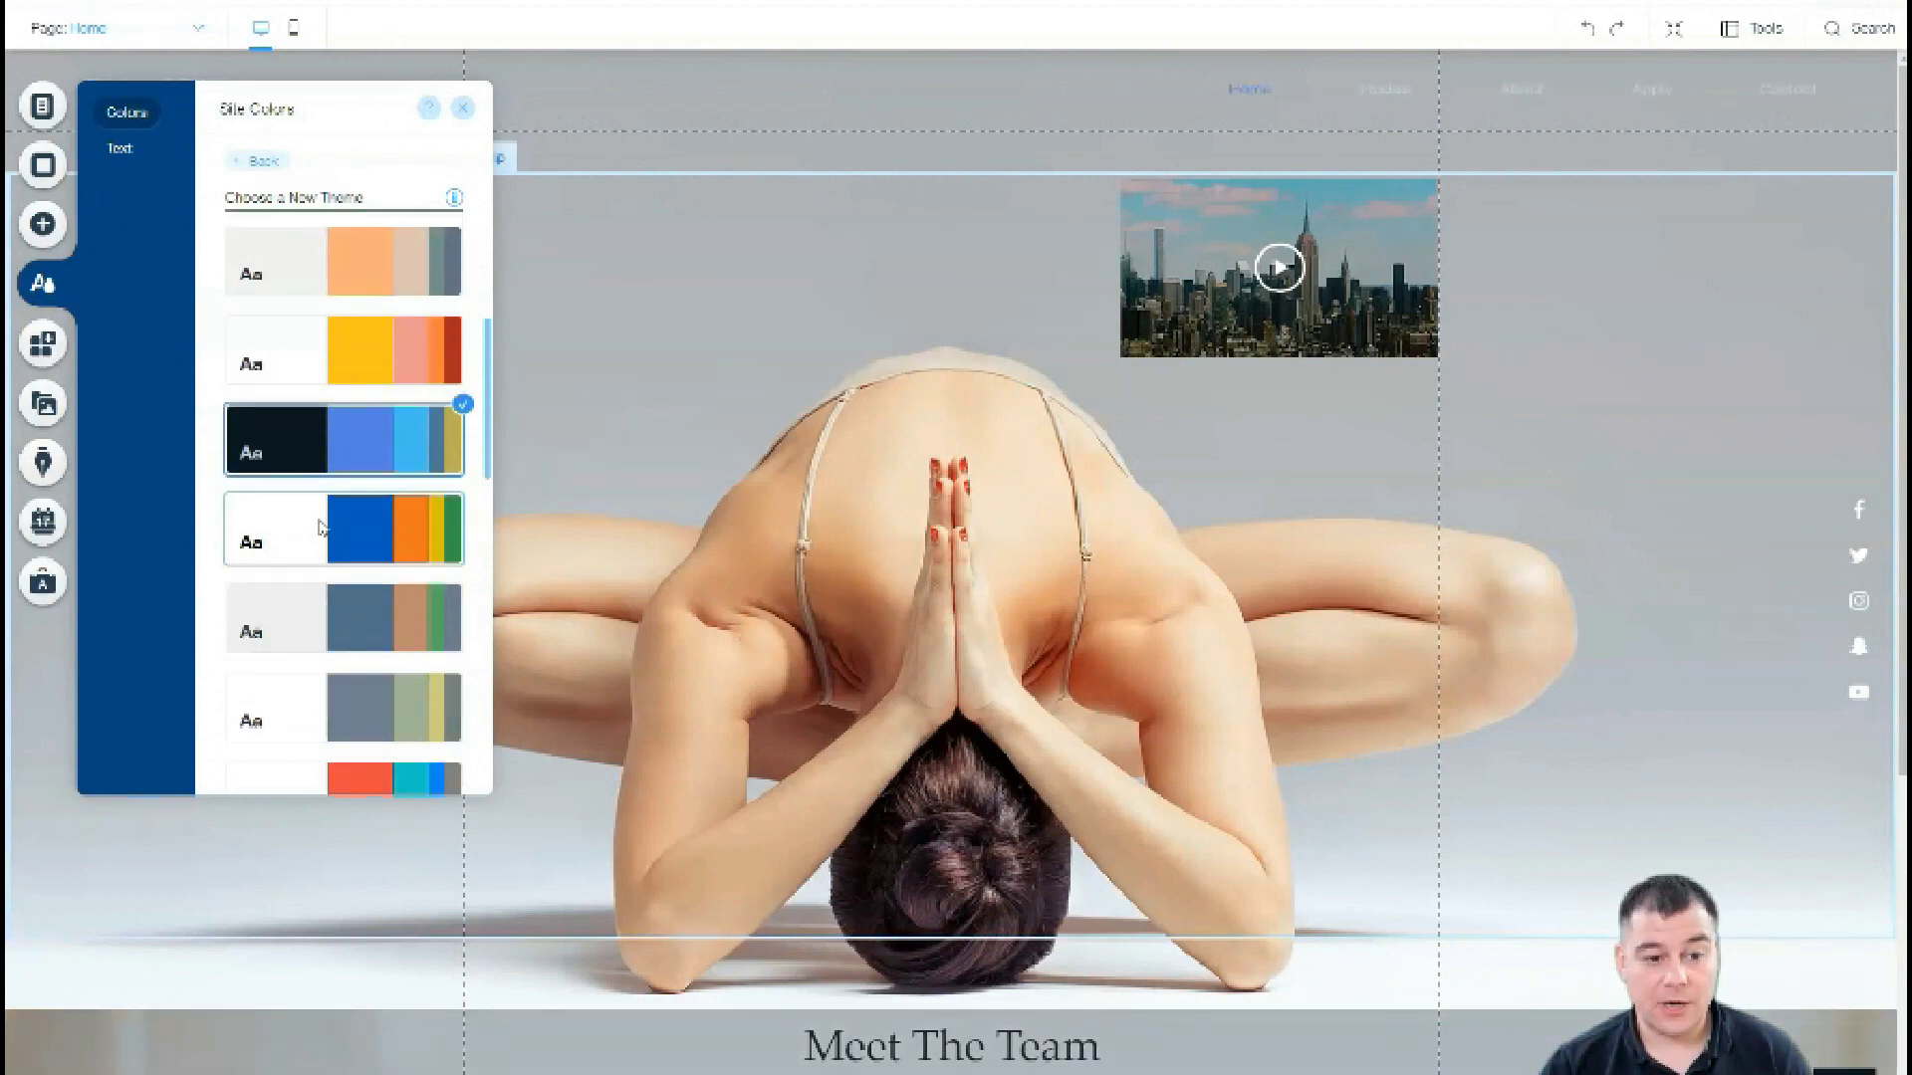
pyautogui.click(279, 288)
pyautogui.click(307, 378)
pyautogui.click(284, 453)
pyautogui.click(299, 546)
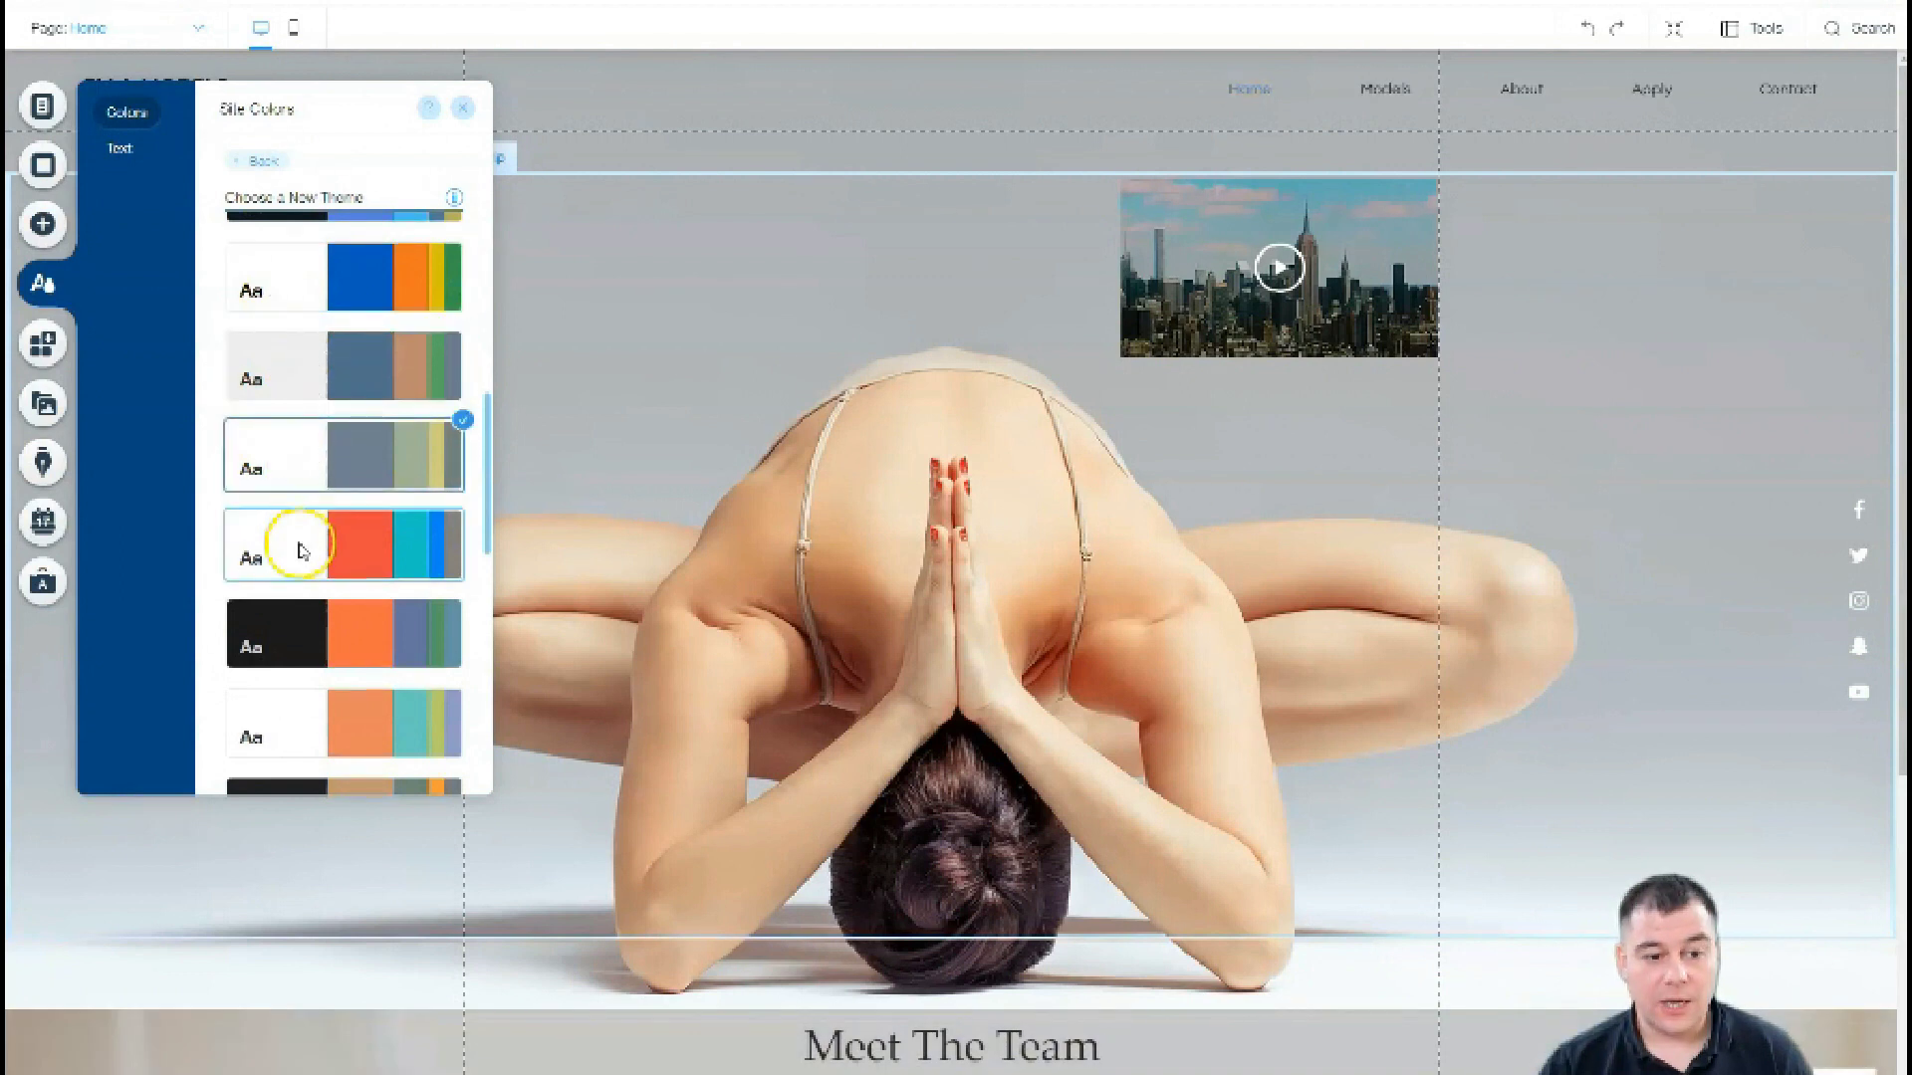
pyautogui.scroll(-3, 299, 538)
pyautogui.click(292, 351)
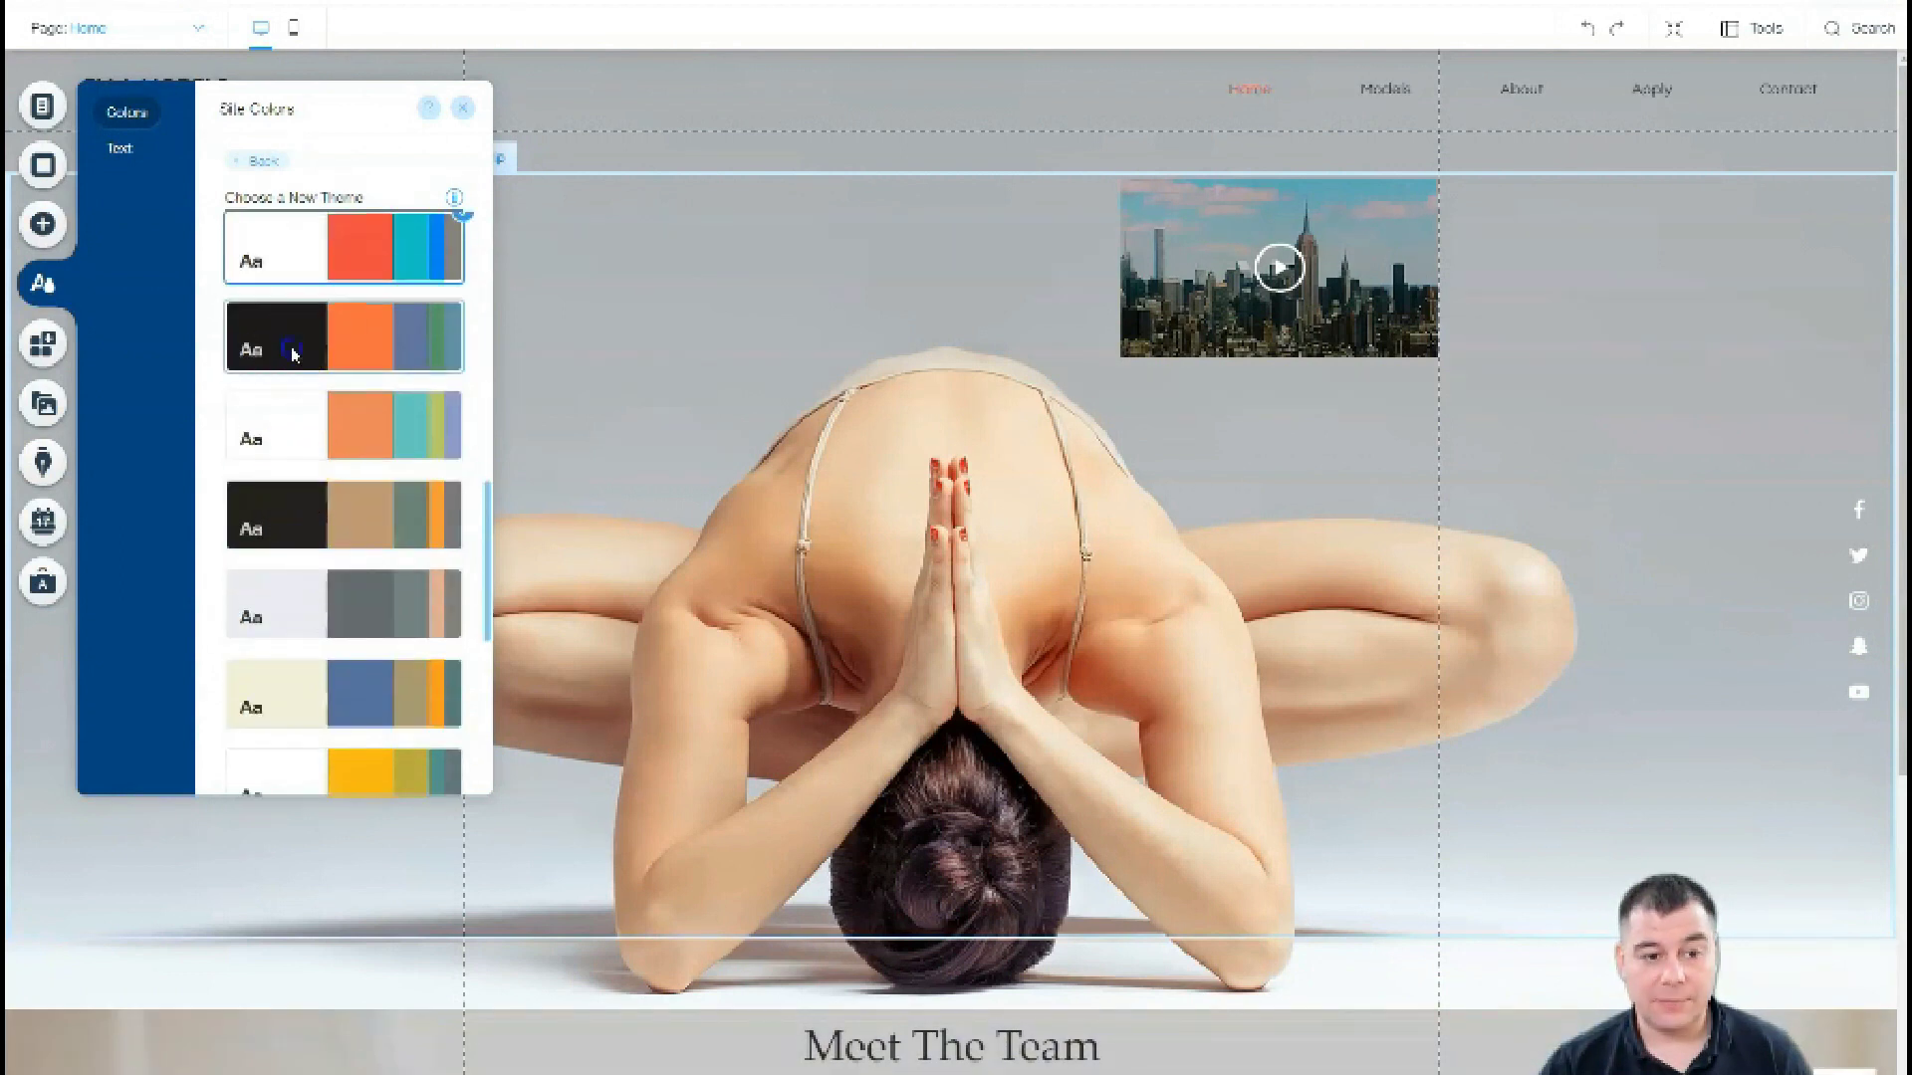
pyautogui.click(294, 418)
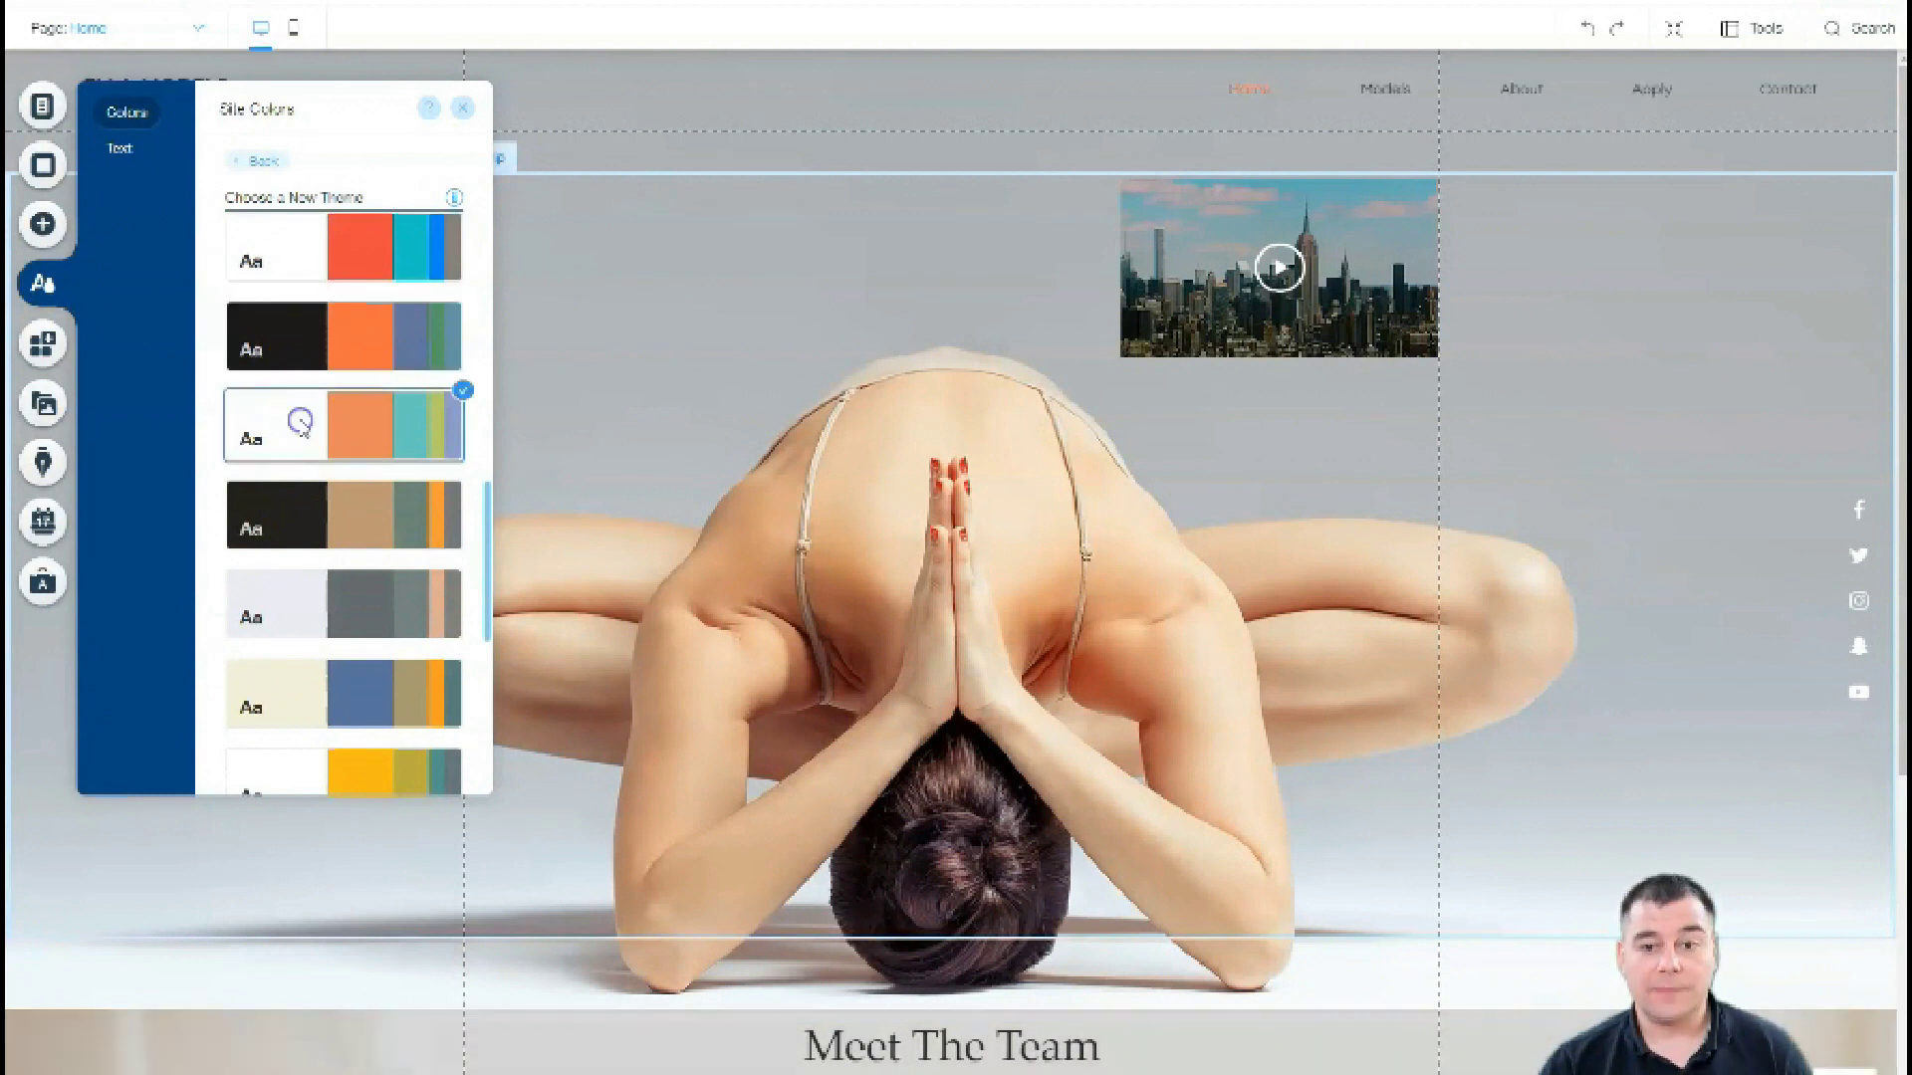
pyautogui.scroll(-2, 299, 428)
pyautogui.click(299, 334)
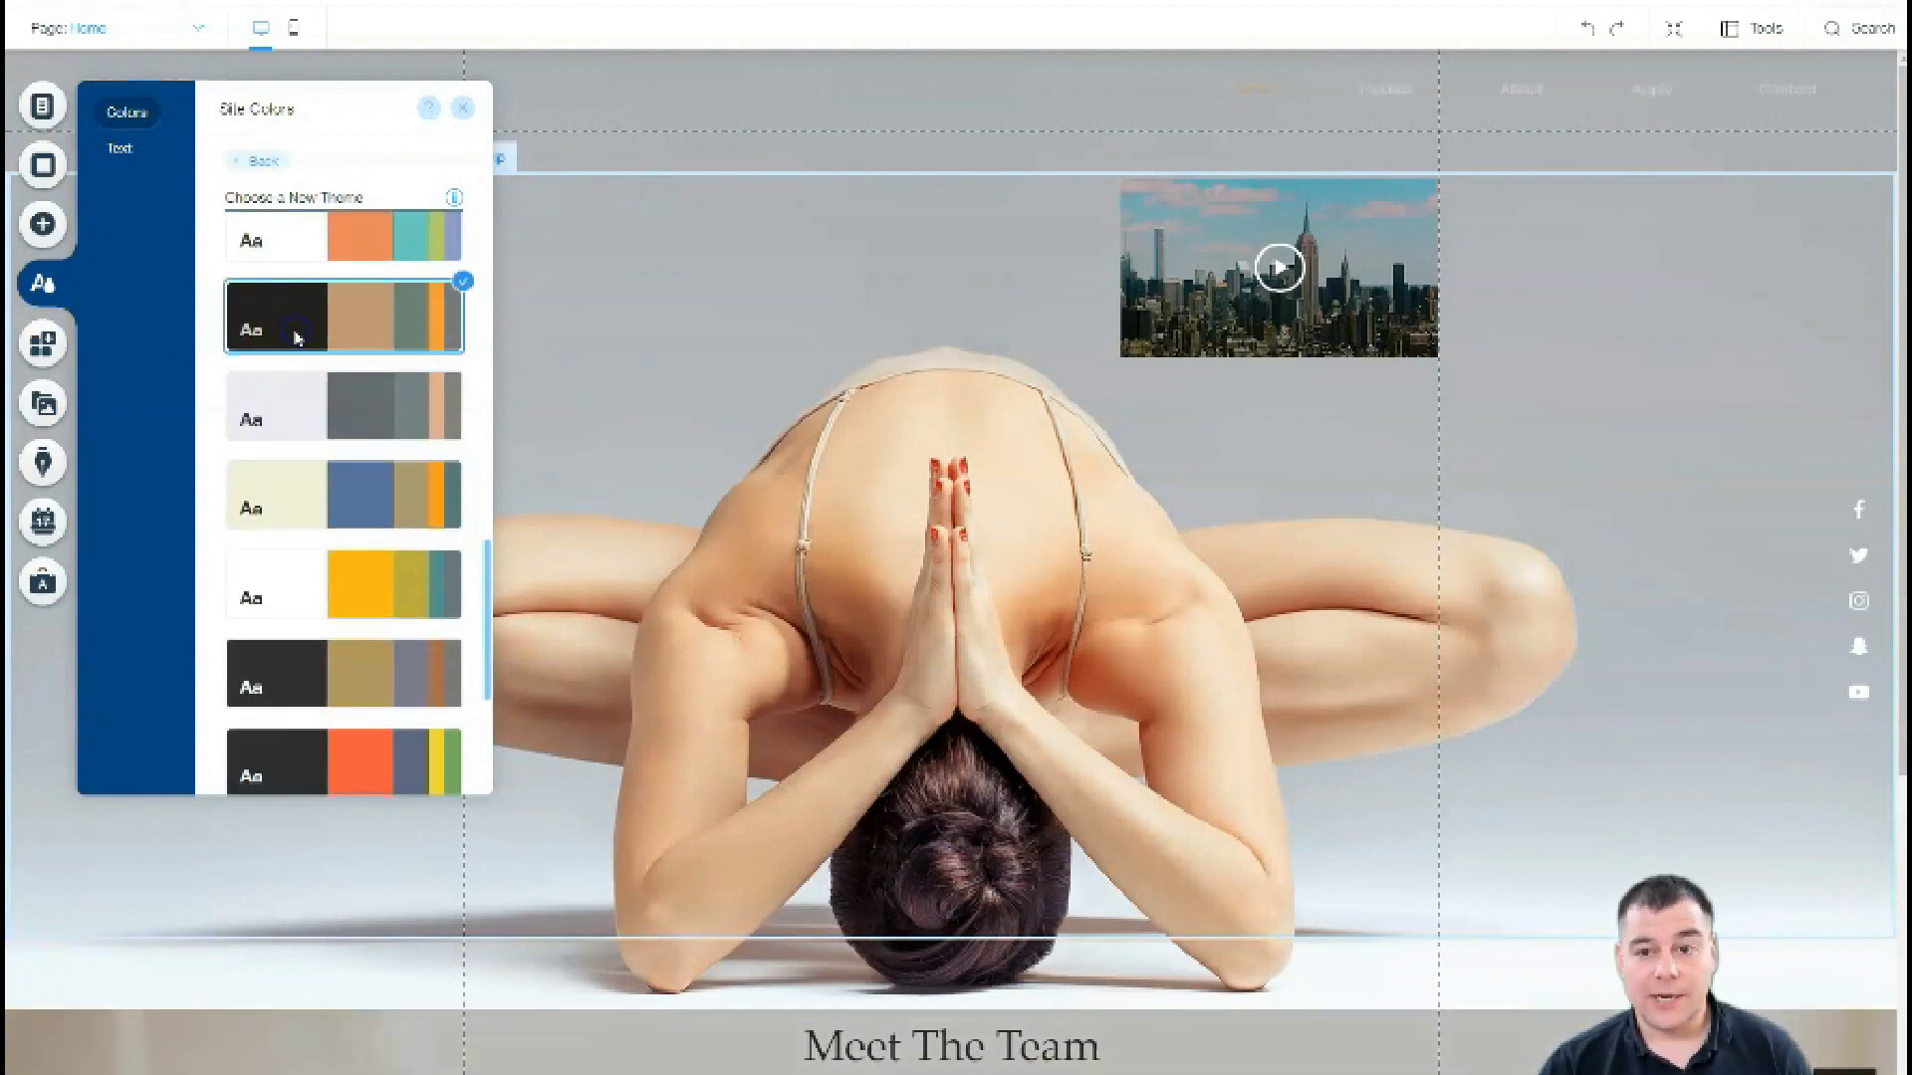
pyautogui.click(304, 393)
pyautogui.click(292, 479)
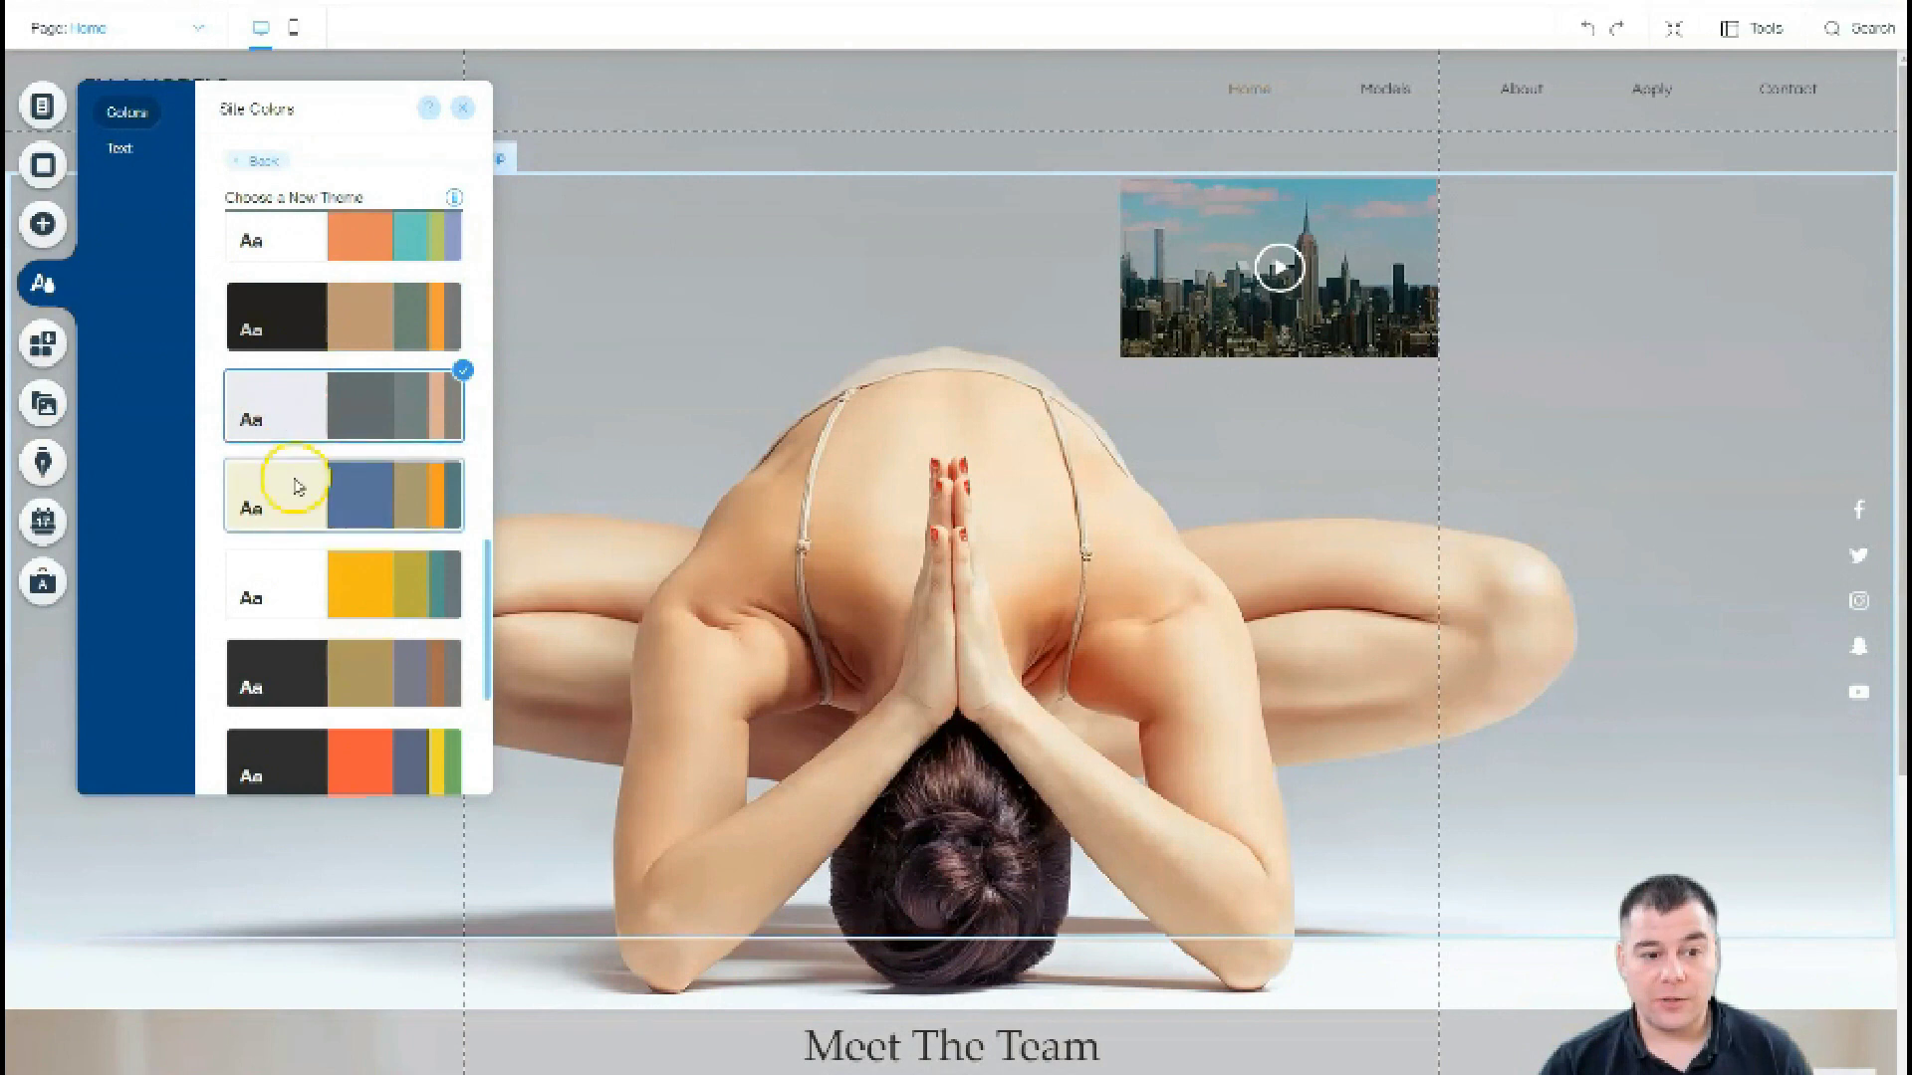
pyautogui.click(304, 590)
pyautogui.click(256, 683)
pyautogui.scroll(-2, 308, 638)
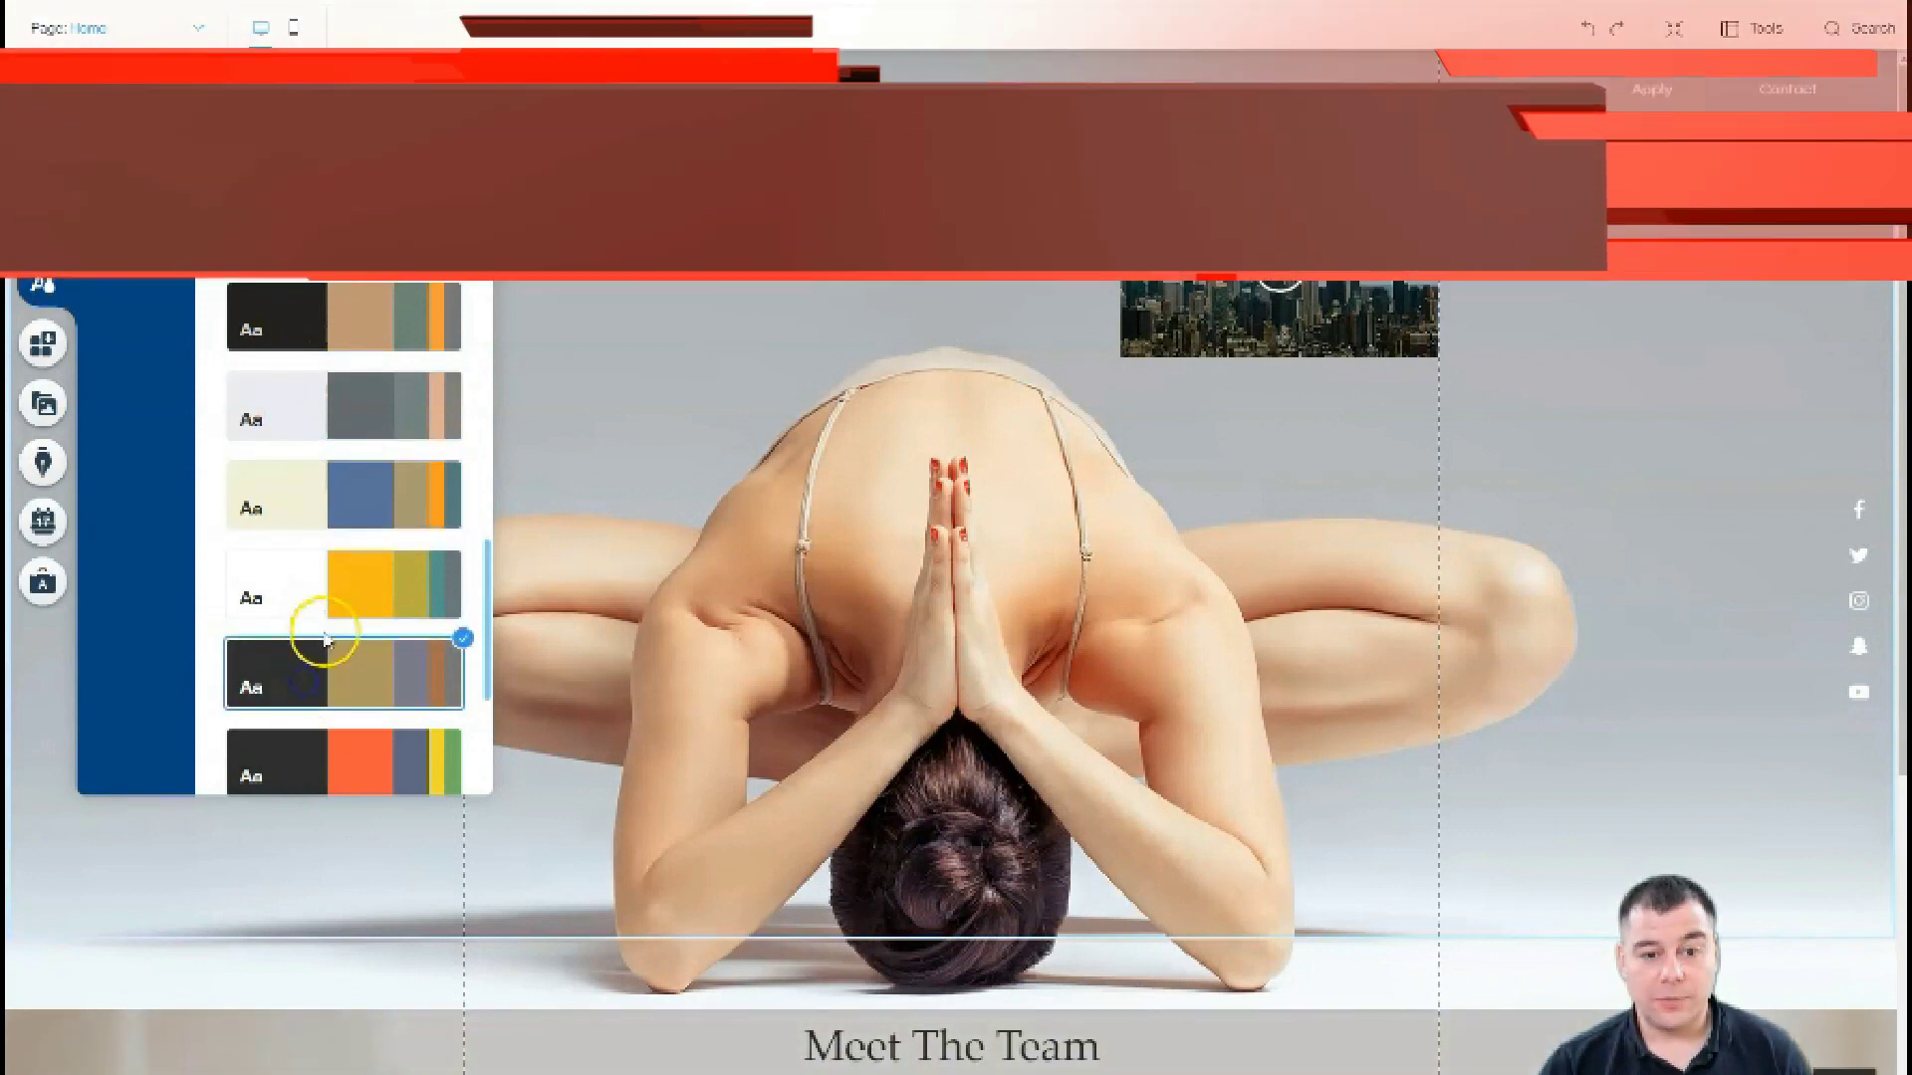
pyautogui.click(294, 574)
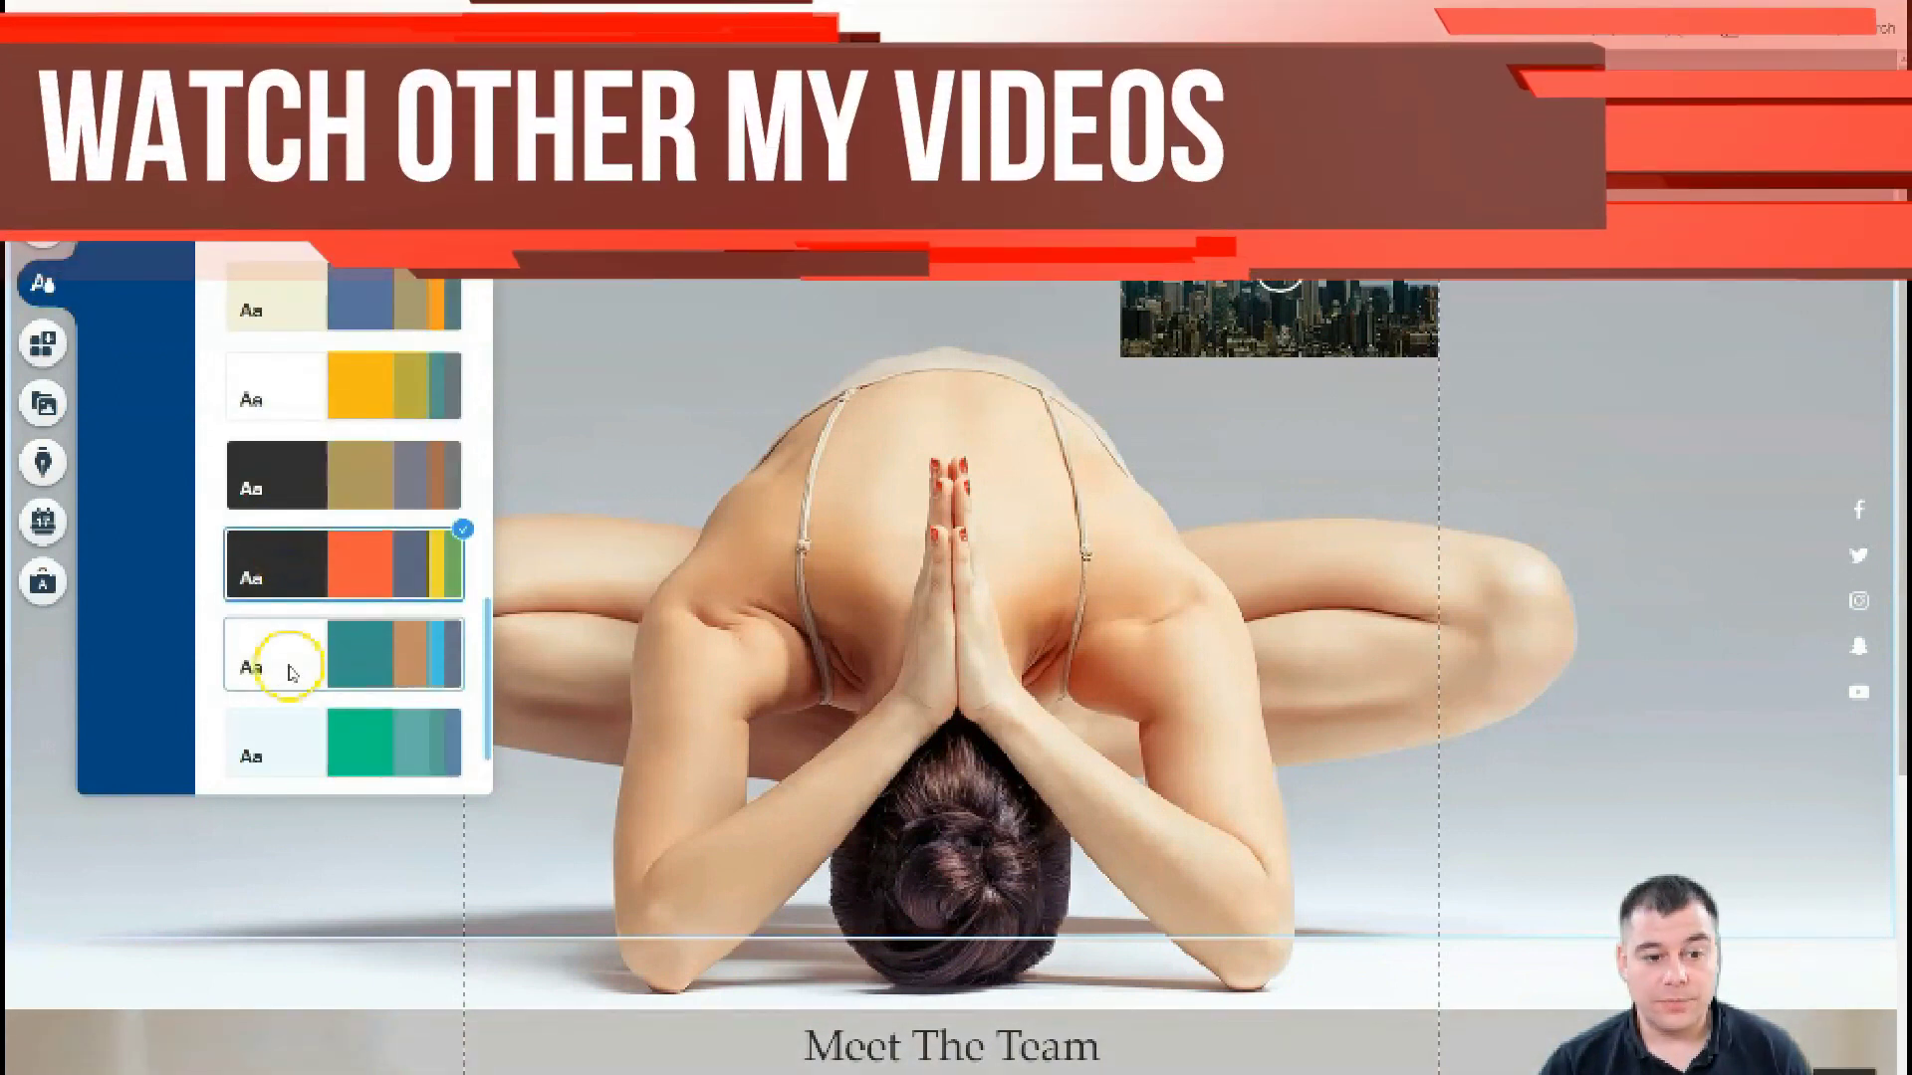
pyautogui.click(289, 665)
pyautogui.scroll(-1, 292, 647)
pyautogui.click(283, 651)
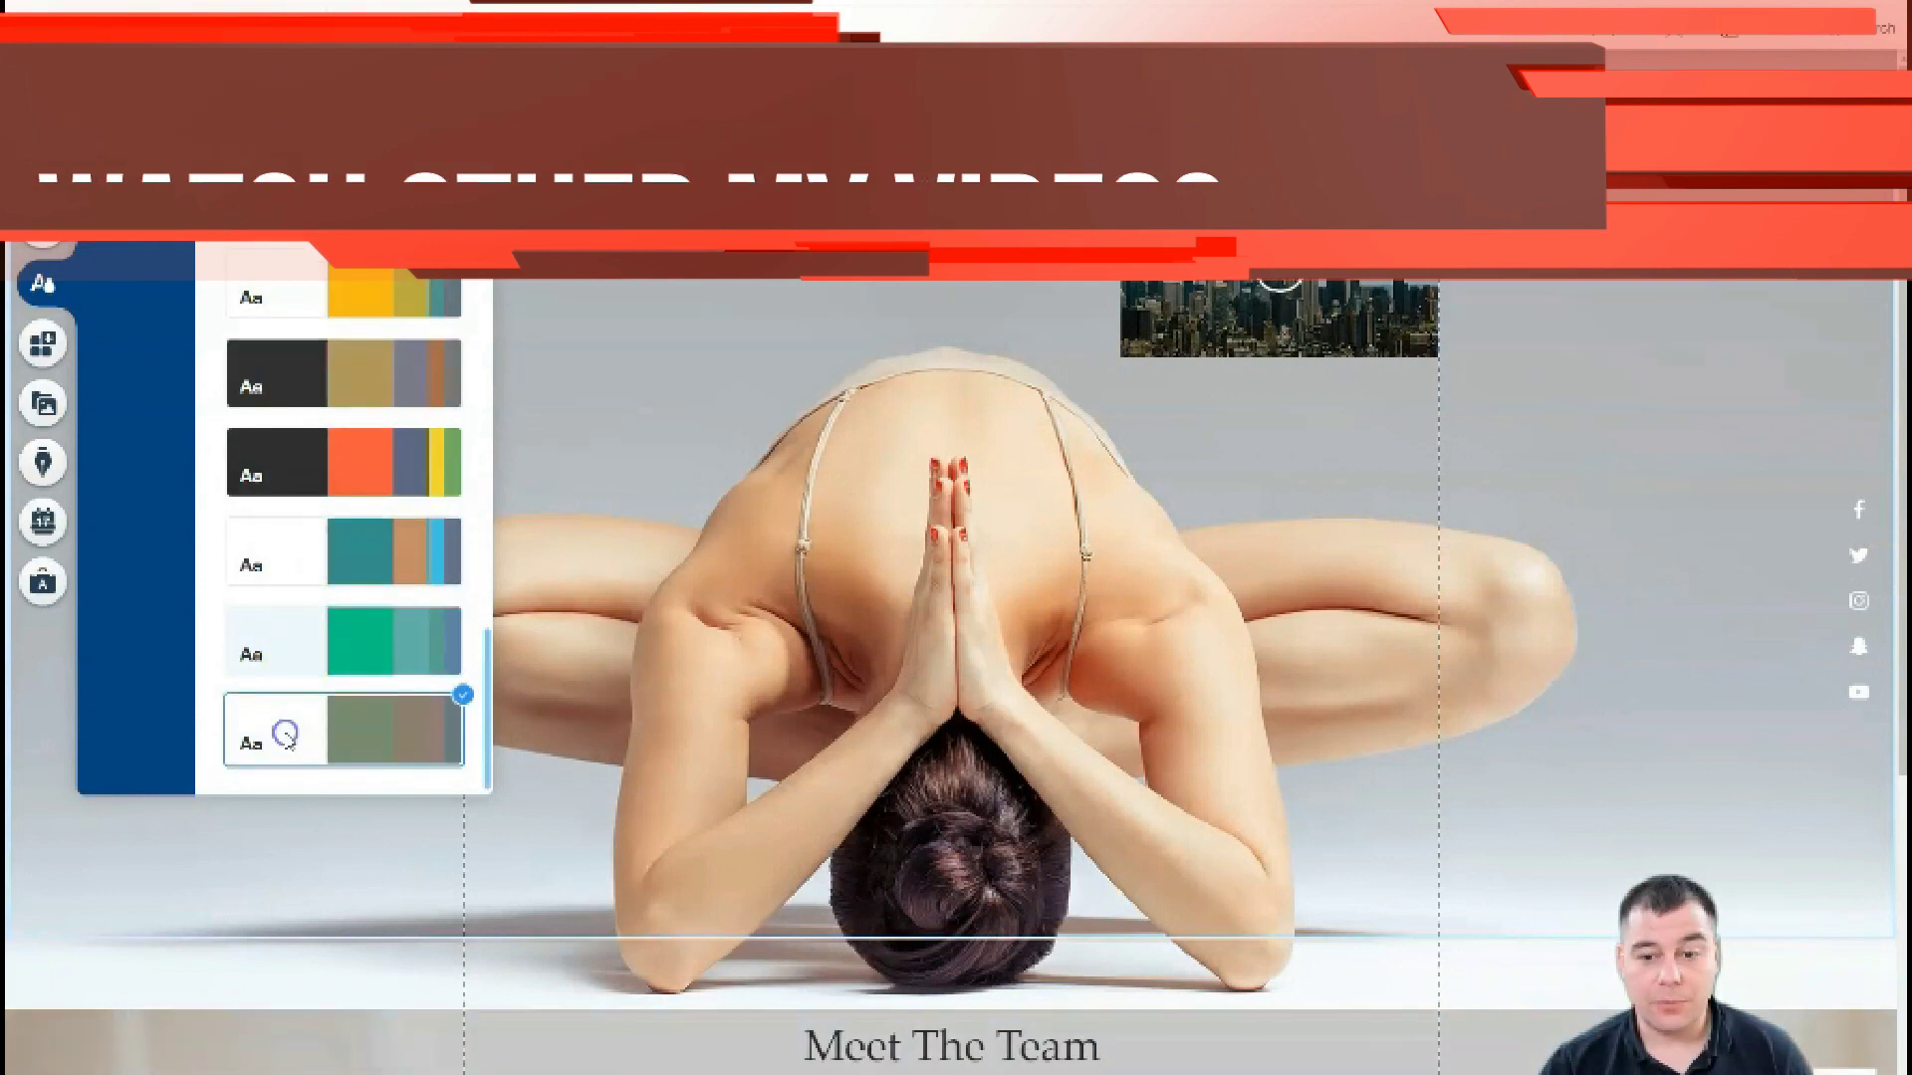
# Step: Reapply the site's original black and orange color theme and close the site color settings
pyautogui.scroll(10, 282, 498)
pyautogui.scroll(2, 274, 418)
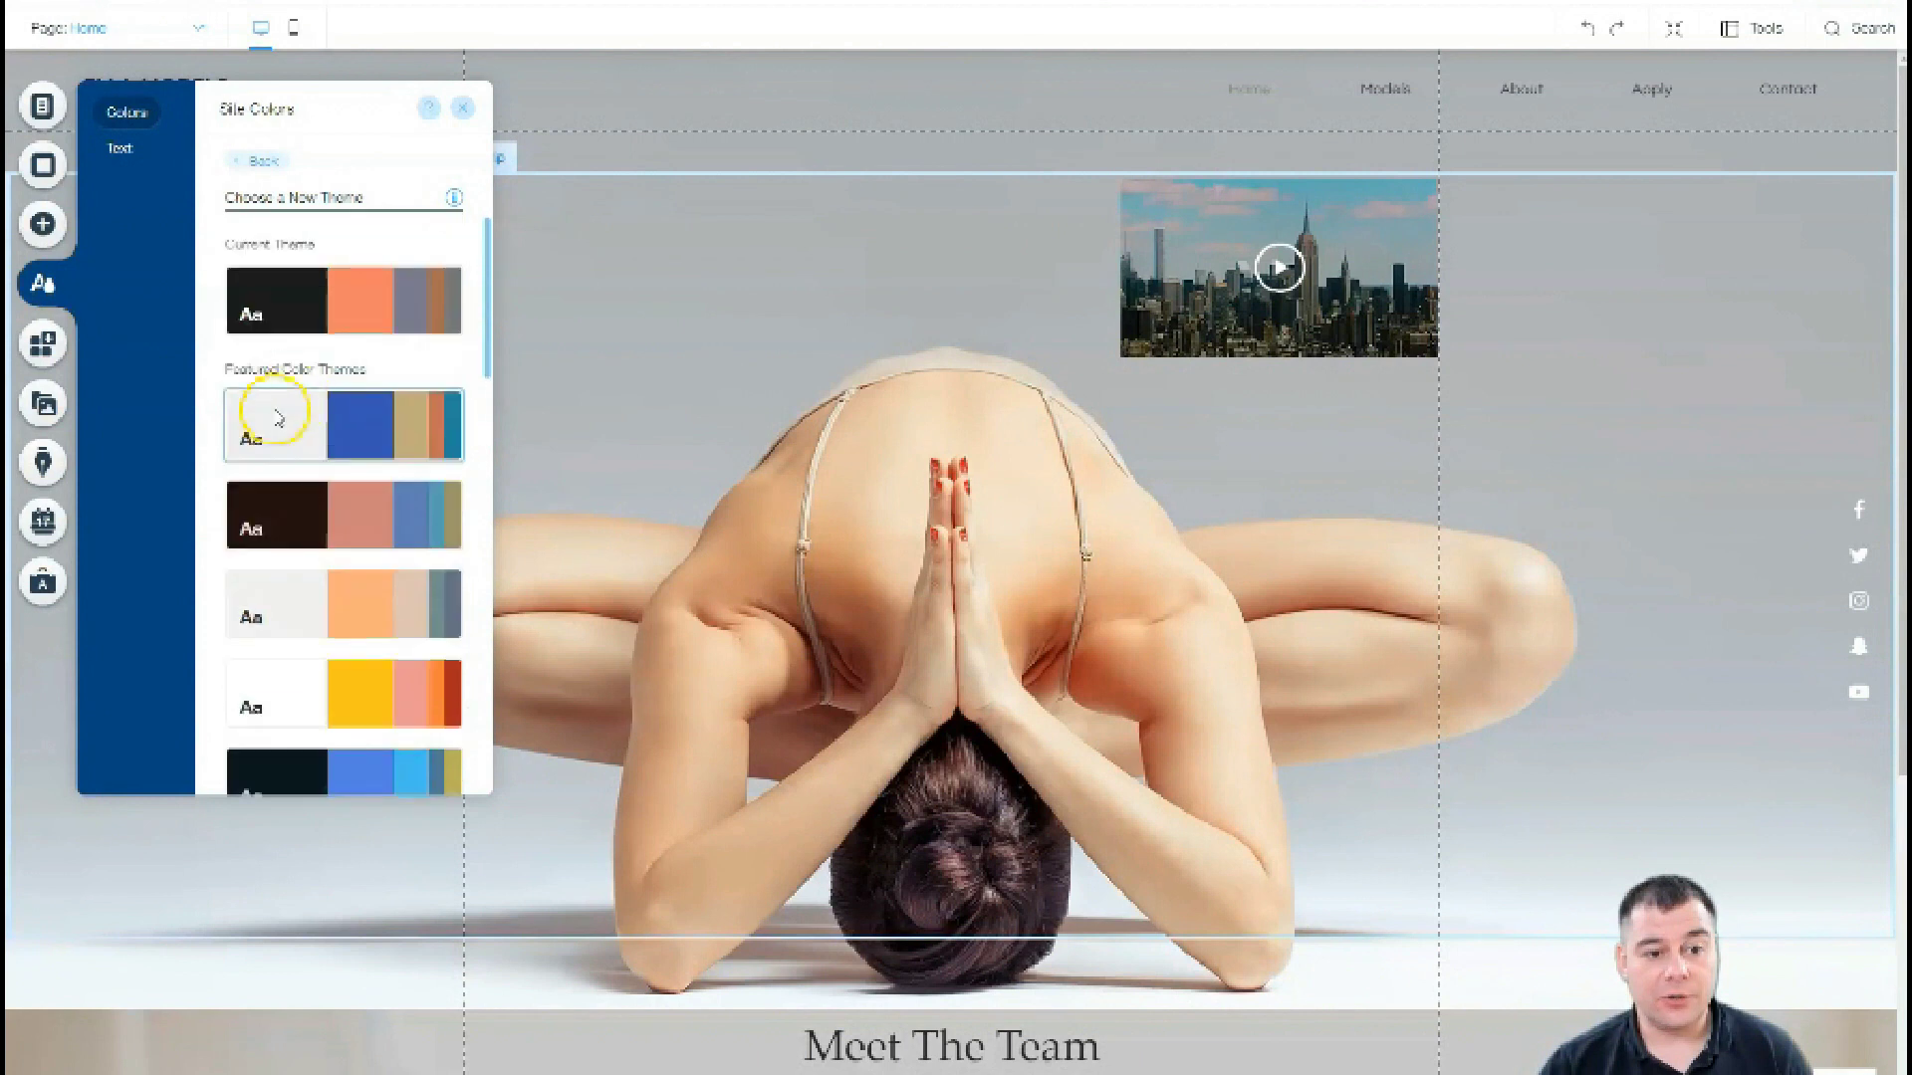
pyautogui.click(277, 311)
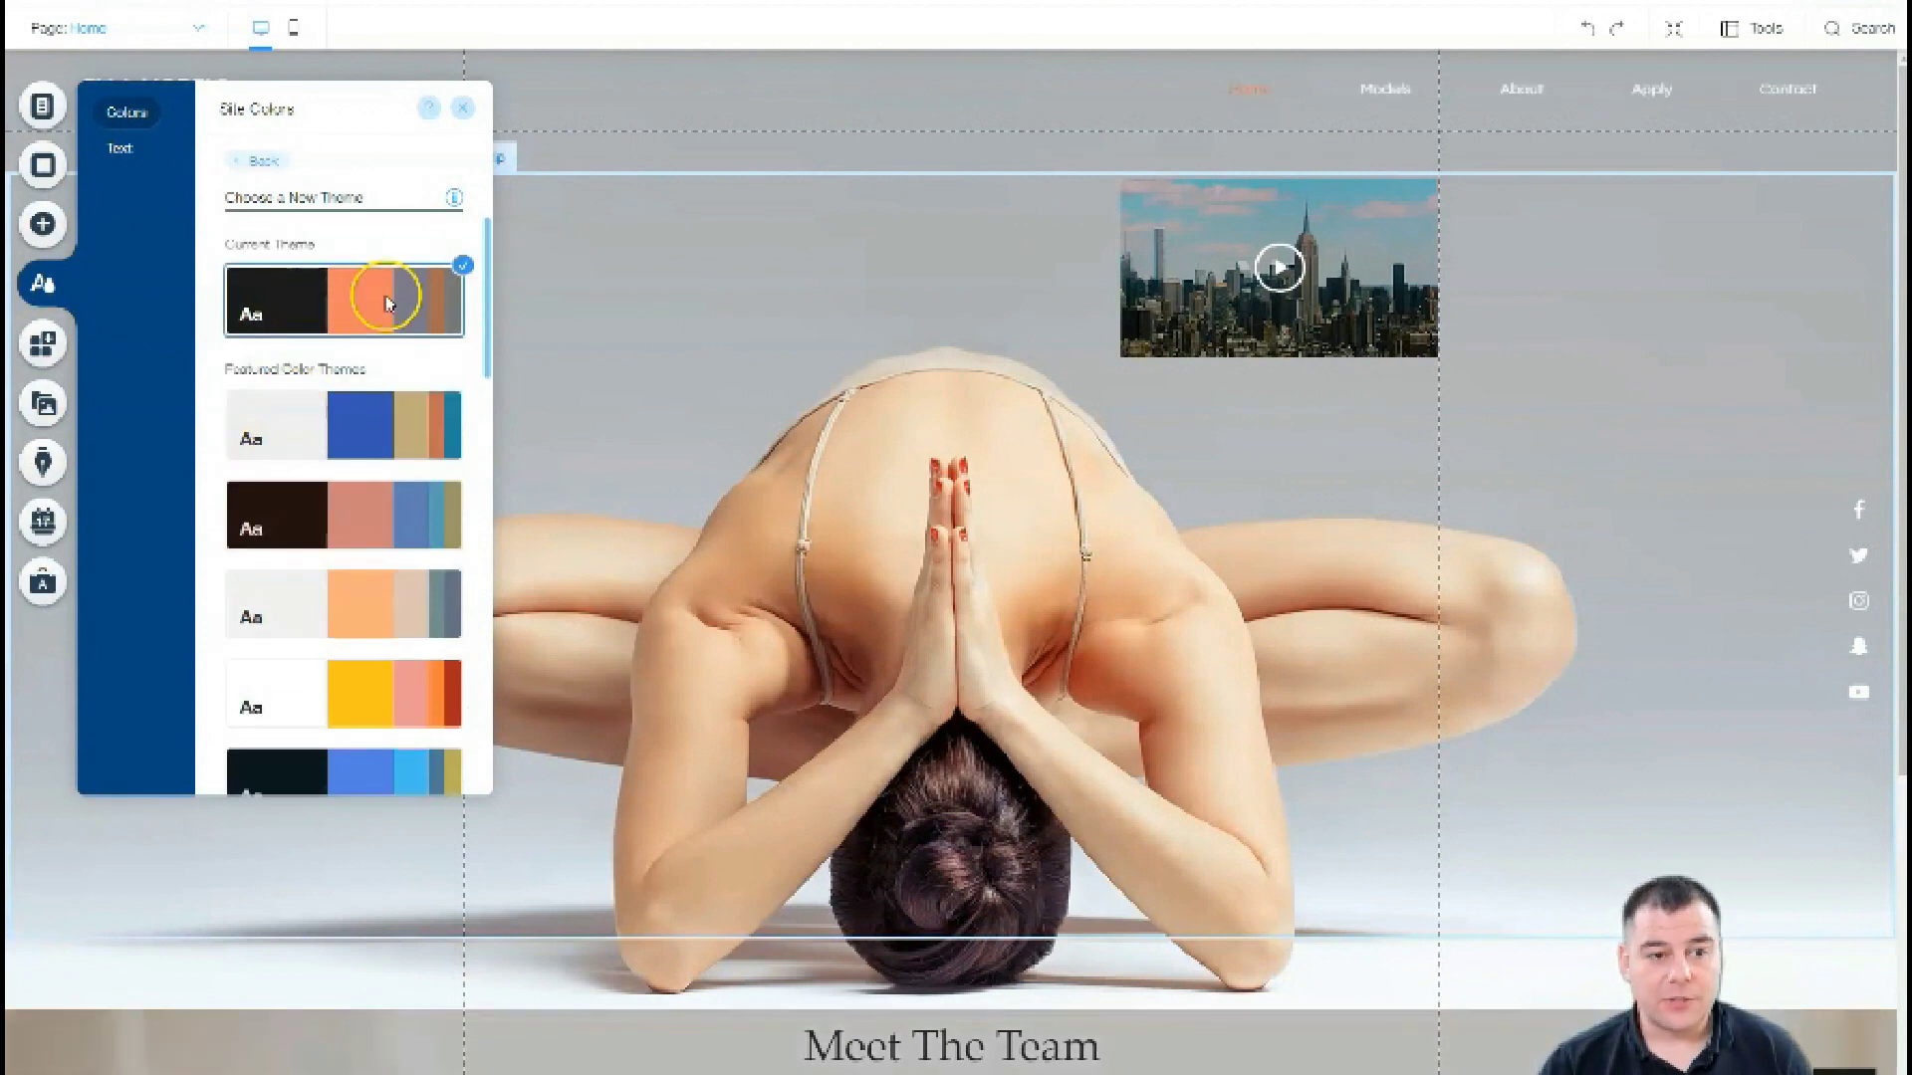
pyautogui.click(461, 108)
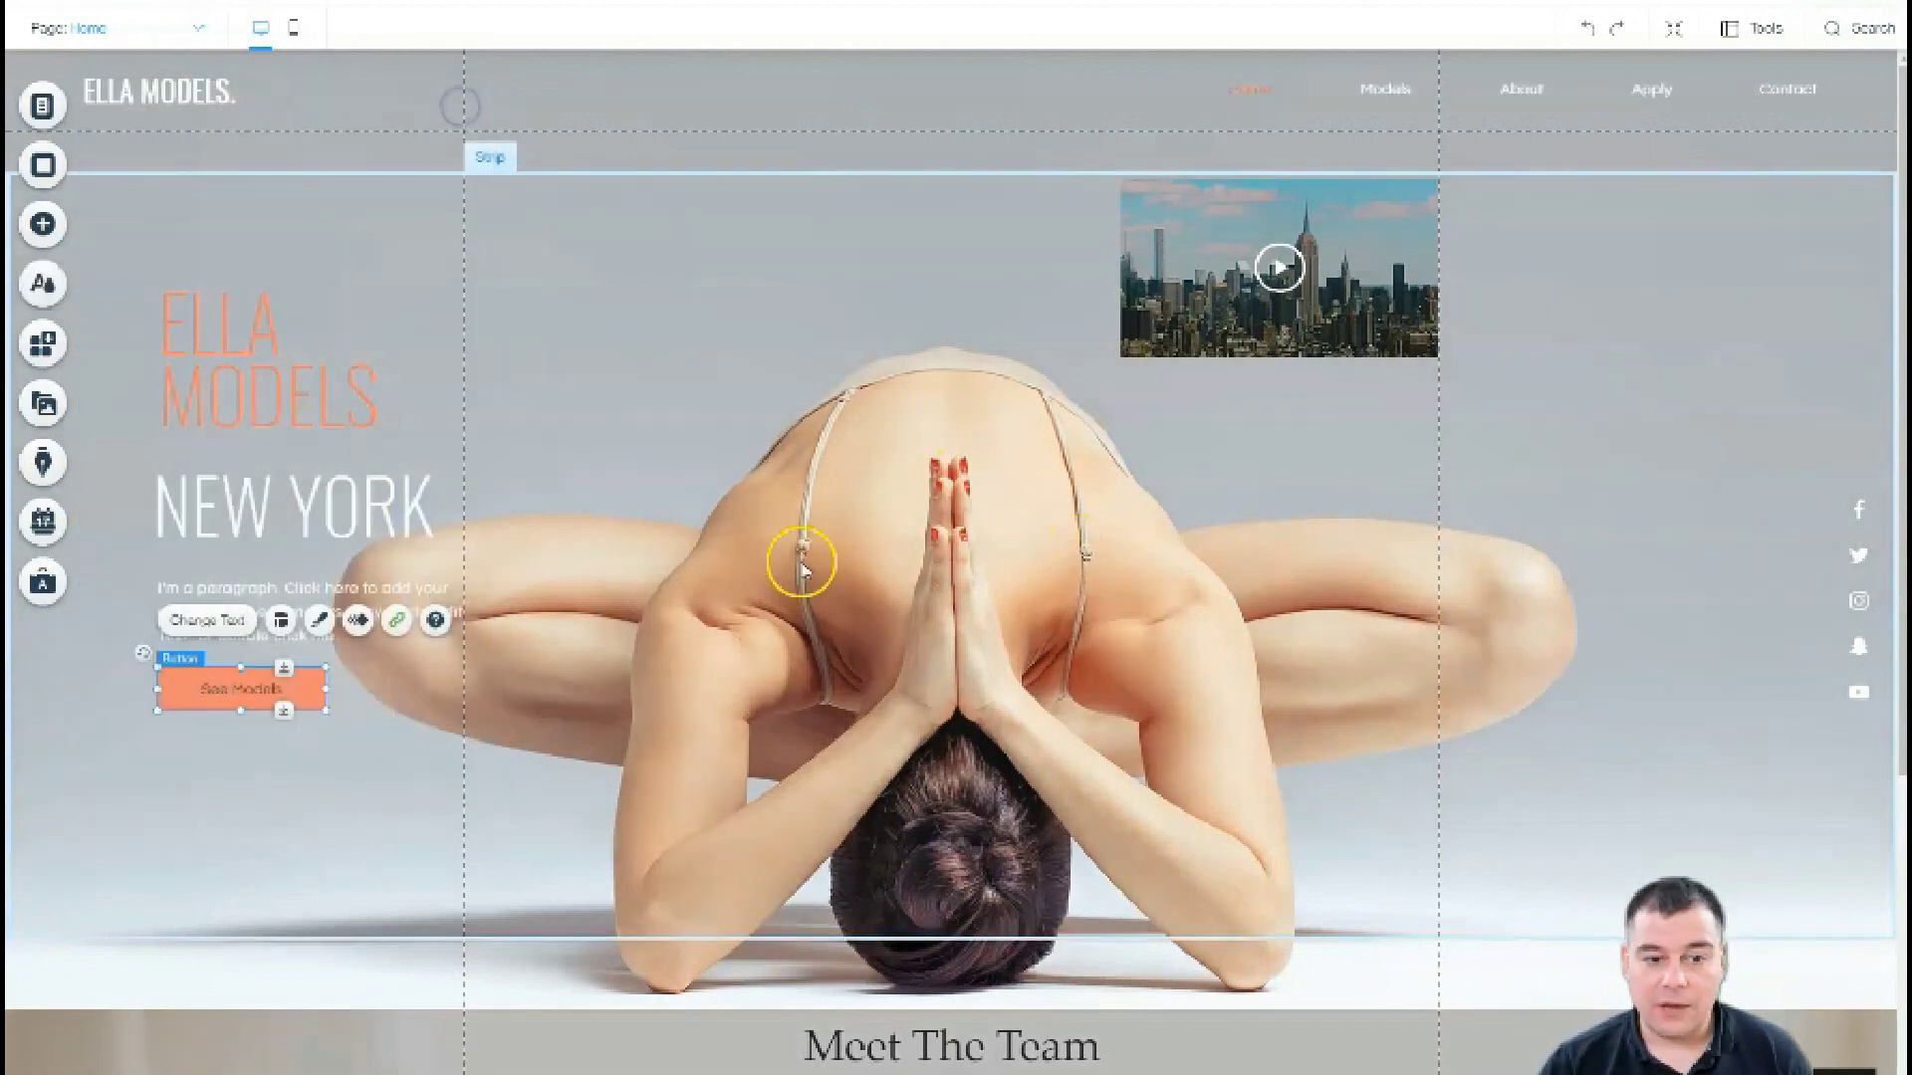
# Step: Move the hero section's video player down and slightly to the right, away from the section's upper edge
pyautogui.scroll(-5, 849, 568)
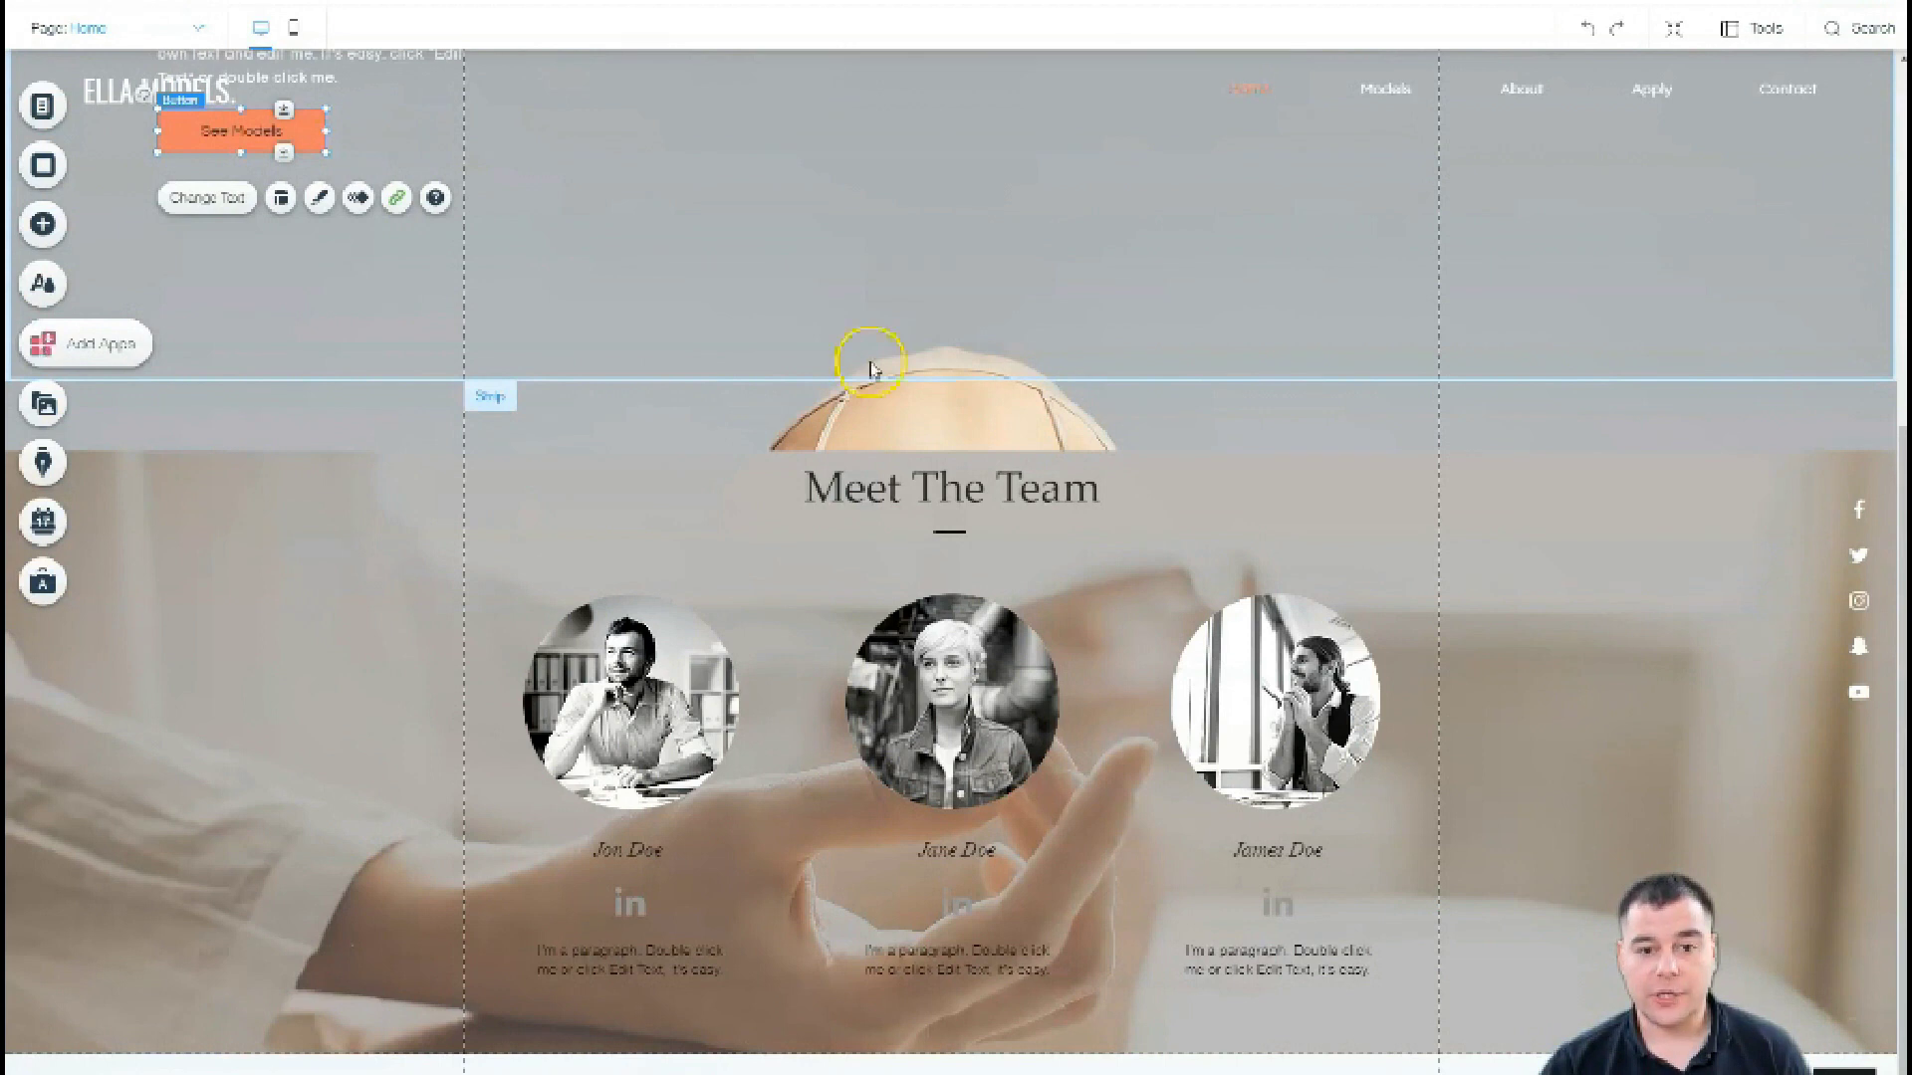
pyautogui.scroll(5, 869, 368)
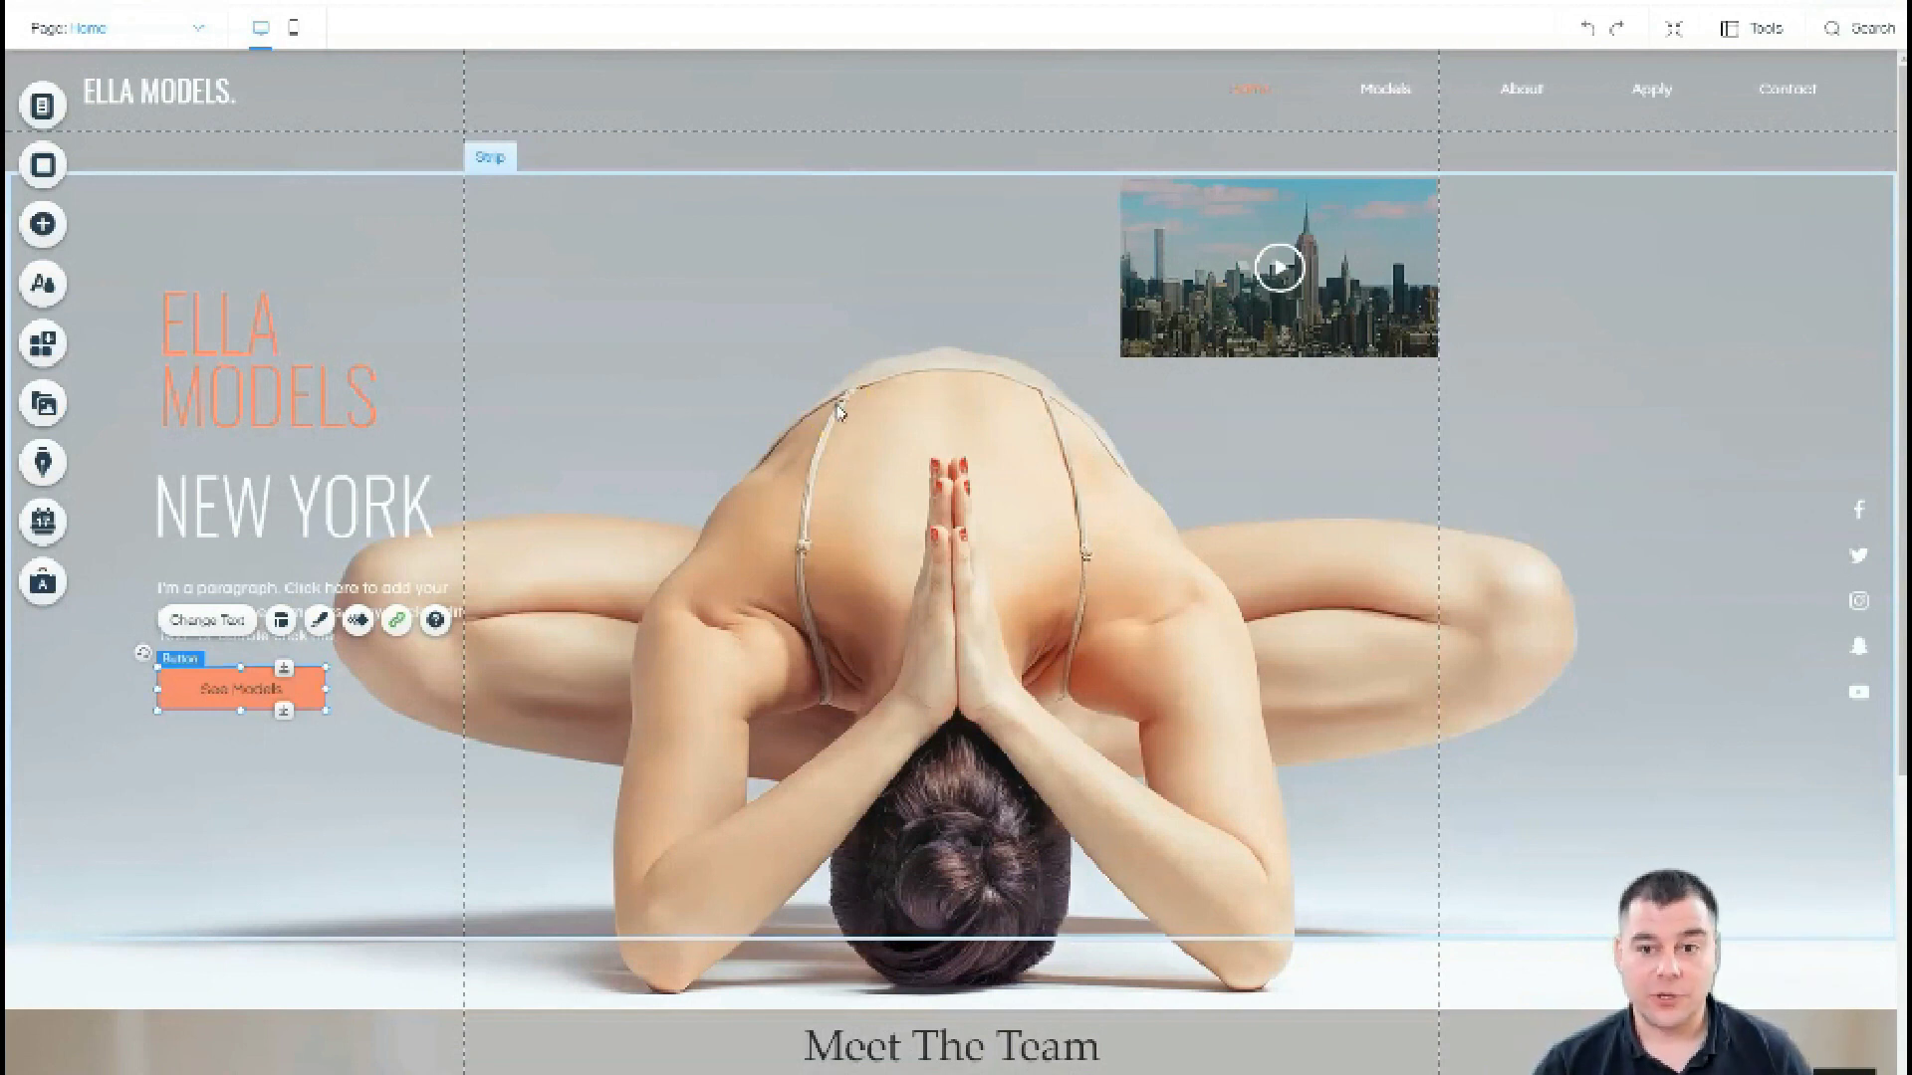
pyautogui.click(1195, 275)
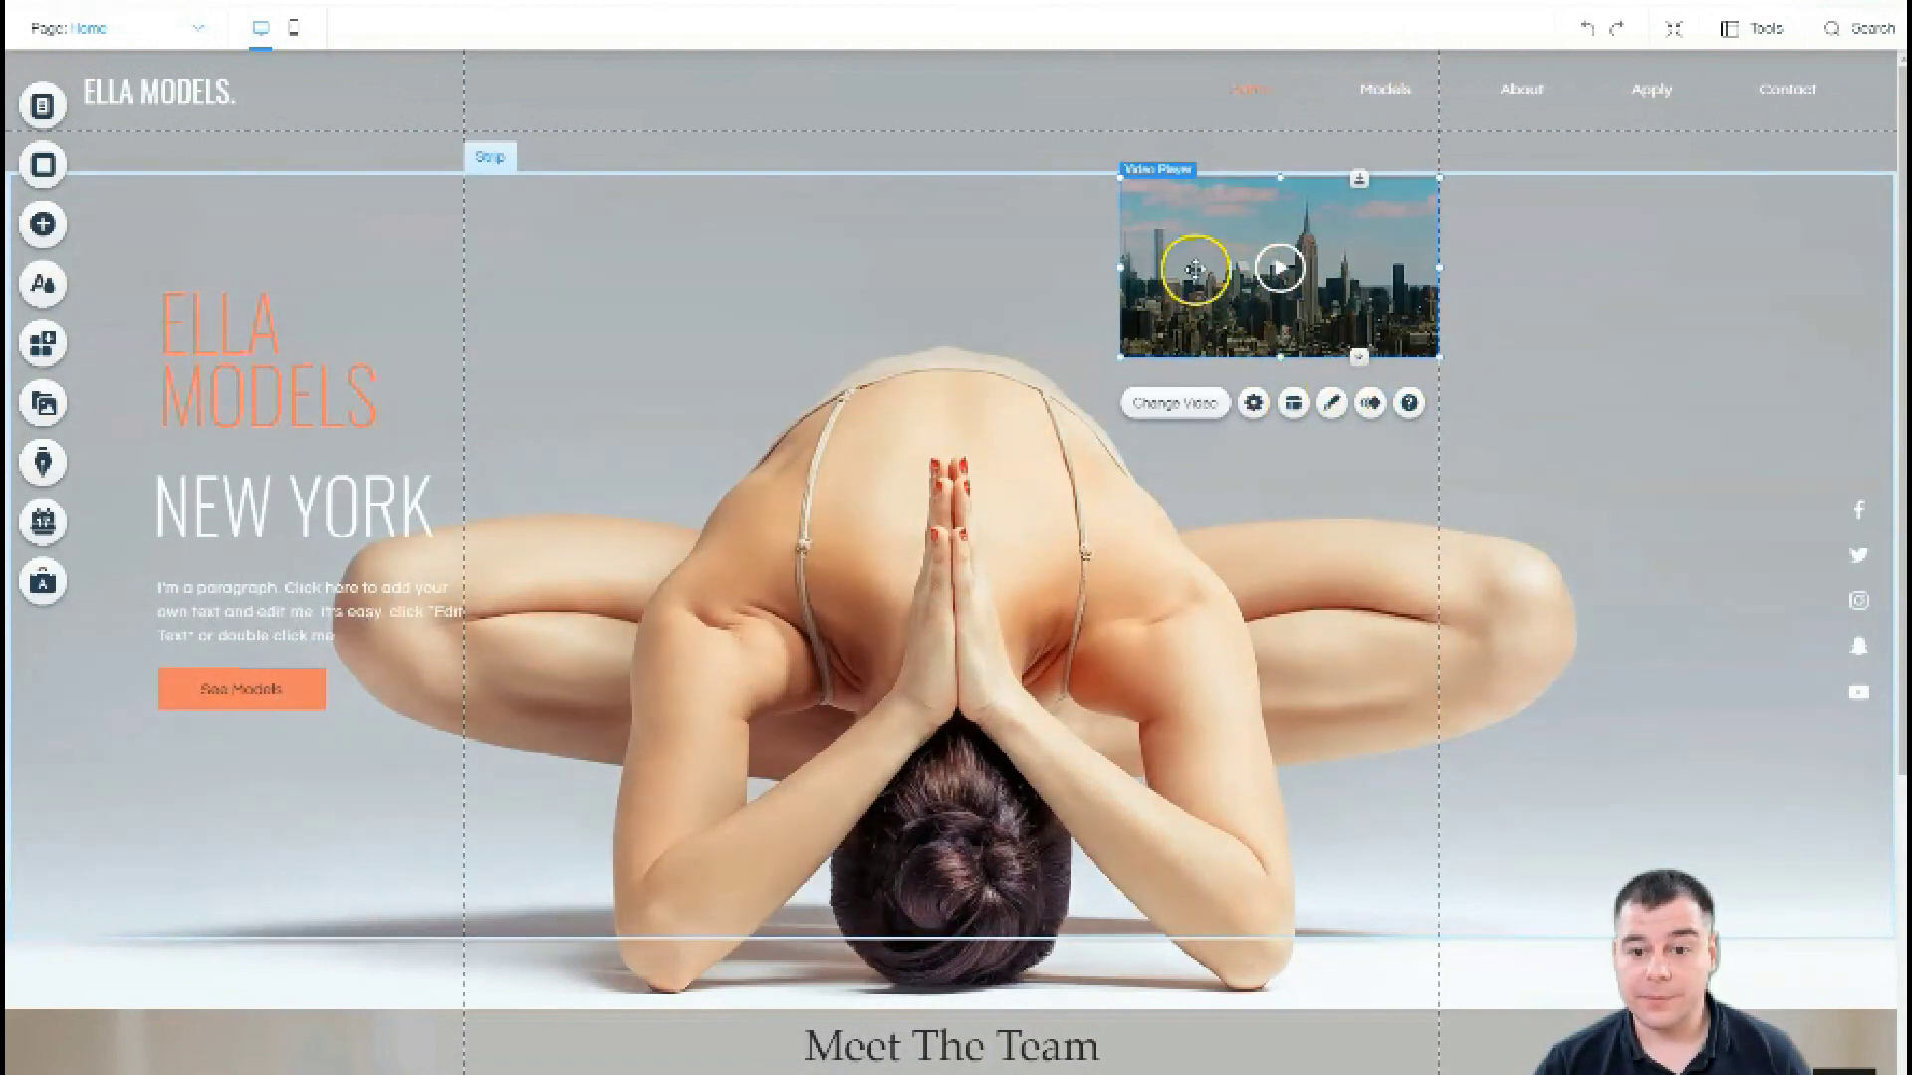
pyautogui.moveTo(1195, 300); pyautogui.dragTo(1221, 379)
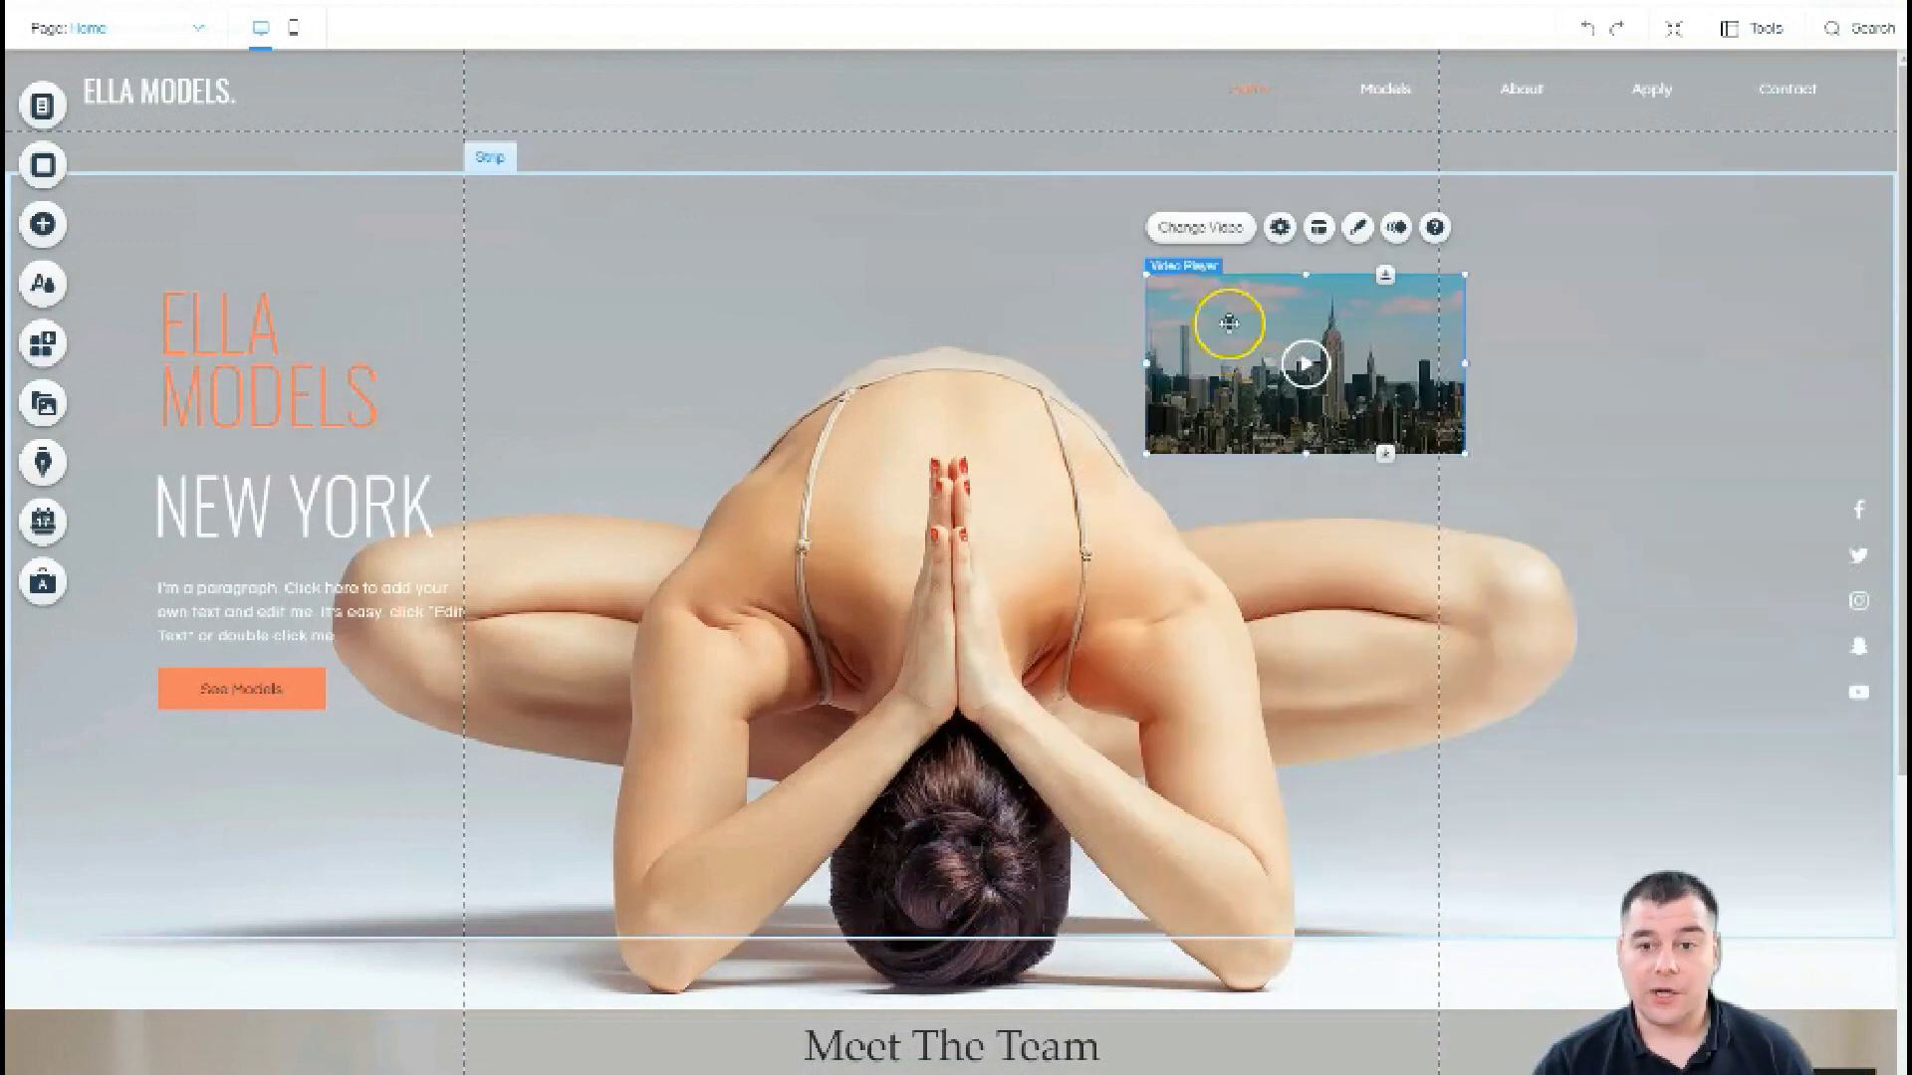
# Step: Examine the video player's settings, including the available video sources and playback options
pyautogui.click(1280, 229)
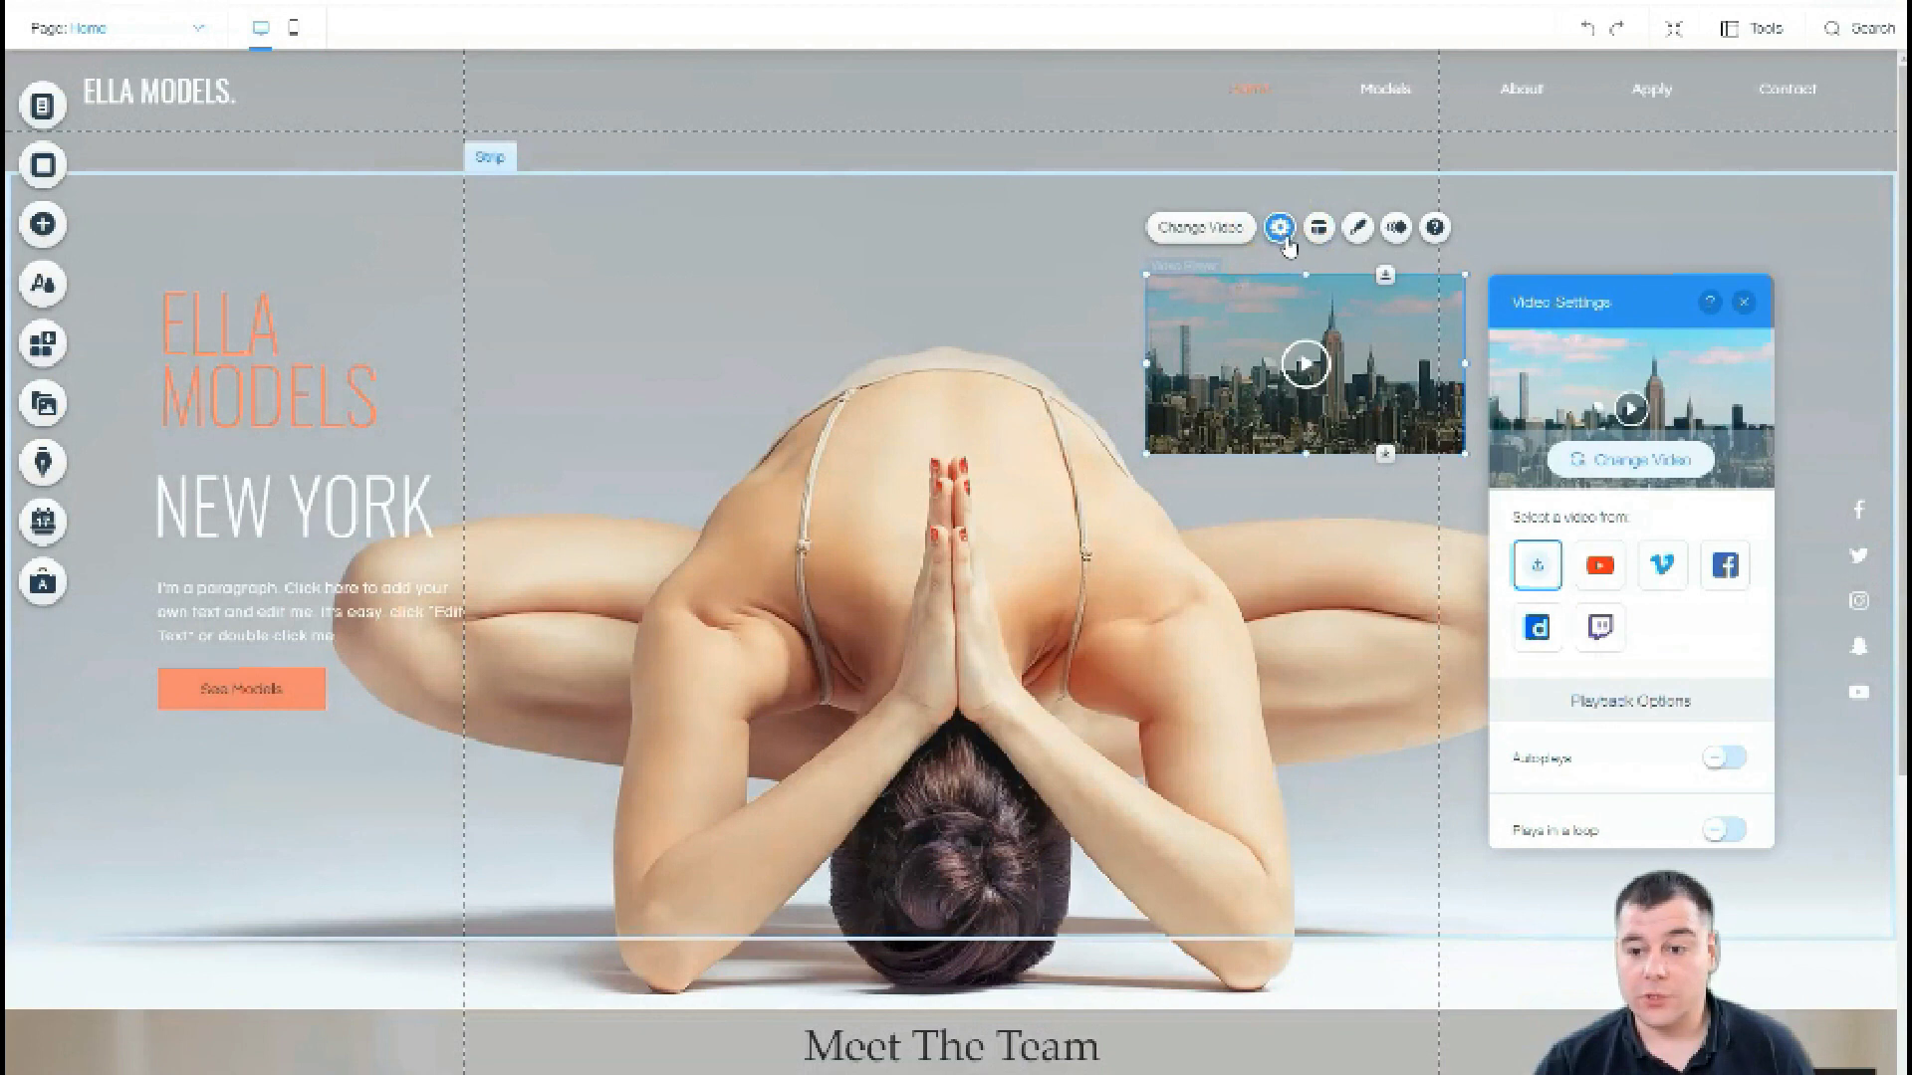
pyautogui.click(1743, 302)
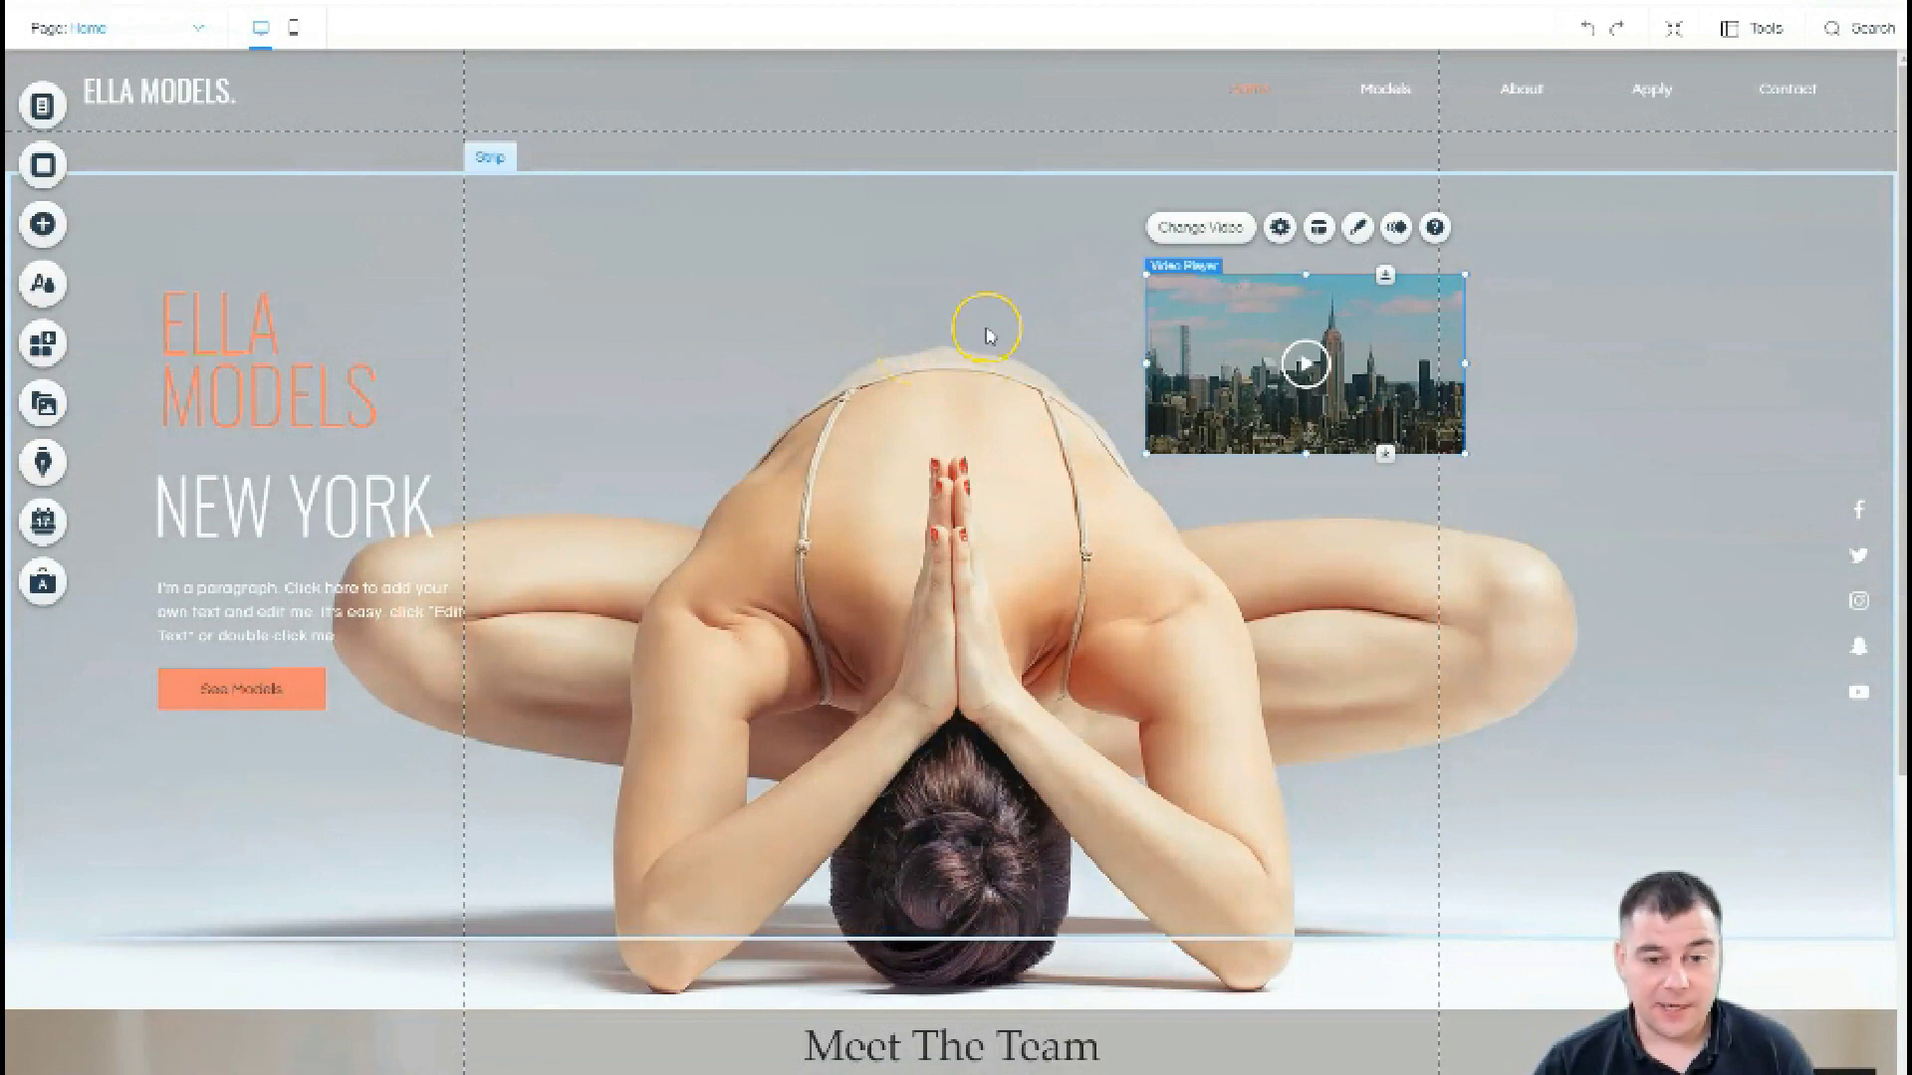
pyautogui.scroll(-5, 985, 335)
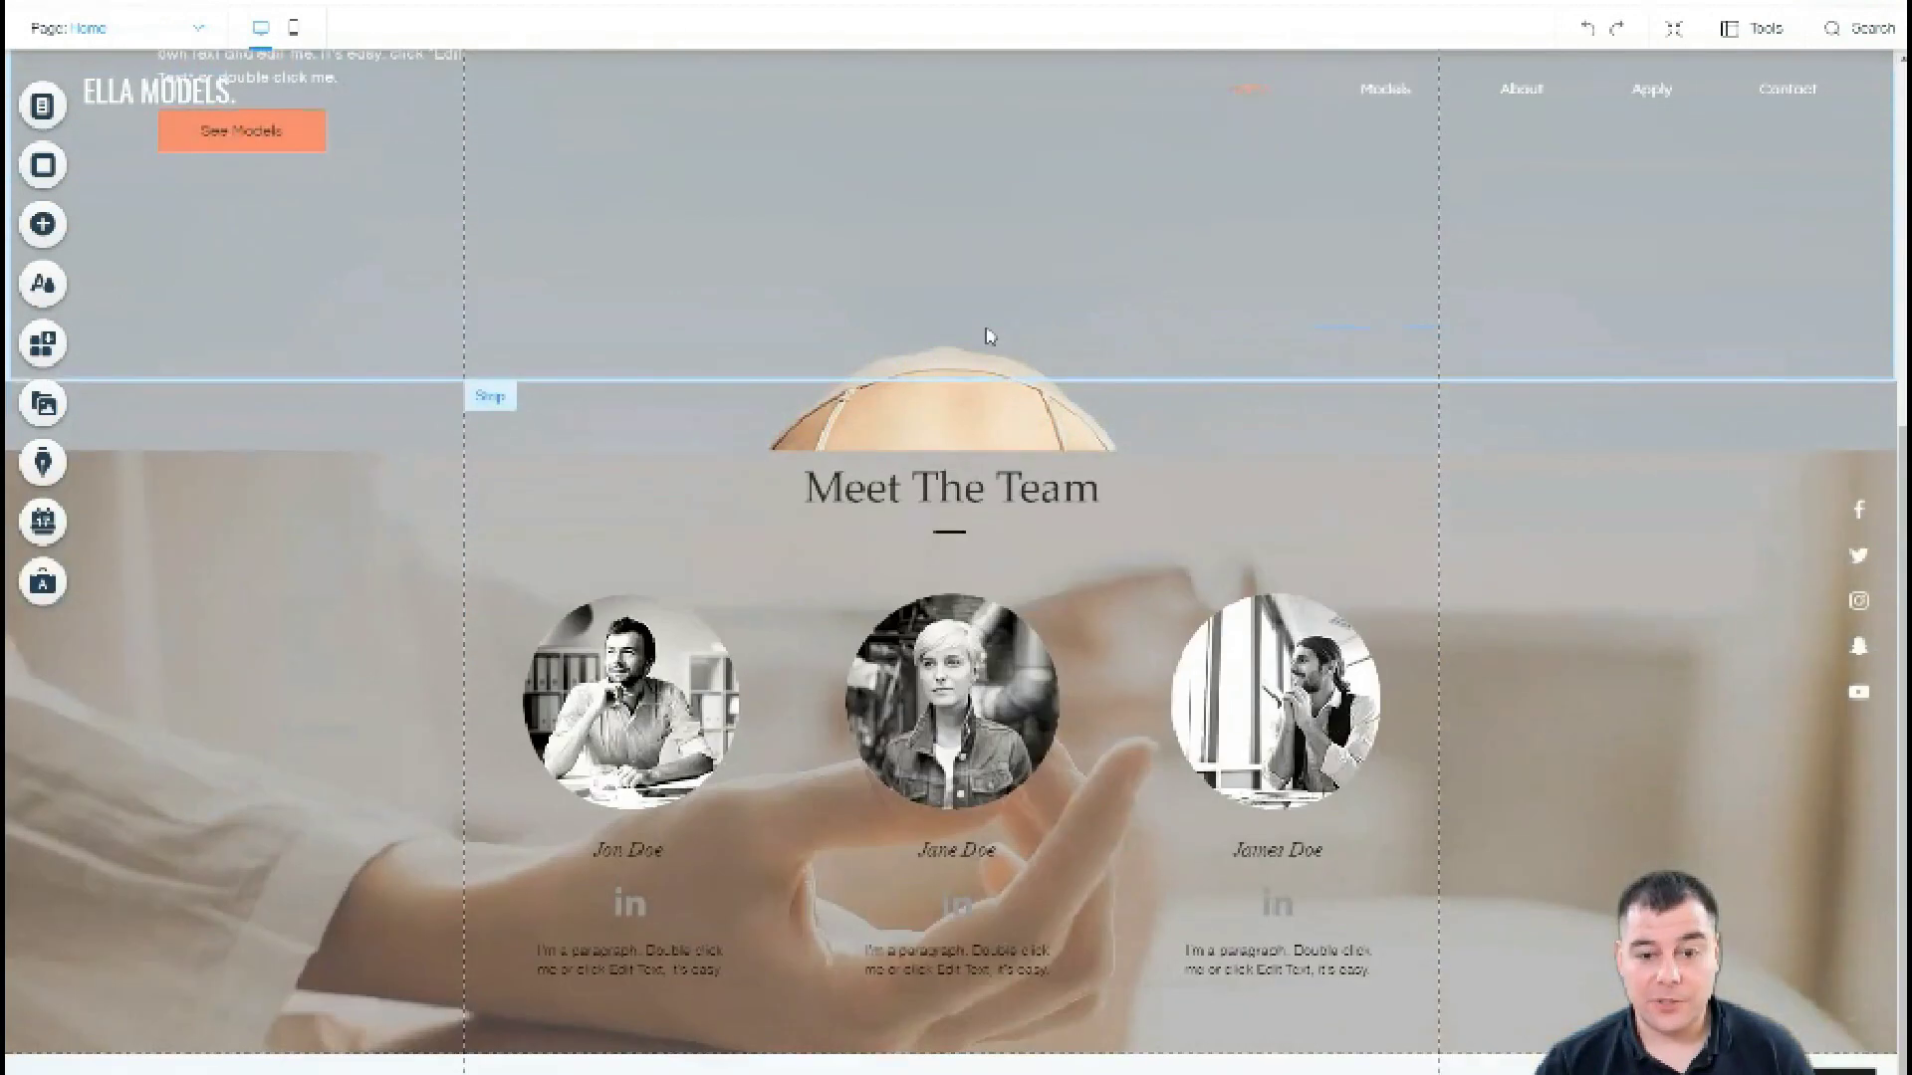
pyautogui.scroll(5, 986, 336)
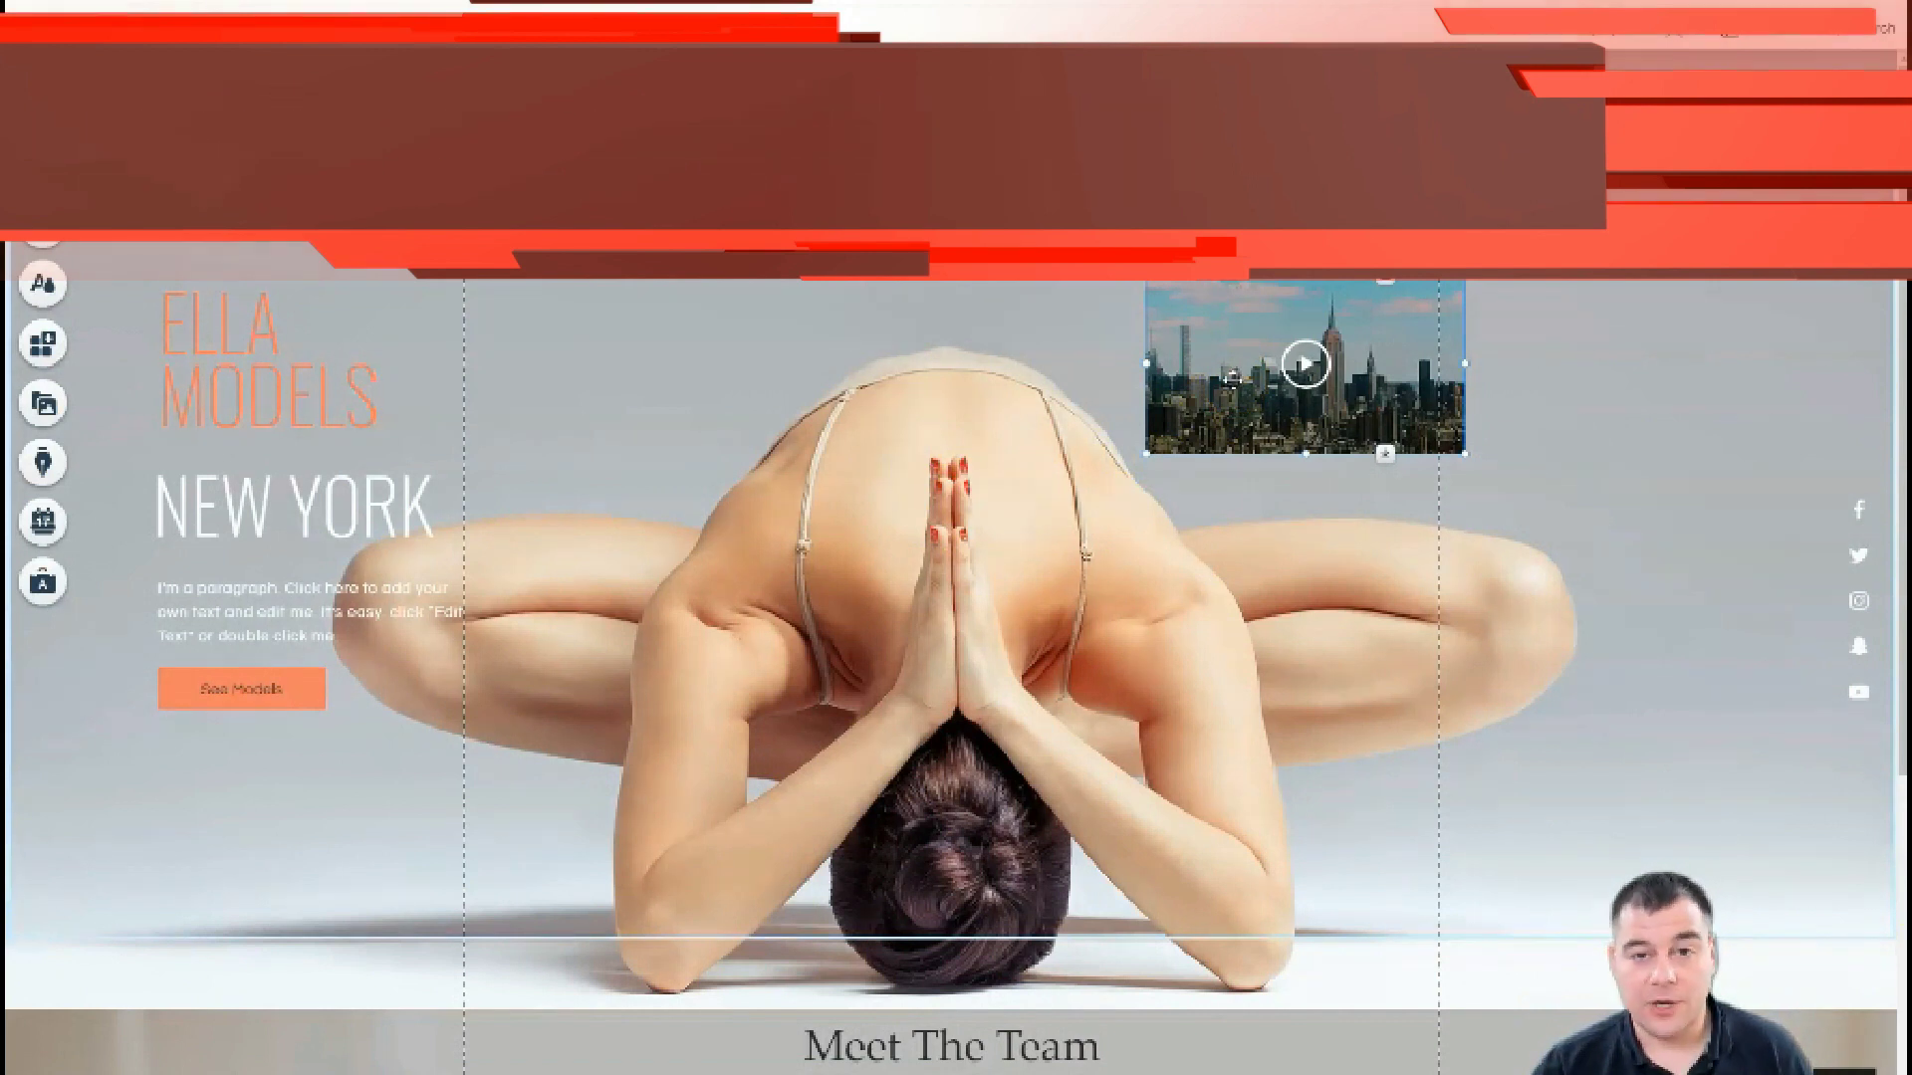
# Step: Move the video player slightly up and left in the hero section, and check its Change Video option
pyautogui.click(1250, 371)
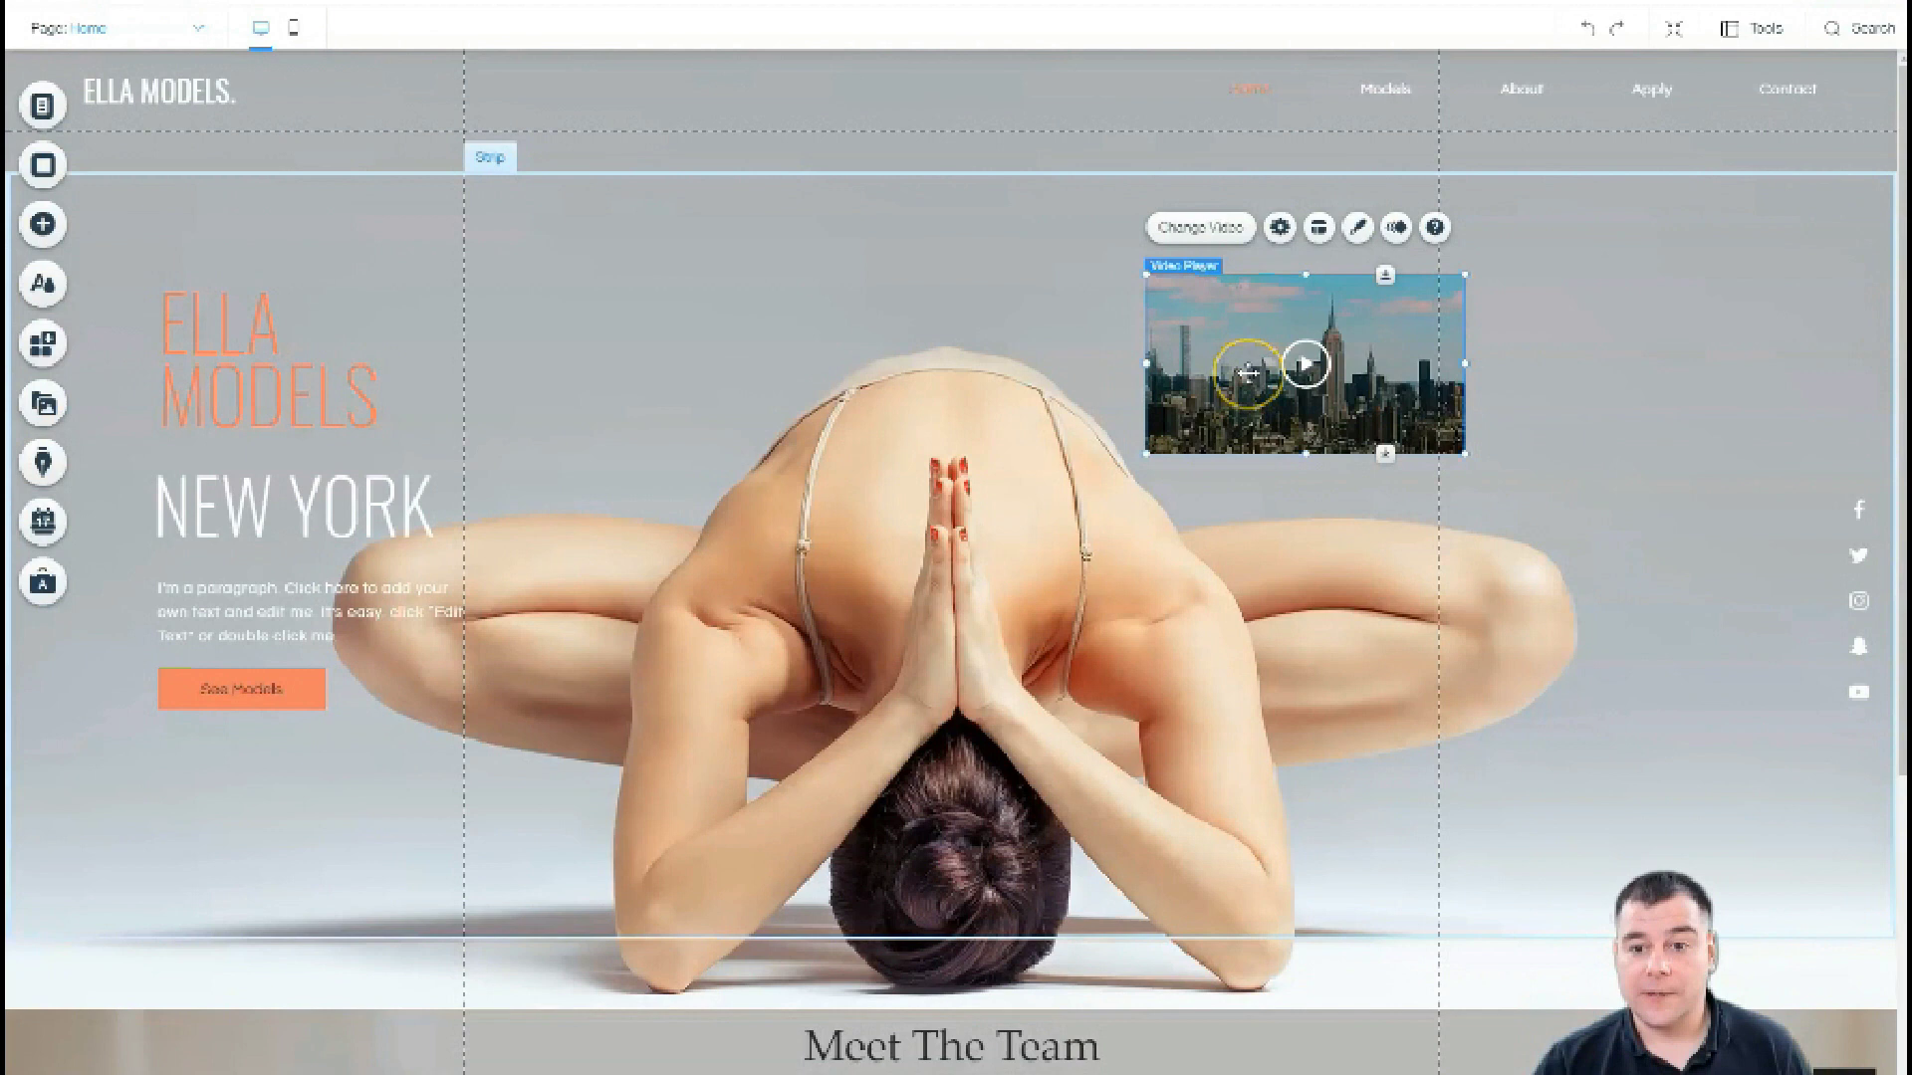
pyautogui.moveTo(1240, 376)
pyautogui.mouseDown()
pyautogui.moveTo(1204, 429)
pyautogui.moveTo(1247, 387)
pyautogui.moveTo(1214, 339)
pyautogui.mouseUp()
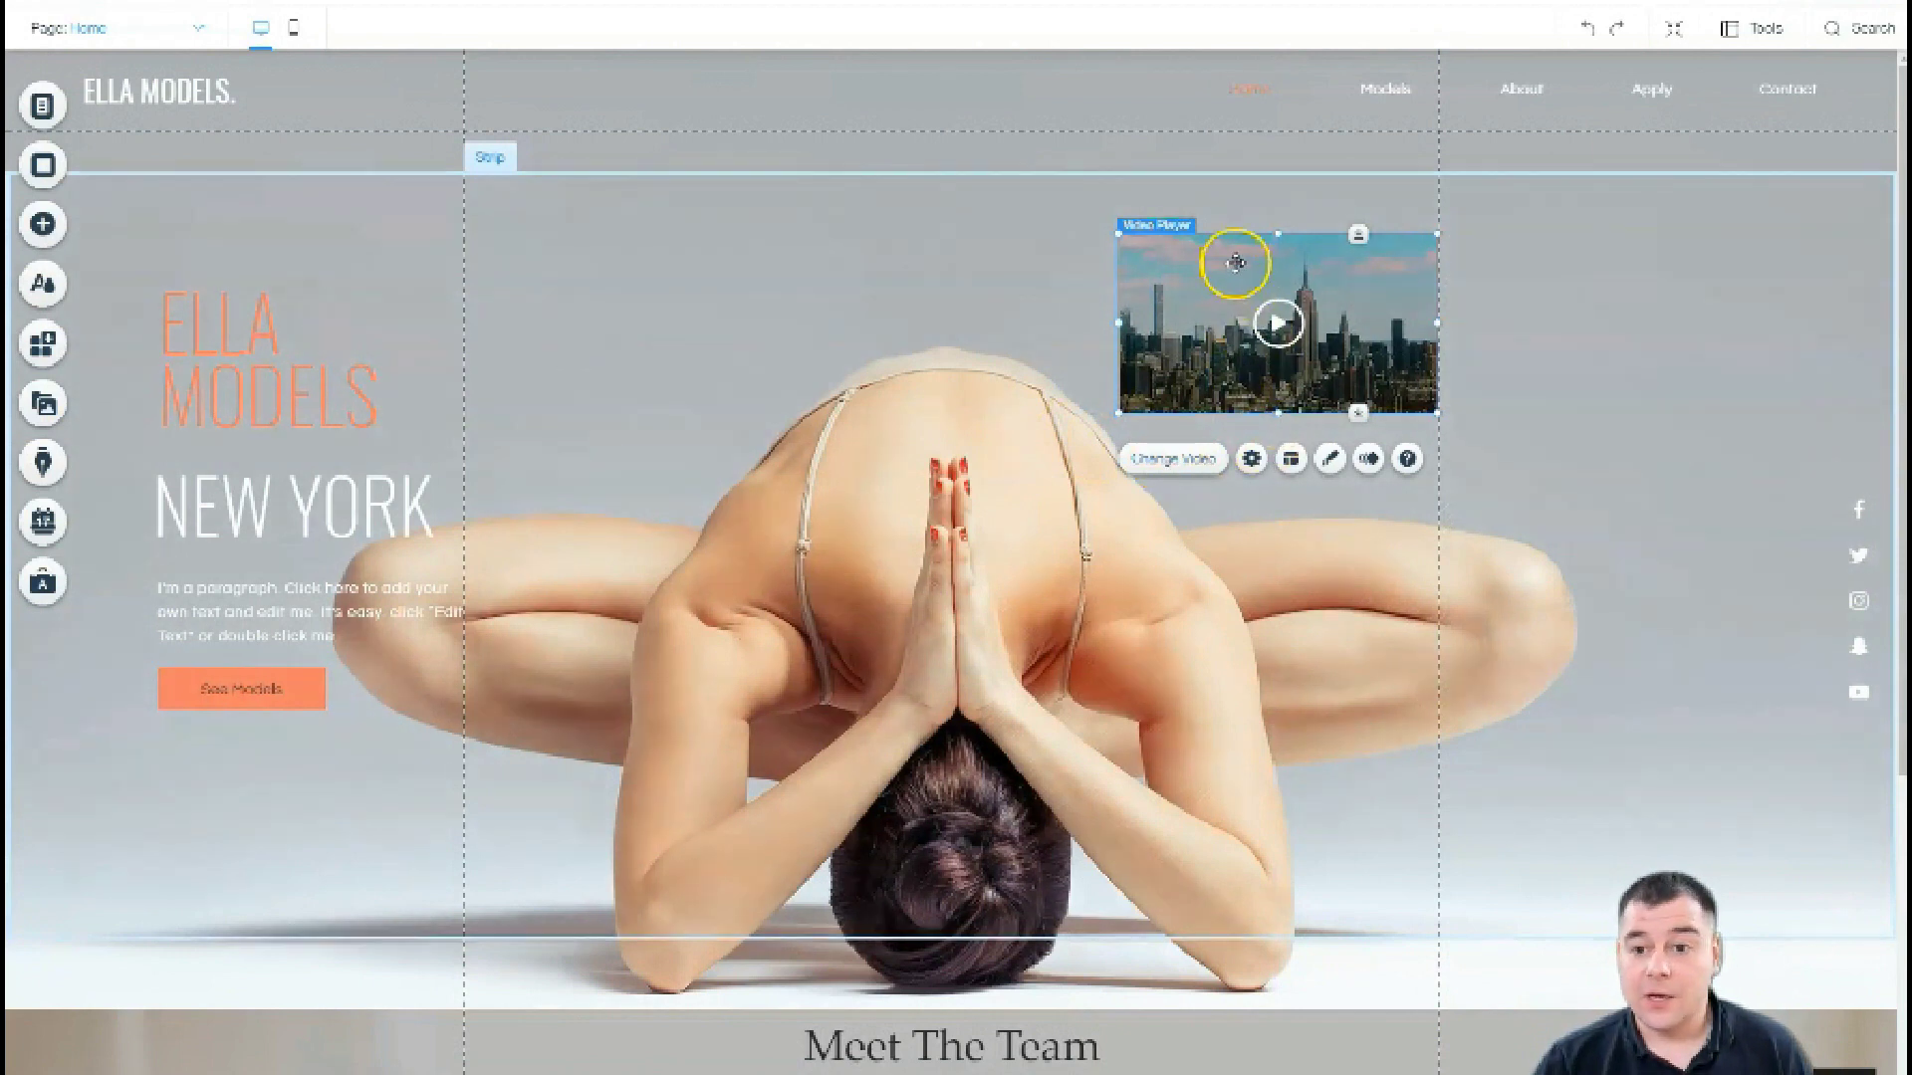
pyautogui.click(1176, 462)
pyautogui.click(1208, 458)
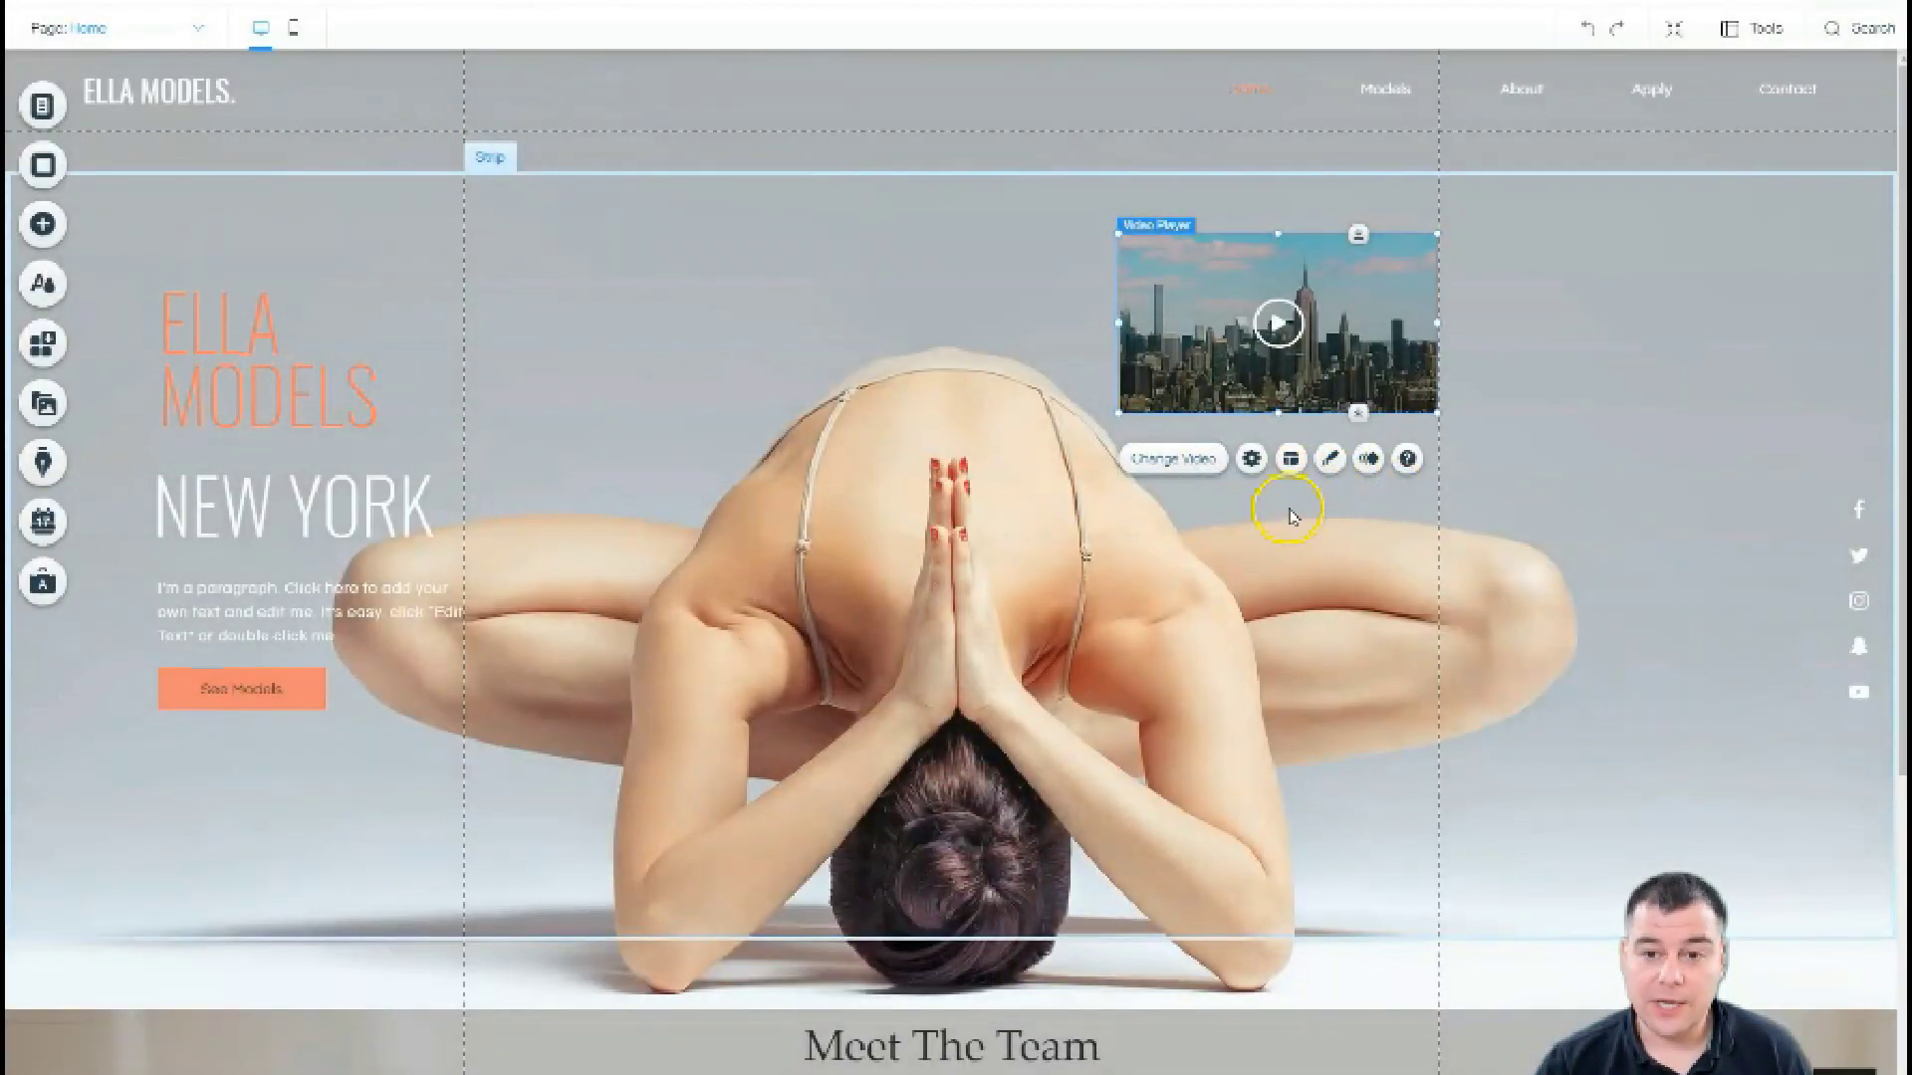
# Step: Delete the video player from the hero section
pyautogui.rightClick(1208, 336)
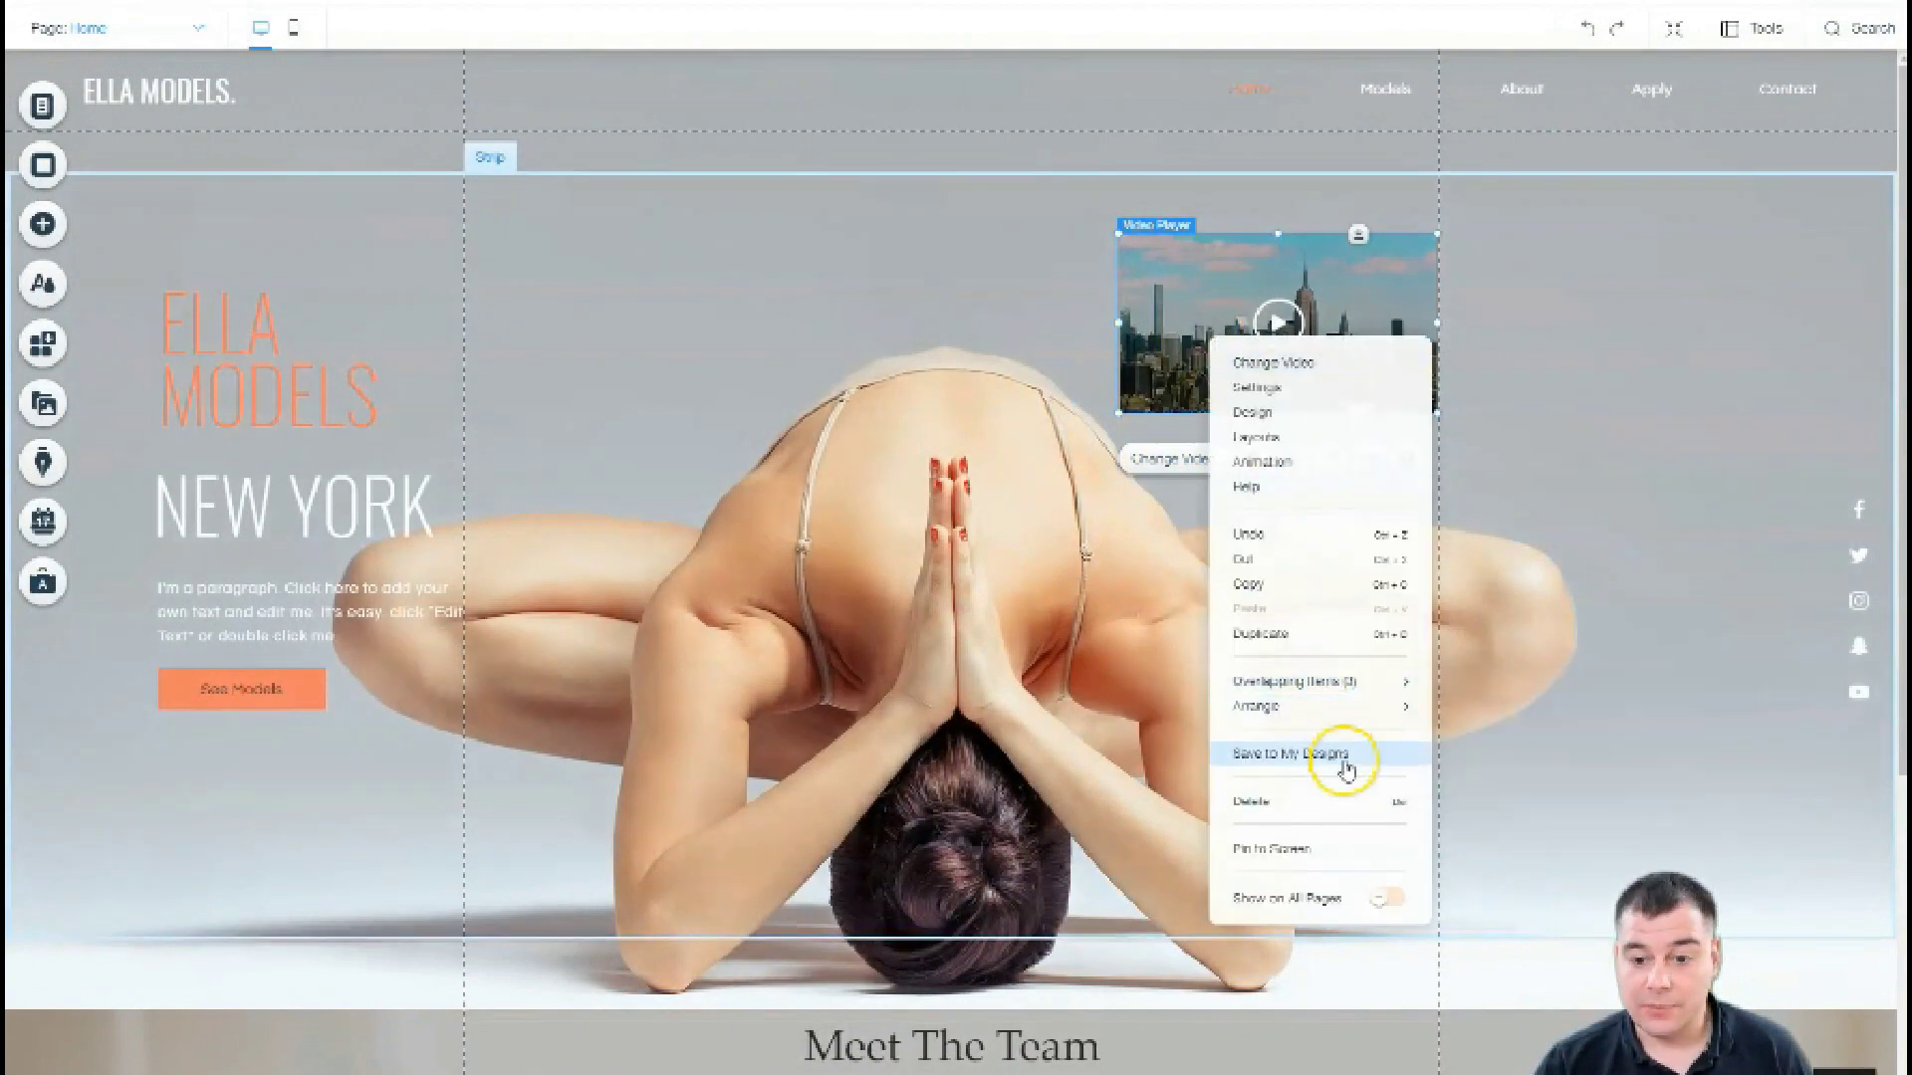
pyautogui.click(1291, 803)
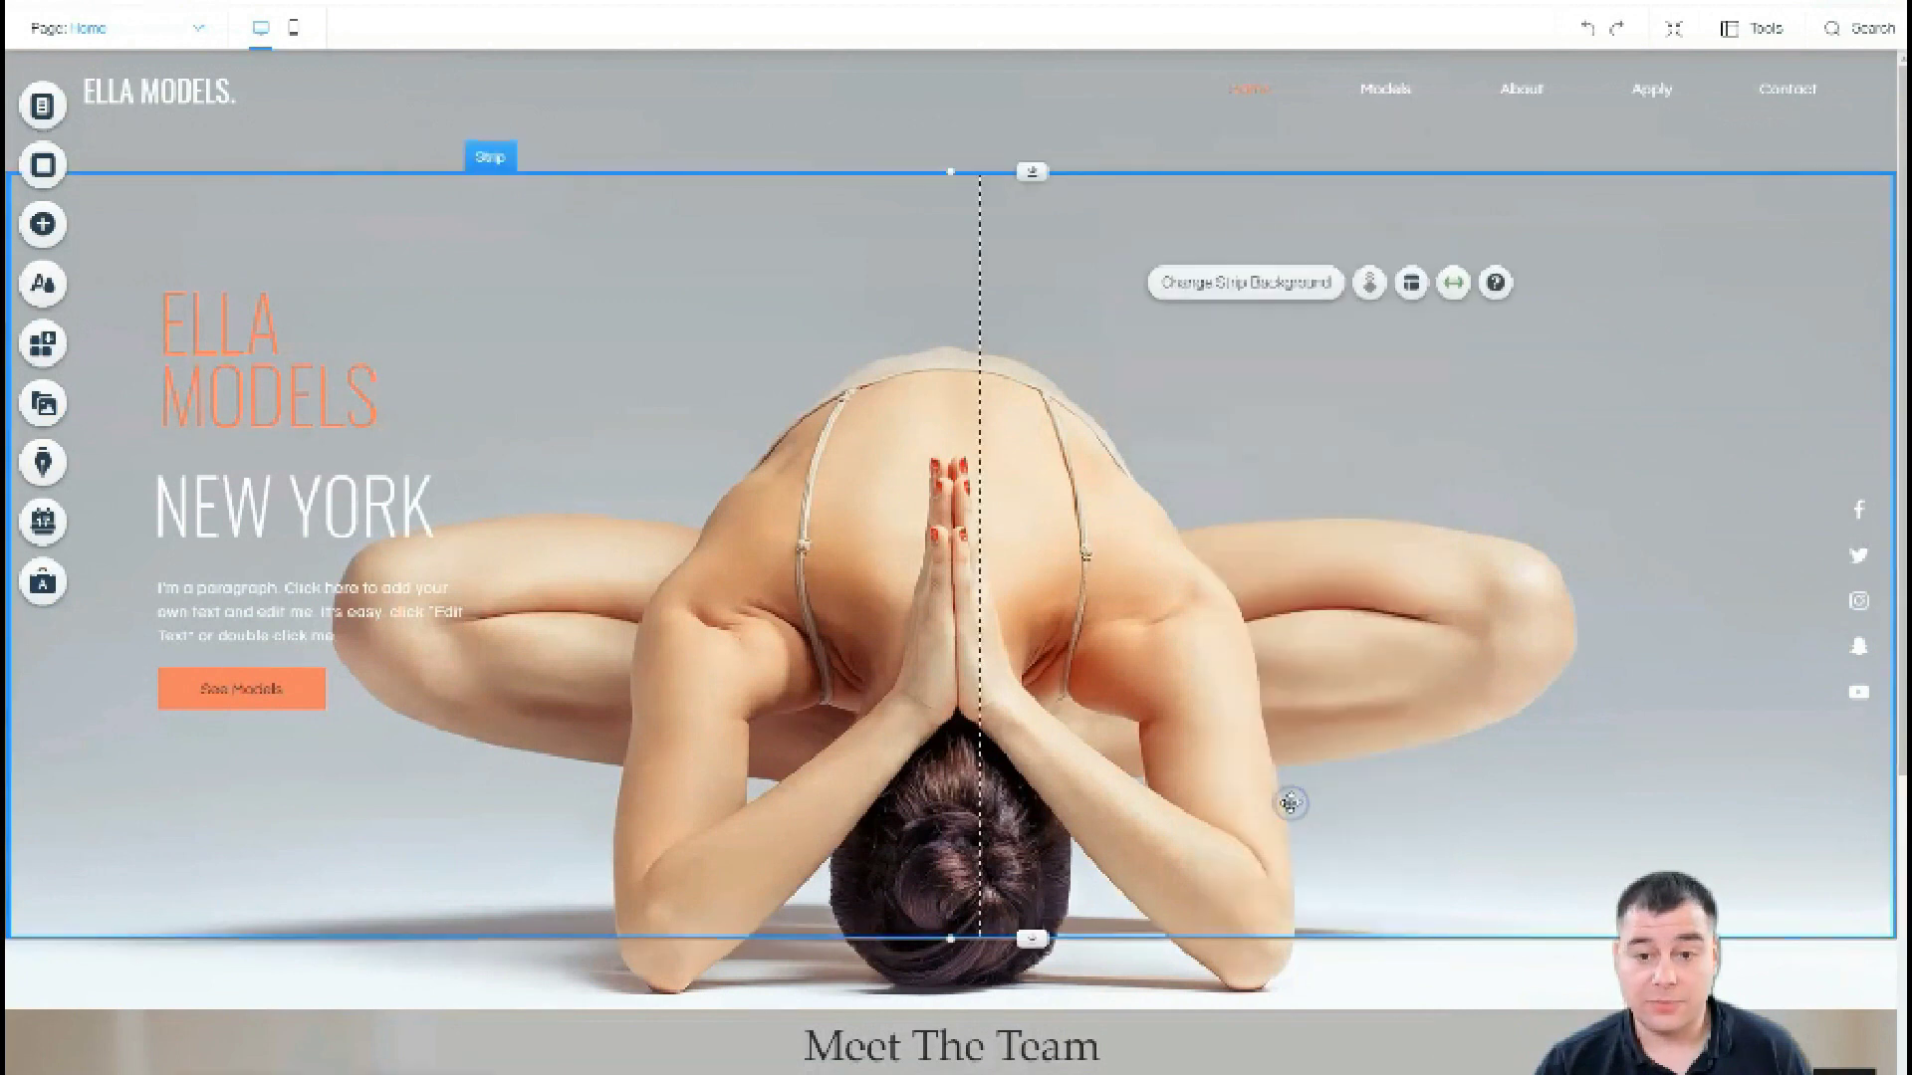
pyautogui.scroll(-3, 846, 504)
pyautogui.scroll(3, 846, 507)
pyautogui.scroll(-3, 852, 520)
pyautogui.scroll(-3, 851, 521)
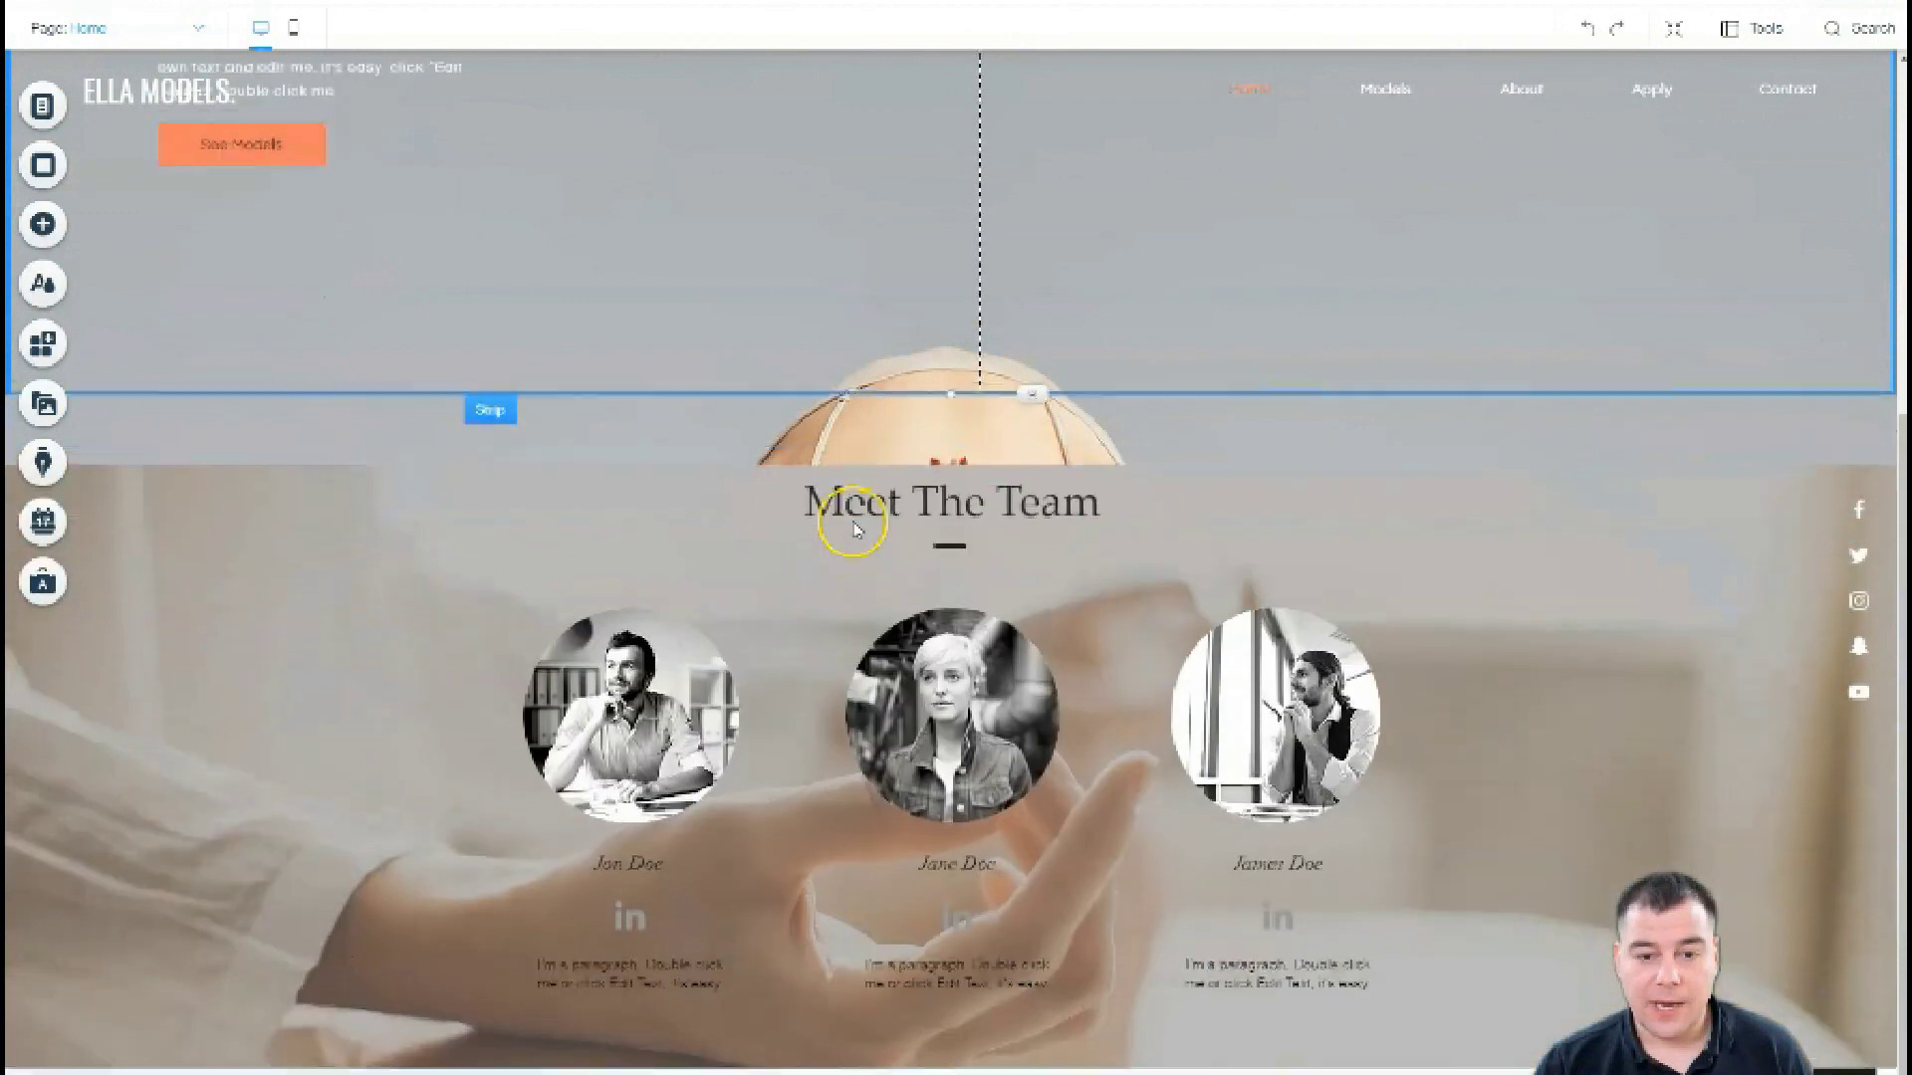
# Step: Browse the Wix App Market's home page through Recommended for You, Trending Now, Wix Business Solutions and Team Picks
pyautogui.scroll(6, 857, 508)
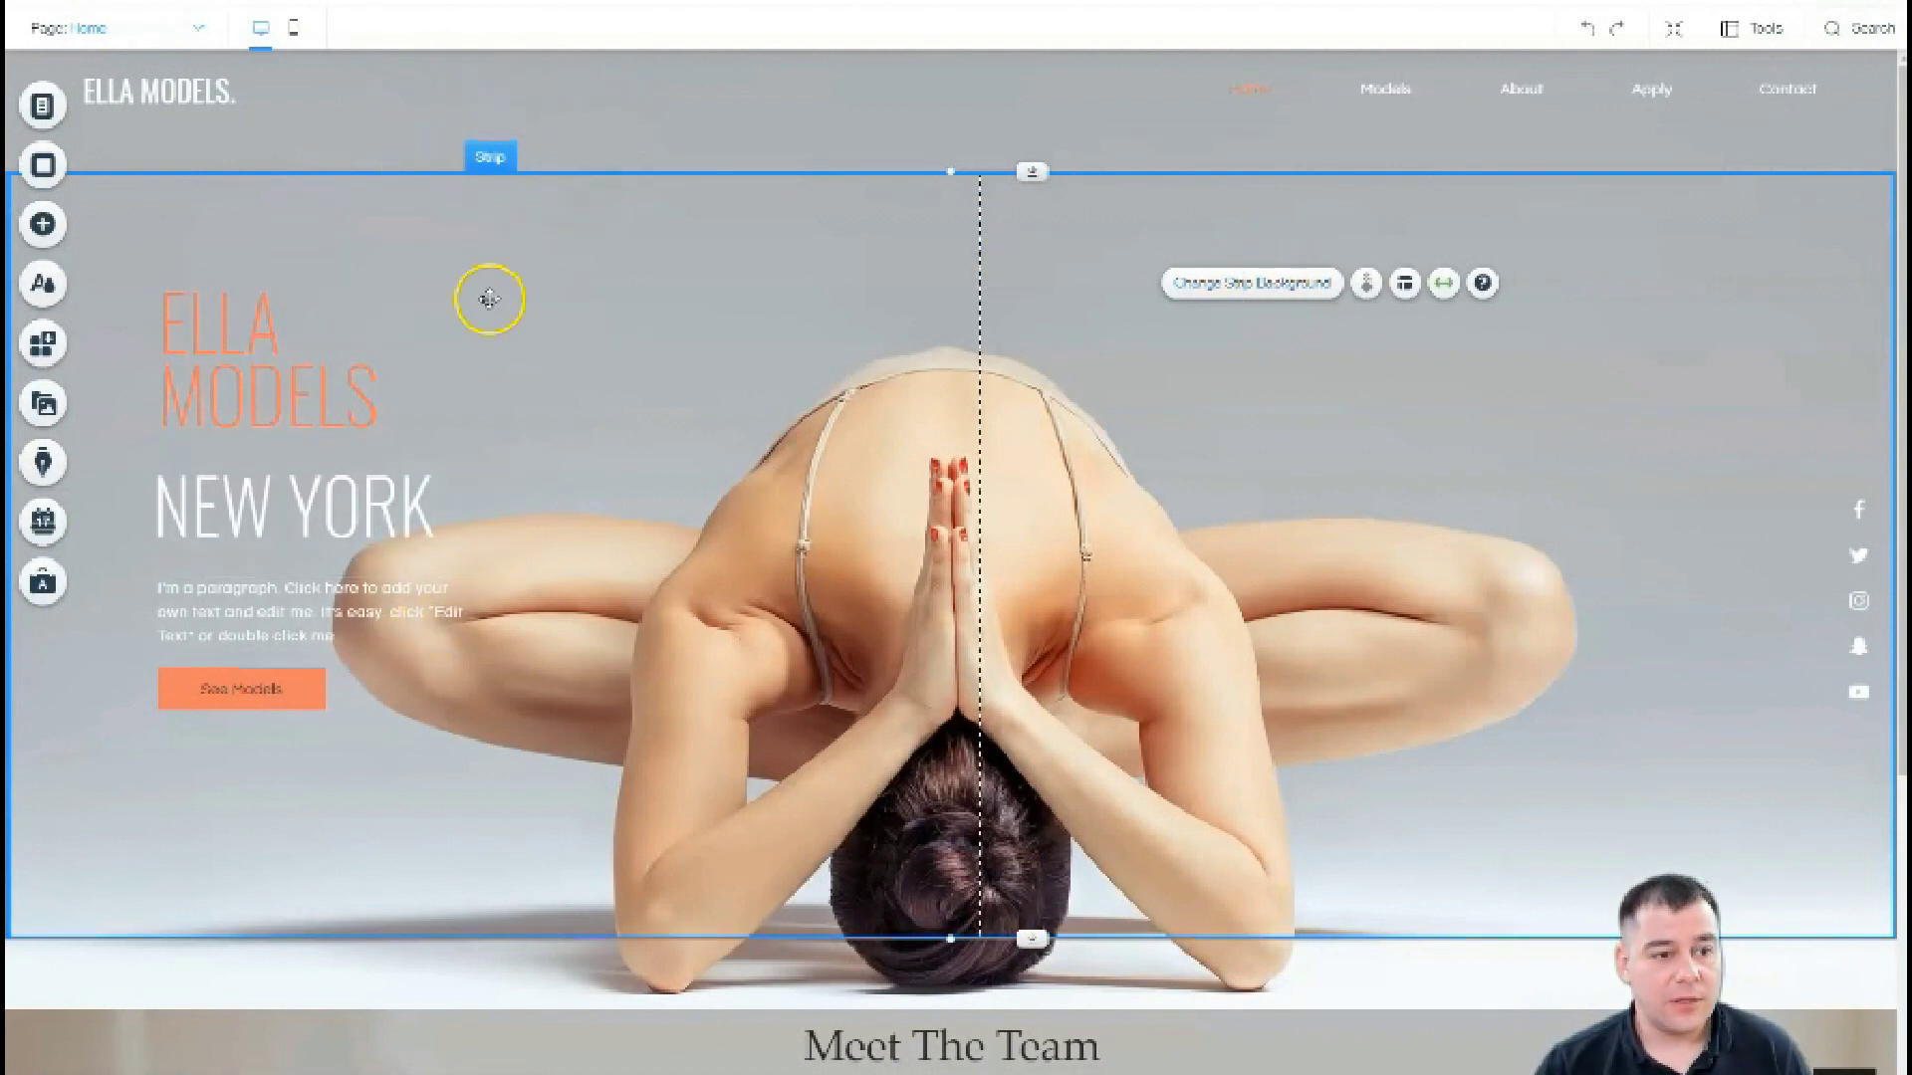
pyautogui.click(44, 346)
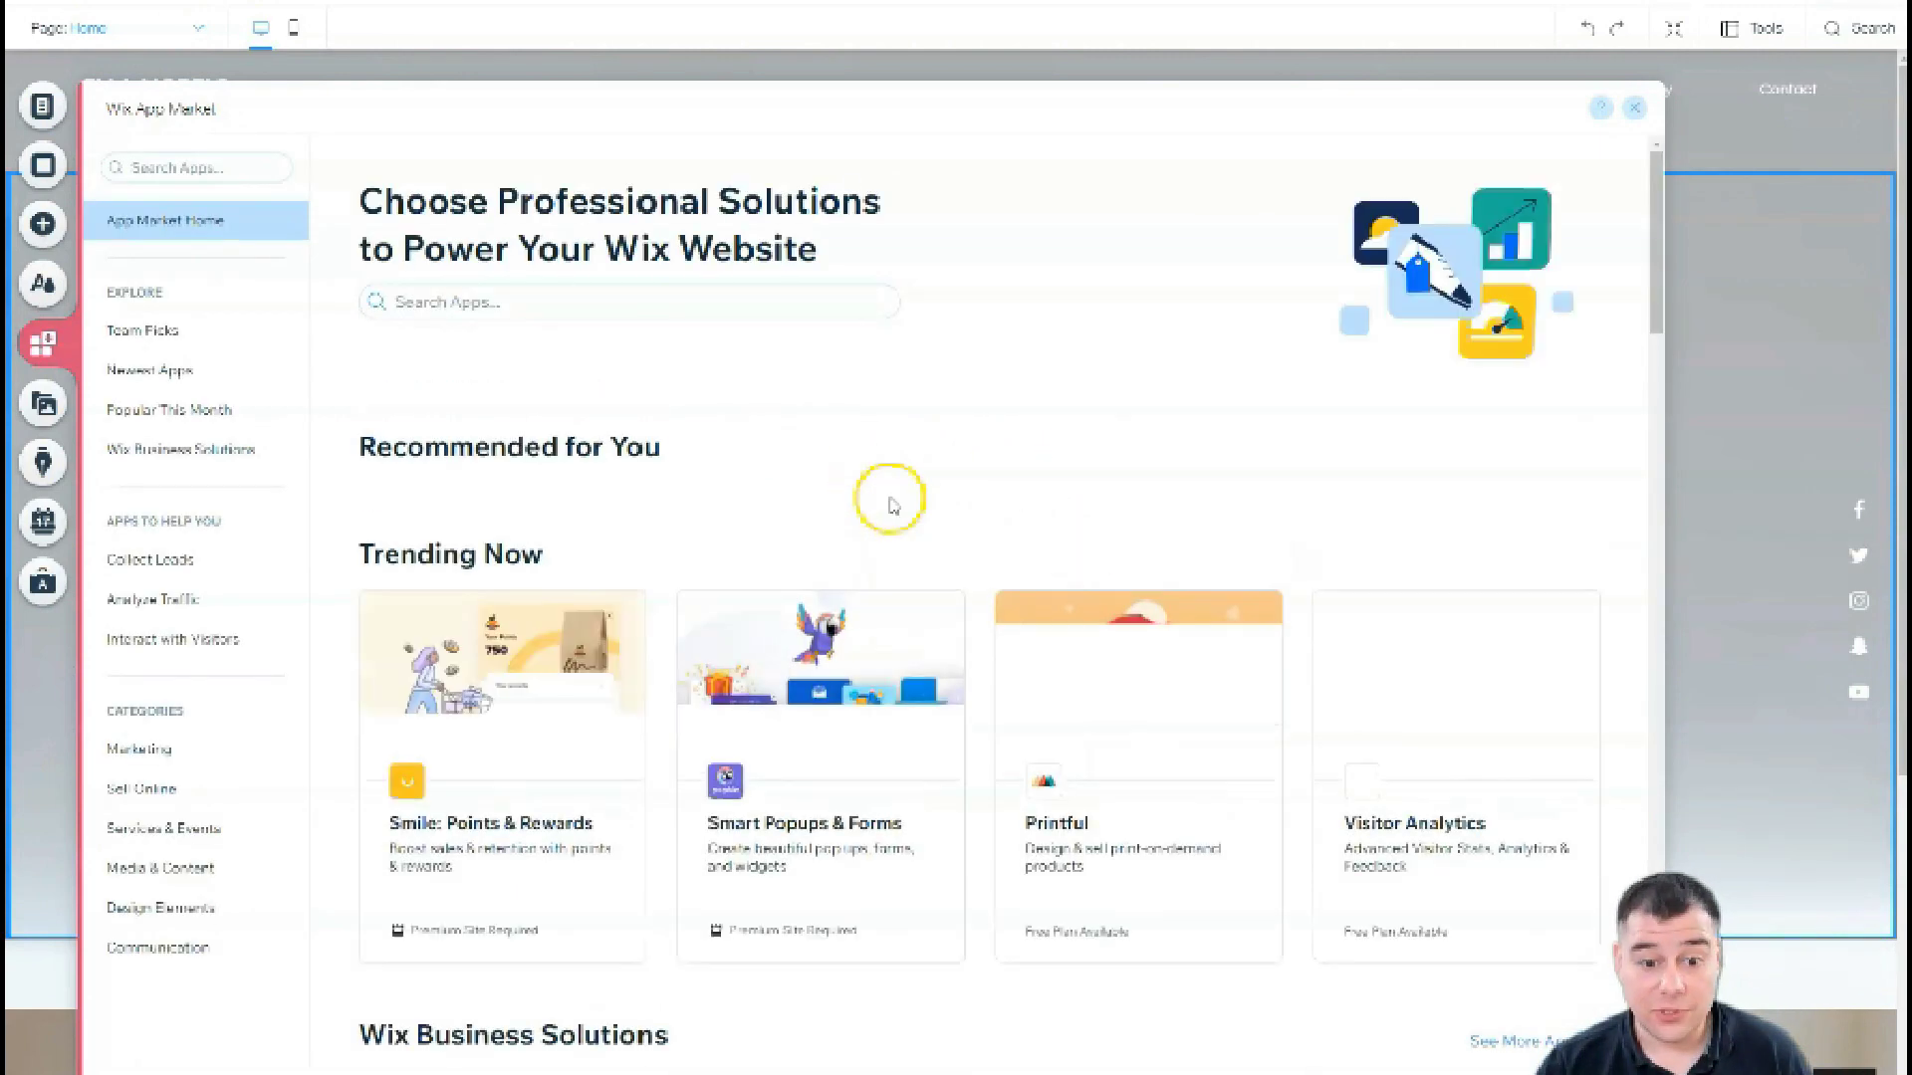
pyautogui.scroll(-3, 1125, 767)
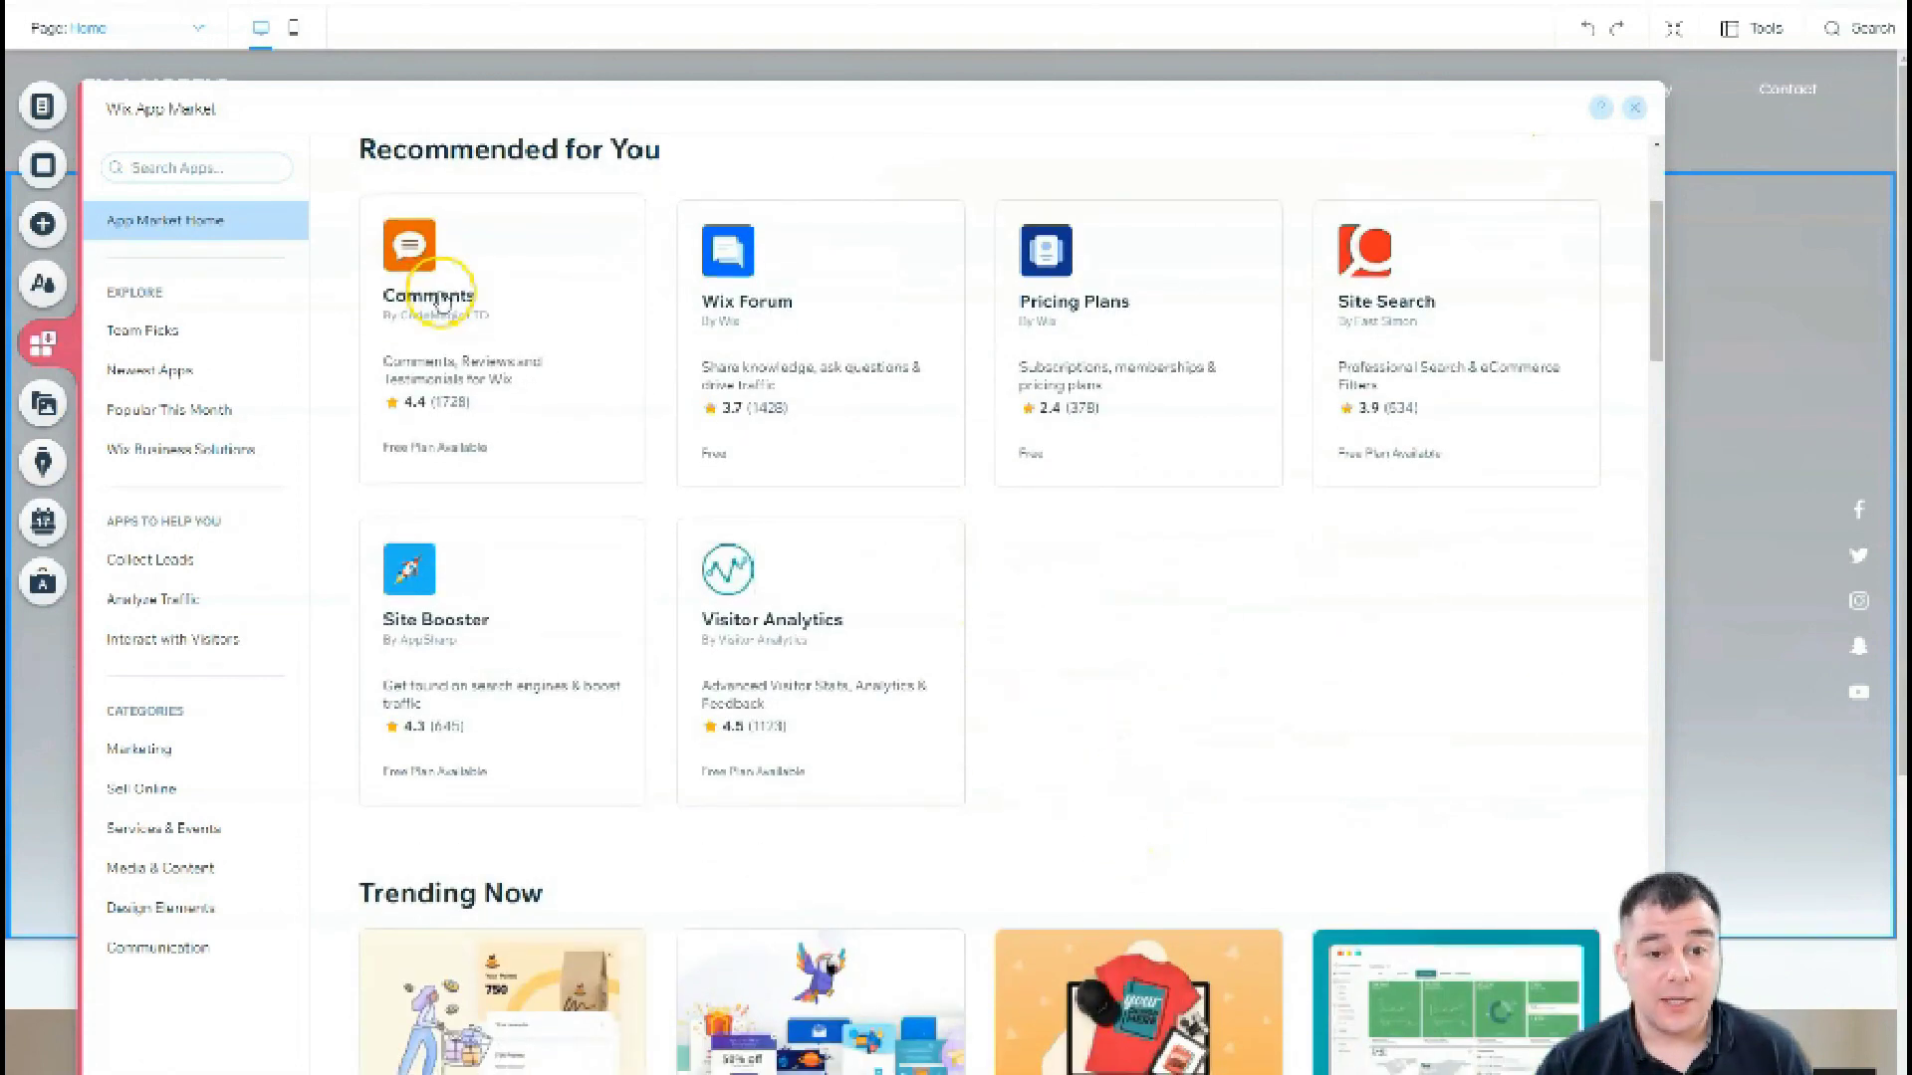
pyautogui.scroll(-6, 1144, 551)
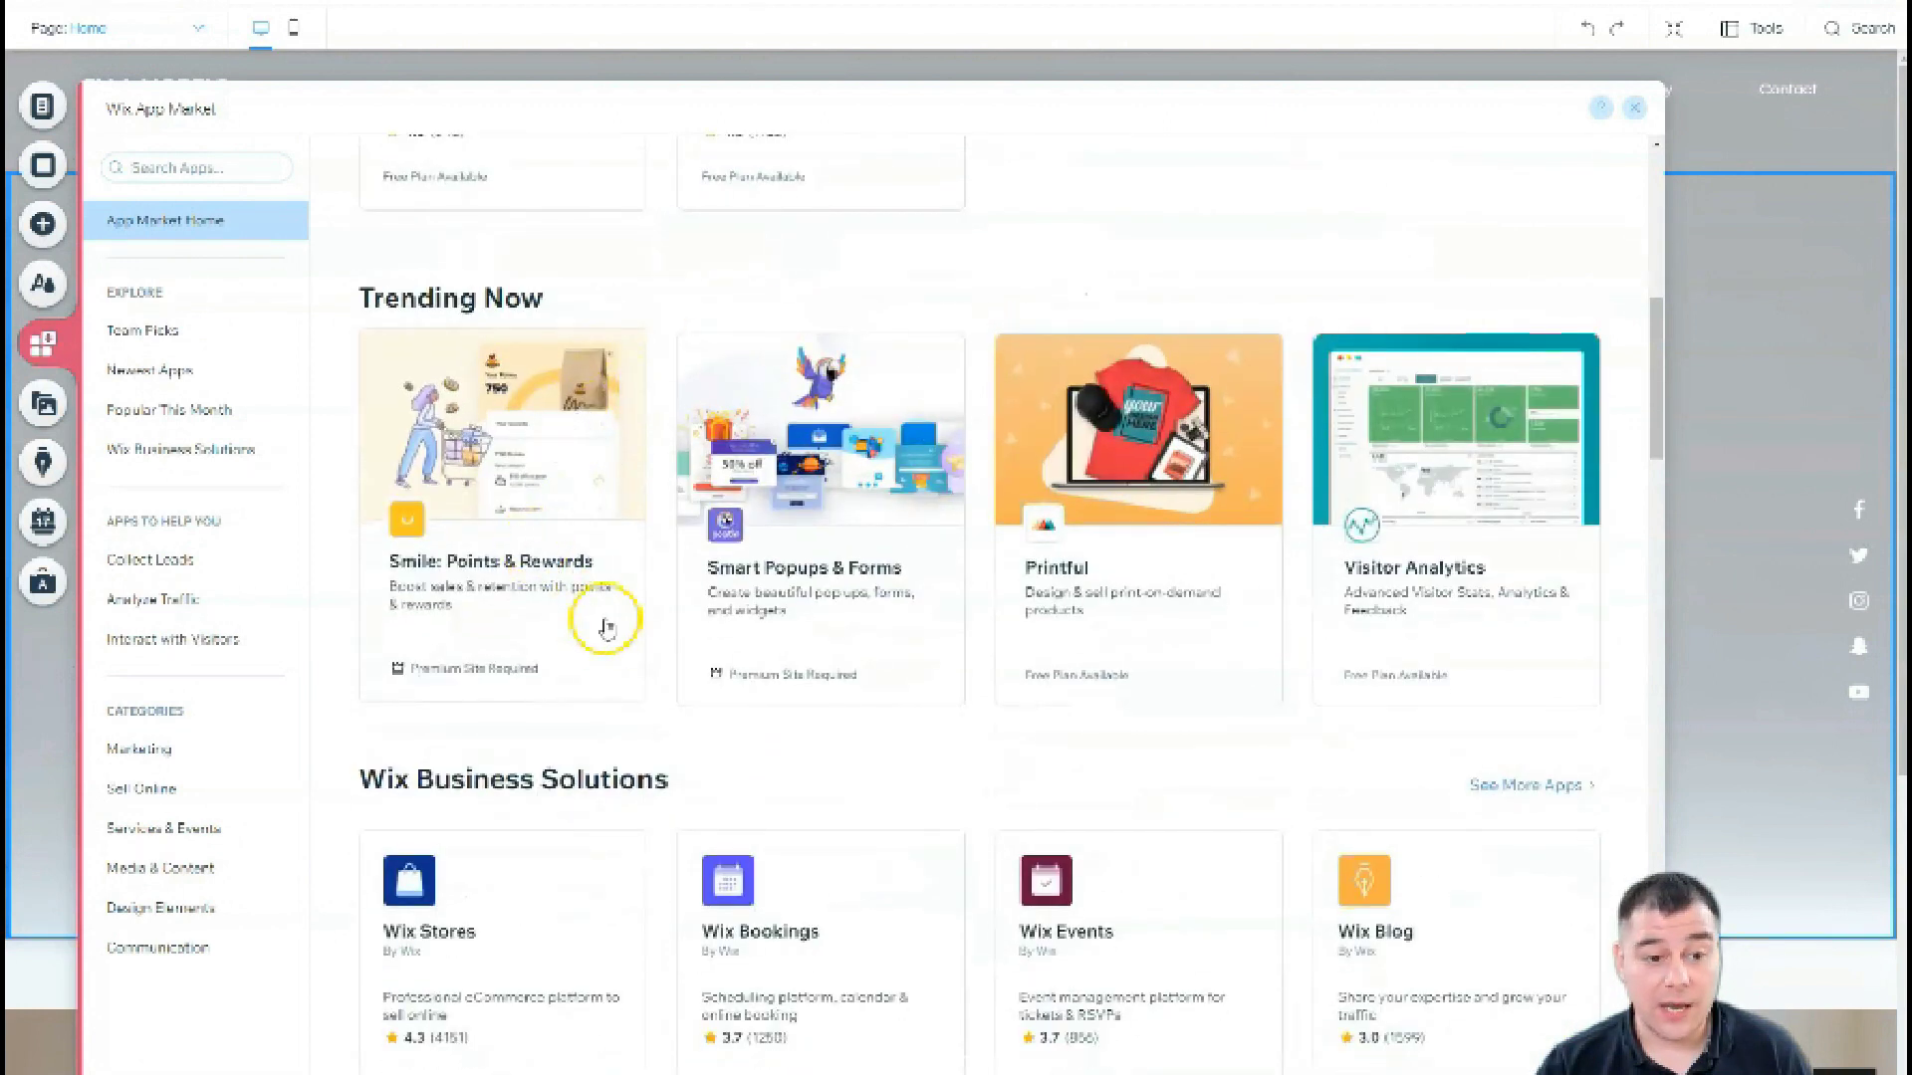
pyautogui.scroll(-6, 1021, 576)
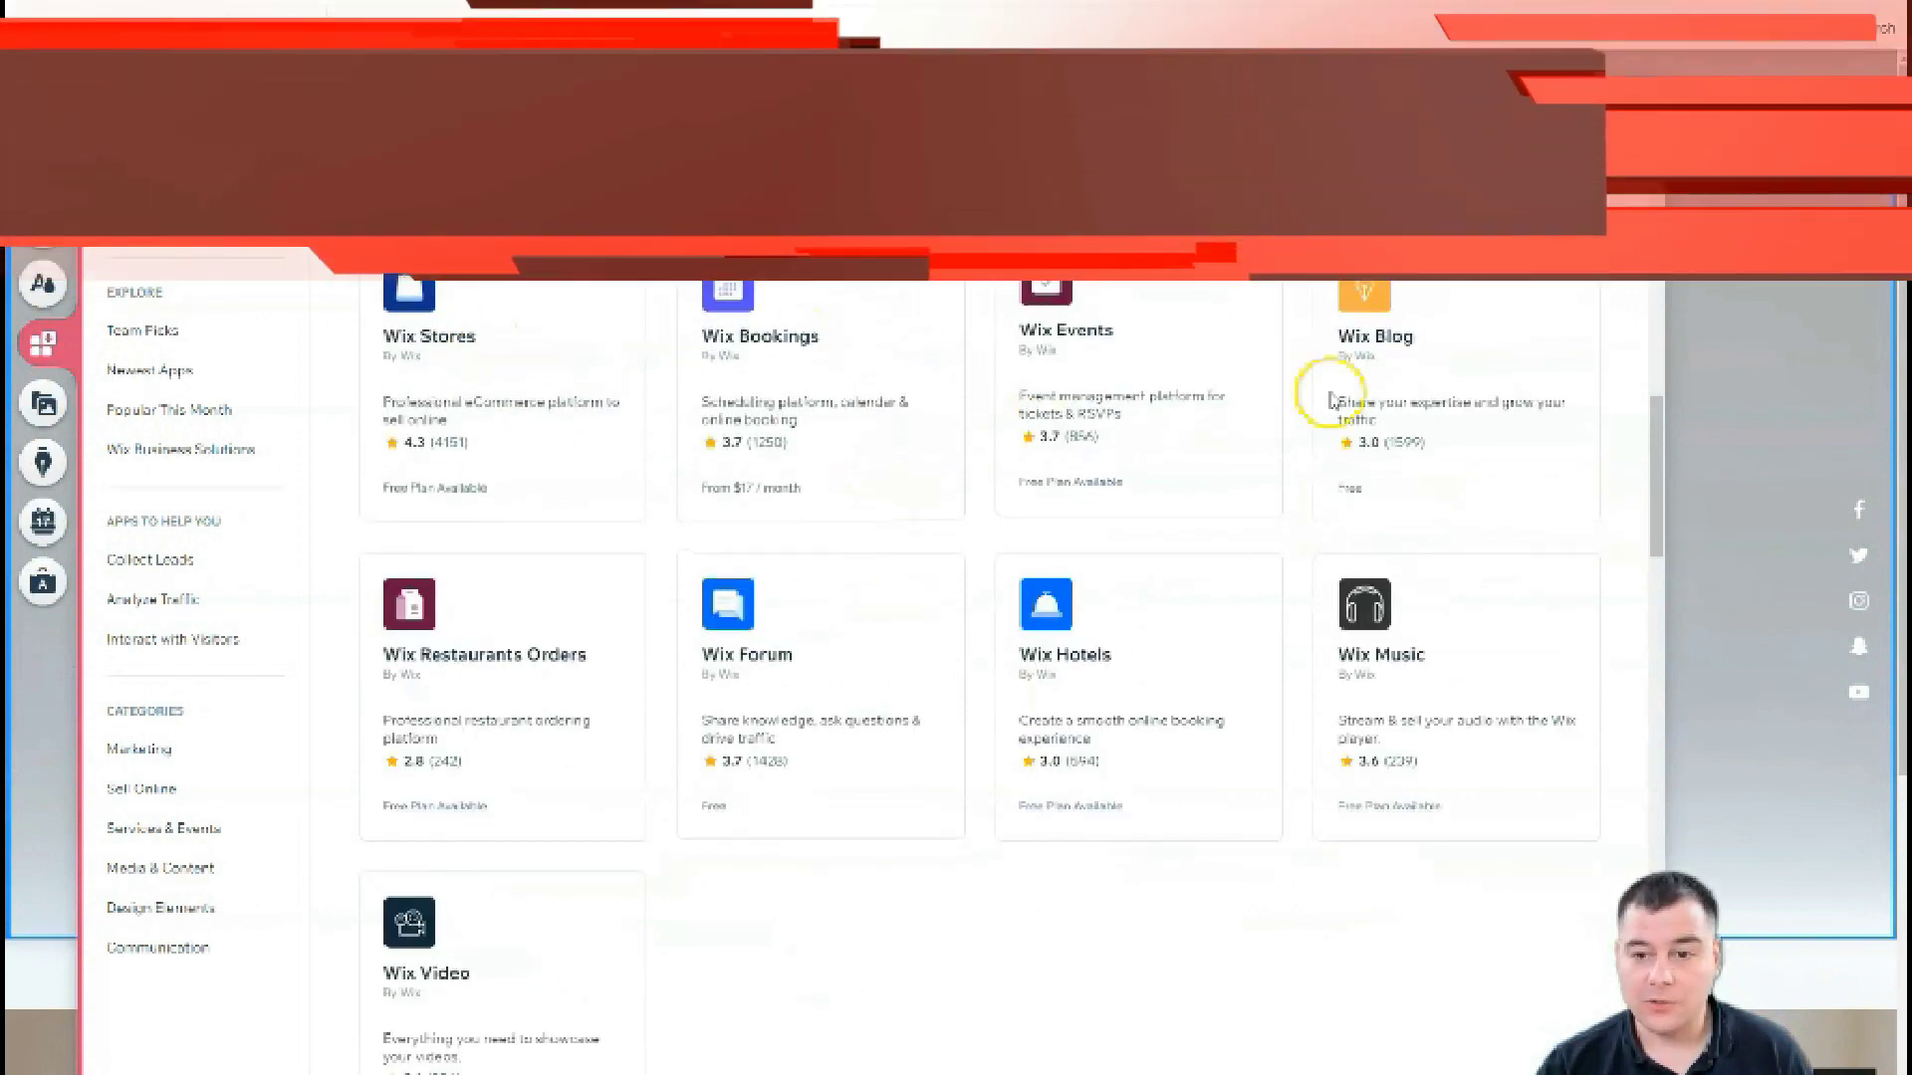
pyautogui.scroll(-4, 1344, 398)
pyautogui.scroll(-5, 1071, 555)
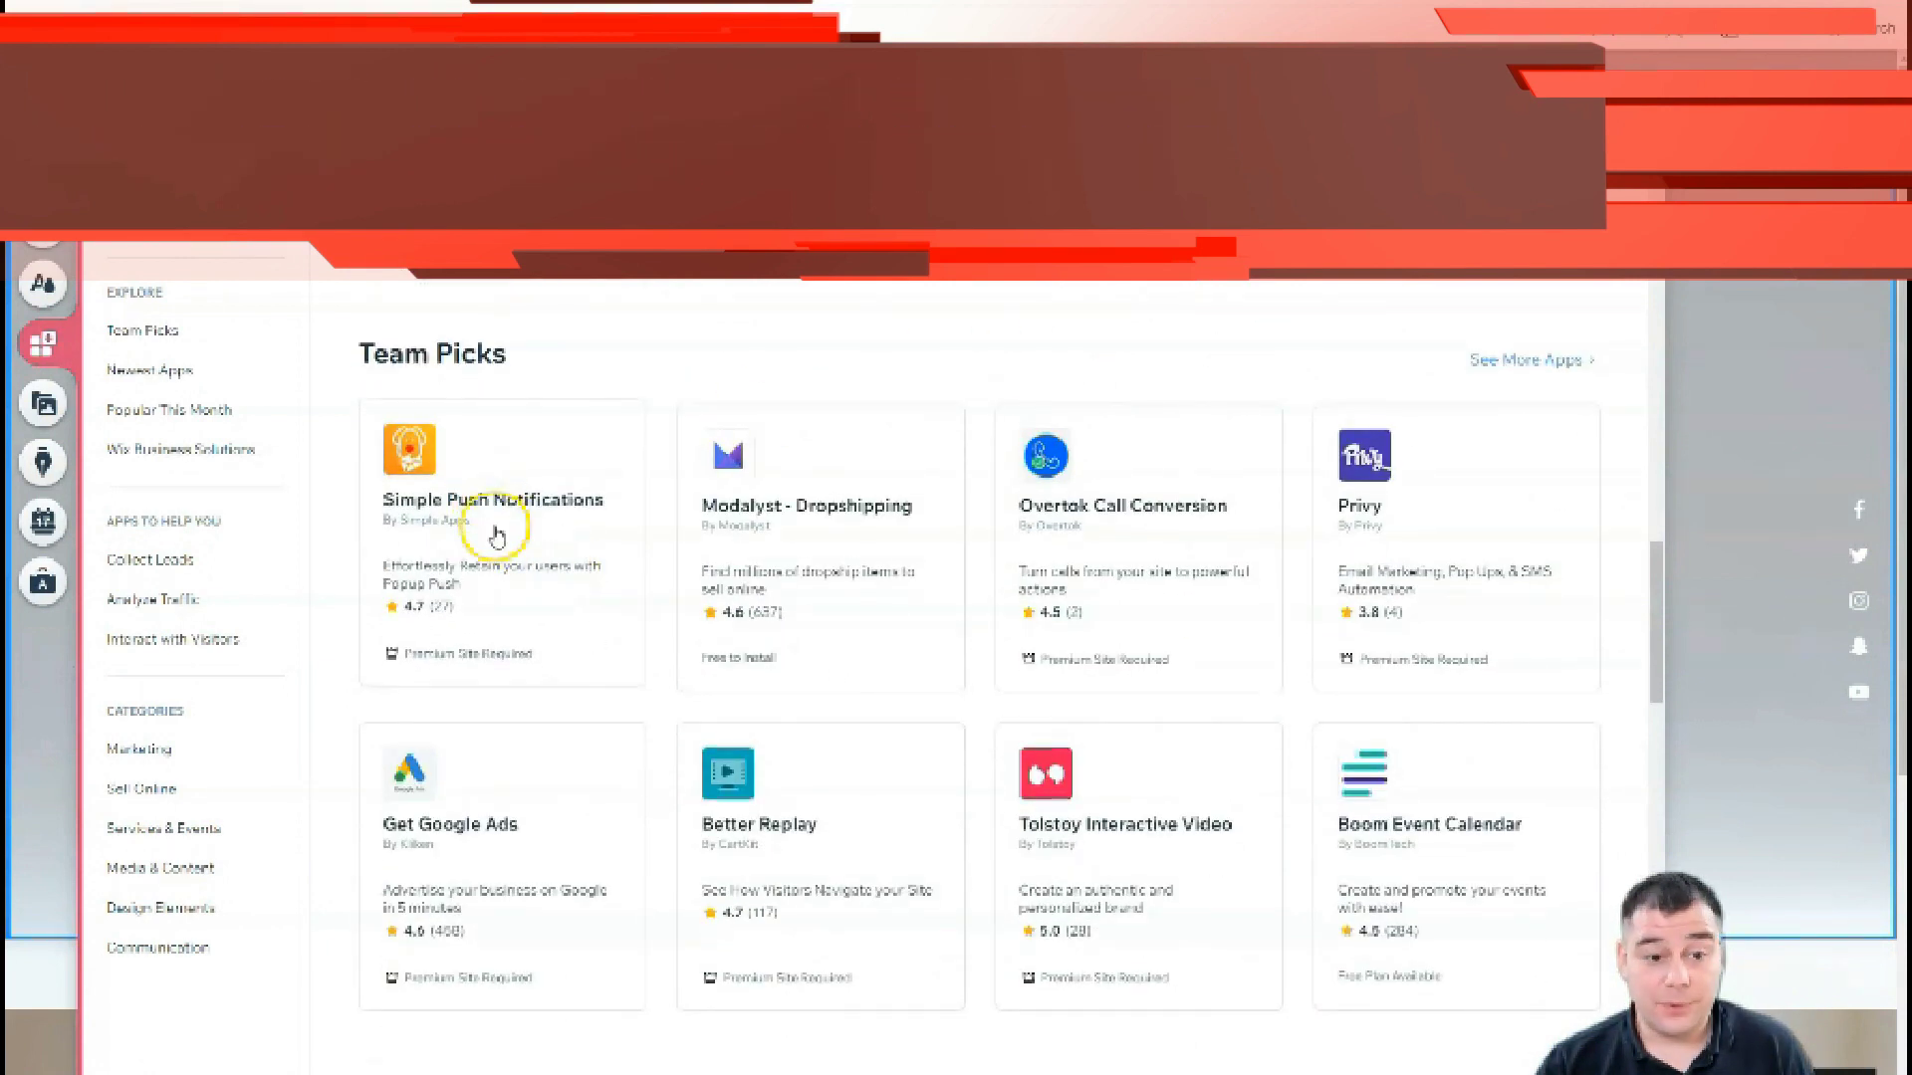
pyautogui.scroll(-1, 497, 538)
pyautogui.scroll(-1, 498, 531)
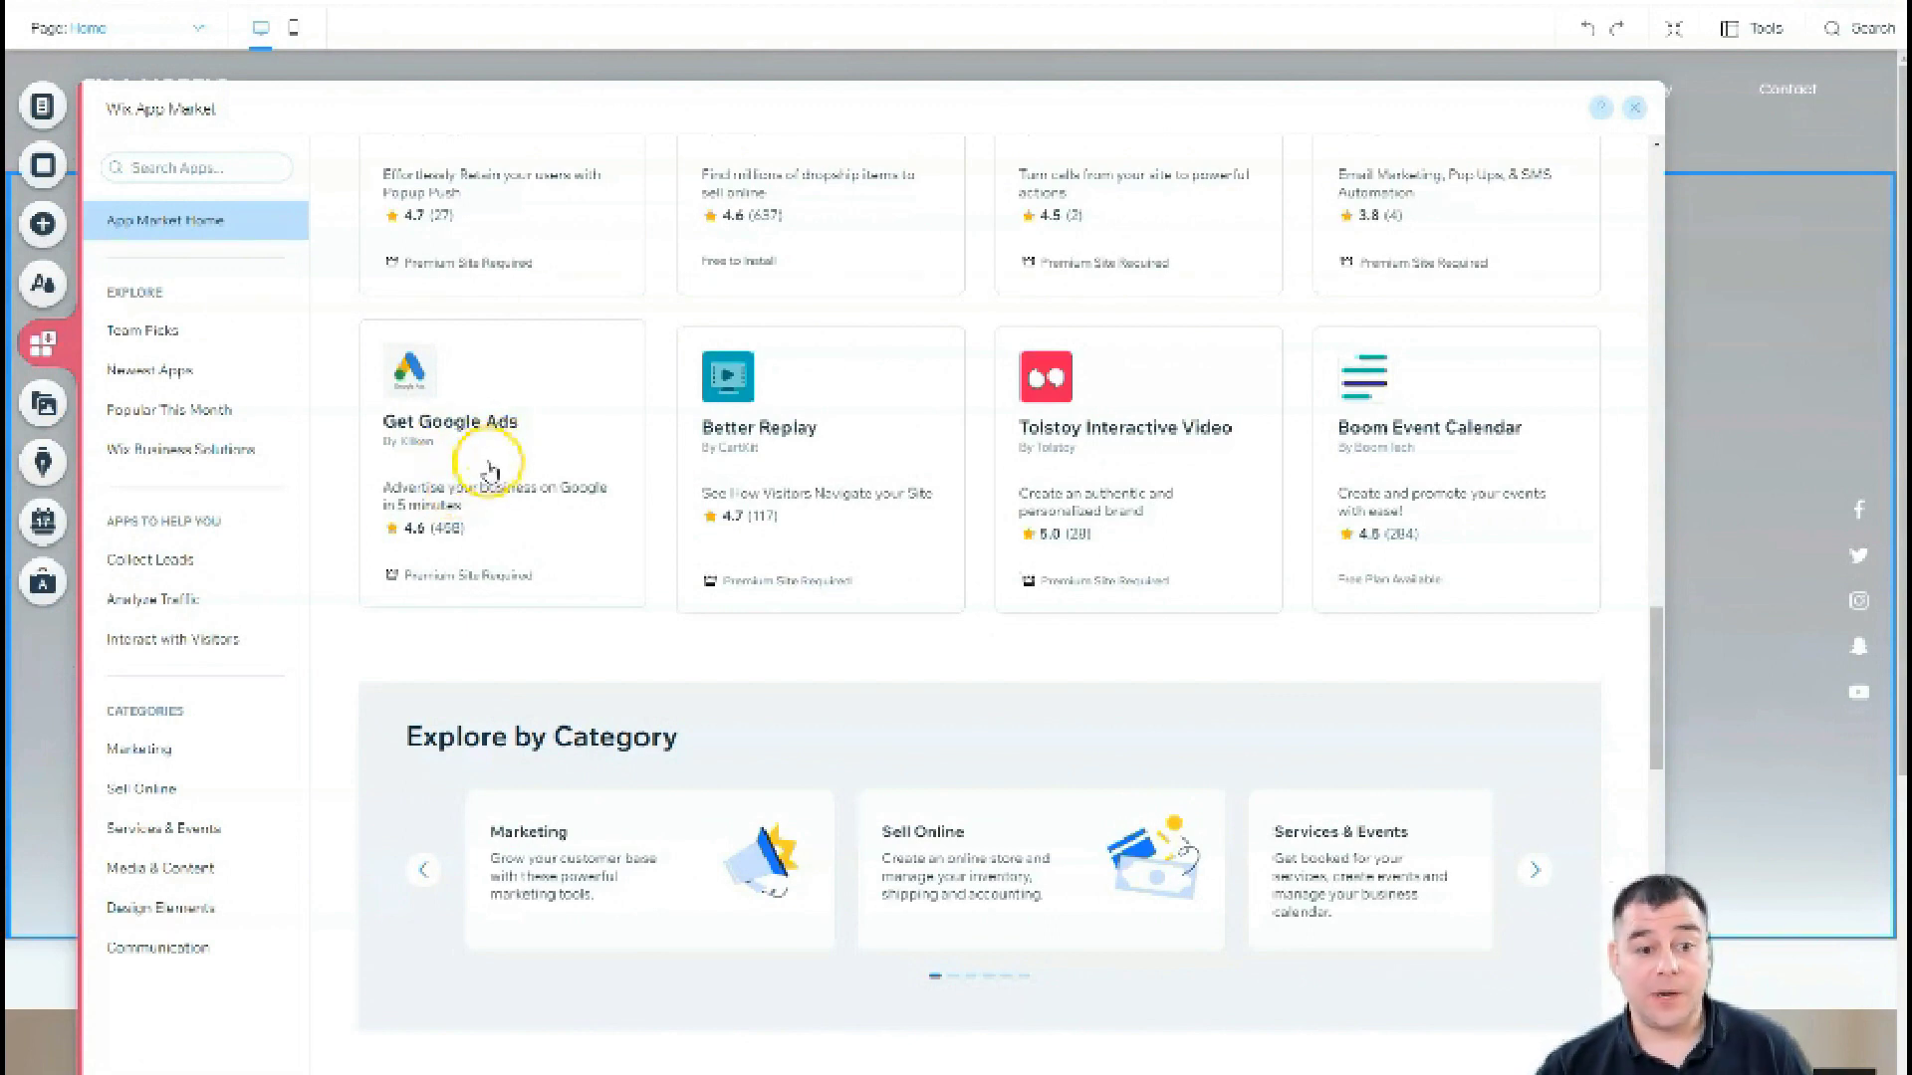
# Step: Review the App Market's Explore by Category, Made by Wix and Social Apps sections, including Instagram Feed, and close the market
pyautogui.scroll(-7, 495, 469)
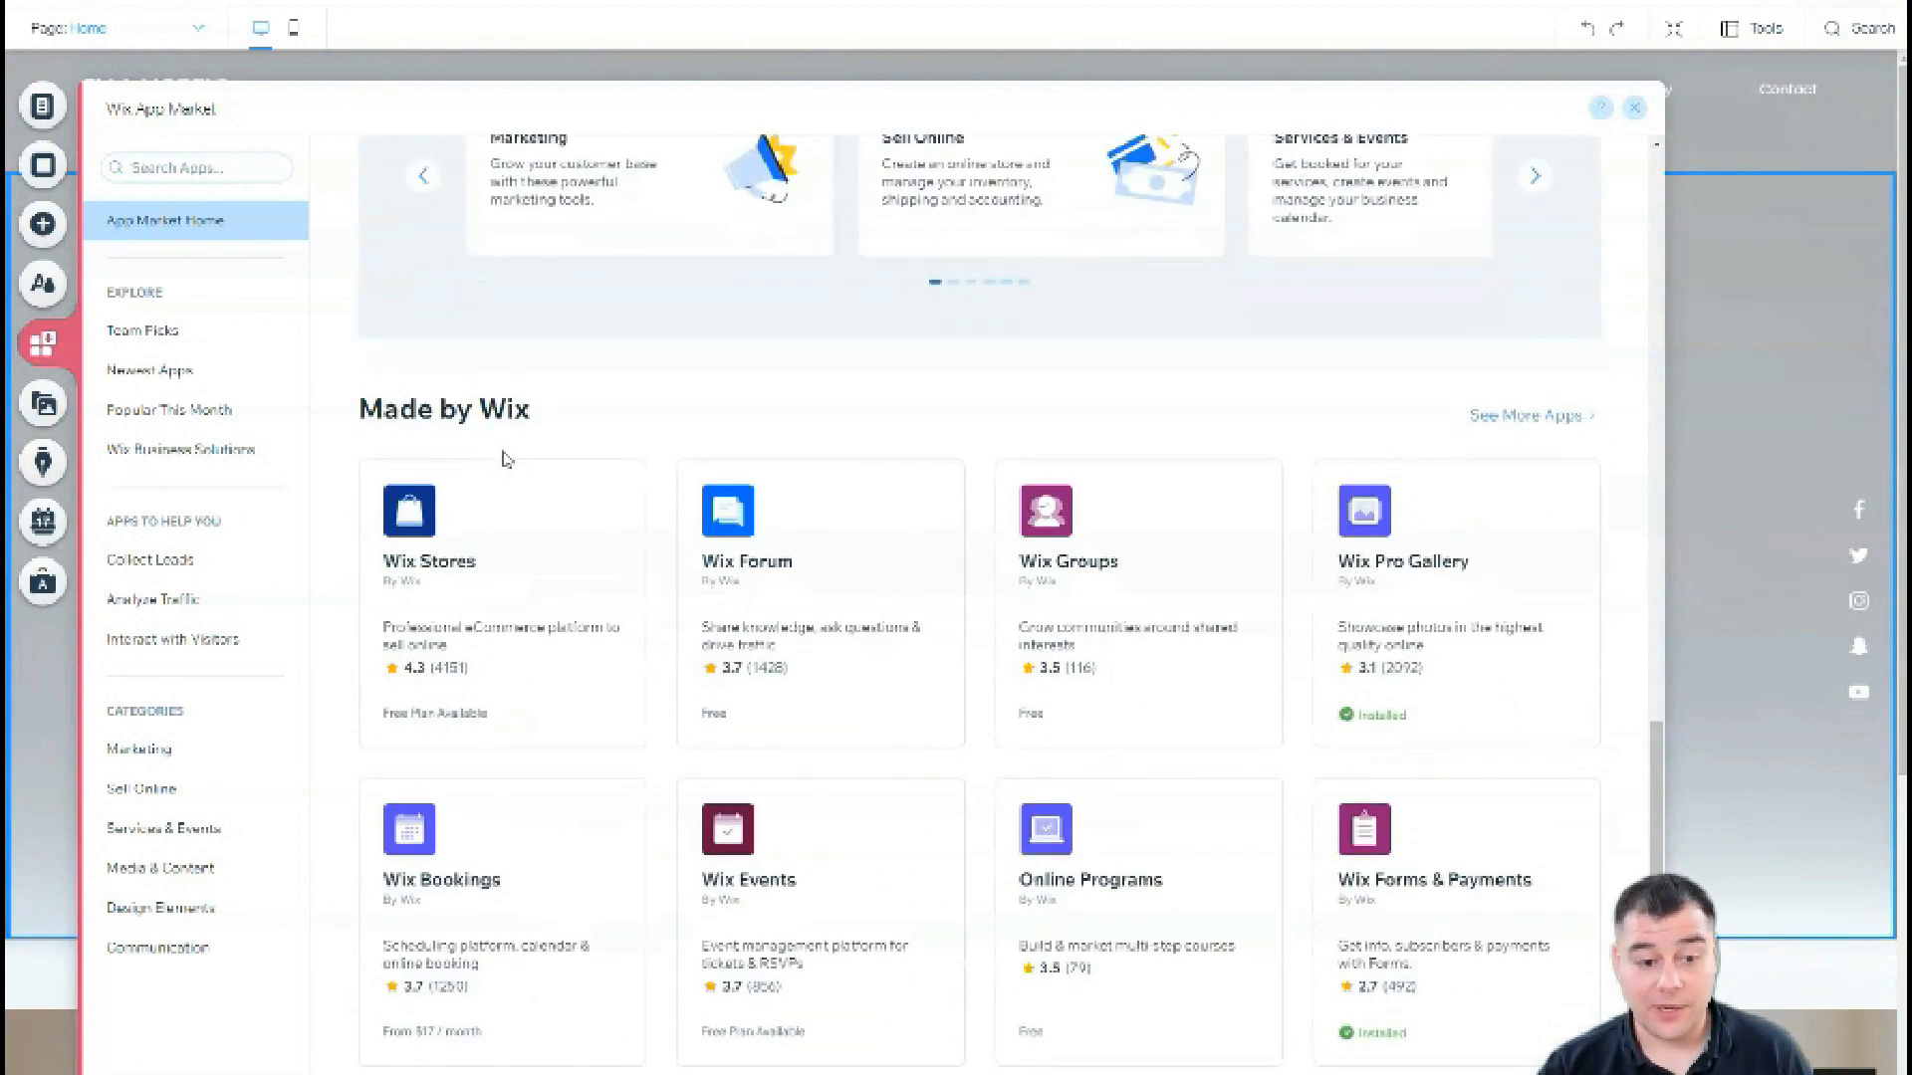
pyautogui.scroll(-2, 510, 460)
pyautogui.scroll(-9, 515, 464)
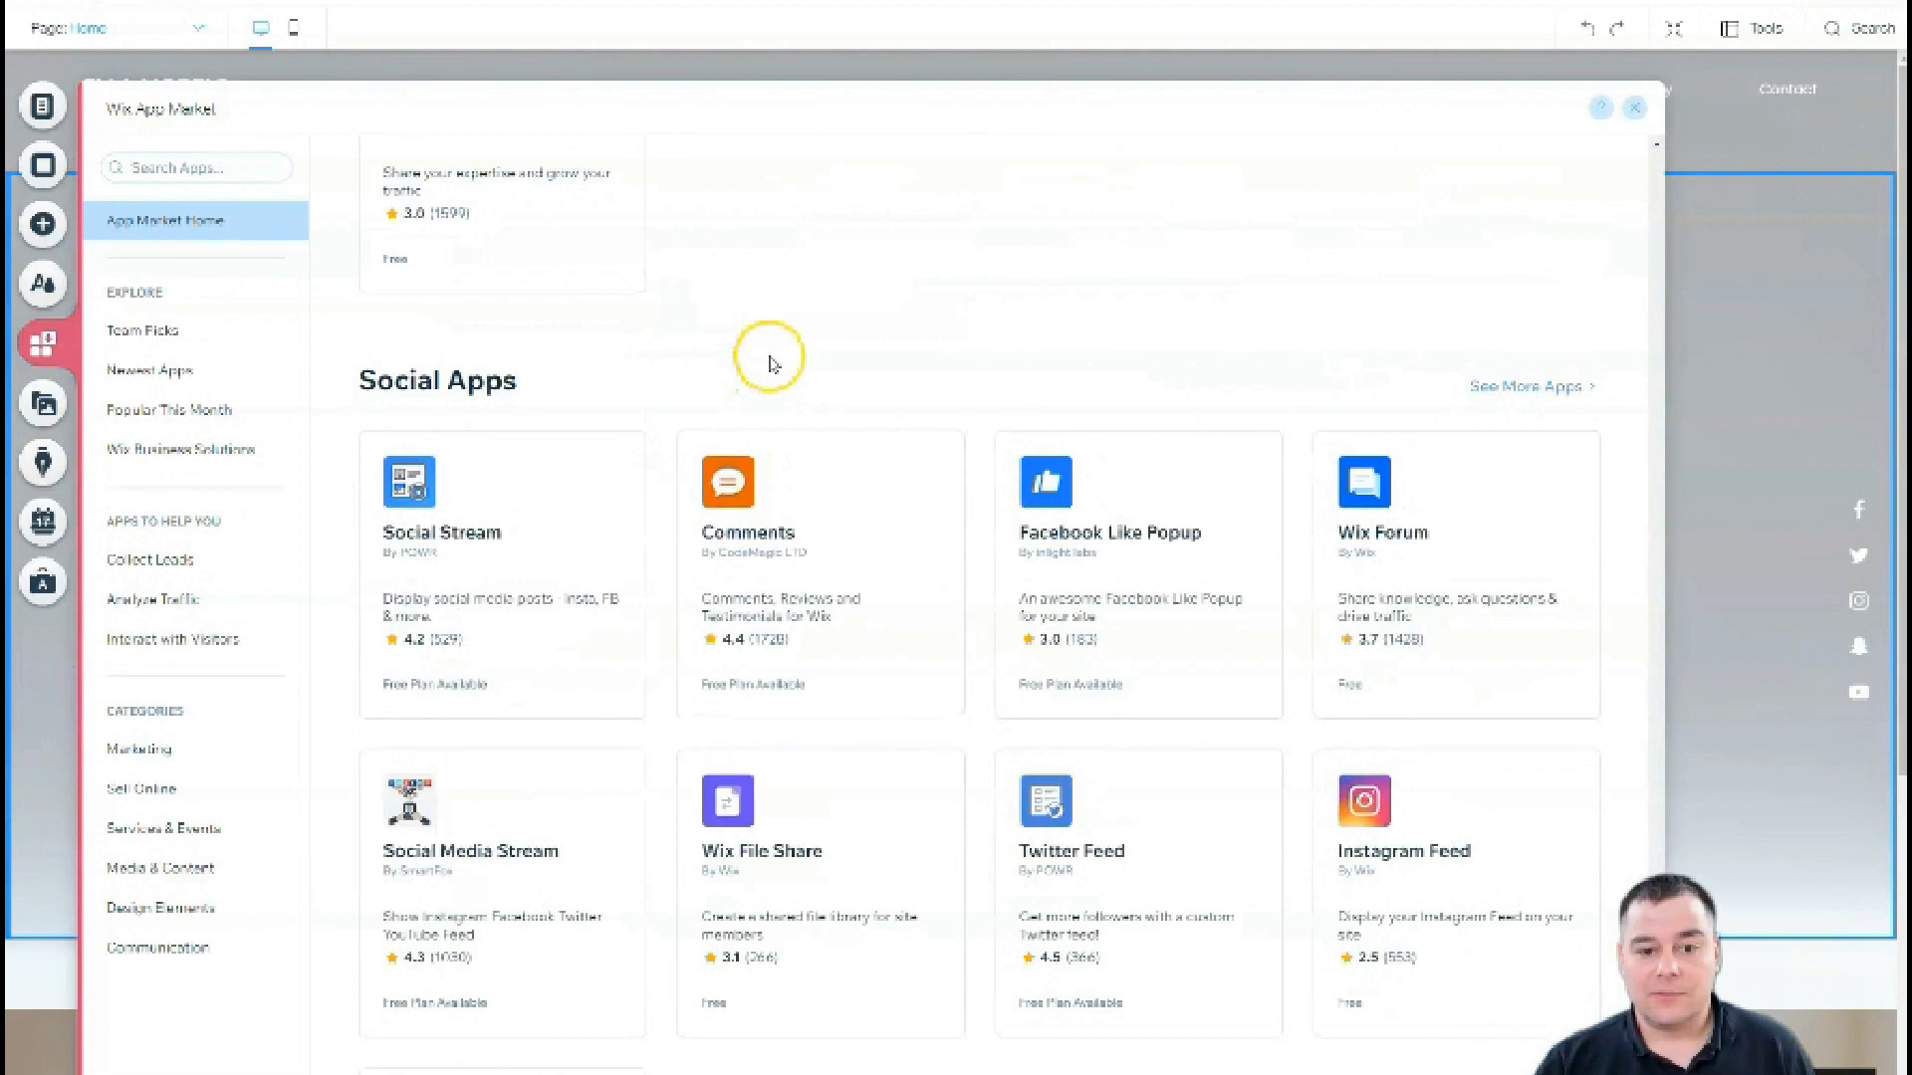
pyautogui.scroll(-1, 801, 370)
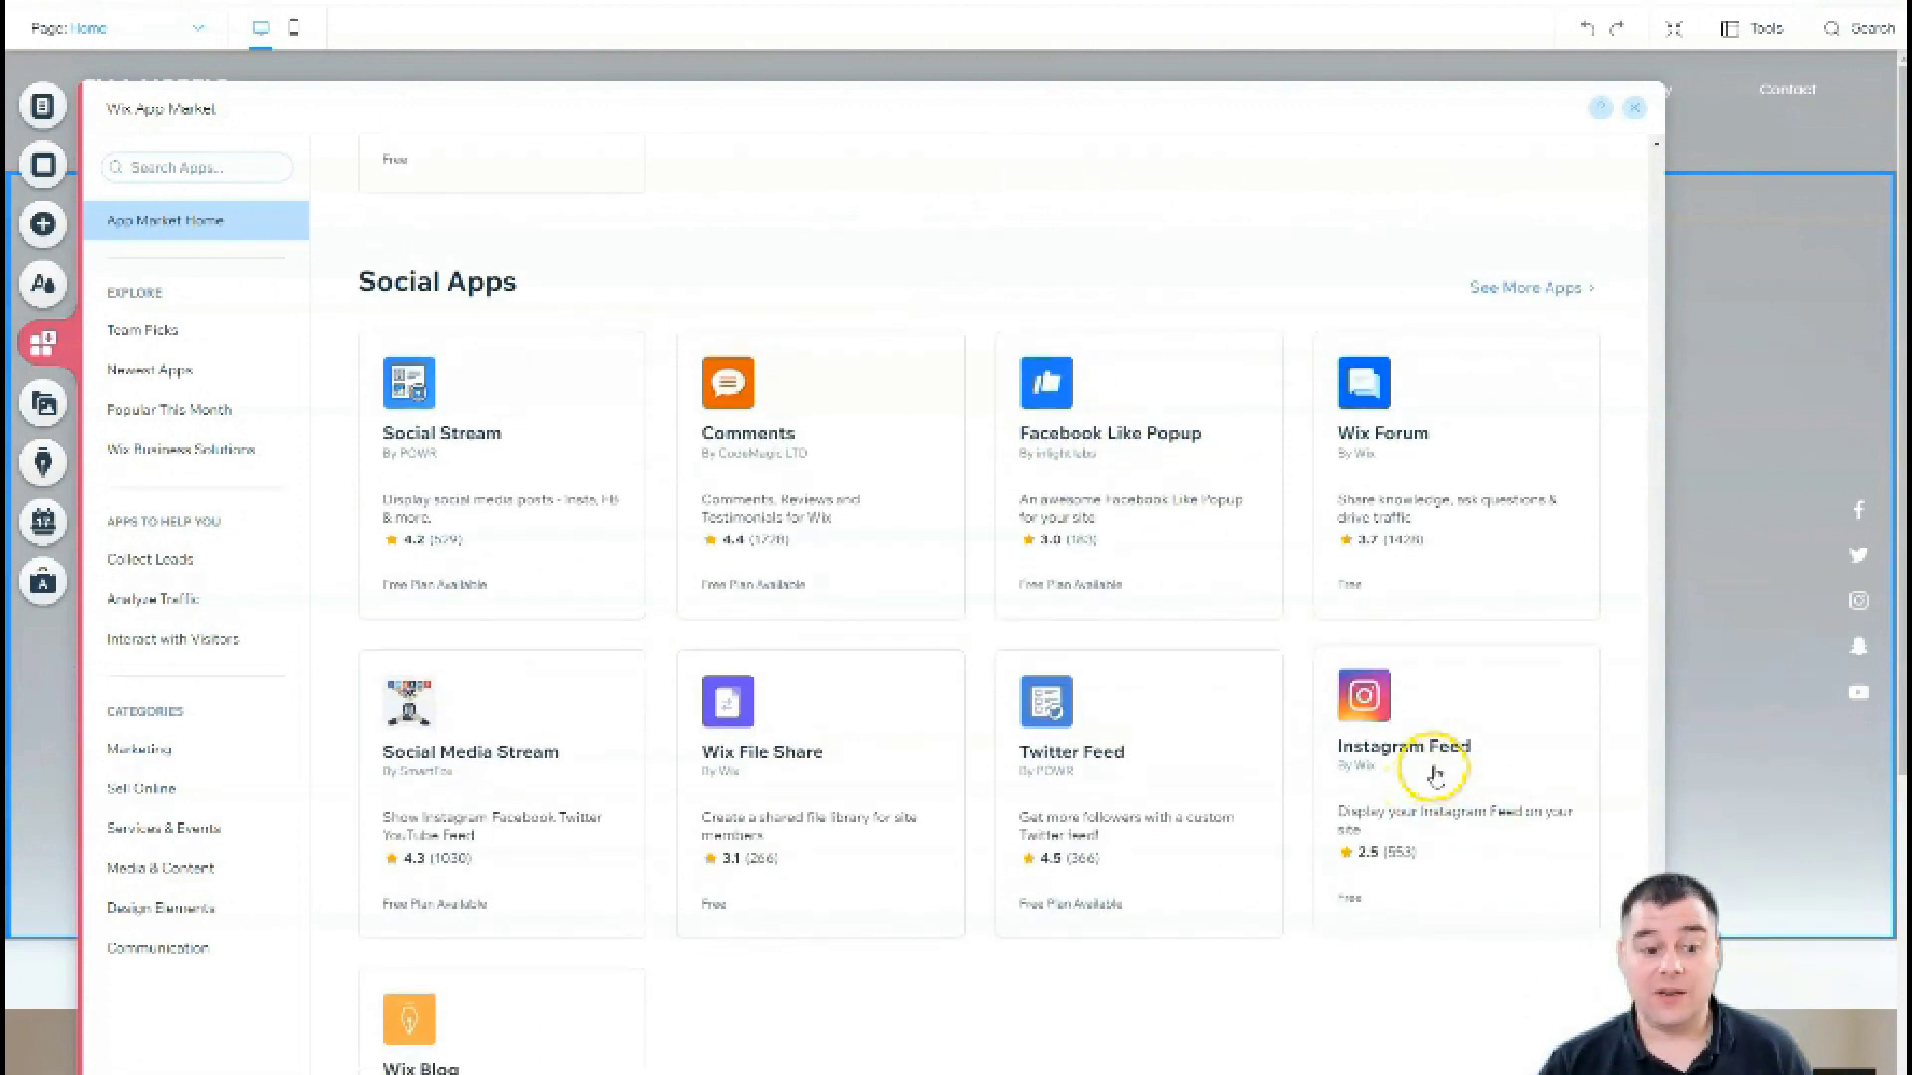
pyautogui.scroll(-2, 1438, 773)
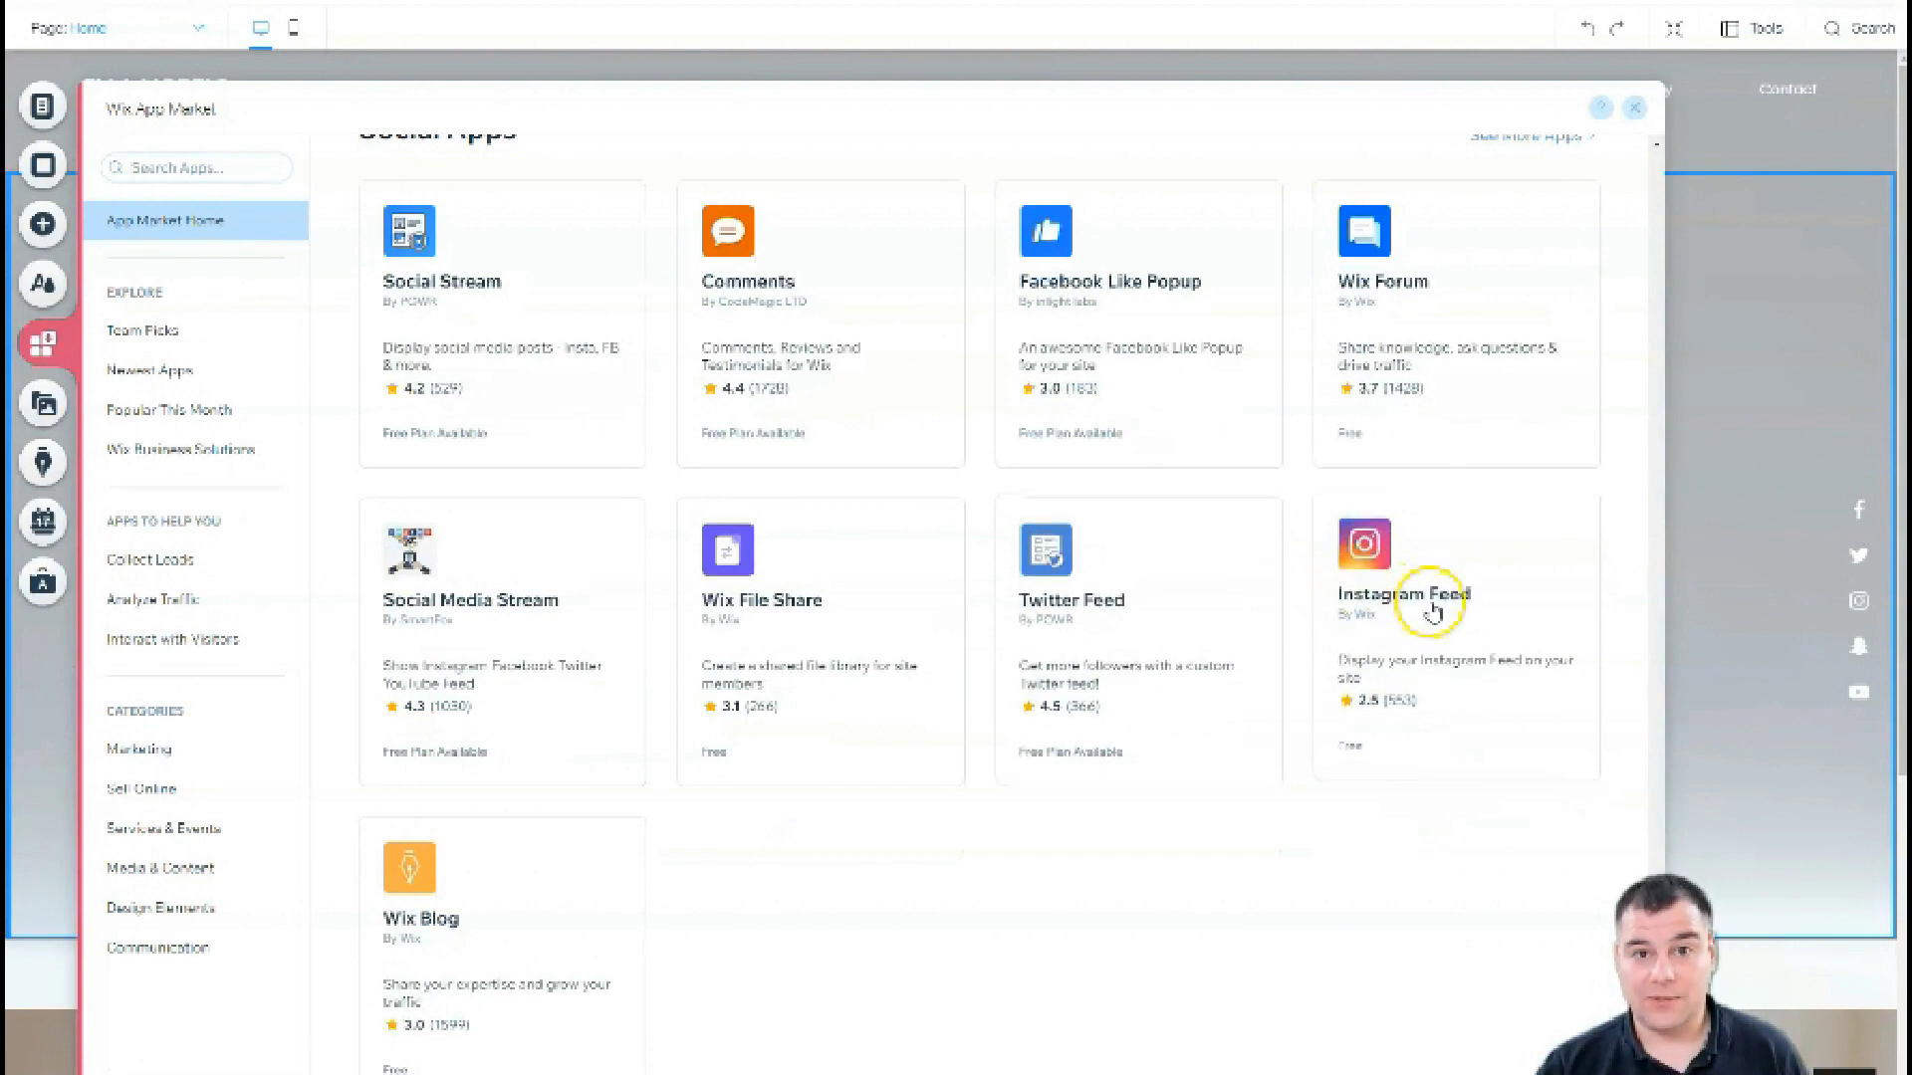
pyautogui.scroll(15, 1408, 593)
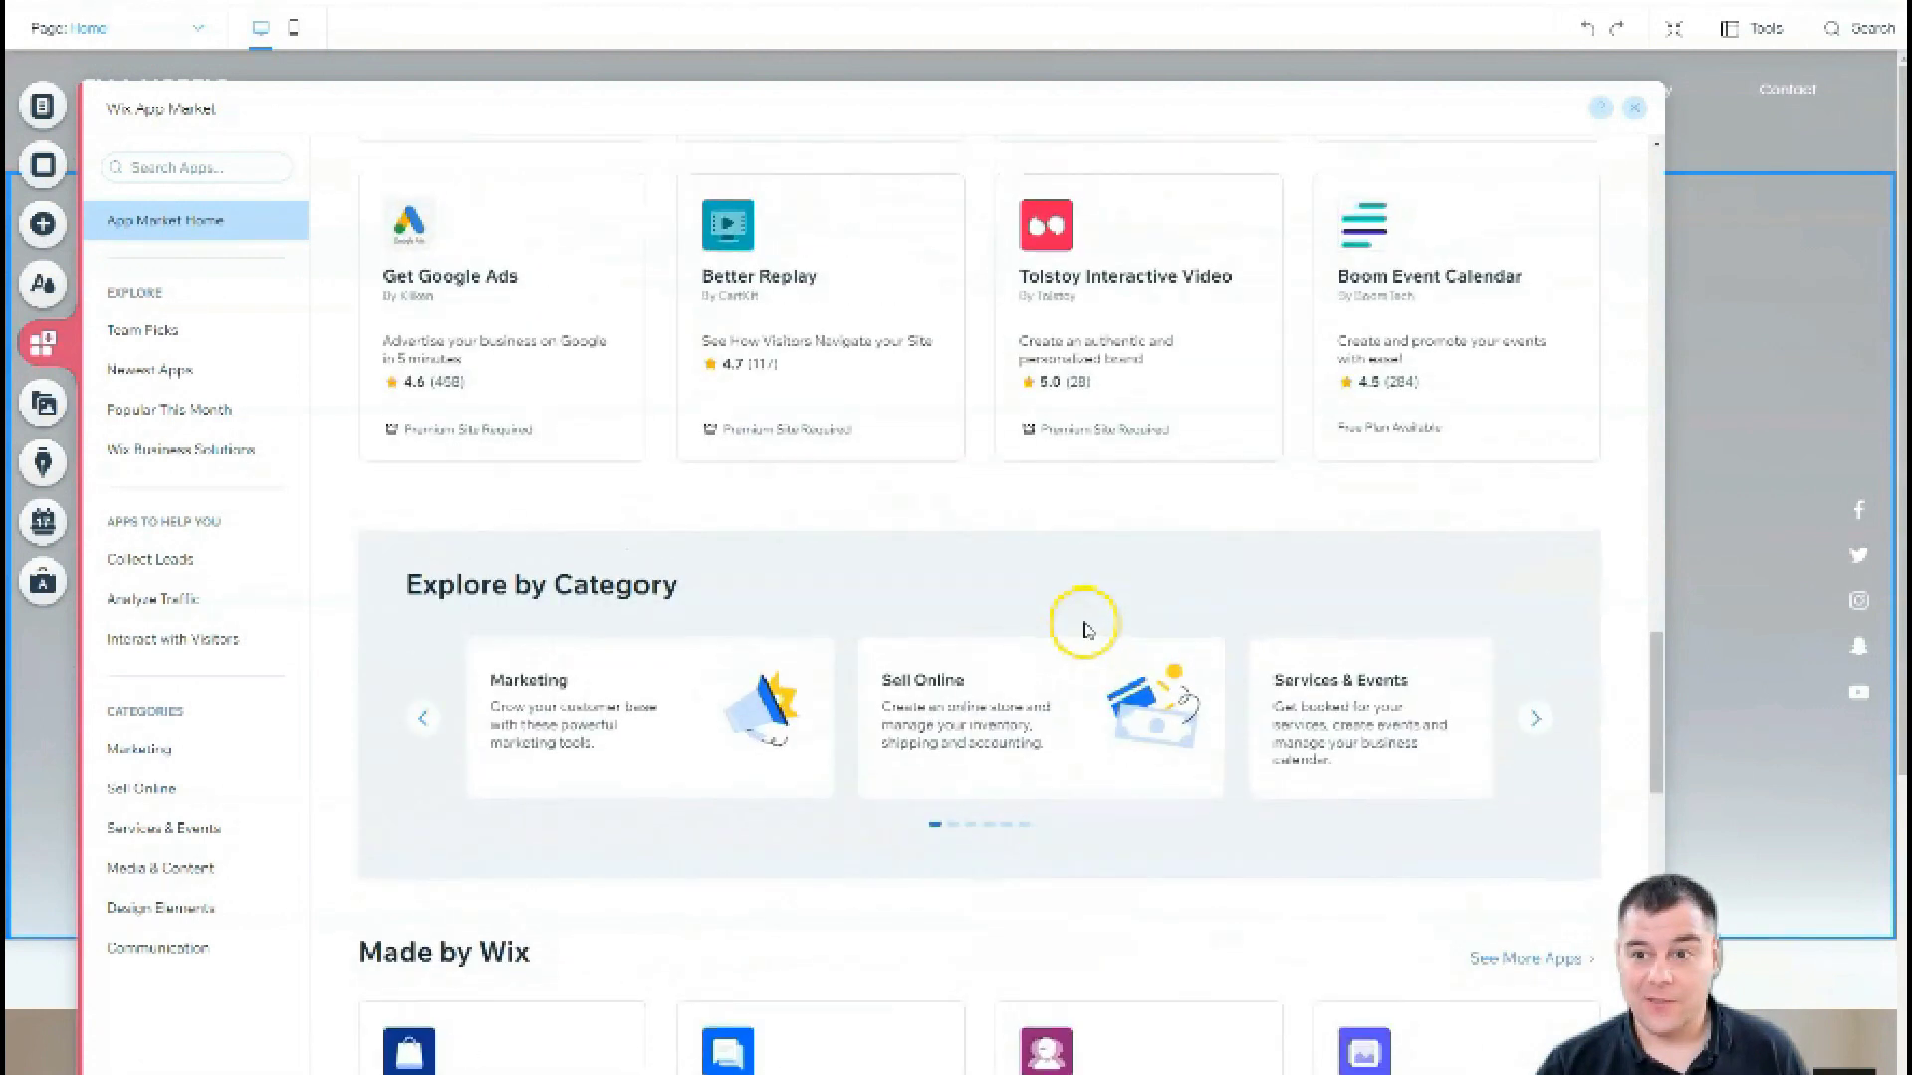
pyautogui.scroll(15, 1083, 630)
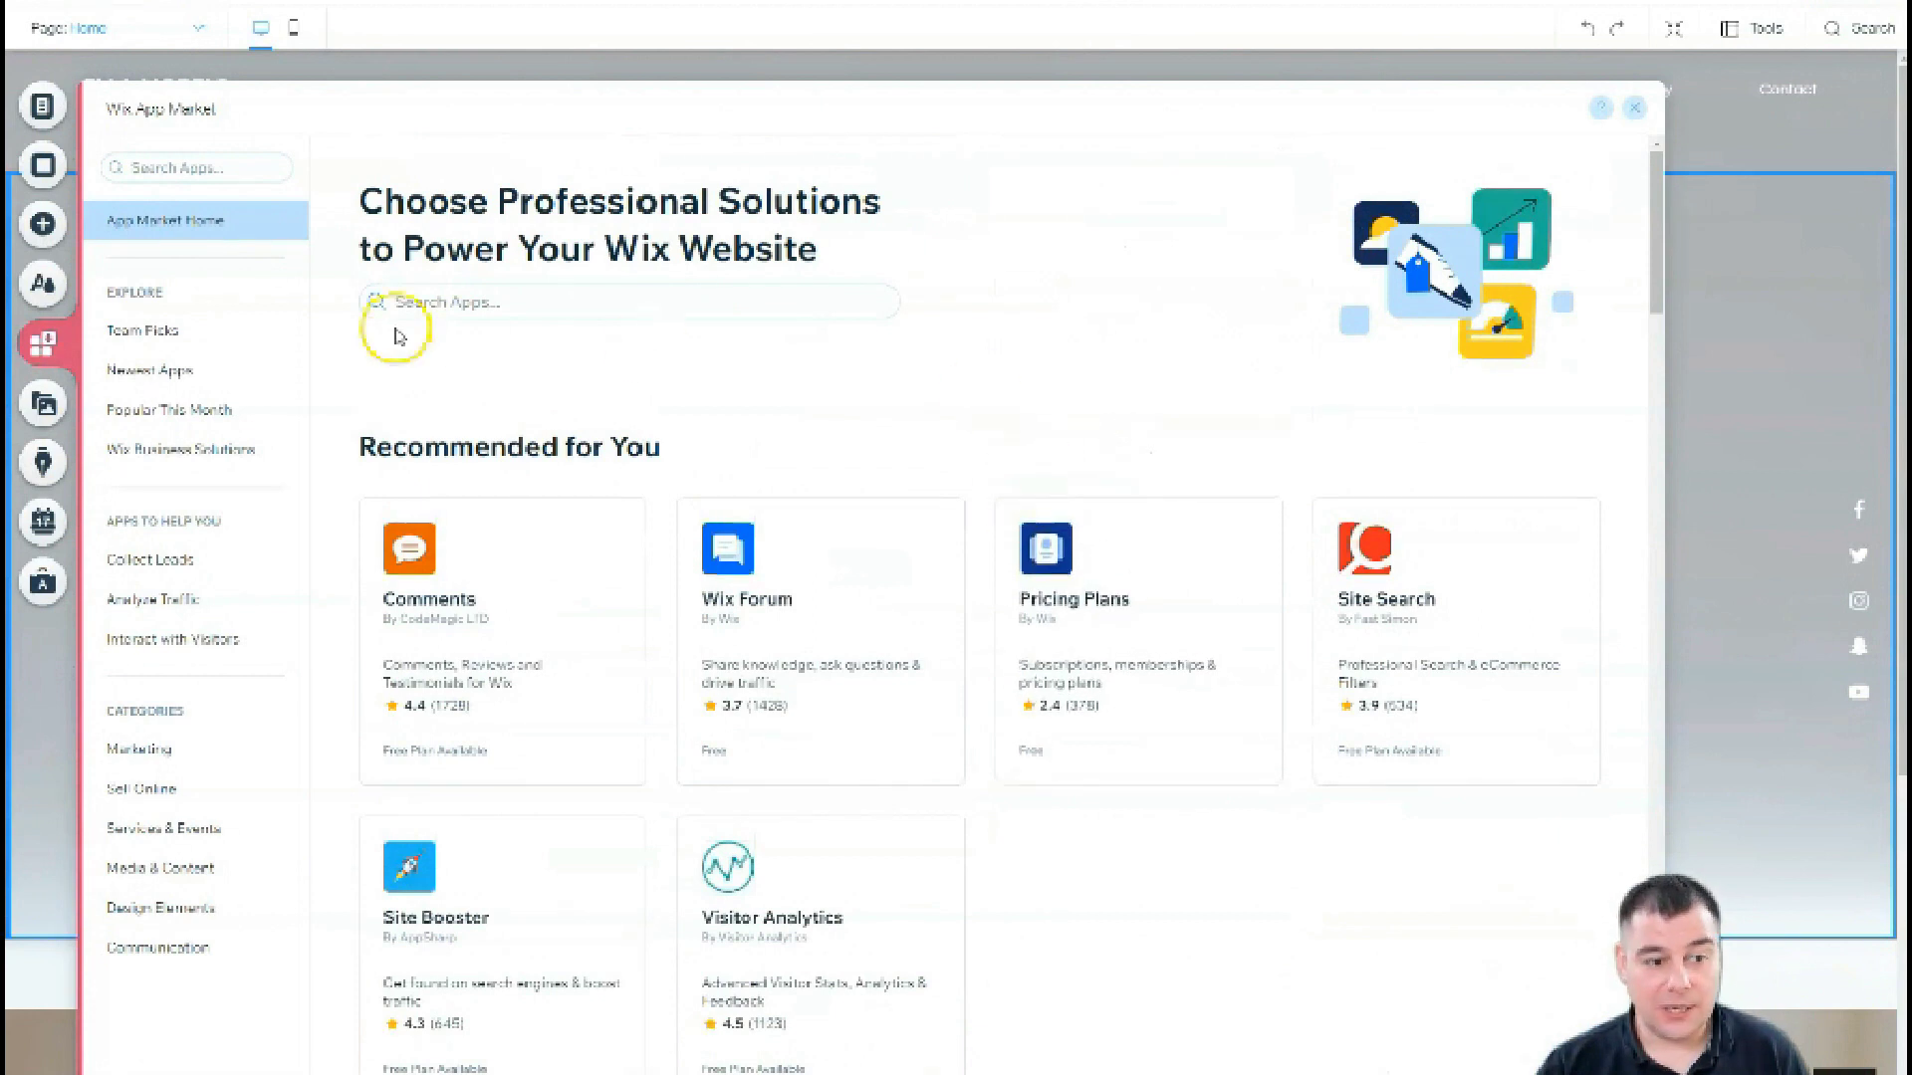
pyautogui.click(1639, 107)
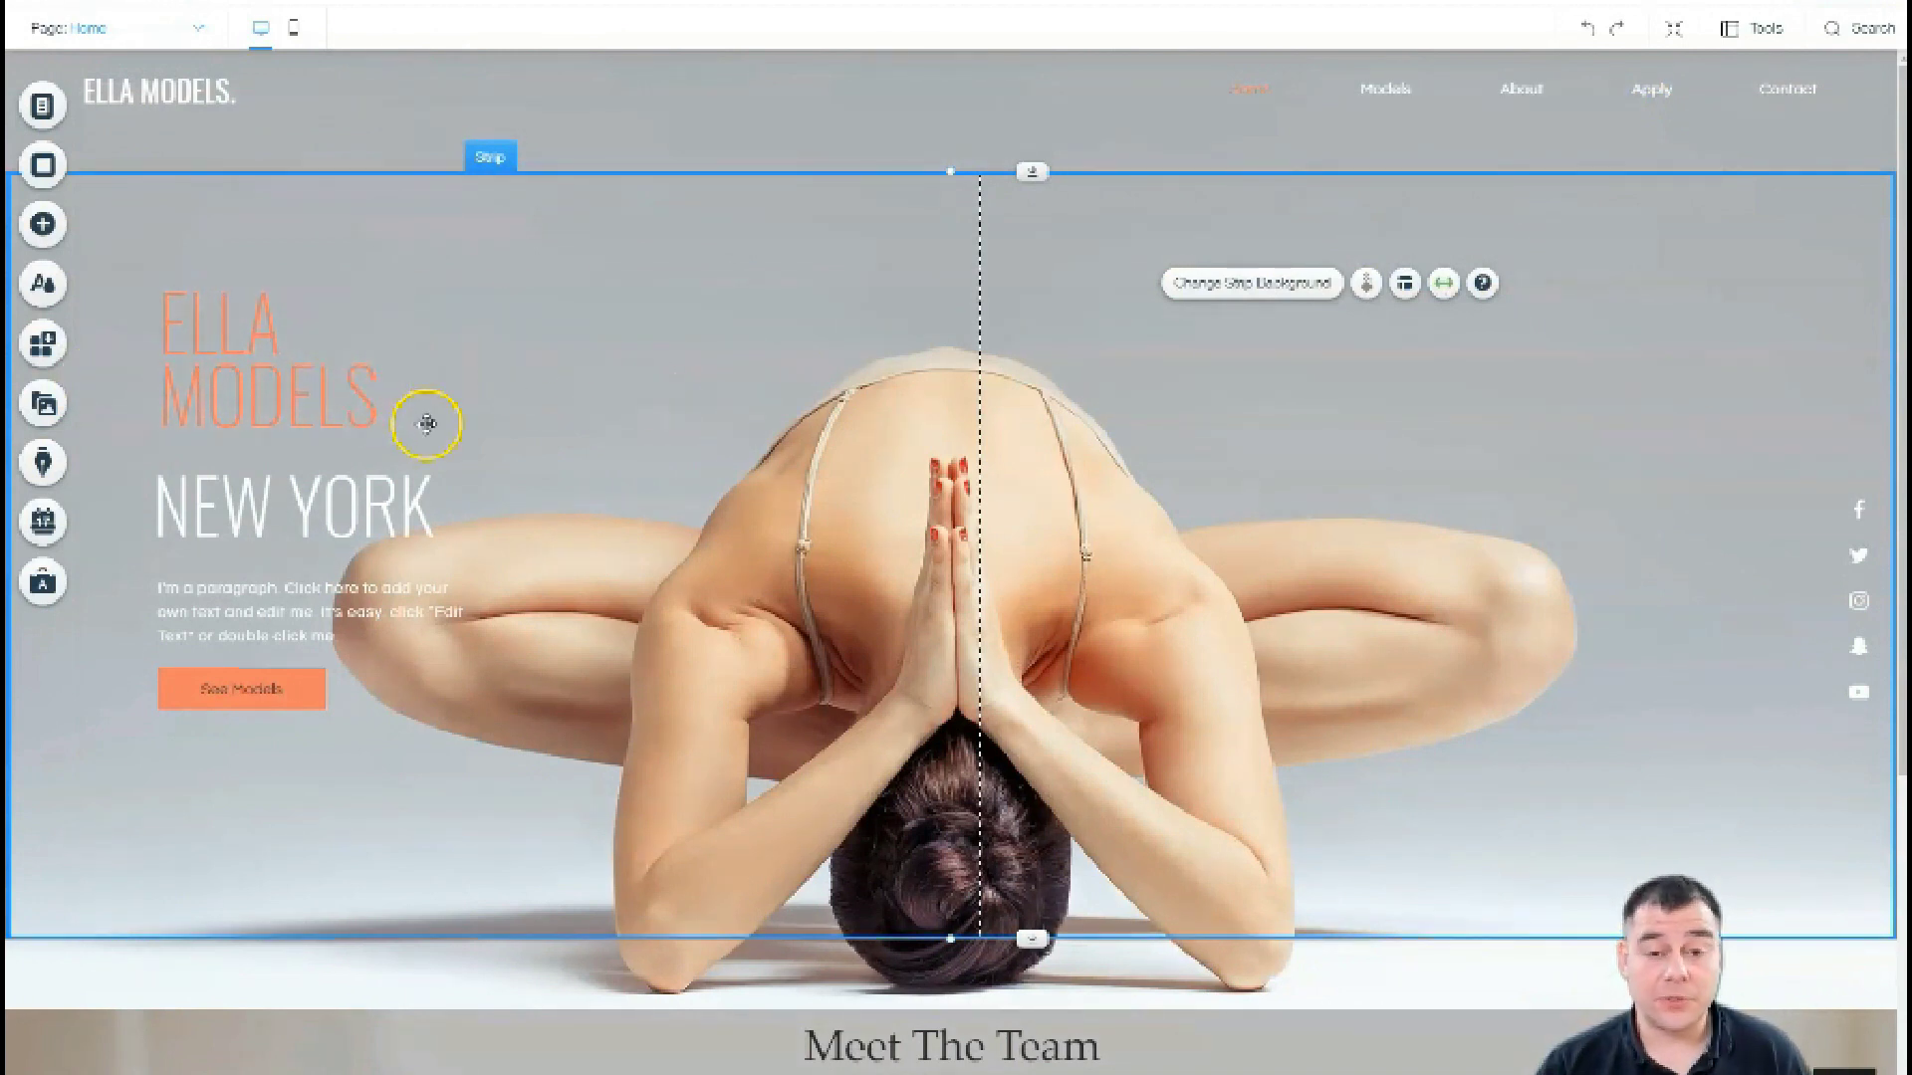
pyautogui.click(42, 410)
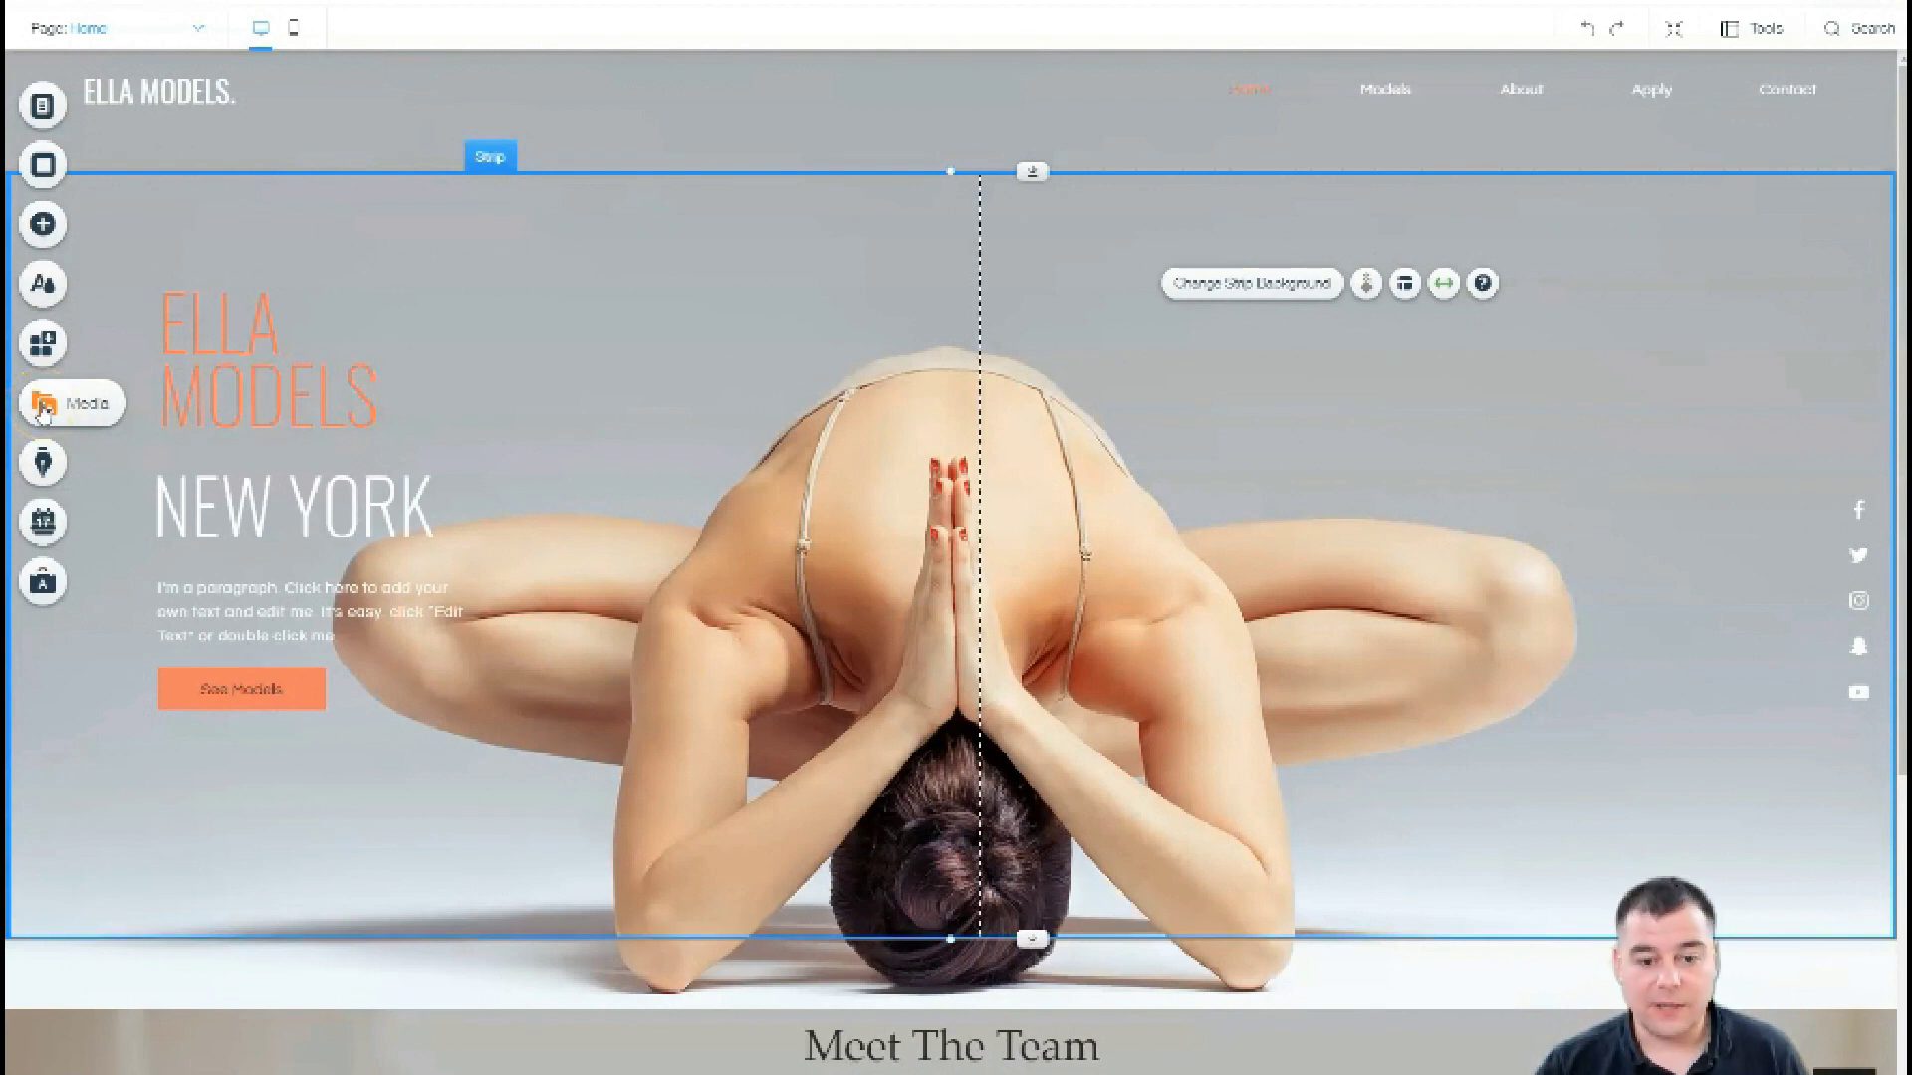
pyautogui.click(49, 415)
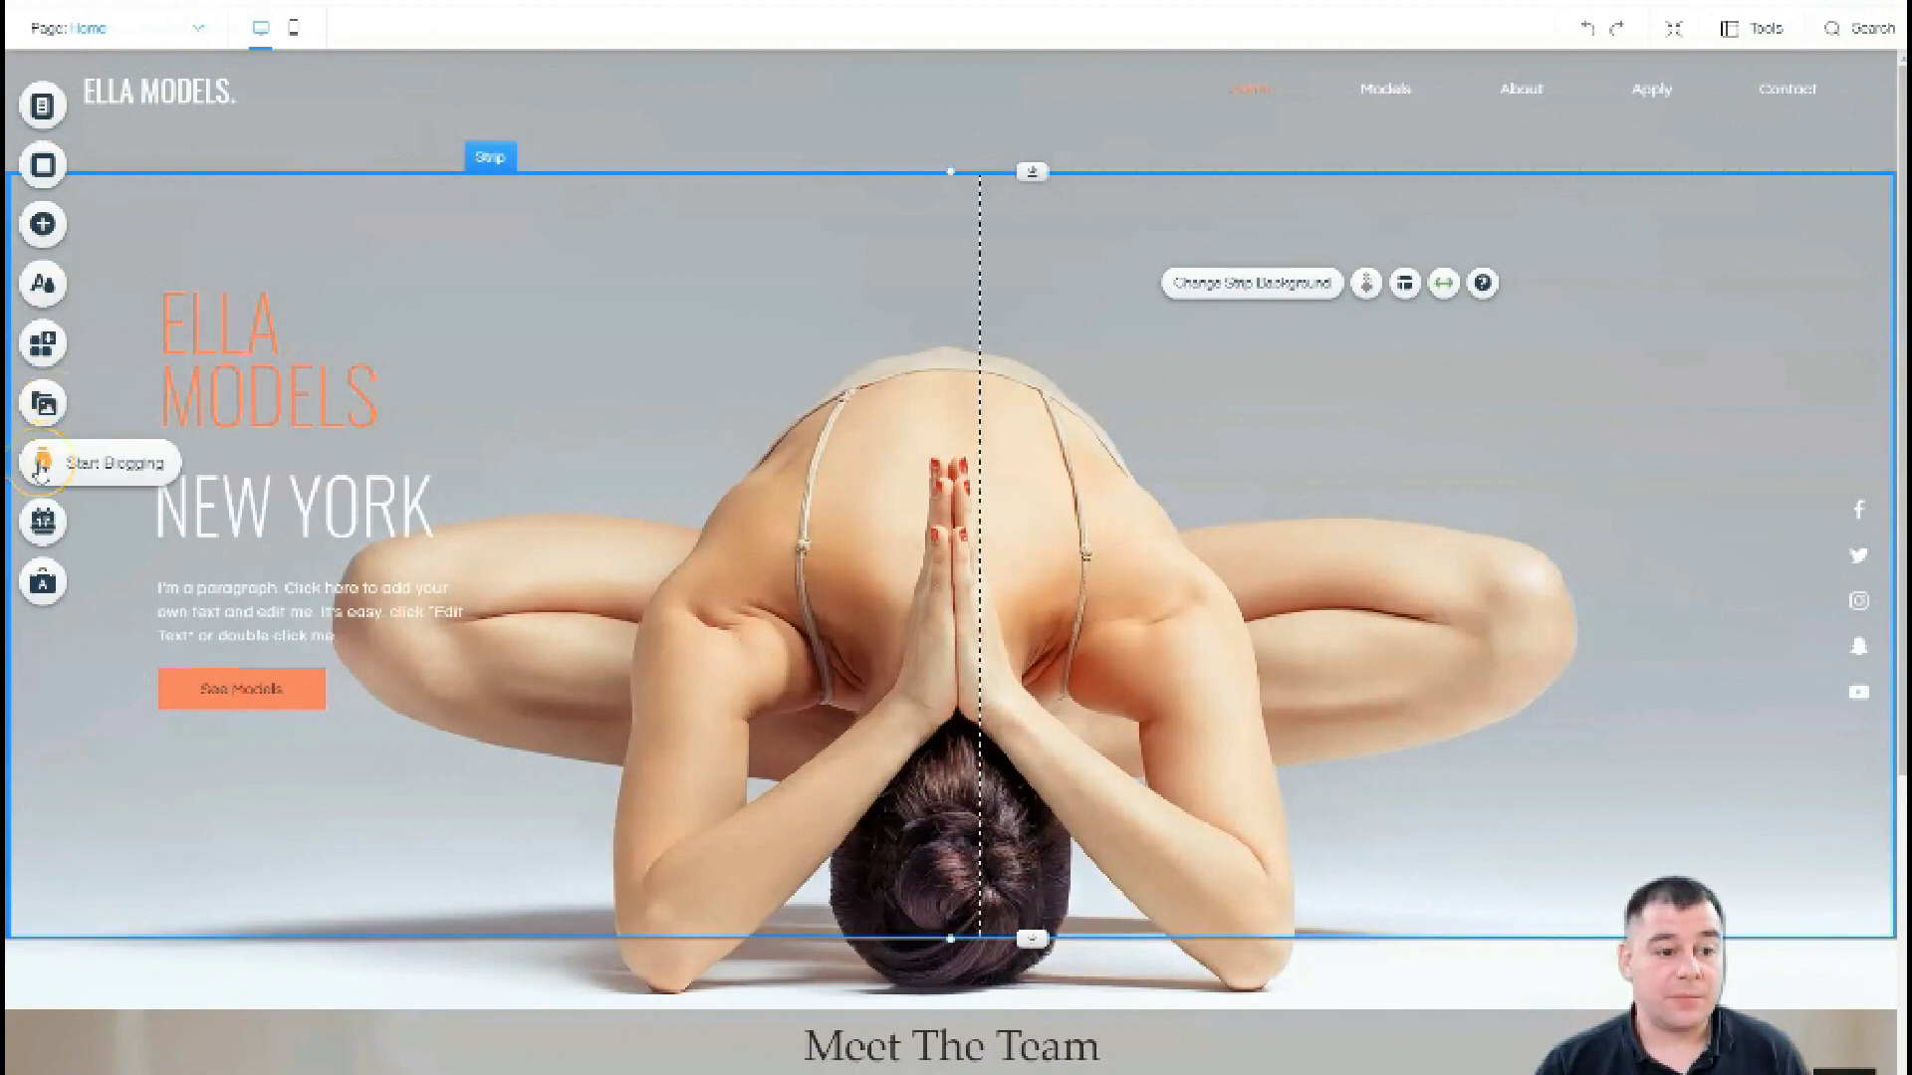
pyautogui.click(44, 585)
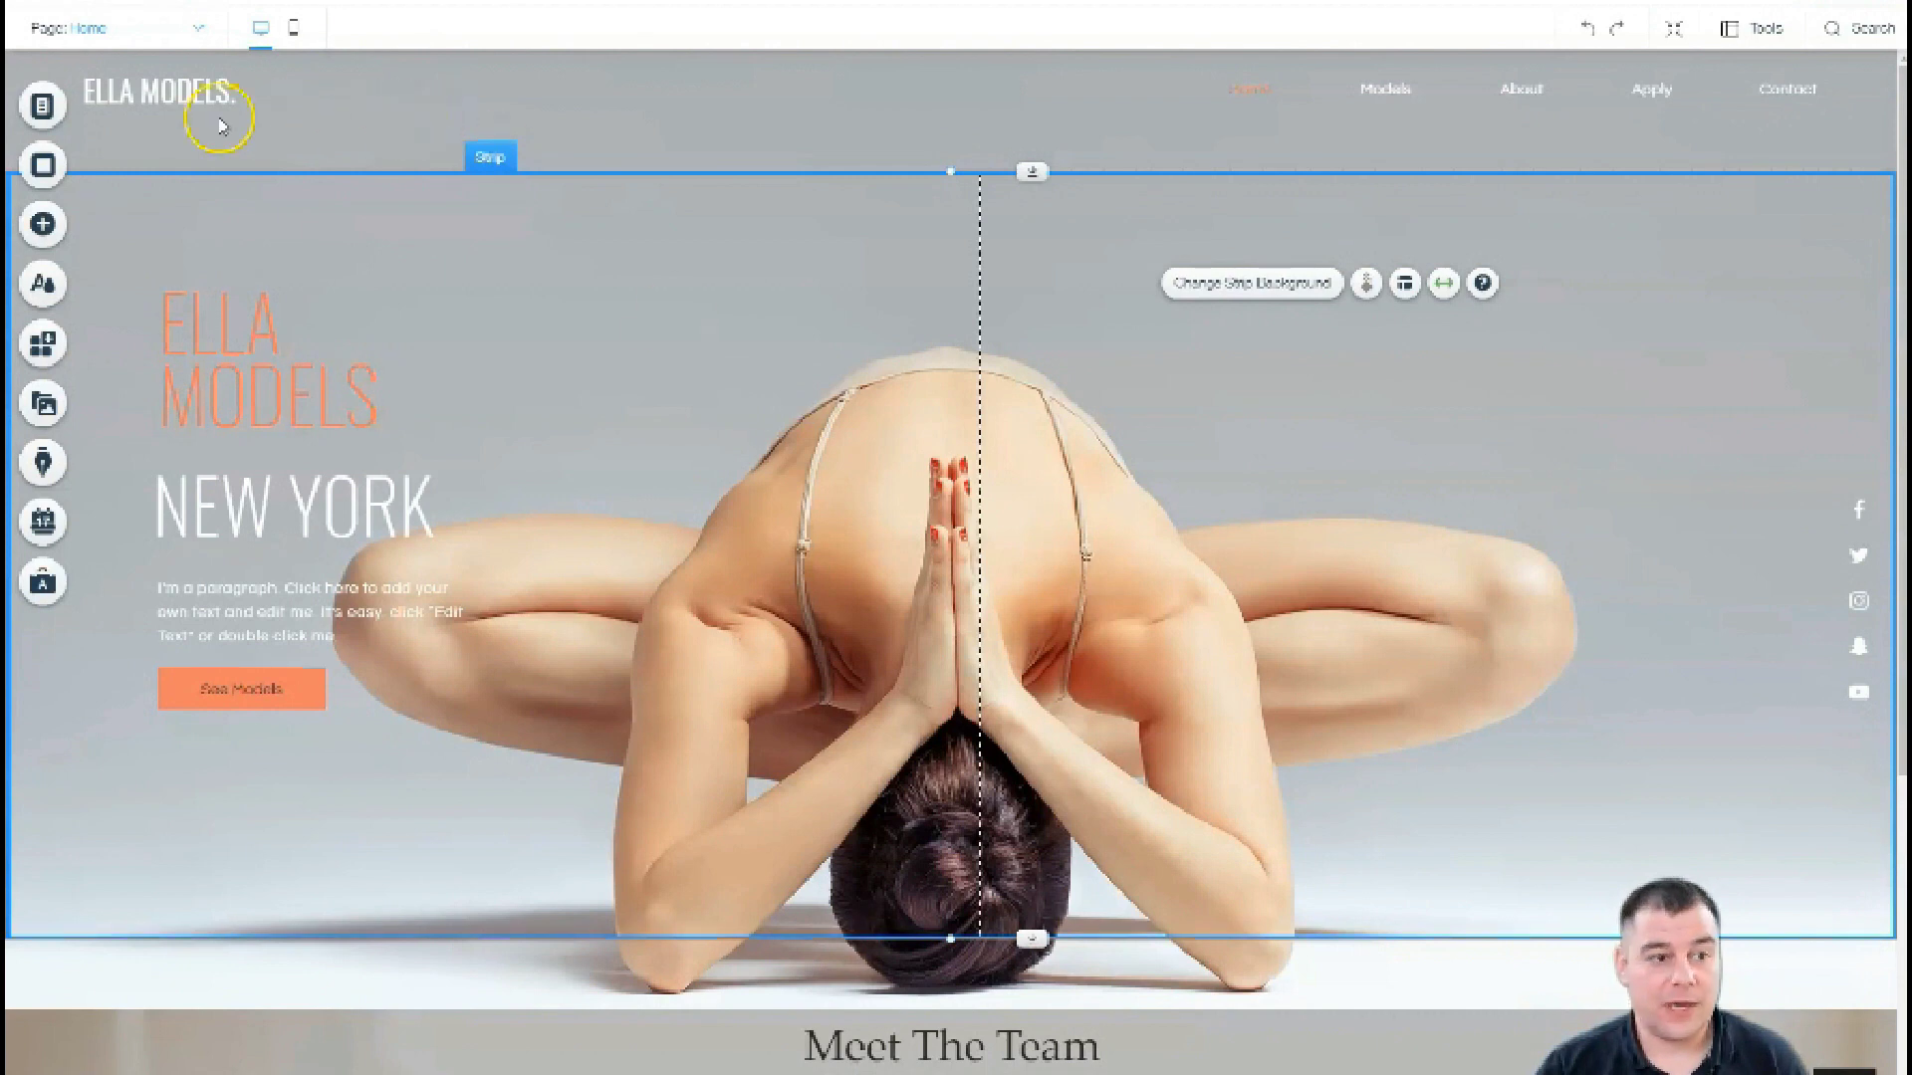
# Step: Examine the addable Contact, Subscribe and Welcome lightboxes, the image sources and the button designs without adding any
pyautogui.click(42, 227)
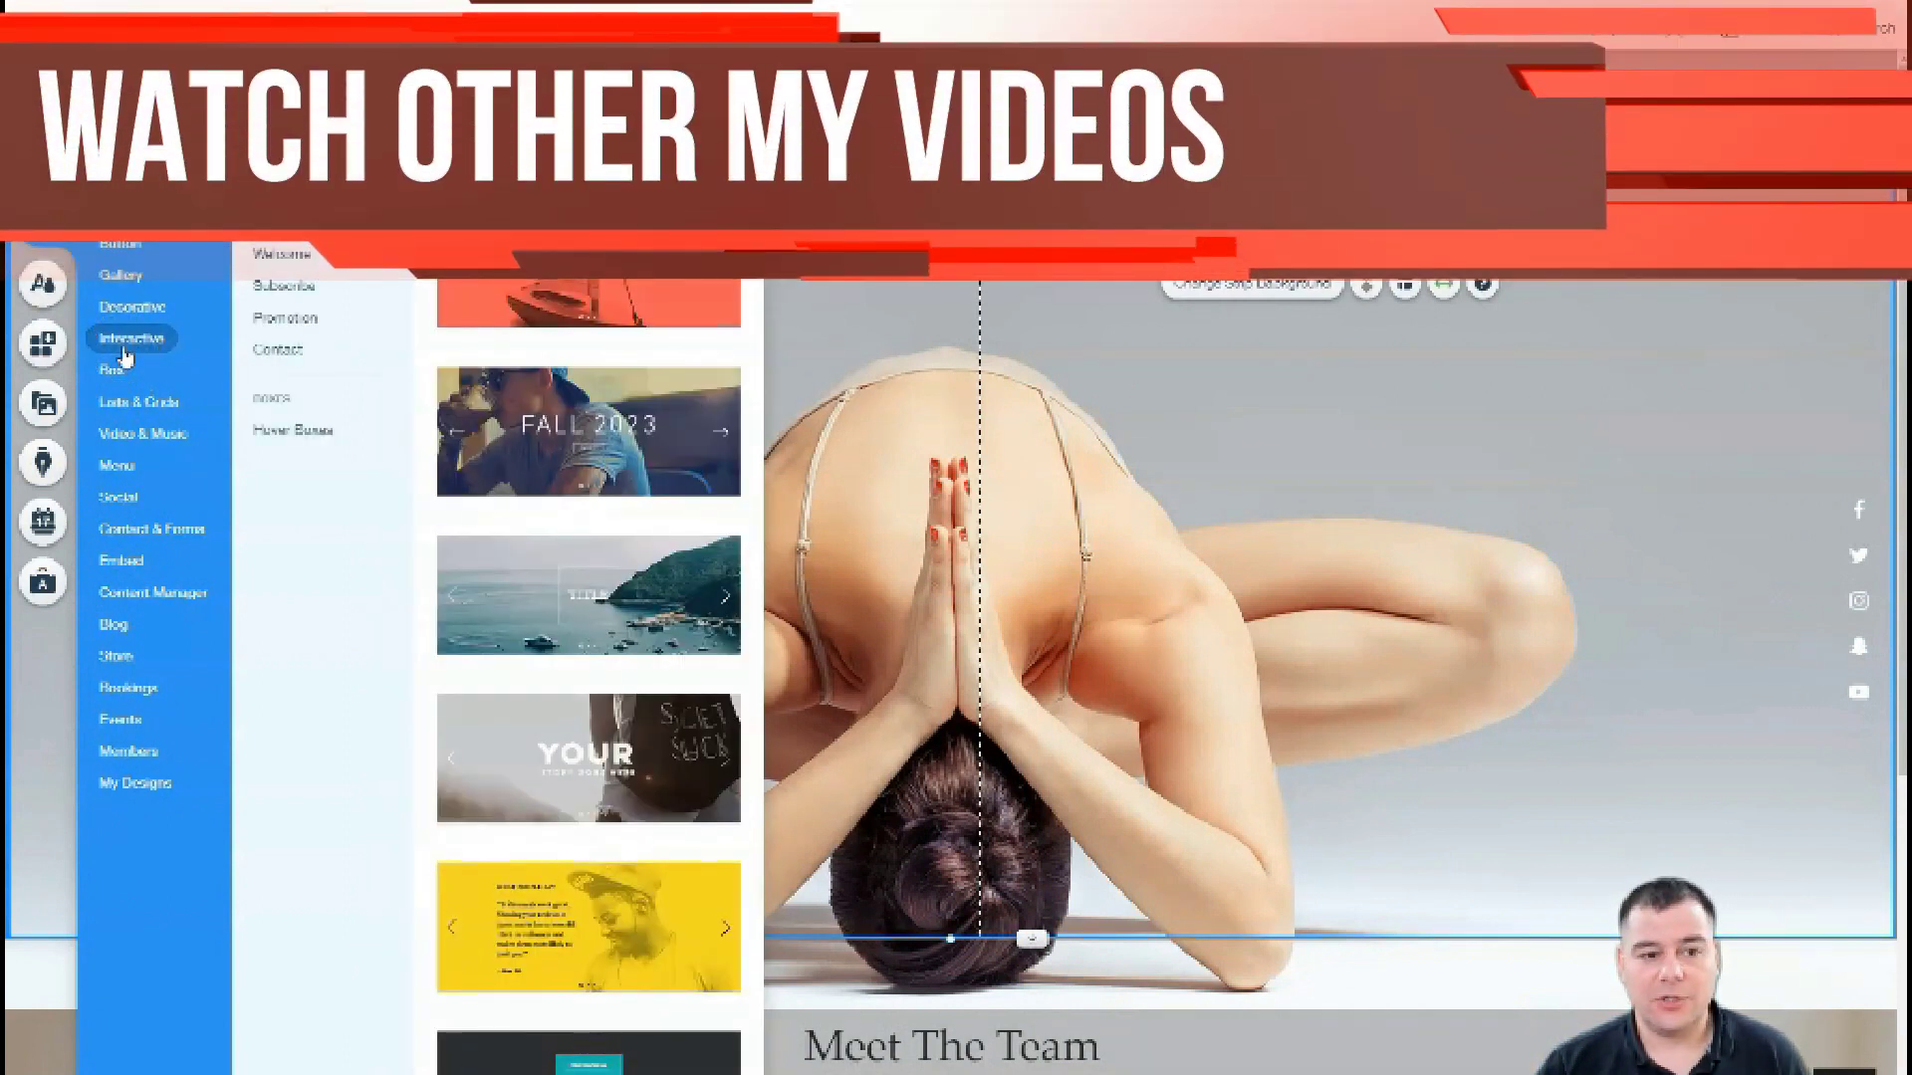
pyautogui.click(286, 350)
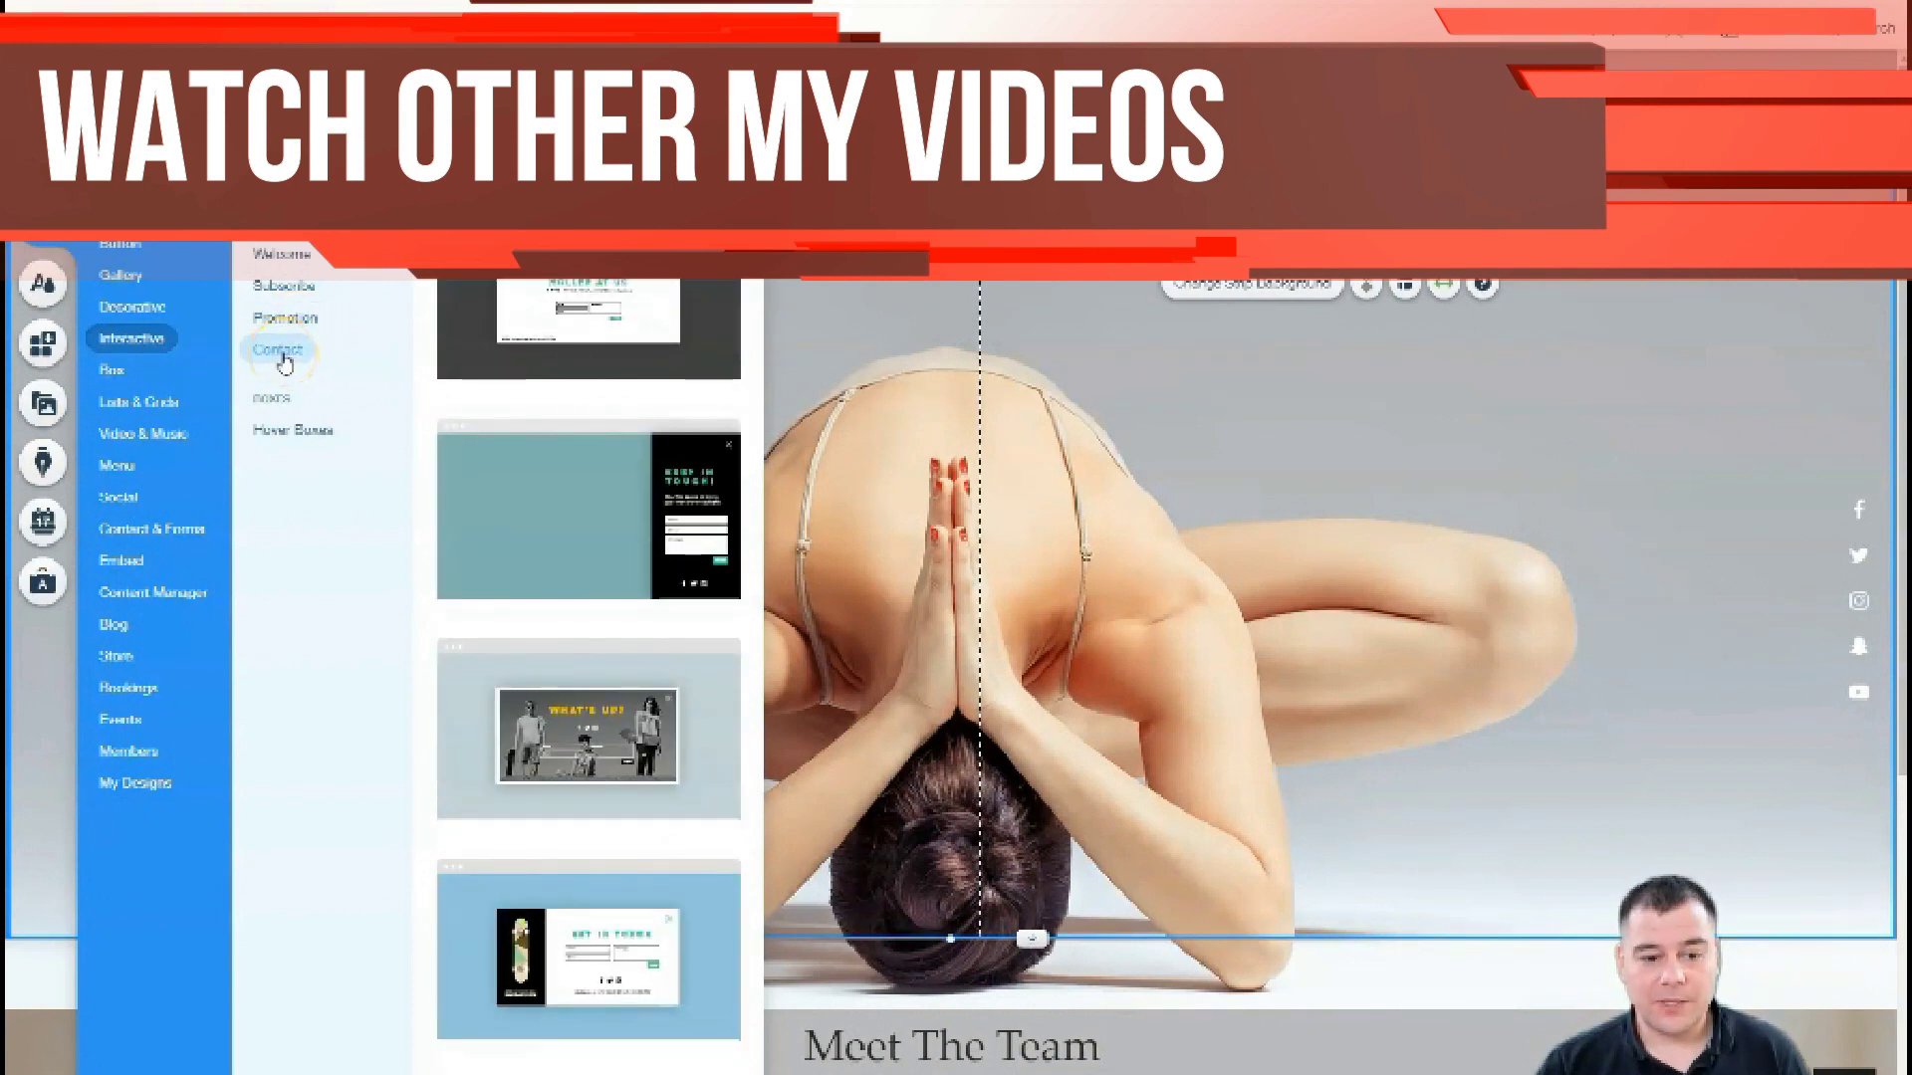
pyautogui.click(285, 290)
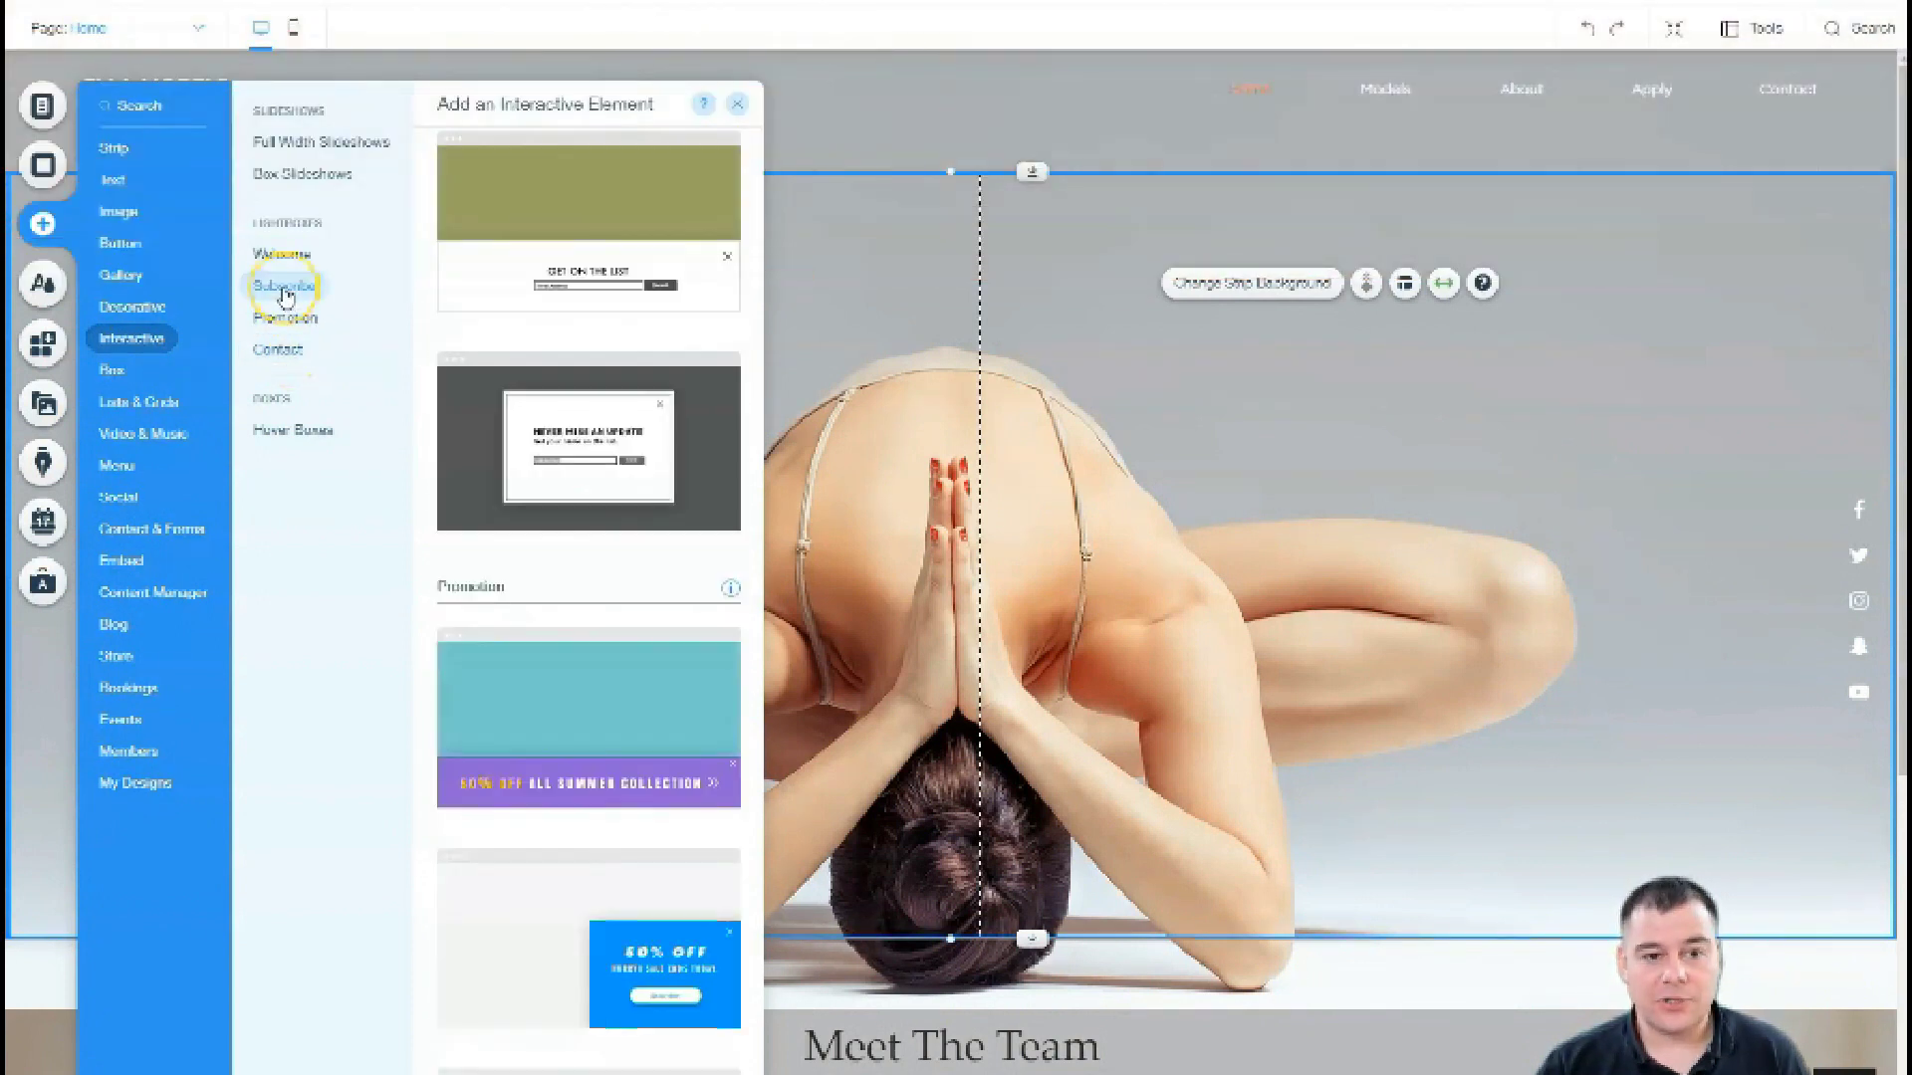
pyautogui.click(280, 257)
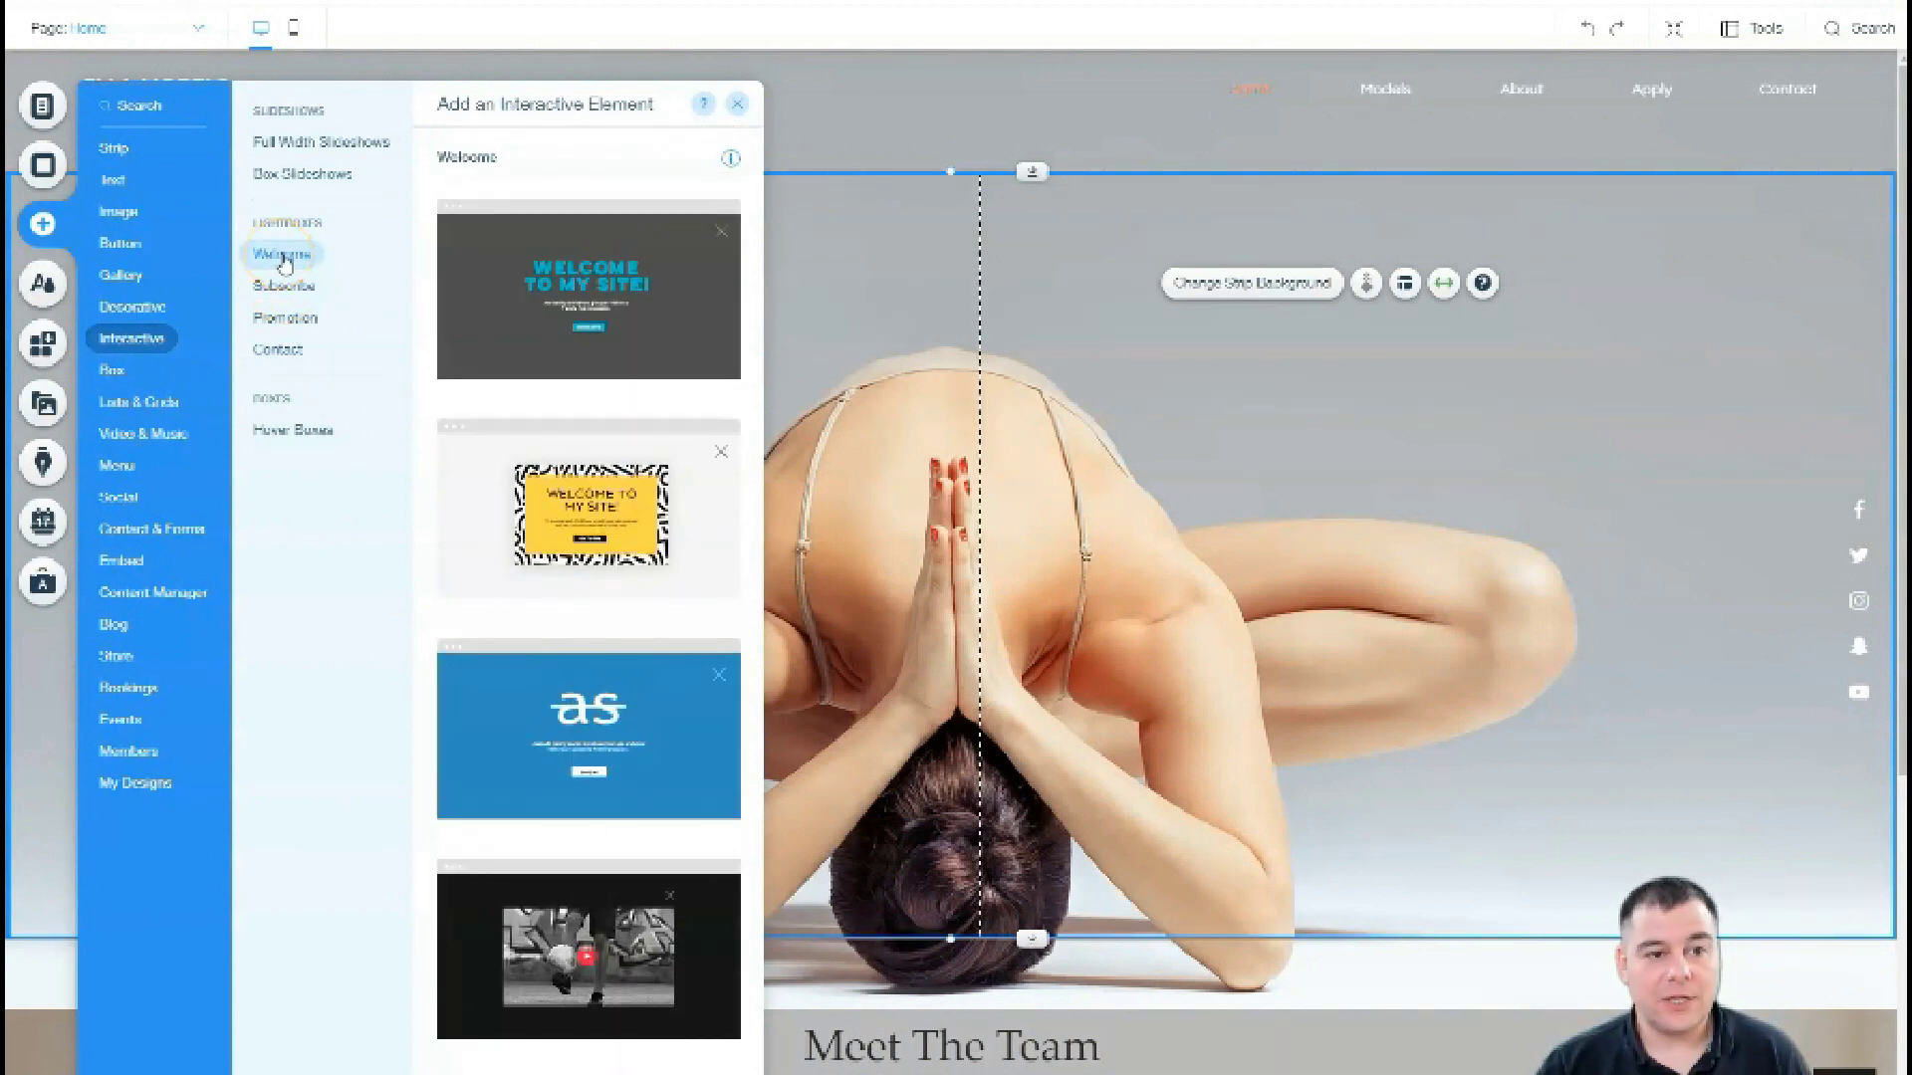
pyautogui.click(173, 207)
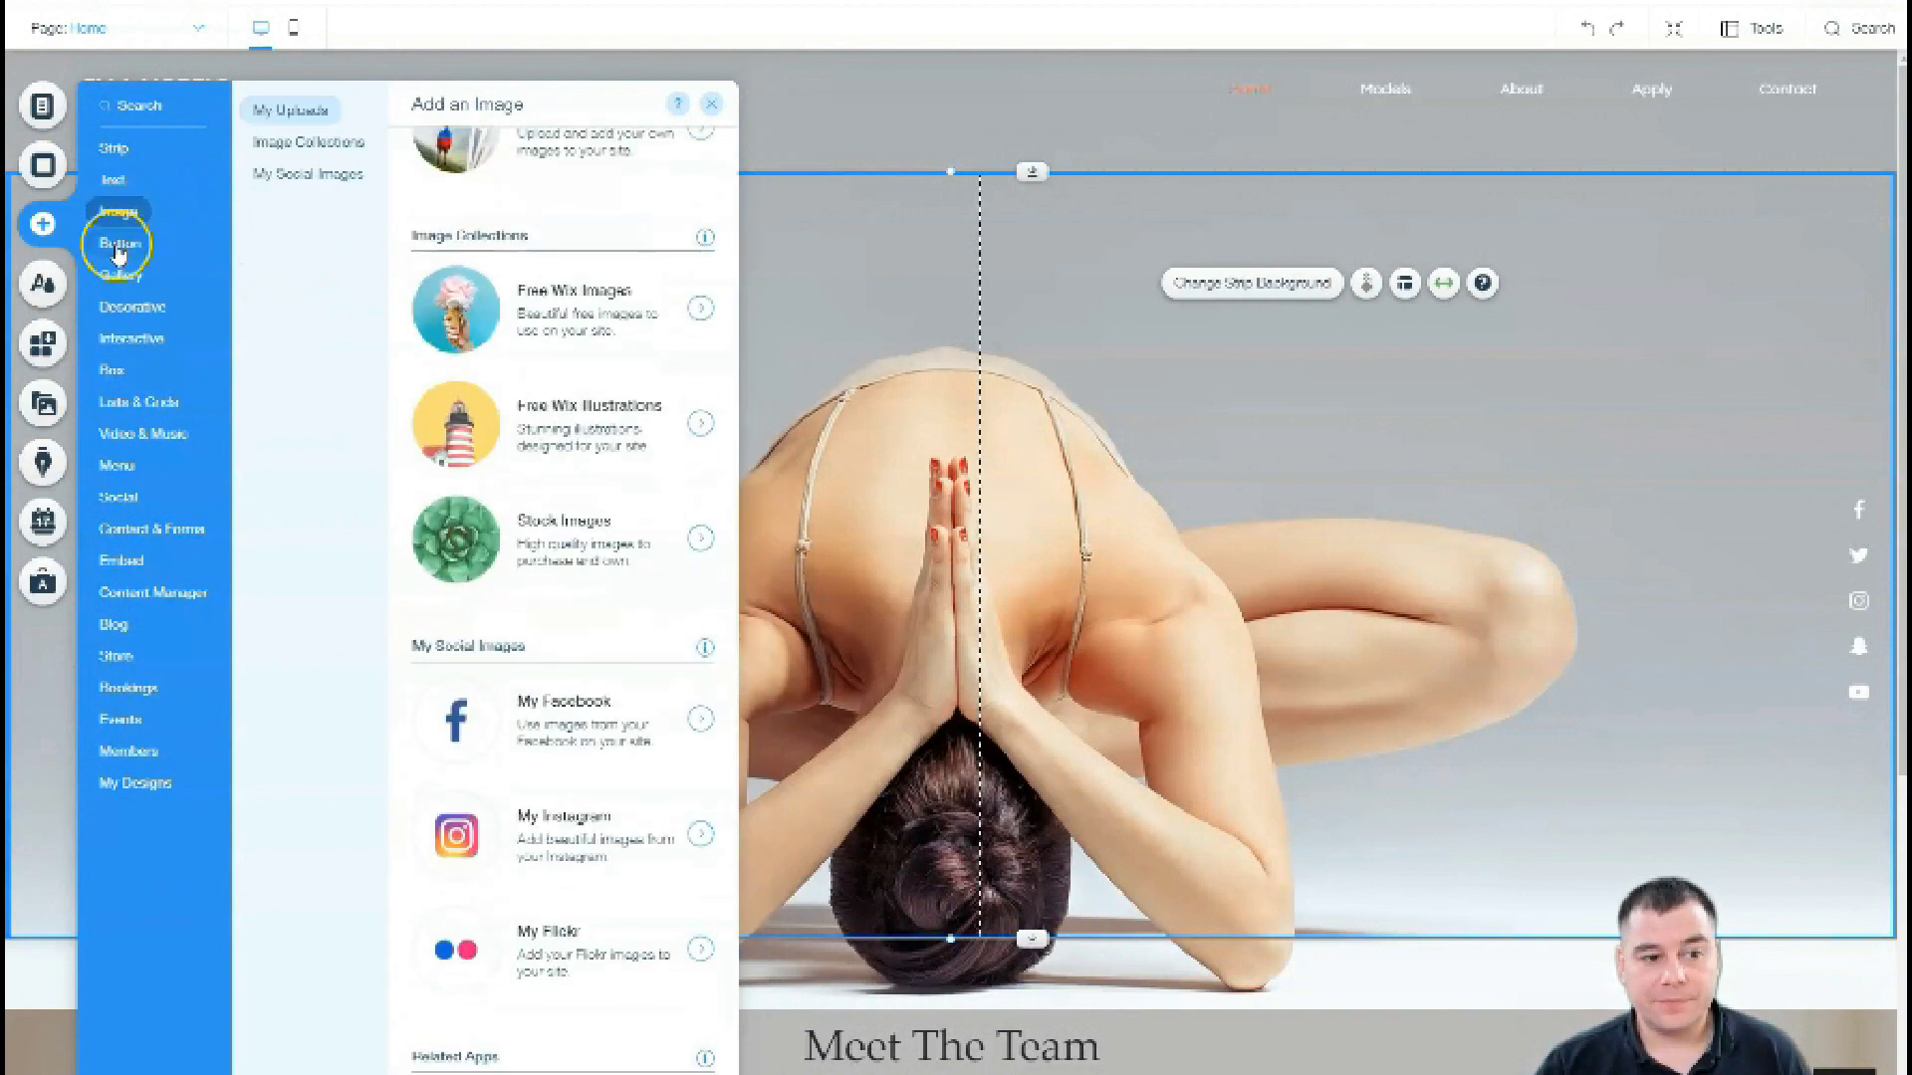
pyautogui.click(120, 245)
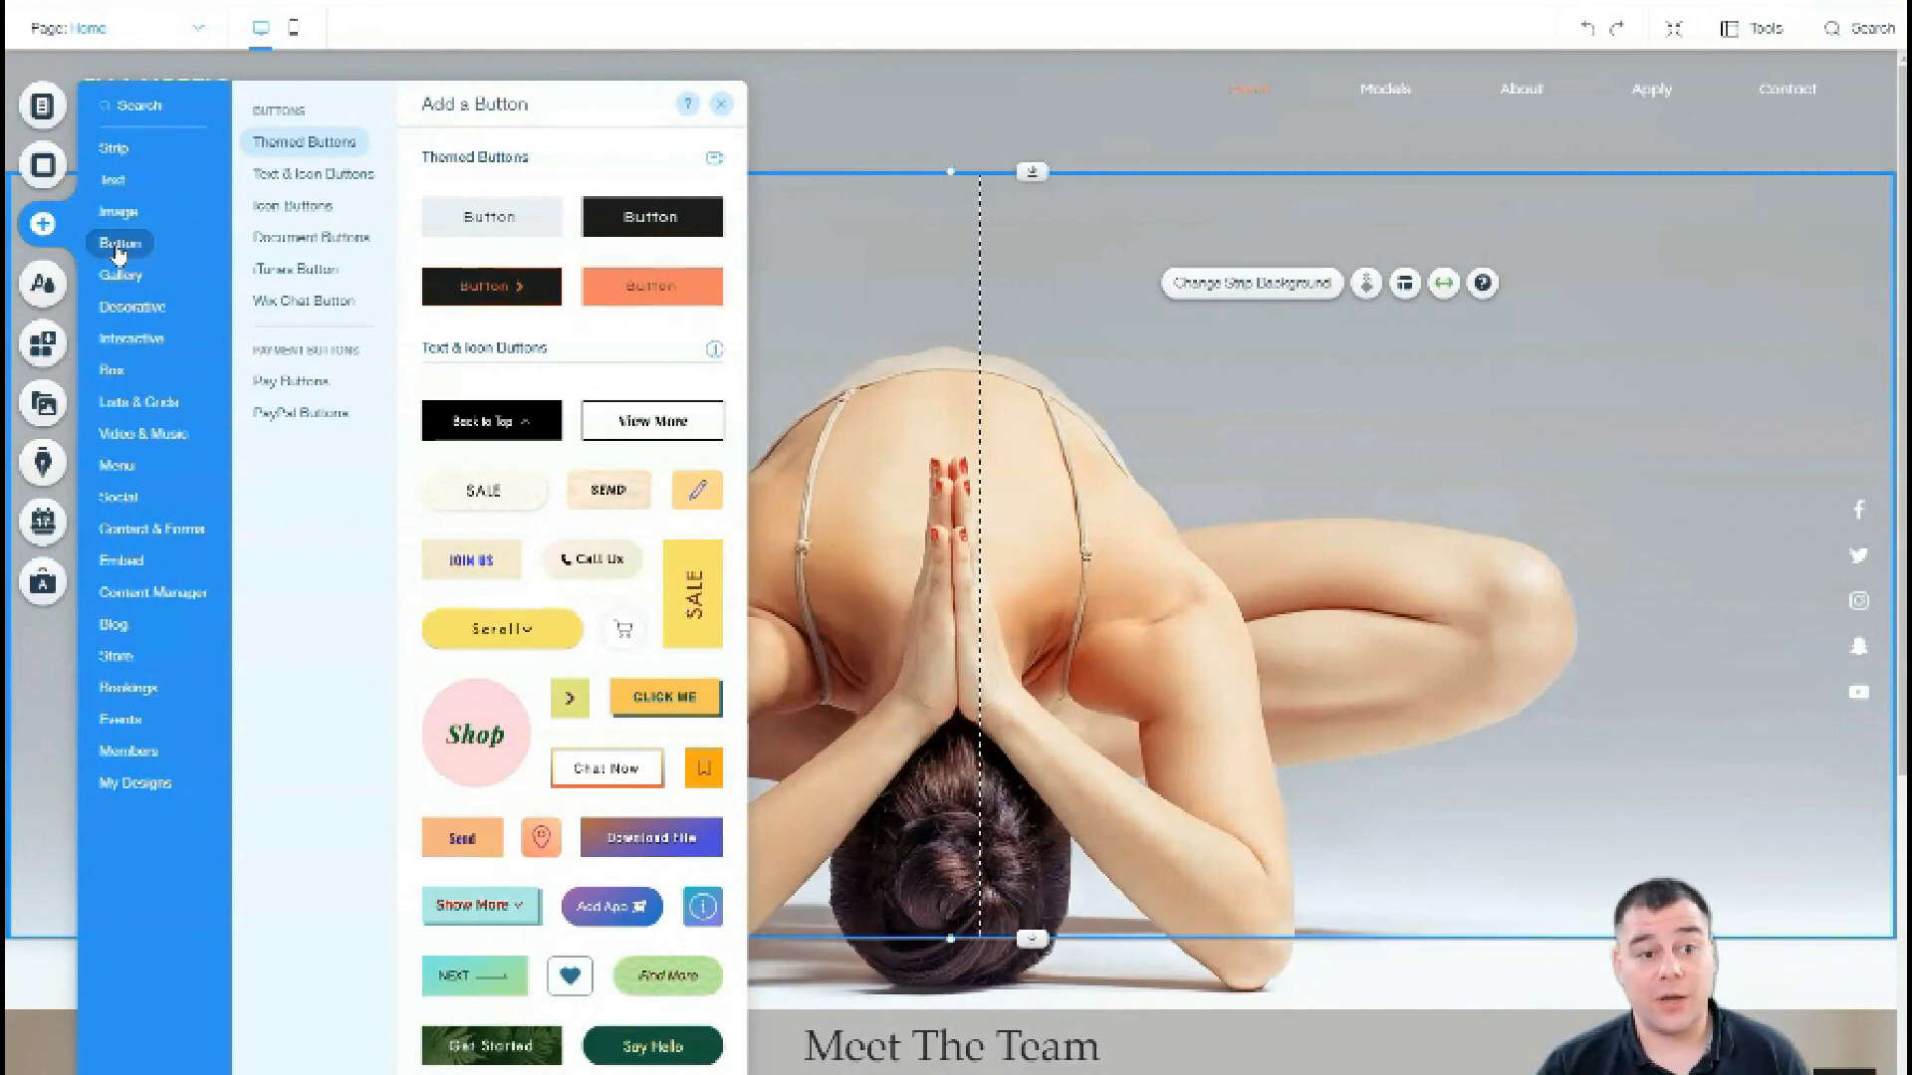
pyautogui.click(720, 104)
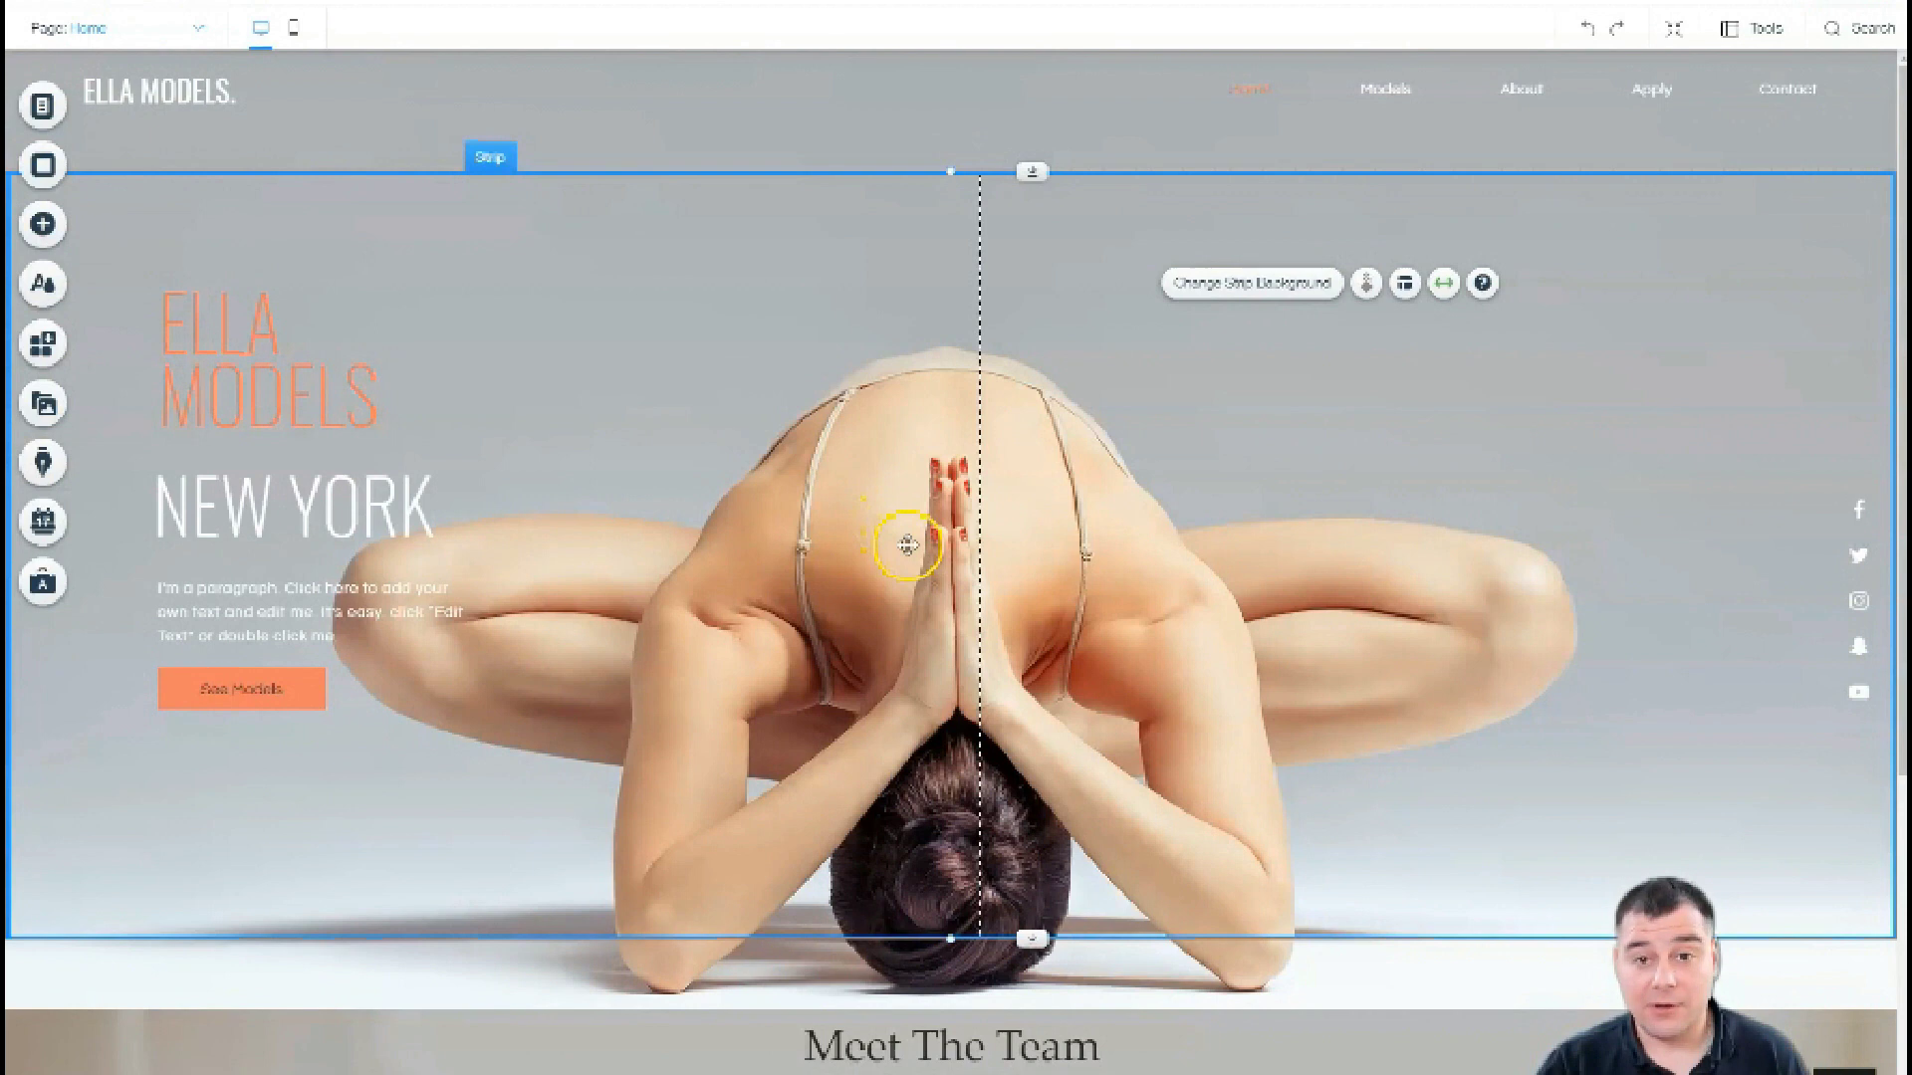
pyautogui.scroll(-2, 926, 516)
pyautogui.scroll(-4, 929, 514)
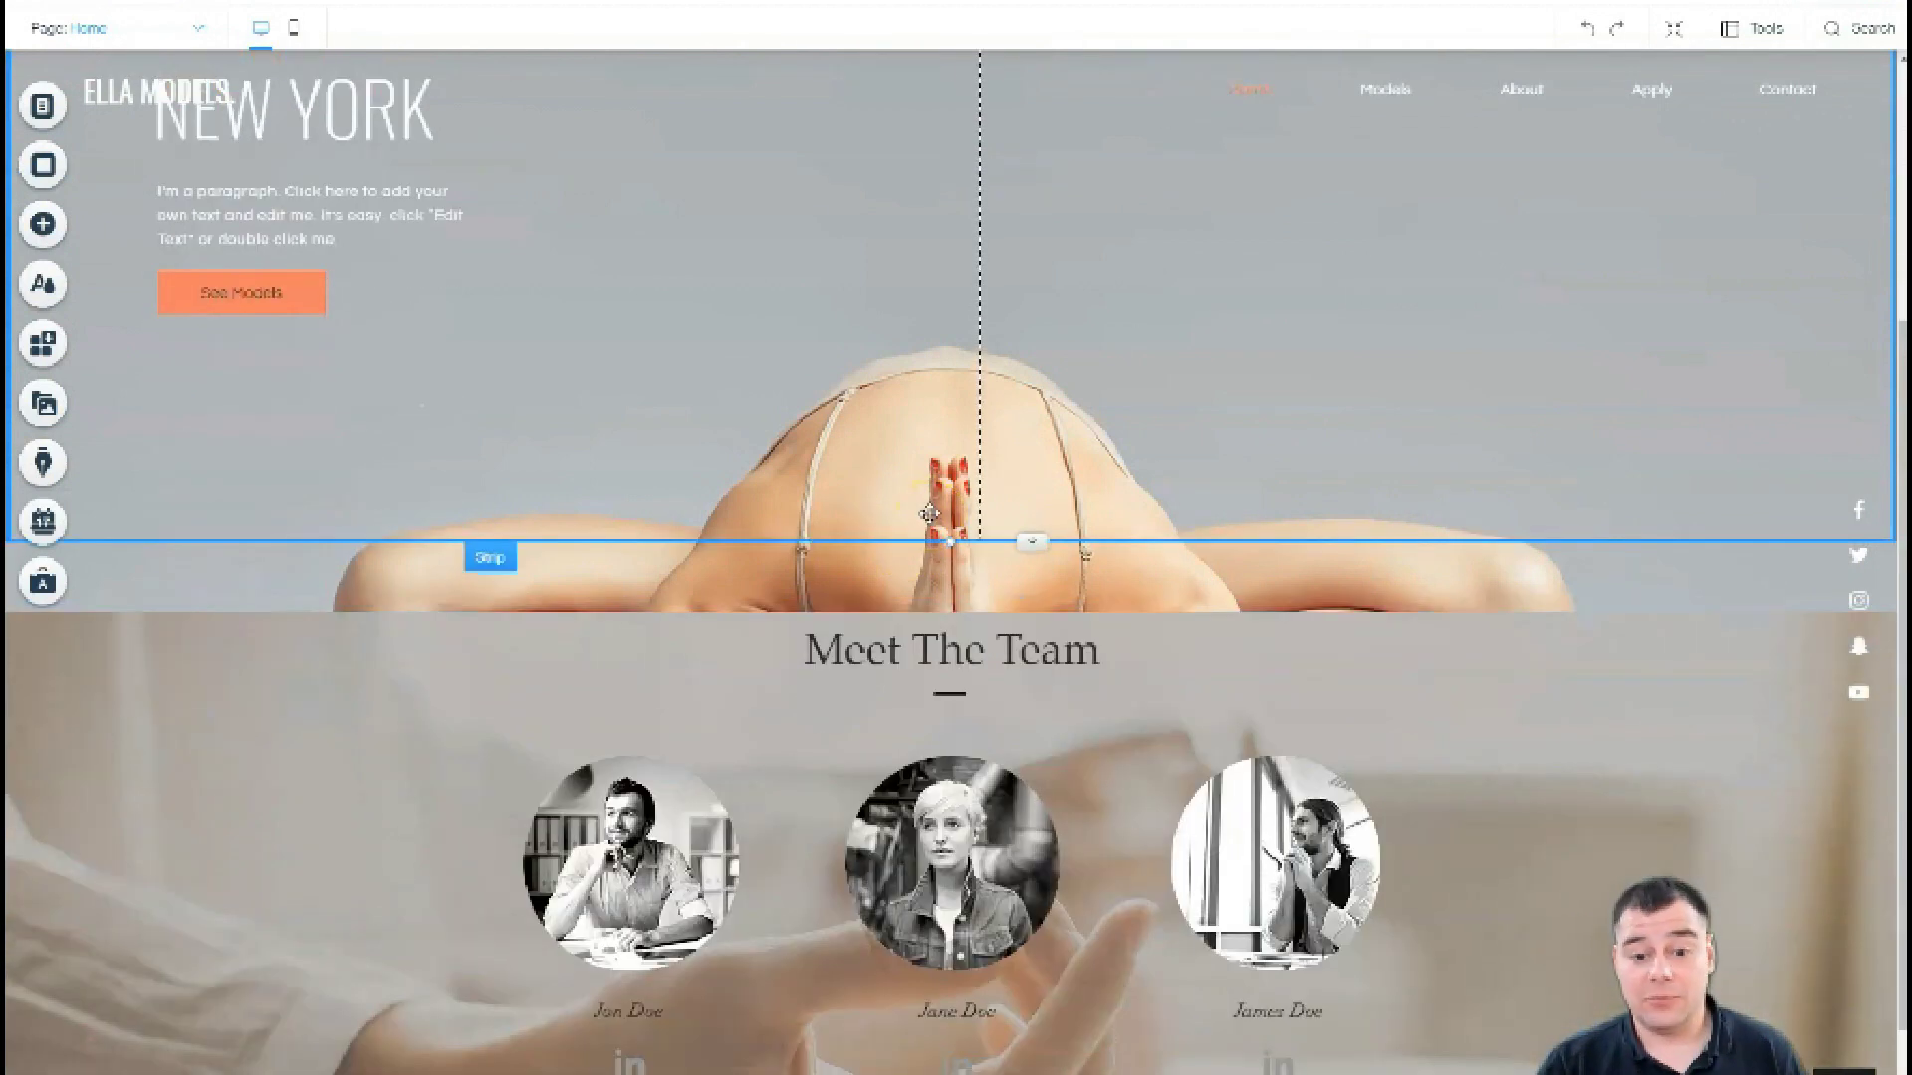
pyautogui.scroll(6, 926, 516)
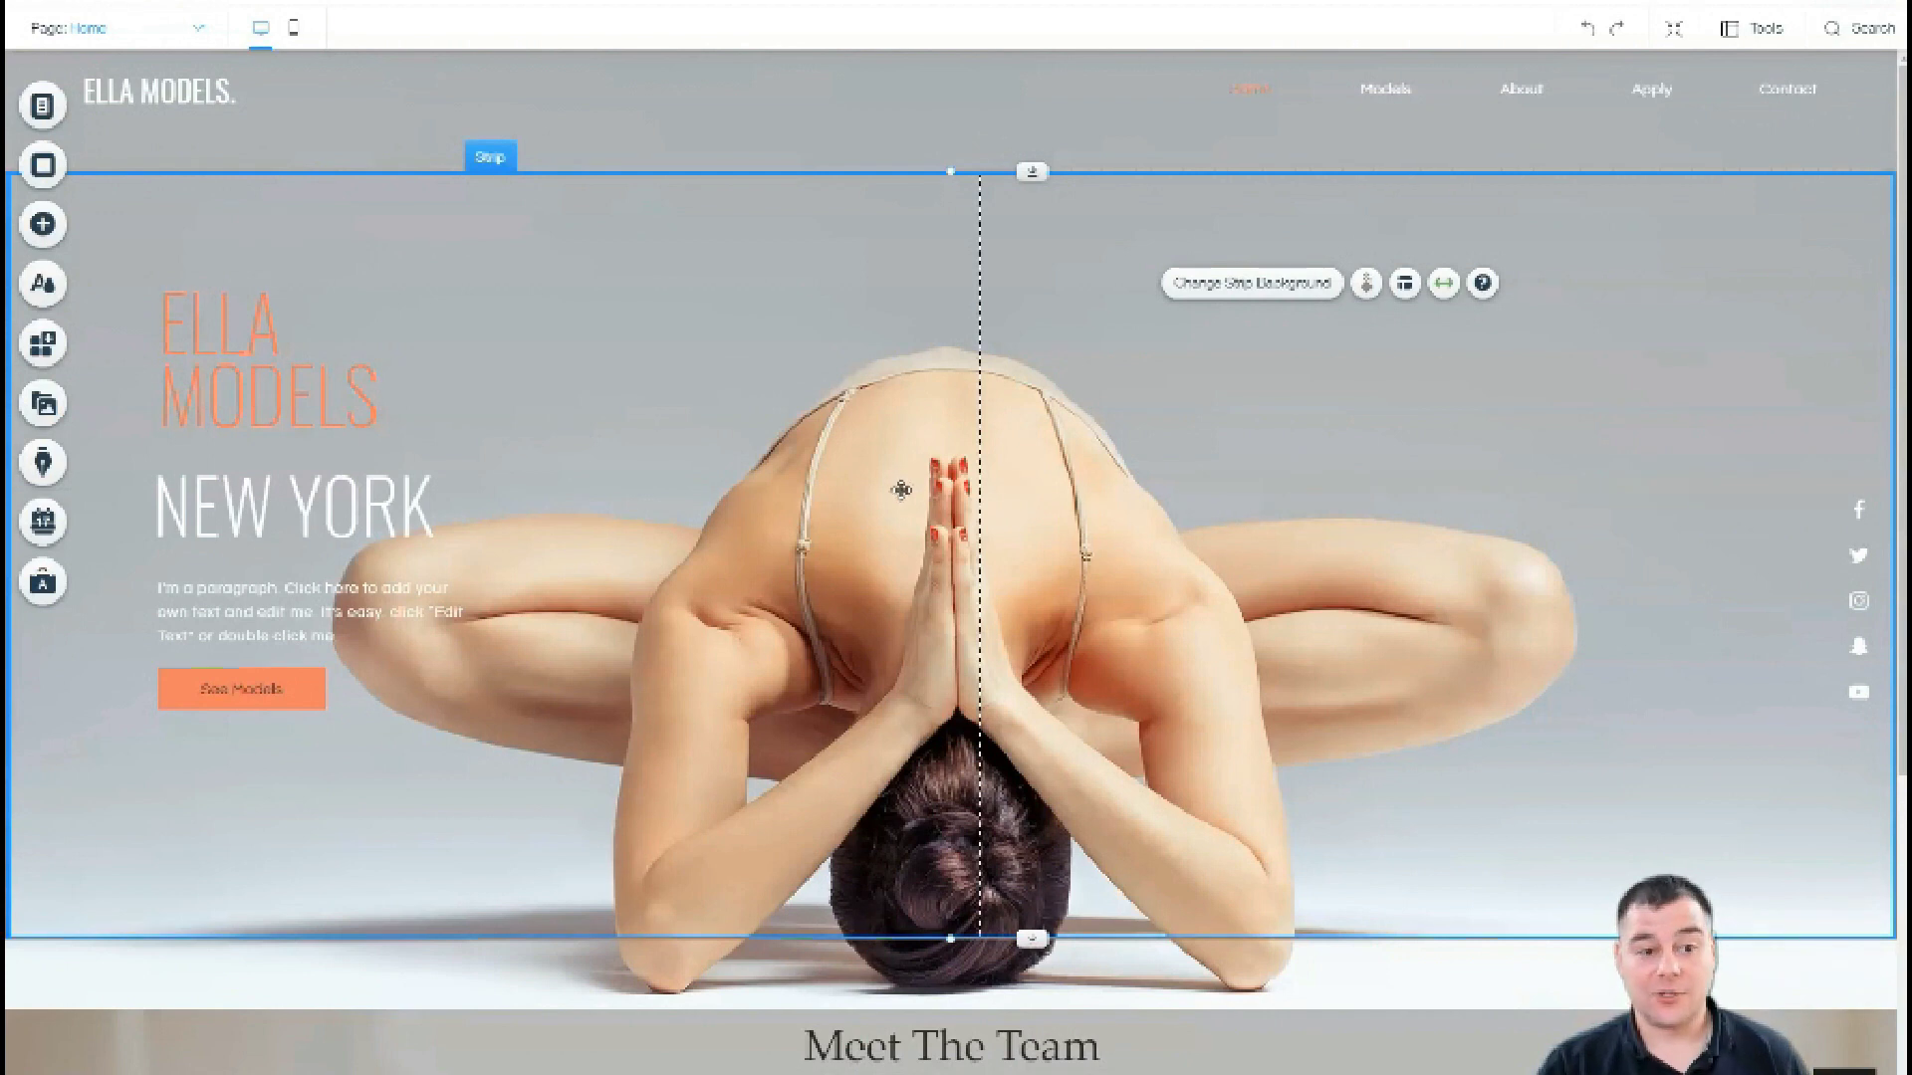
pyautogui.click(889, 470)
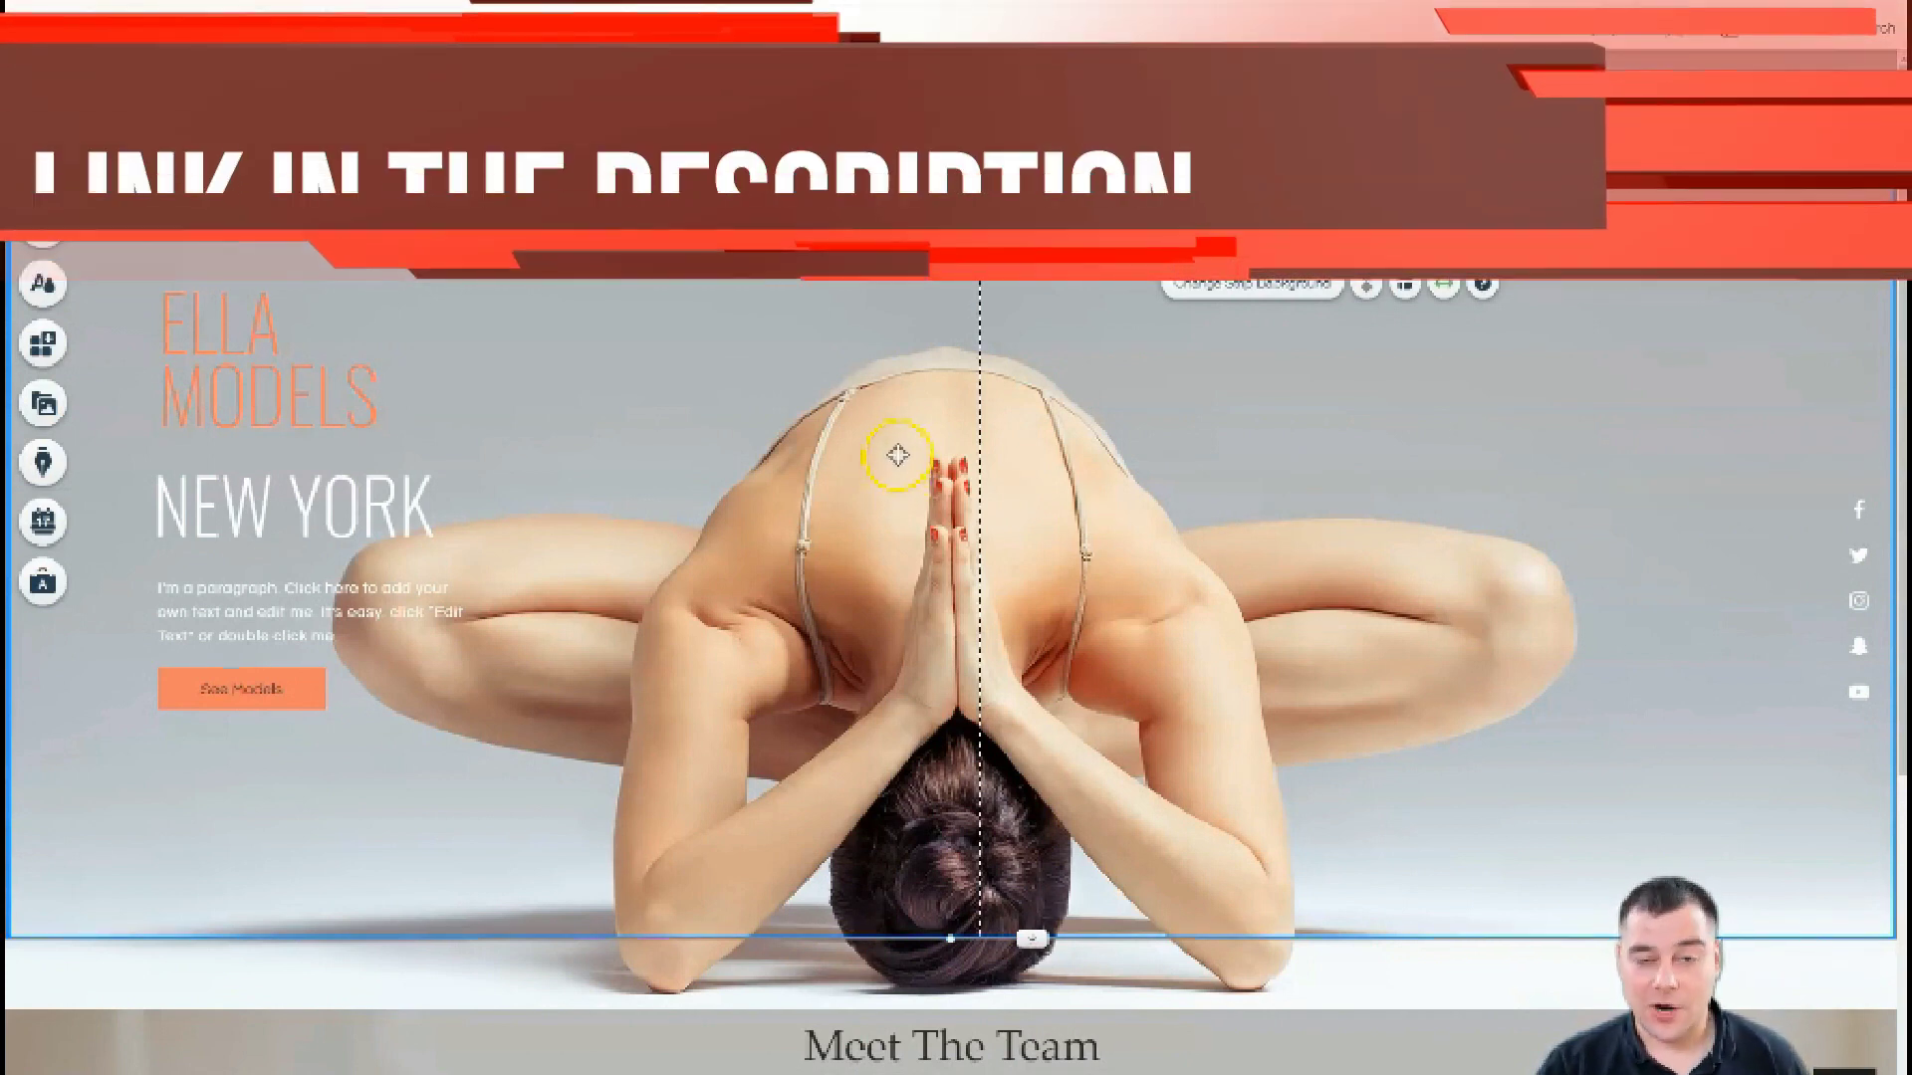